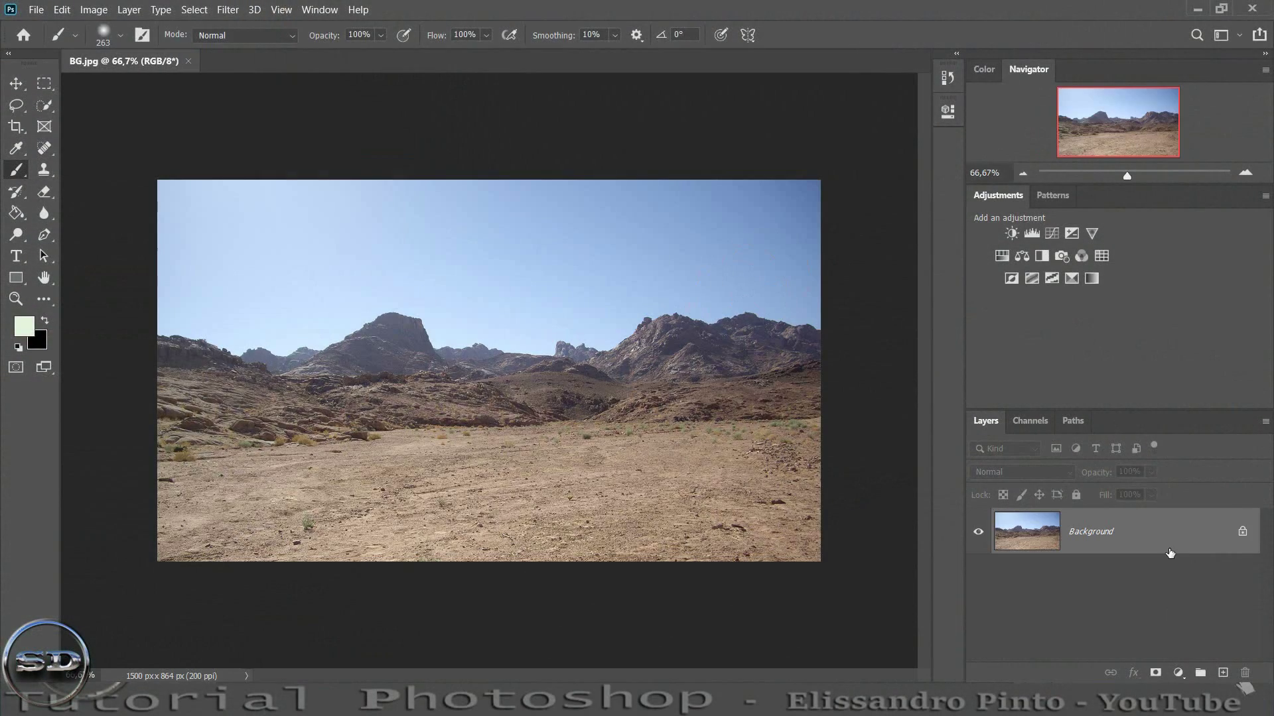
- Duplicate the desert Background layer and mask the copy's sky, keeping only mountains and ground
drag(1169, 552, 1222, 673)
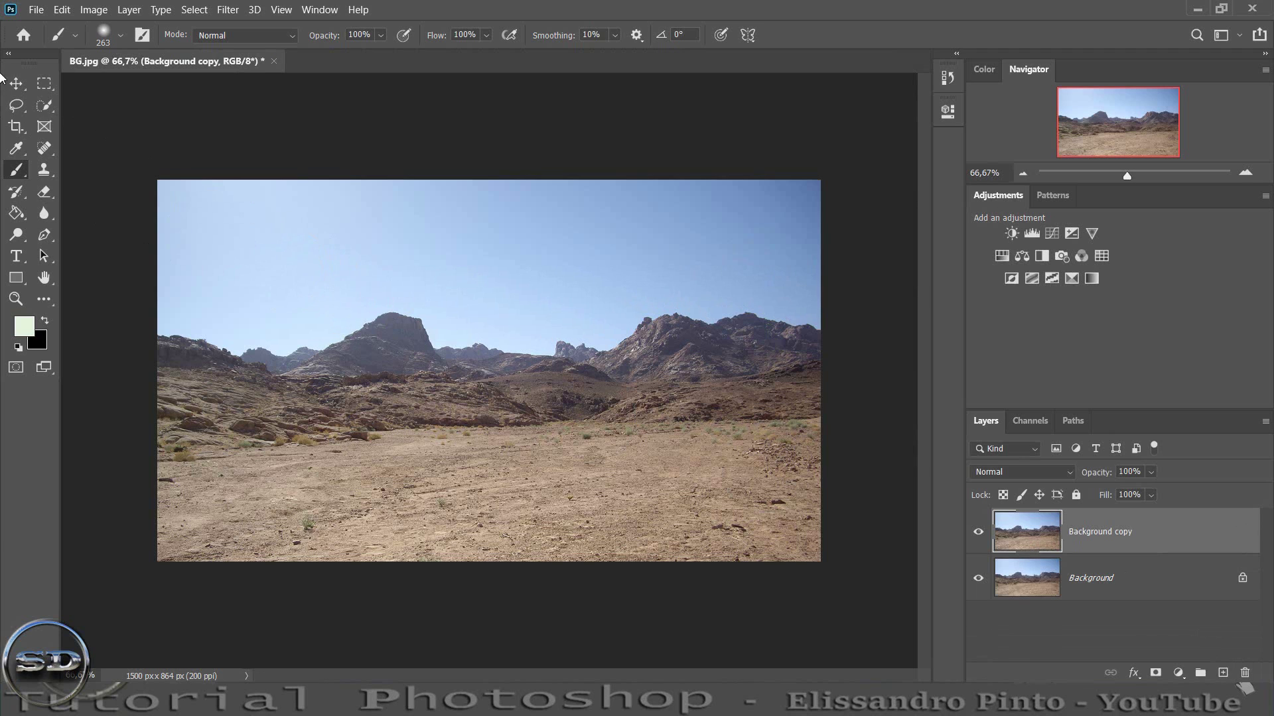
click(49, 99)
drag(162, 219, 611, 291)
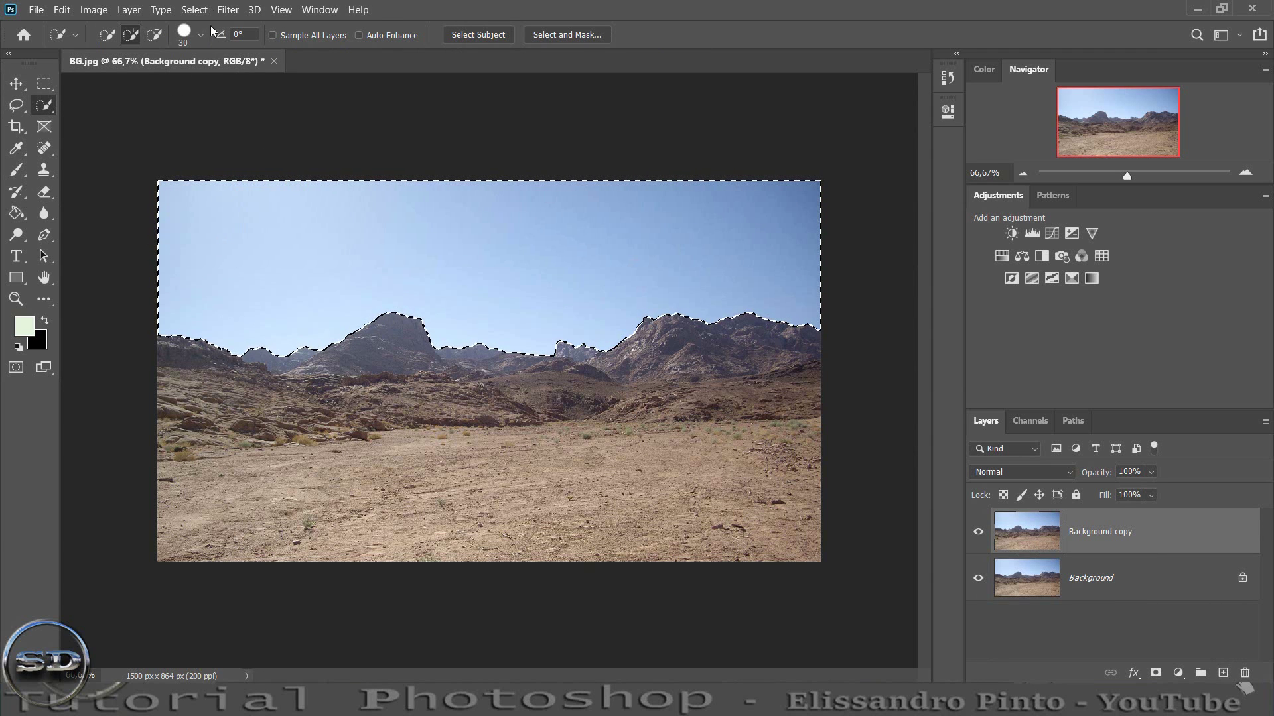
click(225, 8)
mouse_move(194, 9)
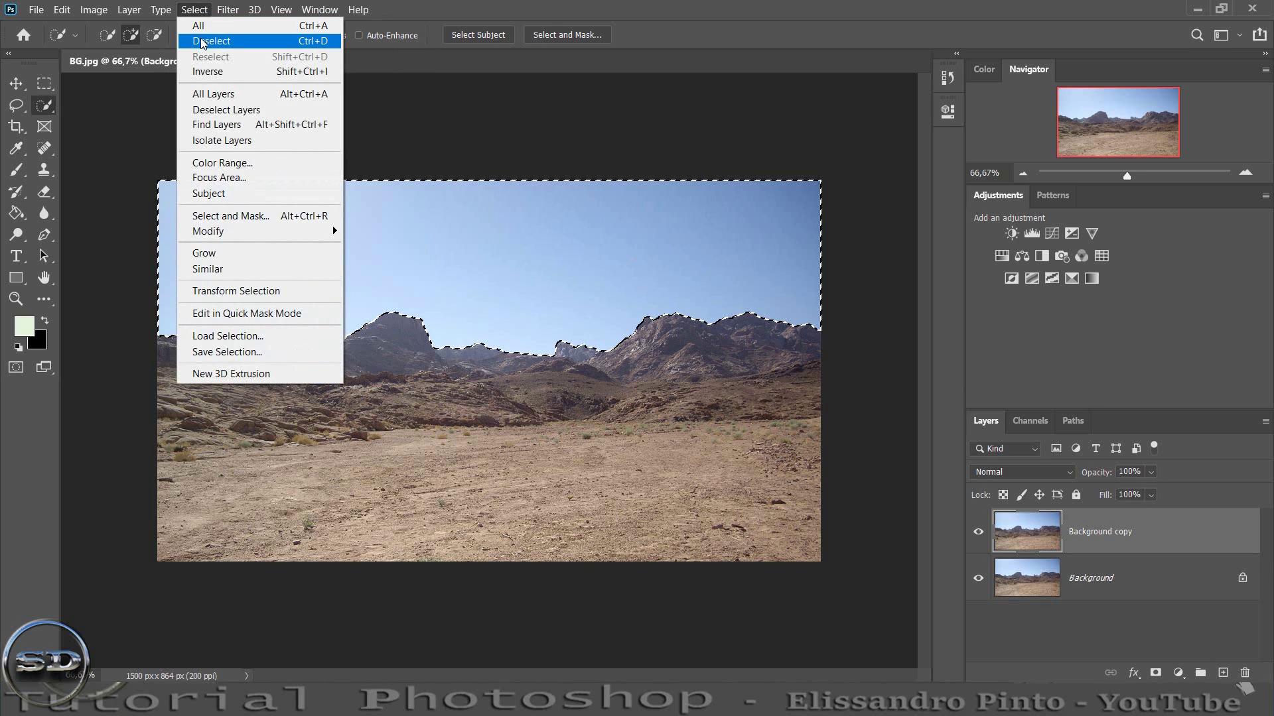
click(205, 72)
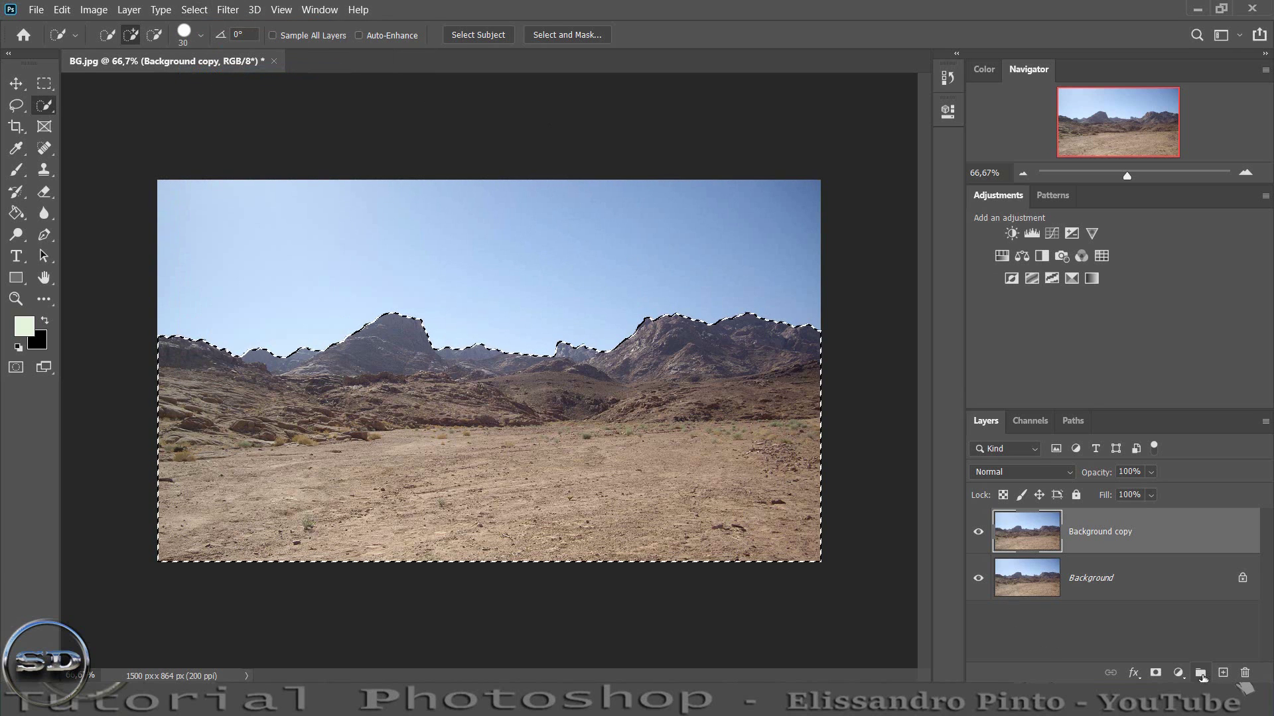
click(1155, 673)
- Place the dark_weather stormy sky image and stretch it to fill the whole canvas
click(1030, 581)
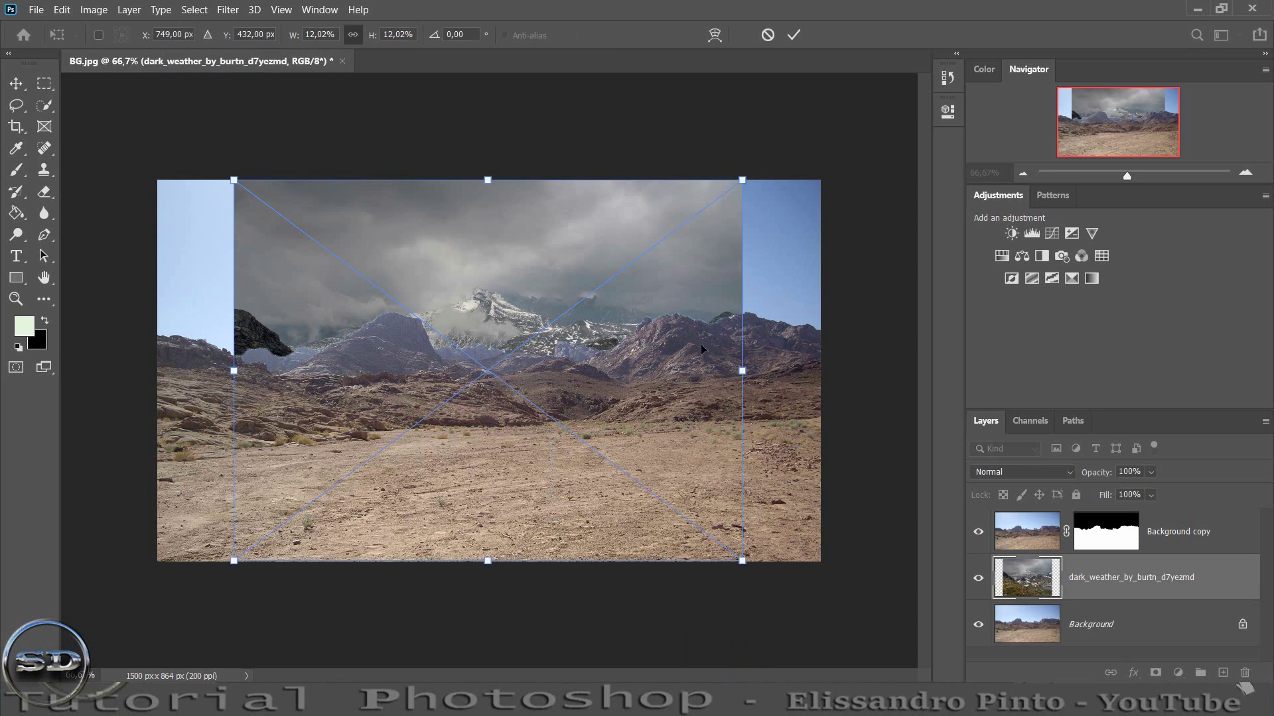
drag(741, 367, 819, 369)
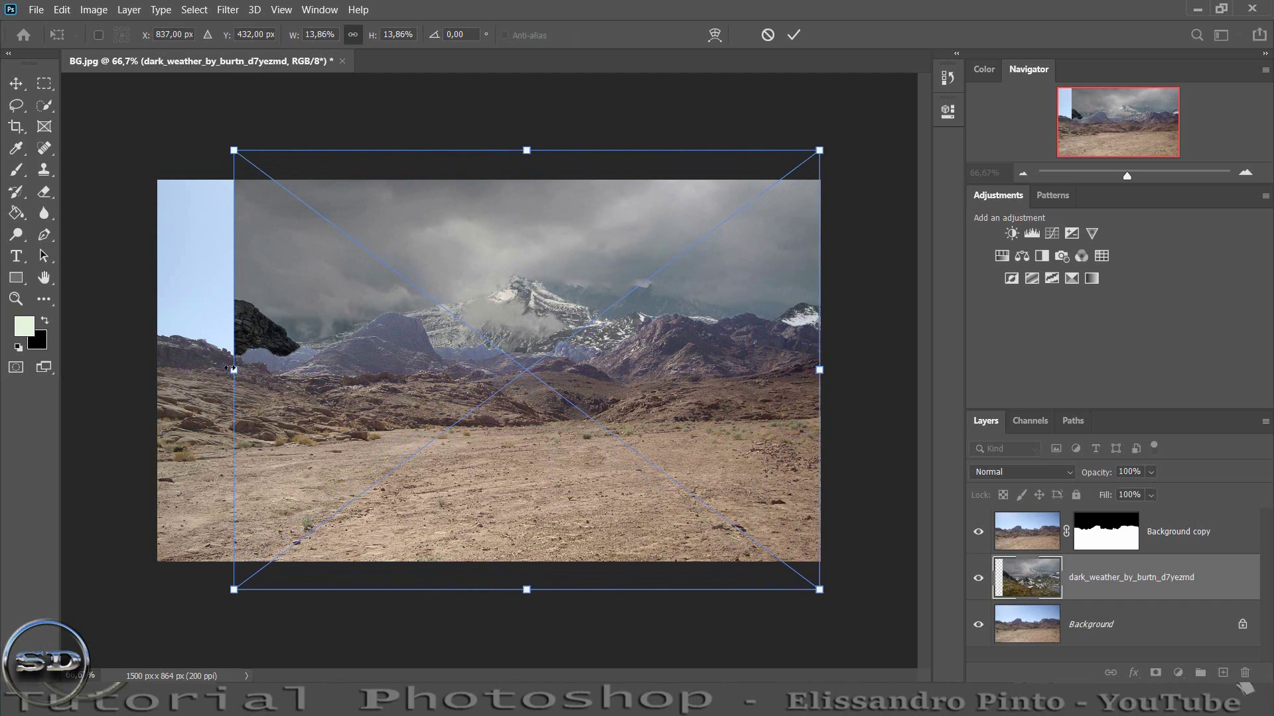
mouse_move(230, 369)
mouse_down()
mouse_move(68, 371)
mouse_move(279, 373)
mouse_move(277, 390)
mouse_up()
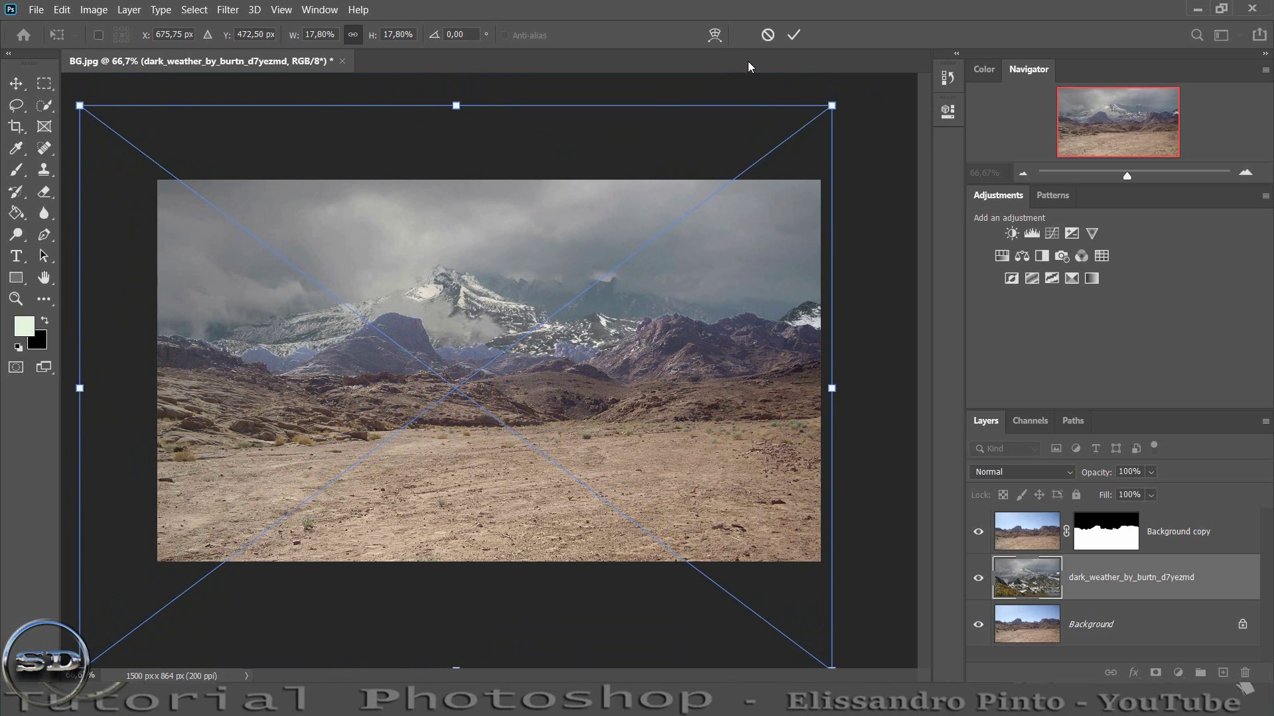
click(794, 35)
- Toggle the Move tool's transform controls off and back on, and pick the Eyedropper
click(16, 83)
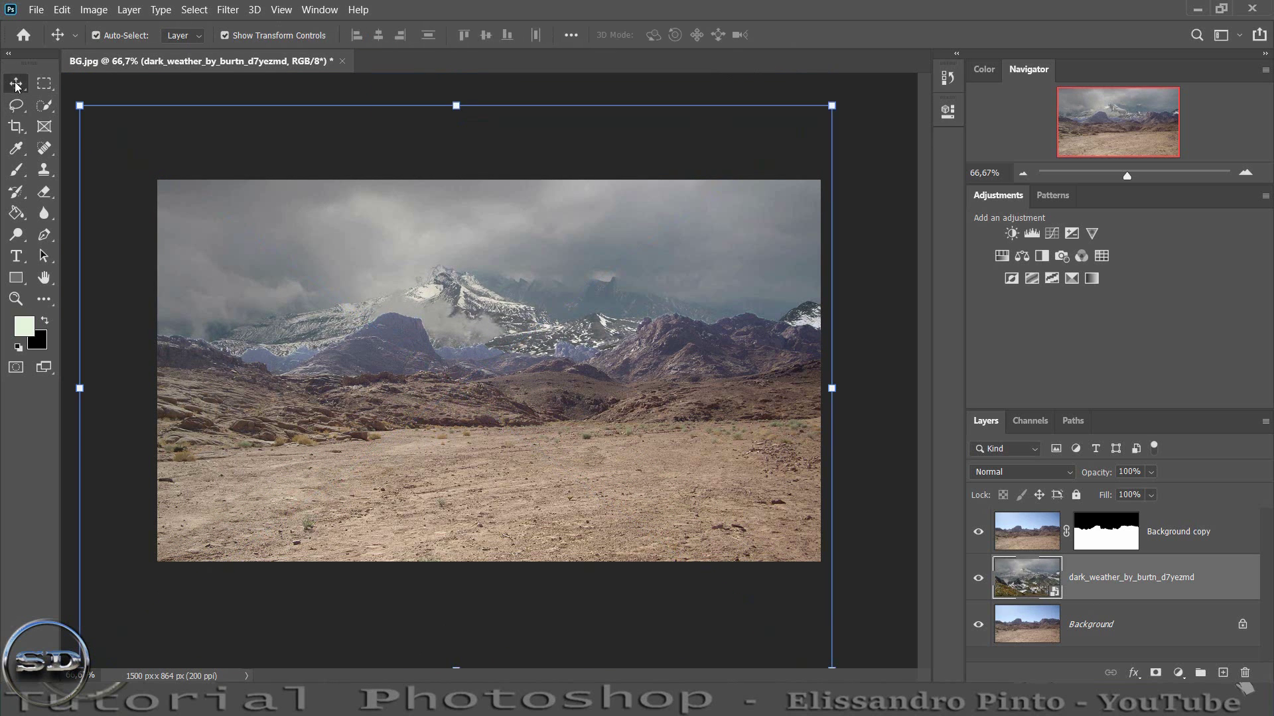
click(223, 35)
click(228, 35)
click(16, 148)
- Sample the cloud grey, brush fog over the mountains on a new layer, and set Fill to 59%
click(443, 223)
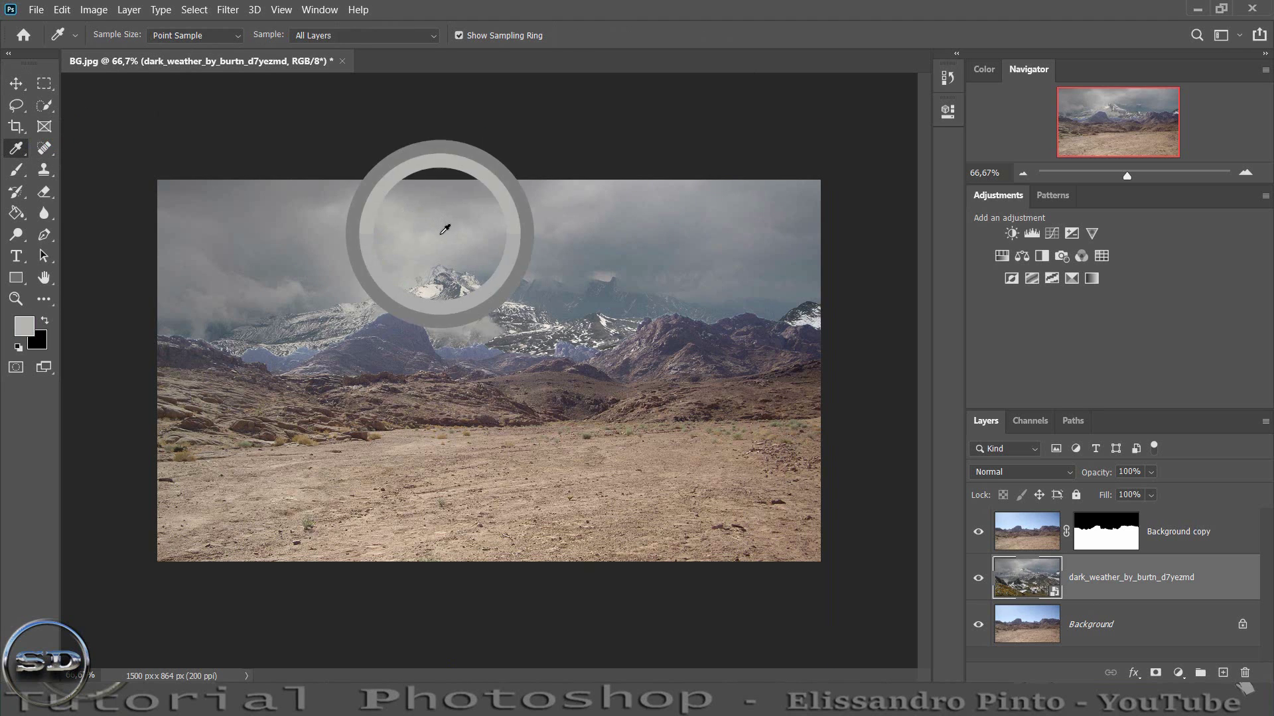
click(21, 175)
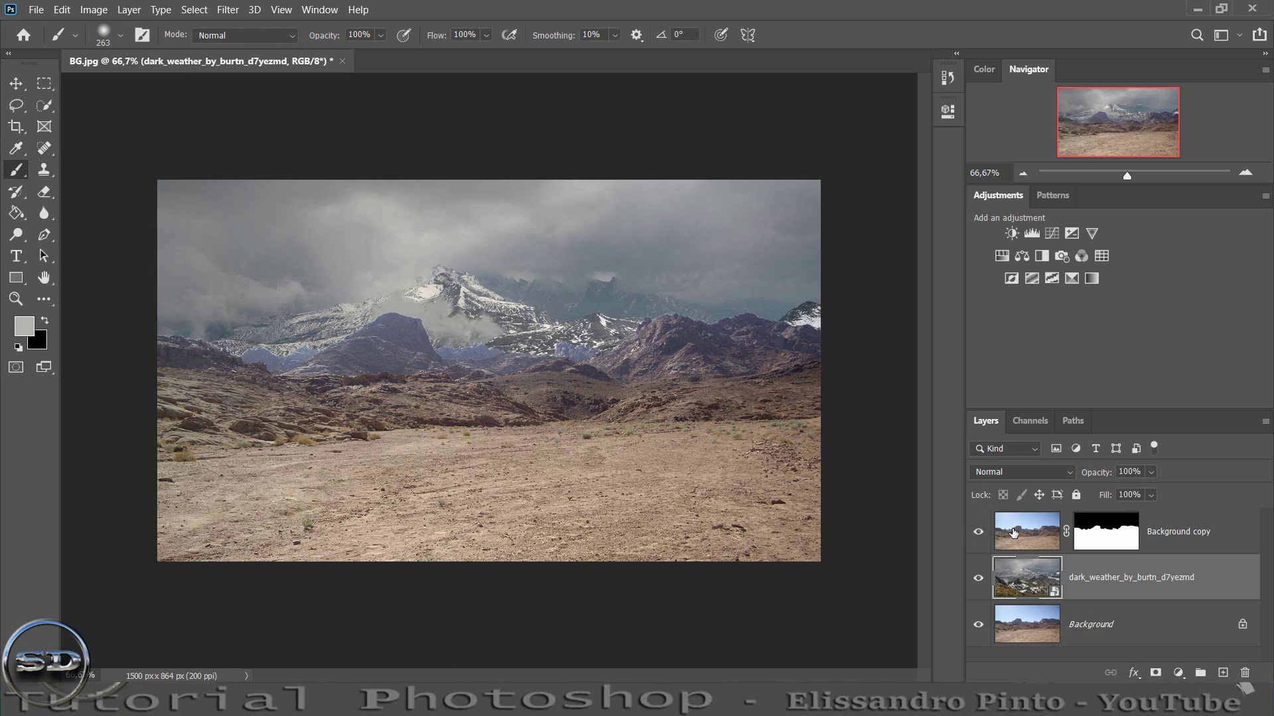
click(1013, 533)
click(1222, 672)
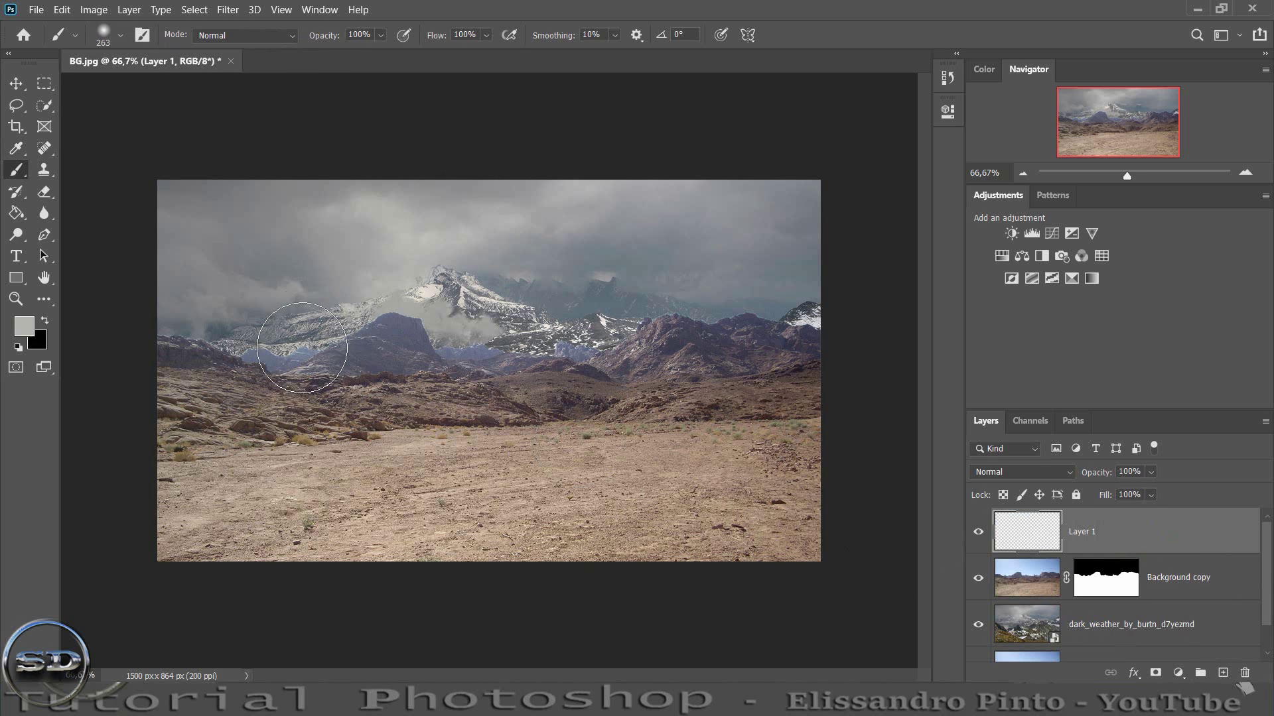
drag(142, 356, 853, 345)
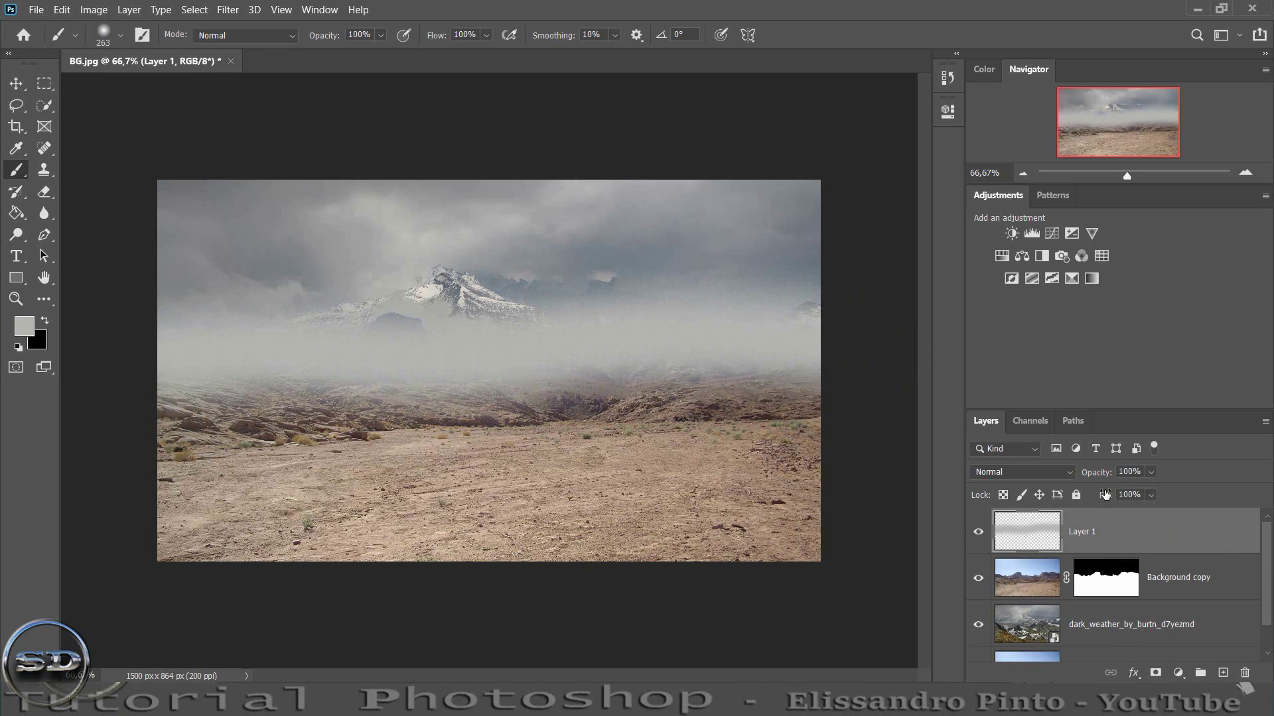
drag(1105, 496, 1073, 491)
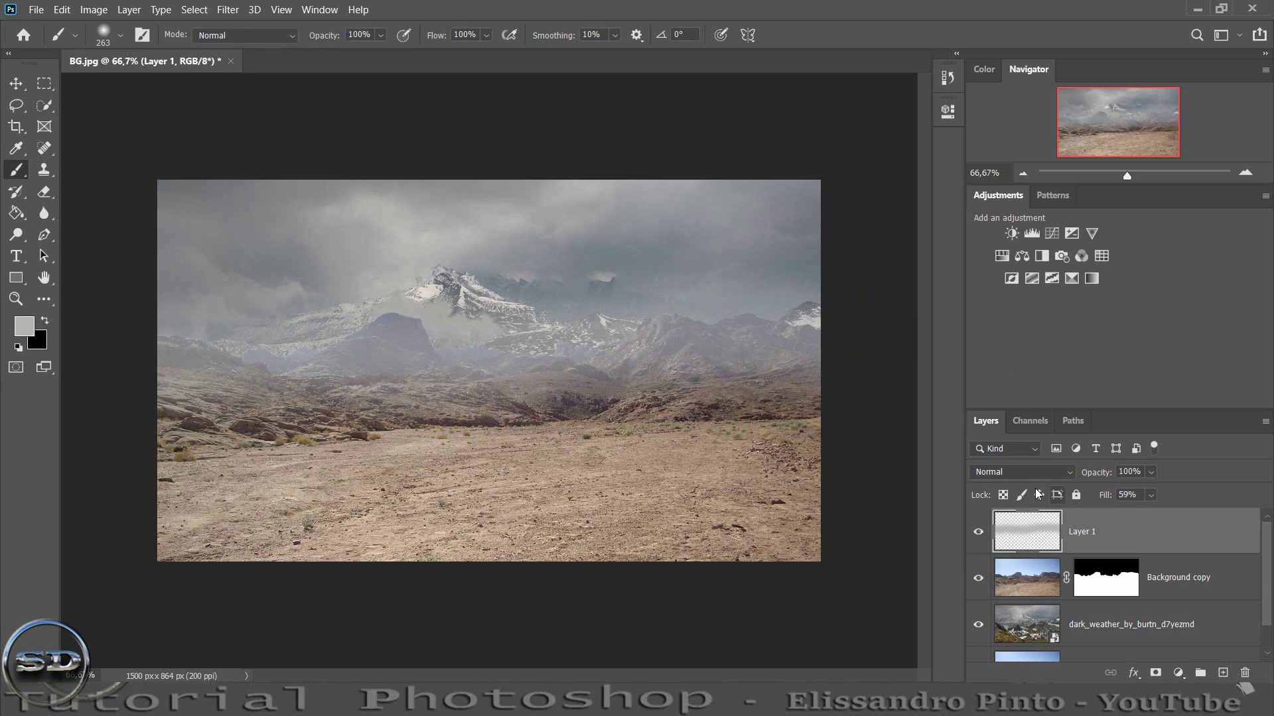
click(1013, 587)
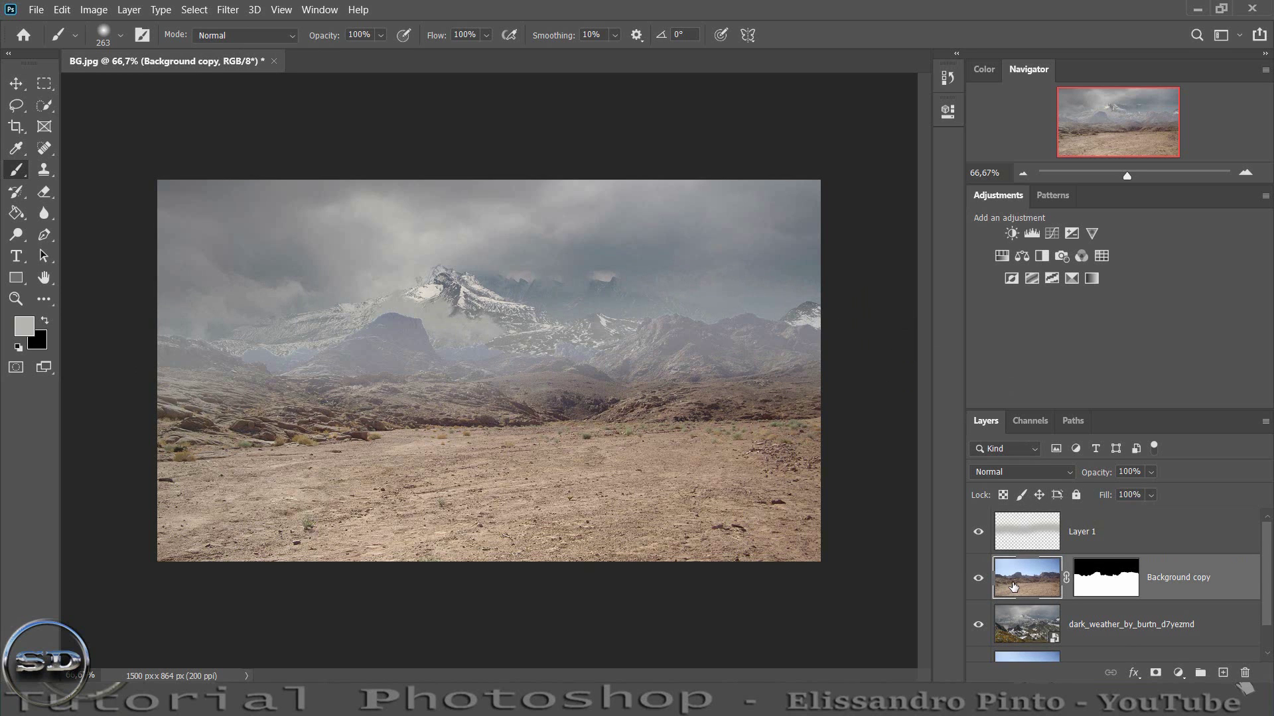
- Add a Brightness/Contrast adjustment at -96 and mask it off the sky and mountains
click(1010, 233)
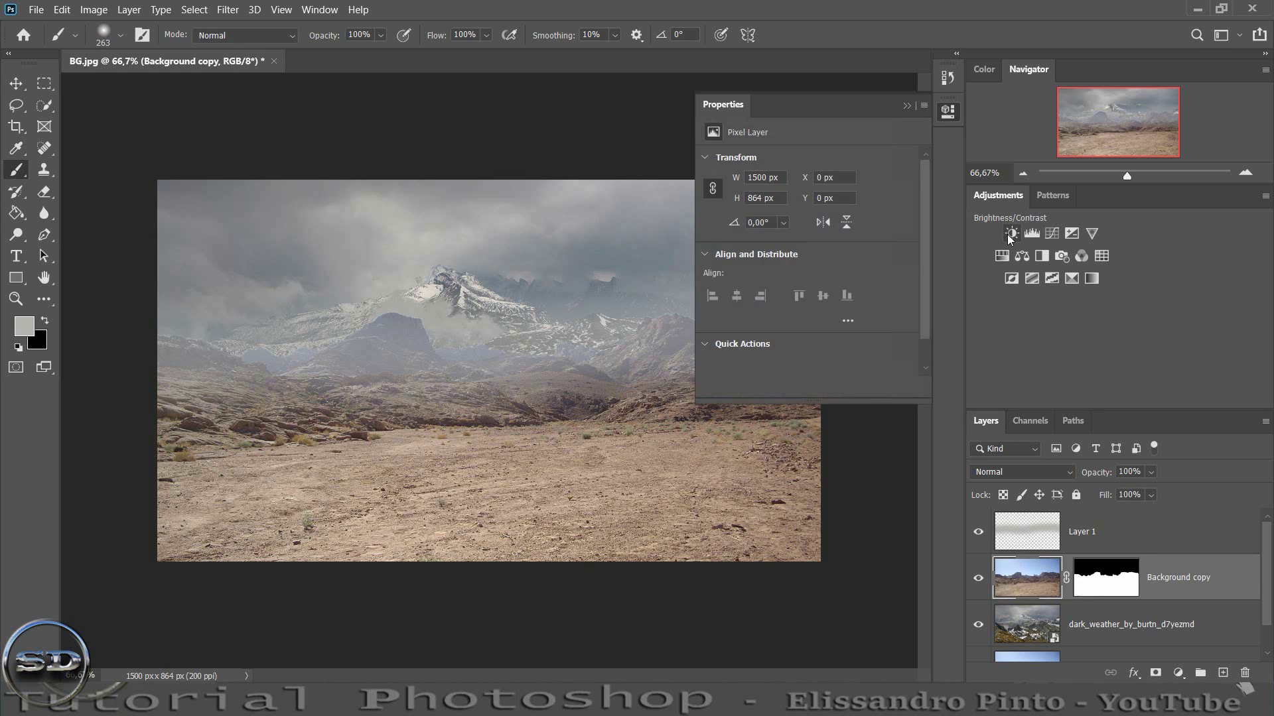
drag(805, 205, 744, 211)
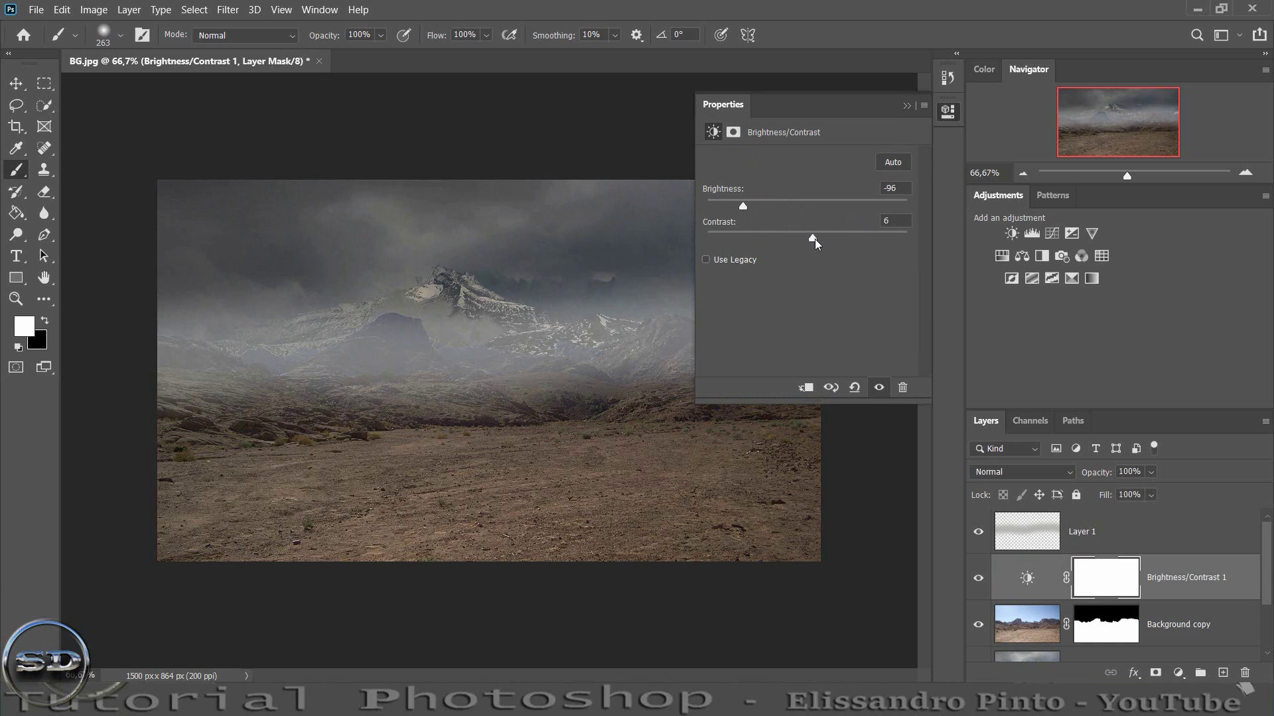
click(907, 105)
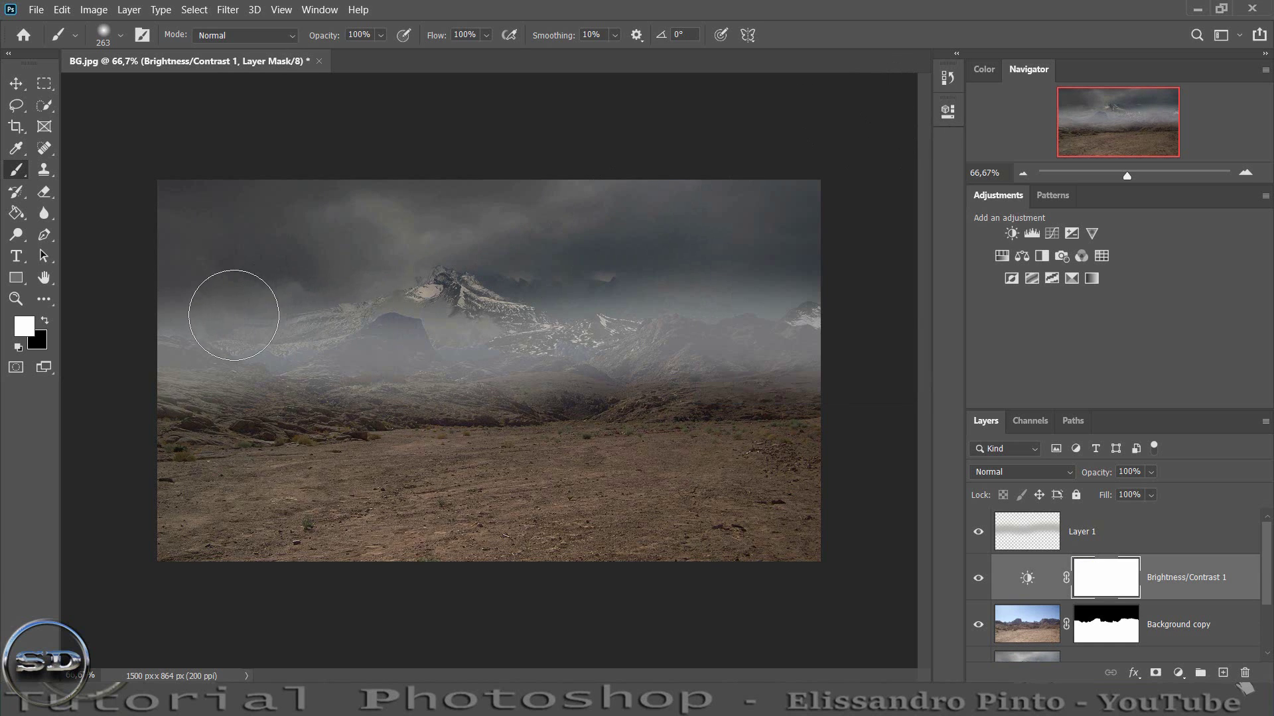
click(45, 321)
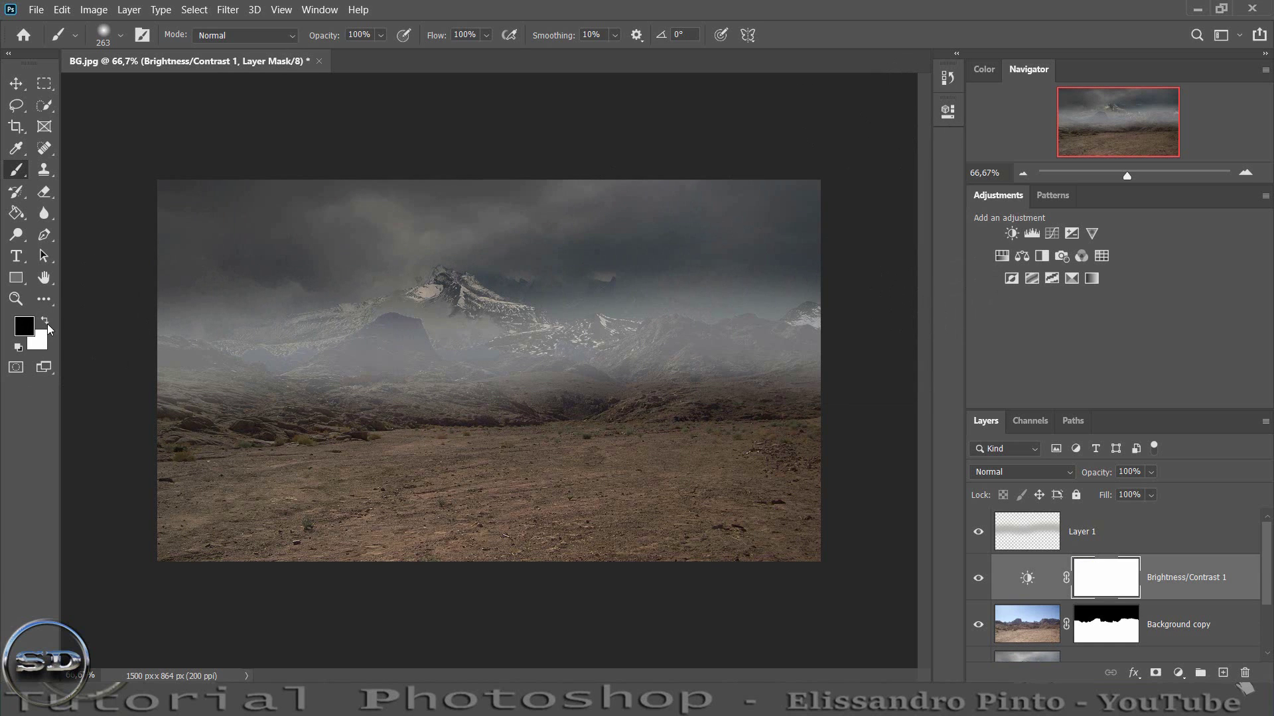
mouse_move(312, 292)
mouse_down()
mouse_move(952, 276)
mouse_move(26, 256)
mouse_move(560, 199)
mouse_move(502, 184)
mouse_up()
drag(466, 310, 876, 313)
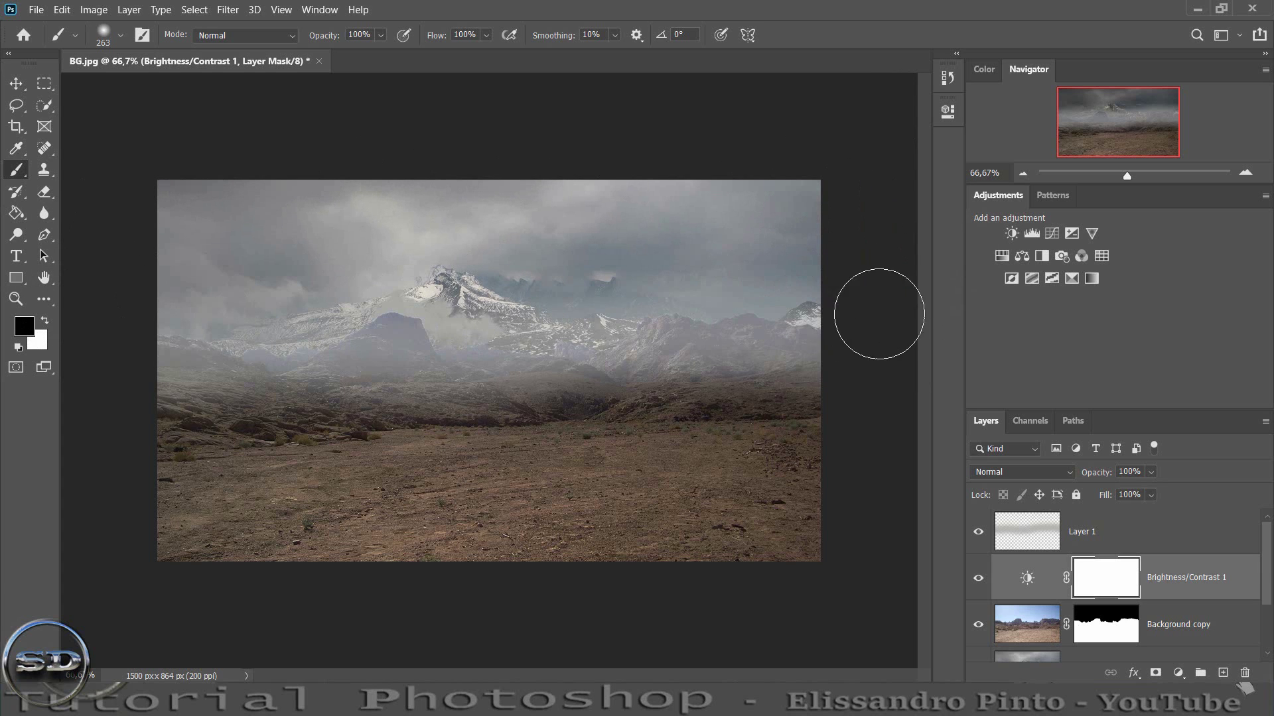
- Set the adjustment's Fill to 77% and place the cracked-earth texture
click(979, 578)
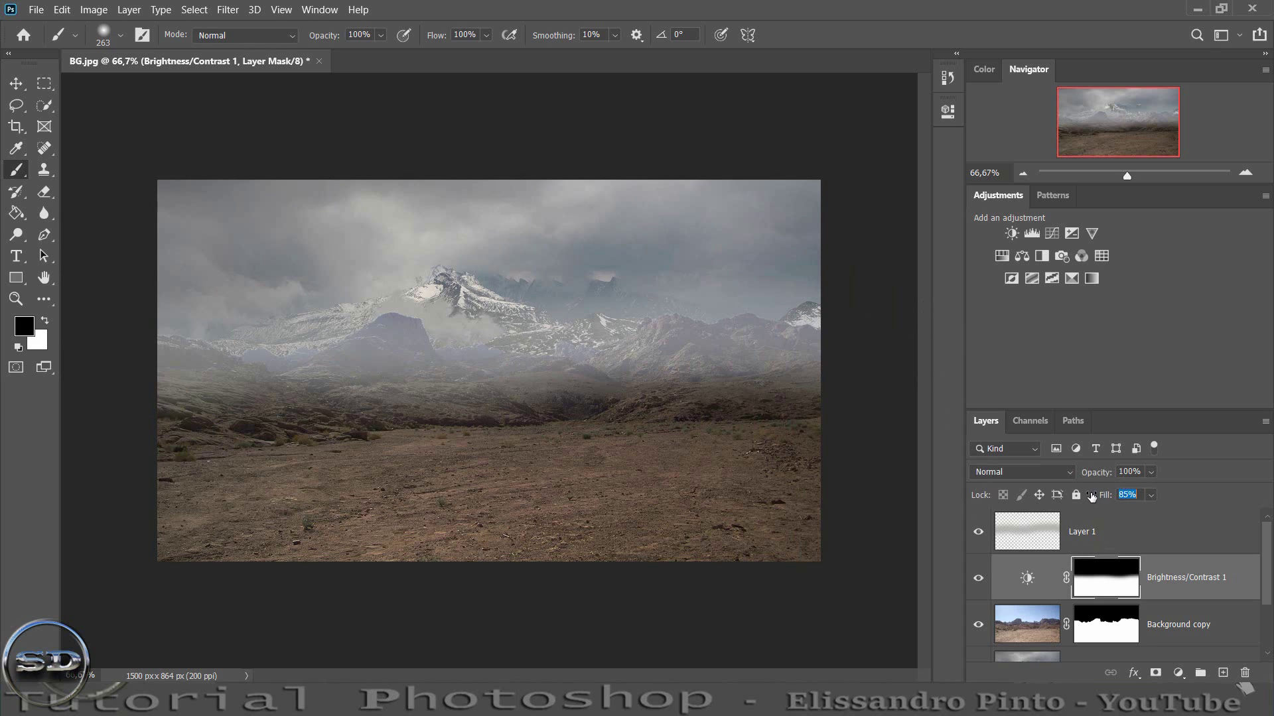
drag(1091, 496, 1086, 496)
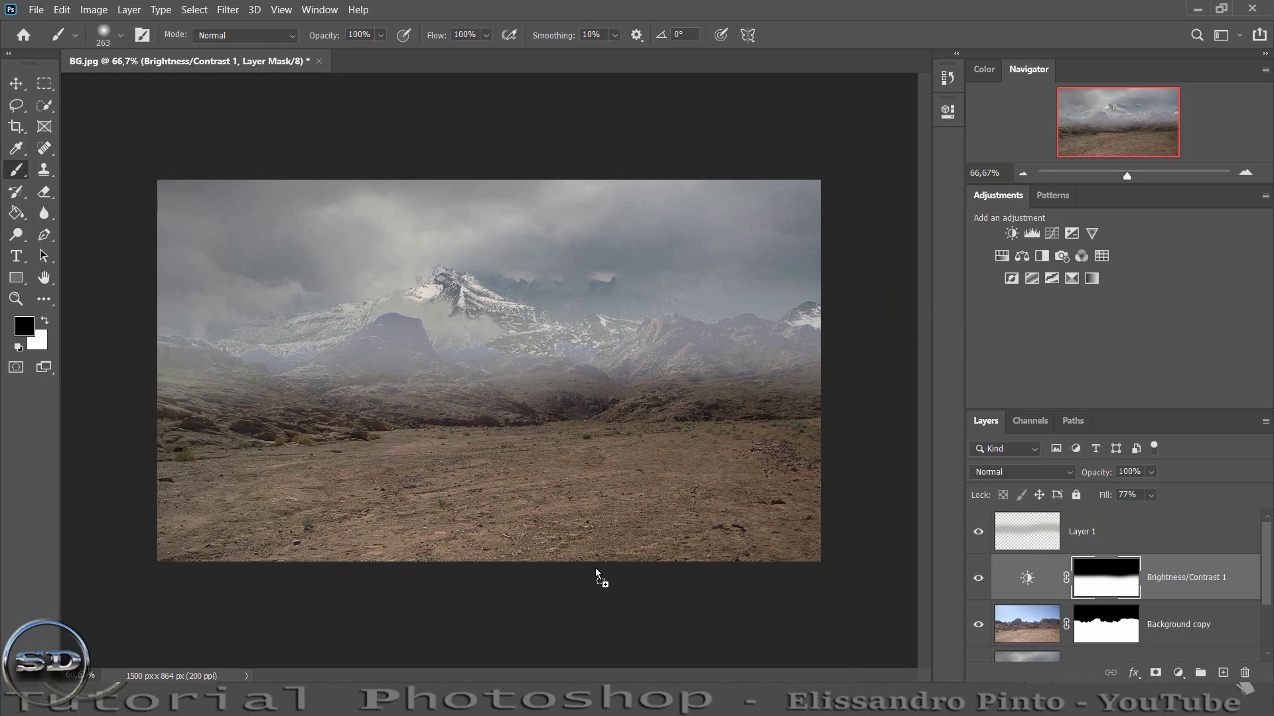
drag(595, 567, 595, 567)
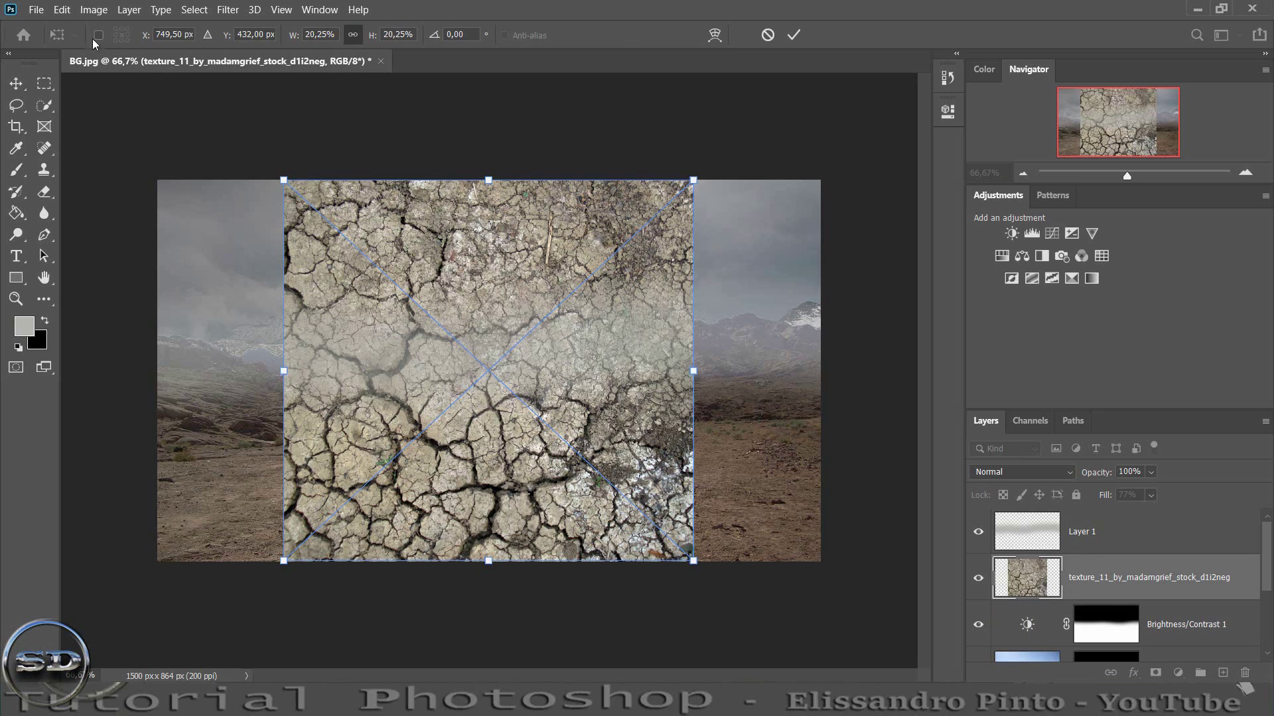
- Perspective-transform the cracked texture into a low ground plane and blend it with Multiply
click(62, 10)
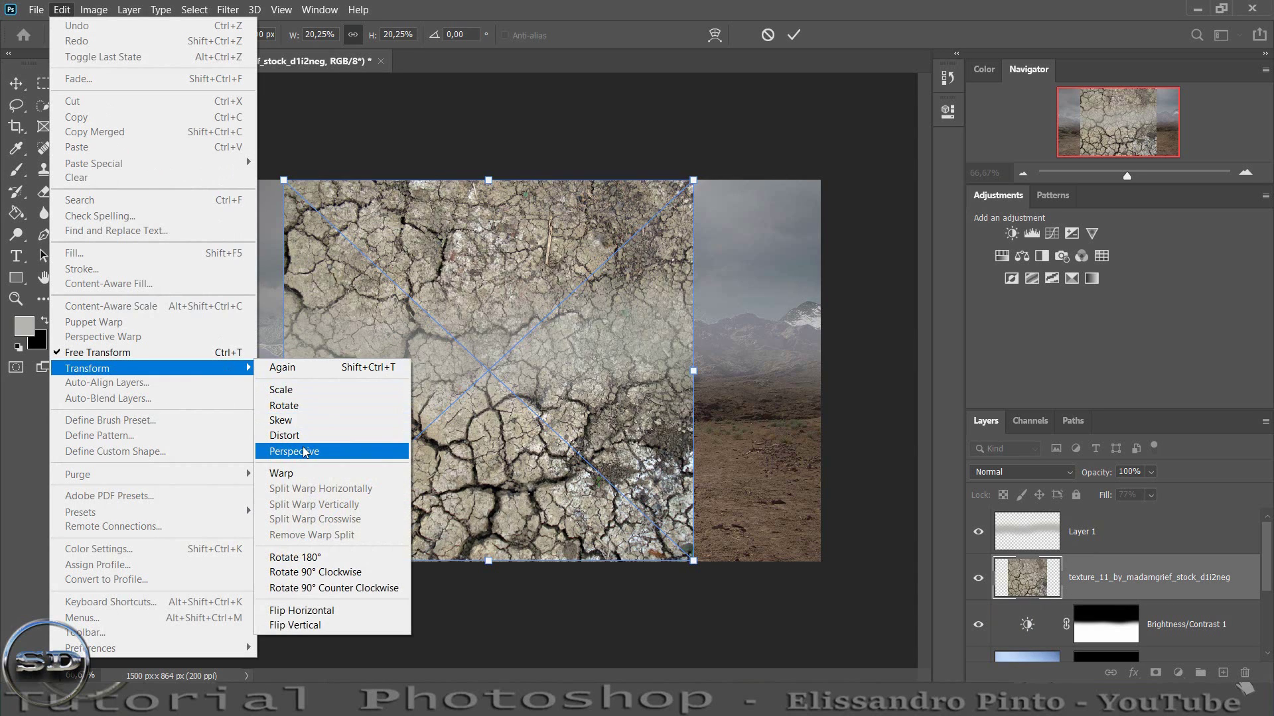
click(292, 452)
drag(693, 561, 977, 560)
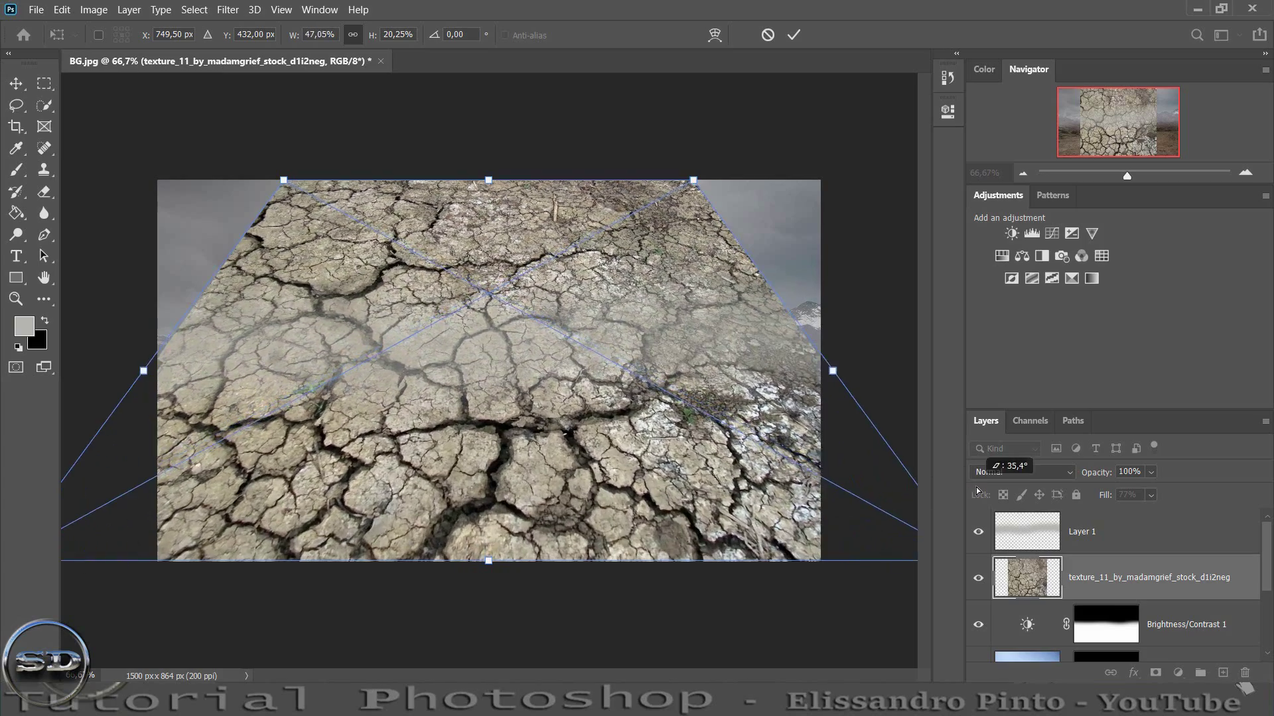
mouse_move(734, 466)
mouse_down()
mouse_move(735, 529)
mouse_move(728, 462)
mouse_up()
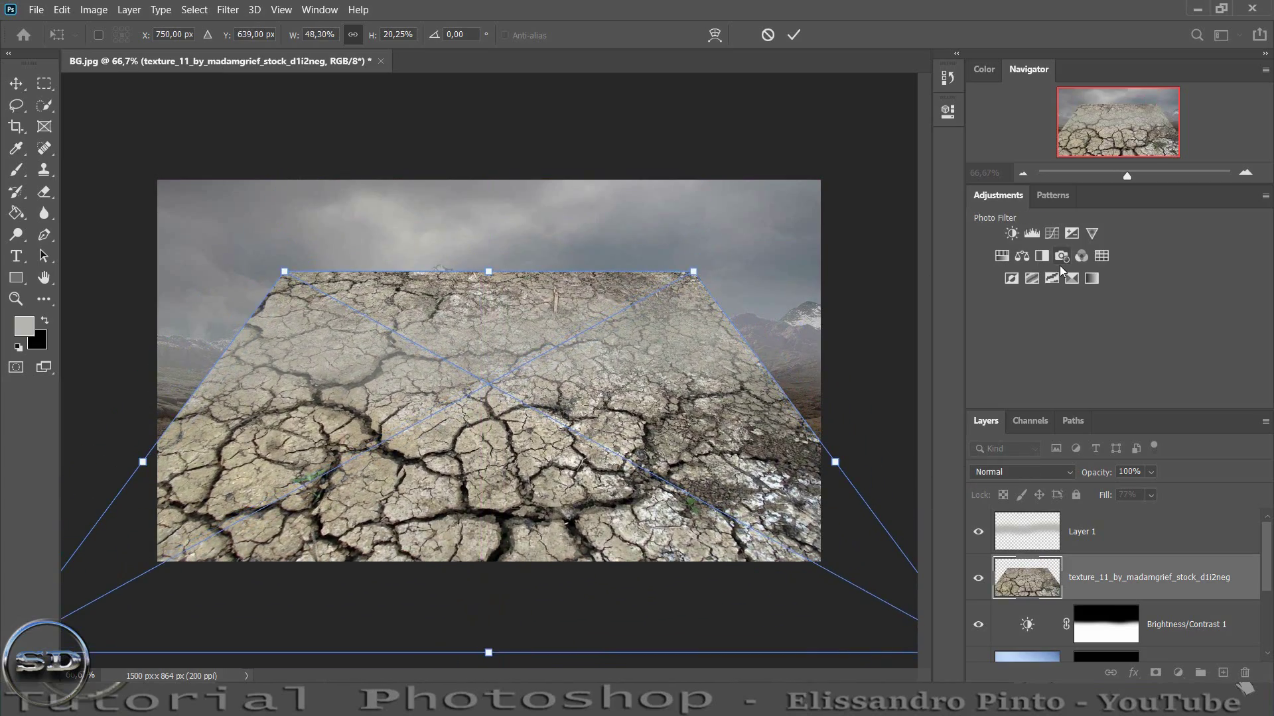
click(1058, 474)
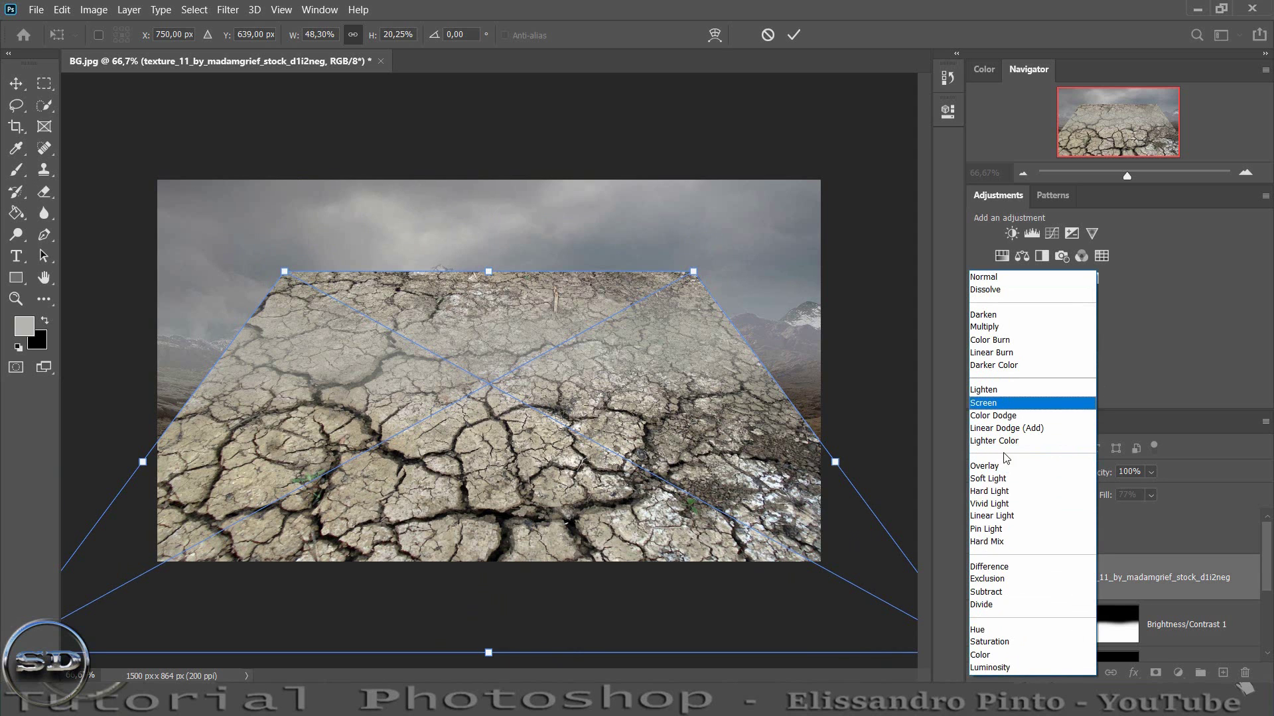
click(984, 327)
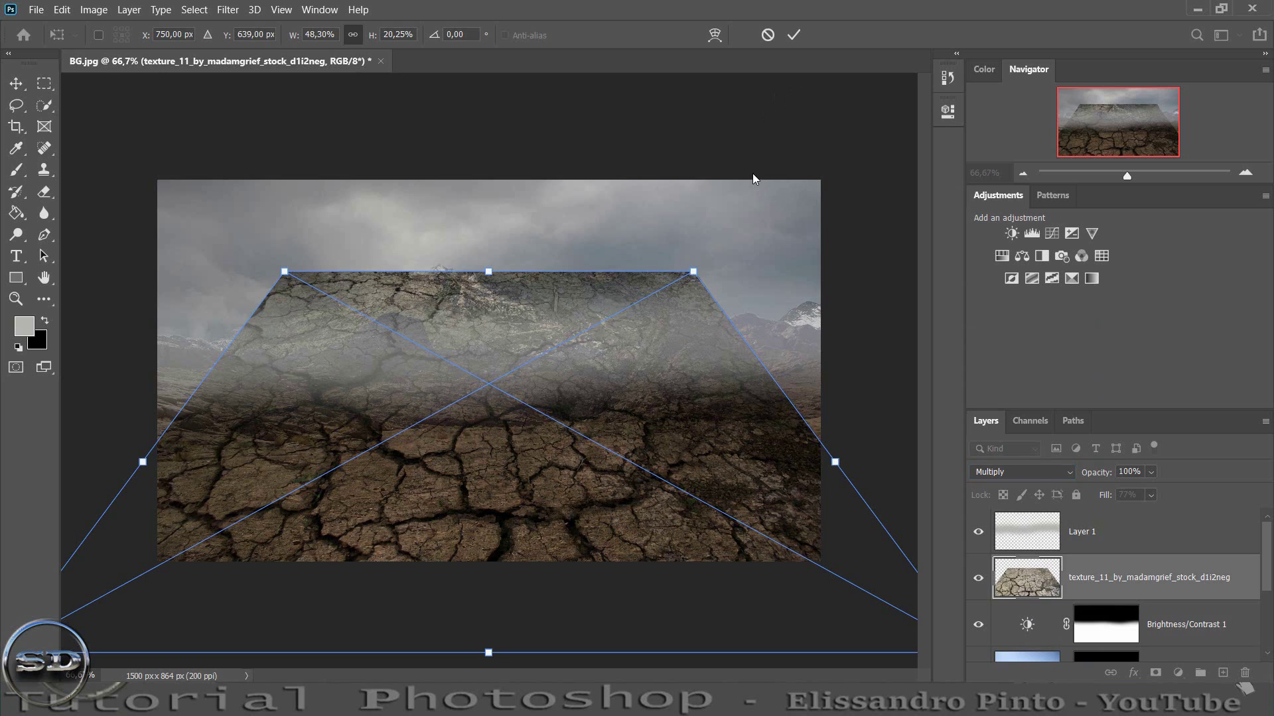
- Distort the texture's corners to fit the ground perspective, flip it horizontally, and commit
click(61, 9)
mouse_move(100, 368)
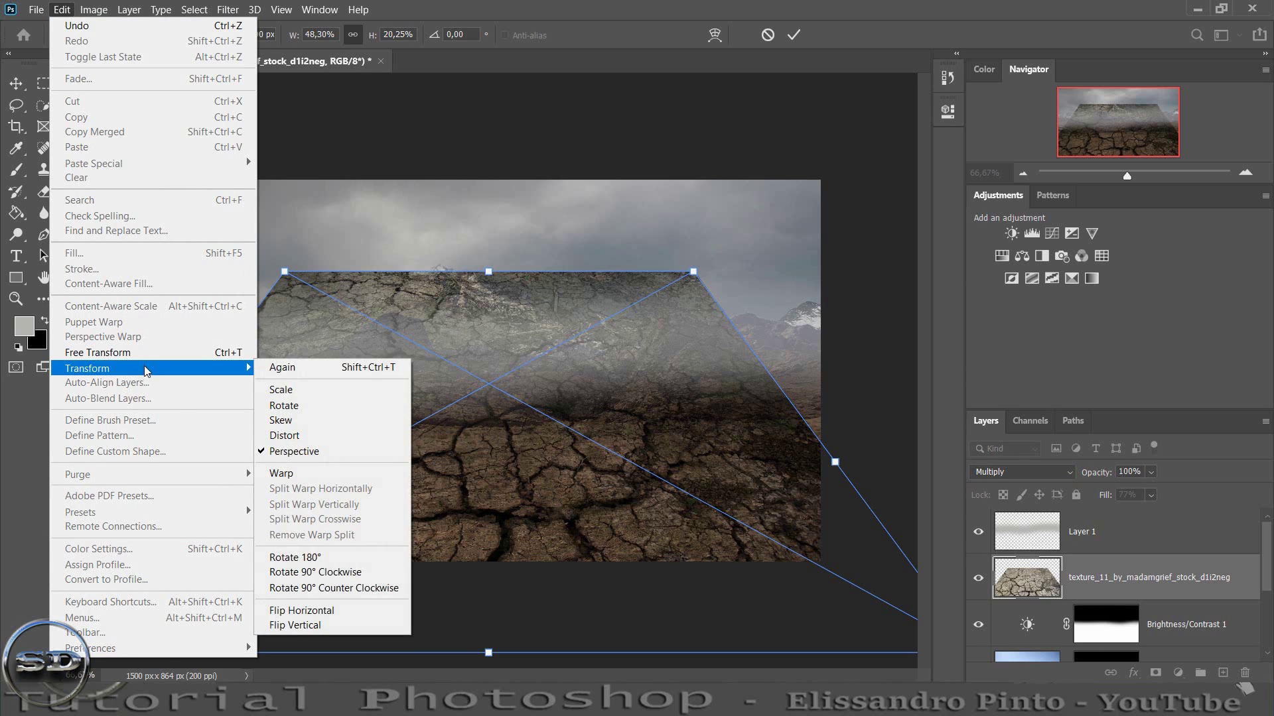
click(292, 435)
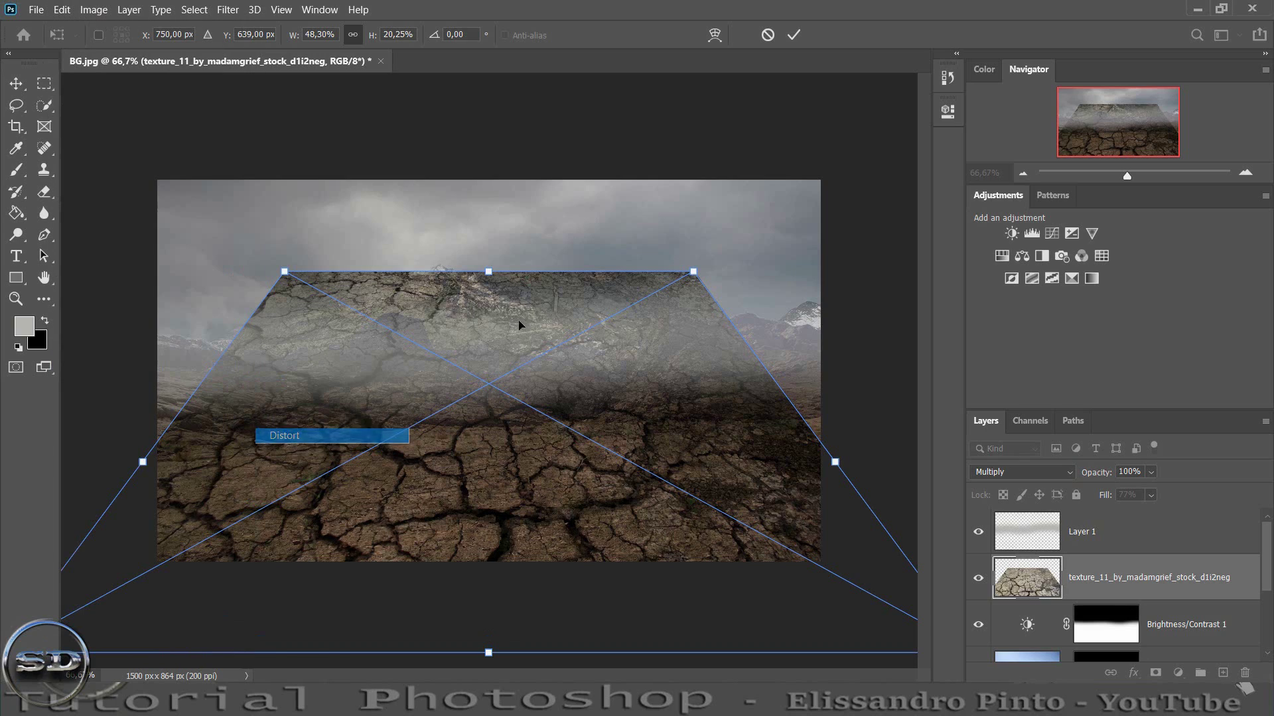
drag(695, 274, 796, 335)
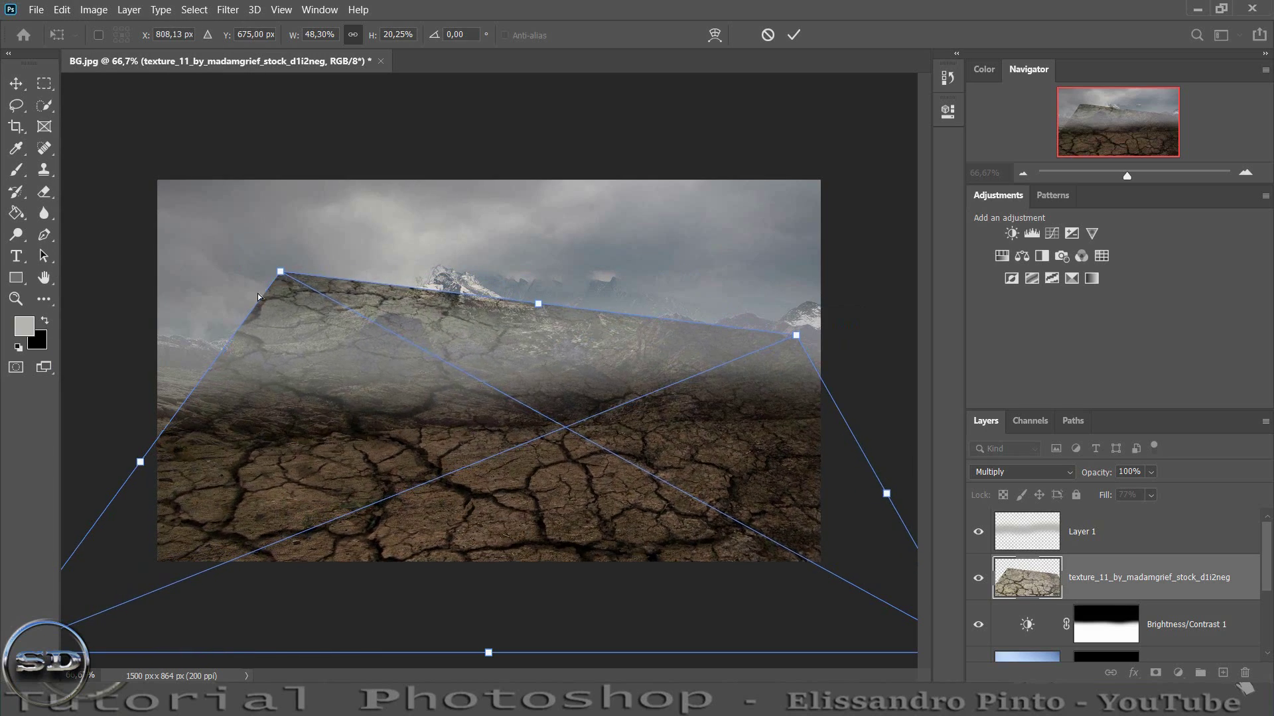
drag(286, 273, 170, 378)
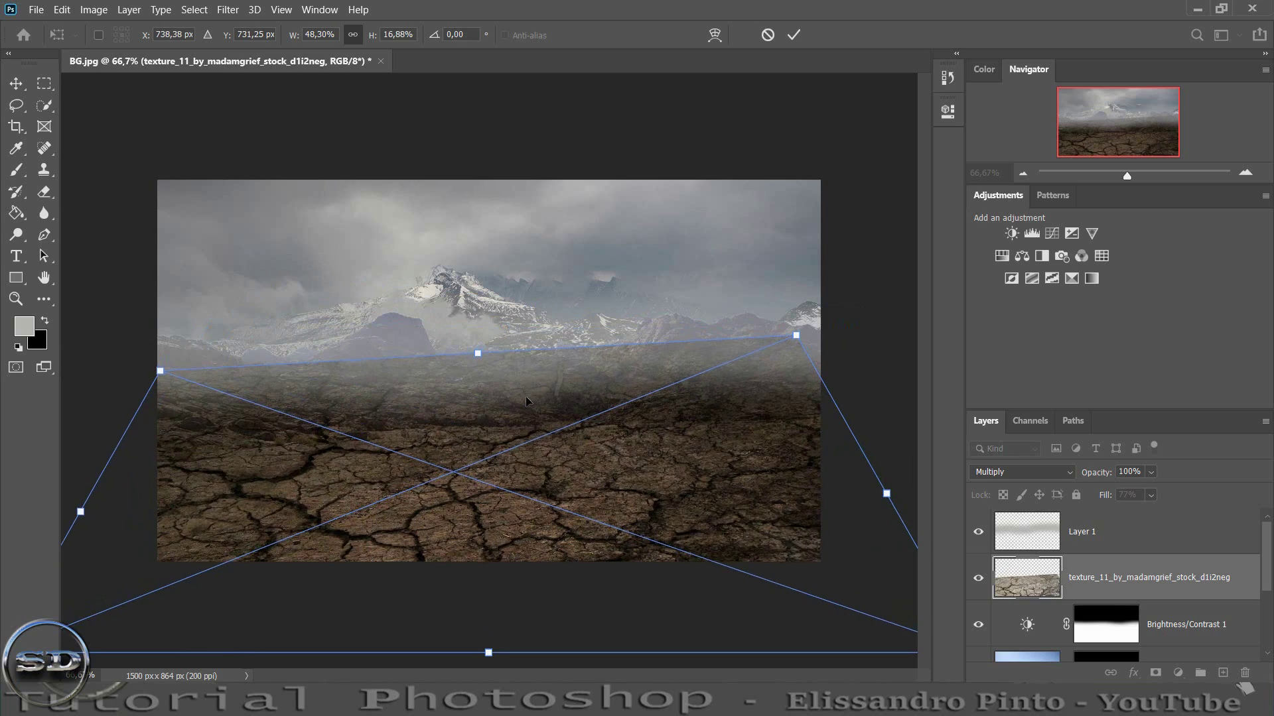
drag(524, 396, 531, 440)
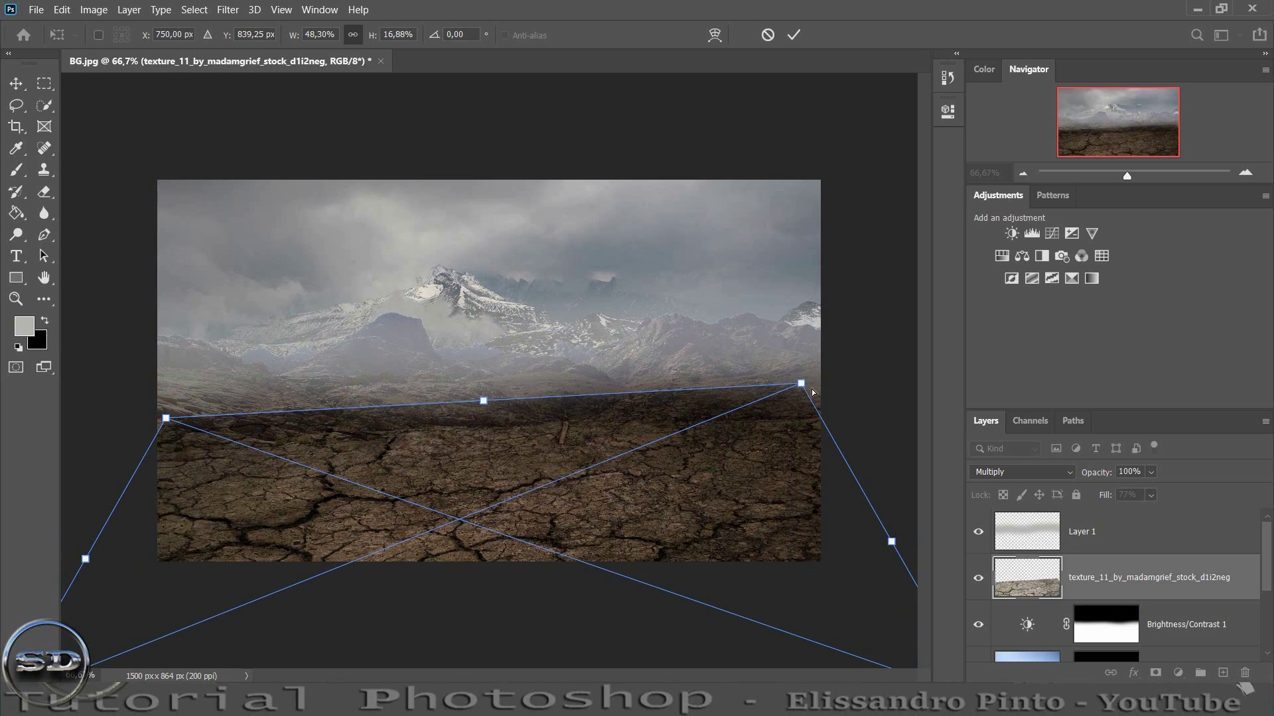
drag(812, 392, 825, 413)
right_click(546, 465)
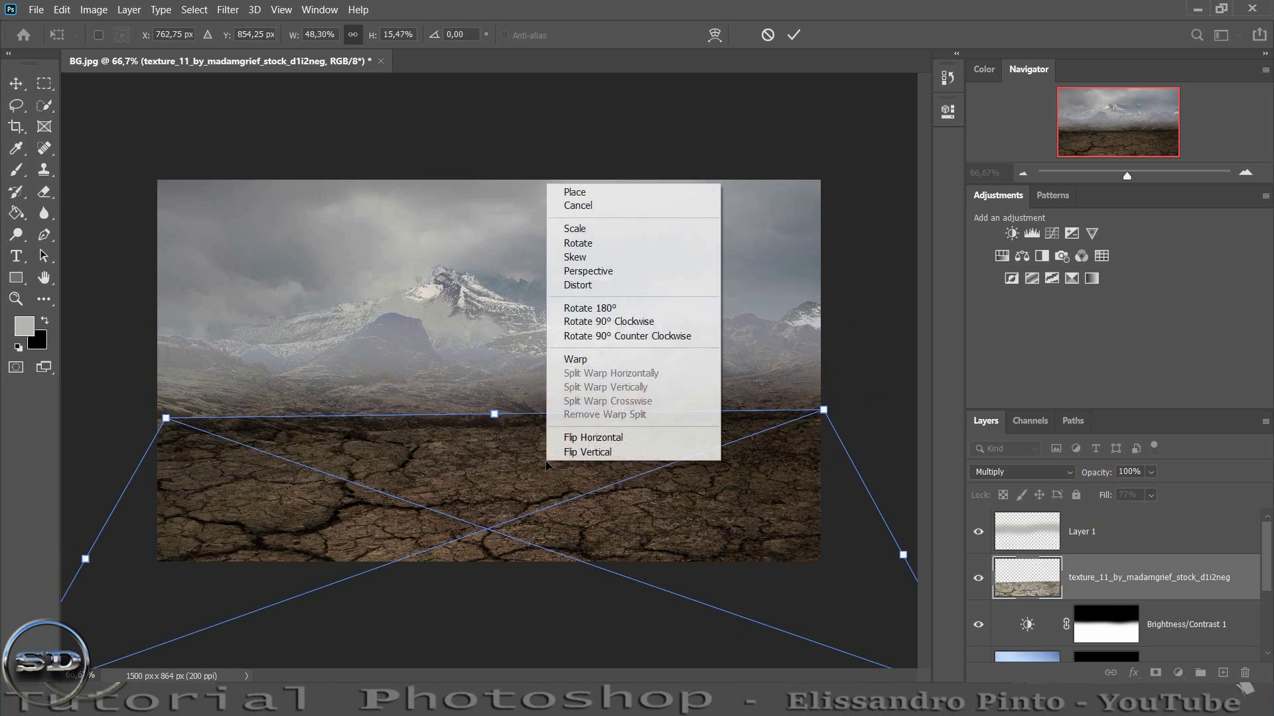
click(571, 437)
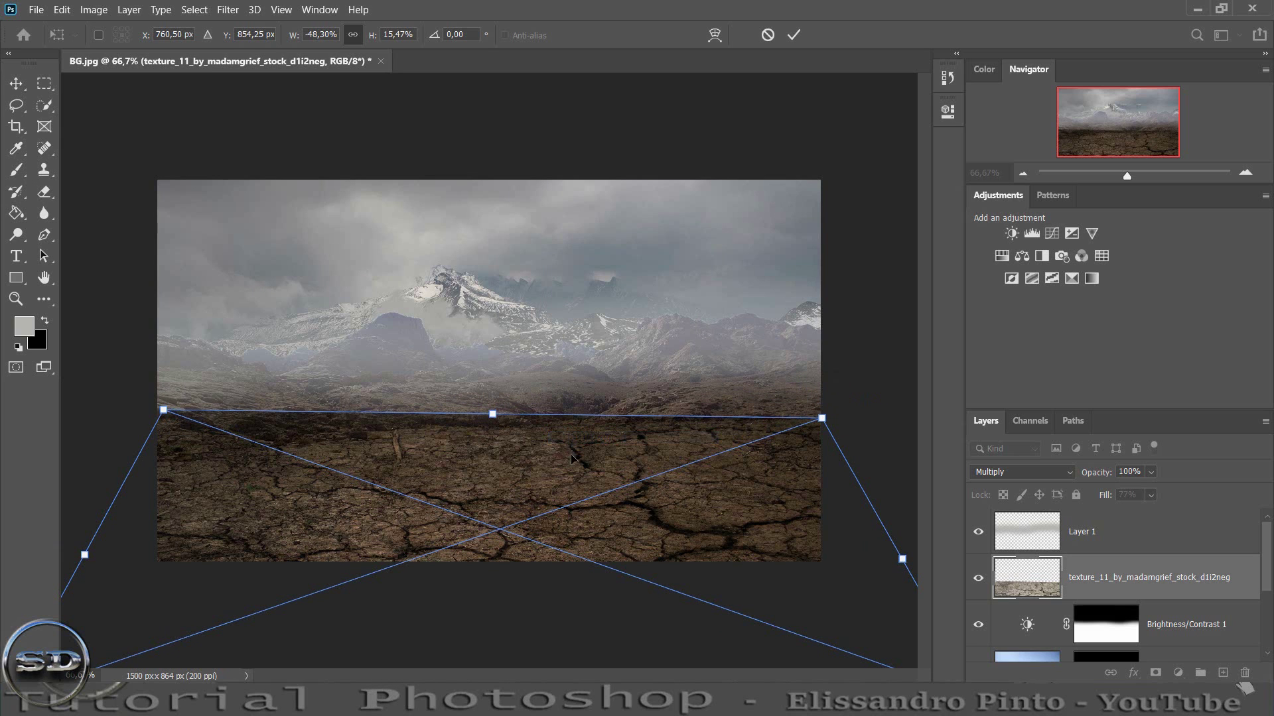
click(796, 35)
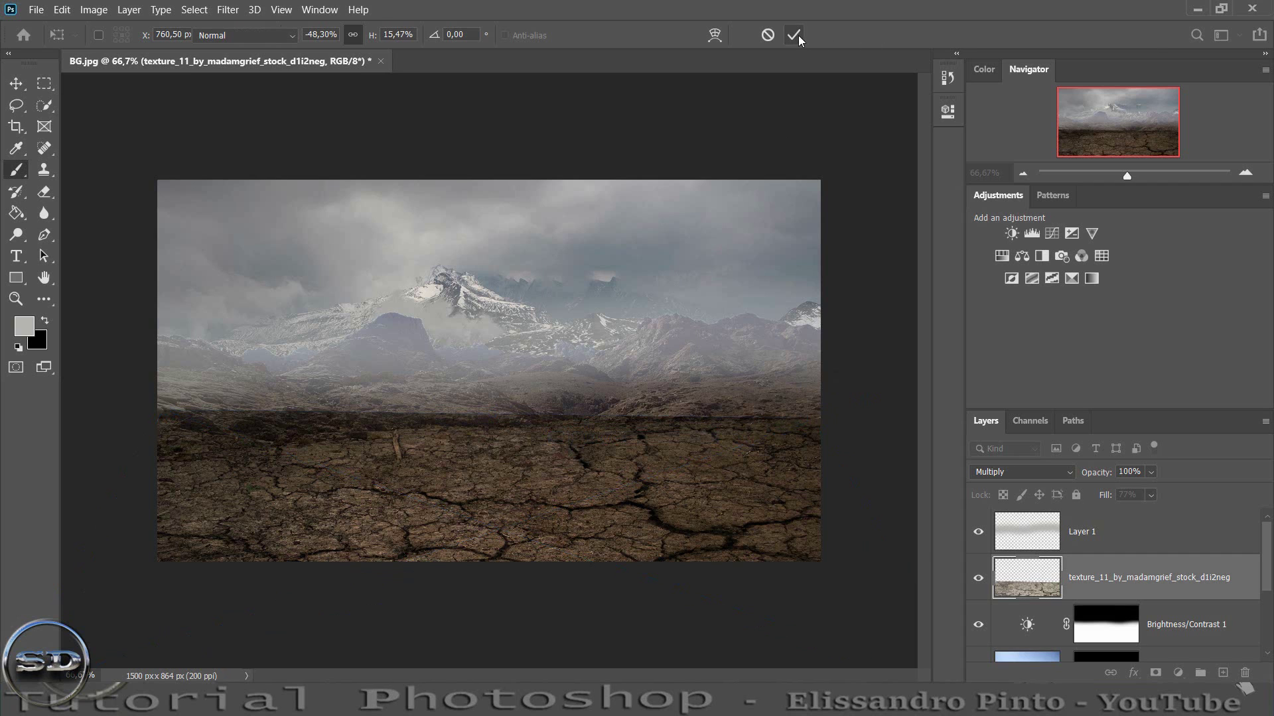
- Mask the texture's horizon edge softly and lower the Brightness/Contrast layer's opacity to 36%
click(1158, 673)
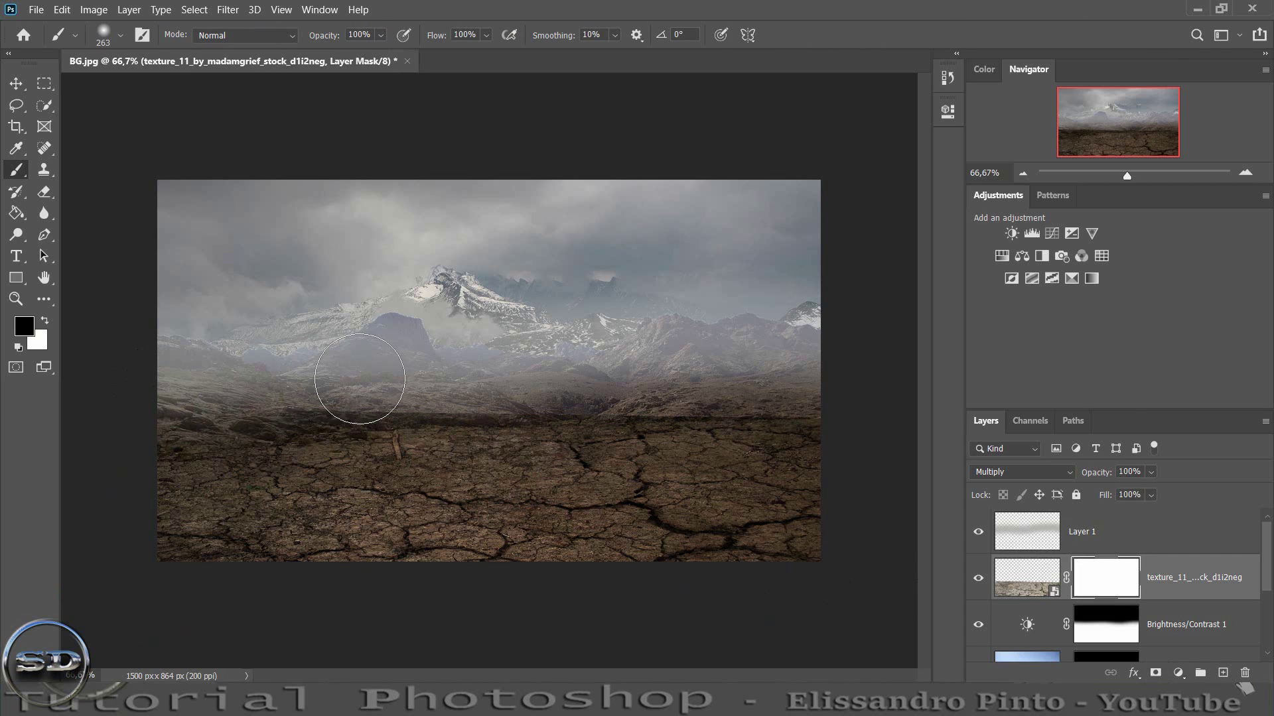
mouse_move(359, 379)
mouse_down()
mouse_move(867, 378)
mouse_move(264, 365)
mouse_up()
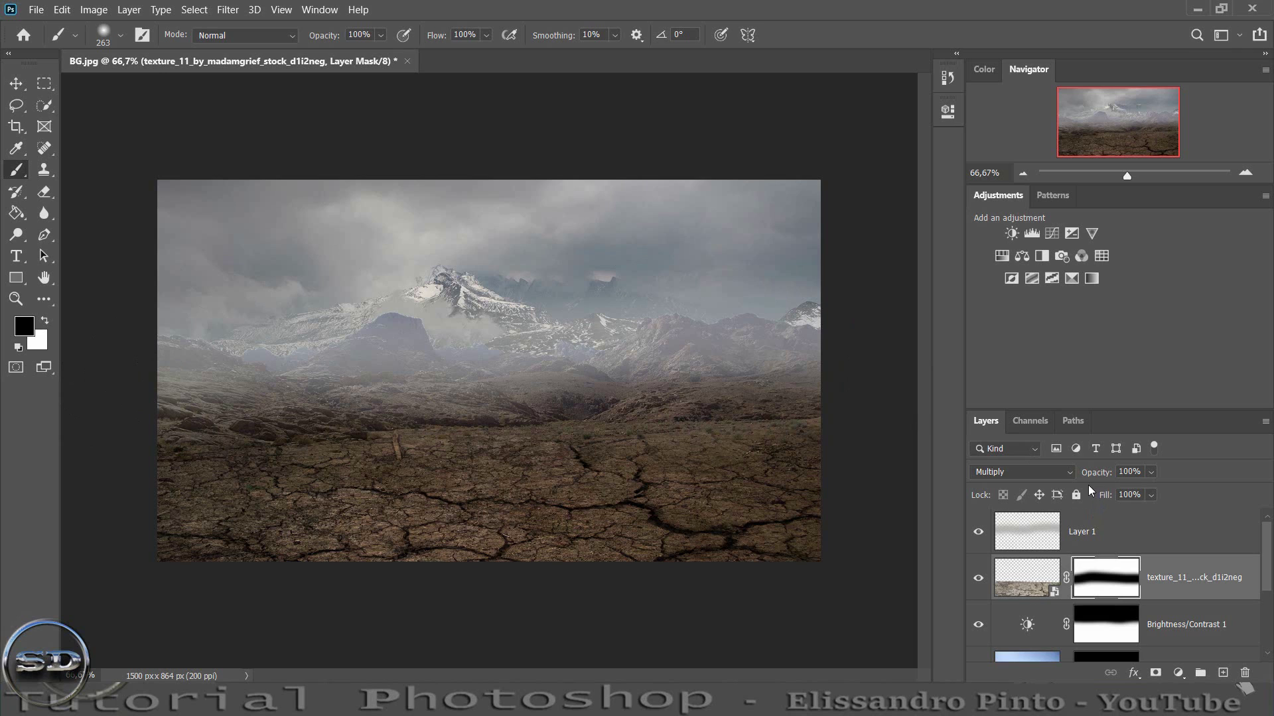
click(979, 627)
click(1082, 618)
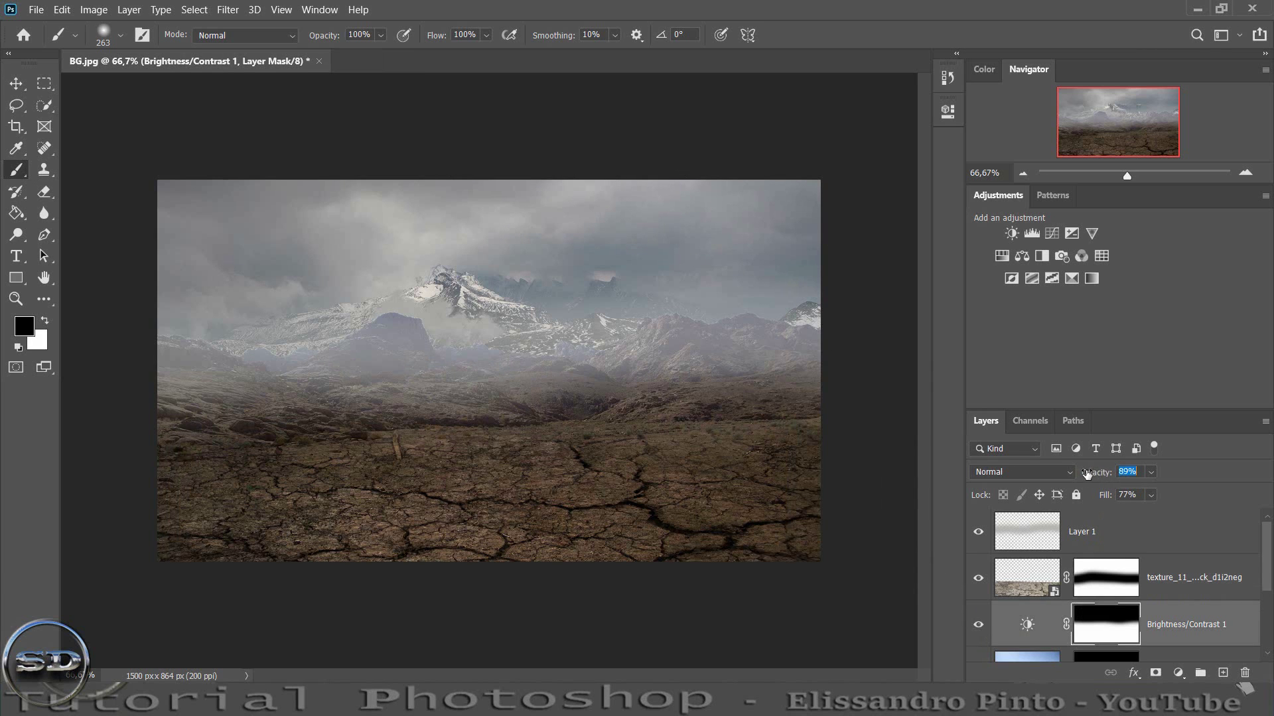
drag(1086, 473, 1046, 472)
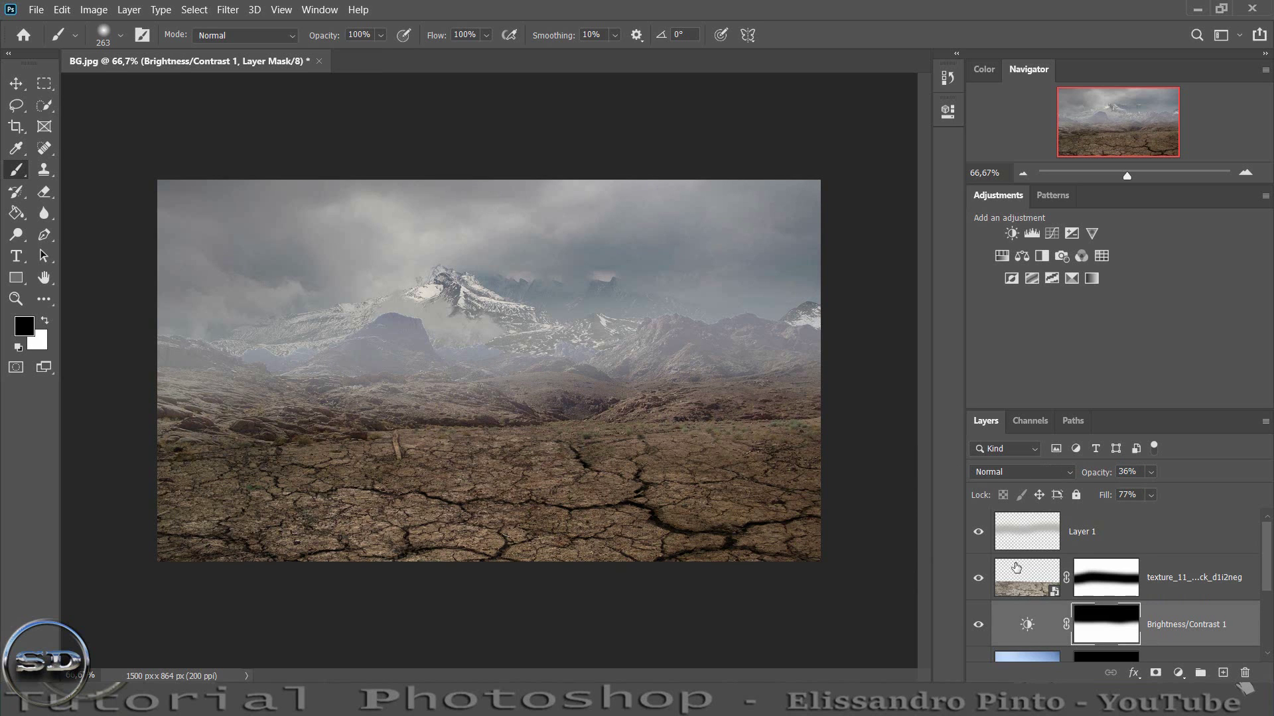
click(978, 577)
- Open the crater-floor photo, select its broken rock slabs, and move them into BG.jpg
double_click(1021, 573)
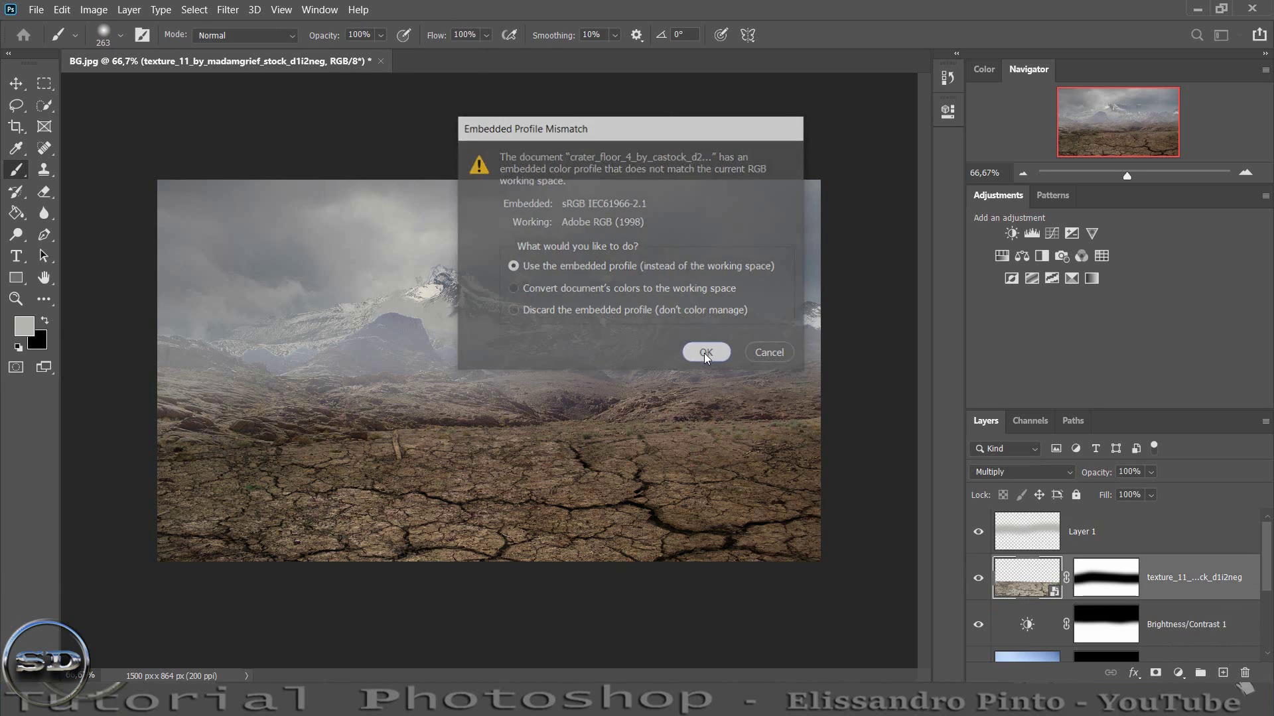
click(705, 353)
click(44, 104)
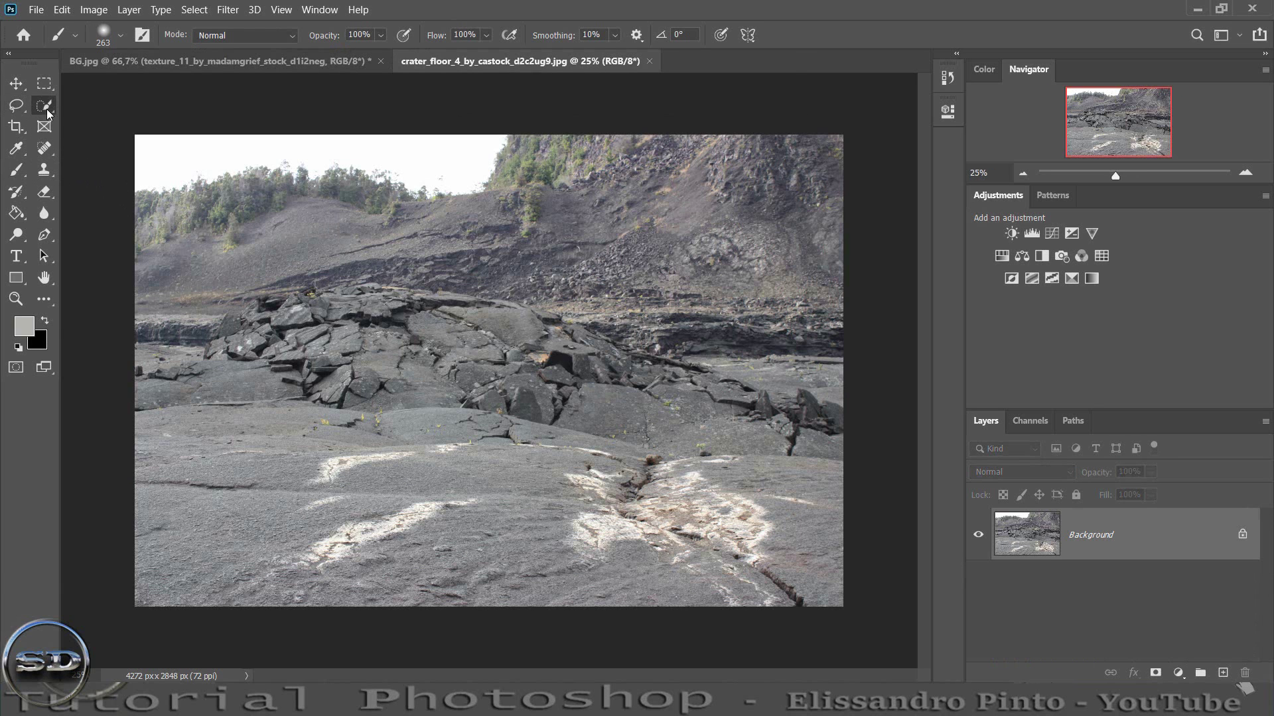
mouse_move(348, 388)
mouse_down()
mouse_move(697, 416)
mouse_move(785, 437)
mouse_up()
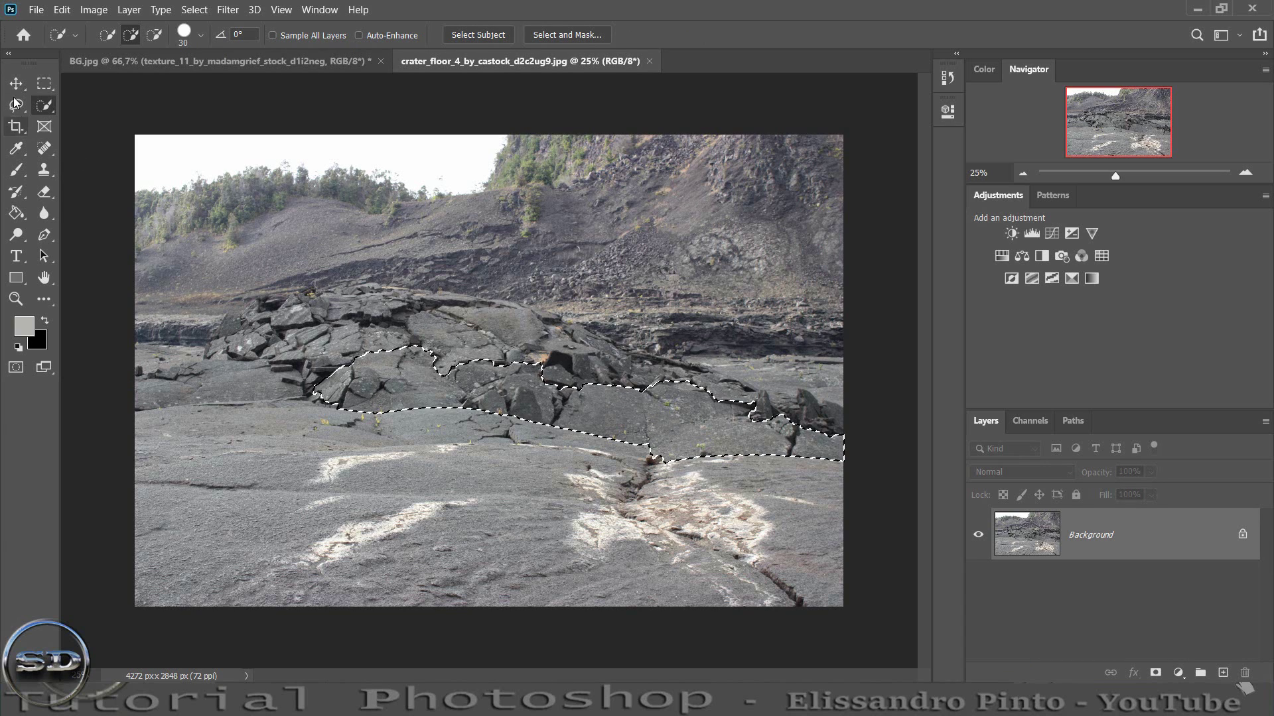
key(v)
mouse_move(541, 381)
mouse_down()
mouse_move(255, 63)
mouse_move(540, 471)
mouse_up()
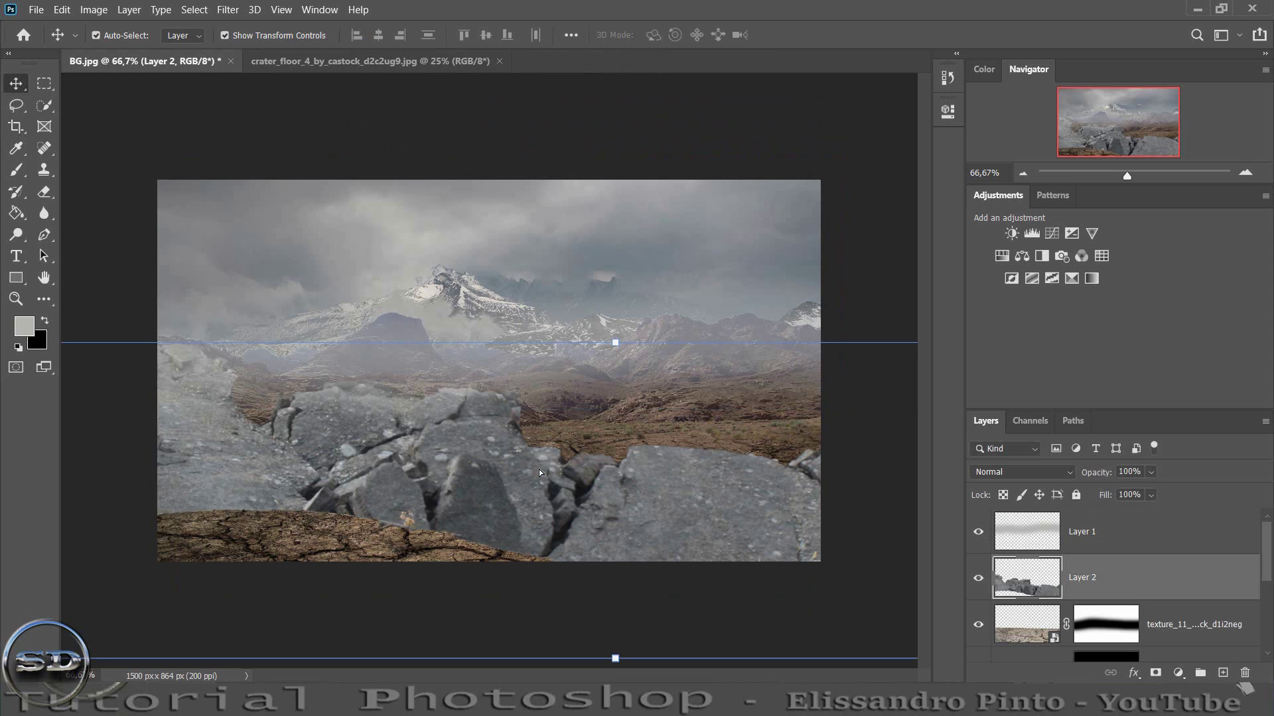
- Shrink and slightly tilt the rocks into the lower-right foreground, then drag in the hand photo
drag(615, 342, 529, 529)
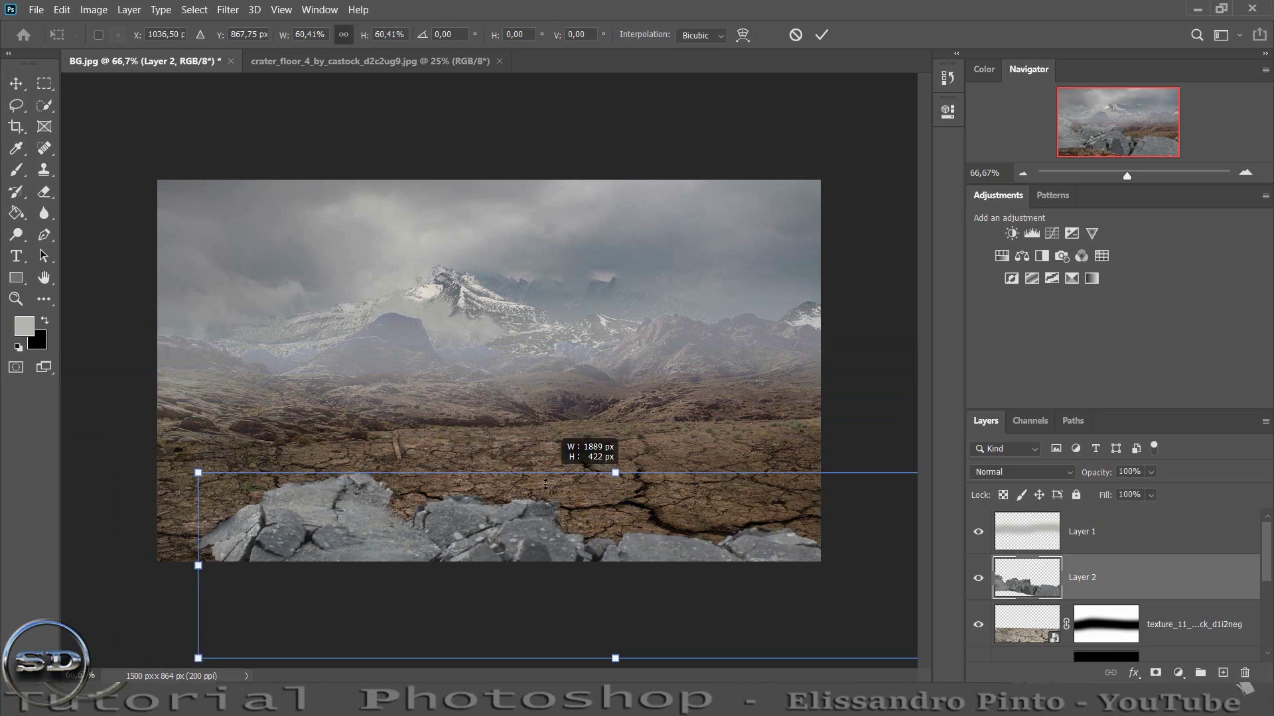
mouse_move(552, 591)
mouse_down()
mouse_move(602, 475)
mouse_move(603, 514)
mouse_up()
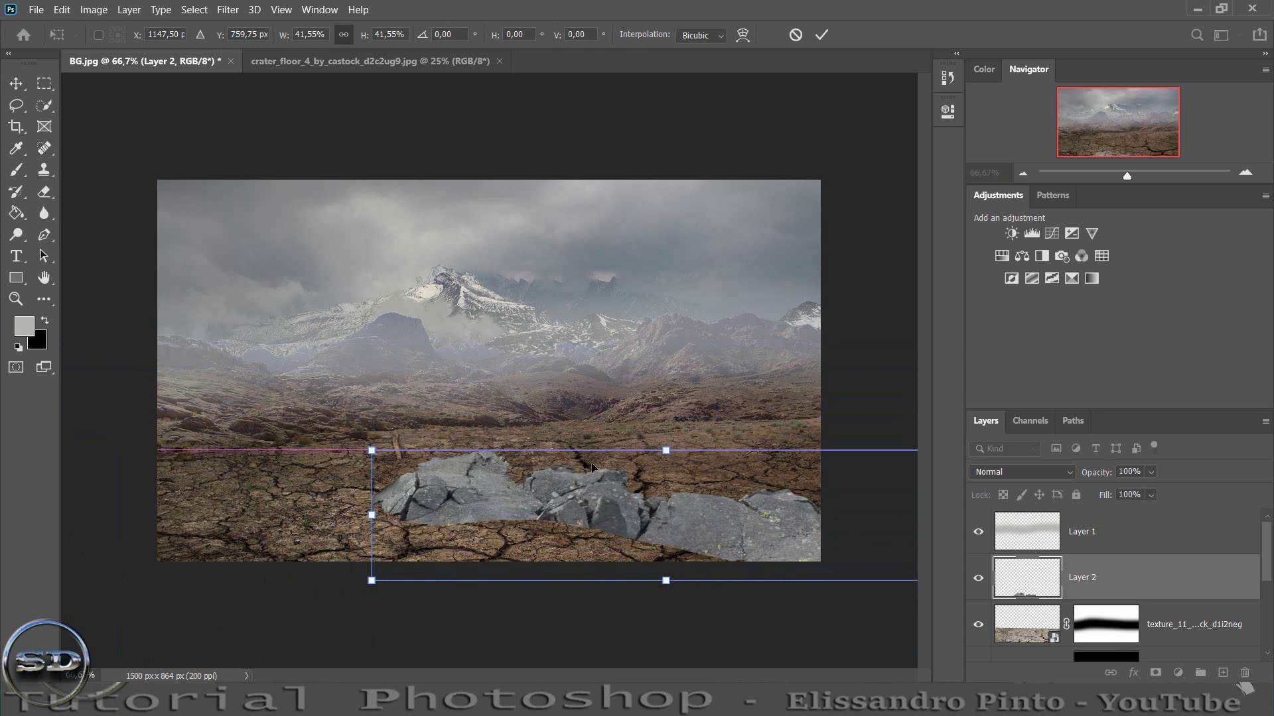
mouse_move(550, 408)
mouse_down()
mouse_move(584, 476)
mouse_move(577, 489)
mouse_up()
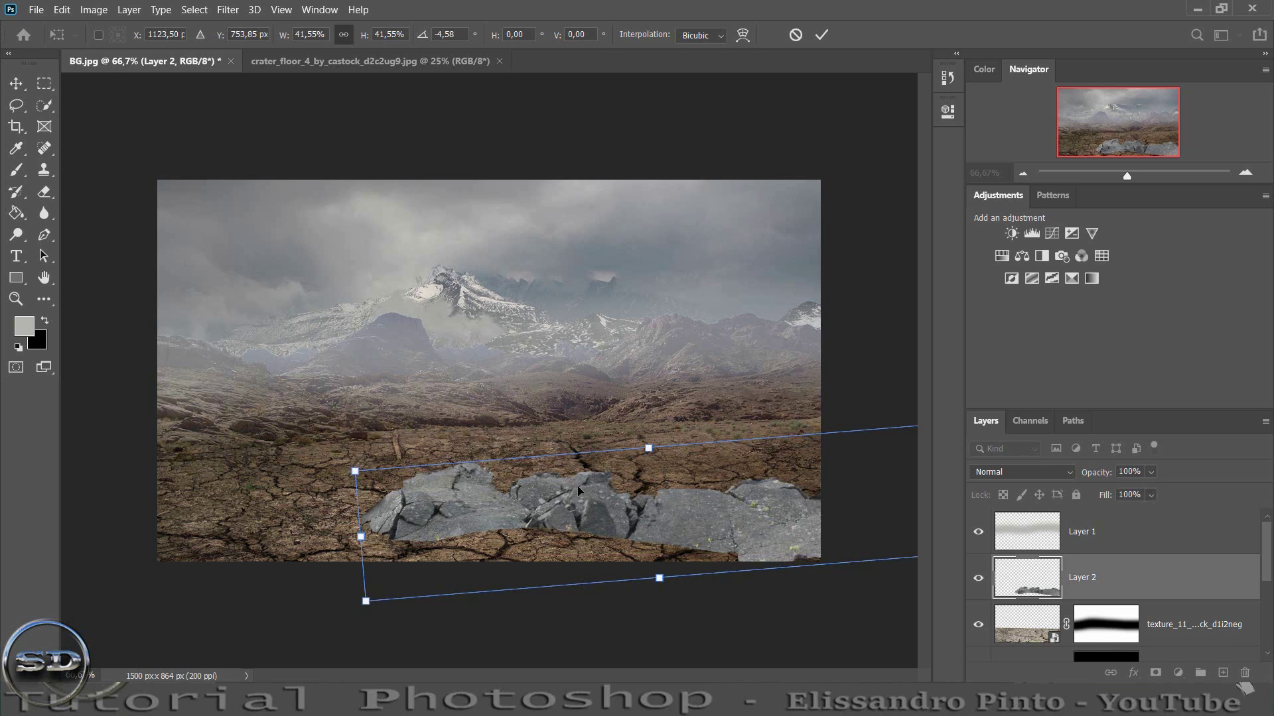
mouse_move(640, 439)
mouse_down()
mouse_move(648, 483)
mouse_move(634, 509)
mouse_up()
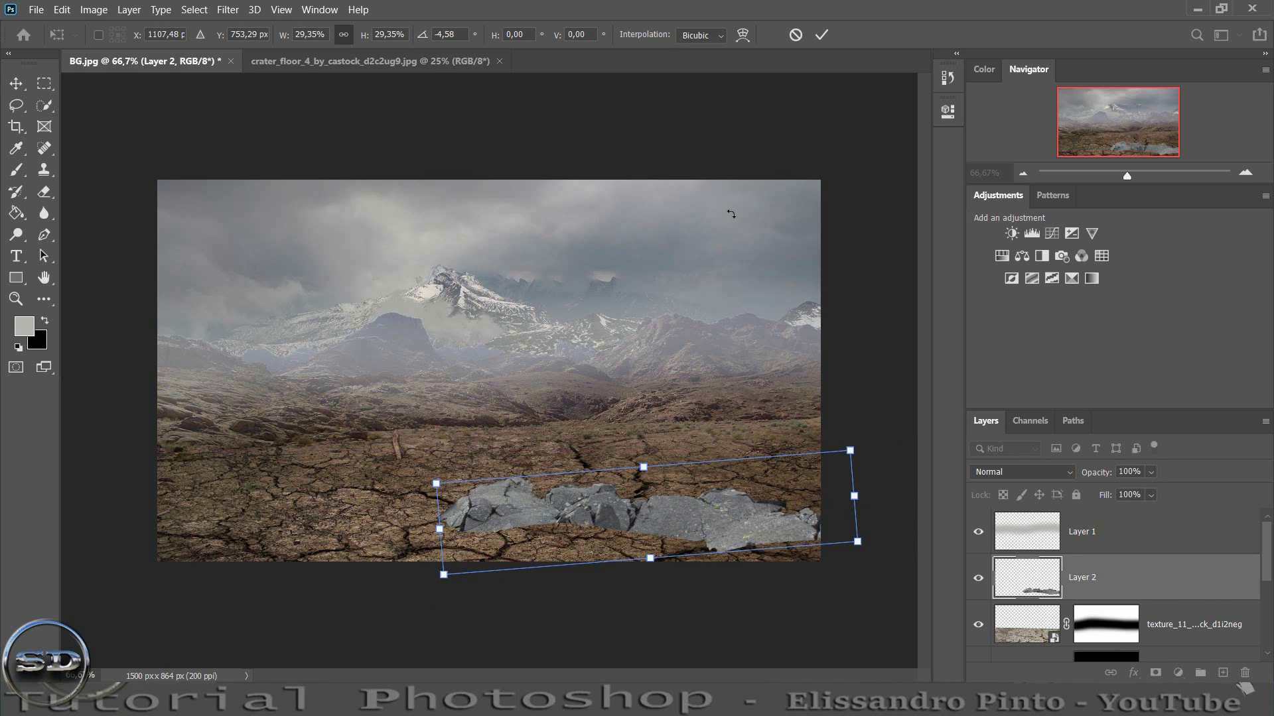
click(823, 35)
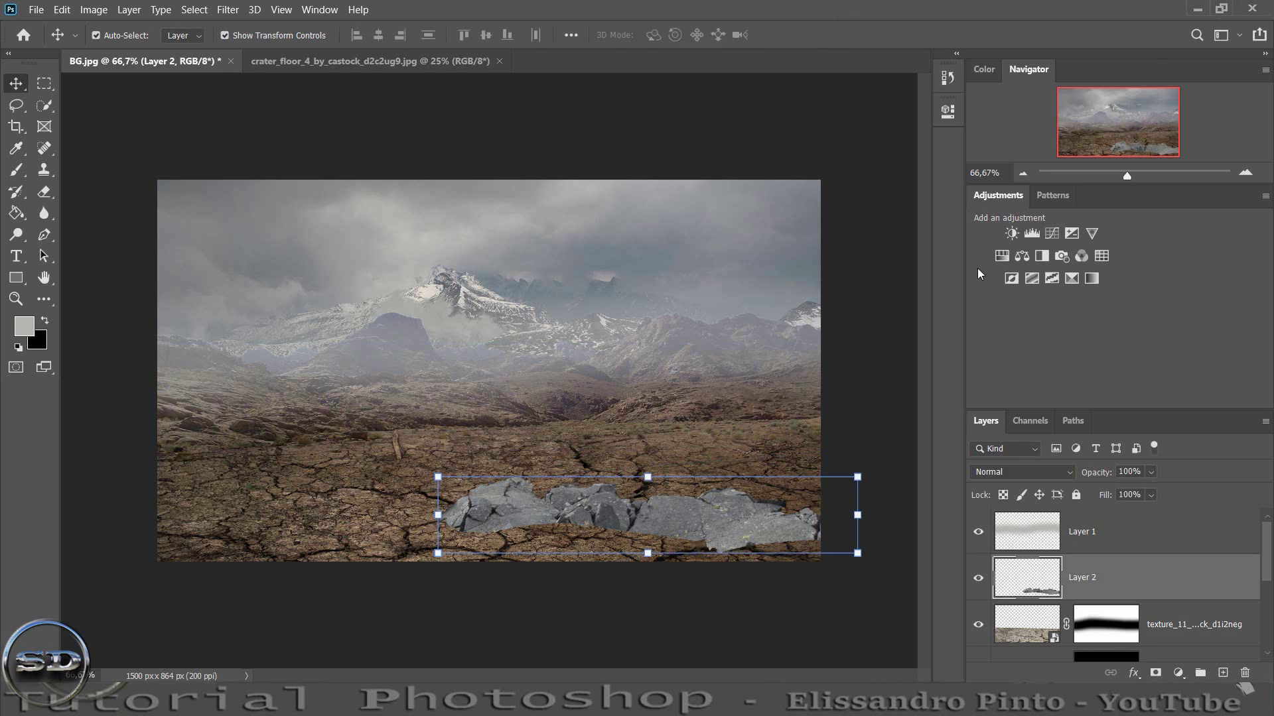
click(581, 607)
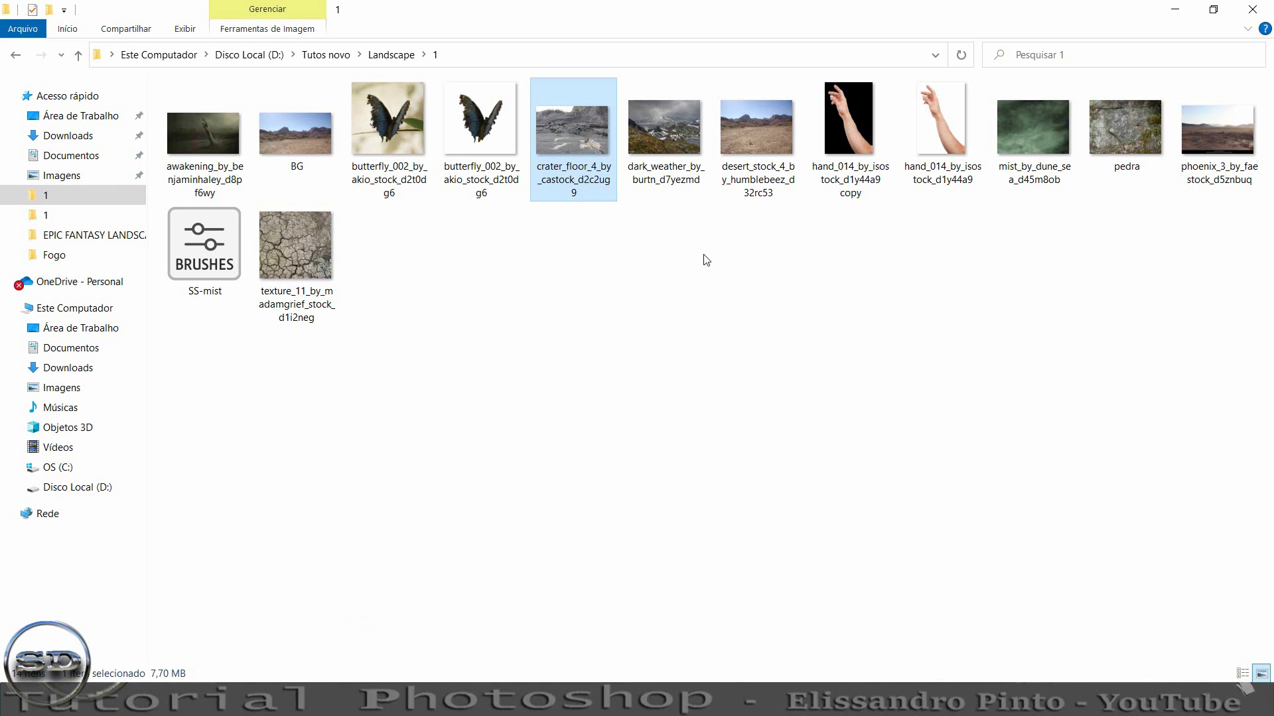
drag(848, 130, 714, 584)
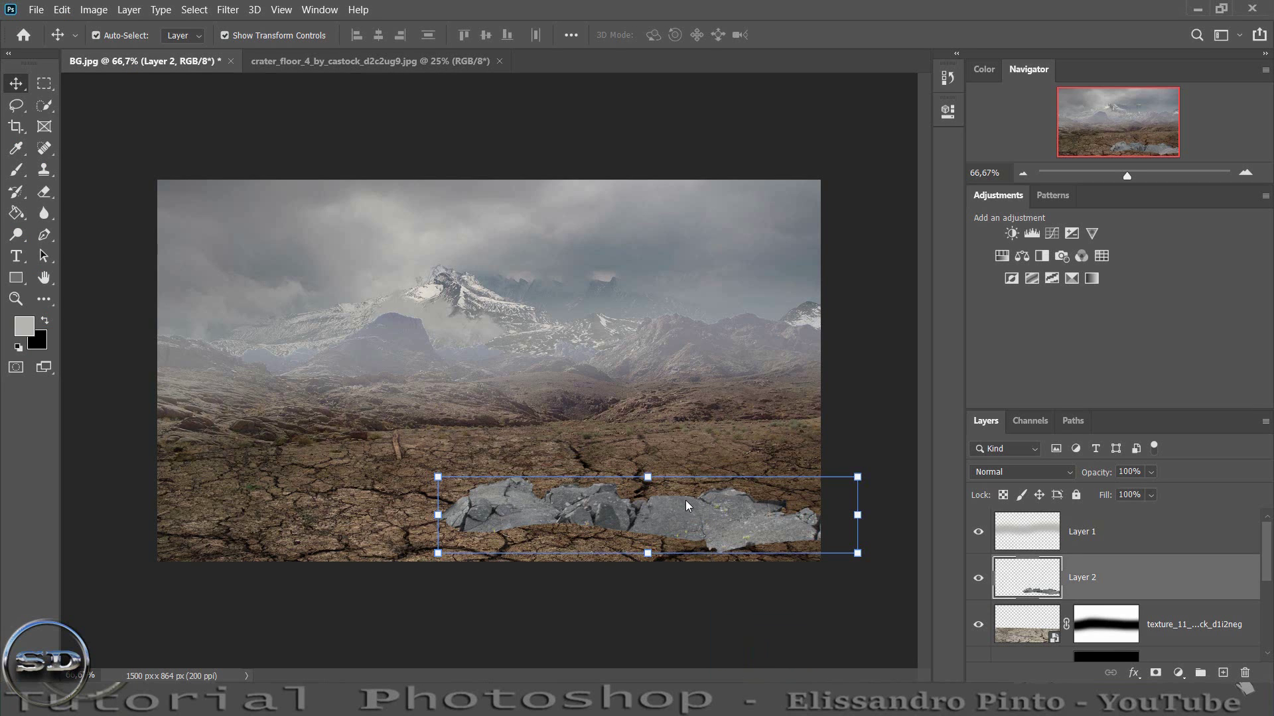
- Scale and position the hand photo, then move the hand layer beneath the rocks layer
drag(713, 583, 686, 500)
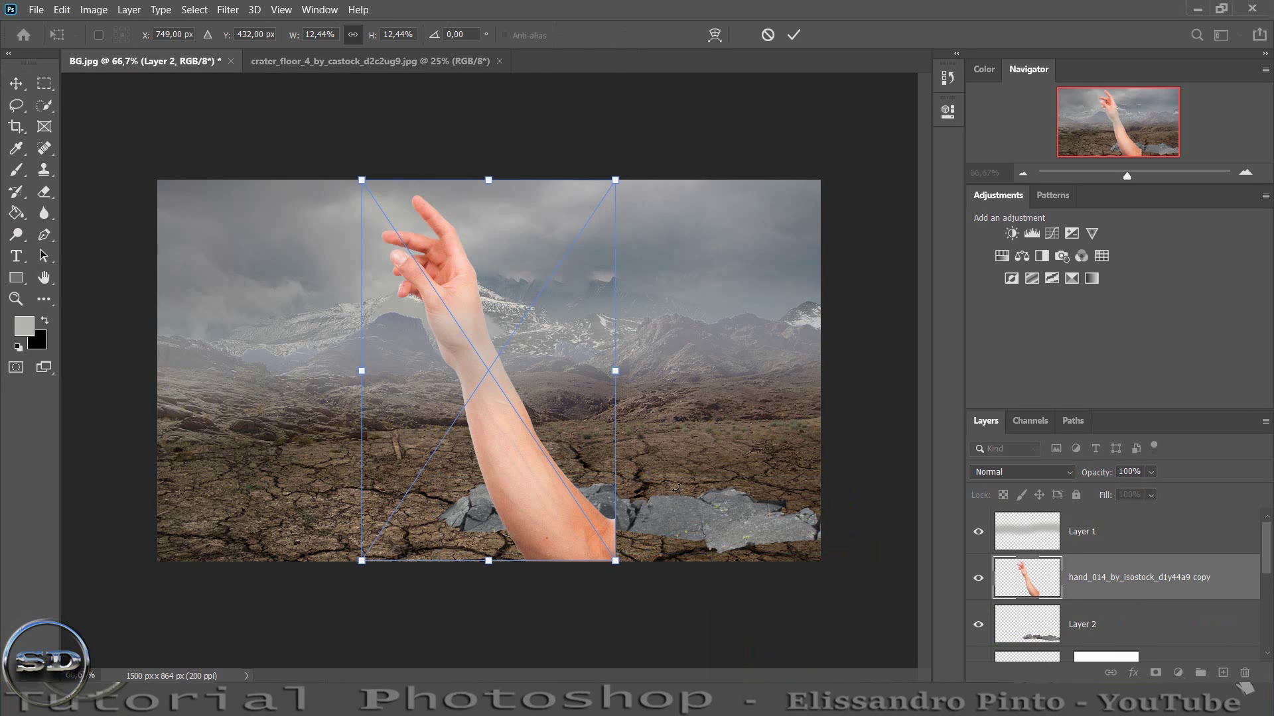
drag(544, 404, 599, 392)
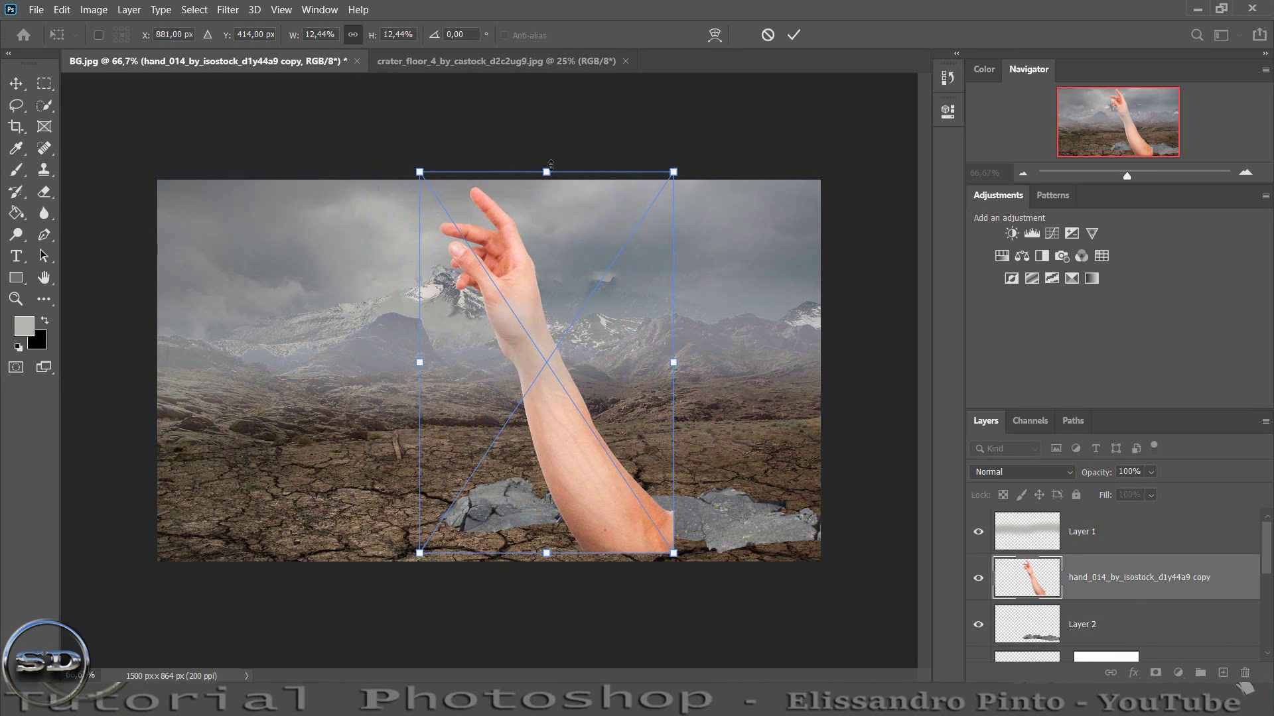
drag(545, 170, 546, 208)
drag(538, 313, 538, 303)
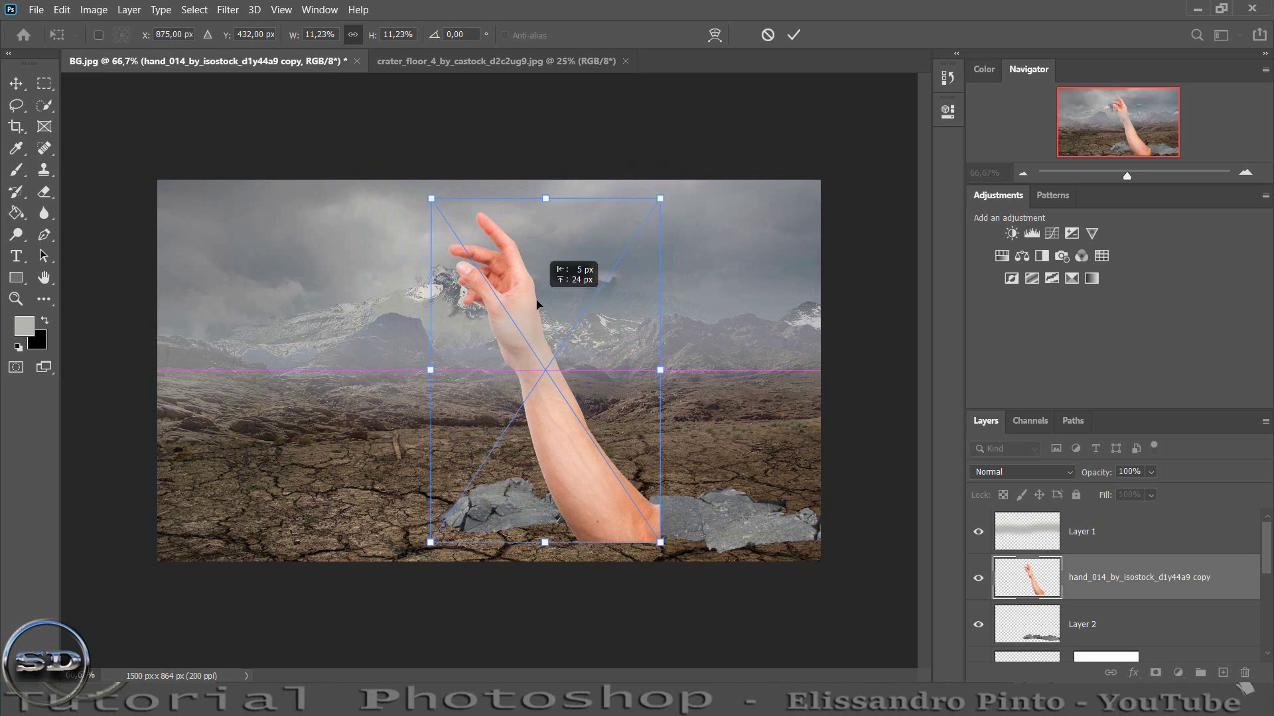
click(795, 36)
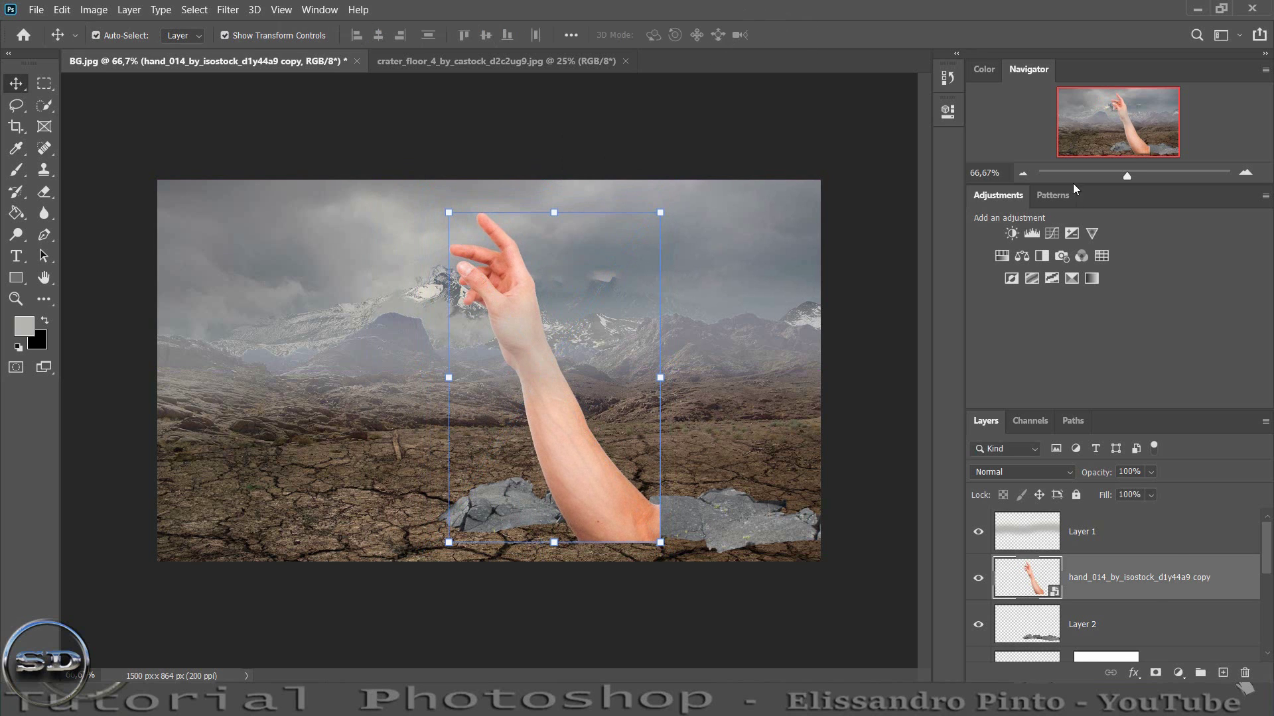
drag(1144, 575, 1092, 631)
click(1042, 587)
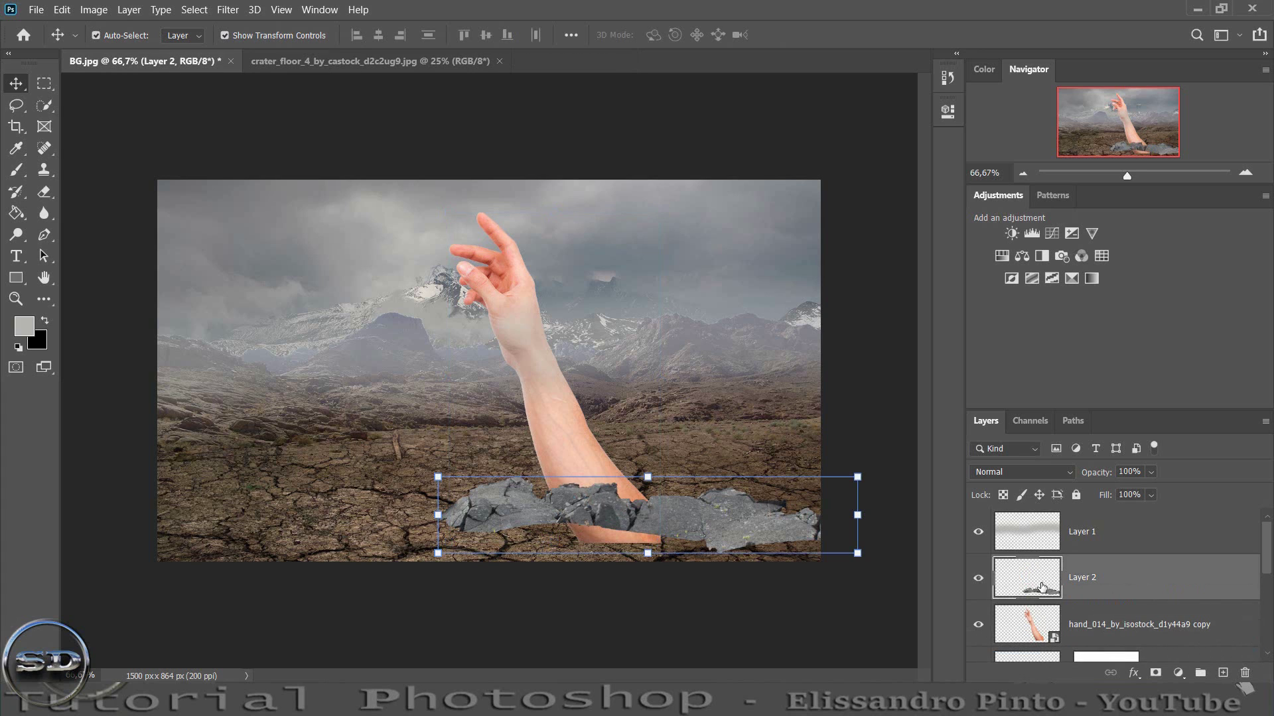
click(1025, 622)
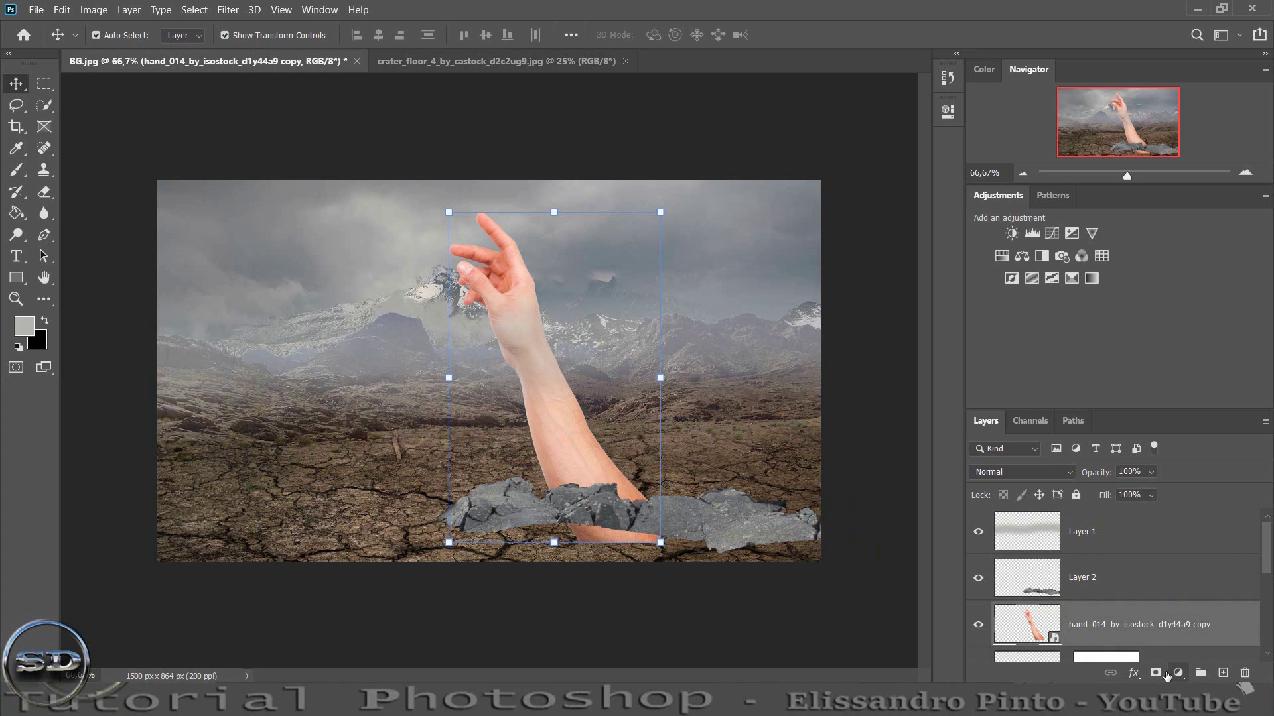
- Mask the hand layer and paint away the forearm's bottom with a small soft black brush
click(1155, 673)
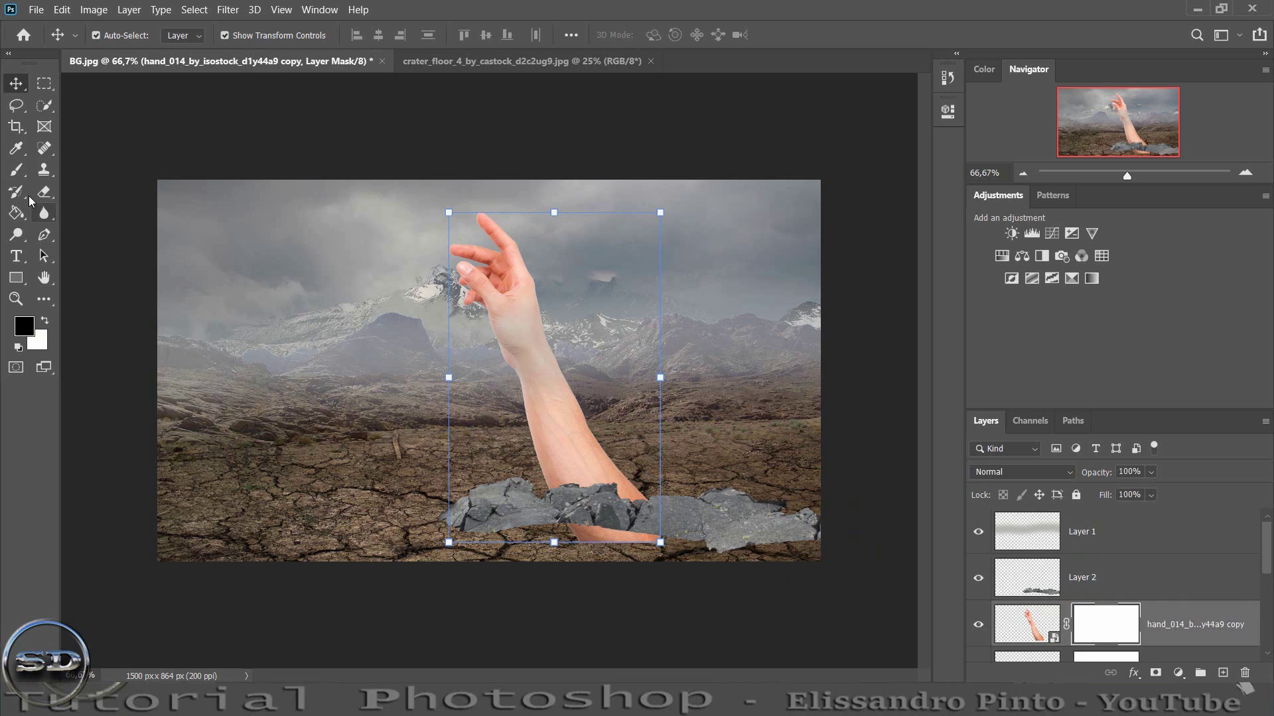
click(16, 170)
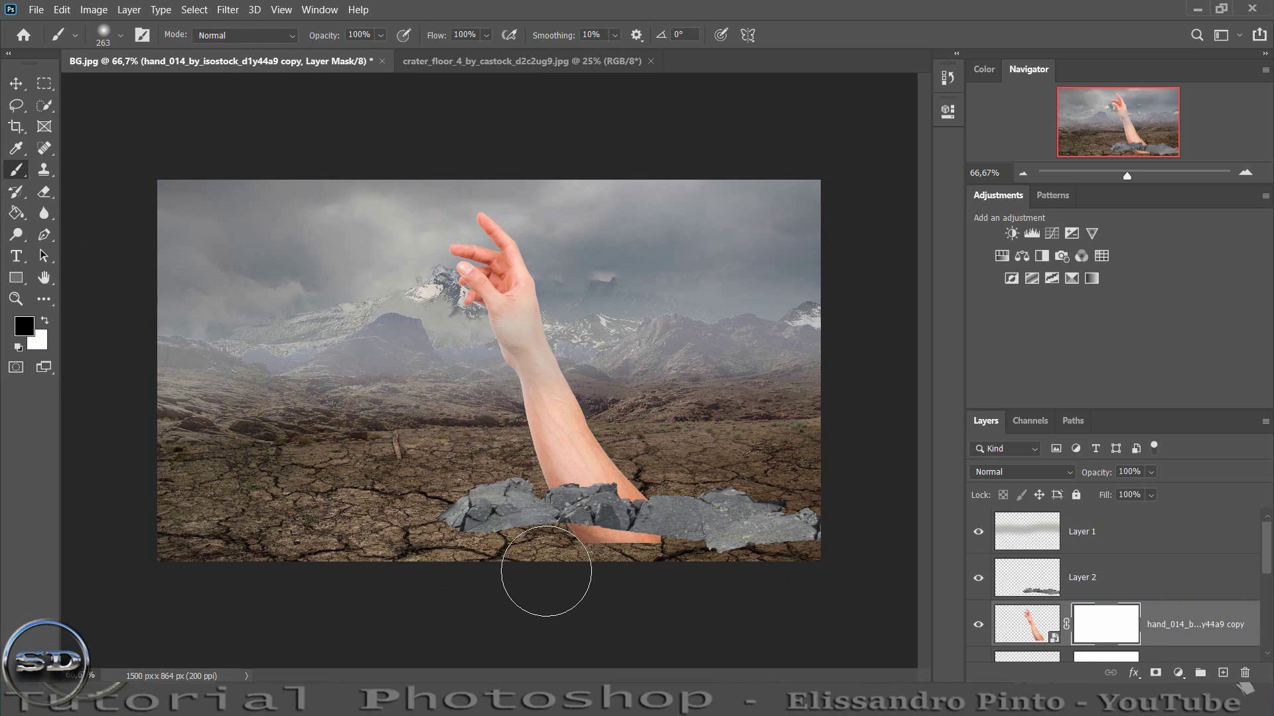
right_click(534, 545)
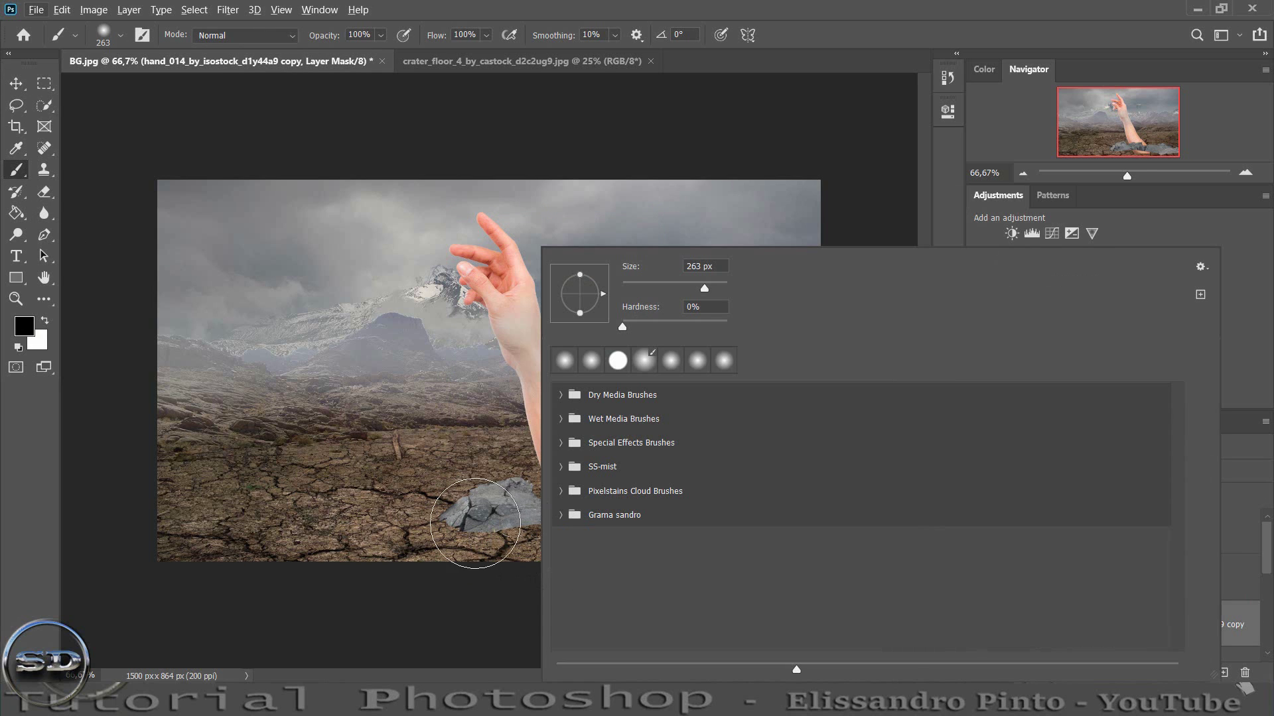
alt+right_click(475, 524)
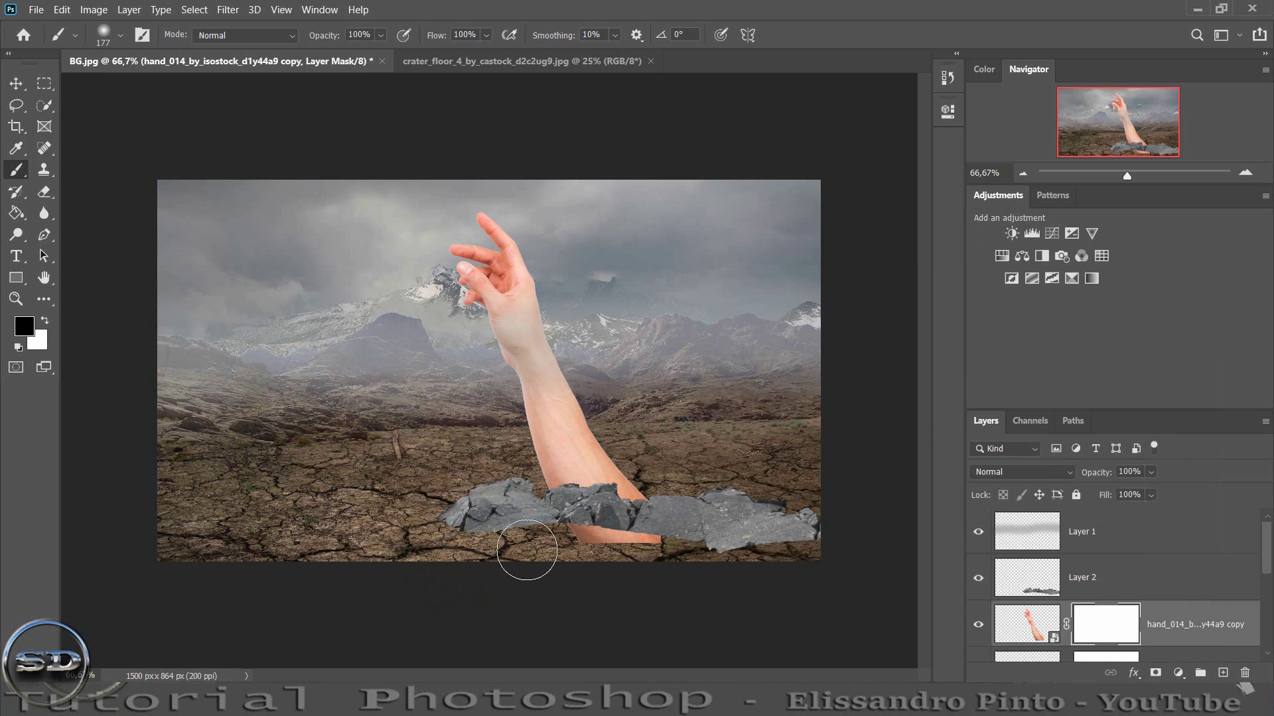
drag(606, 545, 590, 552)
drag(531, 549, 605, 530)
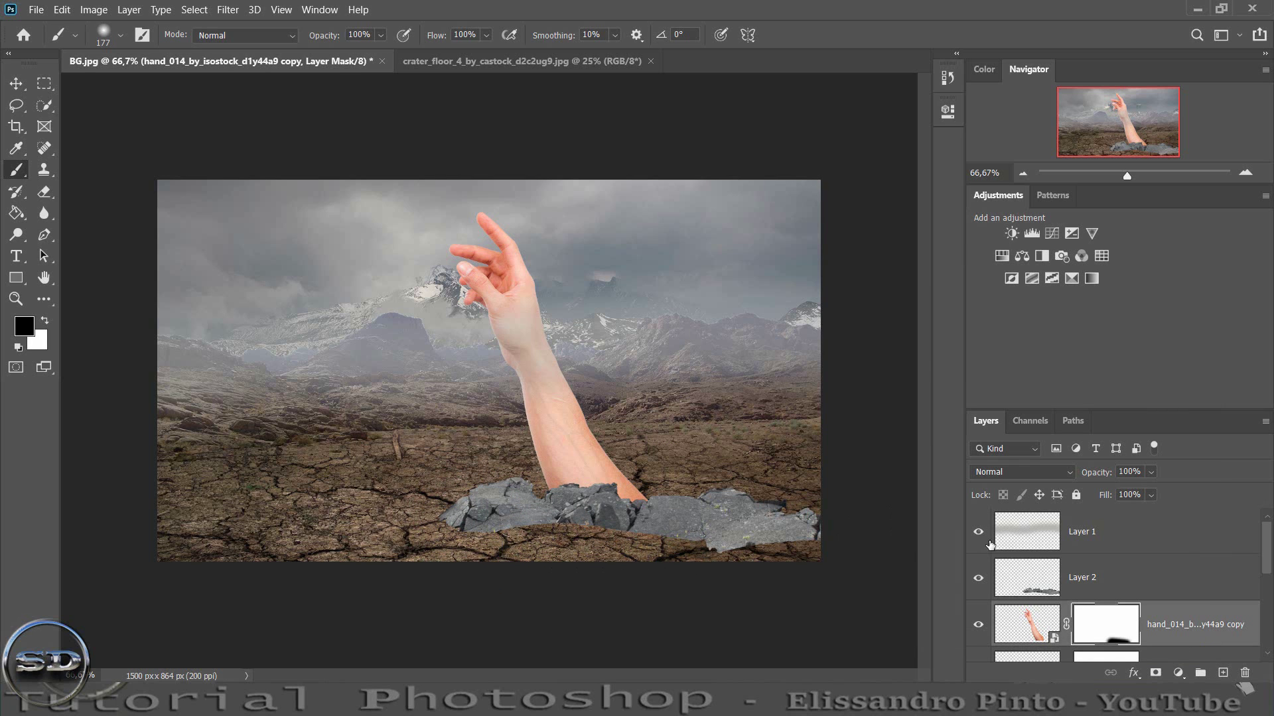
click(1023, 586)
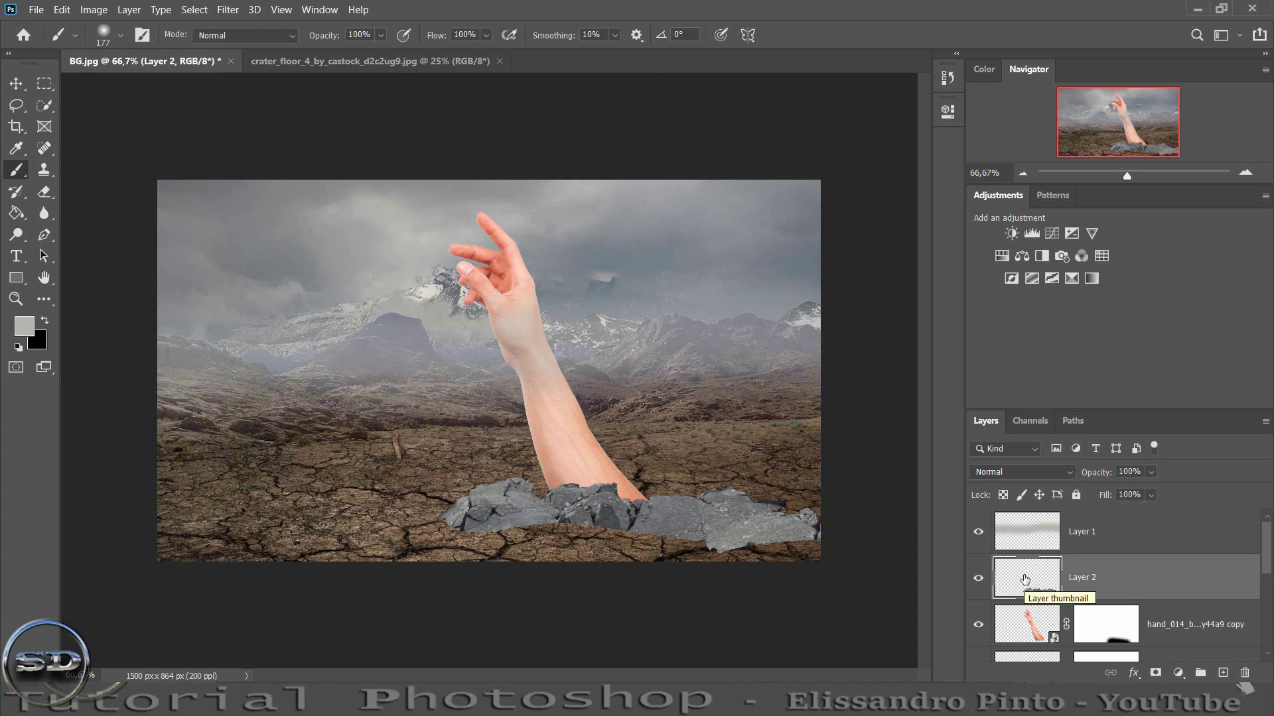
- Shrink the rocks, shift them up and right, and add a mask to Layer 2
click(16, 83)
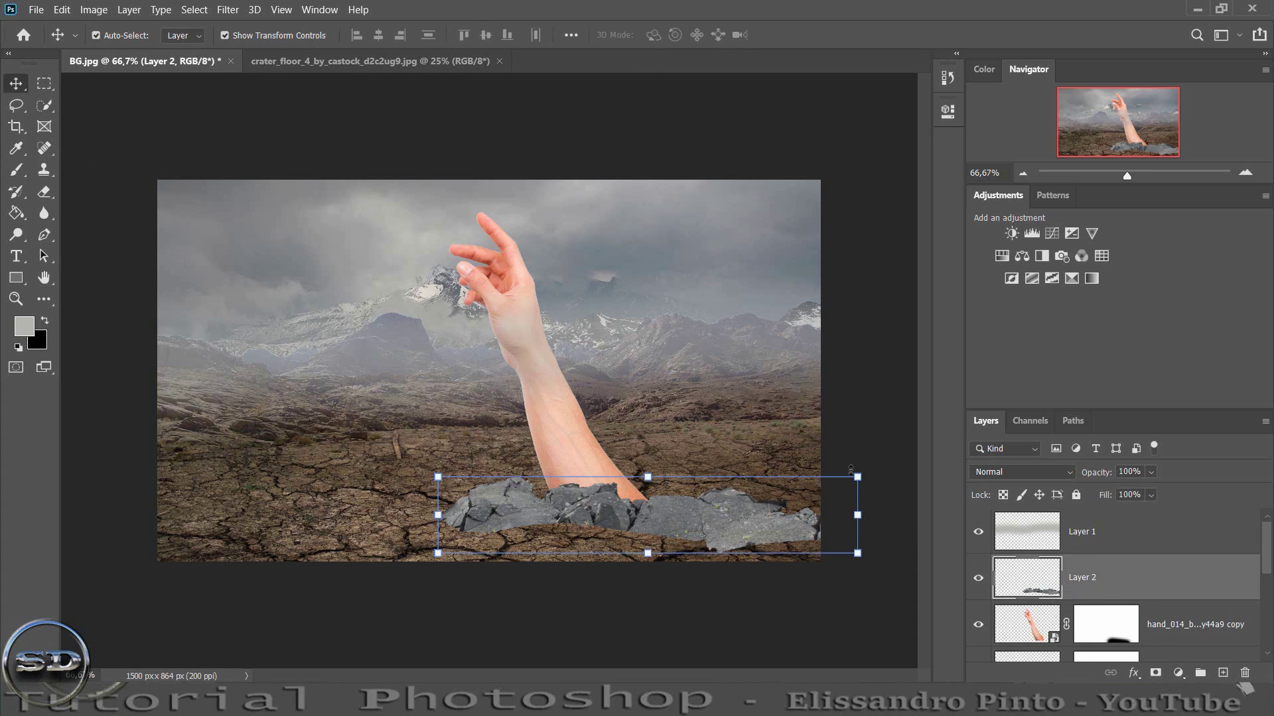
mouse_move(857, 475)
mouse_down()
mouse_move(695, 506)
mouse_move(709, 513)
mouse_up()
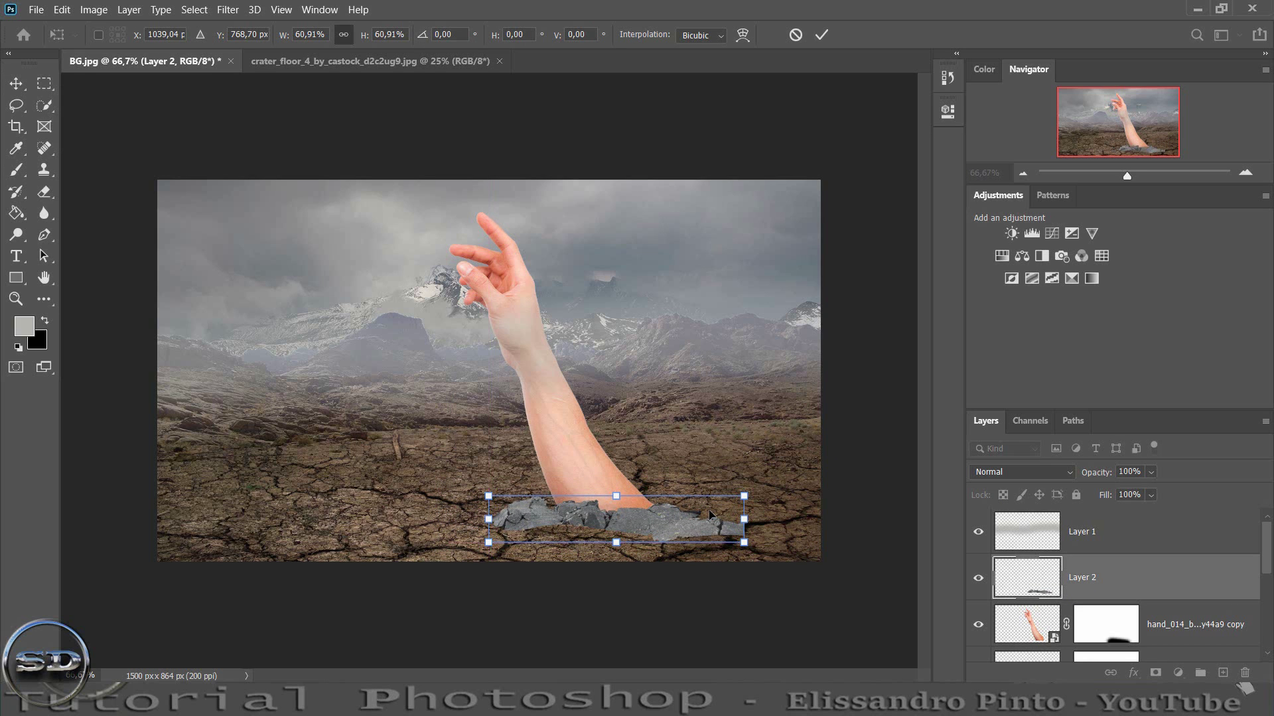
click(821, 34)
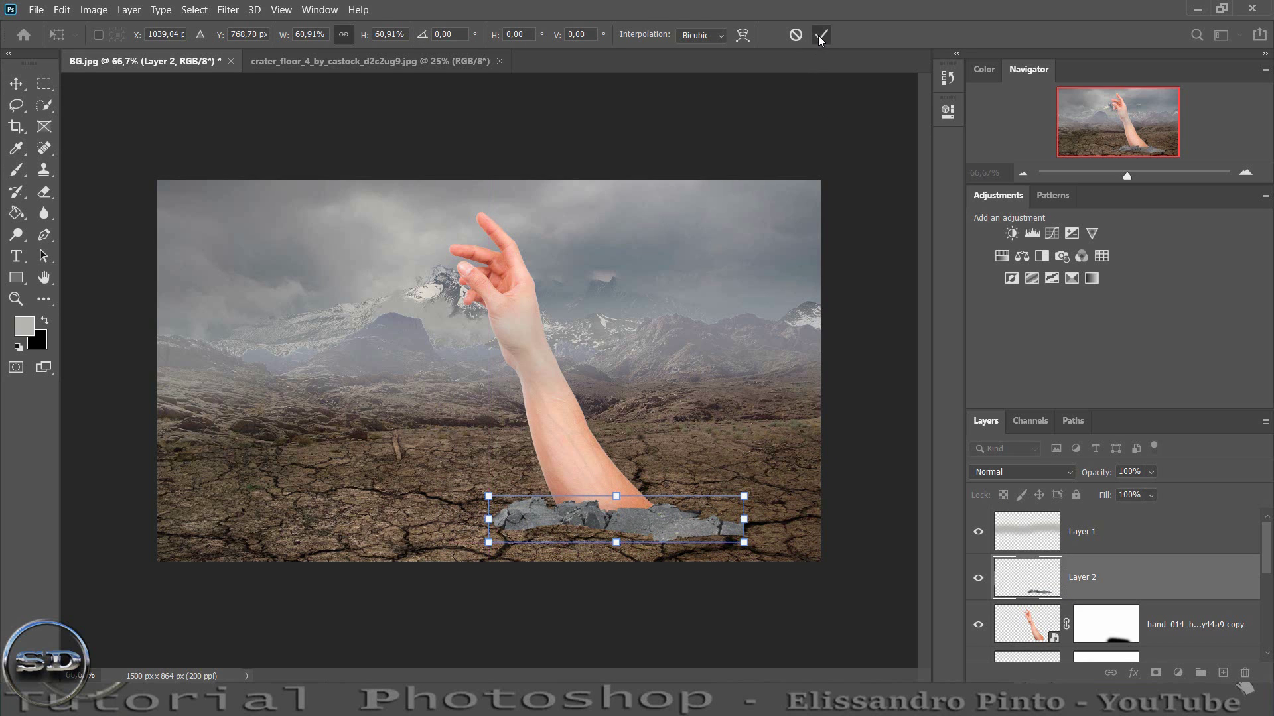
click(1155, 673)
- Brush the rocks' lower edge softly into the ground, then show the texture_11 layer again
drag(1127, 176, 1141, 176)
click(17, 169)
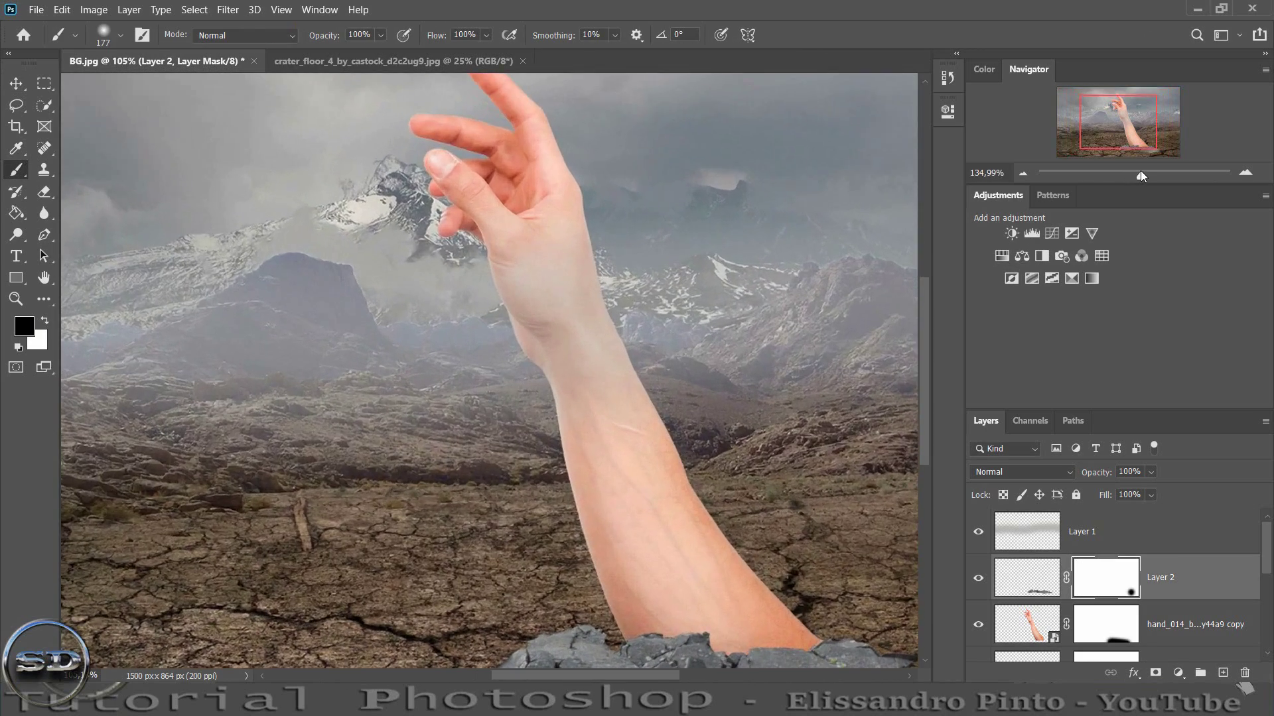
scroll(824, 255, down, 2)
scroll(670, 368, down, 2)
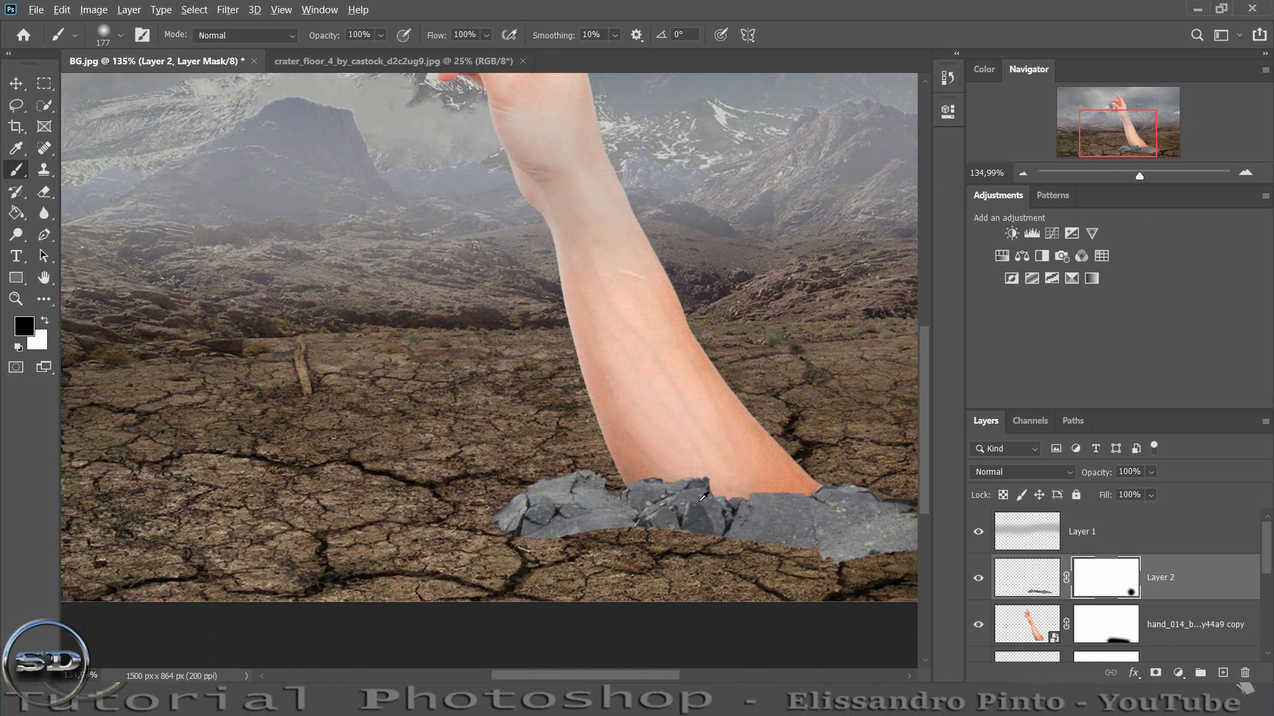
drag(697, 525, 635, 547)
mouse_move(811, 593)
mouse_down()
mouse_move(806, 562)
mouse_move(656, 544)
mouse_move(531, 550)
mouse_move(617, 551)
mouse_move(531, 539)
mouse_move(537, 514)
mouse_move(510, 507)
mouse_move(572, 481)
mouse_move(587, 484)
mouse_move(553, 520)
mouse_move(491, 528)
mouse_move(597, 534)
mouse_move(601, 519)
mouse_move(548, 510)
mouse_up()
click(1004, 592)
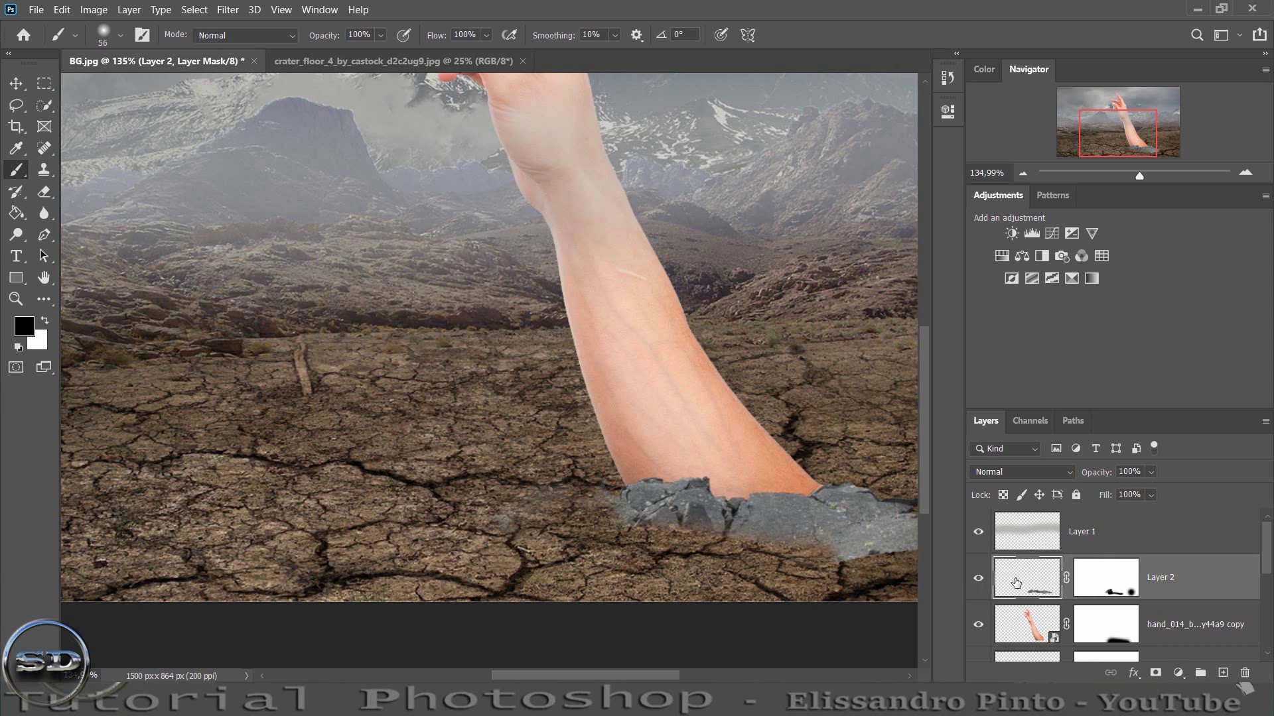
drag(1141, 173, 1129, 173)
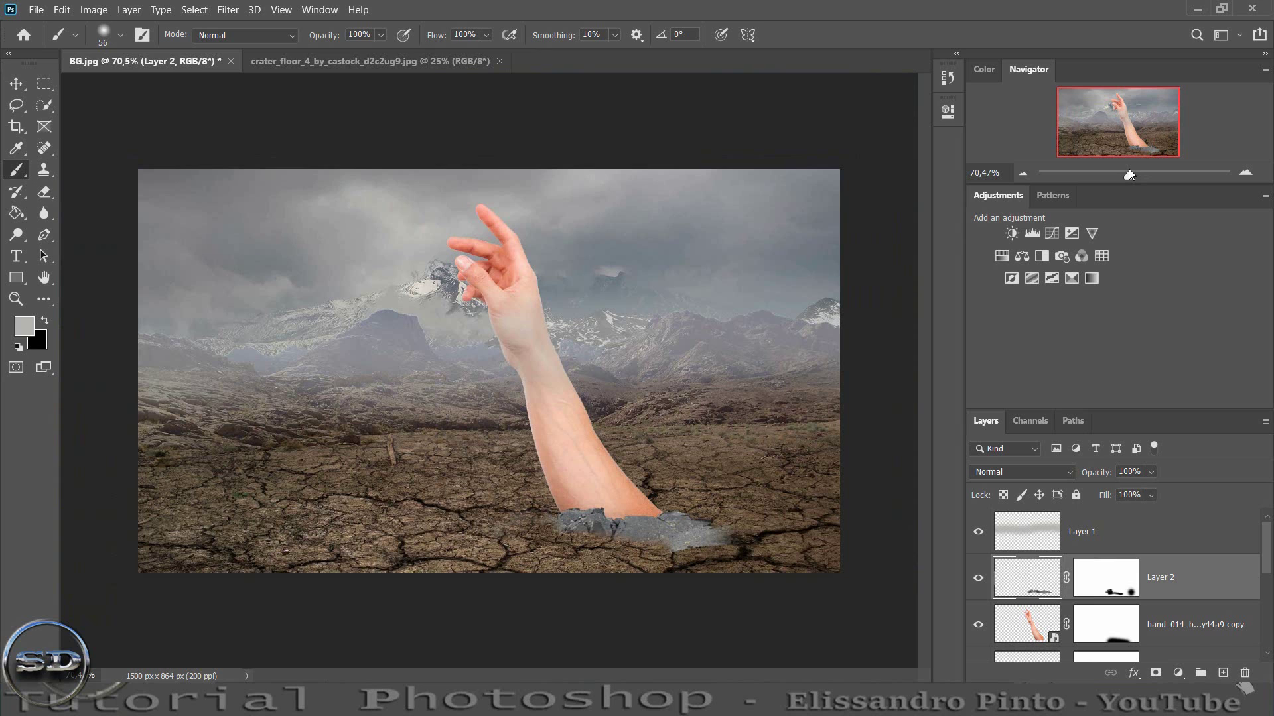
scroll(995, 589, down, 2)
click(980, 578)
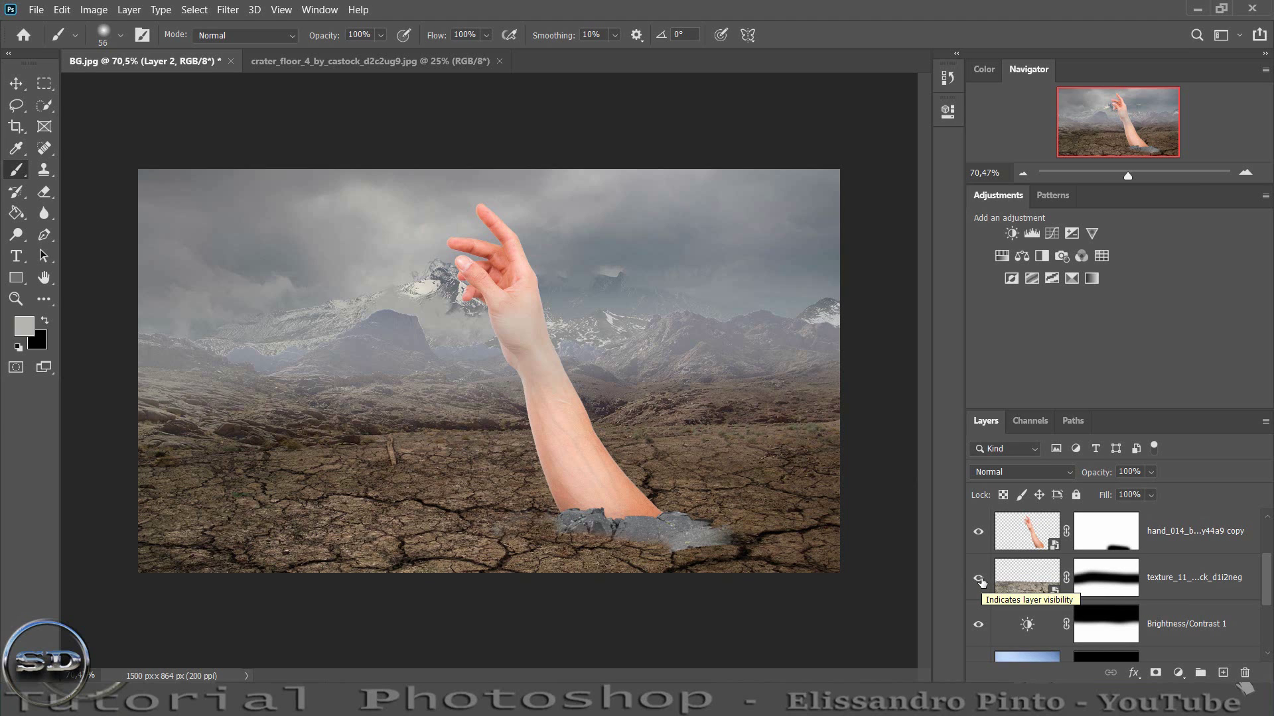
- Paint black on the texture mask with a large brush to hide cracks across the desert
click(1086, 583)
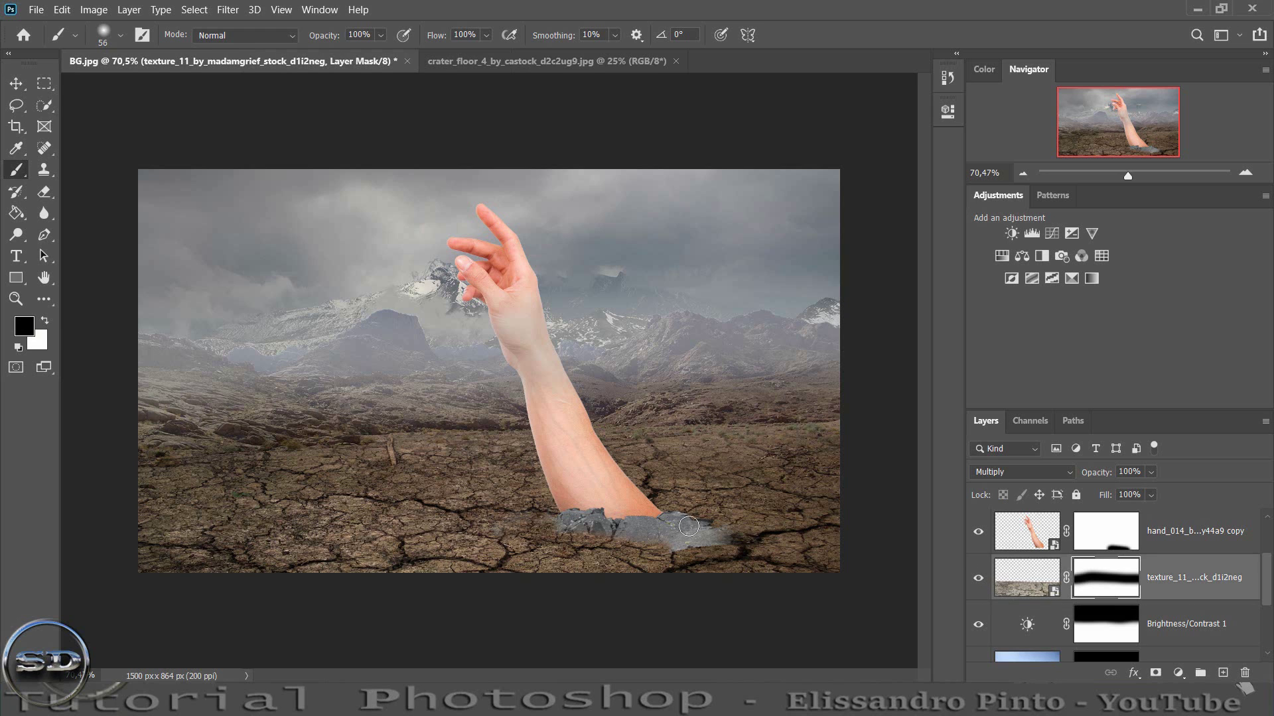
drag(679, 528, 799, 523)
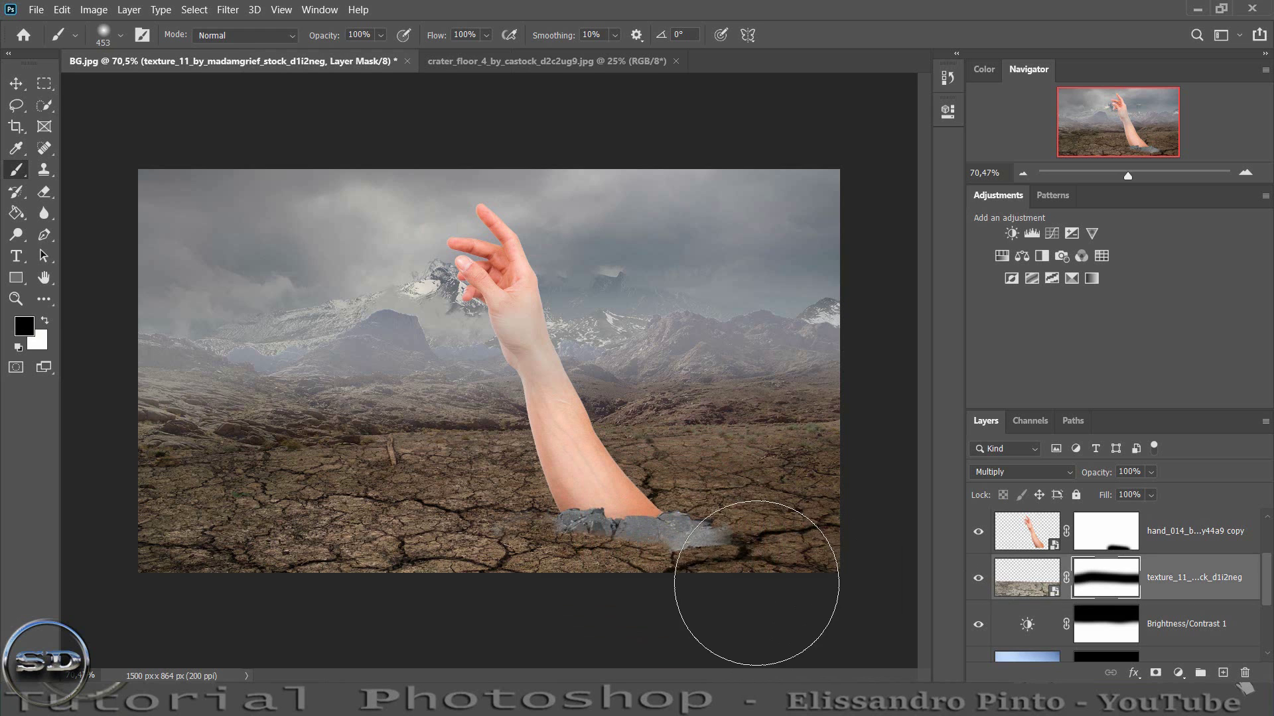
mouse_move(782, 567)
mouse_down()
mouse_move(823, 455)
mouse_move(768, 412)
mouse_move(787, 574)
mouse_up()
mouse_move(498, 617)
mouse_down()
mouse_move(241, 560)
mouse_move(270, 475)
mouse_move(356, 407)
mouse_move(404, 414)
mouse_move(597, 392)
mouse_move(649, 372)
mouse_up()
drag(739, 312, 498, 369)
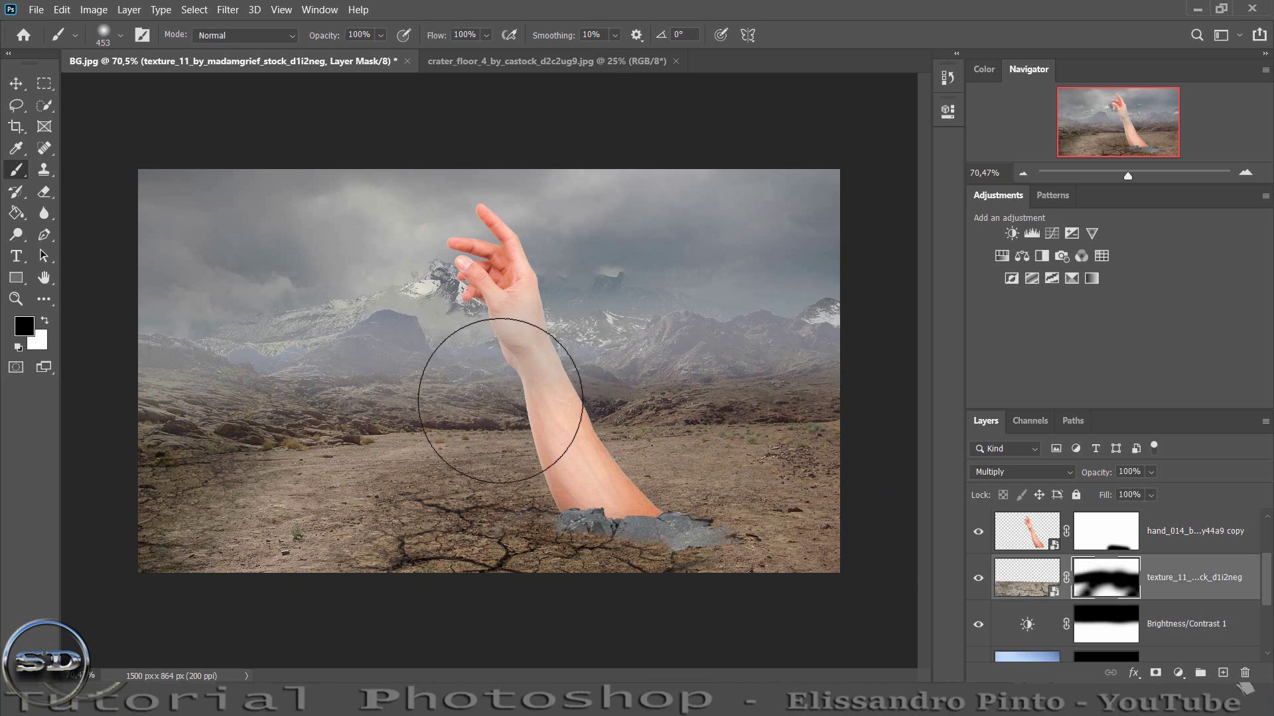
drag(183, 433, 199, 540)
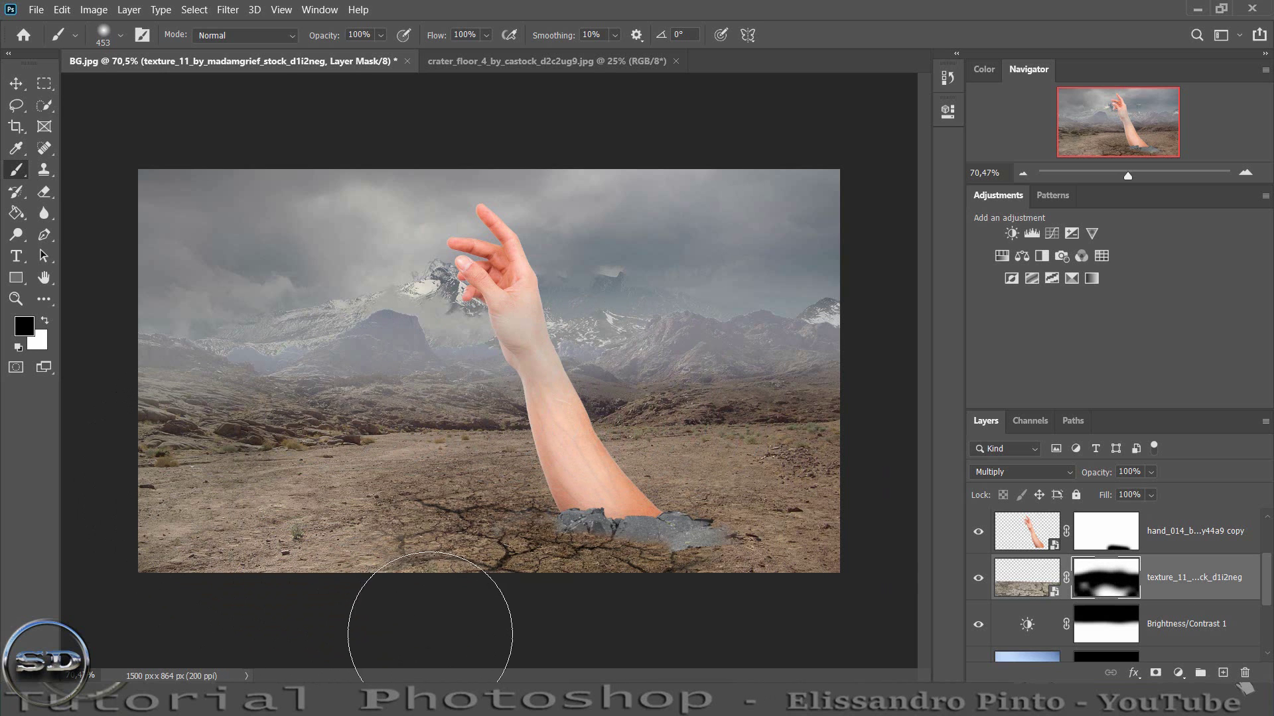
drag(495, 631, 512, 637)
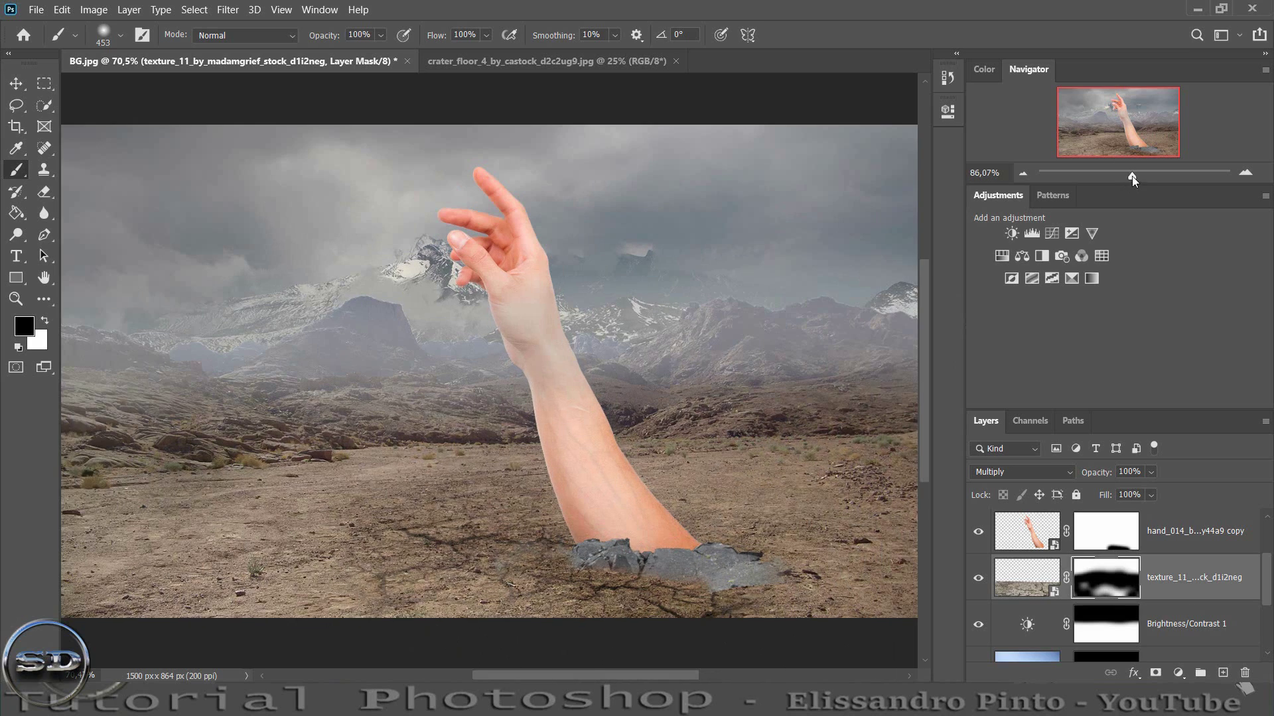
- Restore cracks beside the left rocks with a small white brush, then select Layer 2
drag(1133, 179, 1135, 176)
drag(383, 470, 49, 344)
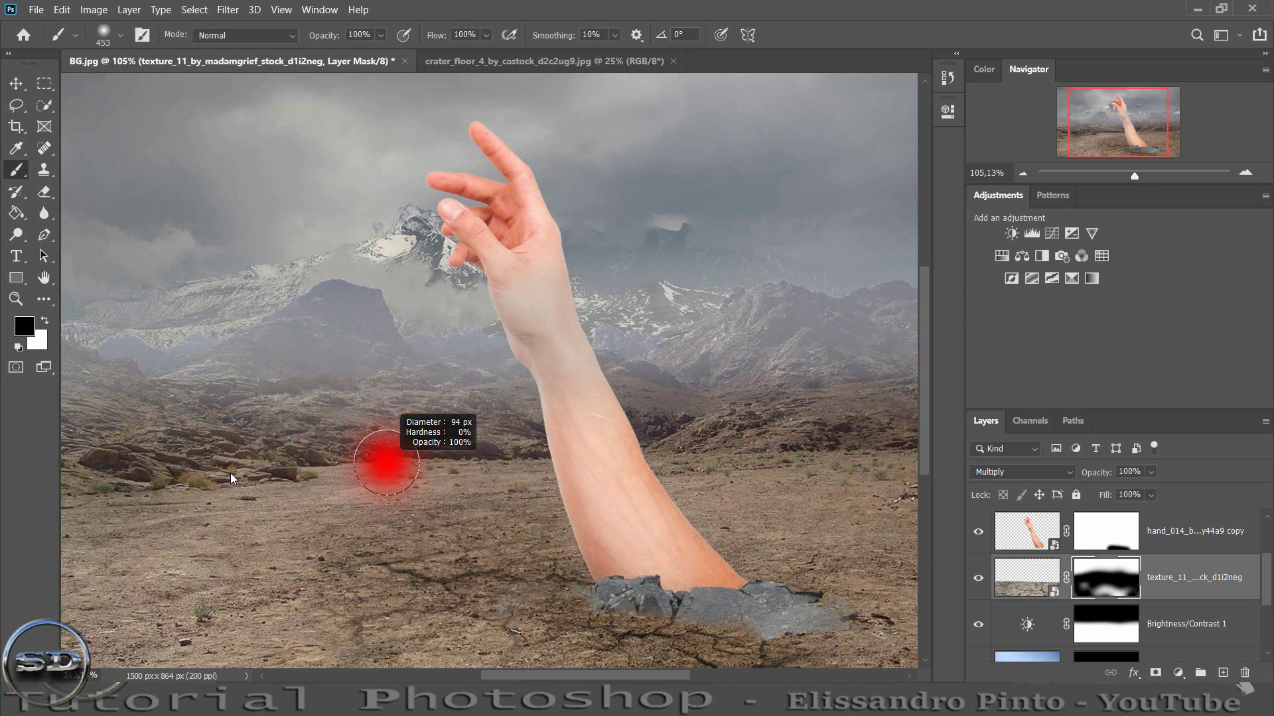
click(45, 321)
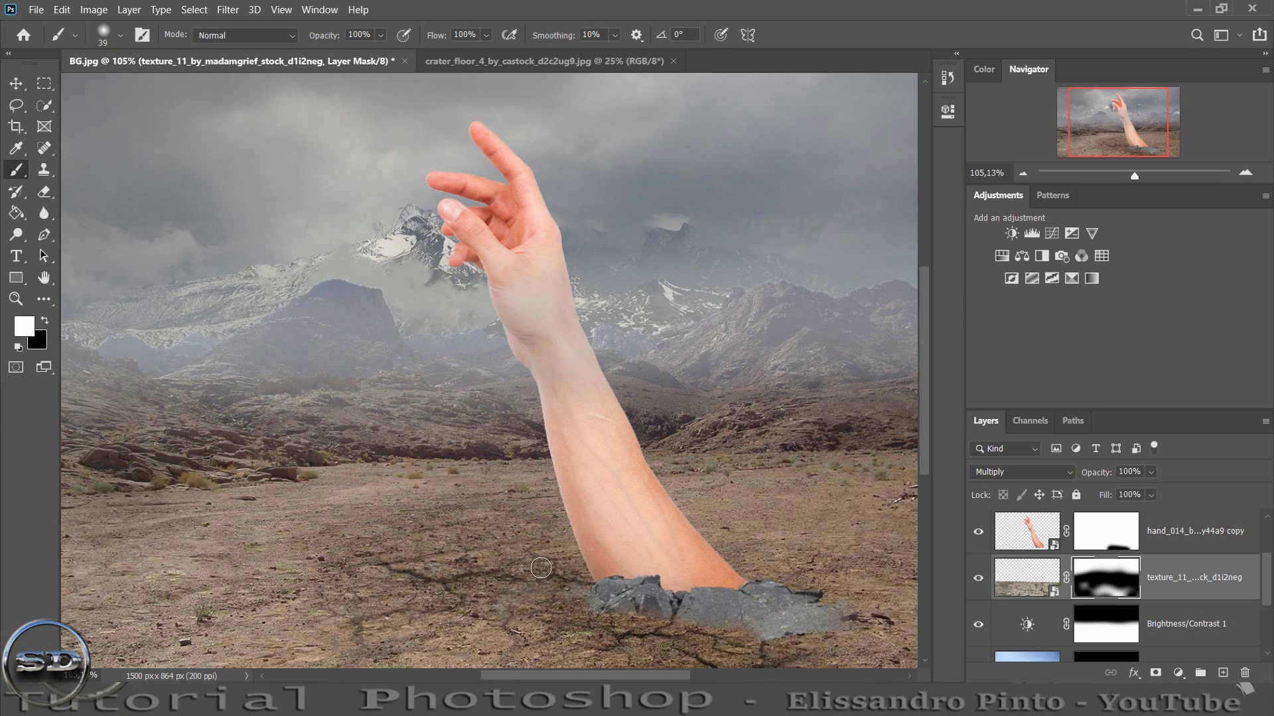
mouse_move(594, 579)
mouse_down()
mouse_move(519, 578)
mouse_move(414, 609)
mouse_up()
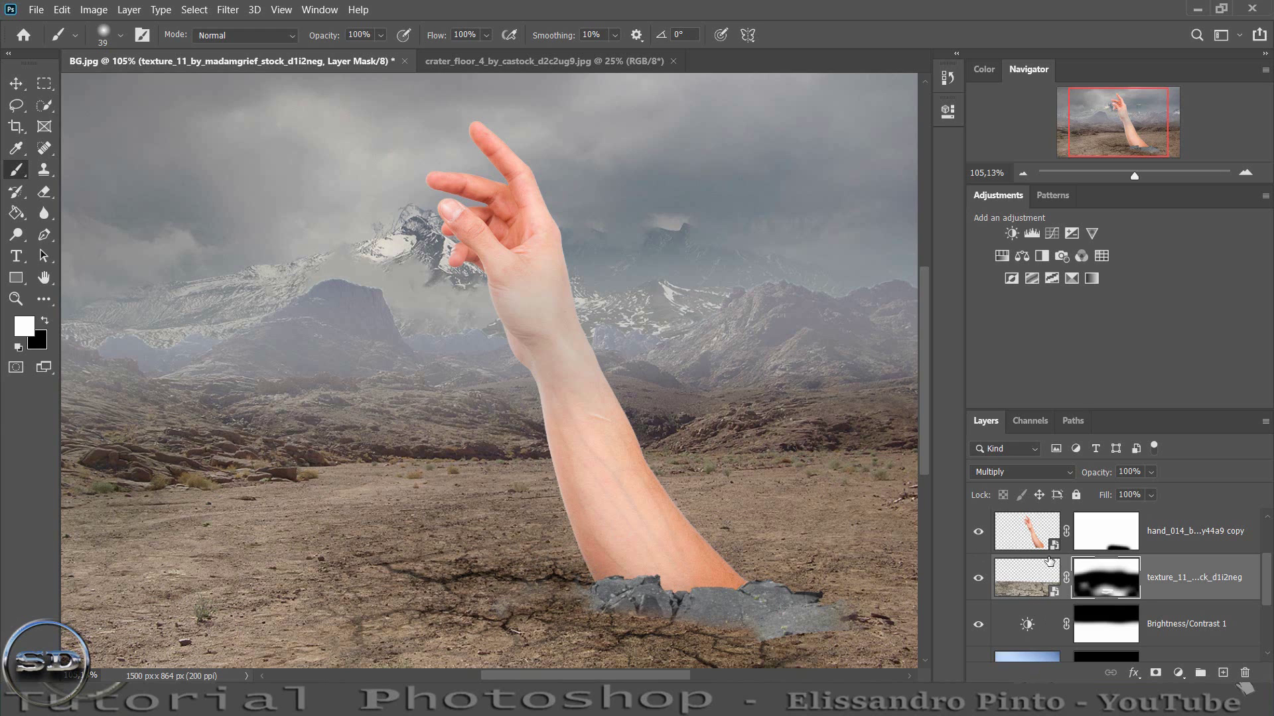
scroll(1048, 561, up, 2)
click(1027, 578)
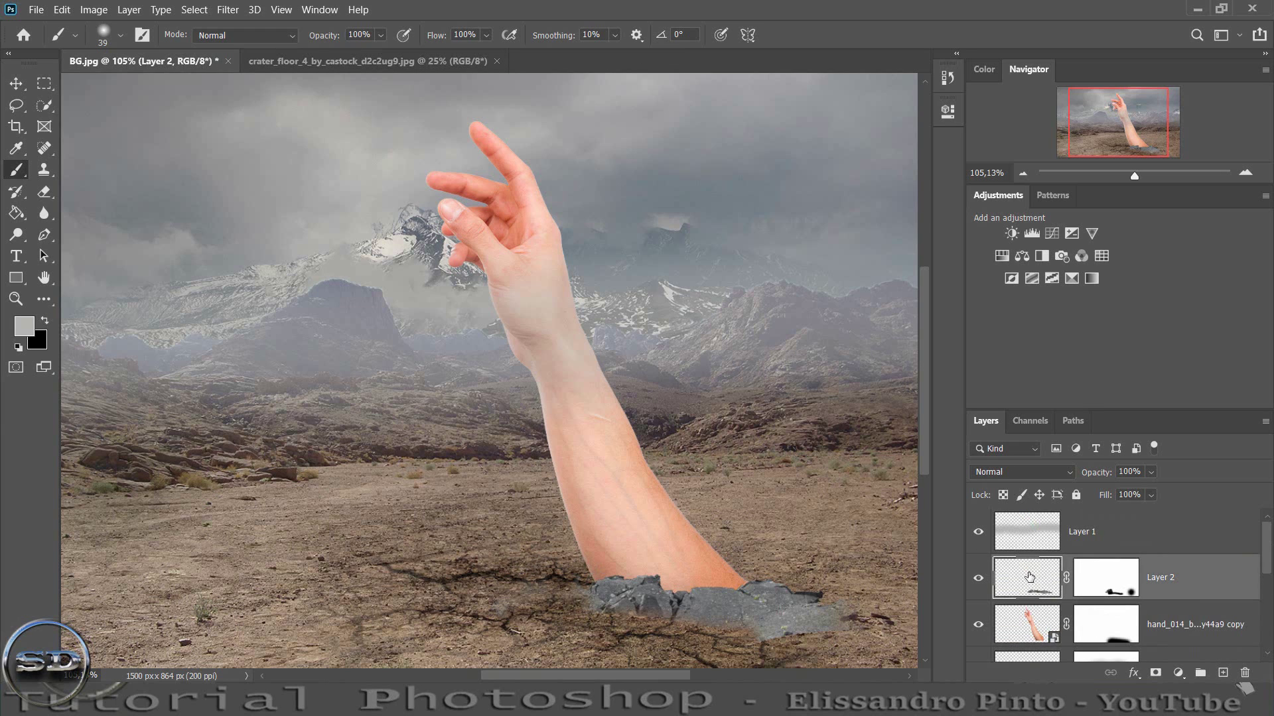
- Darken the rocks with a Brightness/Contrast layer clipped to Layer 2 (brightness -47, contrast 21)
click(1013, 239)
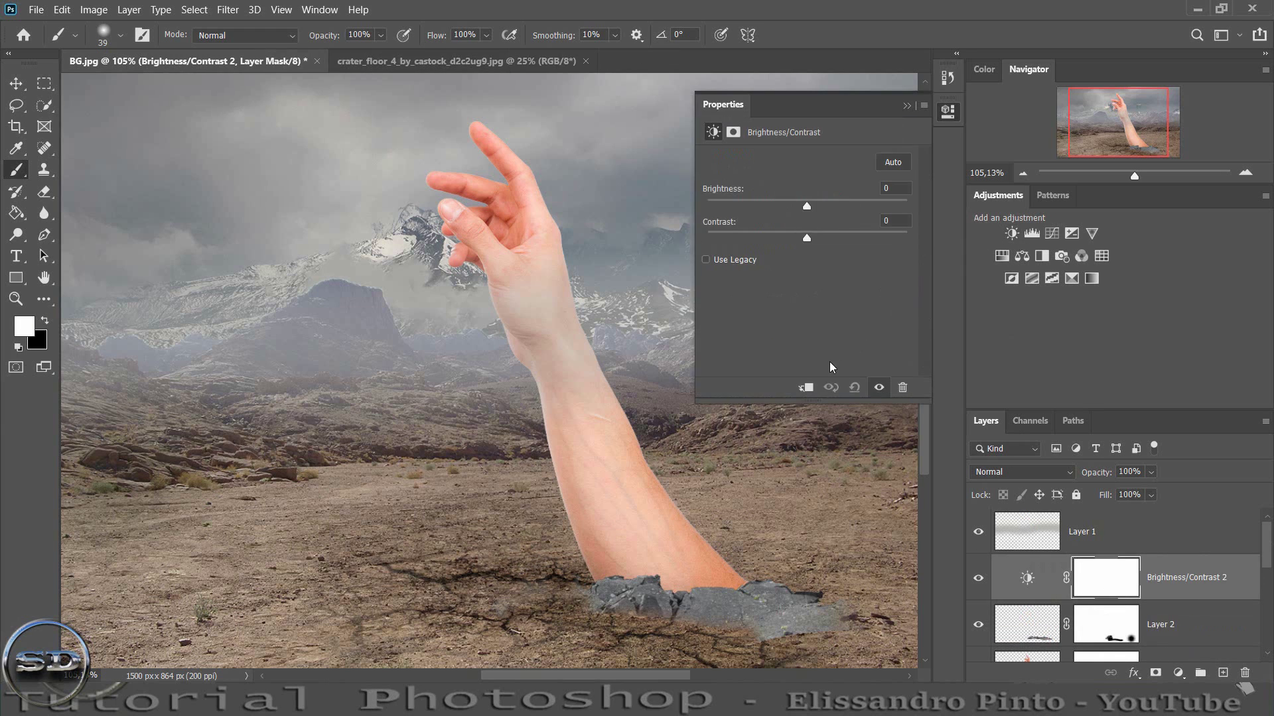
click(806, 387)
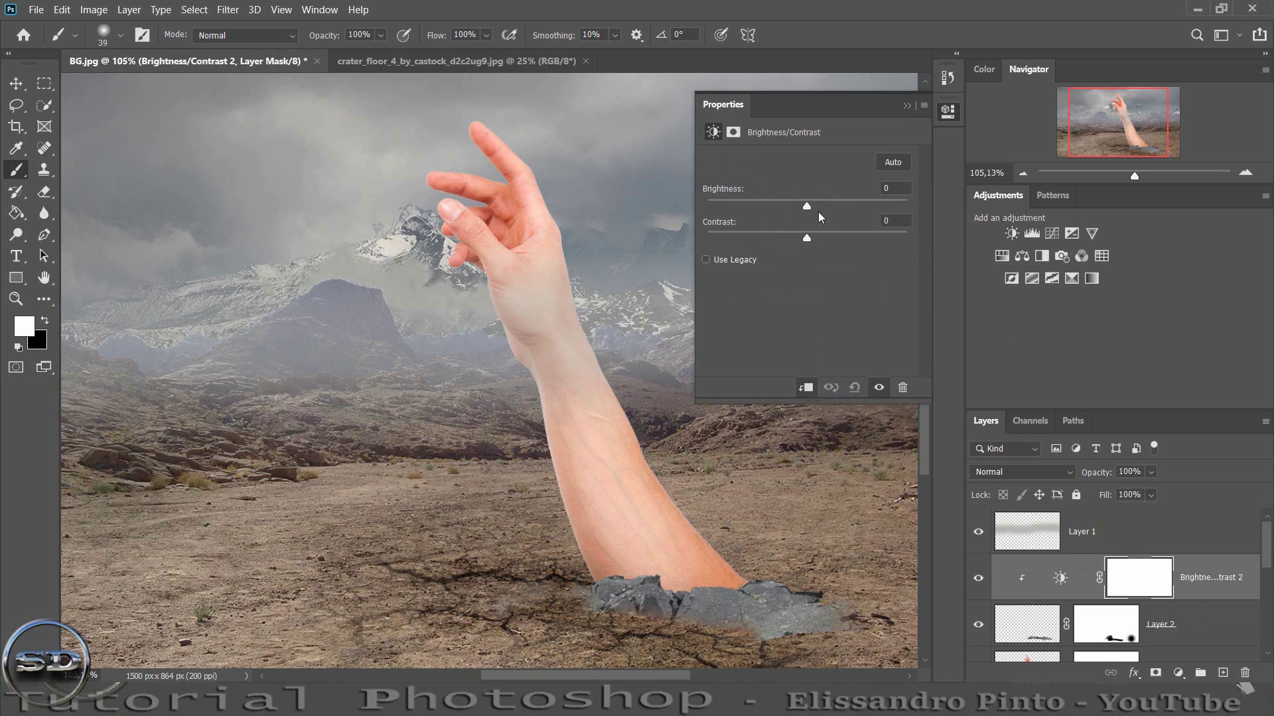
mouse_move(807, 207)
mouse_down()
mouse_move(776, 208)
mouse_move(828, 238)
mouse_up()
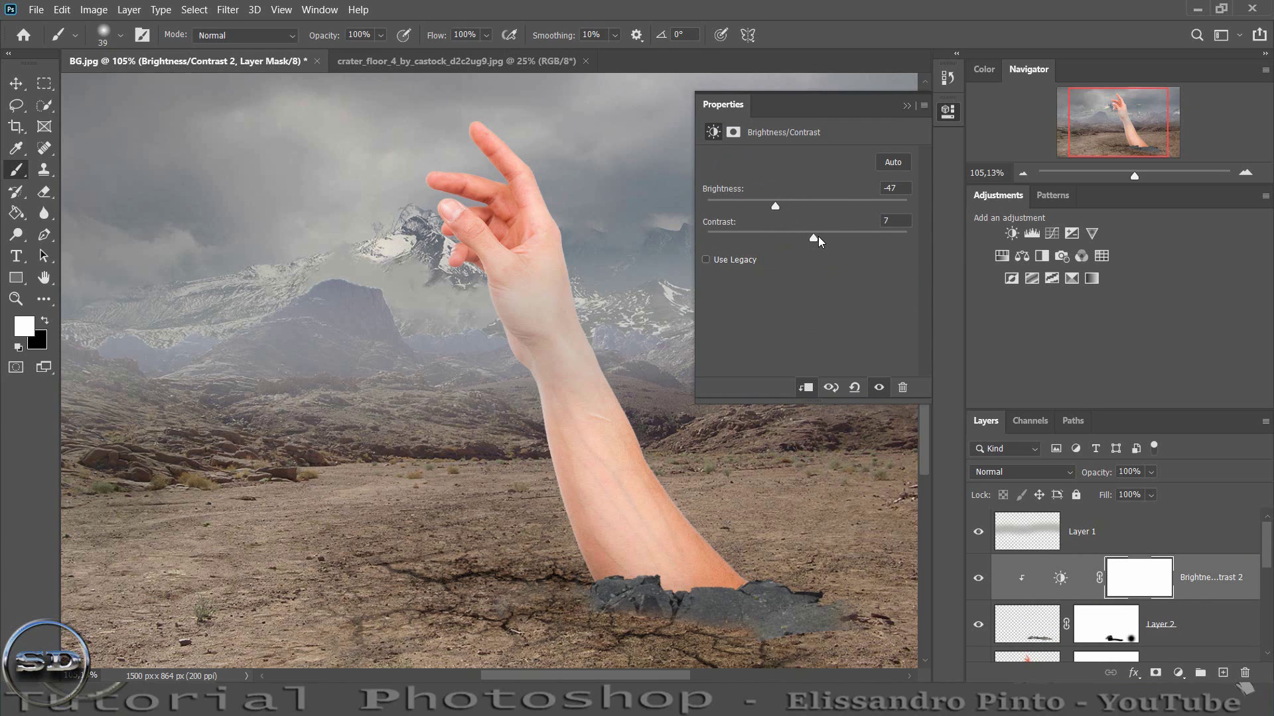
click(906, 105)
click(1032, 633)
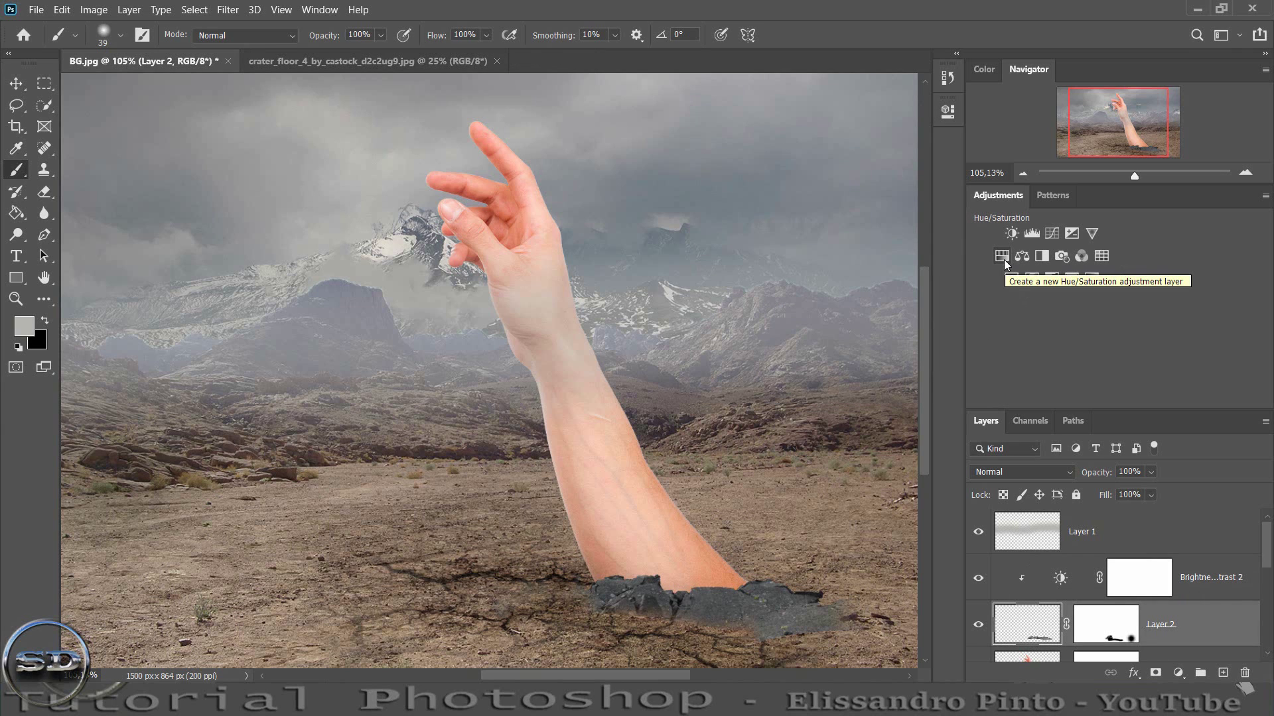
- Colorize Layer 2's rocks earthy brown with a Hue/Saturation adjustment at hue 29, saturation 23
click(1002, 256)
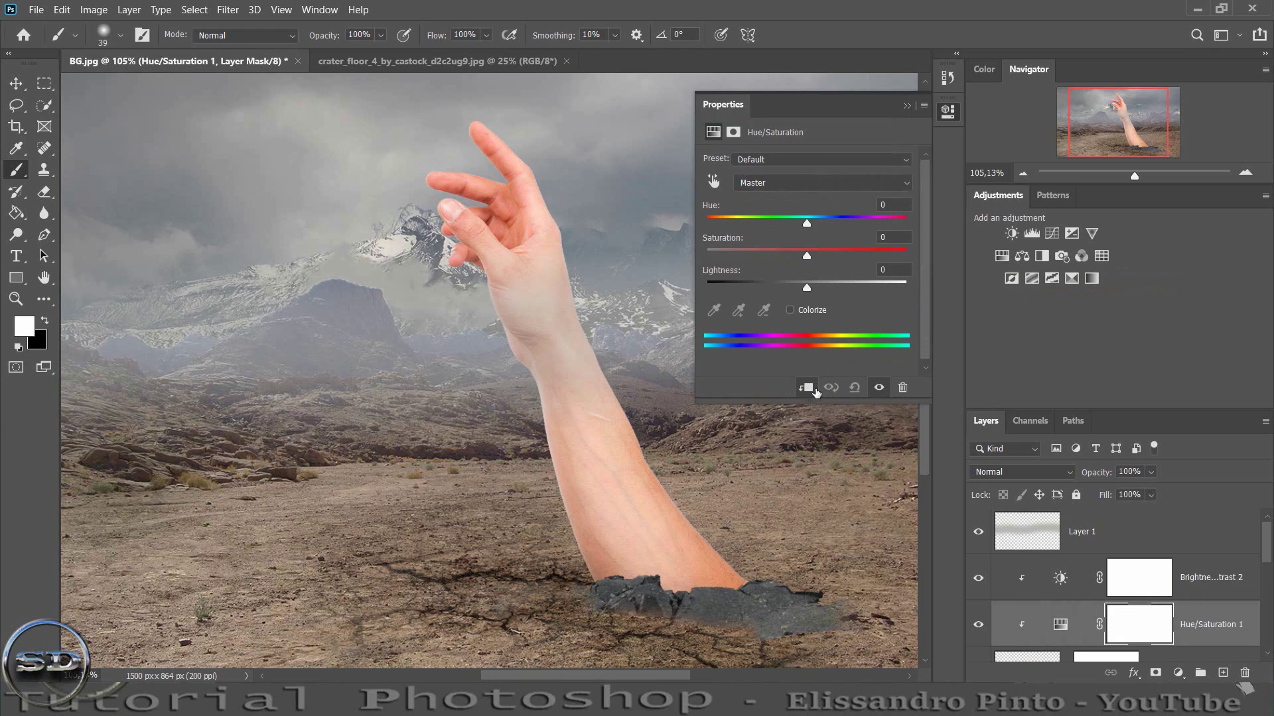
click(790, 310)
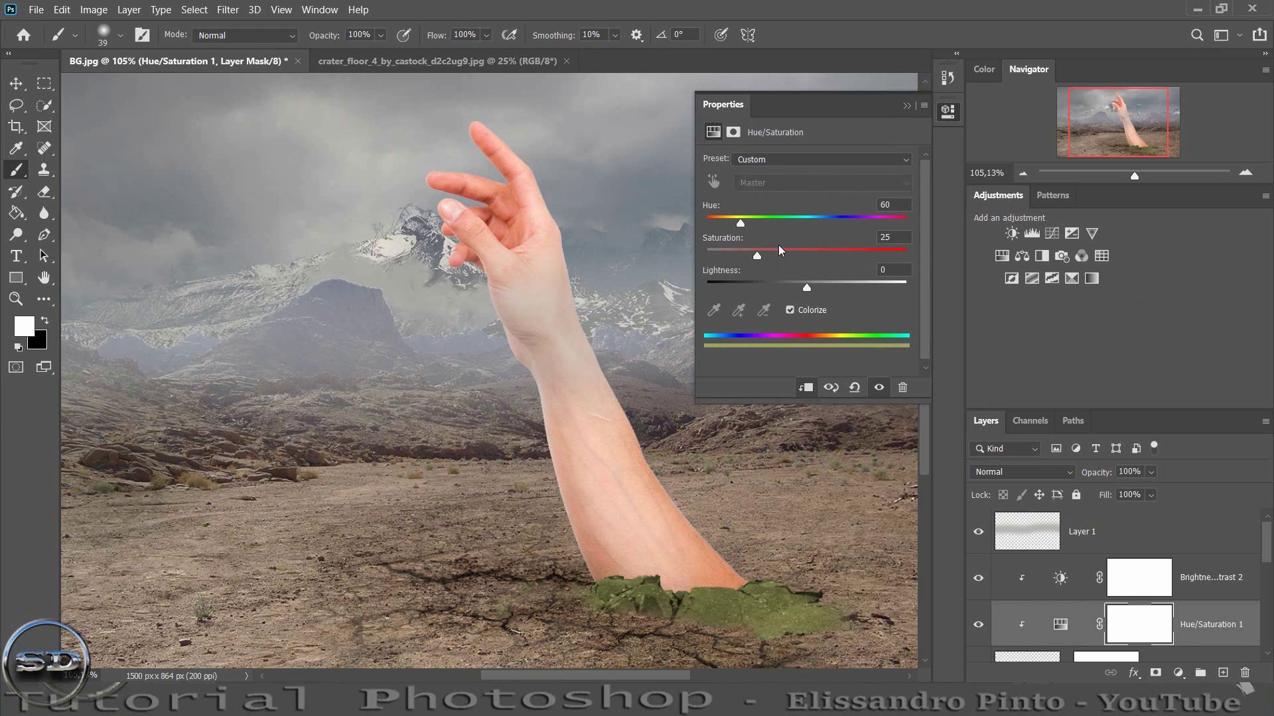
drag(735, 227, 722, 225)
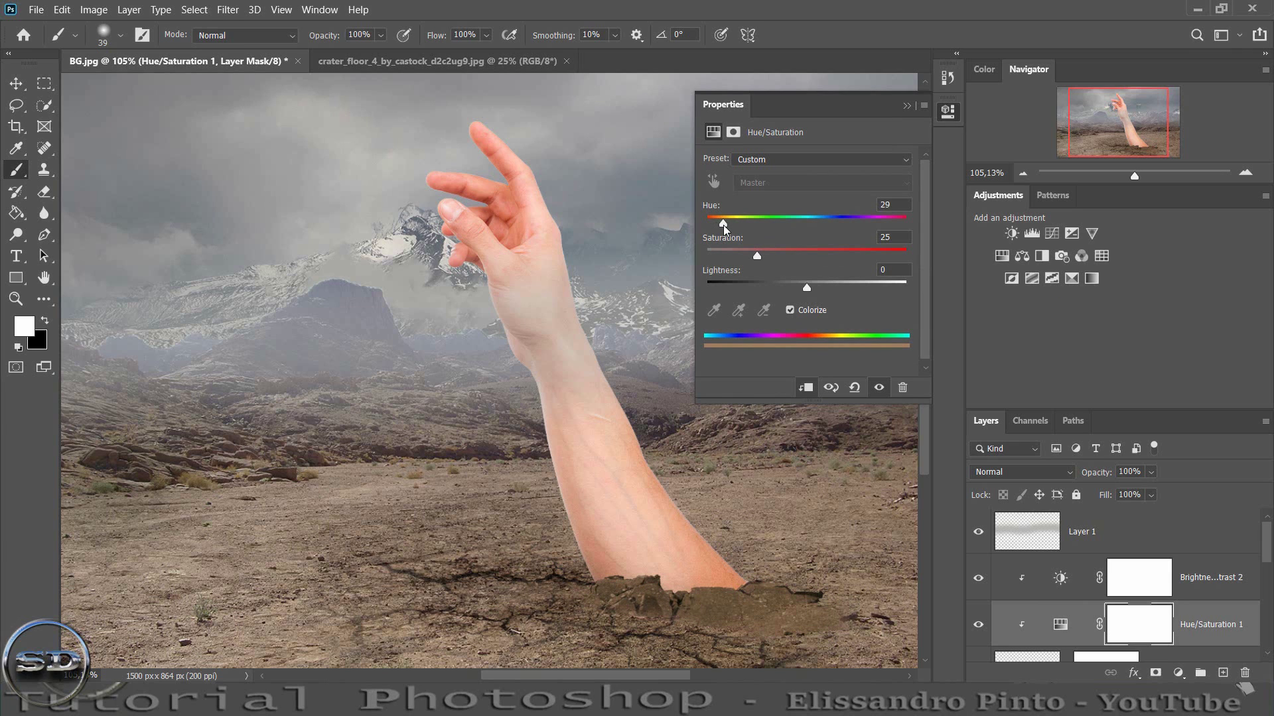
drag(724, 225, 723, 226)
click(906, 106)
scroll(1051, 587, down, 1)
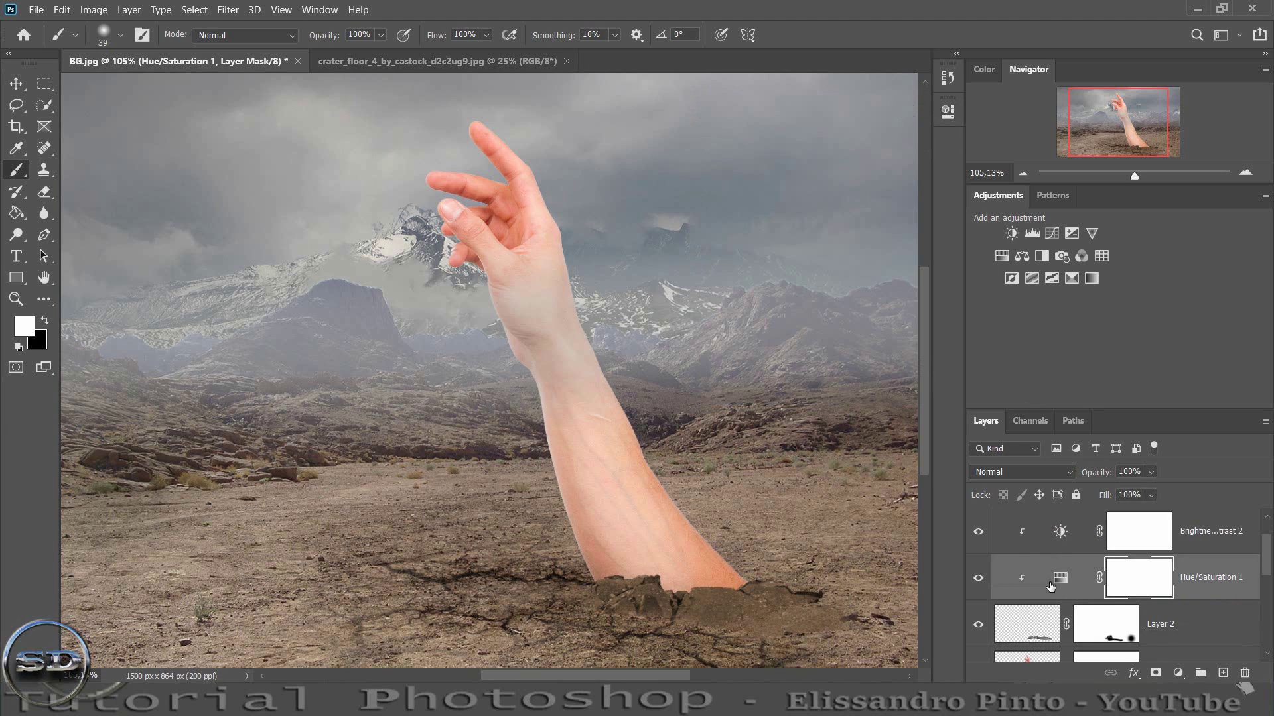
scroll(1050, 586, down, 1)
scroll(1051, 586, down, 1)
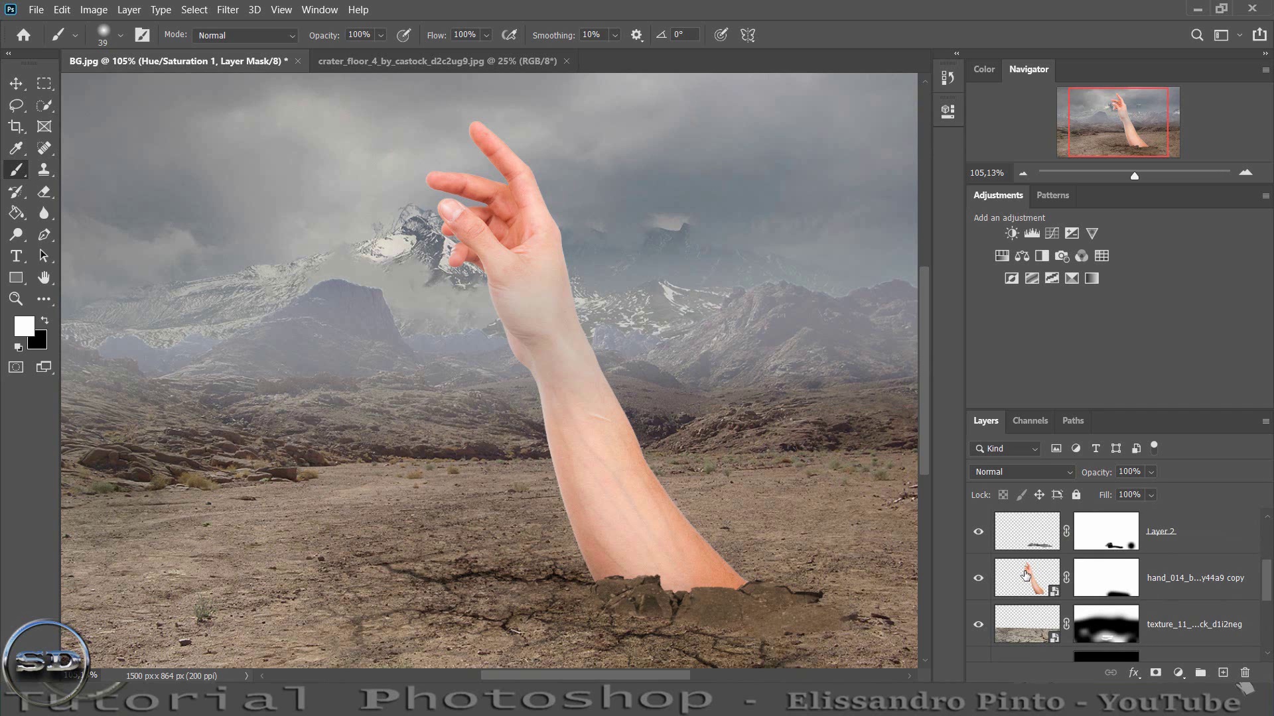
- Quick Select the broken rocks in crater_floor and drag them into the BG.jpg composite
click(1025, 629)
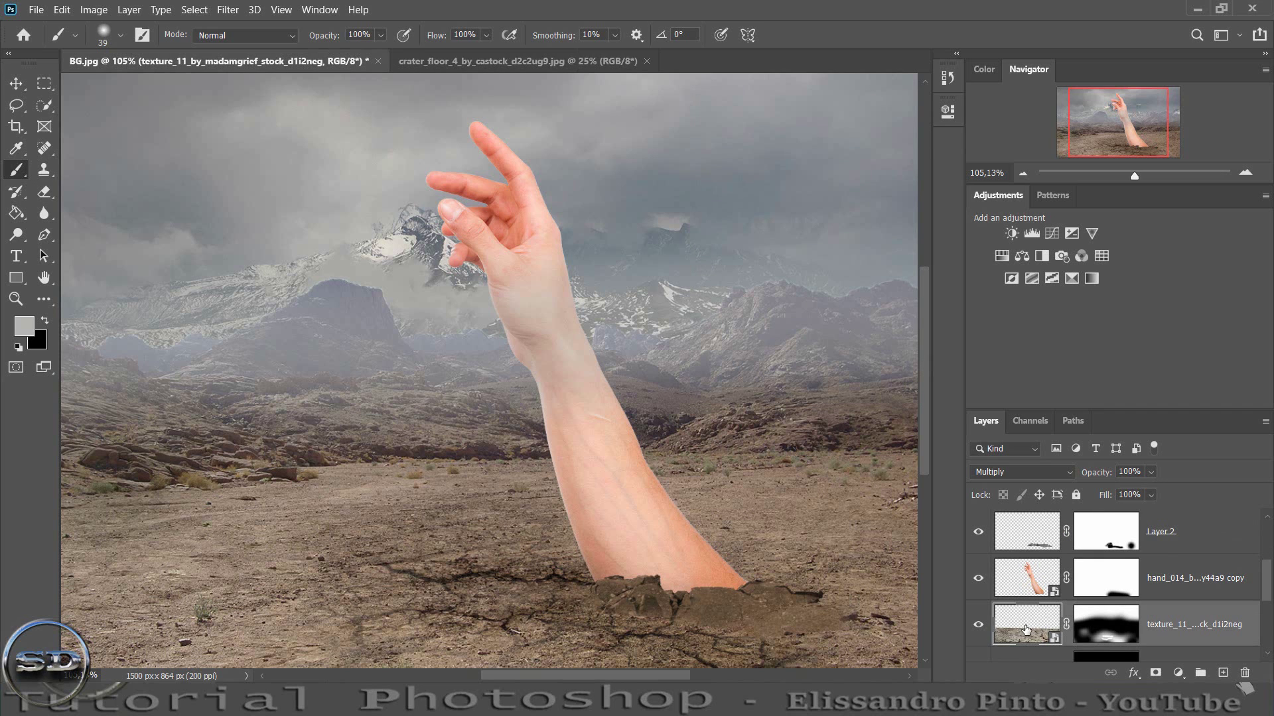
click(483, 60)
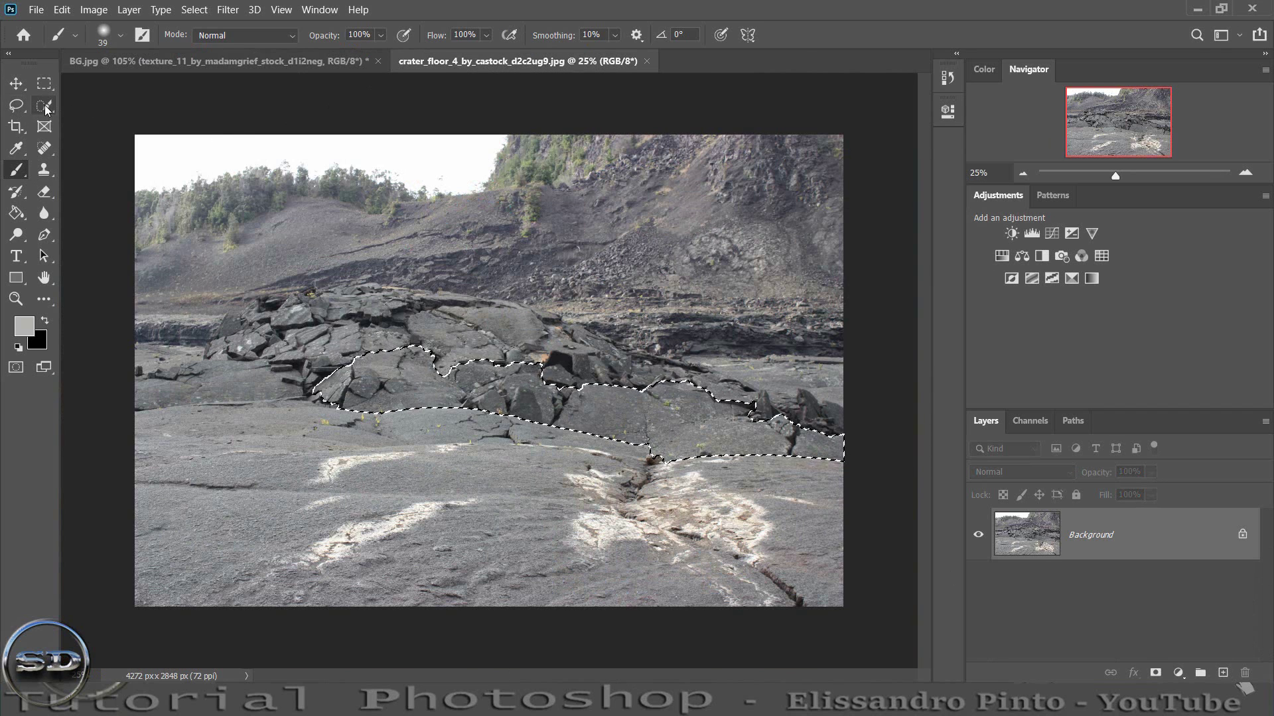
key(w)
drag(307, 310, 601, 350)
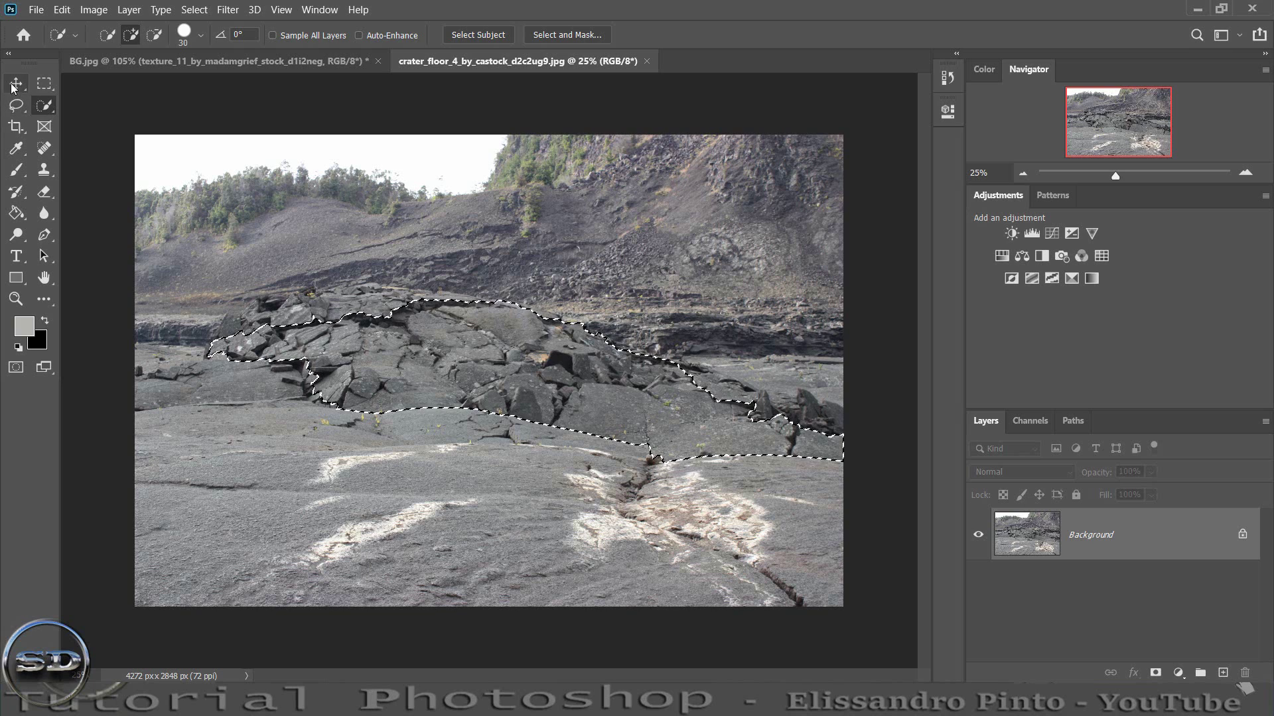
key(v)
mouse_move(508, 357)
mouse_down()
mouse_move(195, 63)
mouse_move(583, 441)
mouse_up()
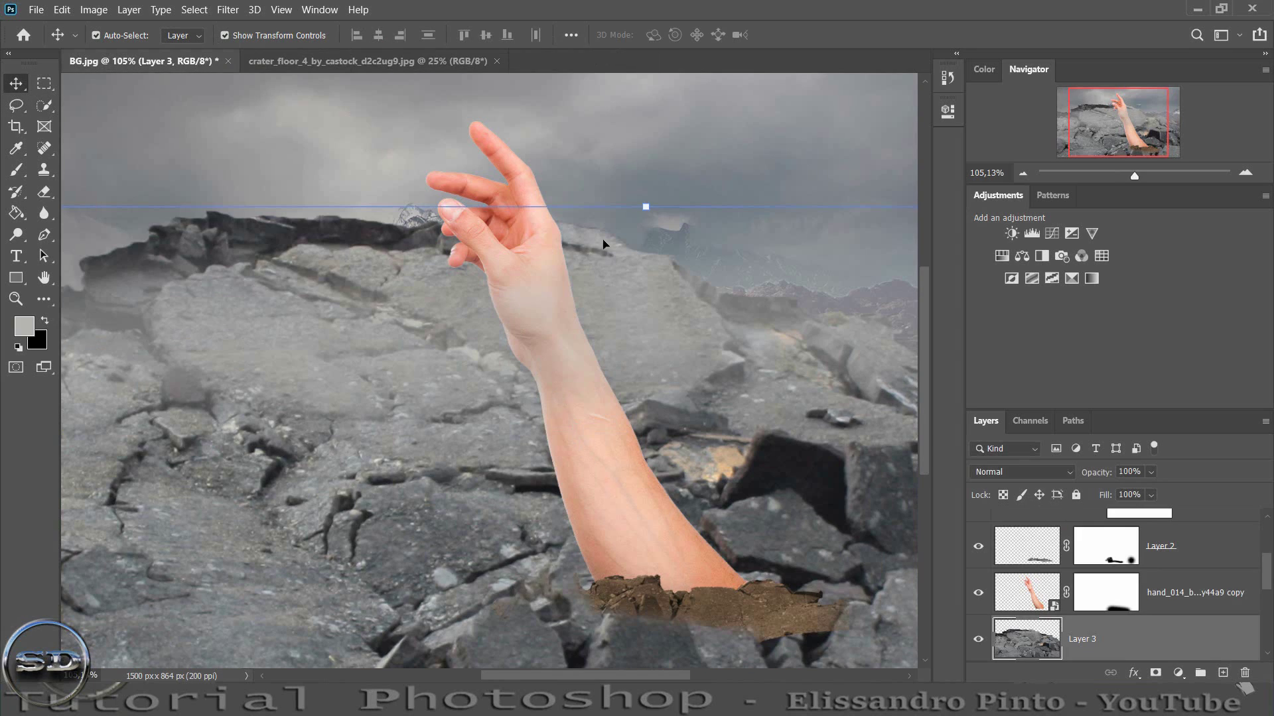
- Flatten Layer 3's rocks into a low strip and move it right around the arm's base
mouse_move(642, 202)
mouse_down()
mouse_move(587, 666)
mouse_move(669, 470)
mouse_move(722, 546)
mouse_move(705, 595)
mouse_up()
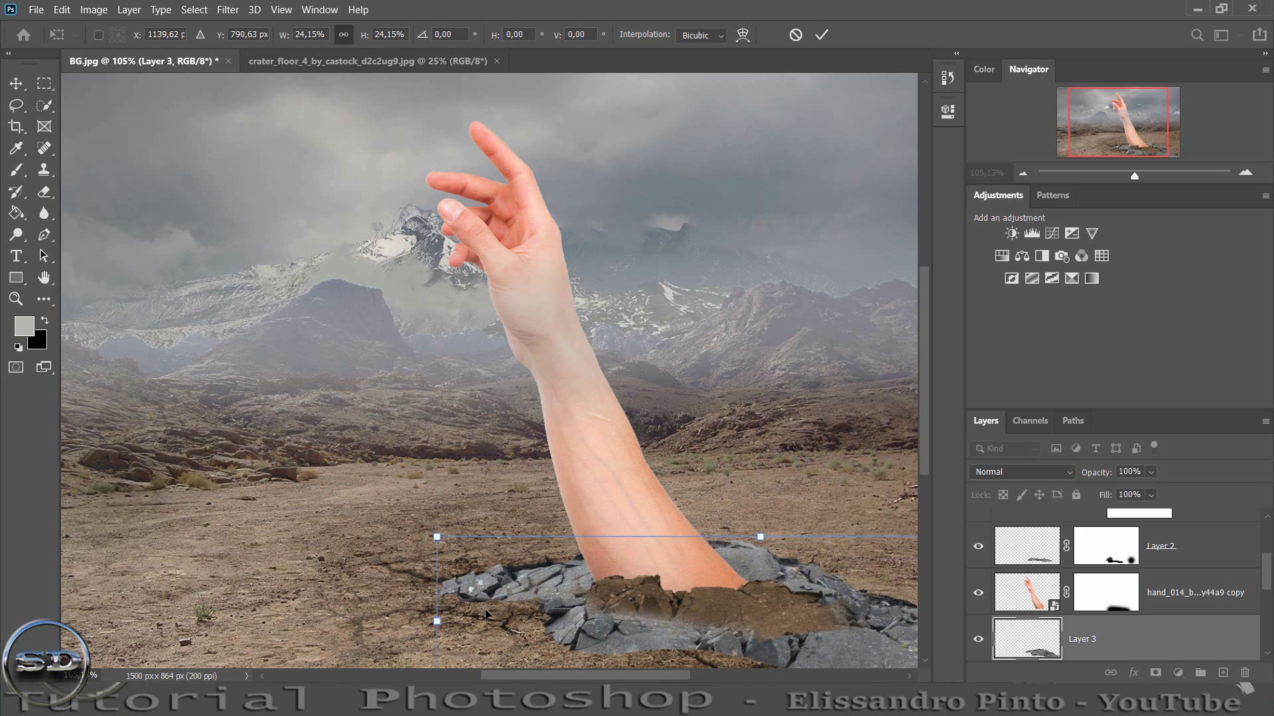
drag(486, 613, 539, 614)
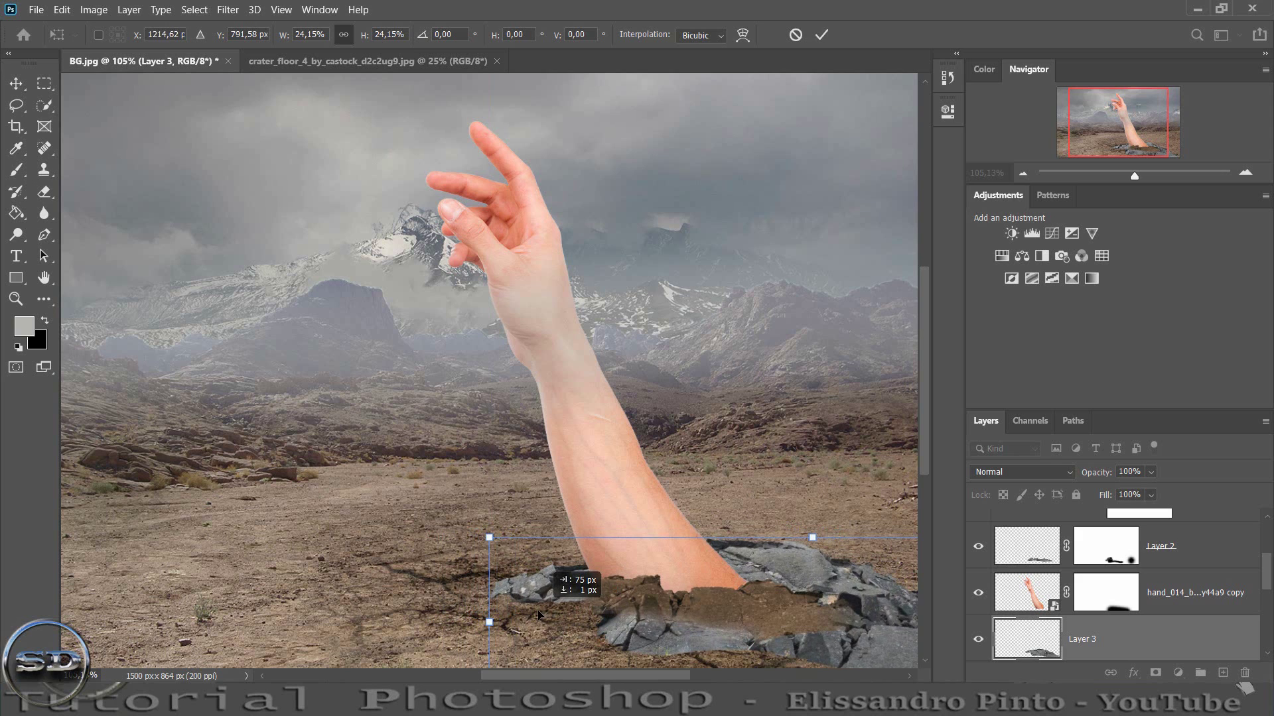
click(822, 35)
drag(1117, 134, 1128, 133)
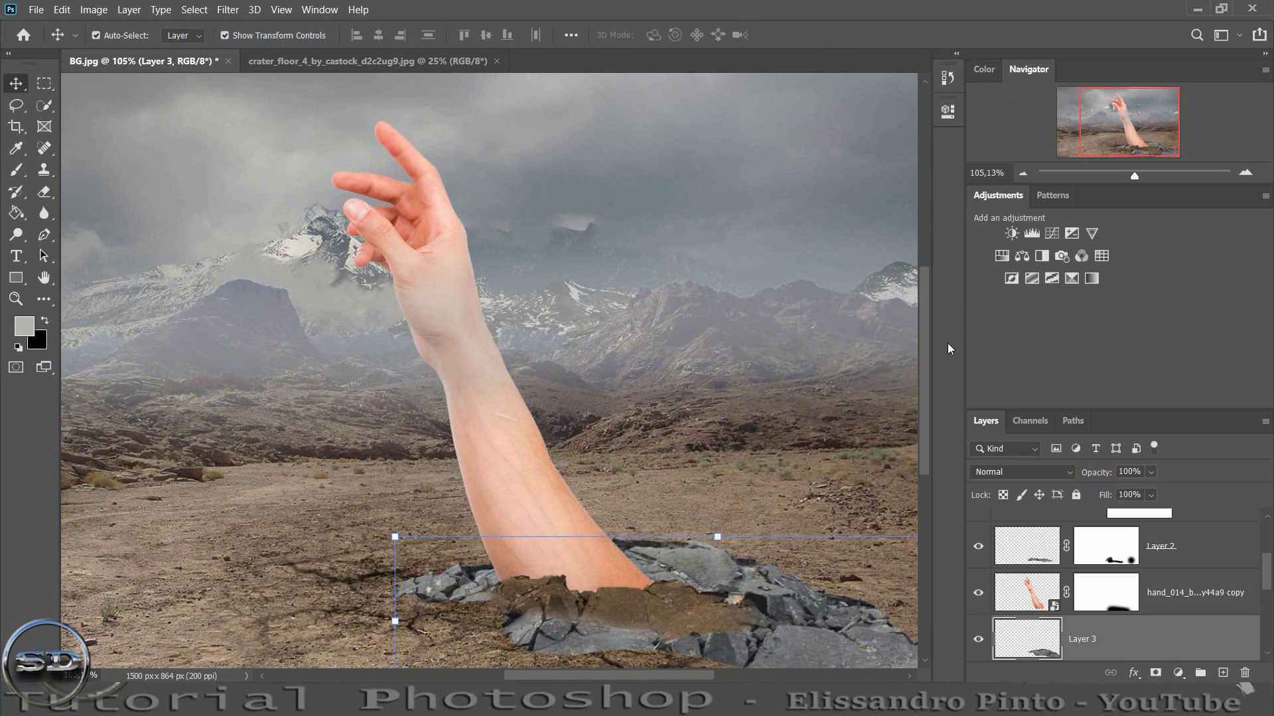
- Clip a Brightness/Contrast adjustment to Layer 3 at brightness -82, contrast 22
click(1011, 232)
click(805, 388)
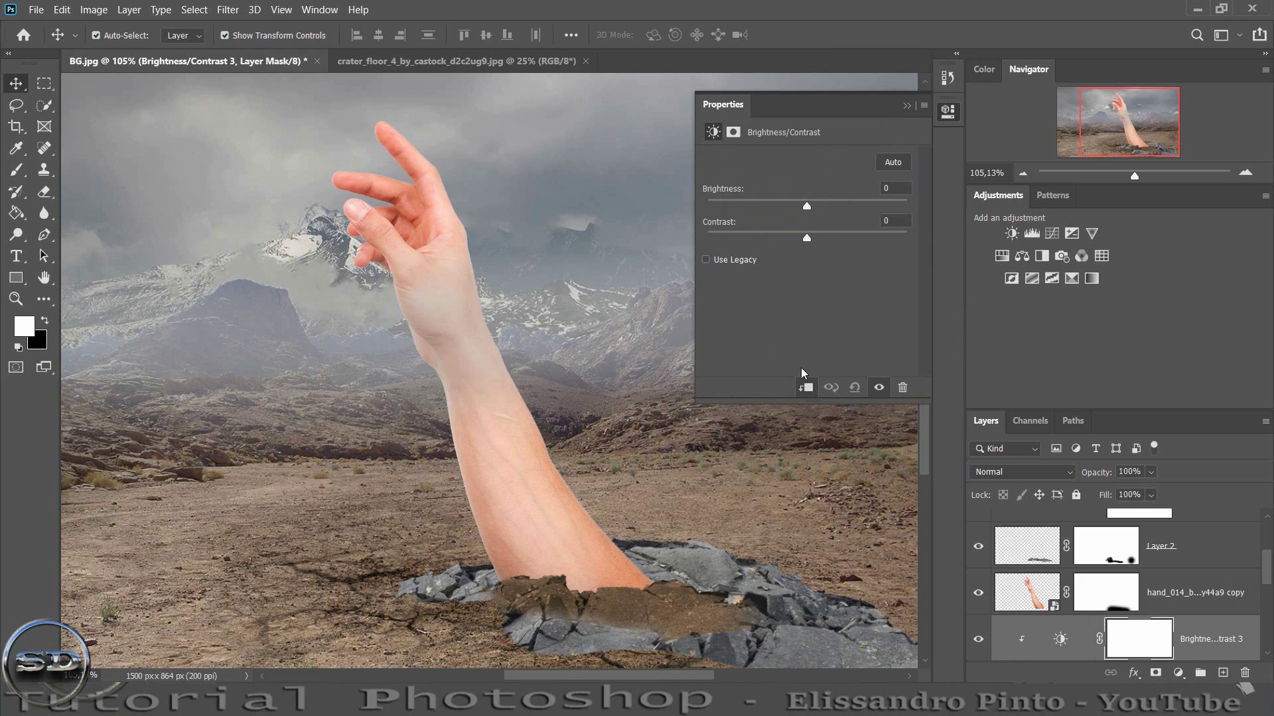
mouse_move(810, 209)
mouse_down()
mouse_move(754, 210)
mouse_move(828, 239)
mouse_up()
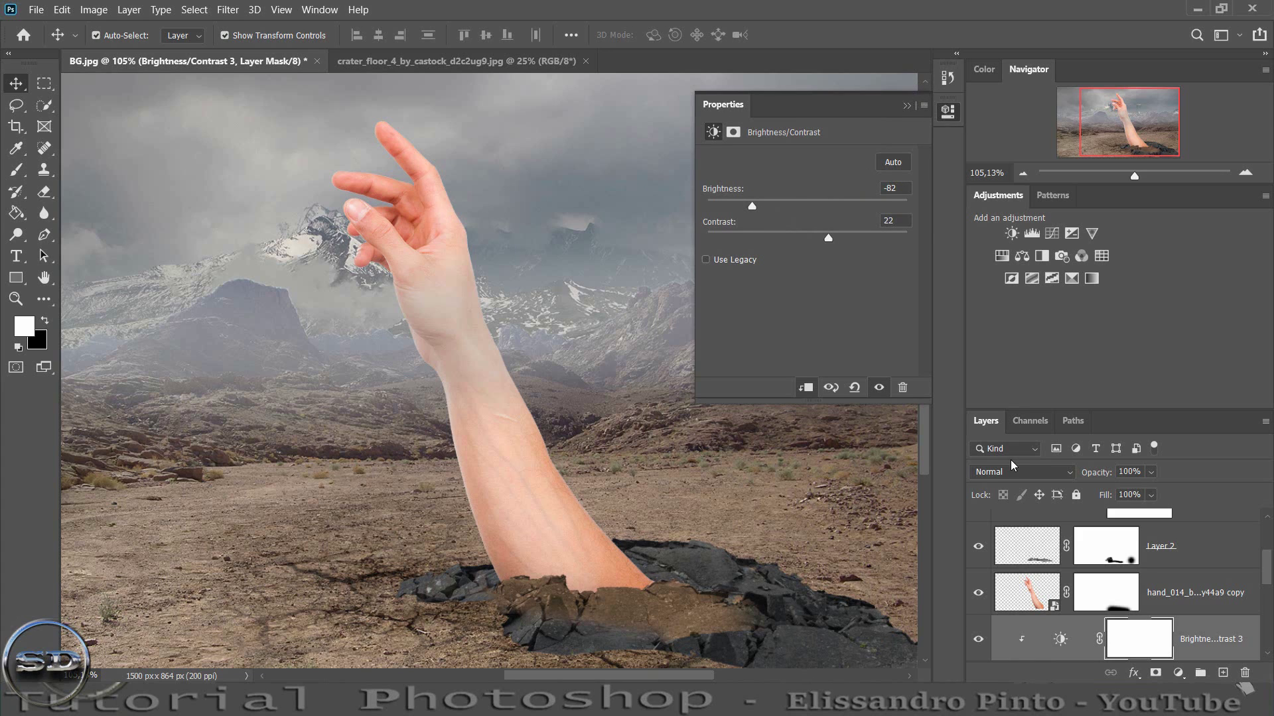
scroll(1060, 604, down, 1)
- Tint Layer 3's rocks brown with a clipped Colorize Hue/Saturation at hue 29, saturation 23
click(1044, 622)
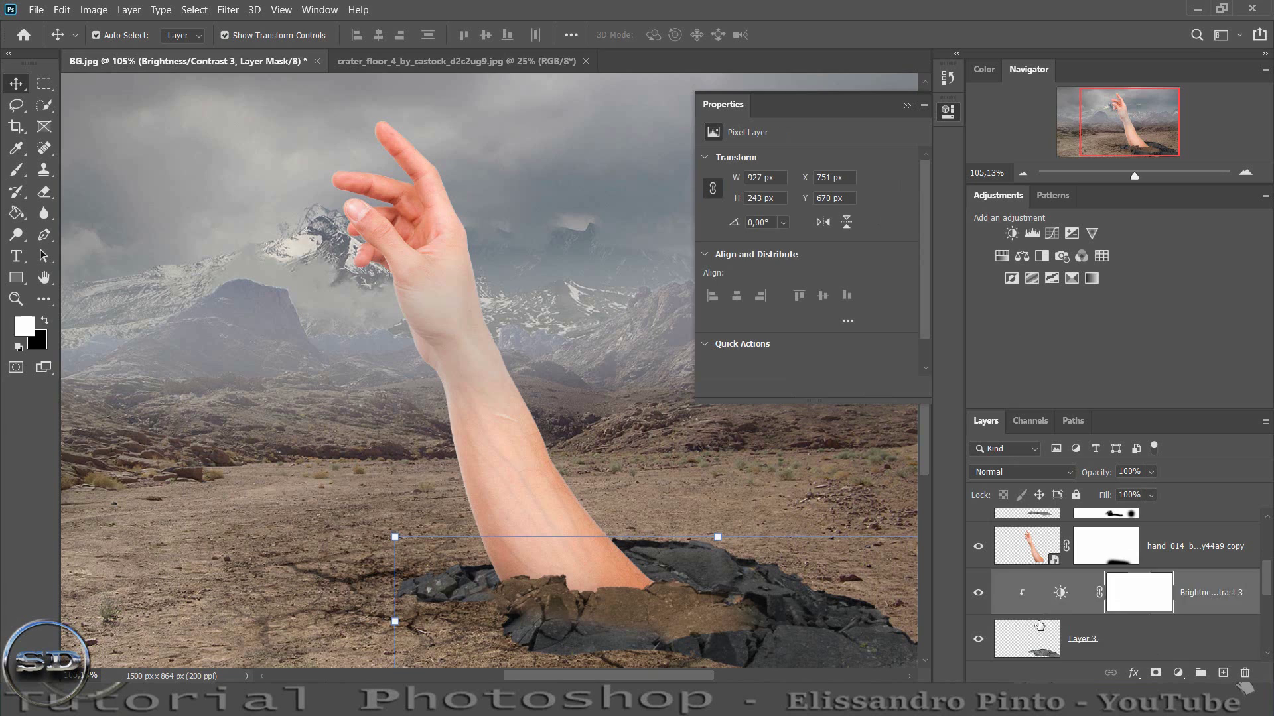
click(1002, 256)
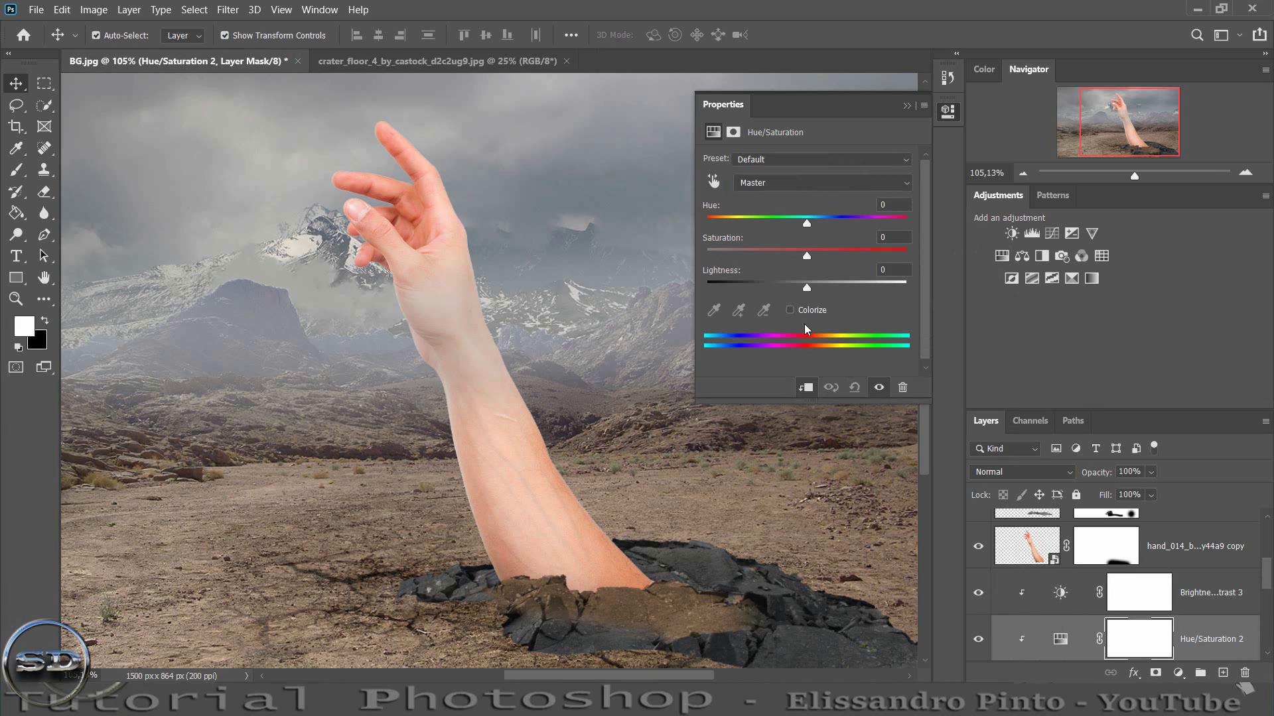
click(791, 310)
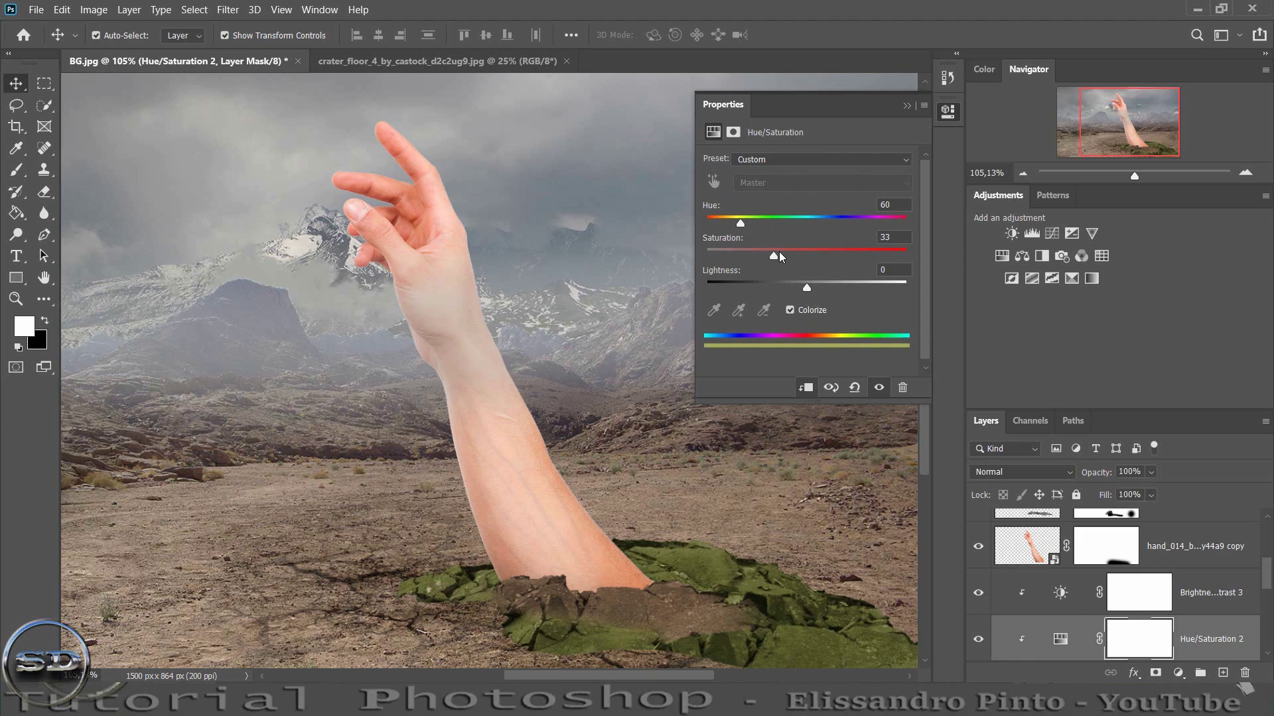
drag(779, 253, 726, 229)
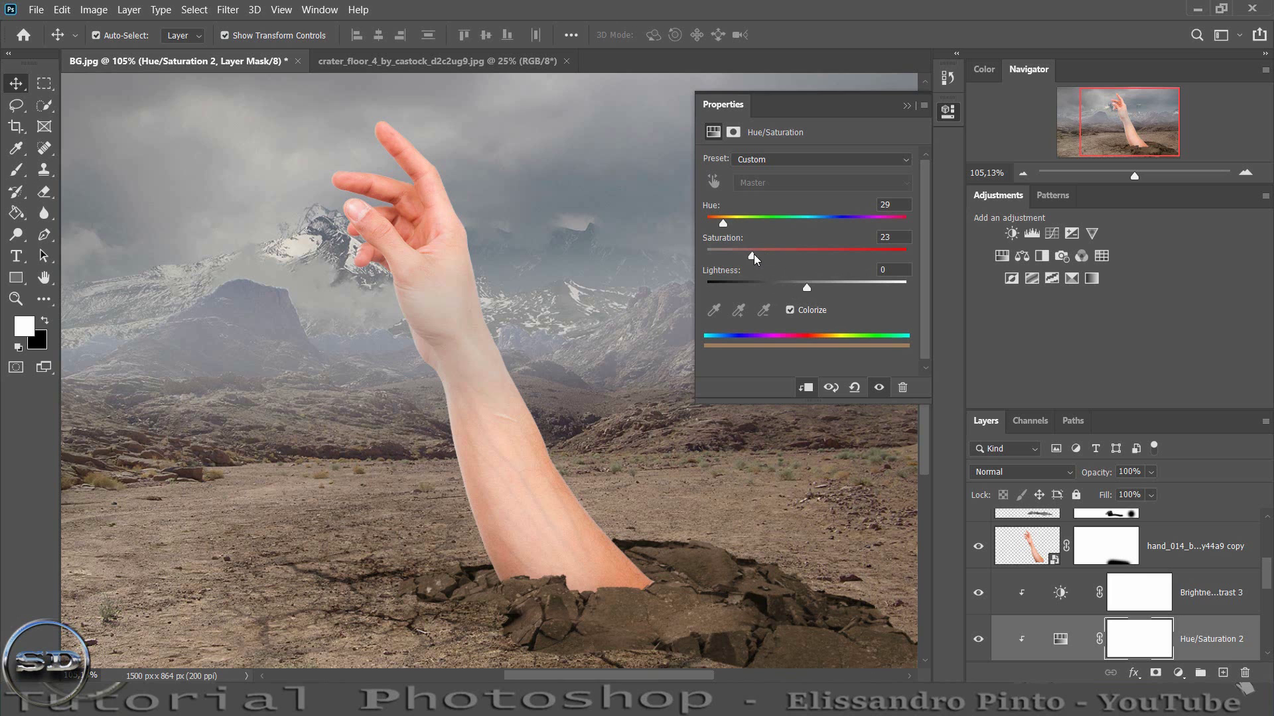
click(906, 106)
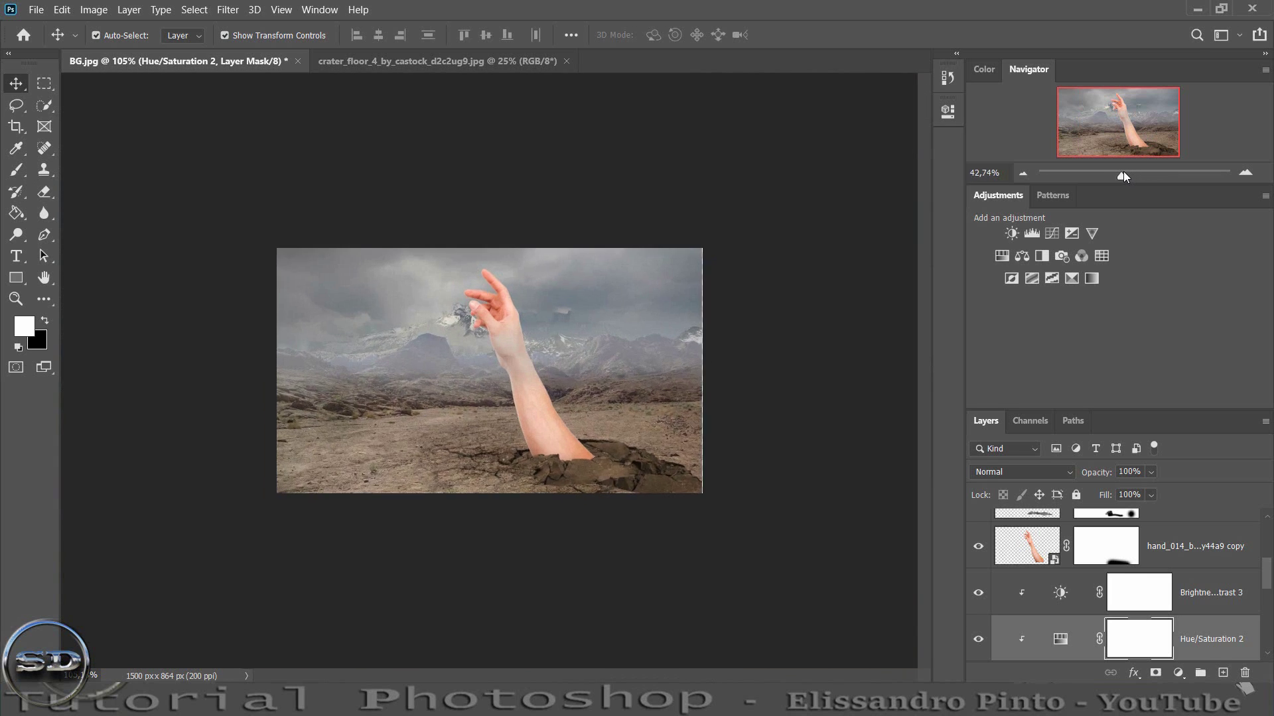
drag(1126, 177, 1134, 176)
- Paint white on the texture_11 mask with a large brush to reveal cracks at the crater's left and right edges
scroll(1136, 602, down, 2)
scroll(1136, 602, down, 1)
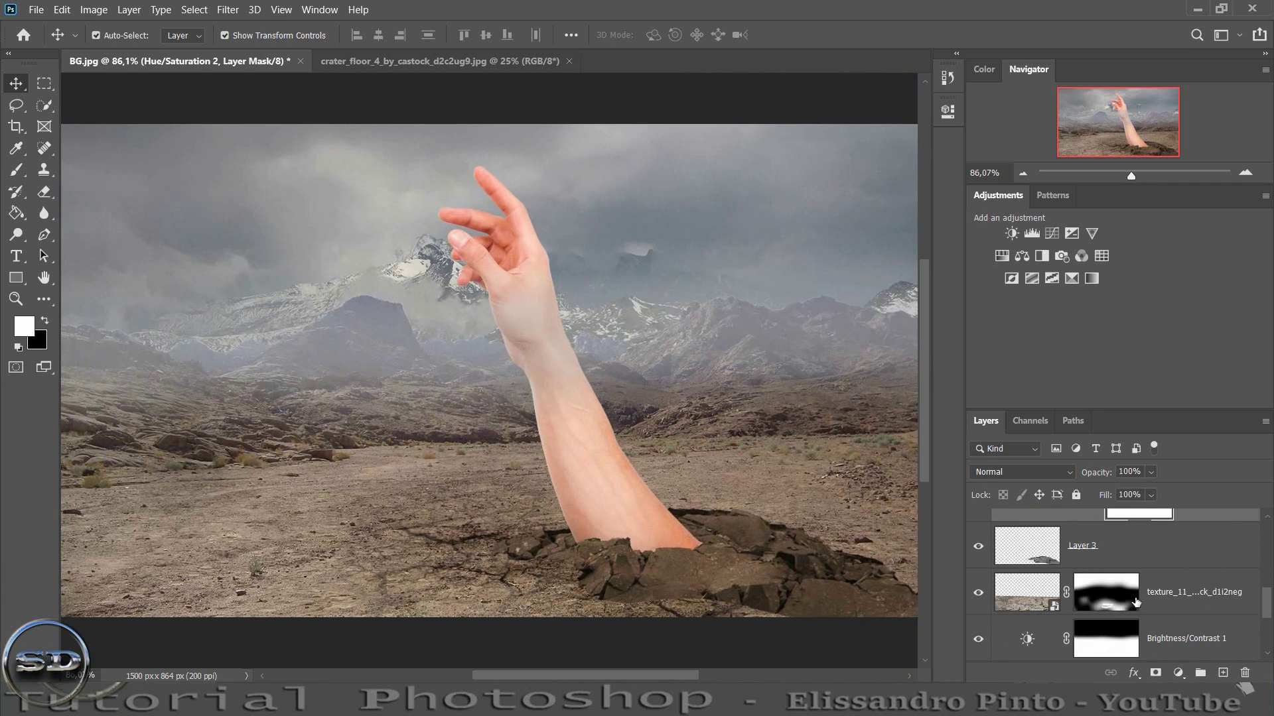
click(1118, 597)
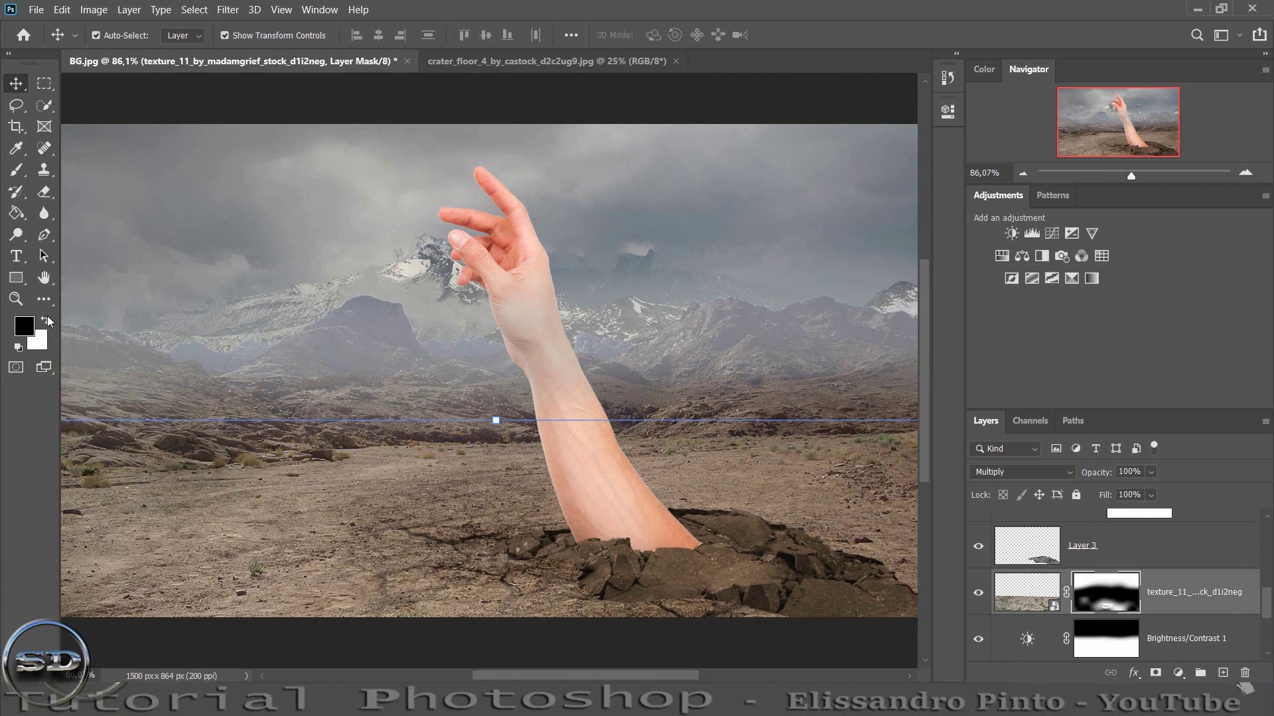
click(22, 172)
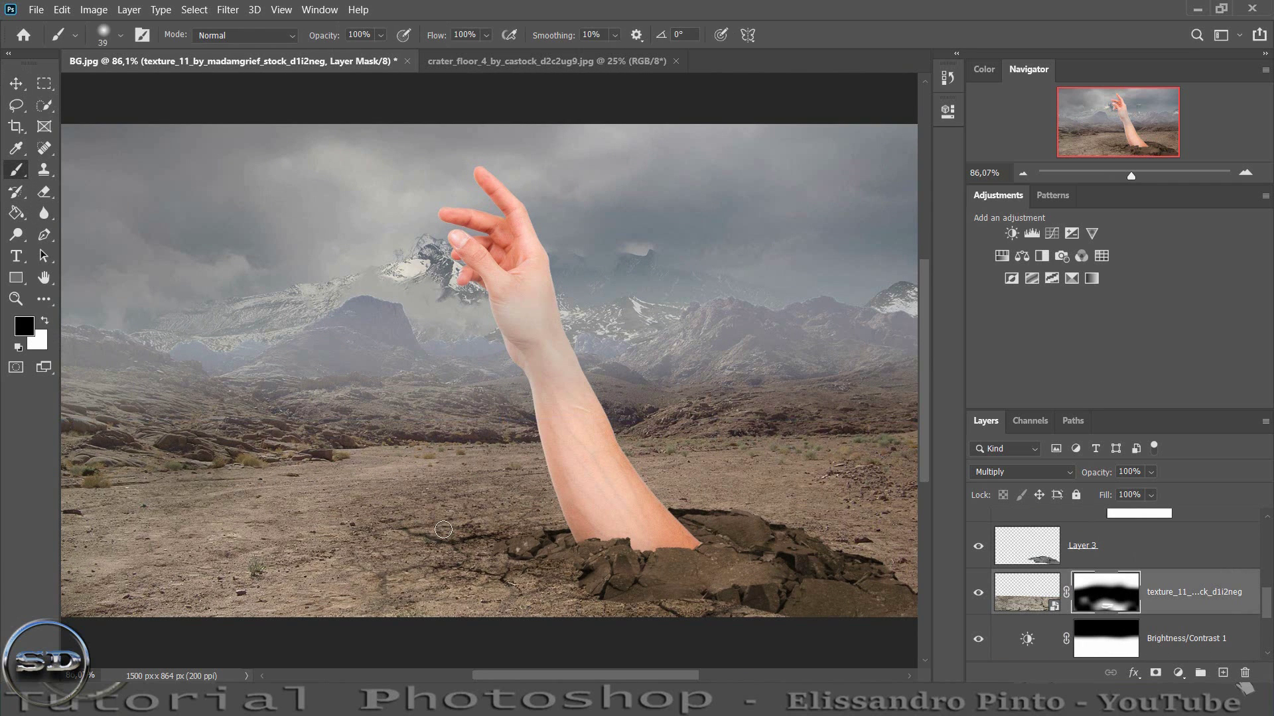
drag(444, 529, 471, 529)
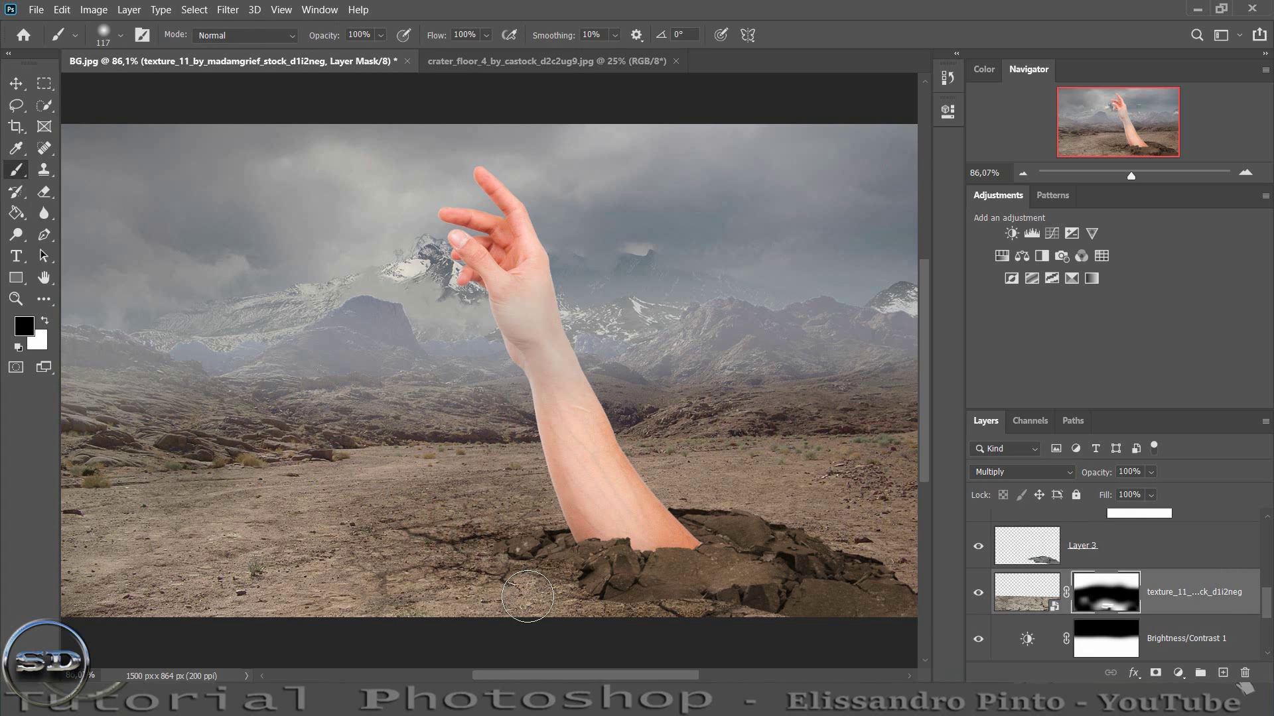
click(45, 319)
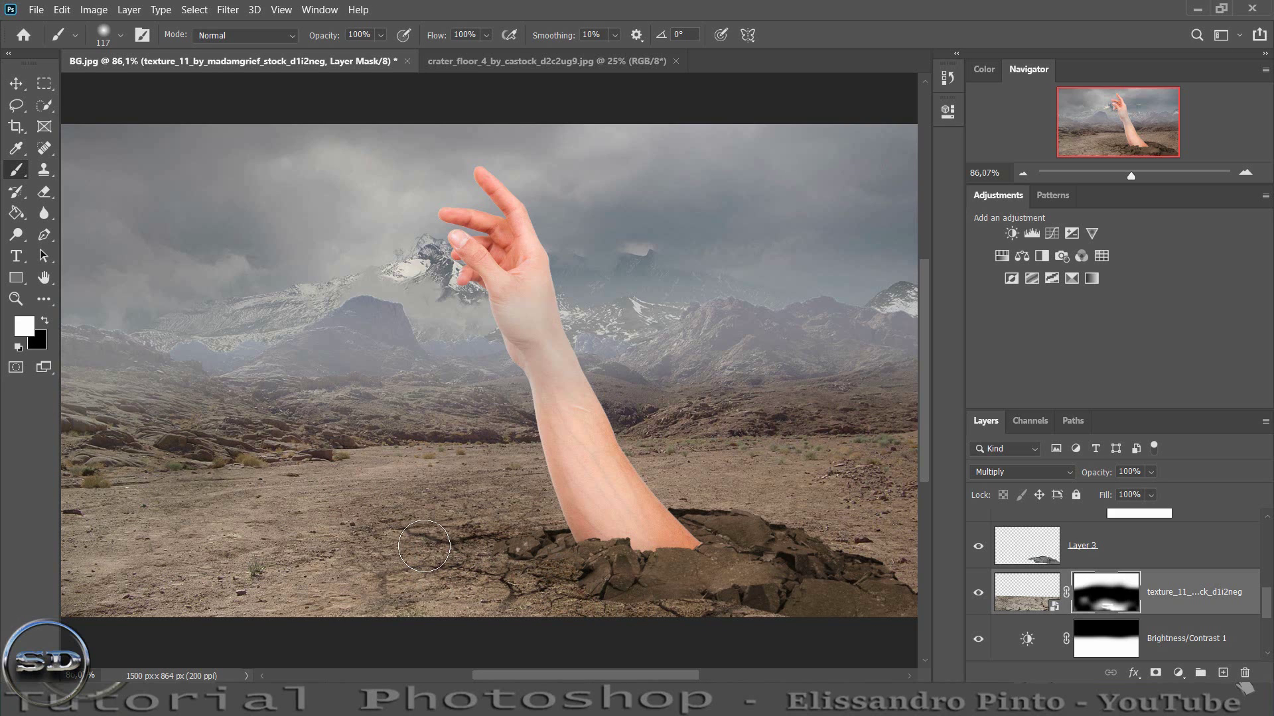
mouse_move(430, 562)
mouse_down()
mouse_move(395, 567)
mouse_move(405, 528)
mouse_move(531, 541)
mouse_up()
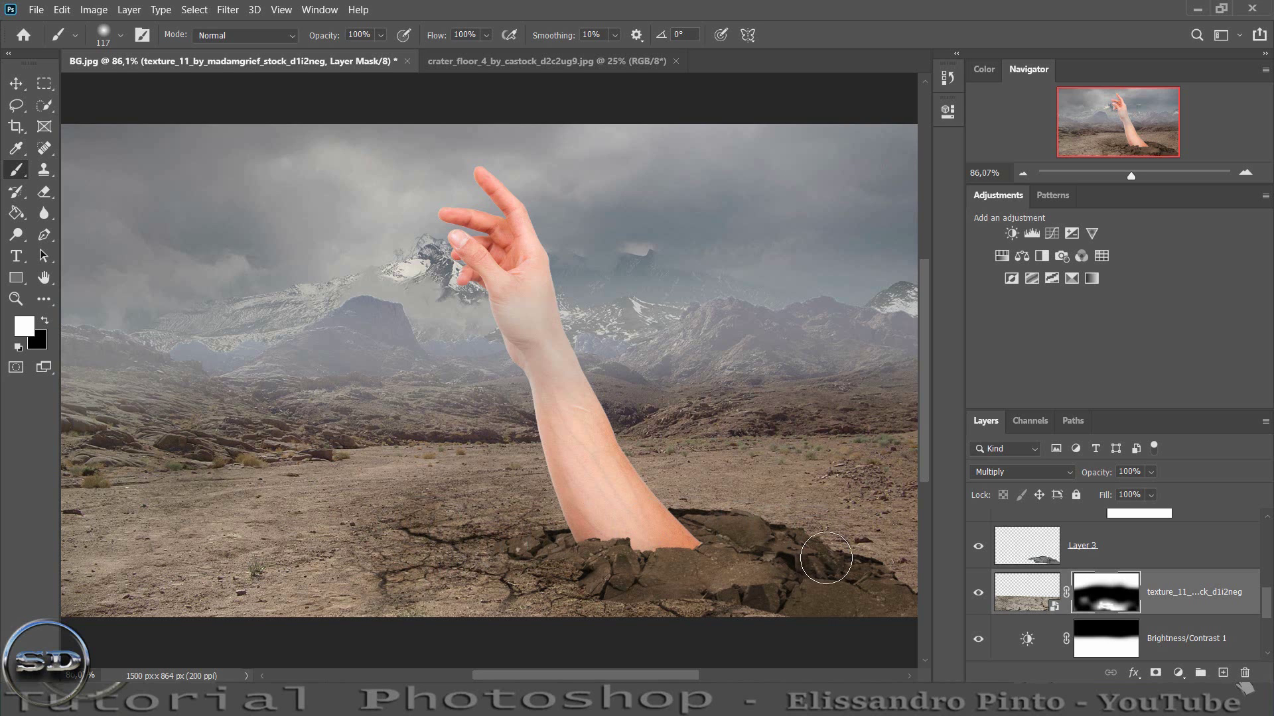
drag(829, 557, 857, 564)
- Reveal more cracks along the crater rim near the arm
scroll(857, 564, down, 5)
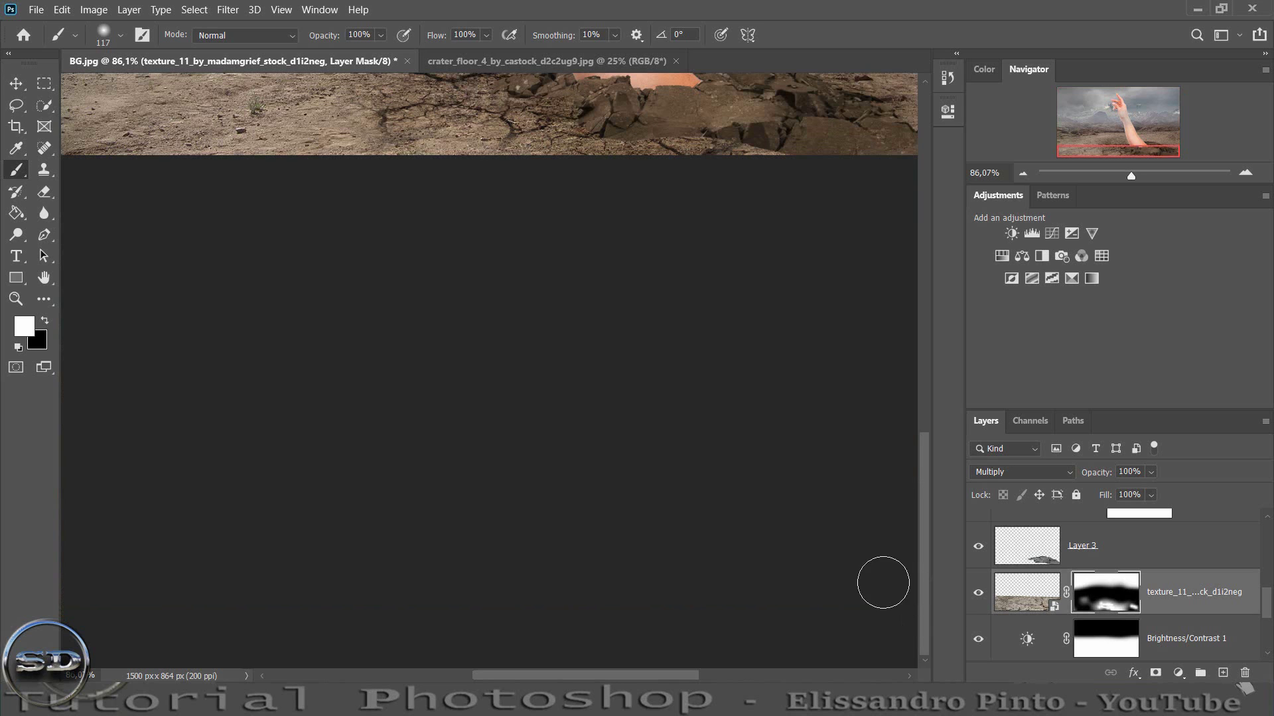
click(1096, 153)
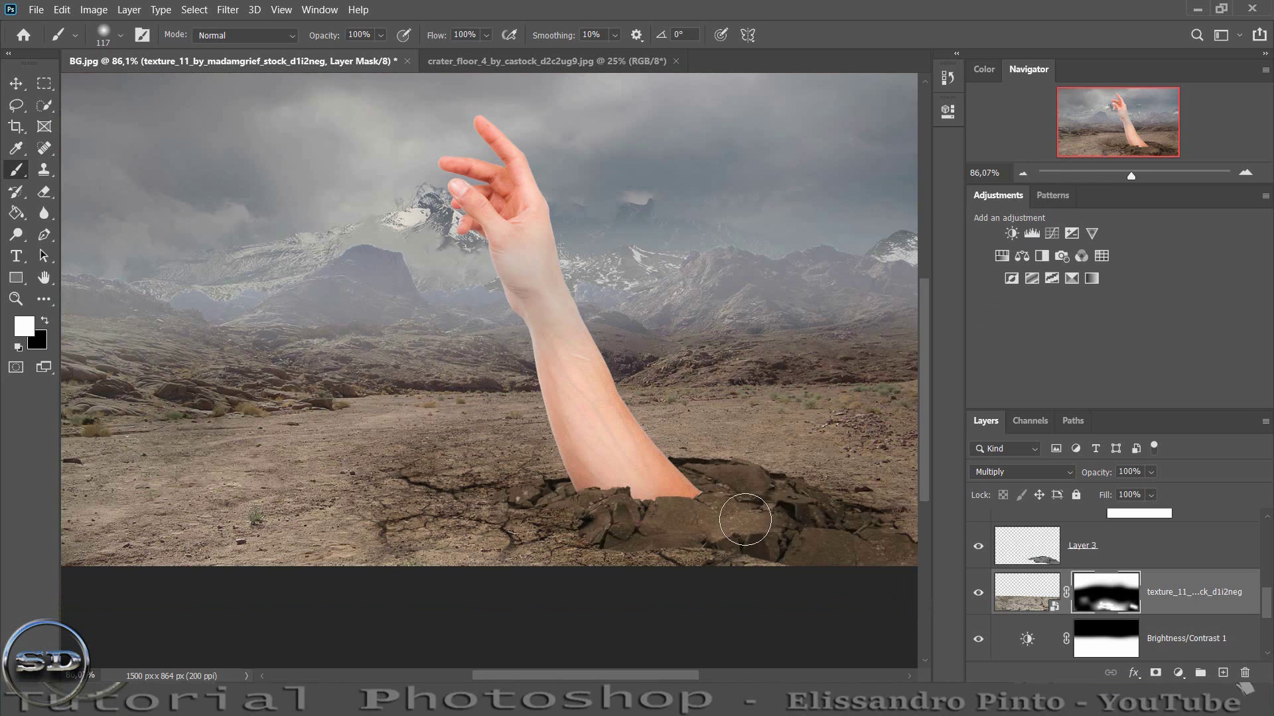
drag(617, 680, 655, 680)
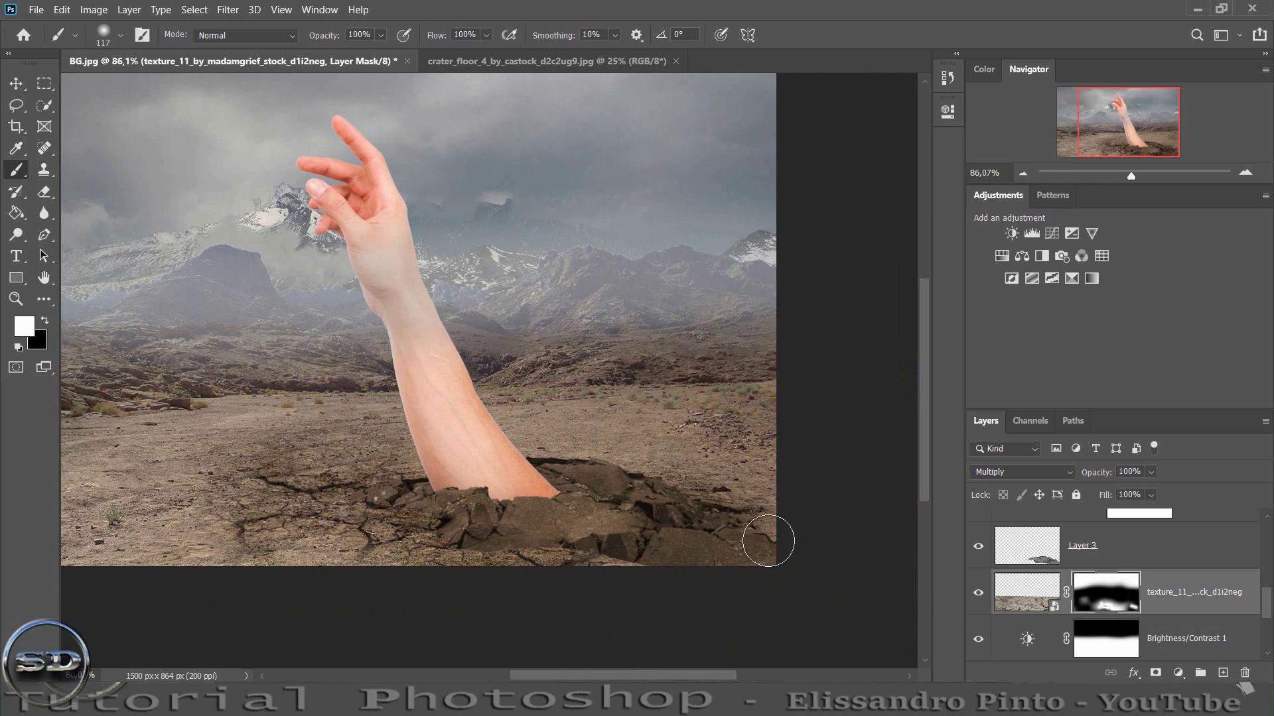
drag(694, 509, 559, 465)
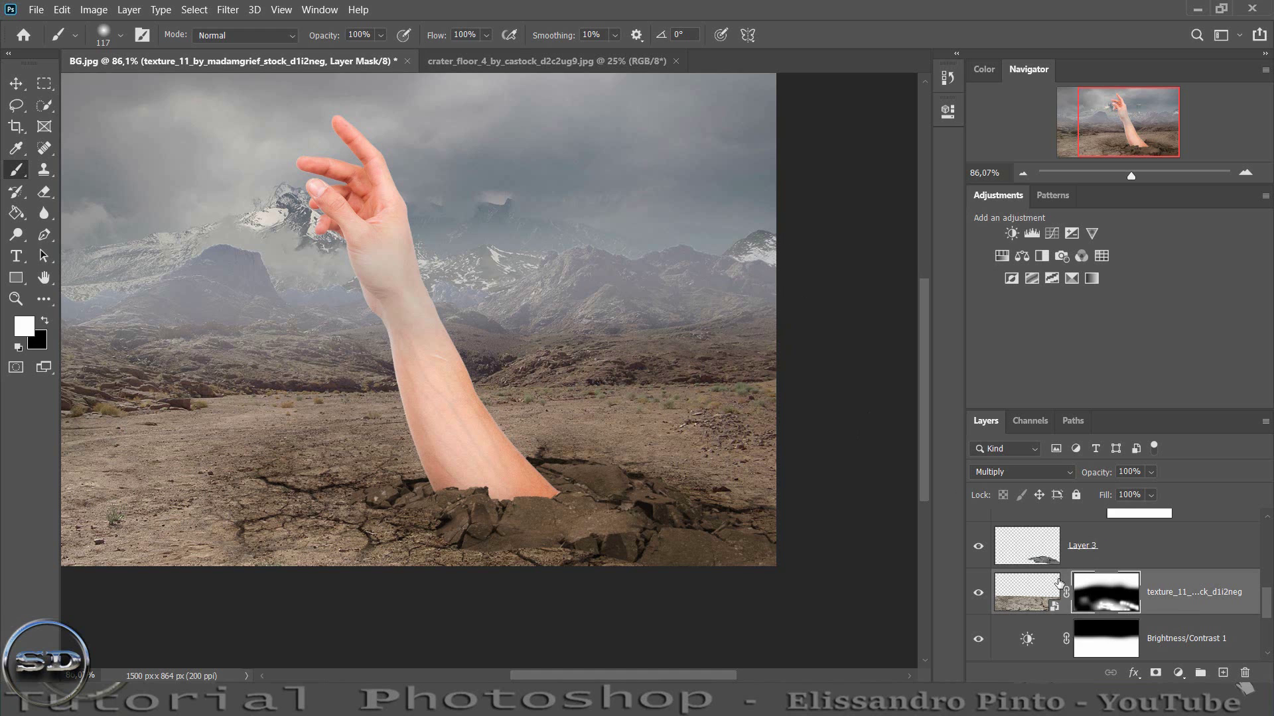
scroll(1060, 584, down, 2)
scroll(1060, 584, up, 2)
scroll(1059, 584, up, 2)
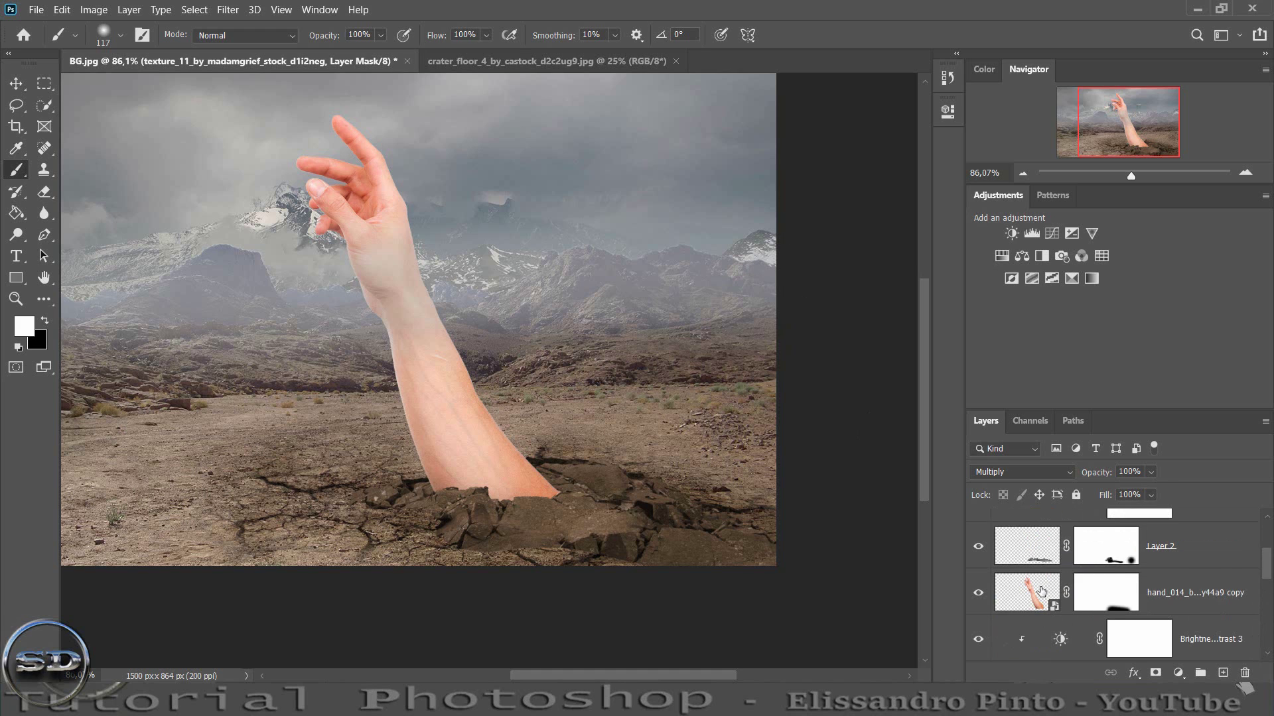
- Rasterize the arm layer
click(1147, 591)
right_click(1154, 590)
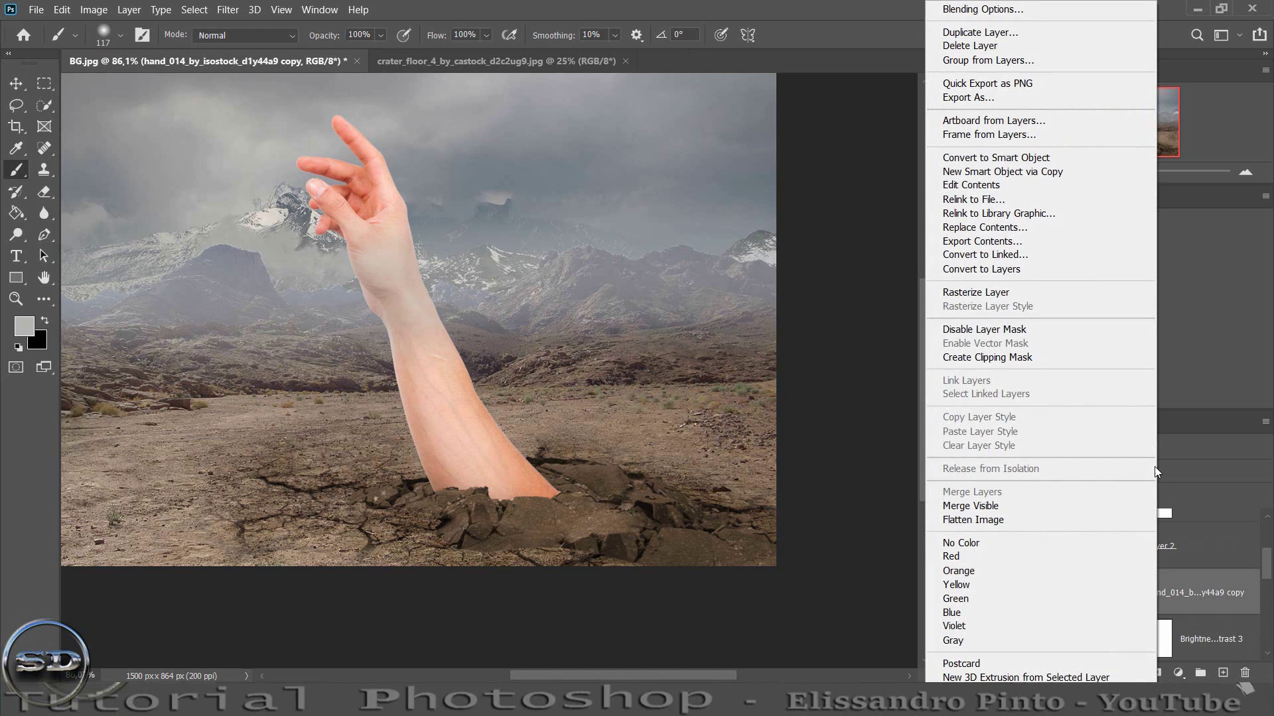
click(1006, 291)
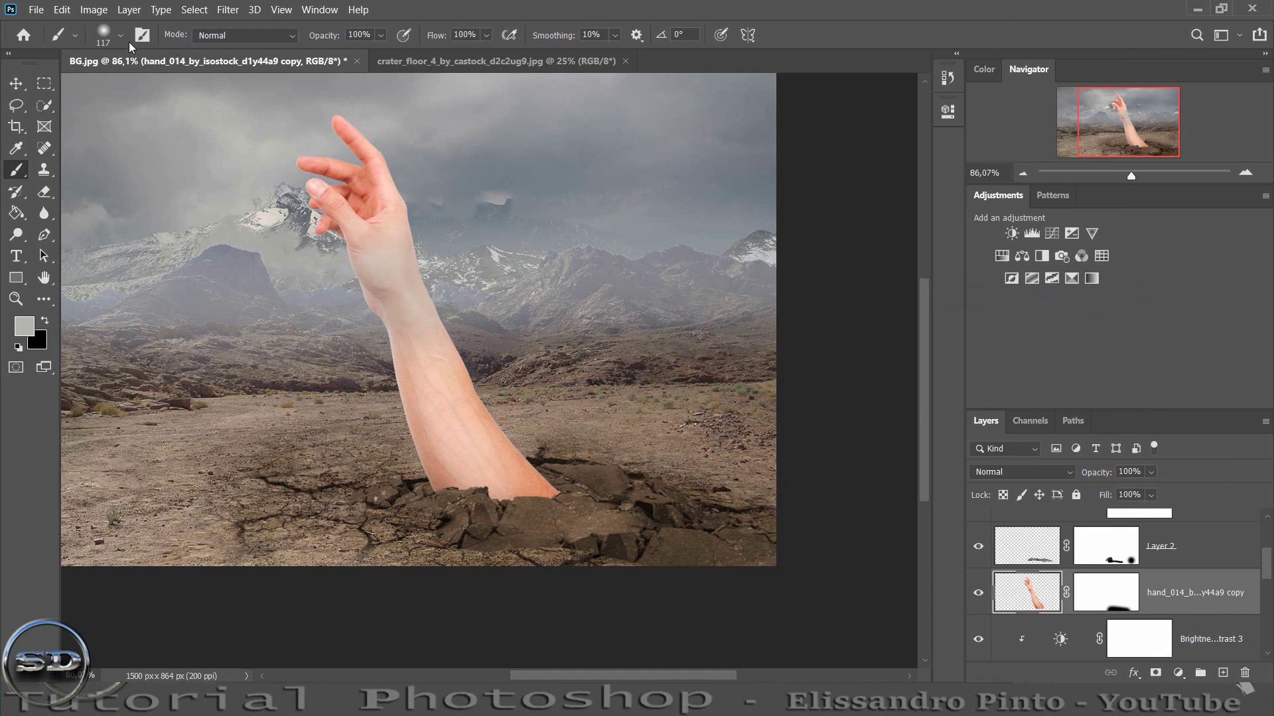
- Make the arm greyscale with Black & White Auto, then drag the cracked-ground texture in from File Explorer
click(93, 9)
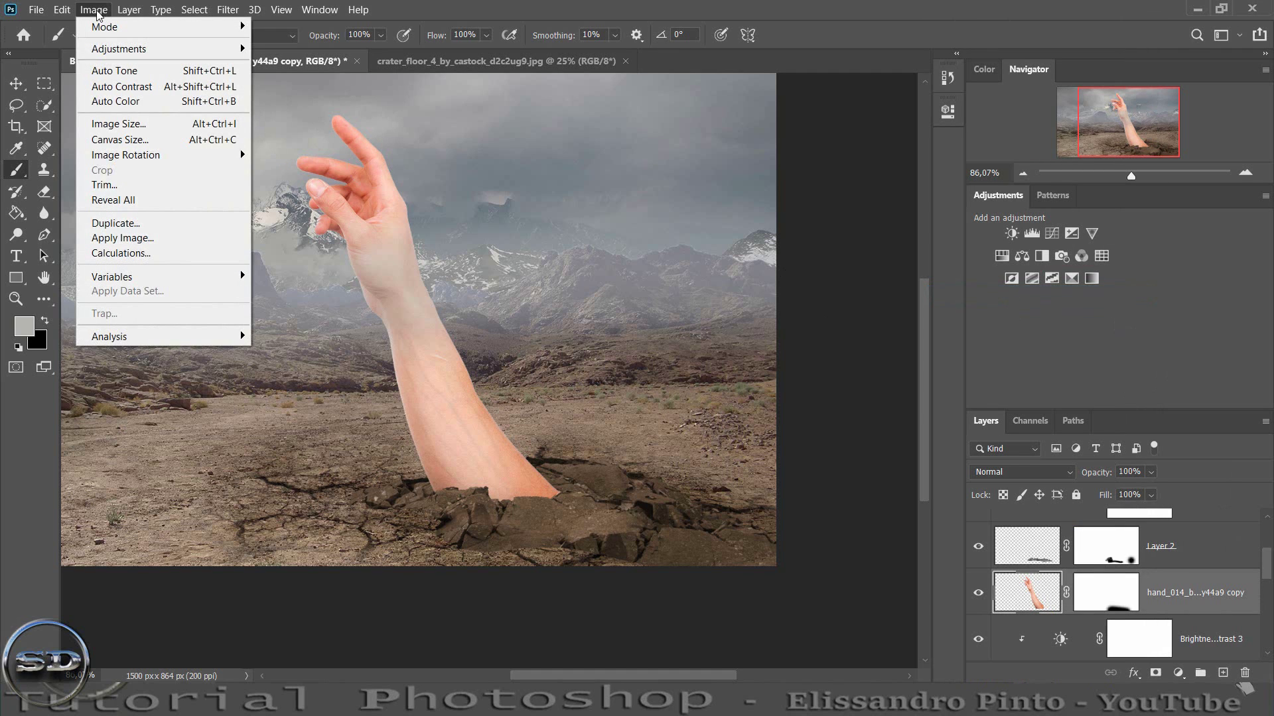
mouse_move(160, 49)
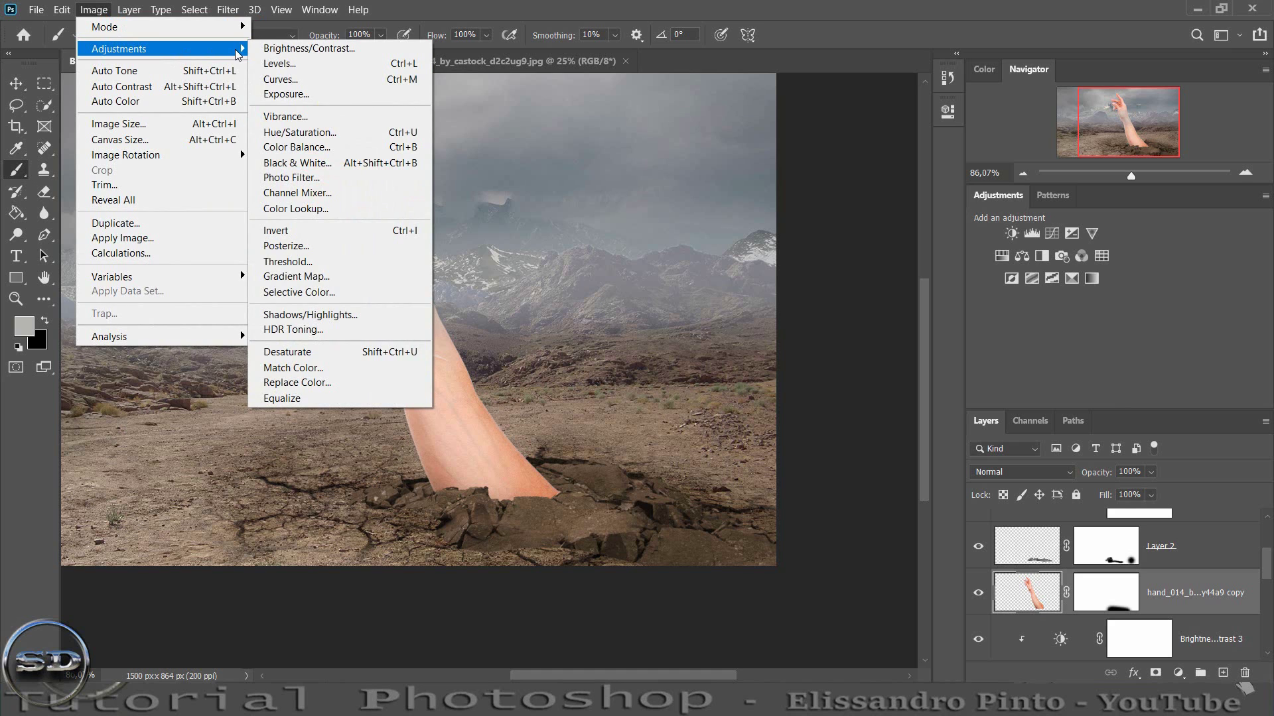
click(325, 164)
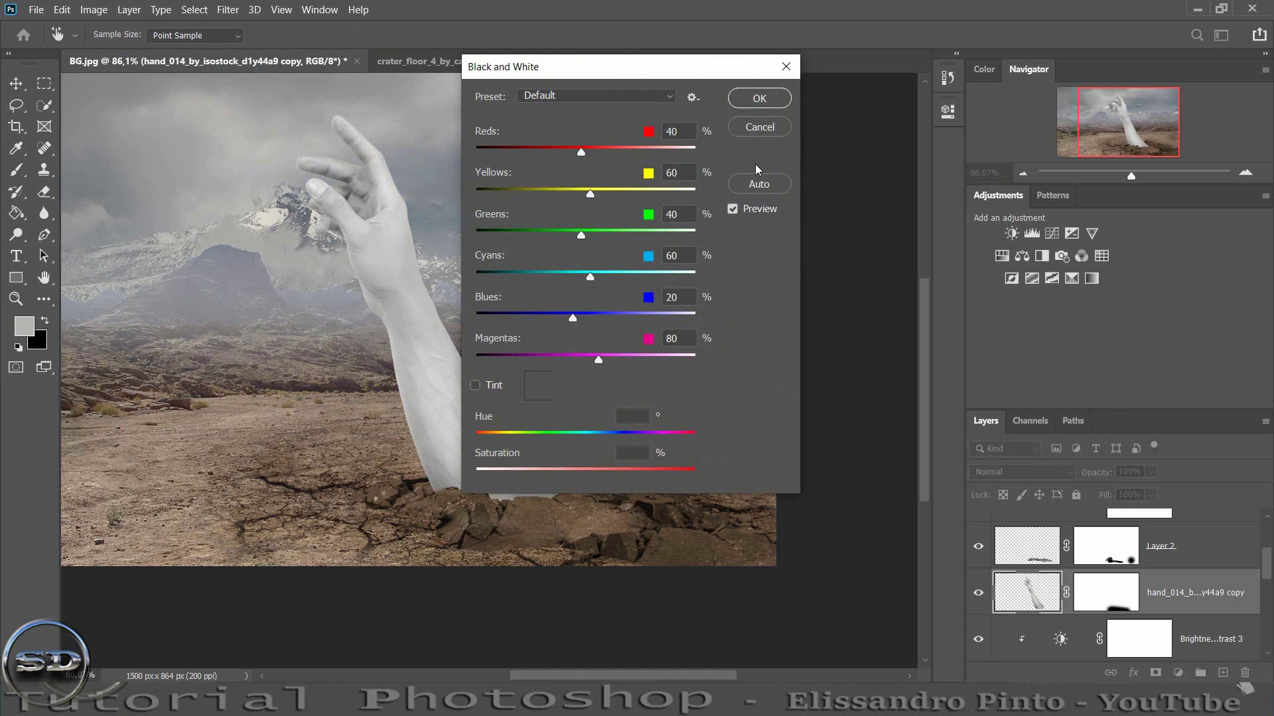
click(760, 187)
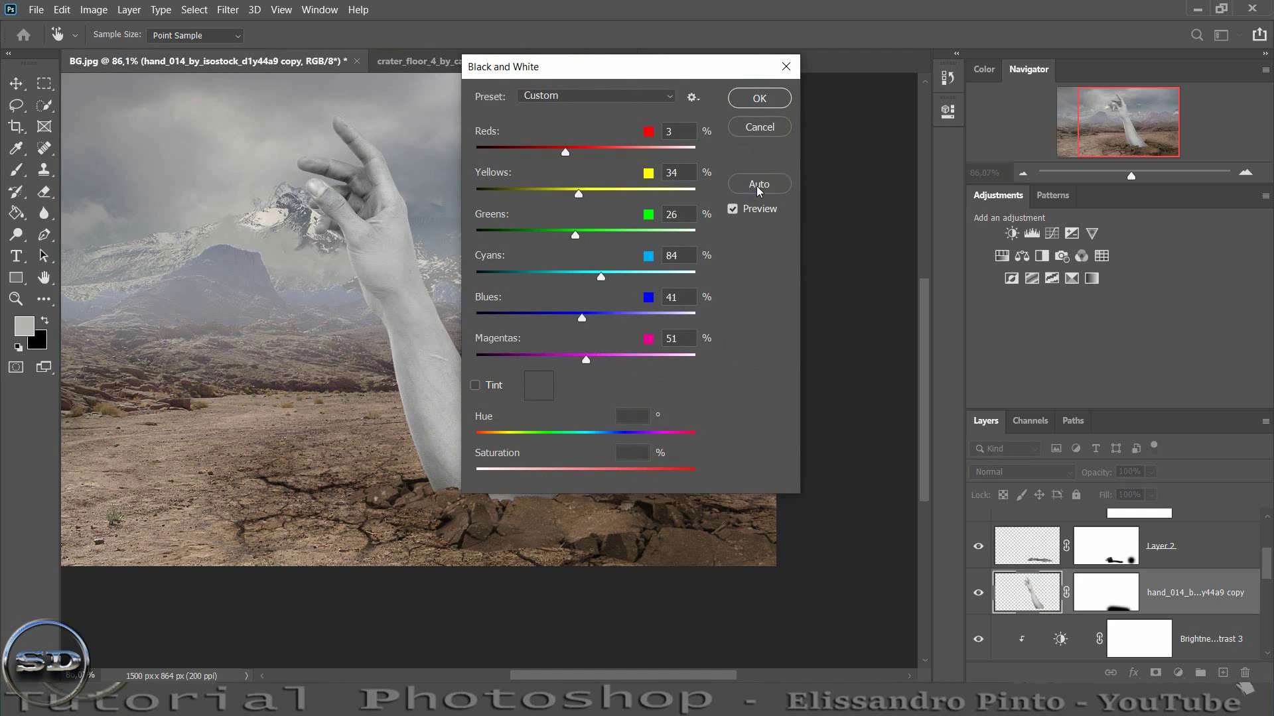
click(760, 100)
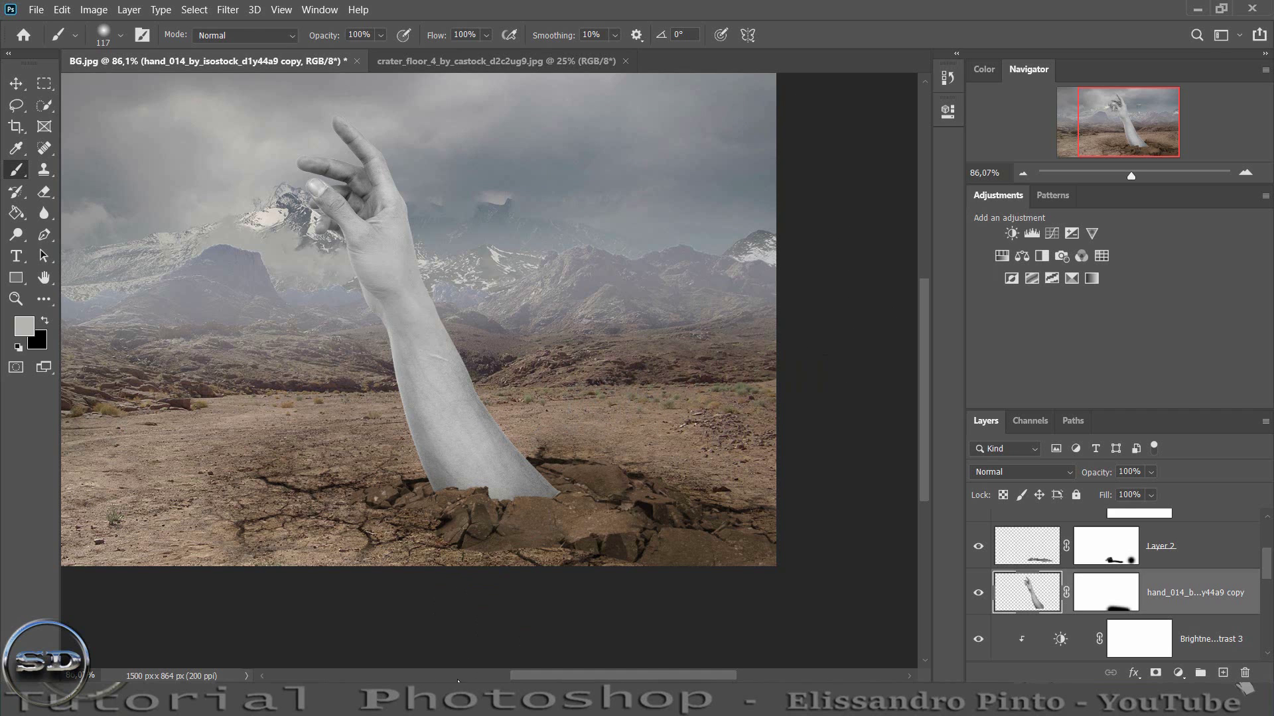
click(536, 645)
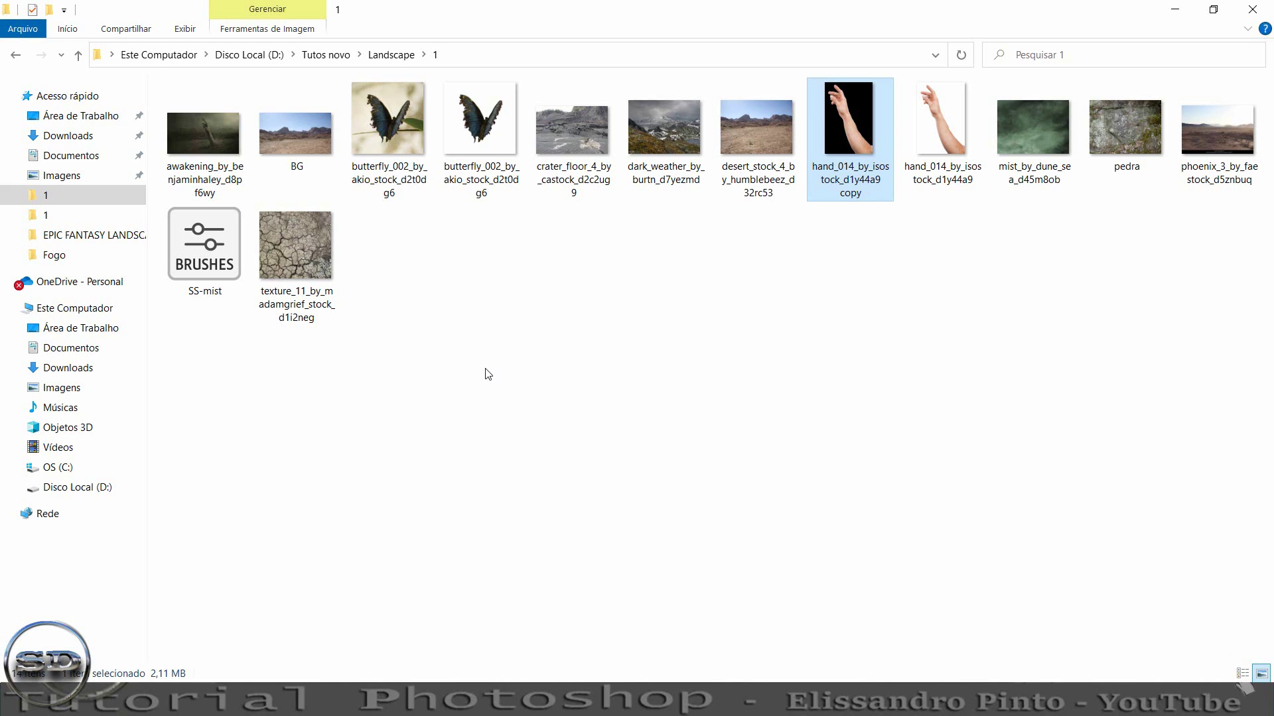
mouse_move(300, 256)
mouse_down()
mouse_move(657, 455)
mouse_move(569, 567)
mouse_up()
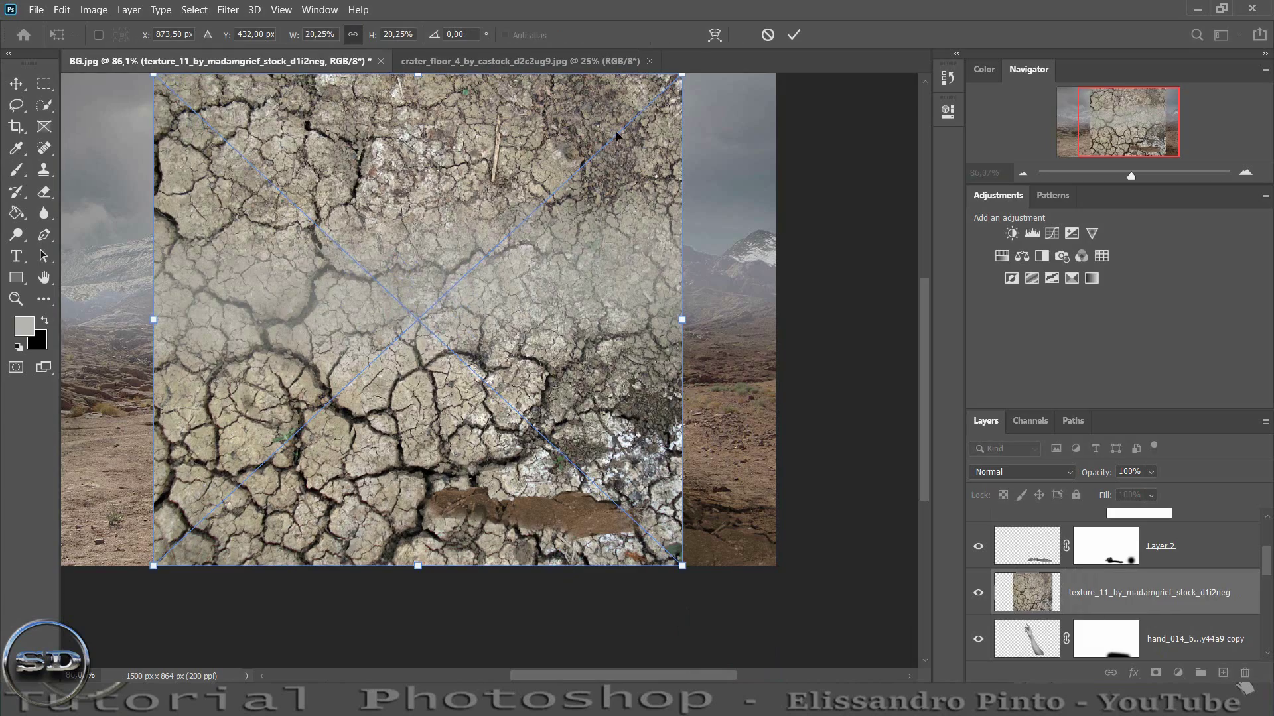
- Shrink the cracked texture to about half size, tilt it and place it over the arm
drag(678, 75, 421, 317)
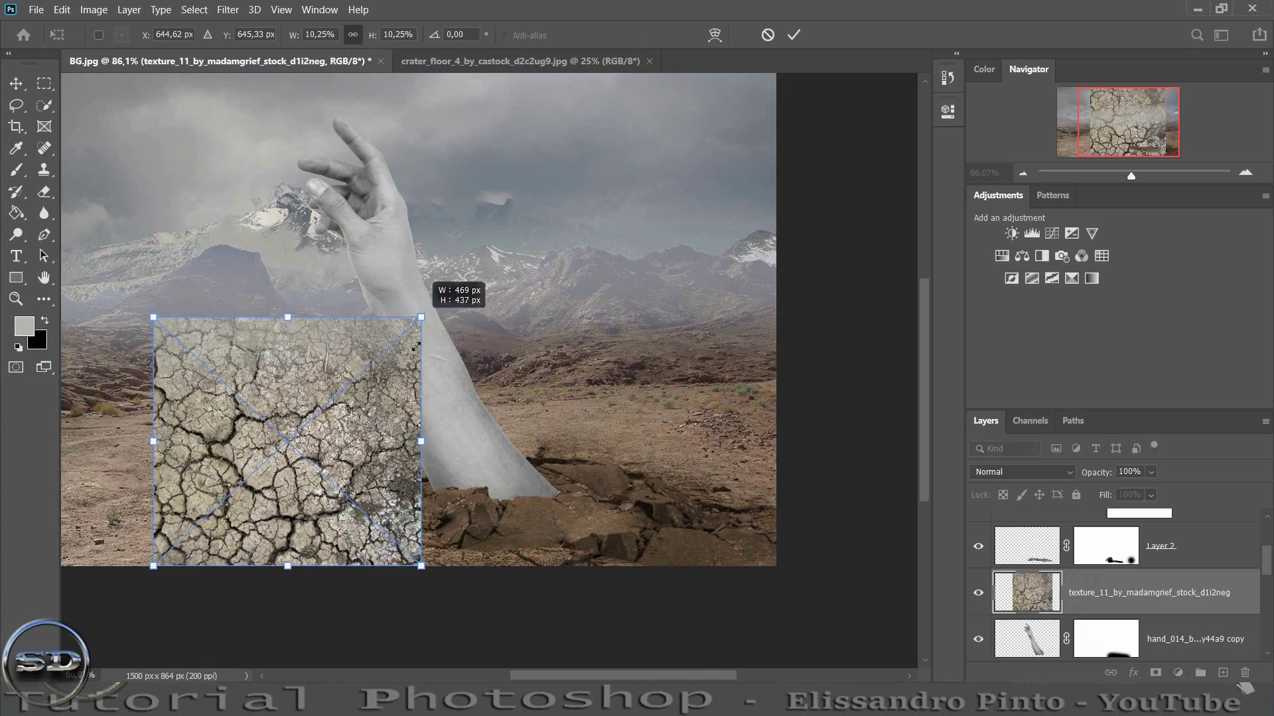
drag(463, 443, 456, 393)
drag(358, 429, 479, 403)
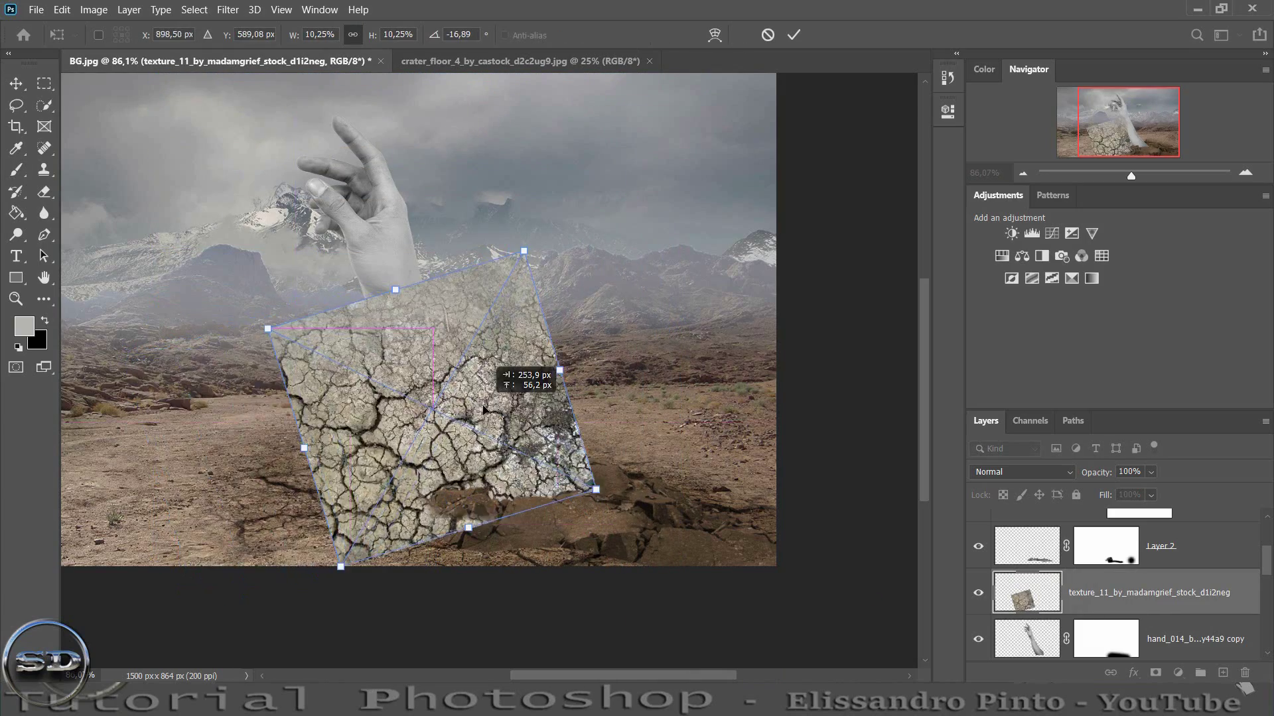
key(Return)
key(b)
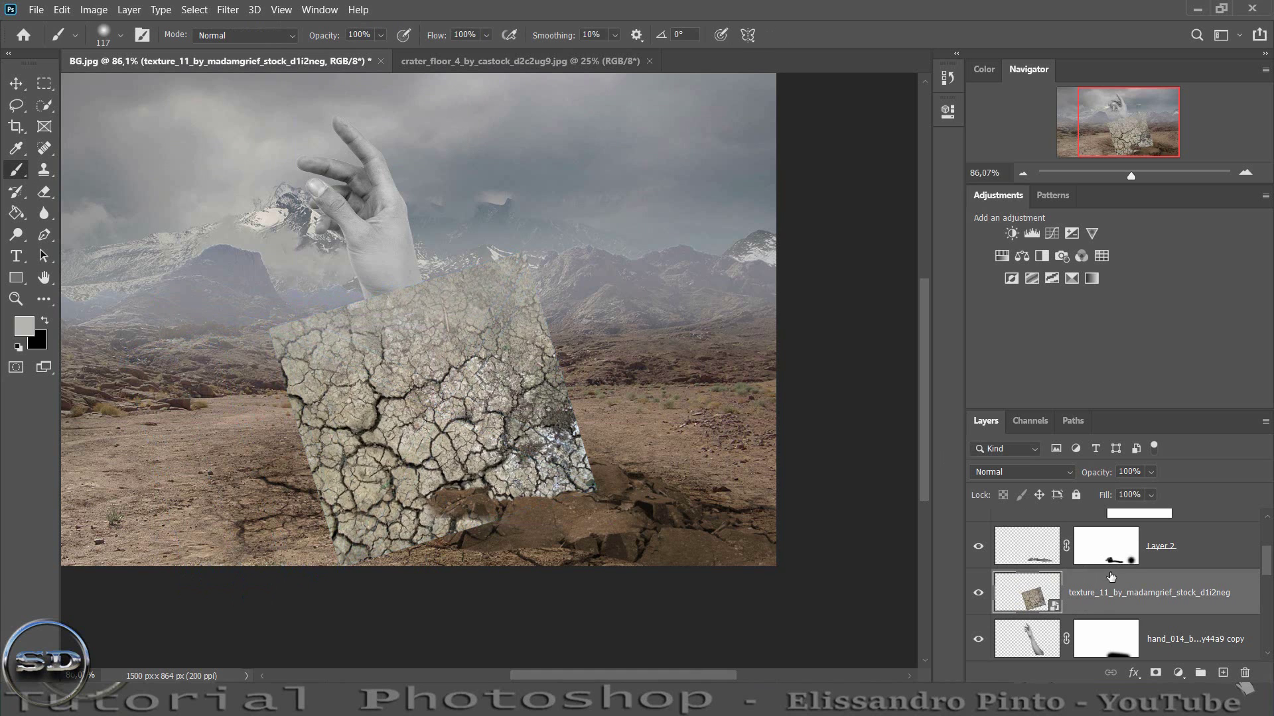
- Clip the texture to the arm in Multiply mode and reshape it to fit the forearm
right_click(1112, 563)
click(992, 357)
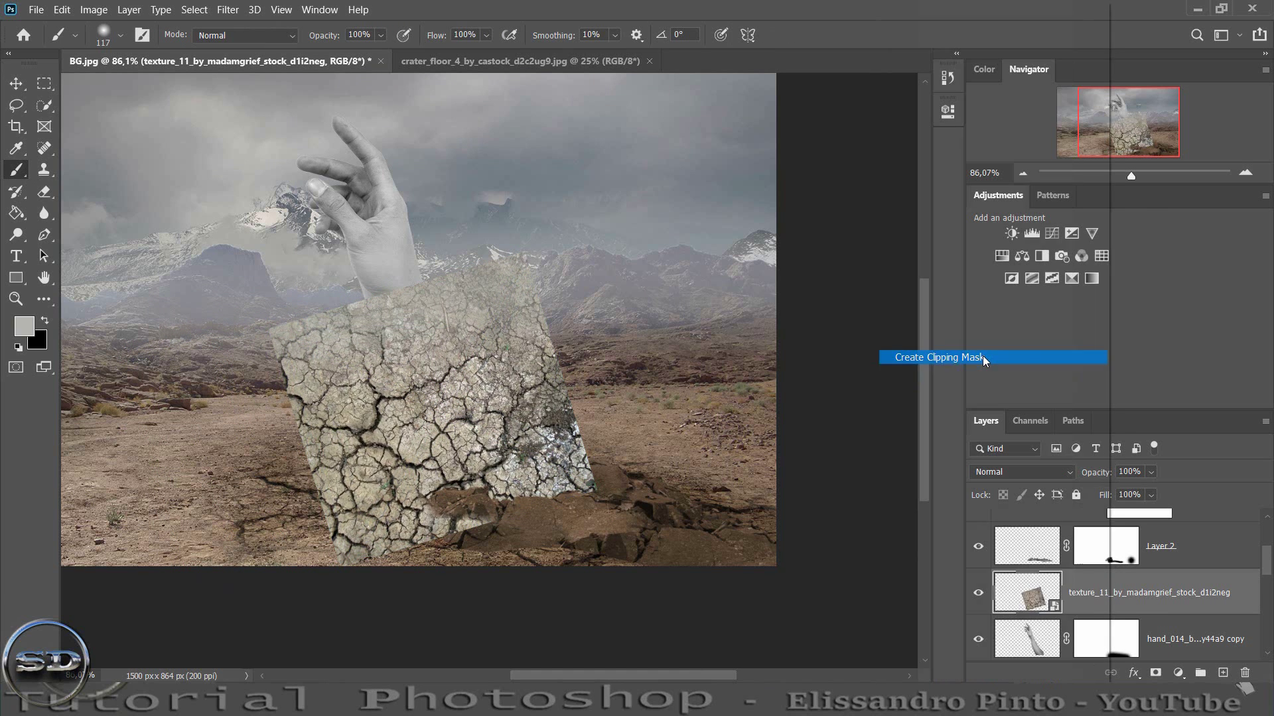
click(1043, 471)
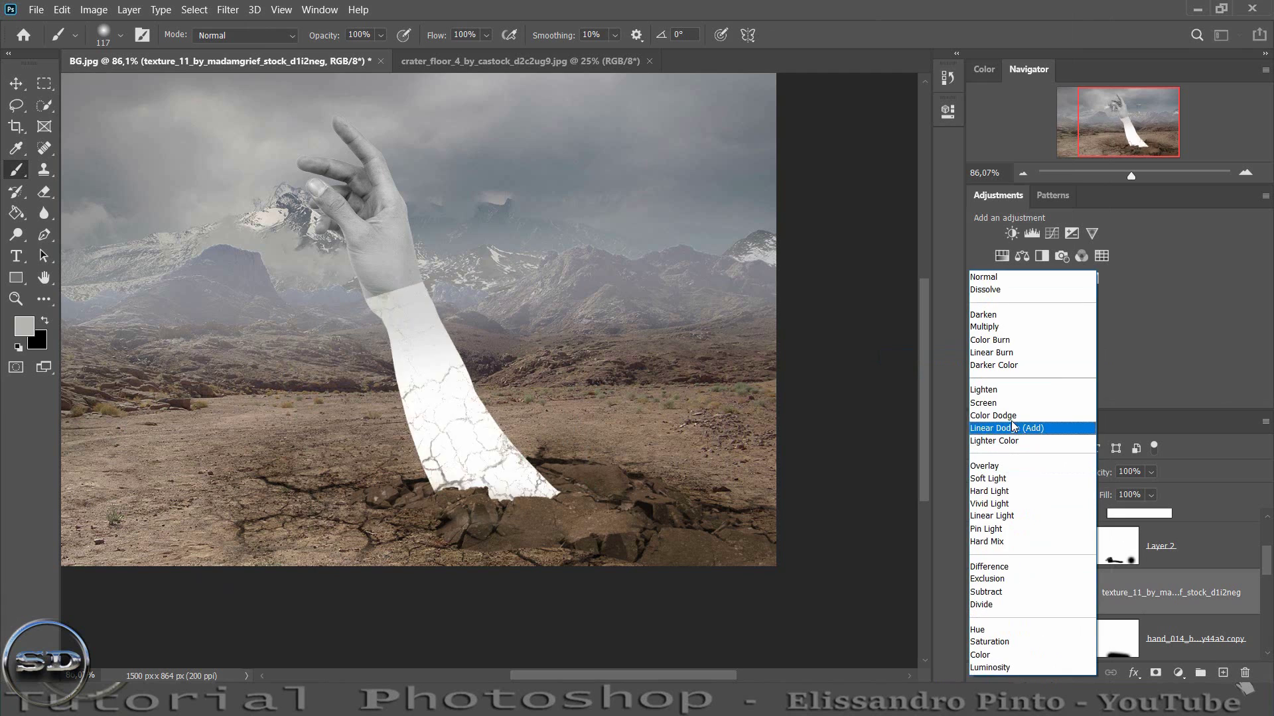
click(991, 332)
key(v)
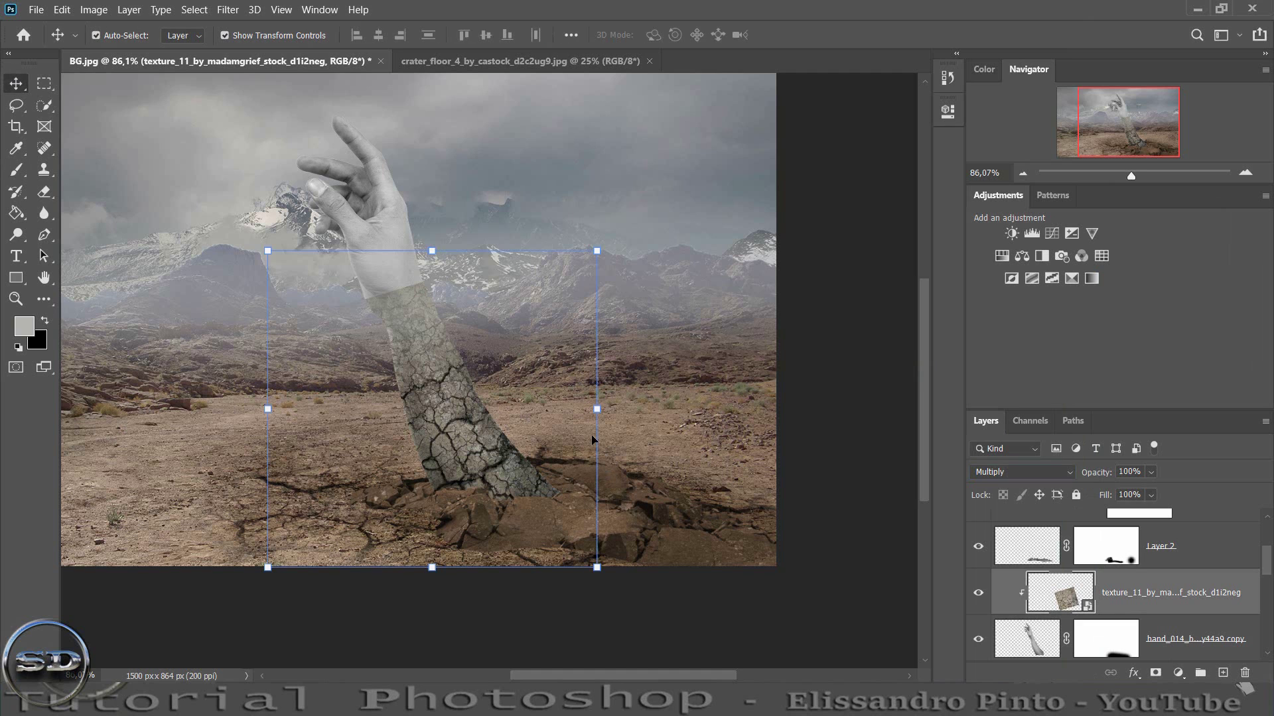
key(ctrl+t)
mouse_move(535, 417)
mouse_down()
mouse_move(588, 517)
mouse_move(581, 504)
mouse_up()
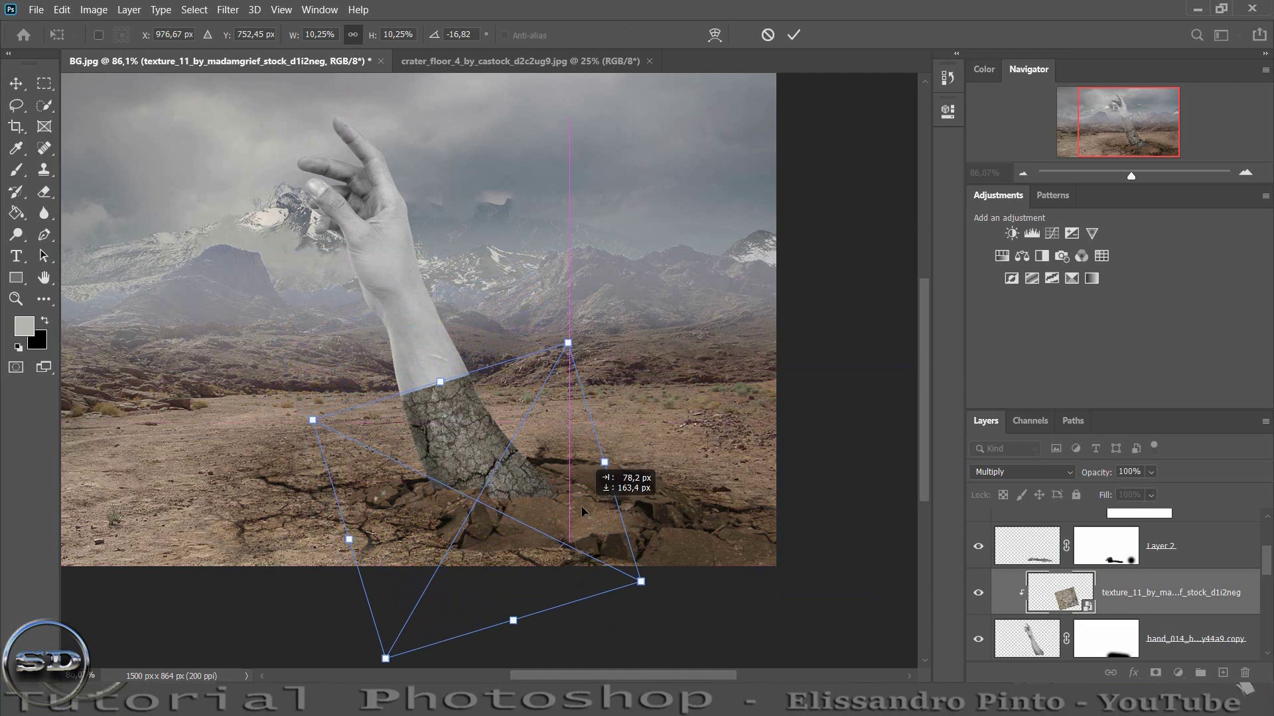
click(795, 37)
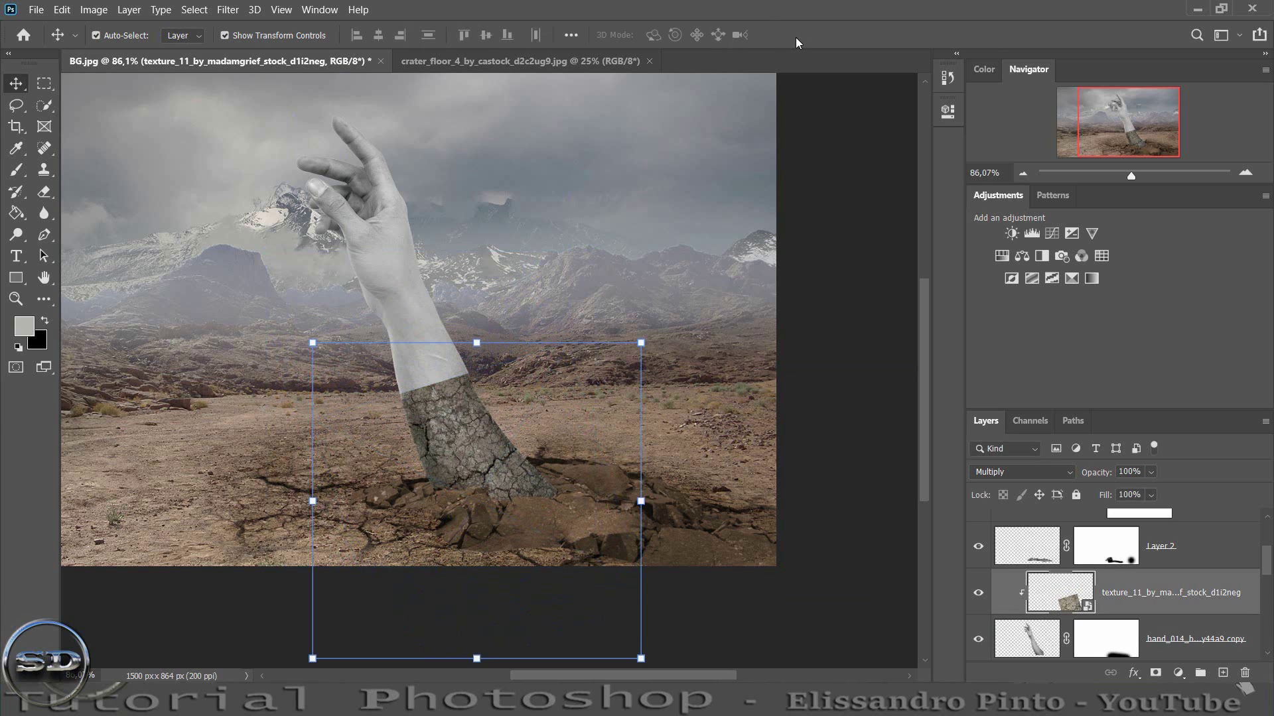
- Add a layer mask and paint out the texture's upper edge in black
click(1155, 672)
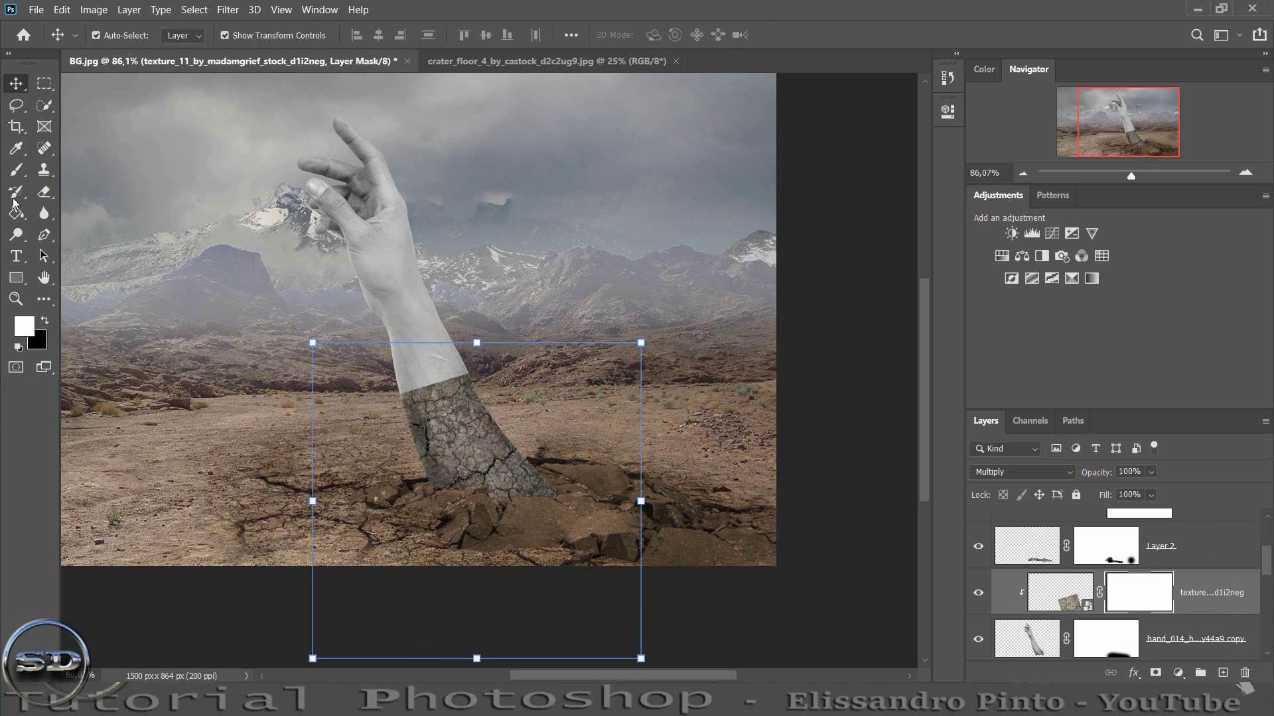
click(17, 169)
click(45, 320)
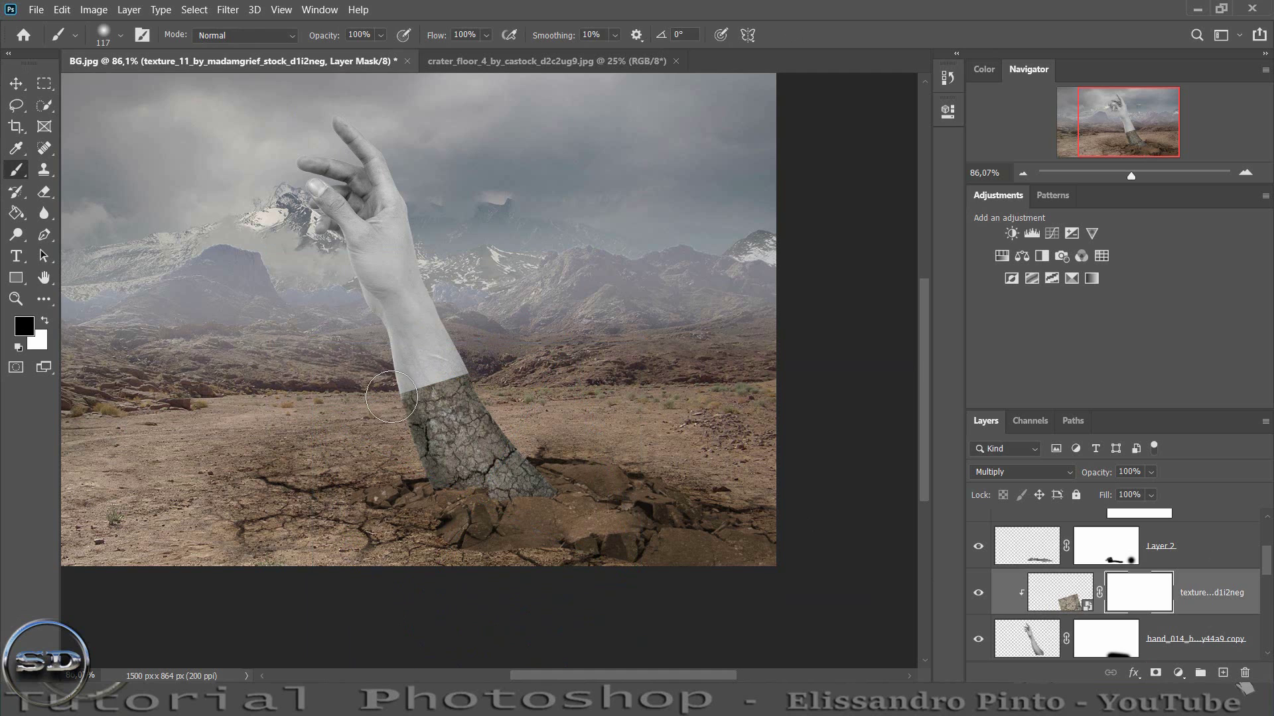
mouse_move(458, 371)
mouse_down()
mouse_move(492, 391)
mouse_move(441, 318)
mouse_up()
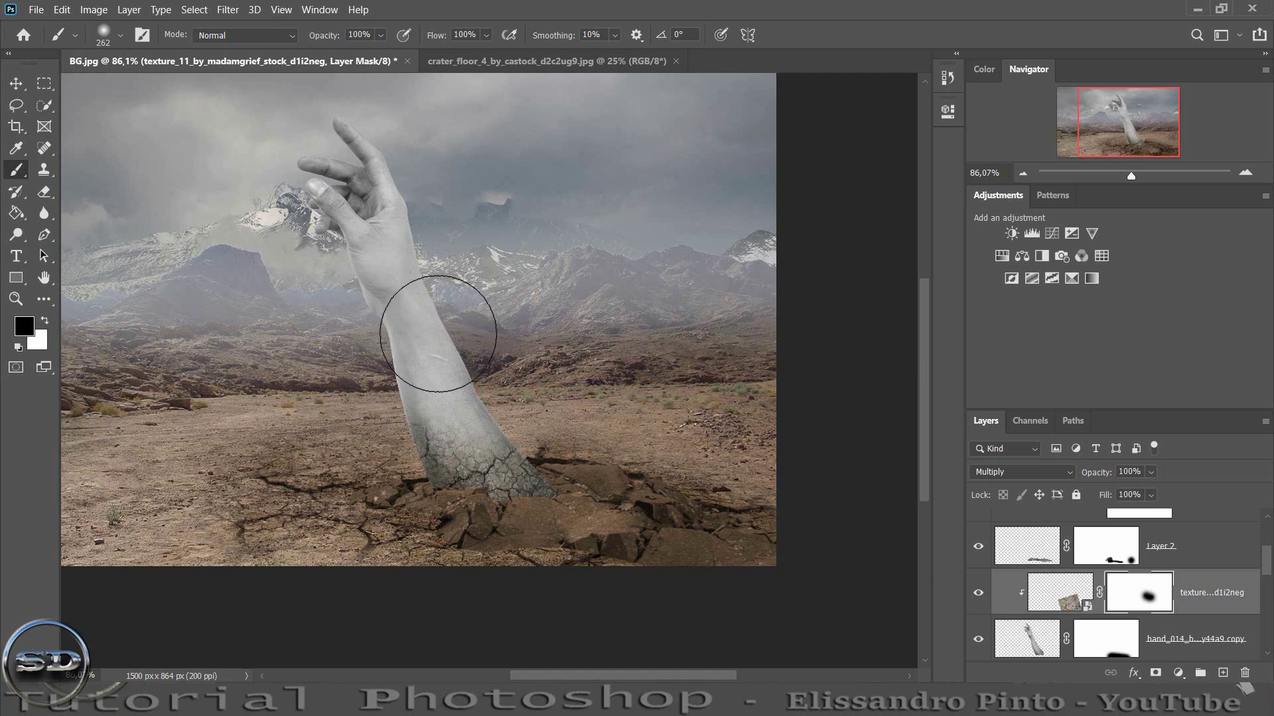
drag(1131, 175, 1135, 177)
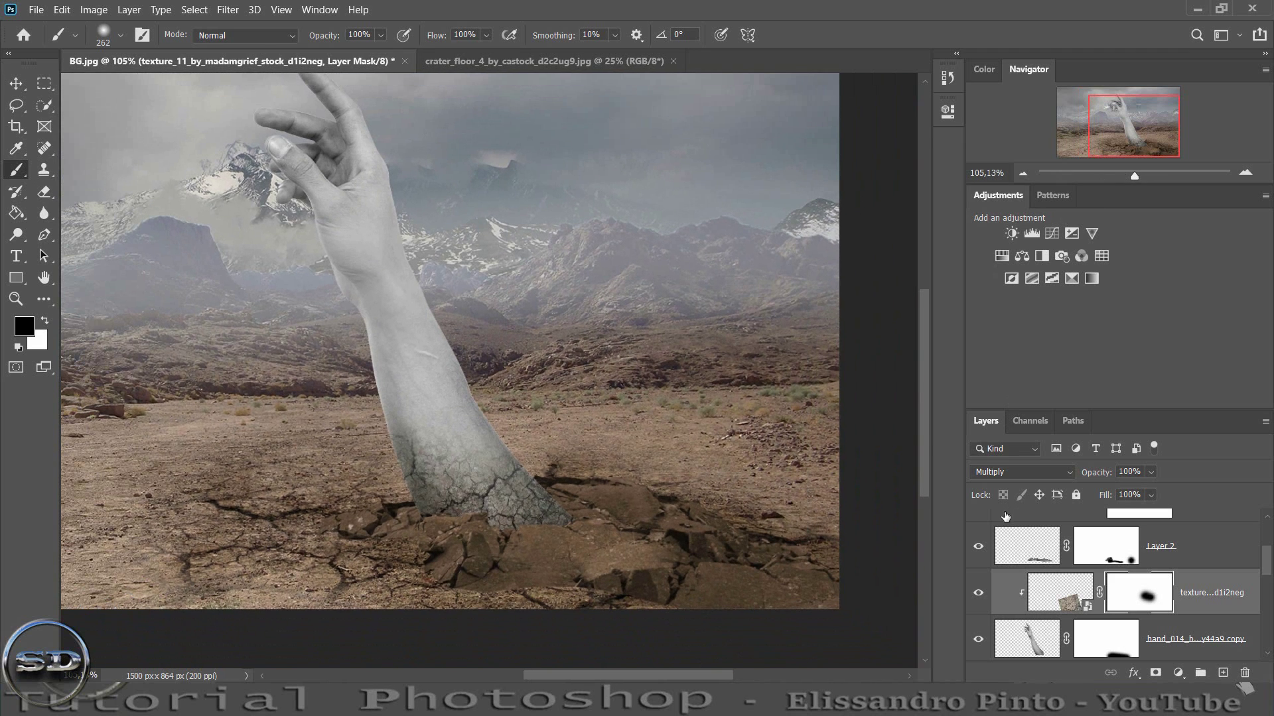
- Place the pedra stone texture and scale it to cover the arm
click(1025, 634)
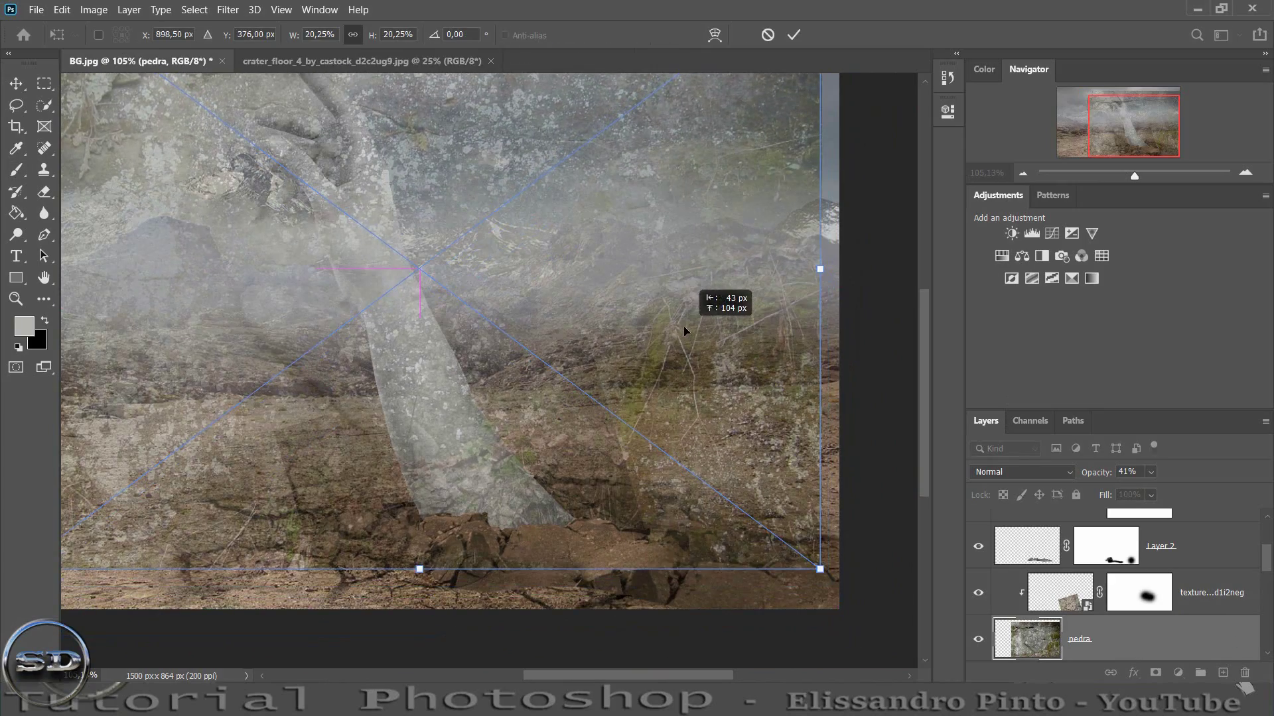
mouse_move(682, 325)
mouse_down()
mouse_move(675, 381)
mouse_move(663, 376)
mouse_up()
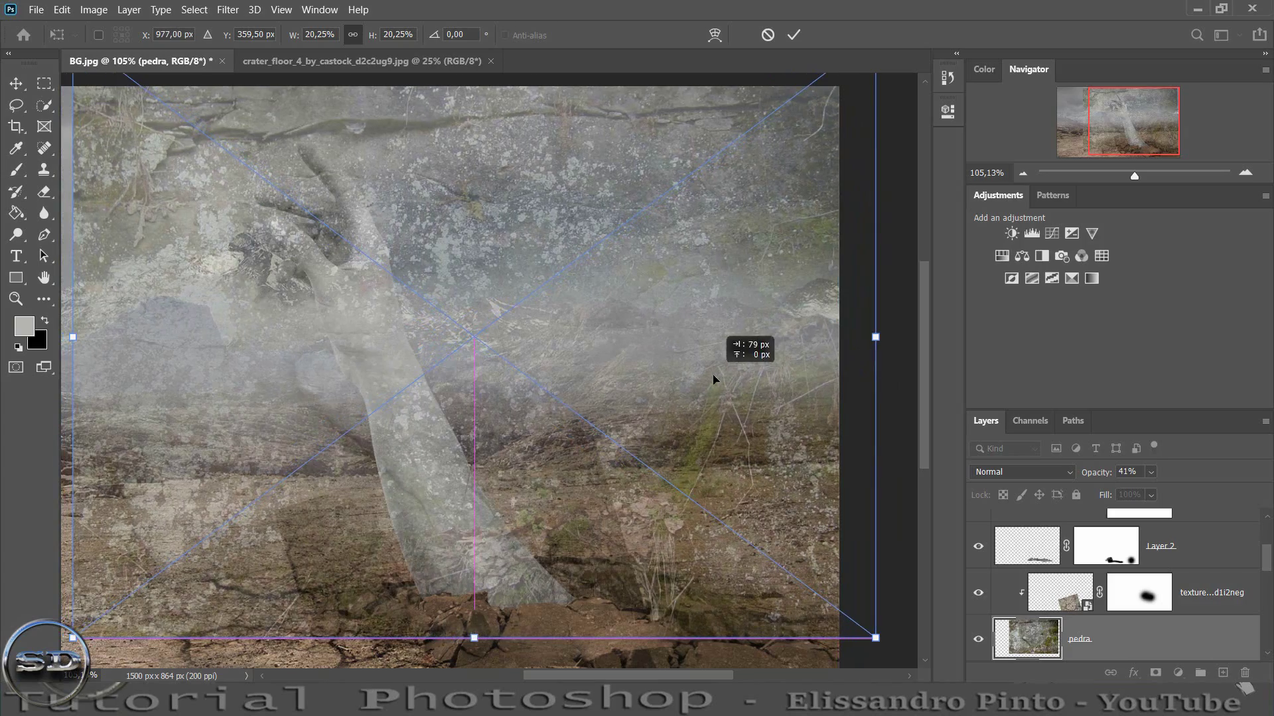
drag(663, 378, 719, 371)
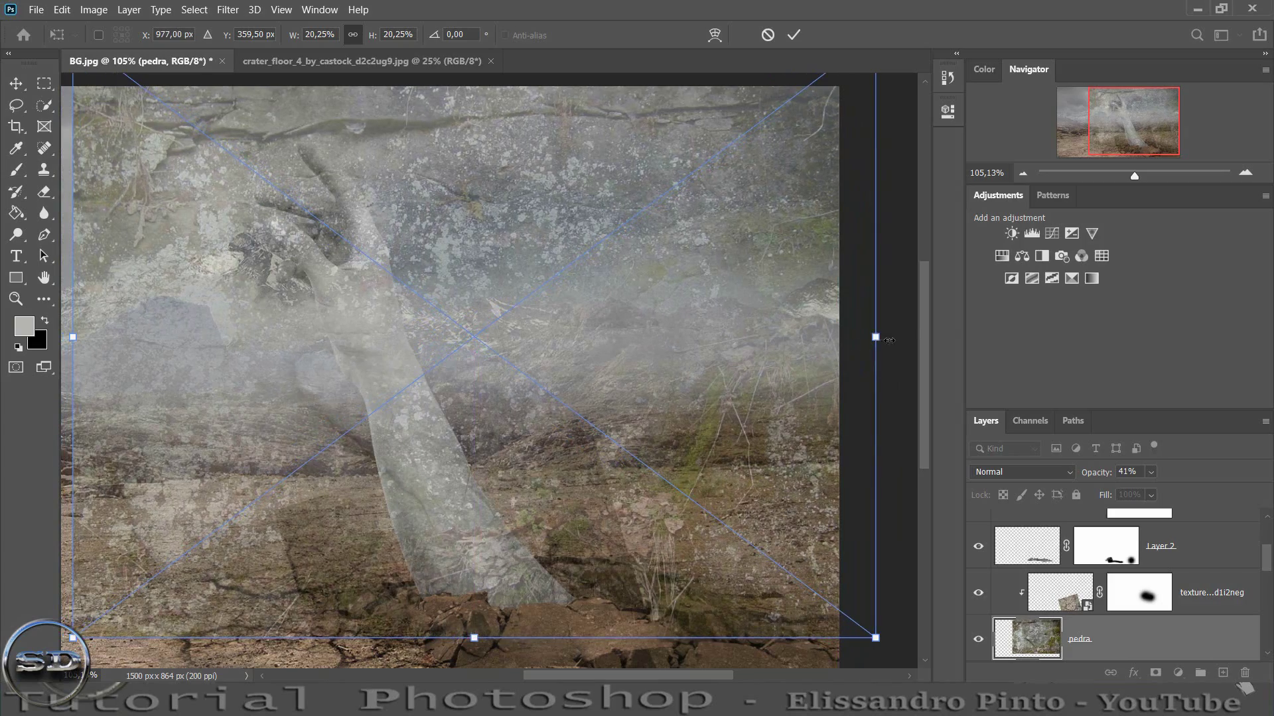
drag(889, 340, 1061, 341)
drag(615, 331, 696, 356)
click(794, 32)
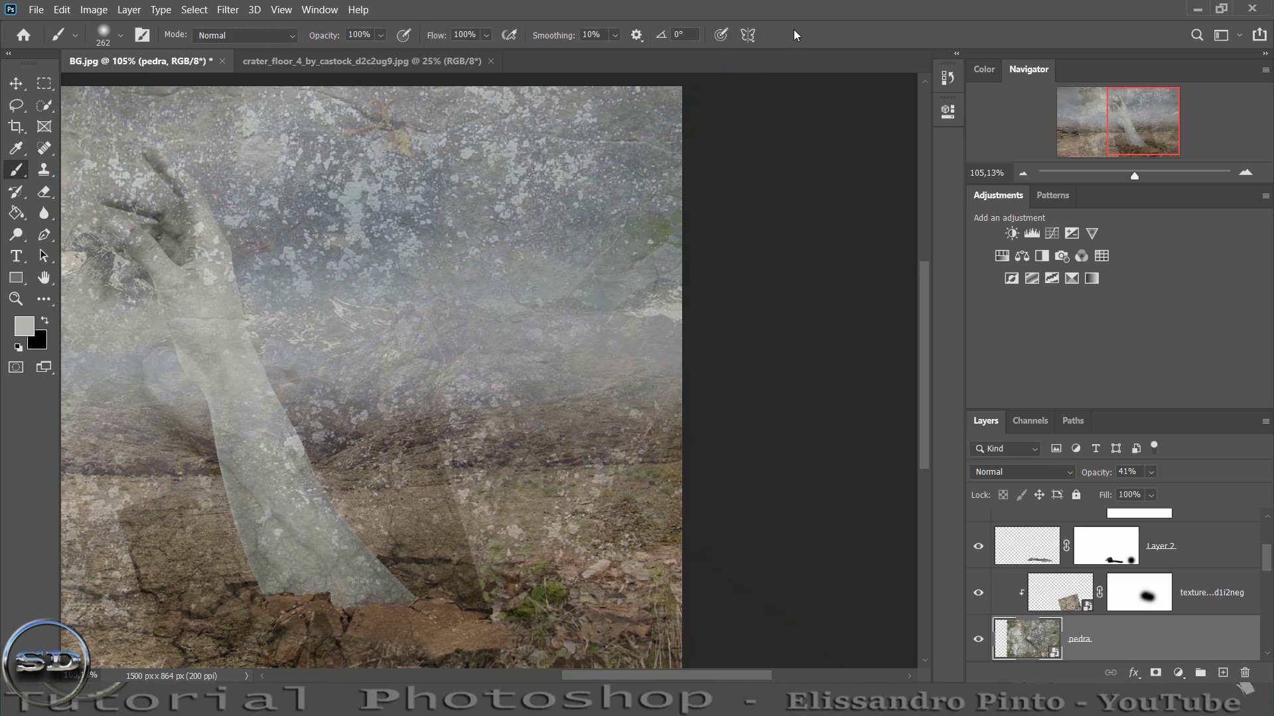
- Clip the stone texture to the arm in Multiply mode at 62% opacity
right_click(1148, 652)
click(1013, 359)
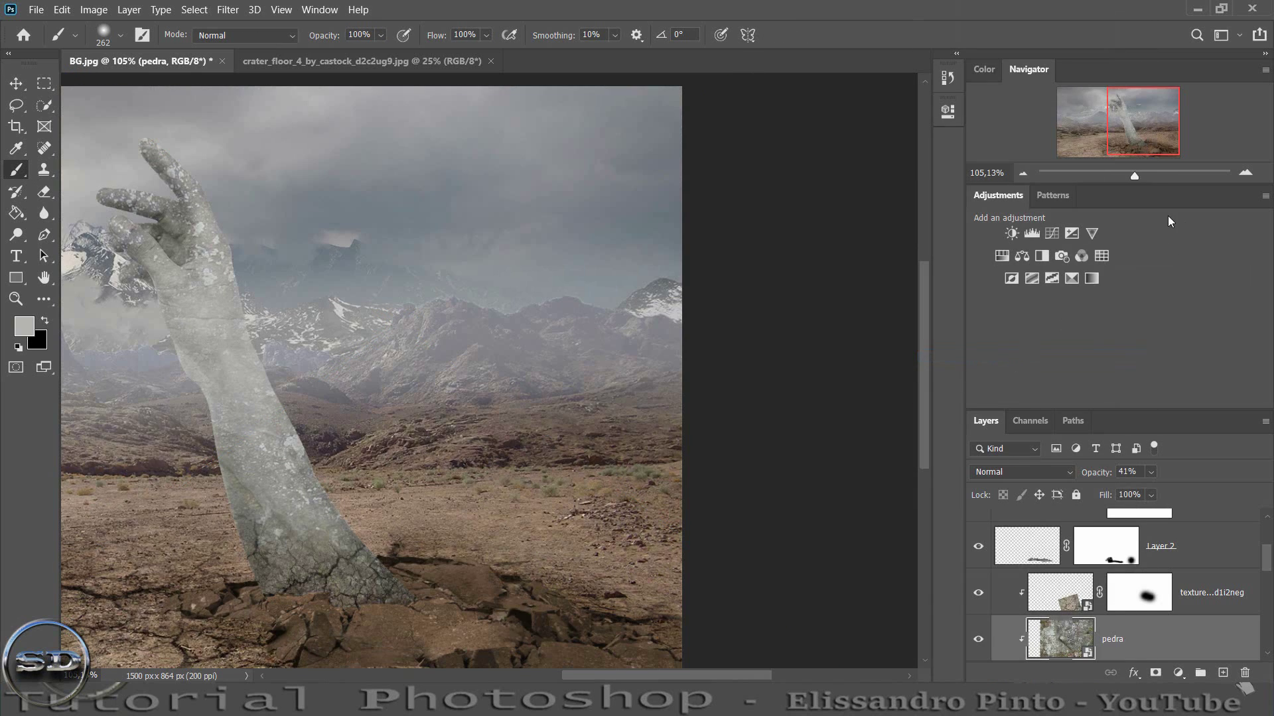
drag(1142, 134, 1127, 125)
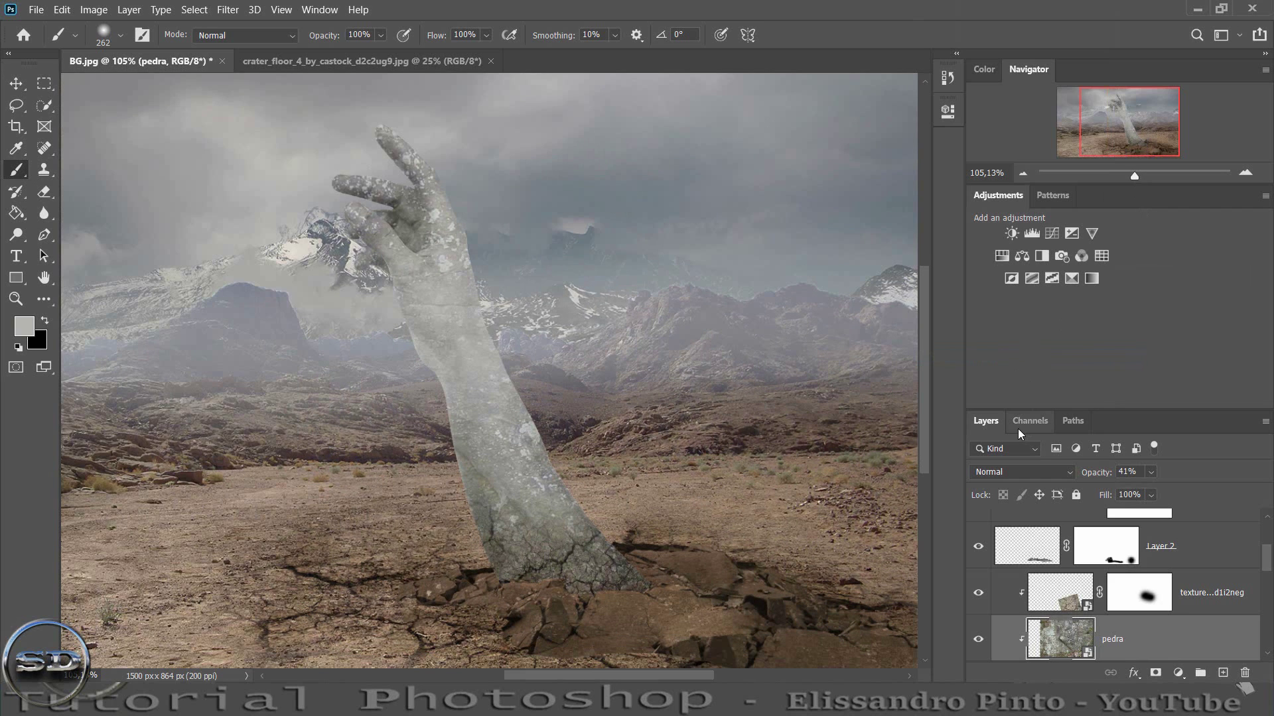
click(1024, 476)
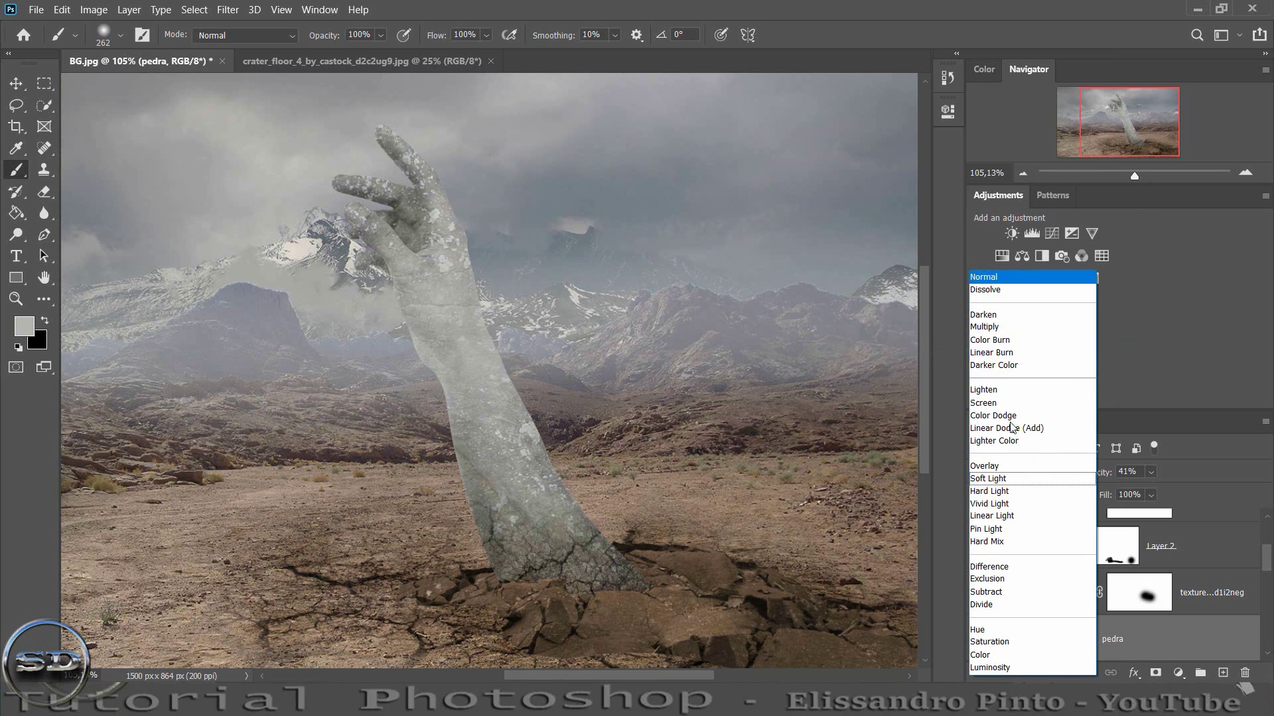
click(985, 328)
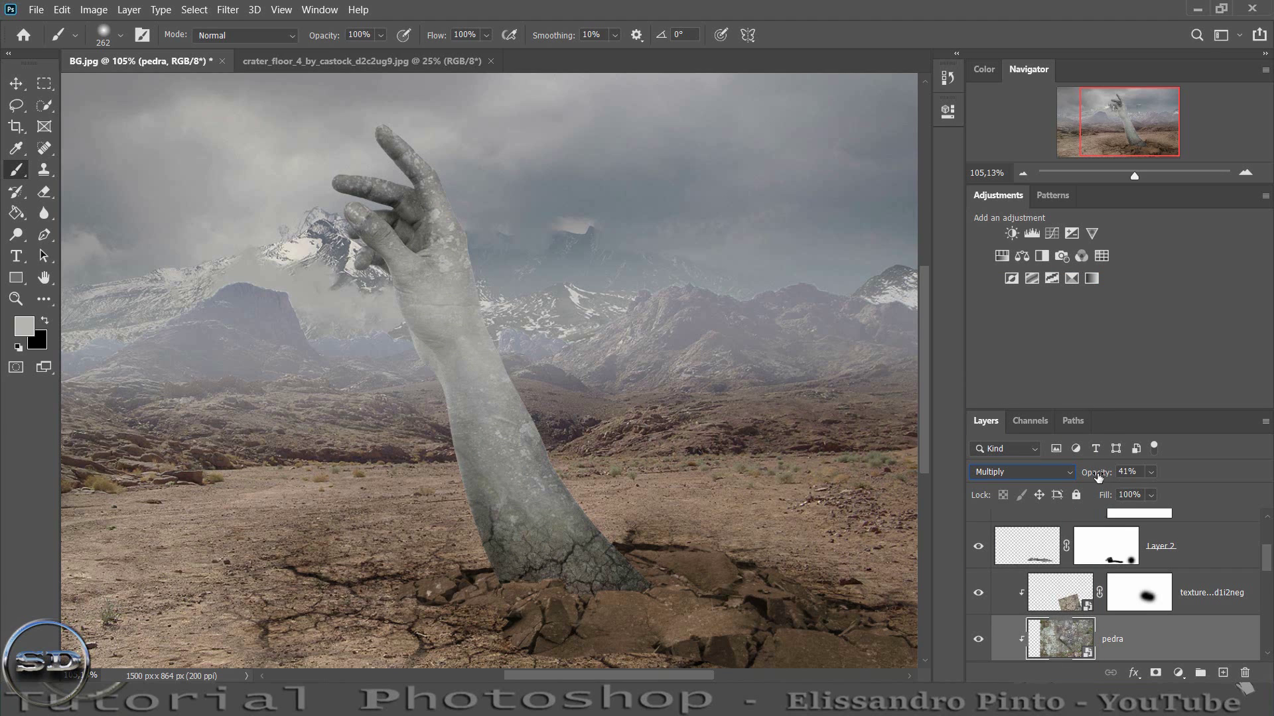
drag(1097, 475, 1116, 479)
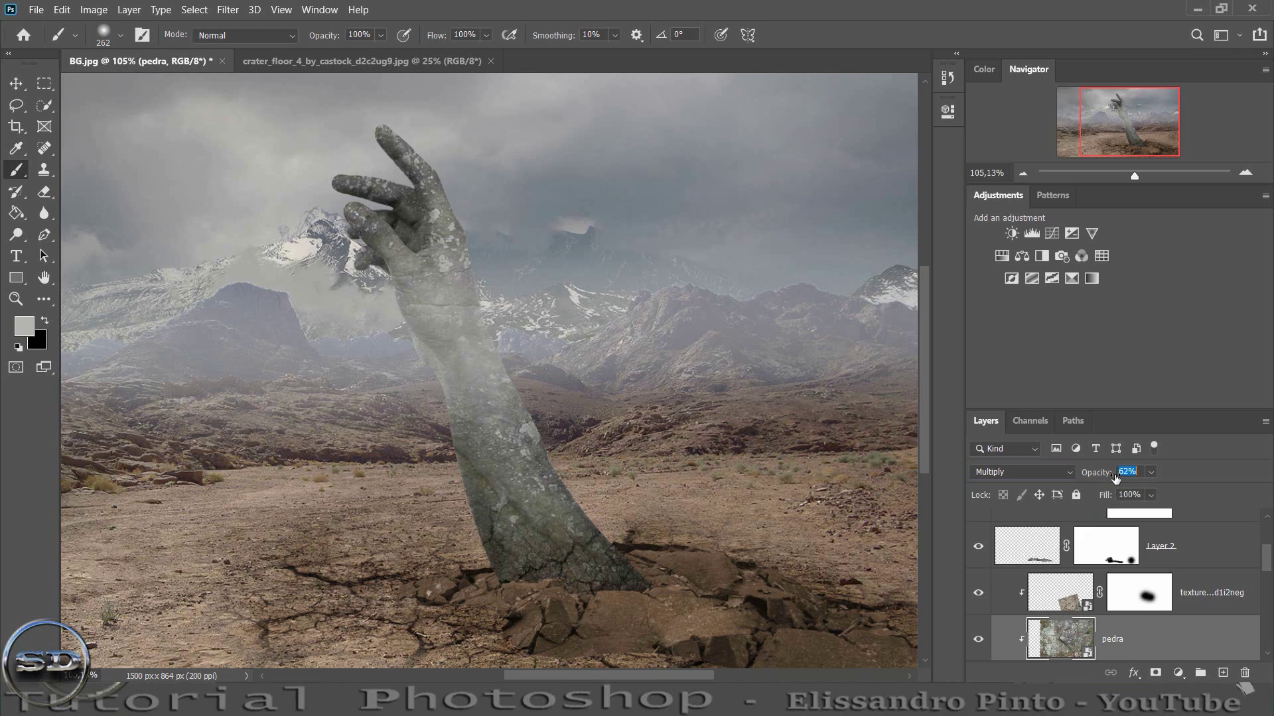
- Add a mask to the stone layer and paint black over the arm's base
click(1155, 673)
key(d)
key(x)
click(559, 575)
drag(559, 575, 511, 584)
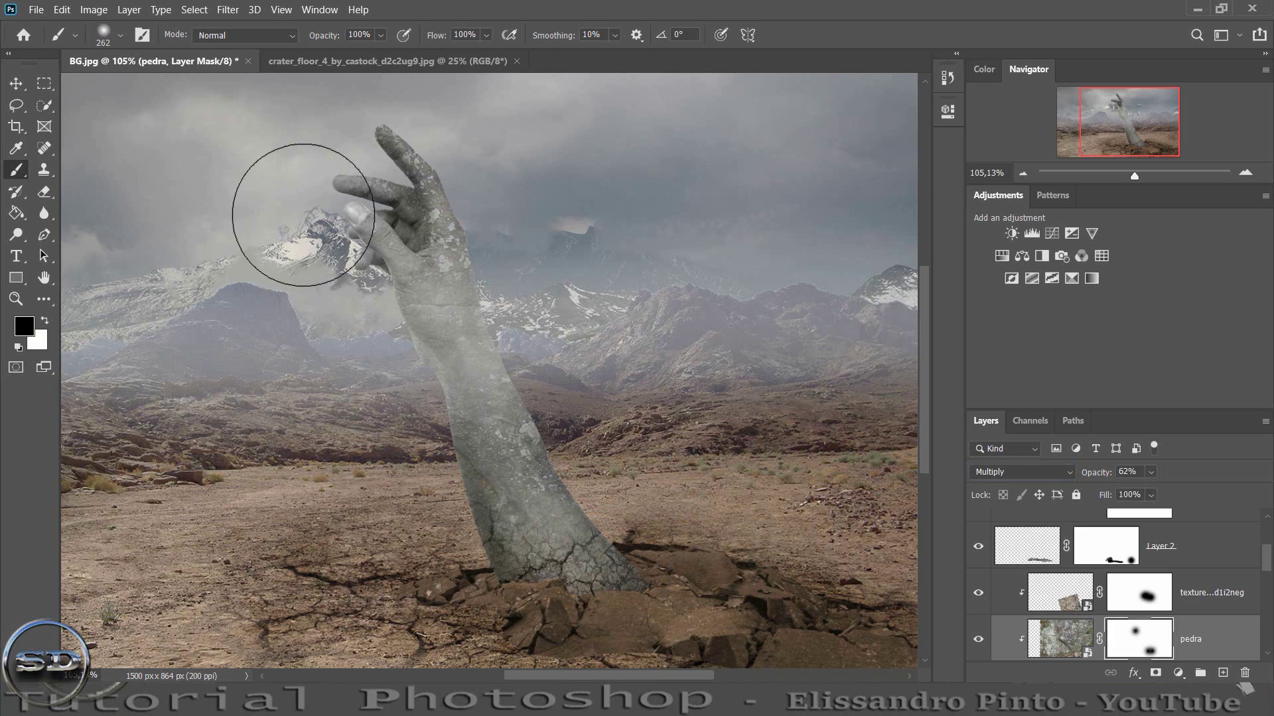
- Select the dark_weather backdrop layer with the Move tool
scroll(1022, 543, down, 3)
scroll(1022, 544, down, 3)
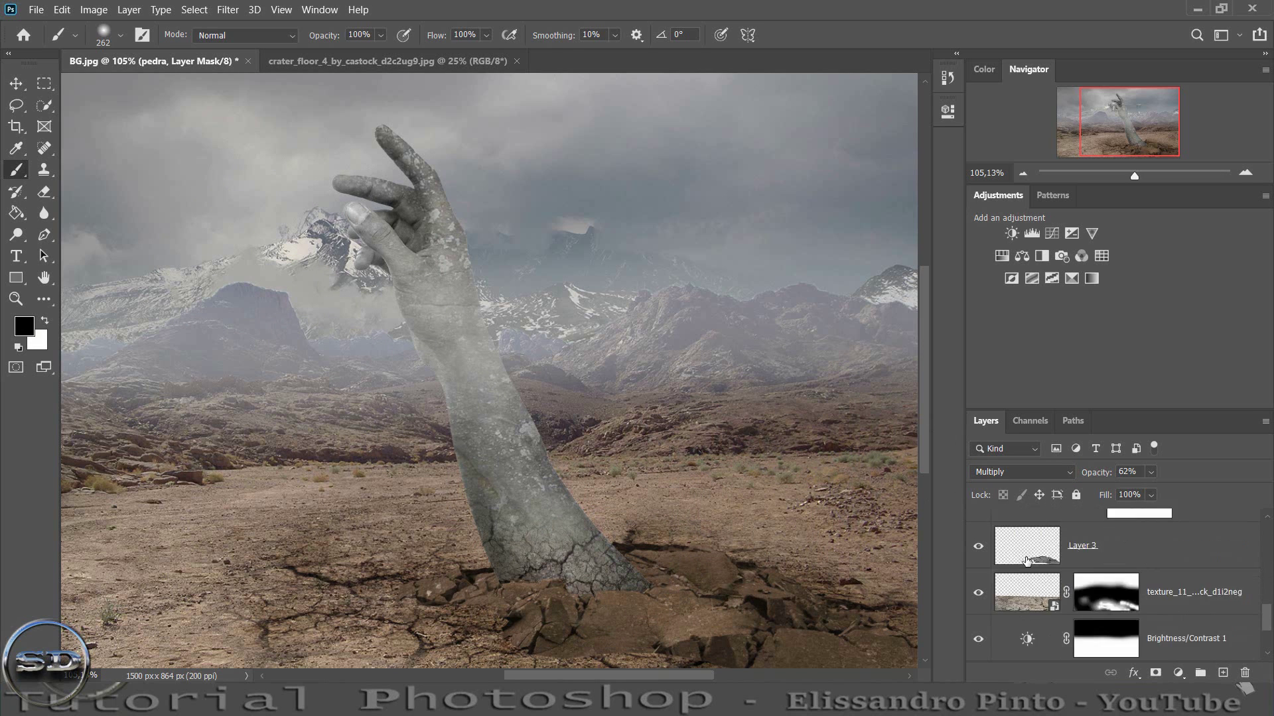
scroll(1023, 550, down, 3)
scroll(1025, 553, down, 3)
scroll(1026, 560, down, 3)
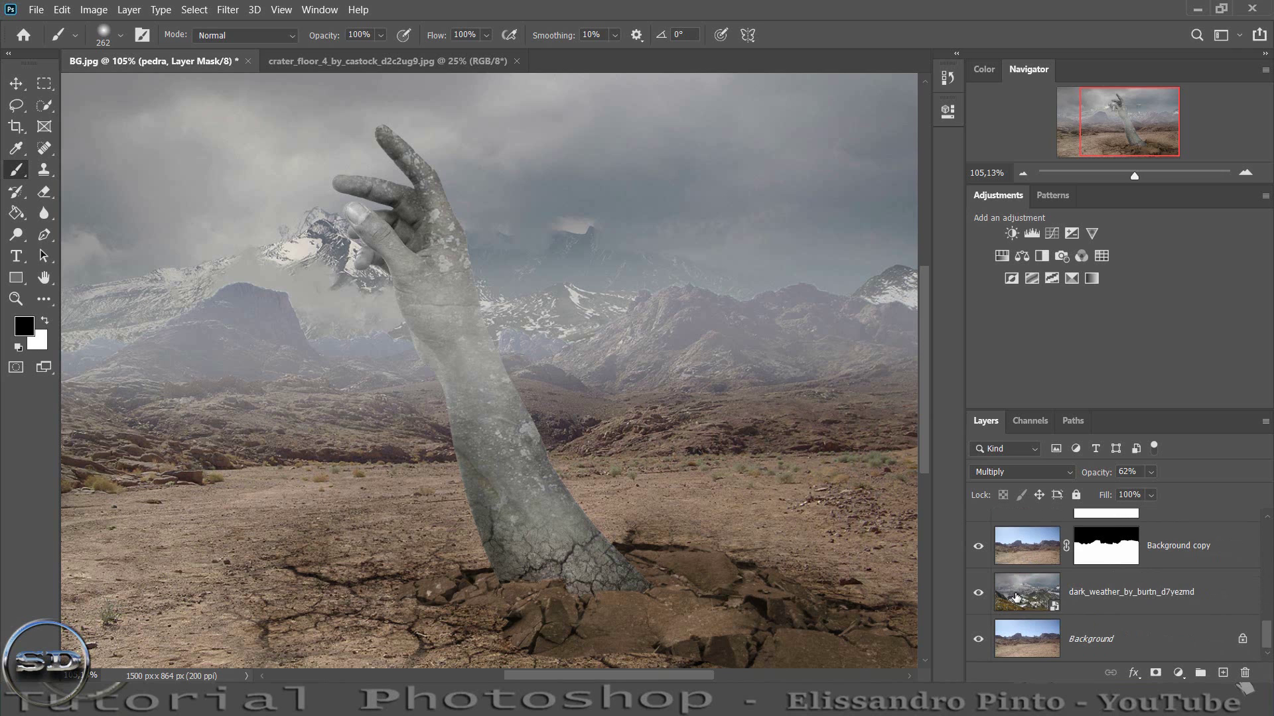
click(1017, 596)
click(16, 82)
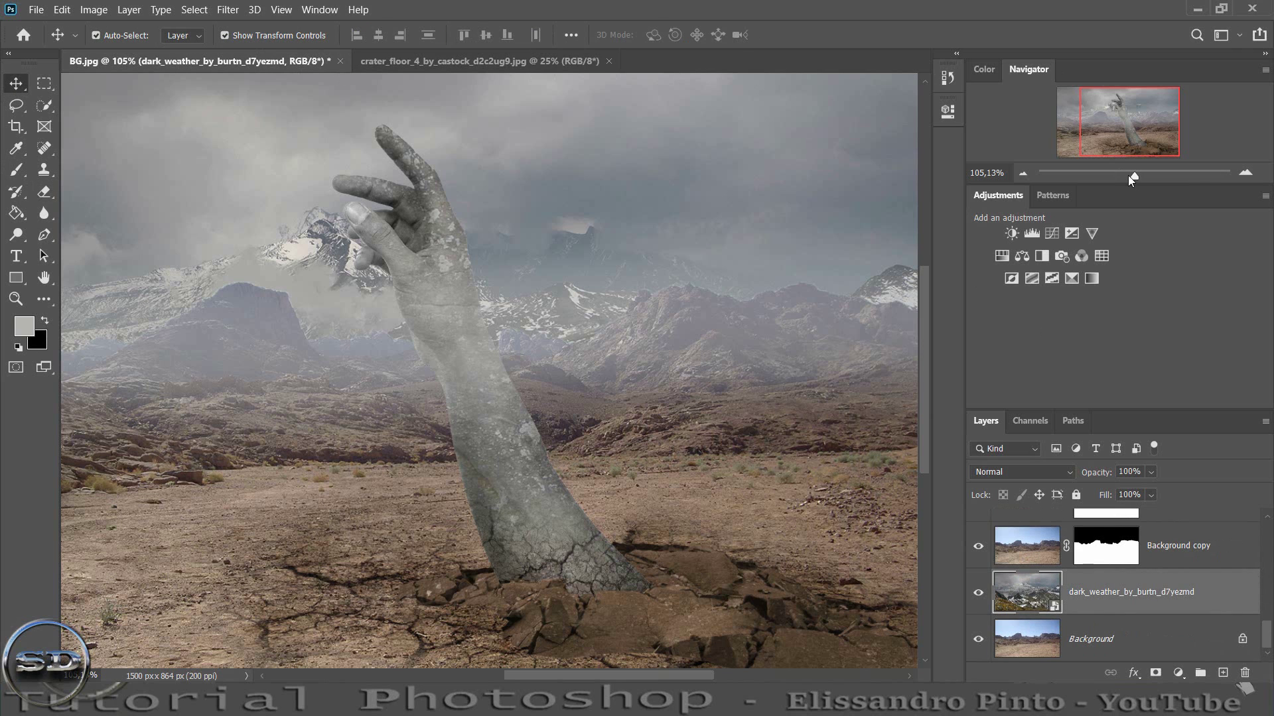
- Scale up the dark_weather backdrop, shift it lower left, and commit the transform
key(ctrl+0)
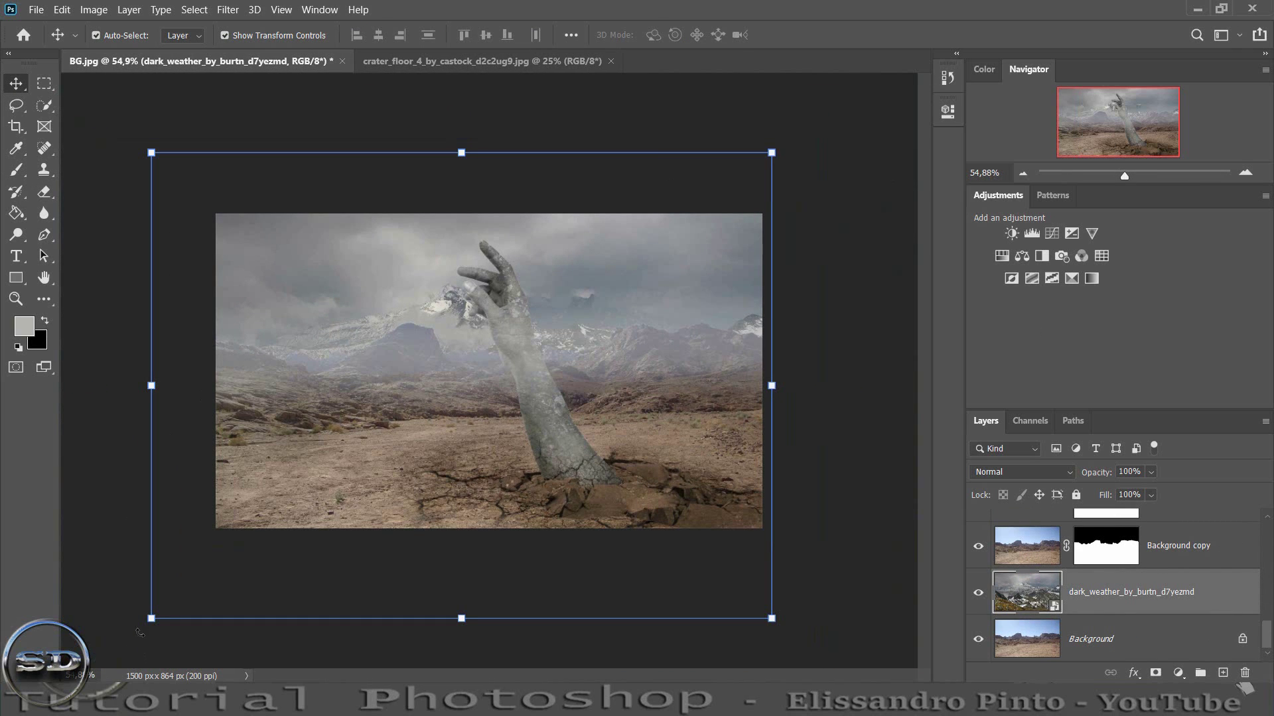
mouse_move(152, 620)
mouse_down()
mouse_move(208, 554)
mouse_move(225, 581)
mouse_up()
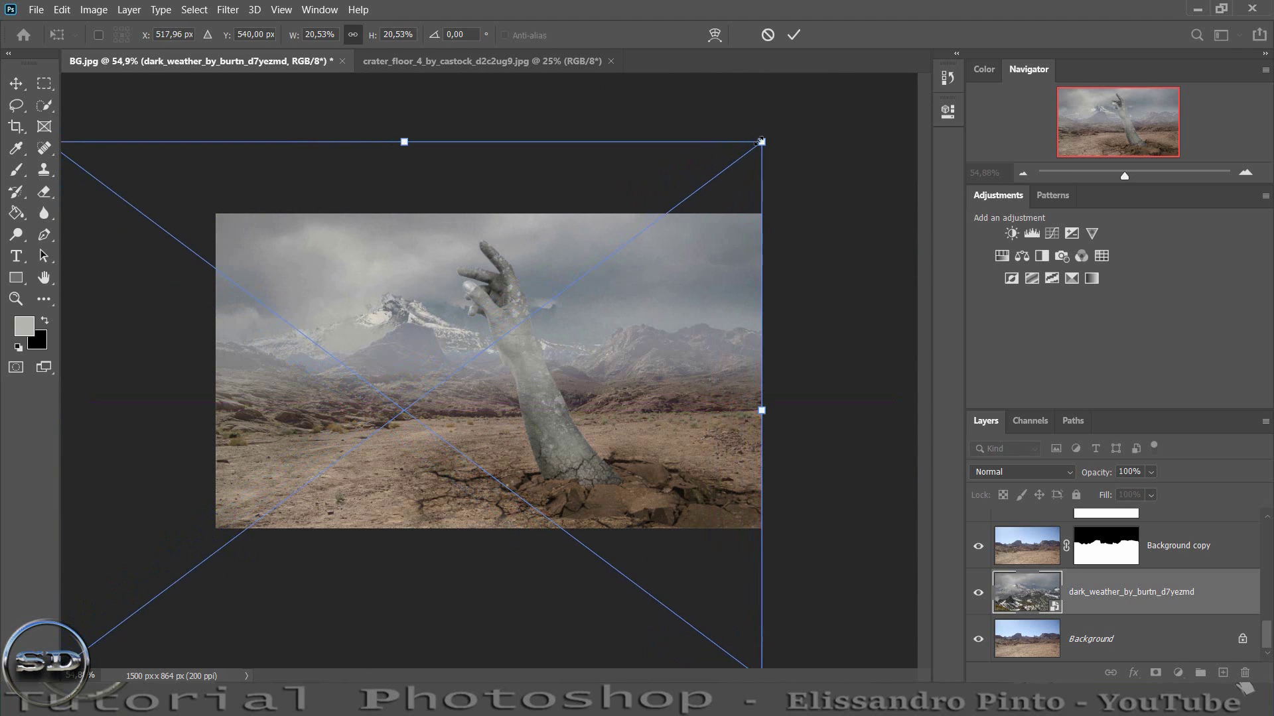
drag(760, 141, 856, 73)
mouse_move(802, 218)
mouse_down()
mouse_move(749, 307)
mouse_move(707, 283)
mouse_up()
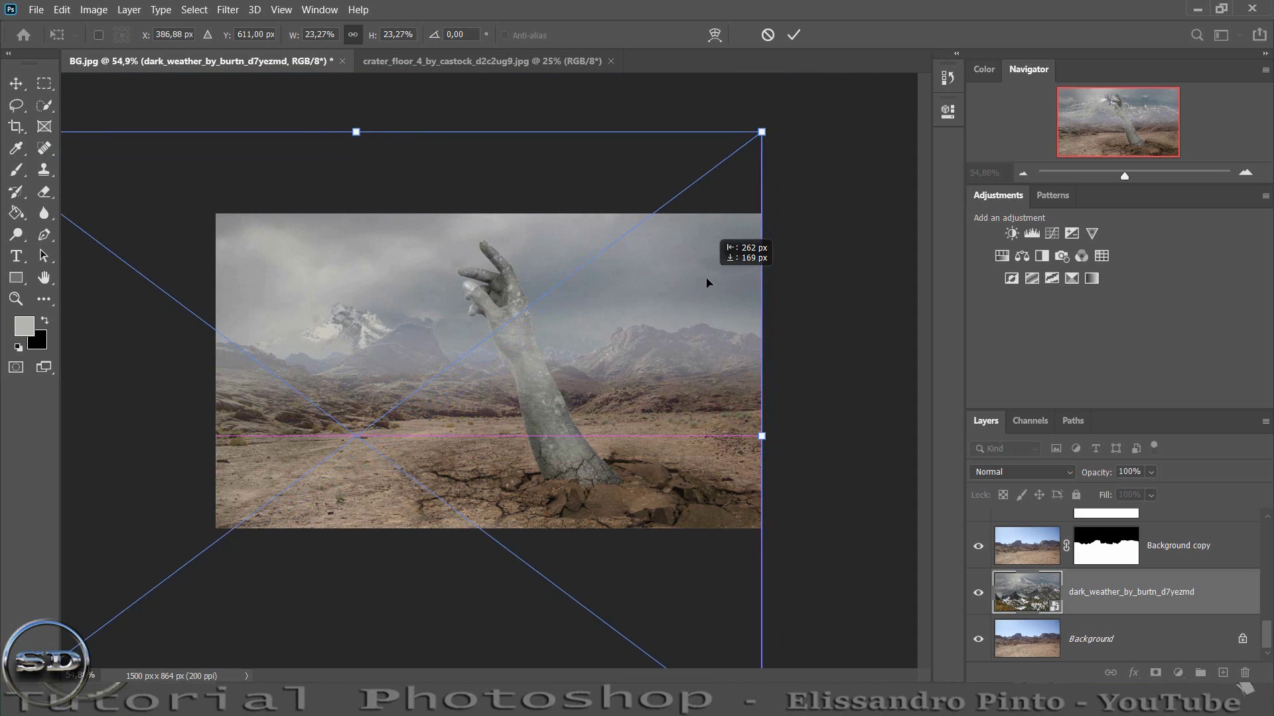
click(795, 35)
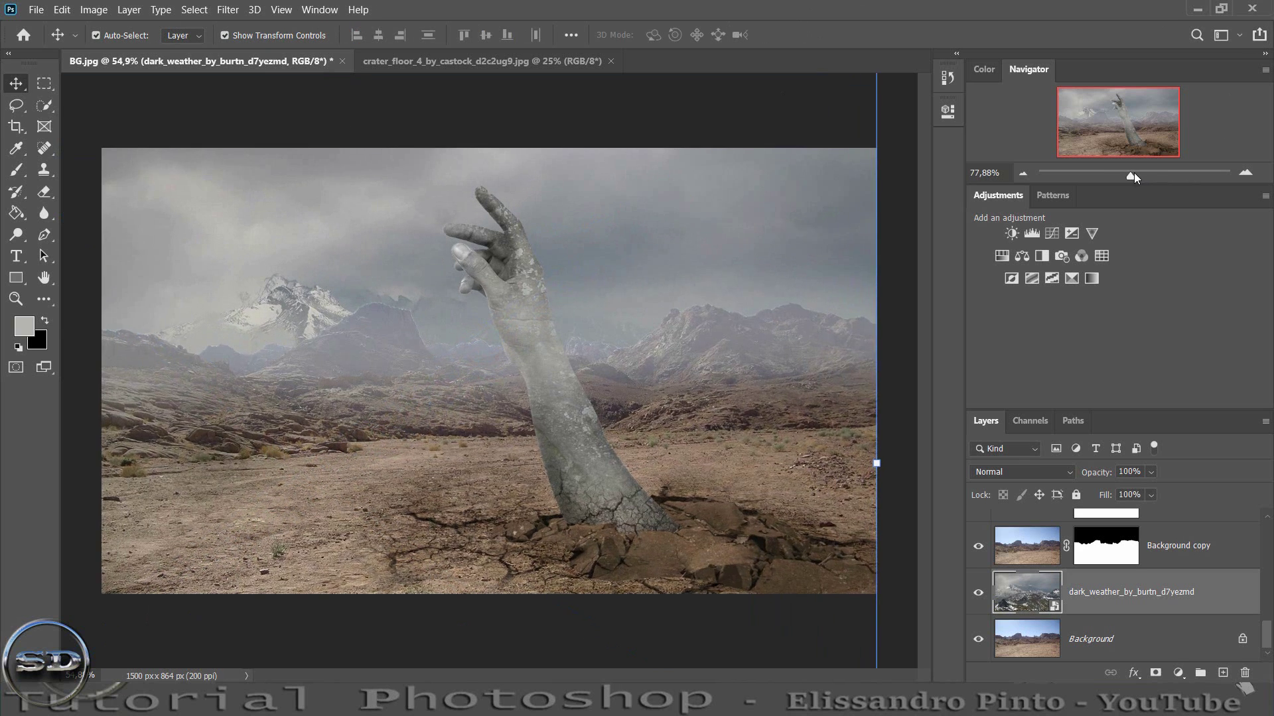
drag(1127, 176, 1140, 174)
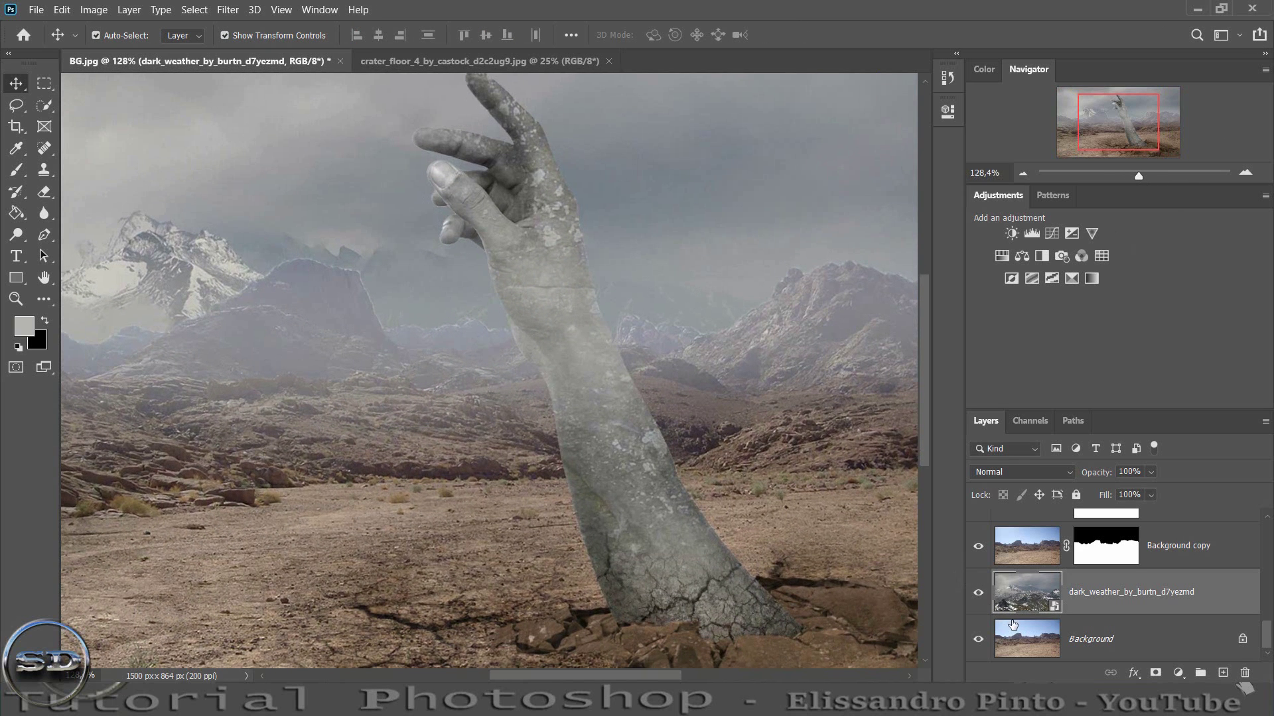
- Add a Hue/Saturation adjustment to the arm, colorized and shifted from green to brown
scroll(1015, 617, up, 2)
scroll(1016, 611, up, 2)
scroll(1016, 612, up, 2)
scroll(1016, 611, up, 1)
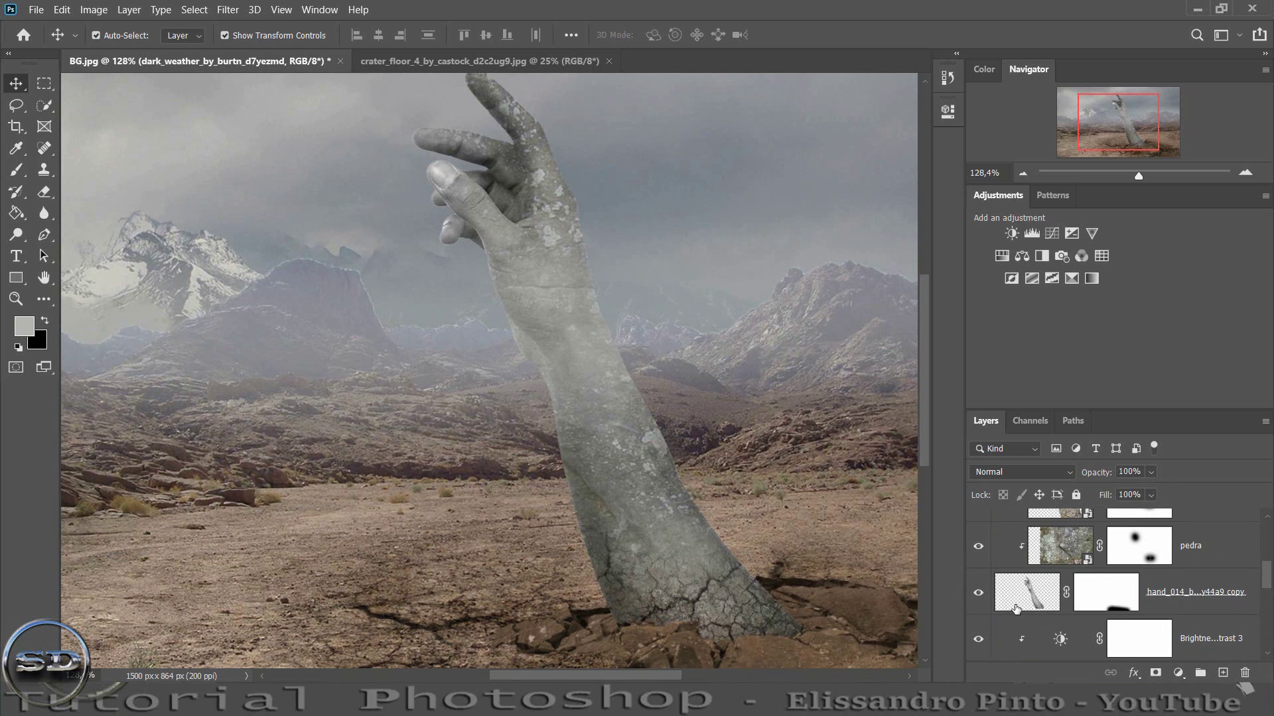
click(1025, 605)
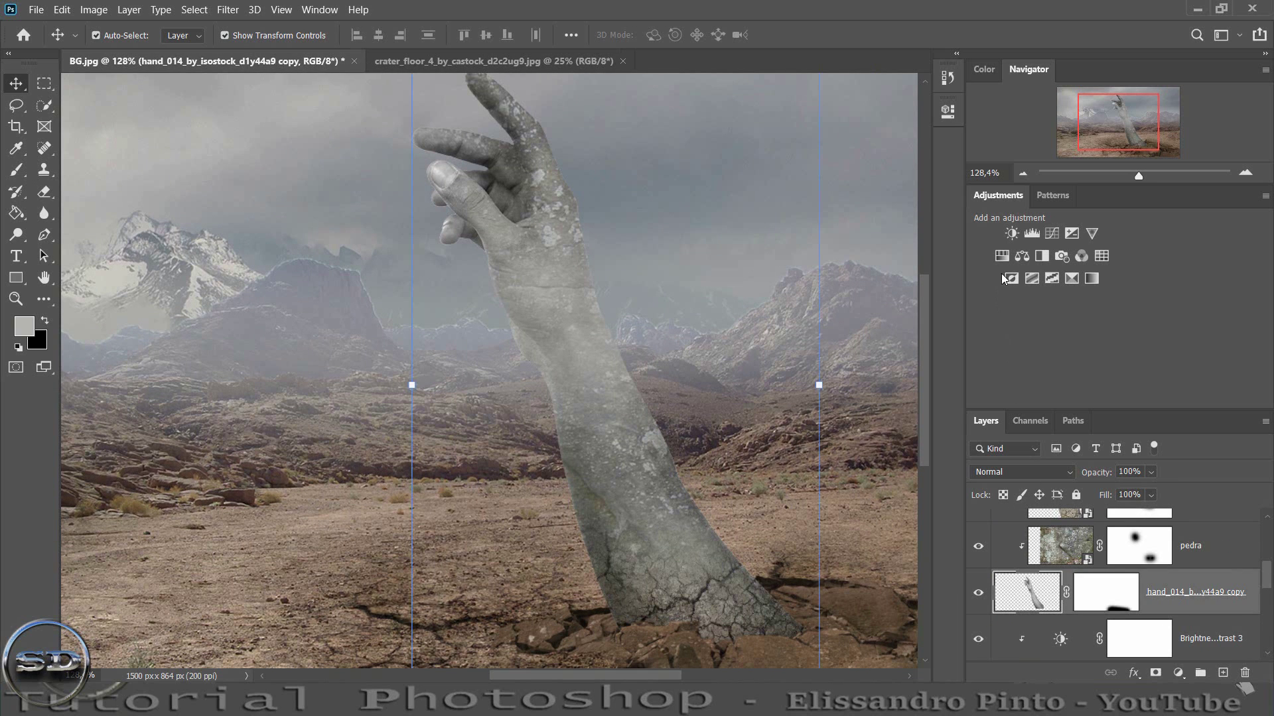
click(1002, 256)
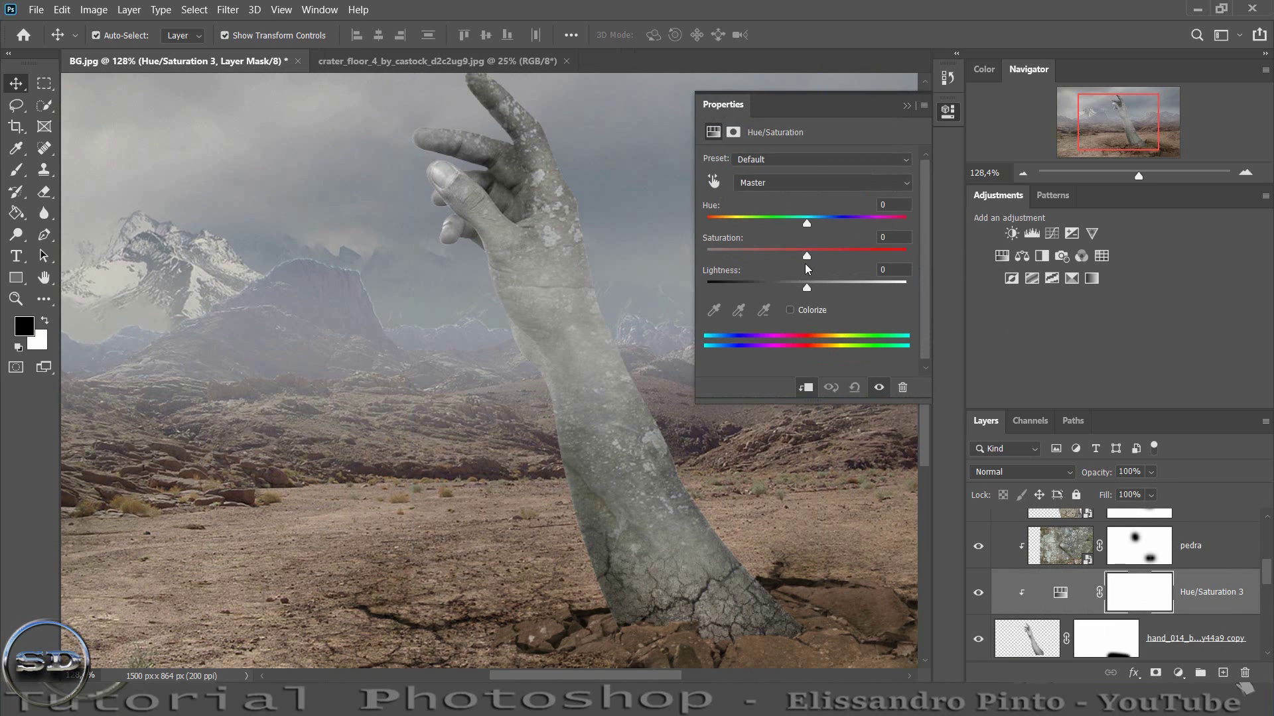
click(790, 310)
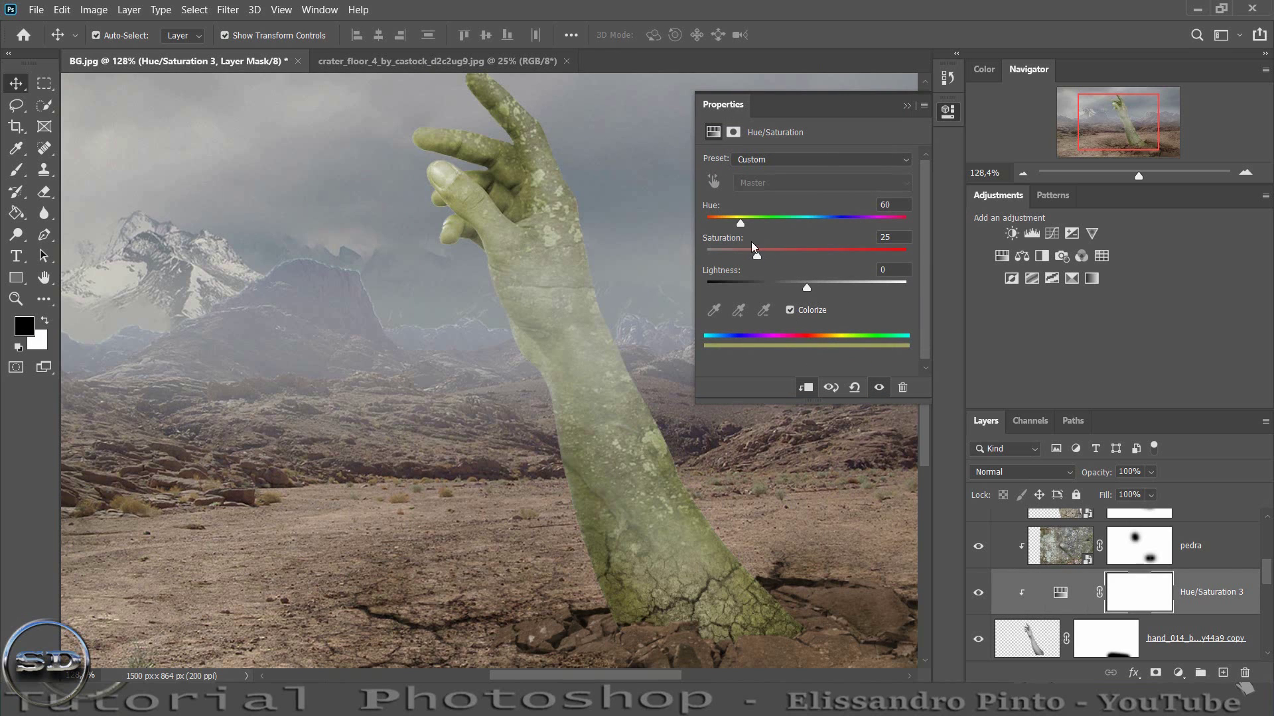
drag(742, 224, 721, 223)
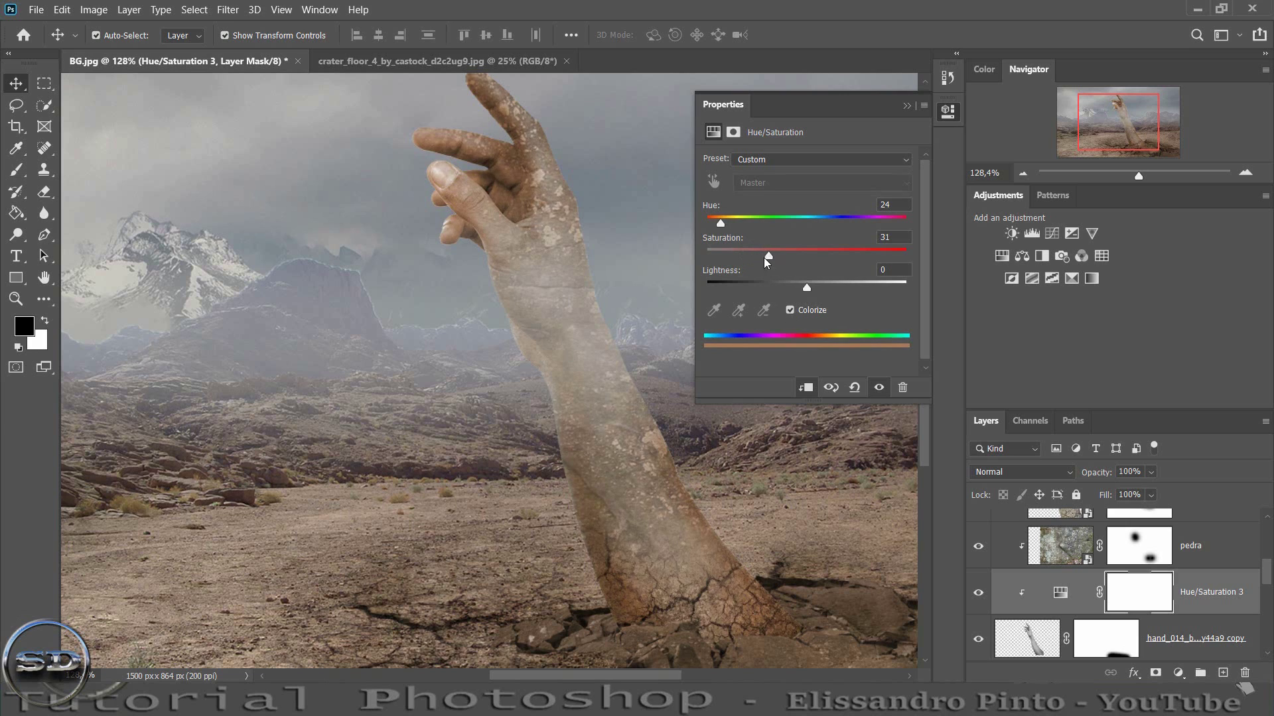
click(906, 106)
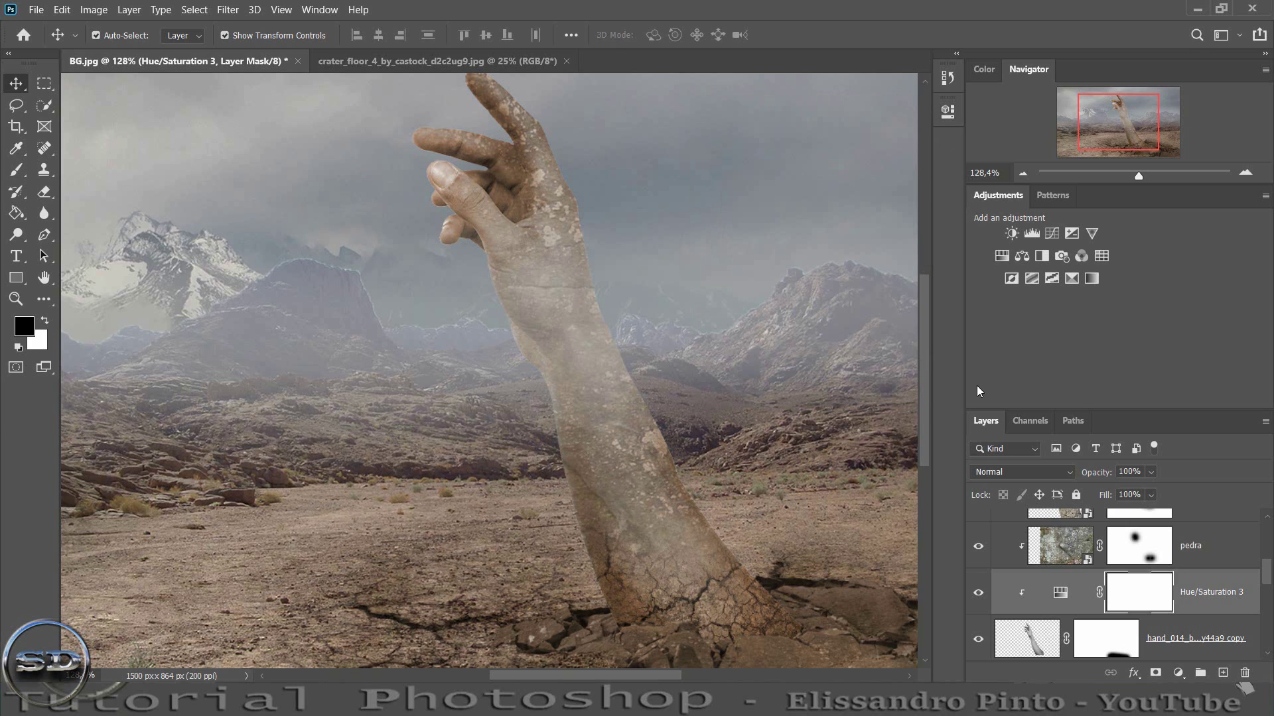
- Add a Brightness/Contrast adjustment darkening the arm to brightness -30
click(1053, 631)
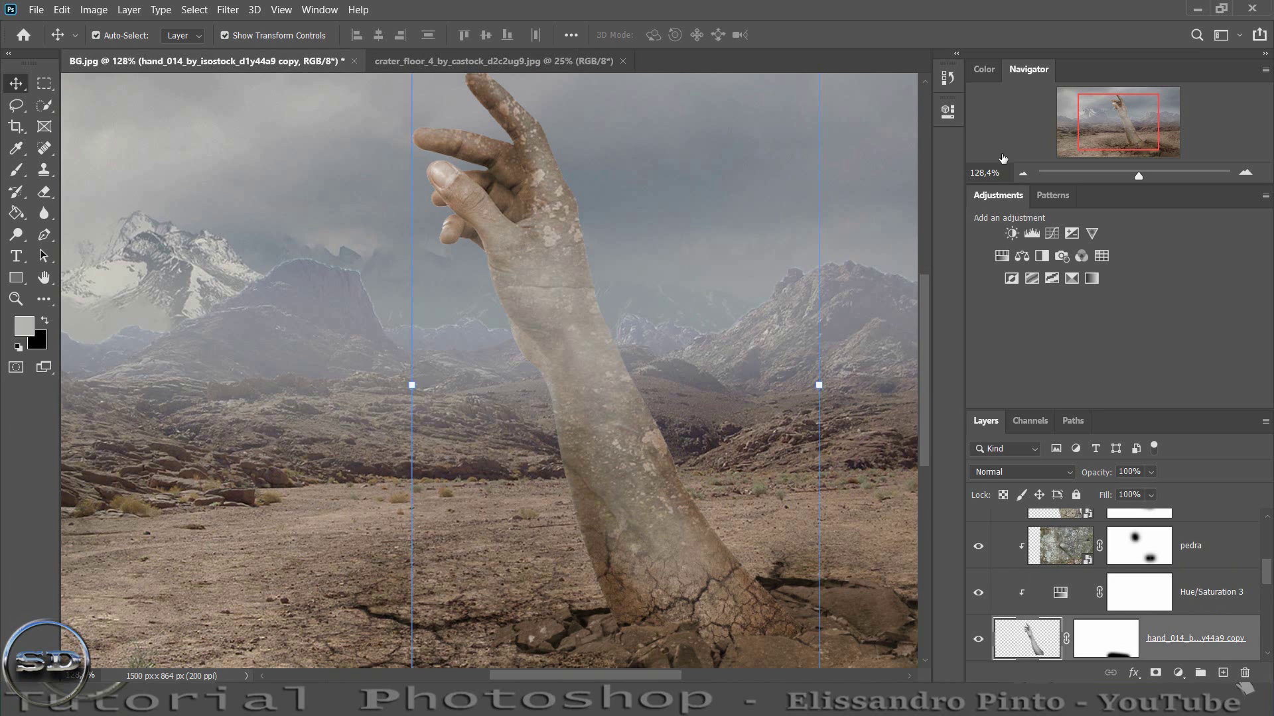
click(1011, 234)
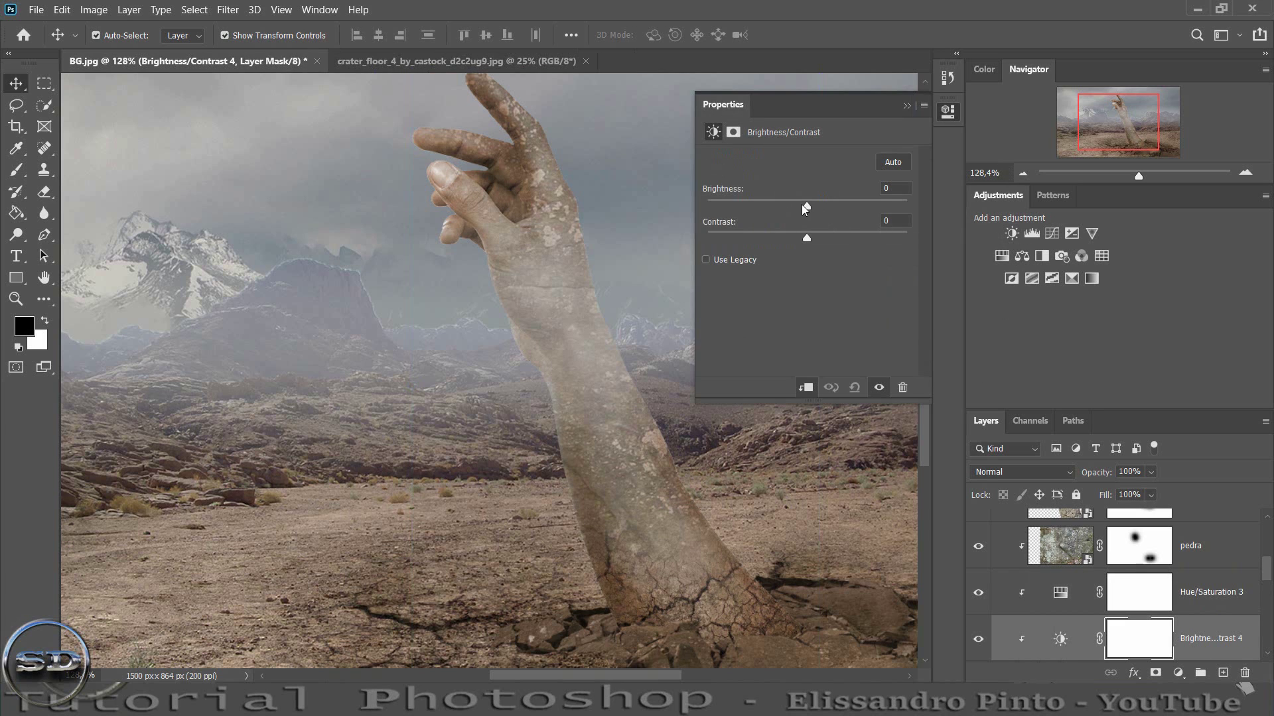
drag(806, 207, 778, 207)
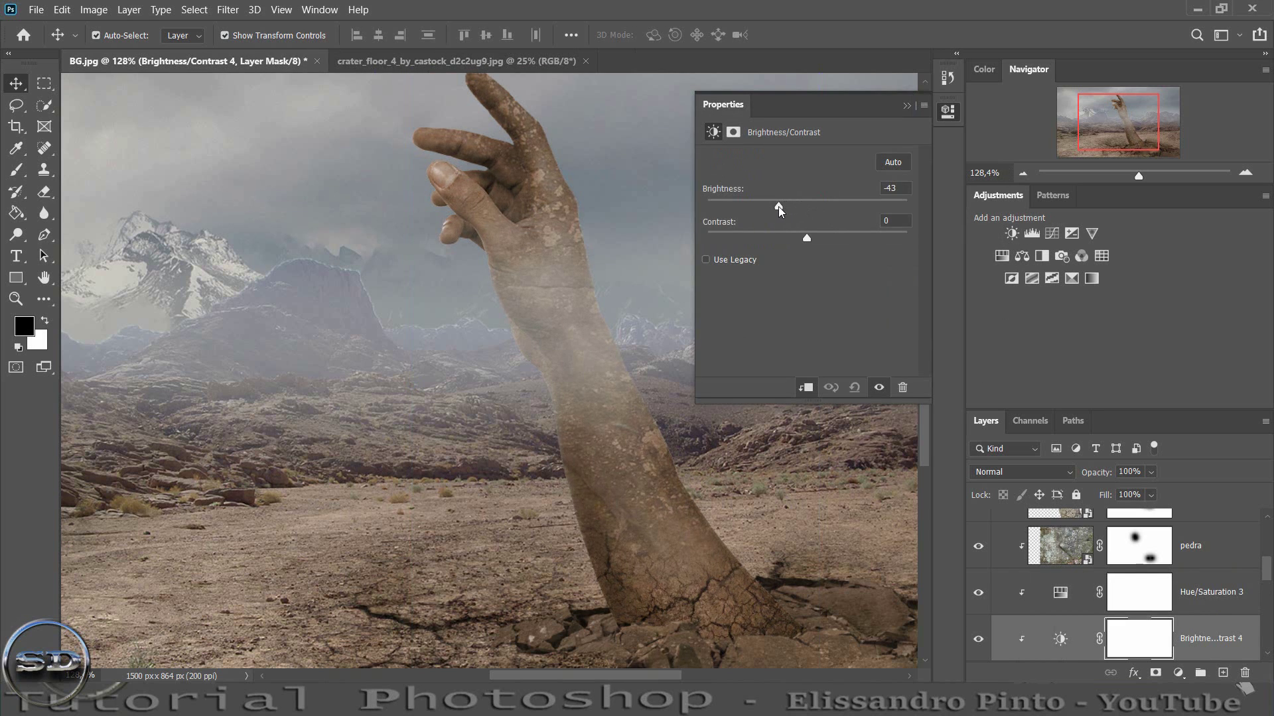
drag(779, 207, 784, 207)
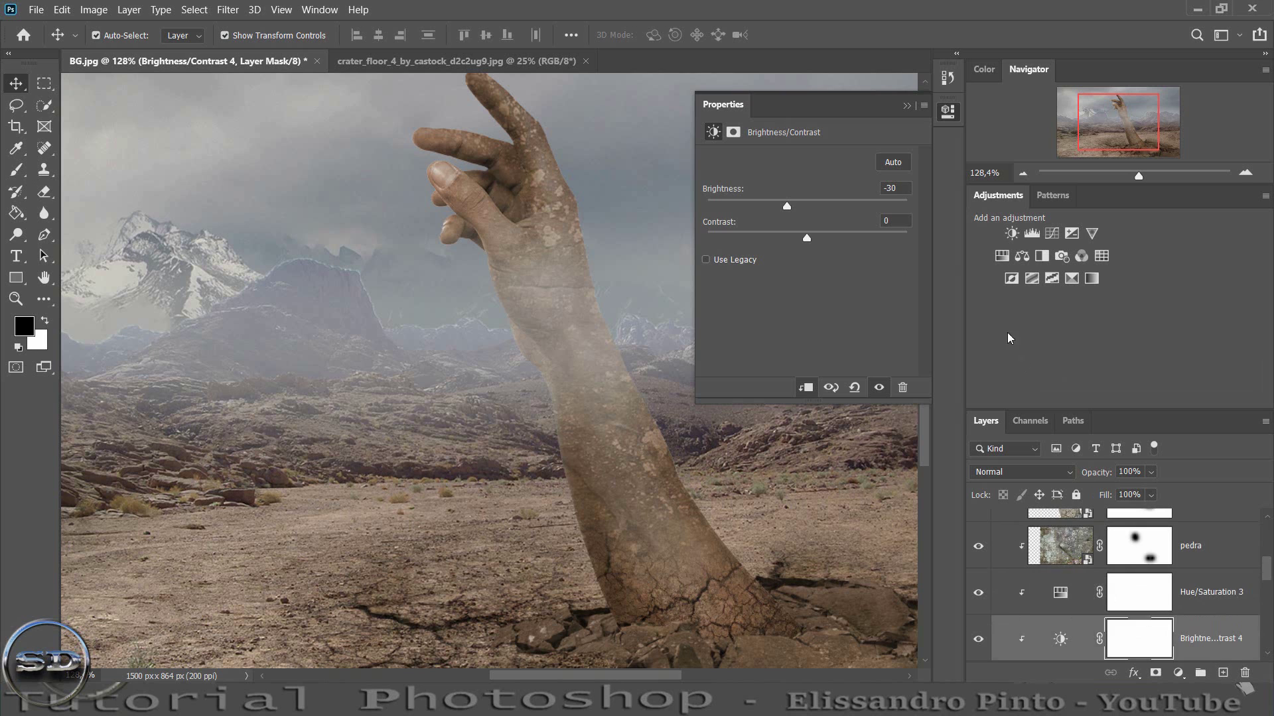
click(906, 107)
drag(1133, 181, 1131, 176)
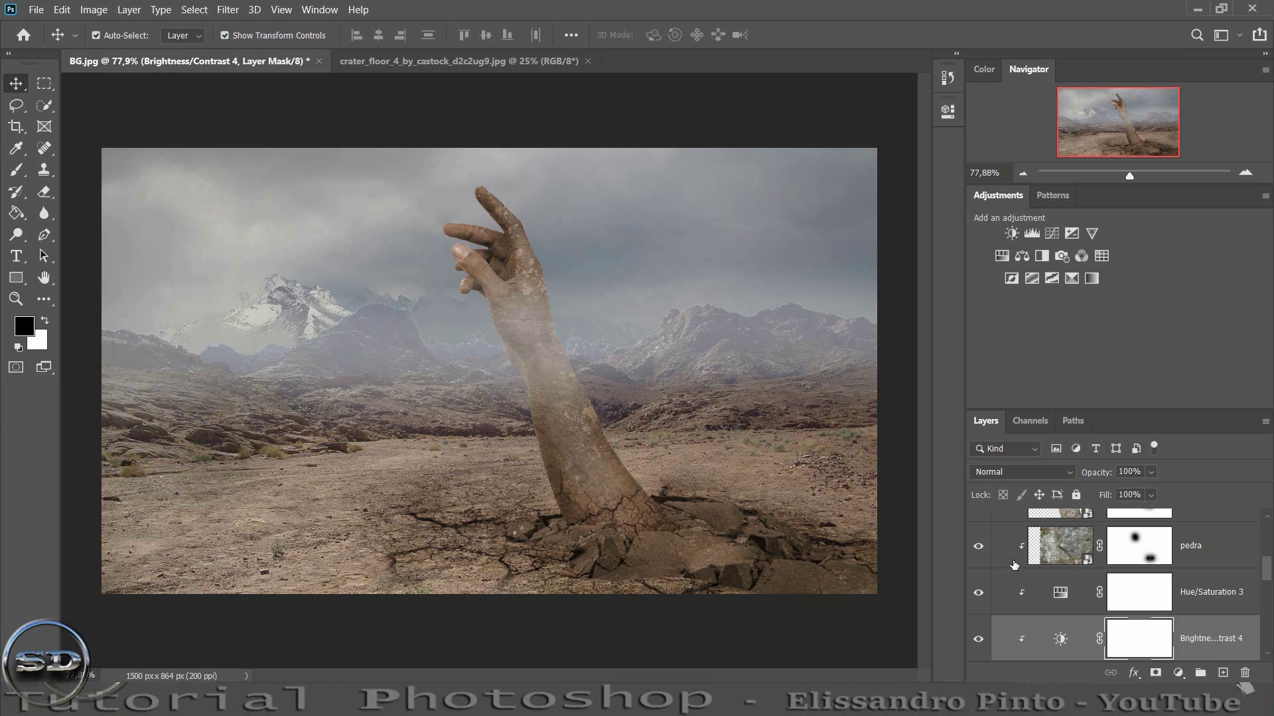
- Brush the texture layer's mask off the lower-right crater rocks
scroll(1046, 579, up, 1)
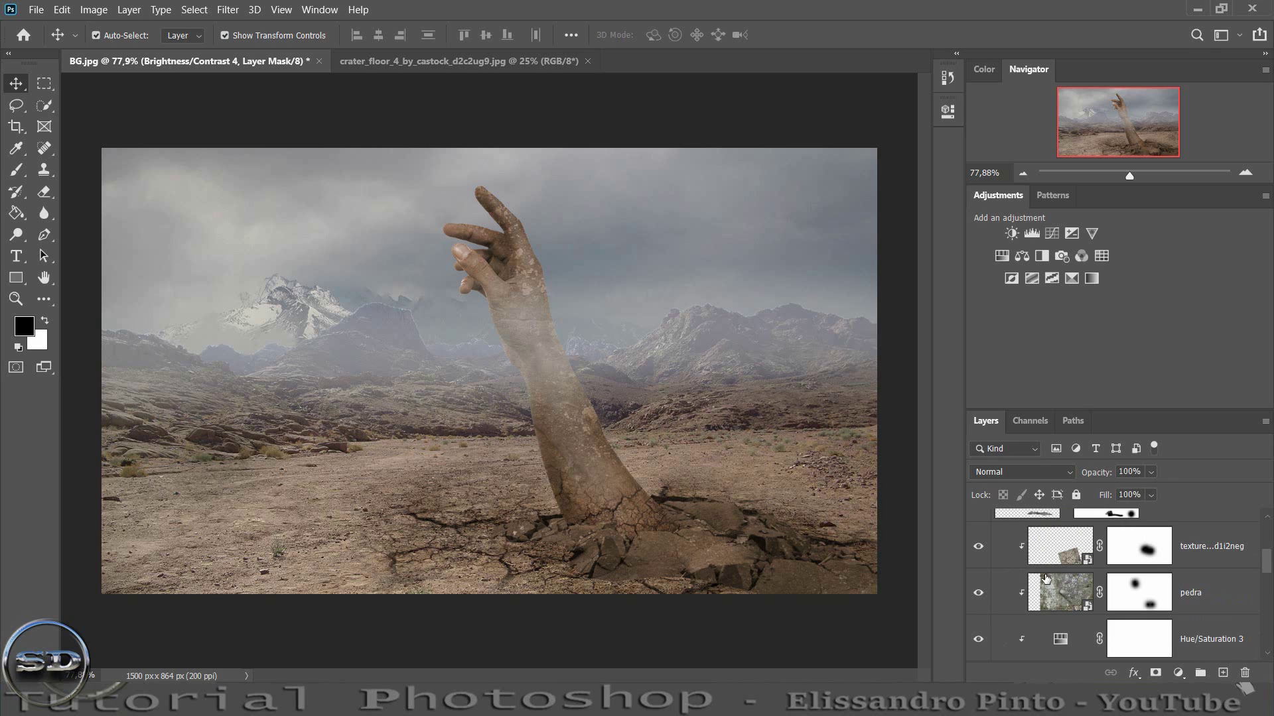
click(979, 546)
click(979, 545)
click(1131, 546)
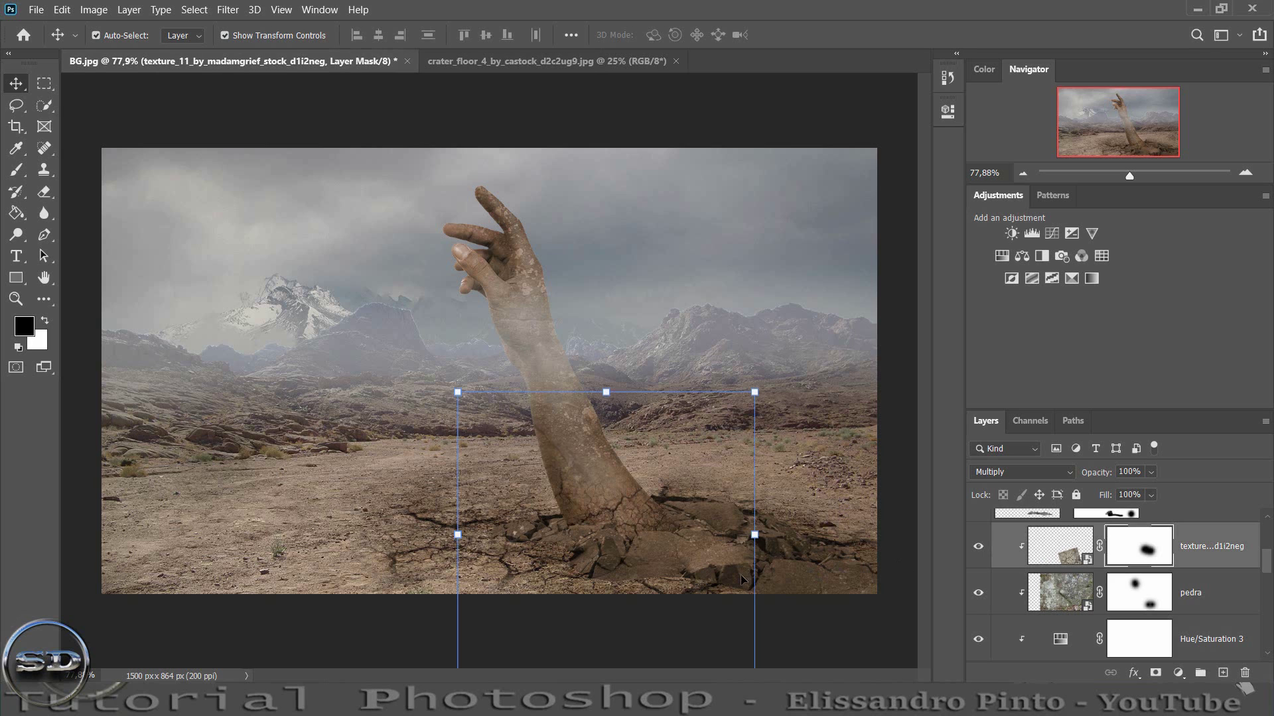
click(16, 169)
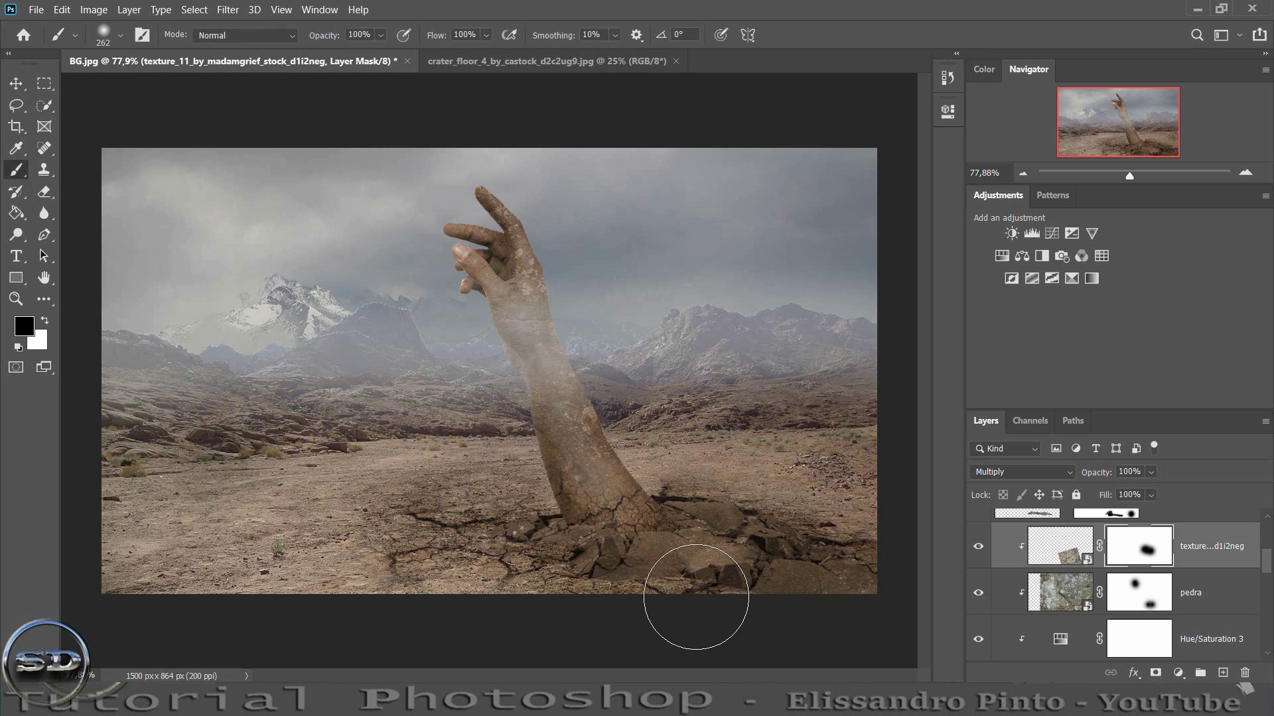
drag(696, 597, 750, 591)
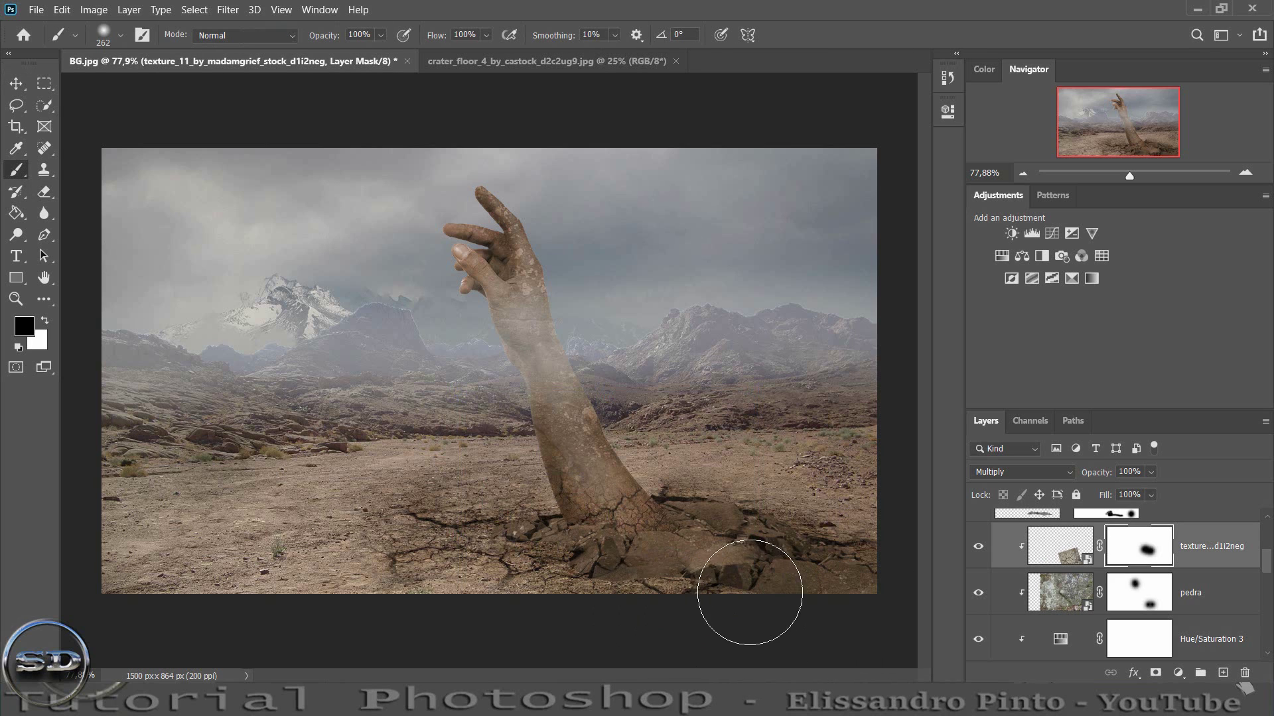
- Set the pedra texture layer's opacity to 77%
click(978, 593)
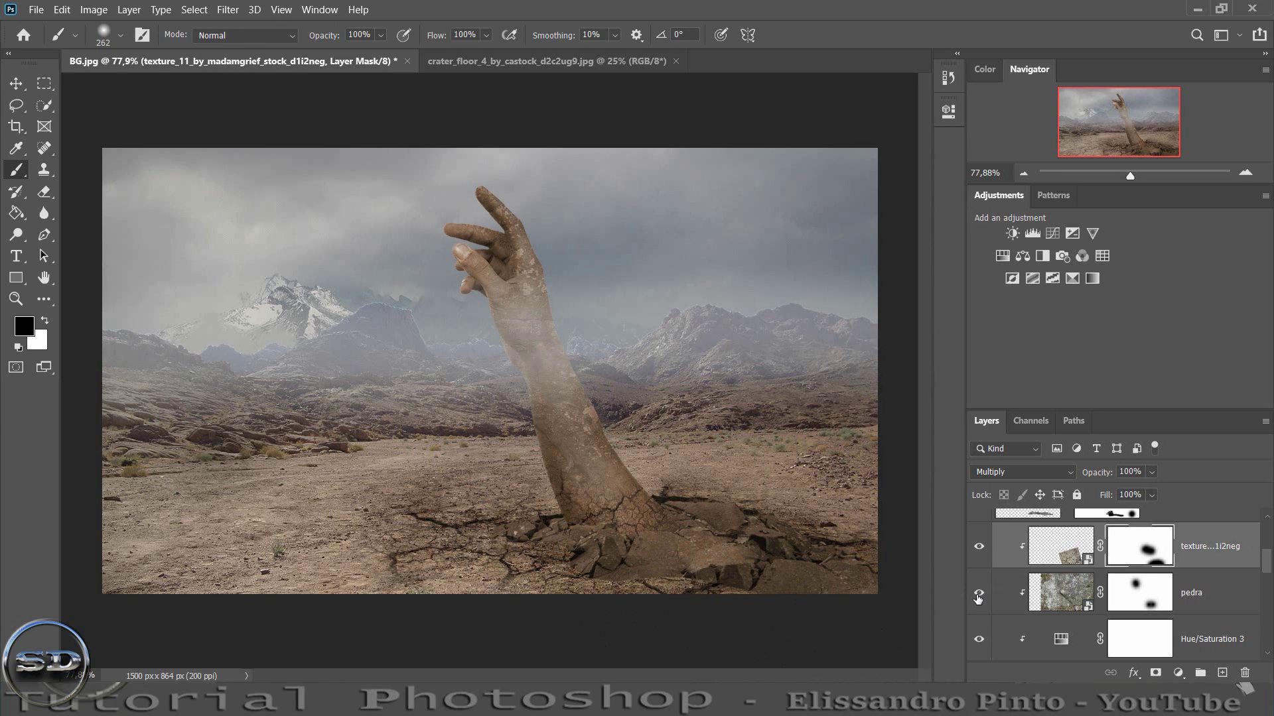
click(978, 594)
click(1133, 589)
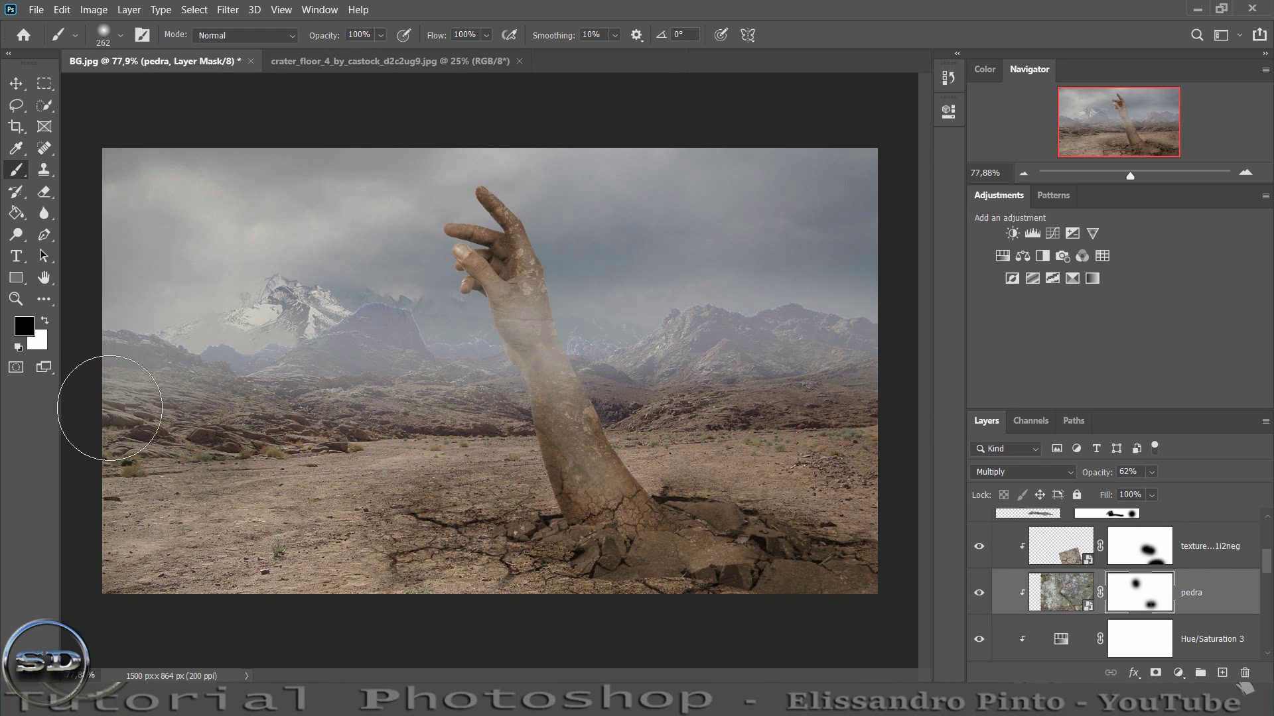
click(46, 323)
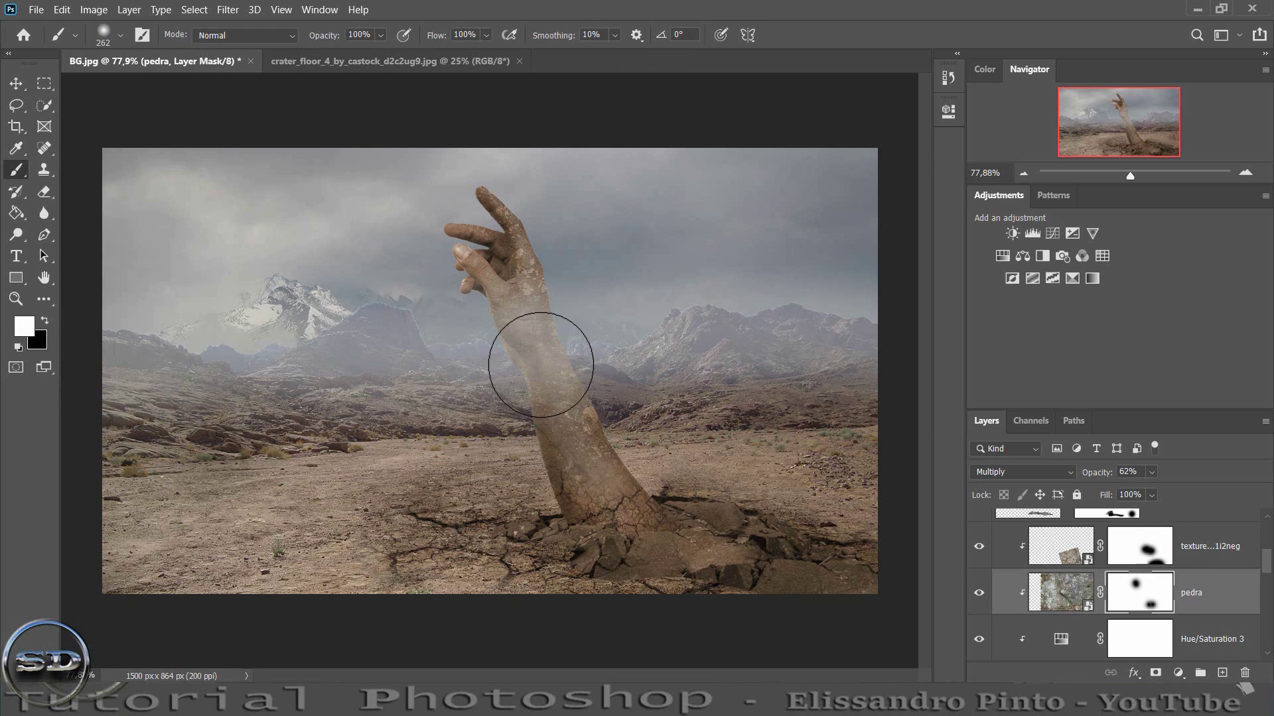
click(1060, 592)
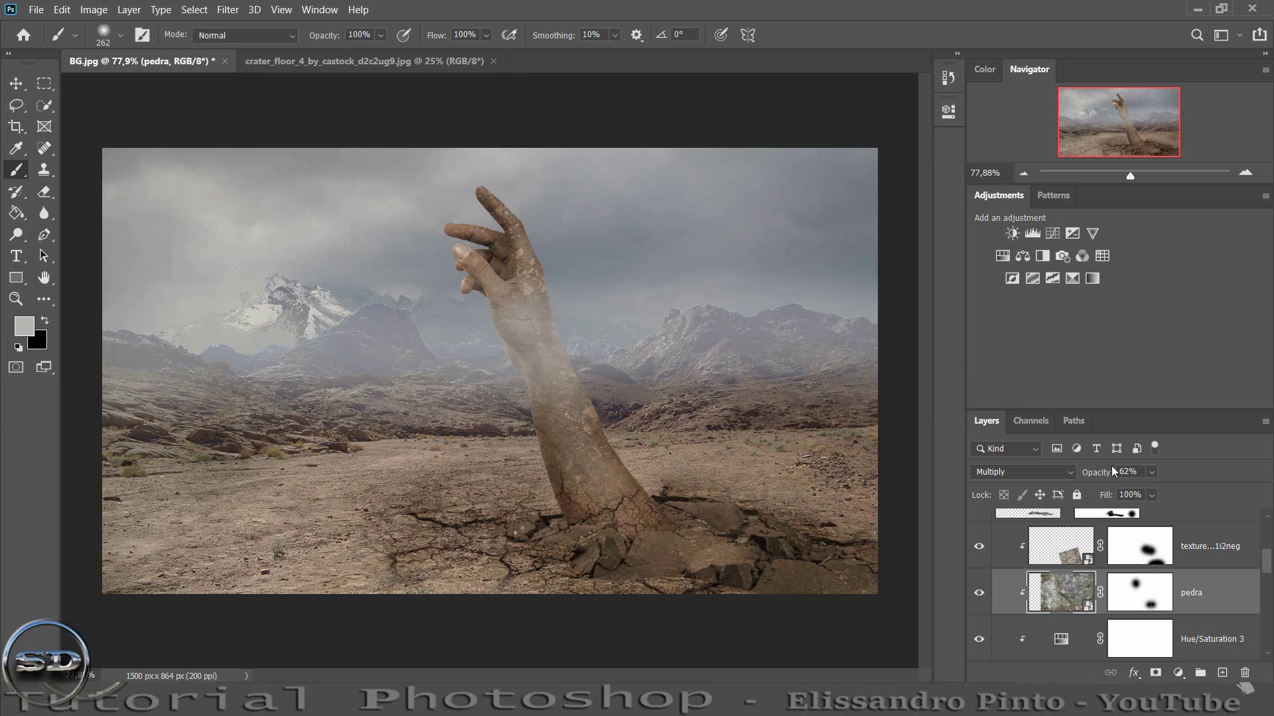
click(1130, 472)
text(62)
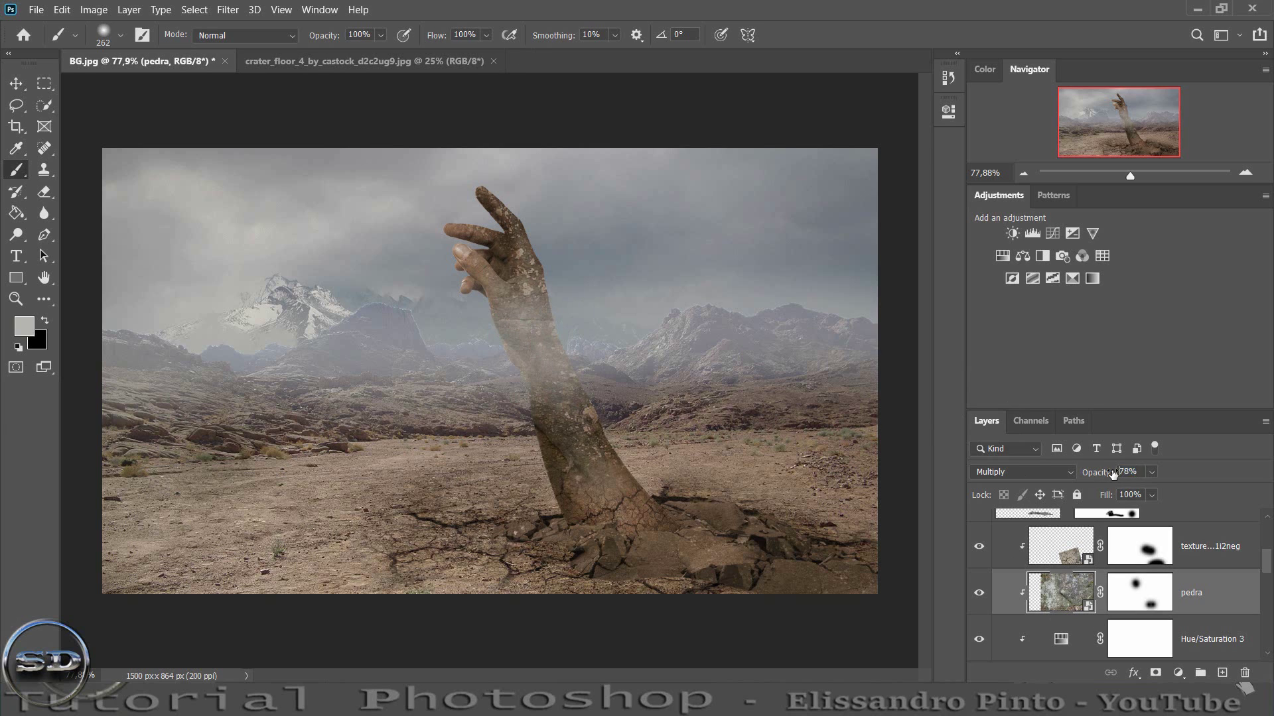
key(Return)
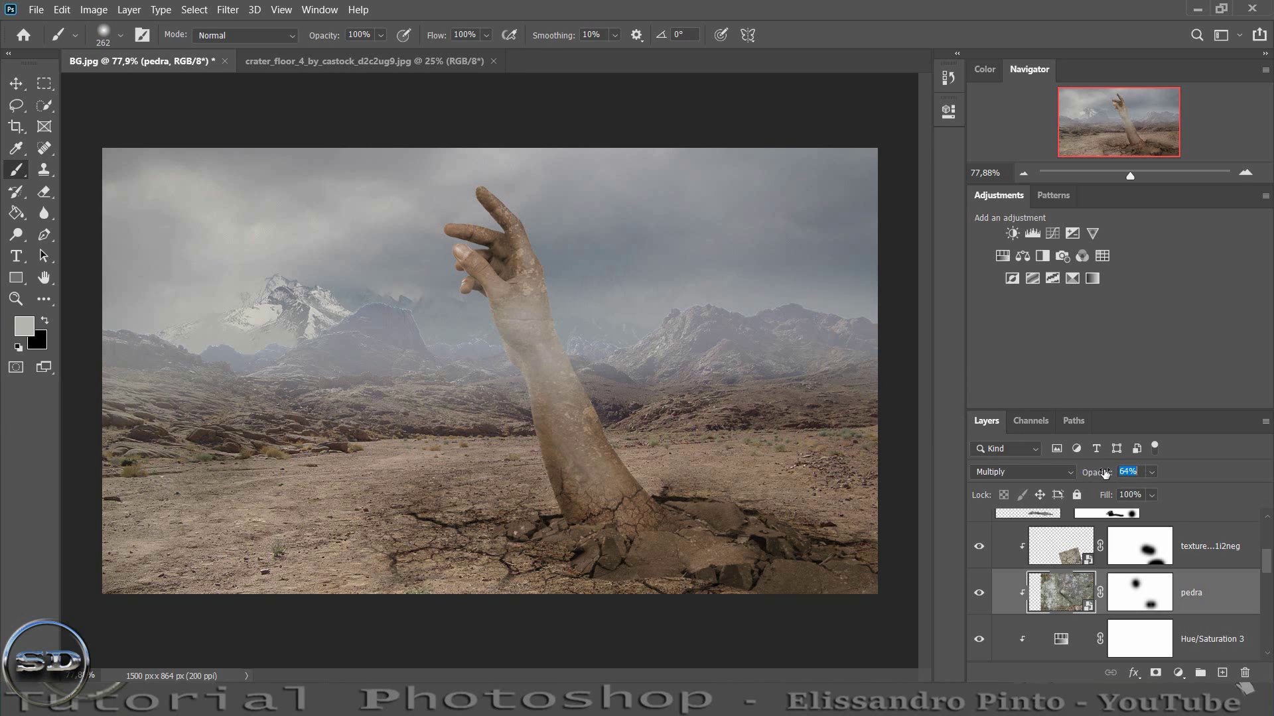
drag(1096, 473, 1114, 473)
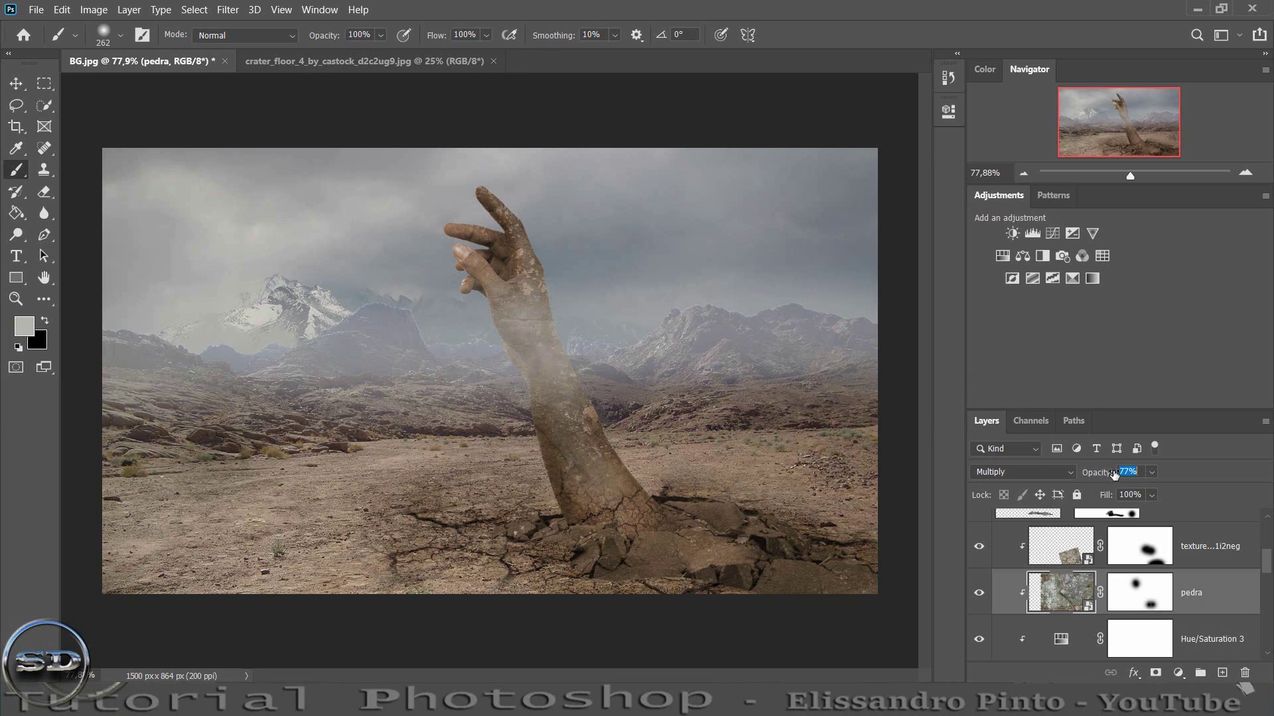
- Lower the Brightness/Contrast 2 adjustment to 79% opacity
click(979, 546)
scroll(1056, 606, up, 1)
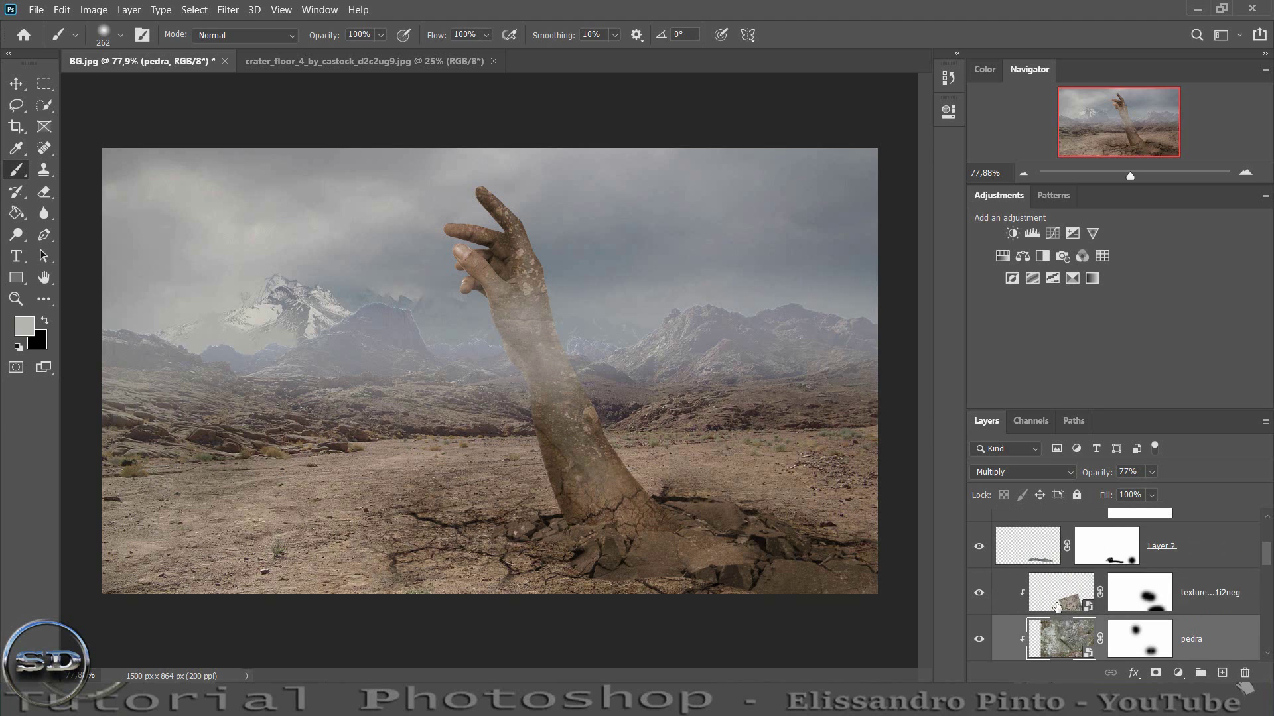
scroll(1056, 607, up, 1)
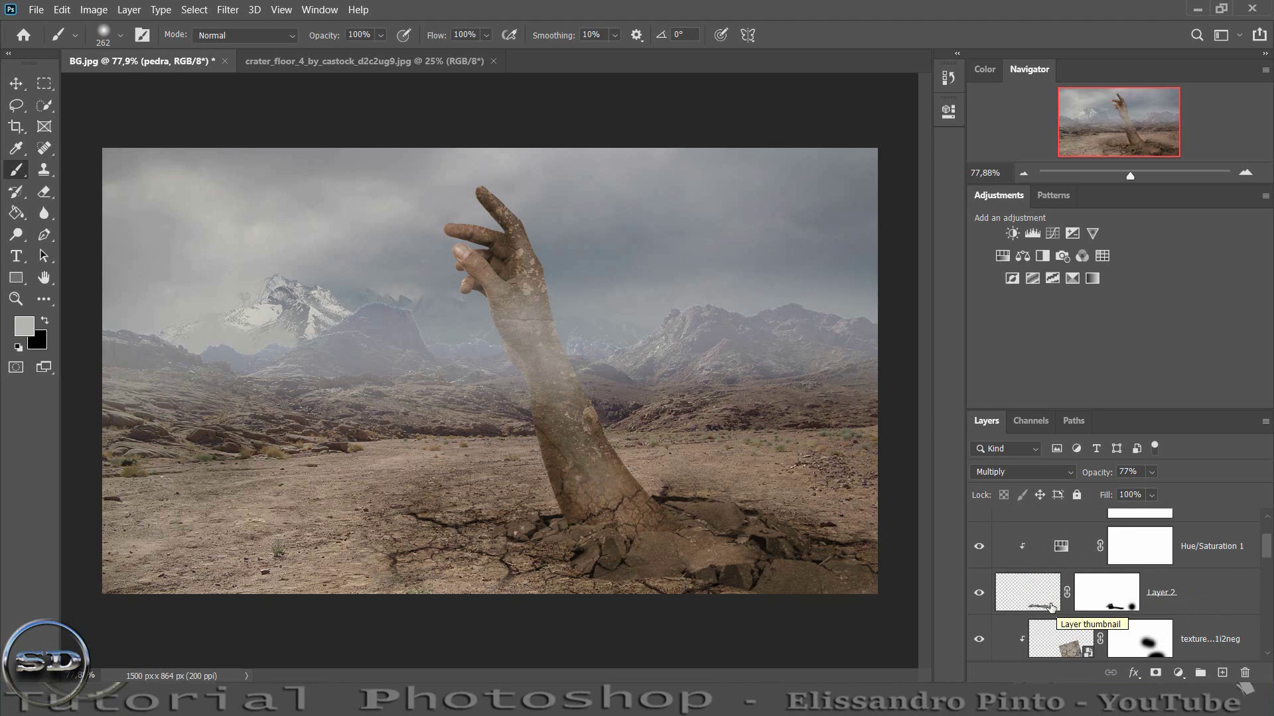
scroll(1057, 606, up, 1)
click(980, 548)
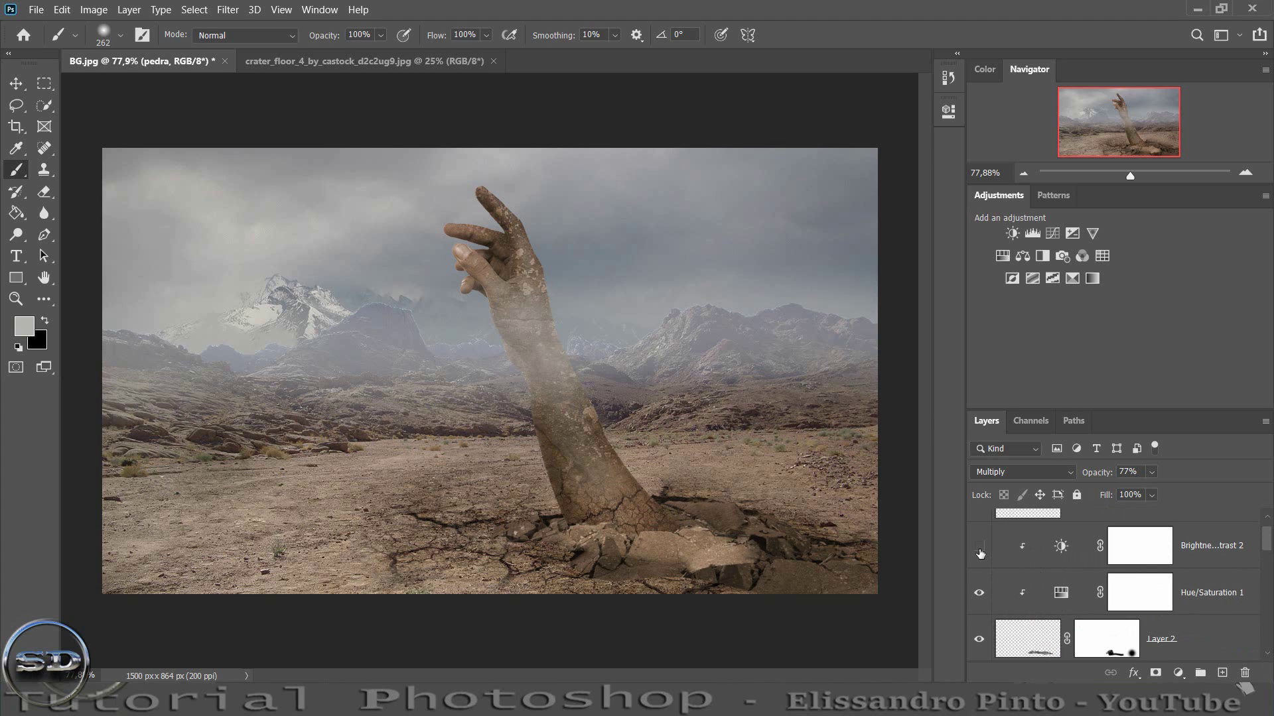
click(1131, 560)
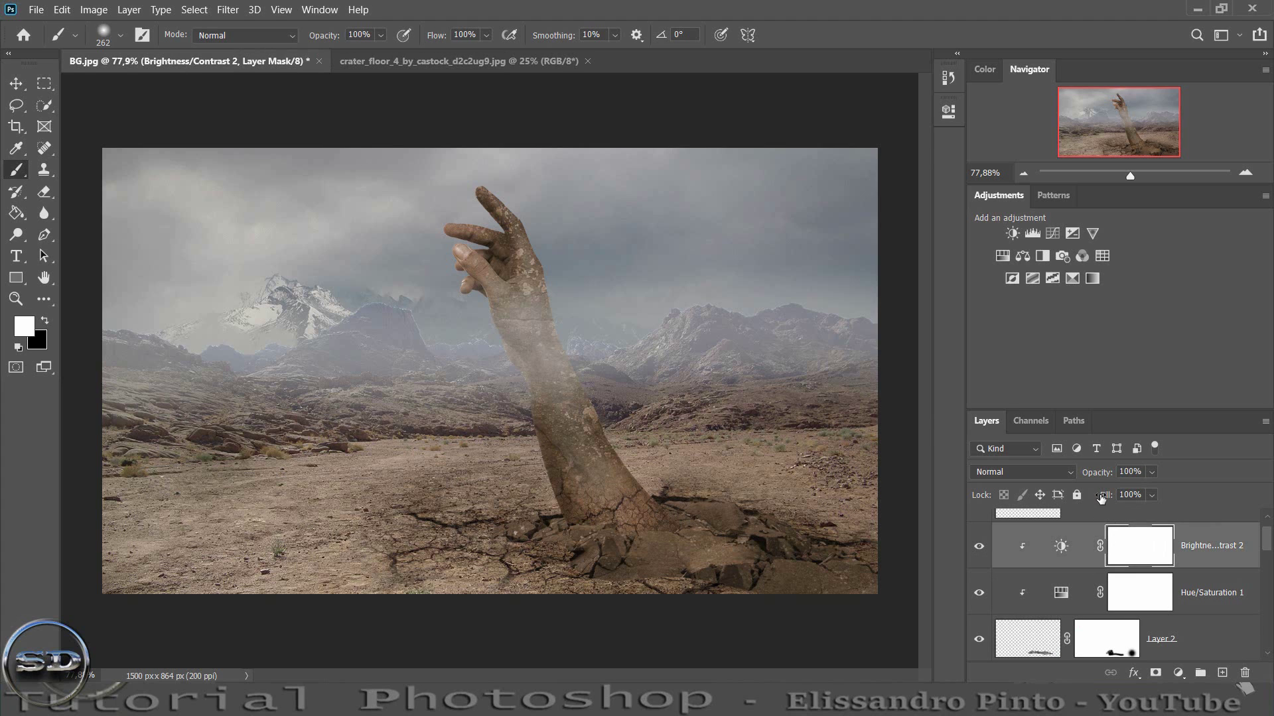
drag(1096, 475, 1084, 474)
- Move the Layer 1 haze beneath the arm layers
scroll(1060, 577, up, 1)
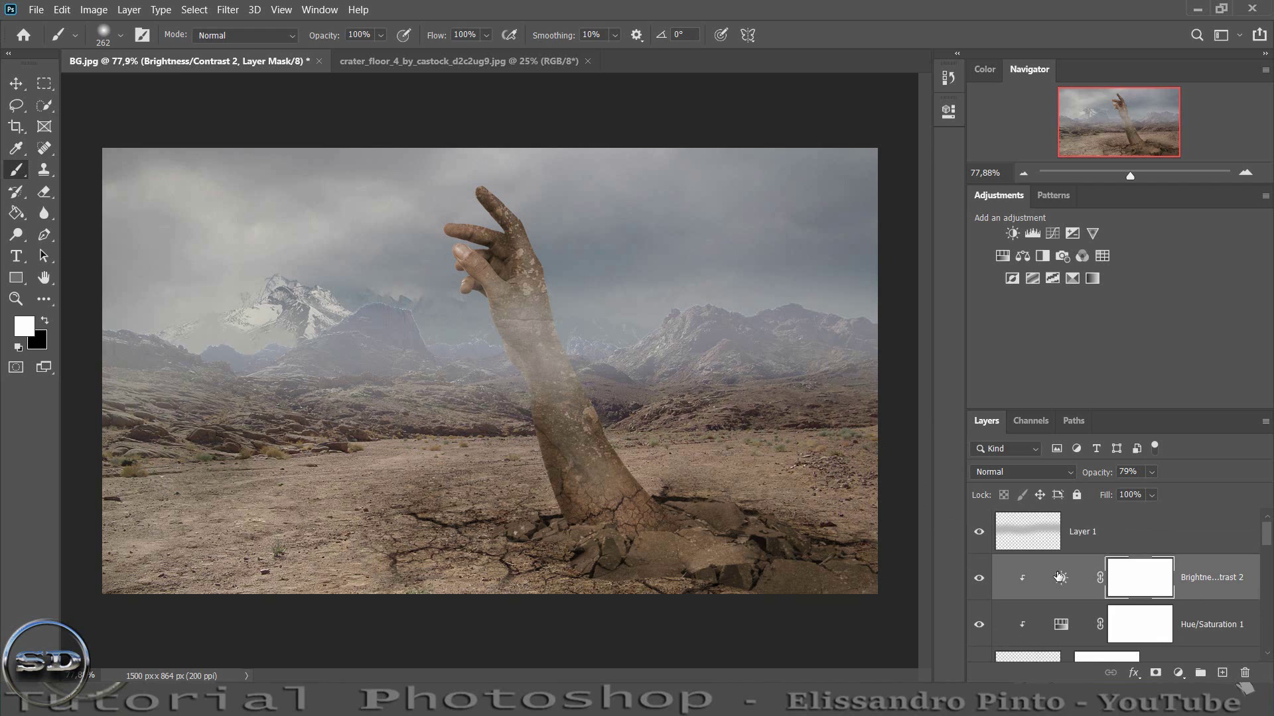
click(979, 535)
click(979, 535)
click(1068, 531)
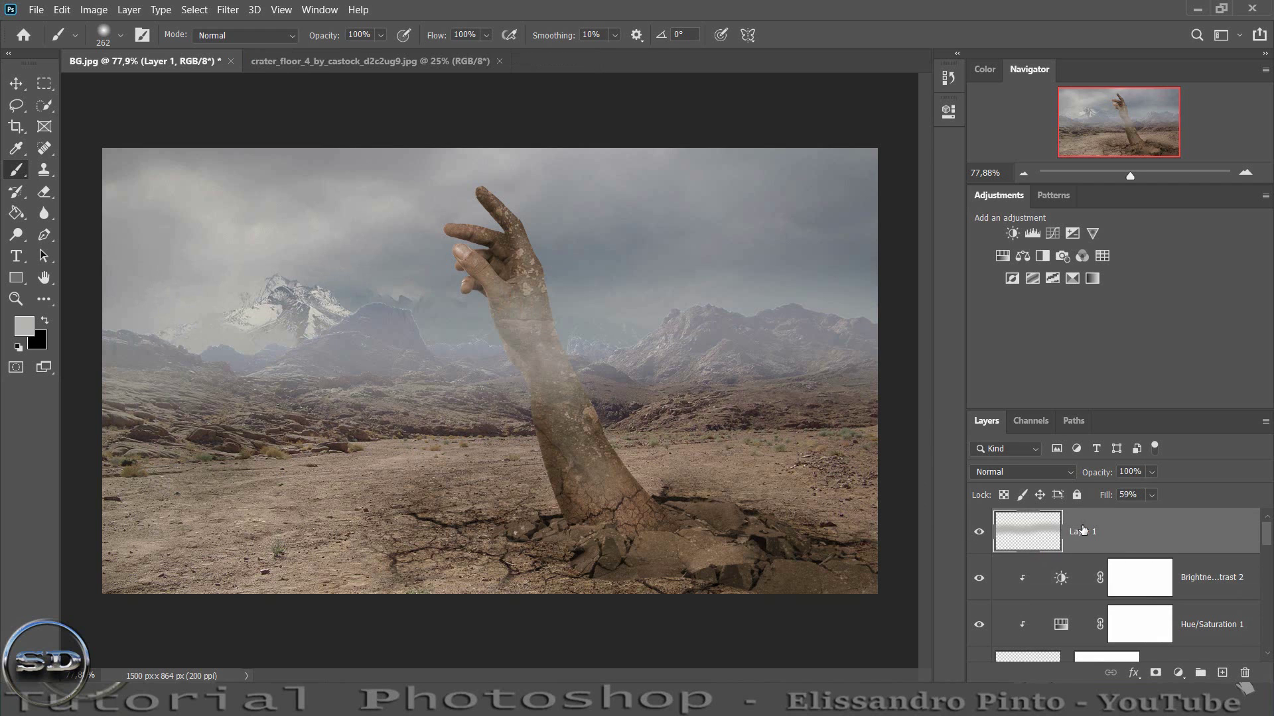
scroll(1081, 535, down, 2)
scroll(1081, 535, down, 3)
scroll(1081, 584, down, 3)
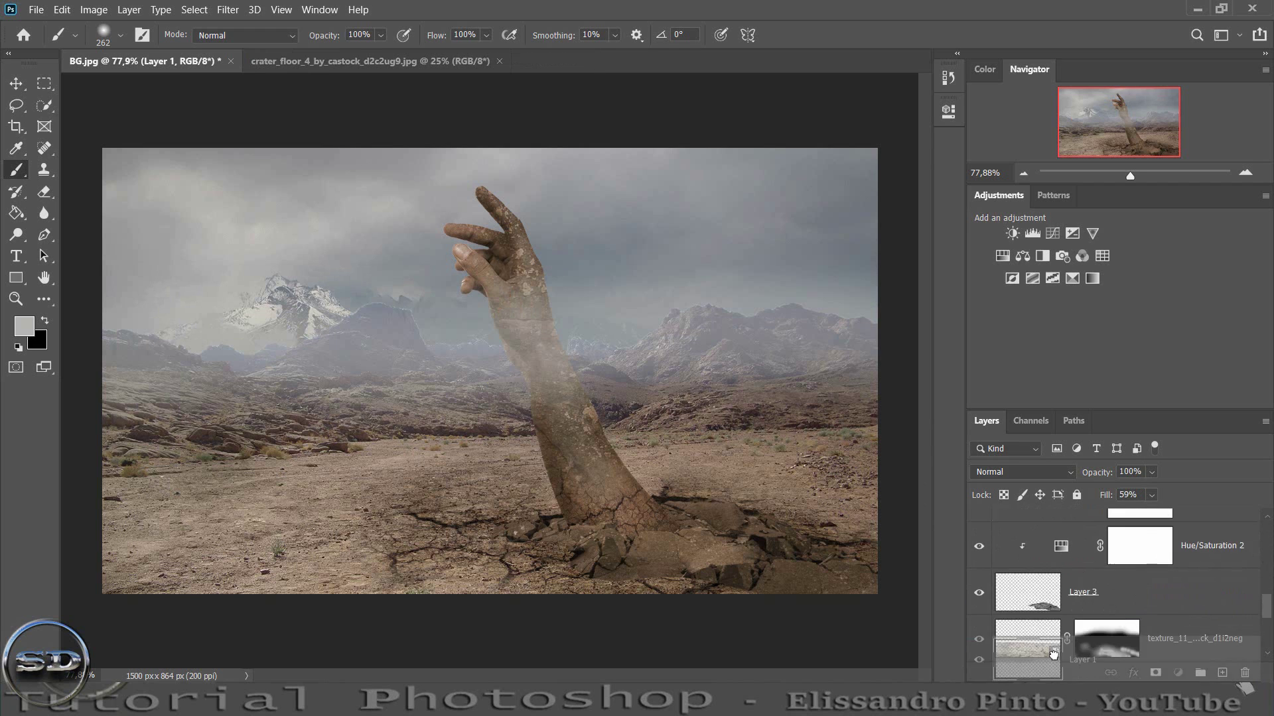
mouse_move(1034, 546)
mouse_down()
mouse_move(1056, 593)
mouse_move(1055, 566)
mouse_up()
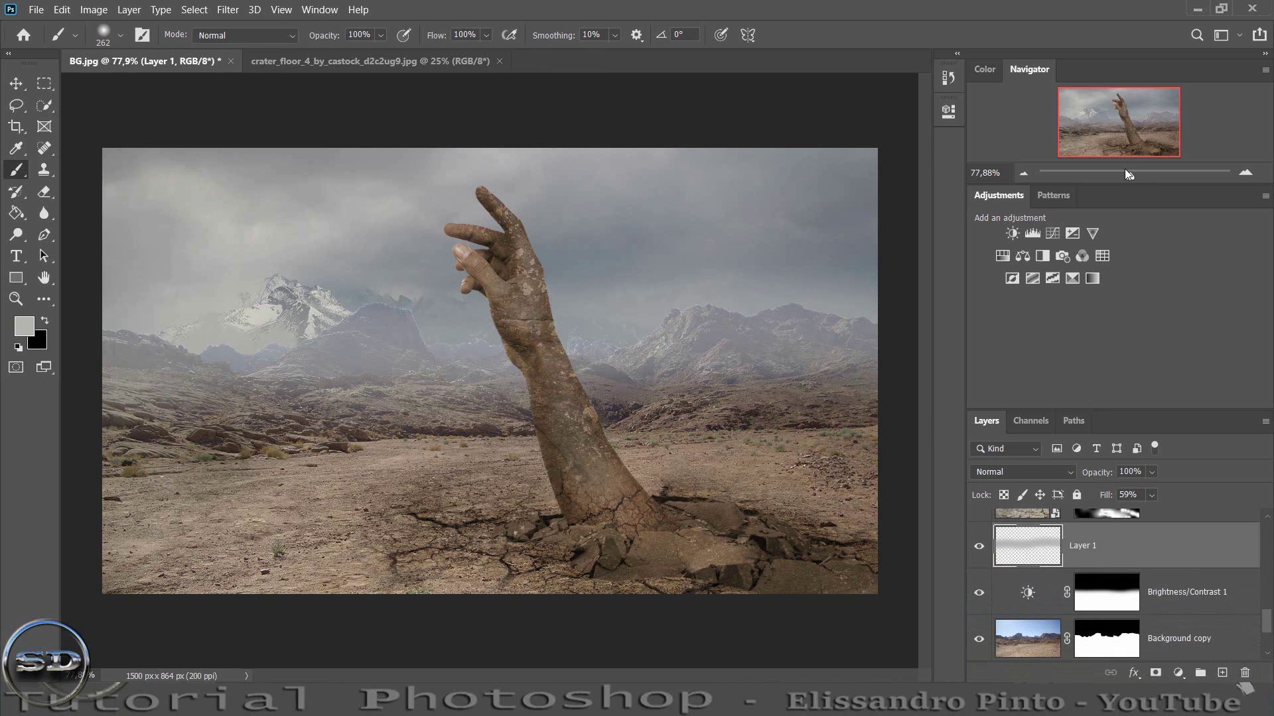
drag(1128, 174, 1142, 173)
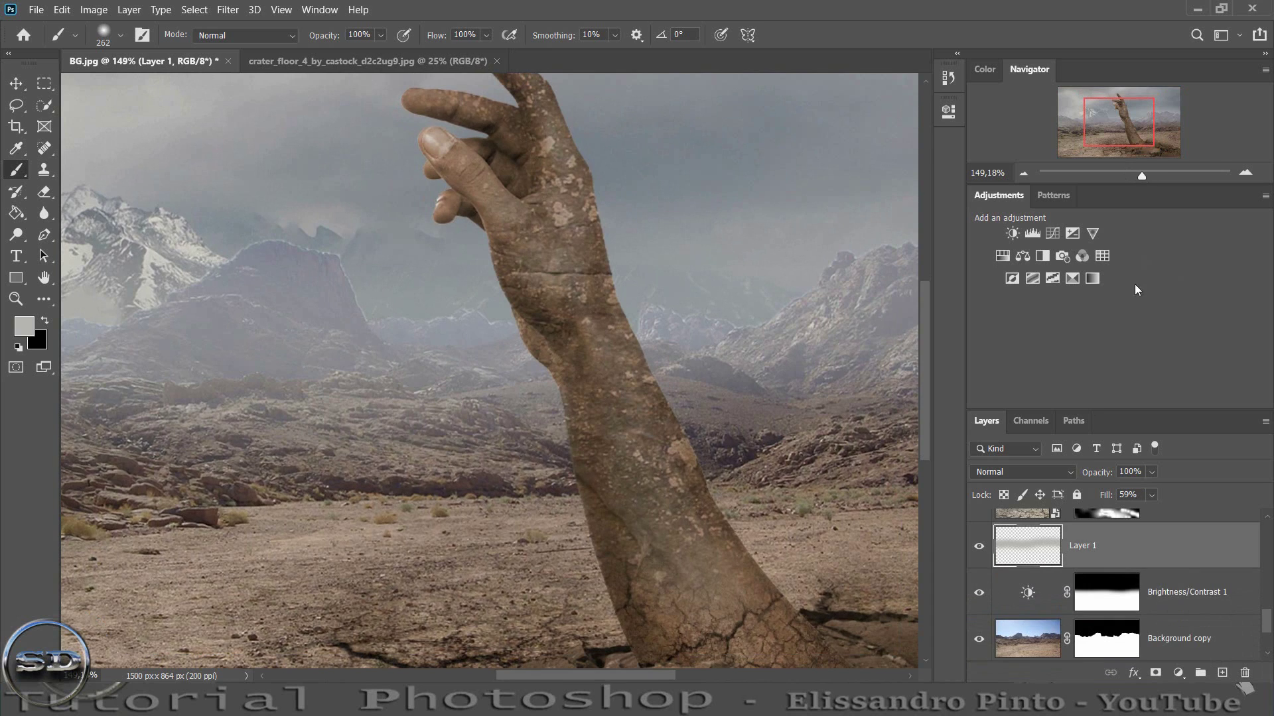
- Lower the pedra layer's fill to 81%
scroll(1067, 553, up, 1)
scroll(1067, 553, up, 2)
scroll(1066, 552, up, 2)
scroll(1067, 552, up, 1)
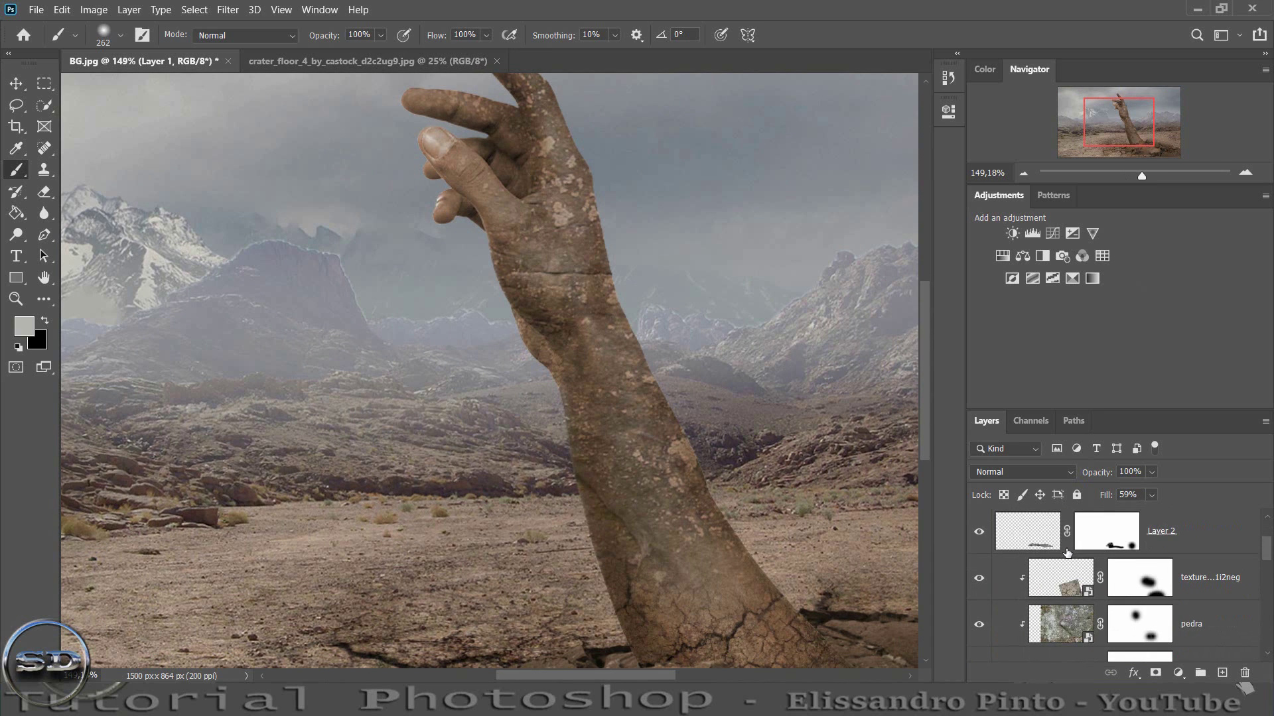
click(980, 625)
click(1068, 626)
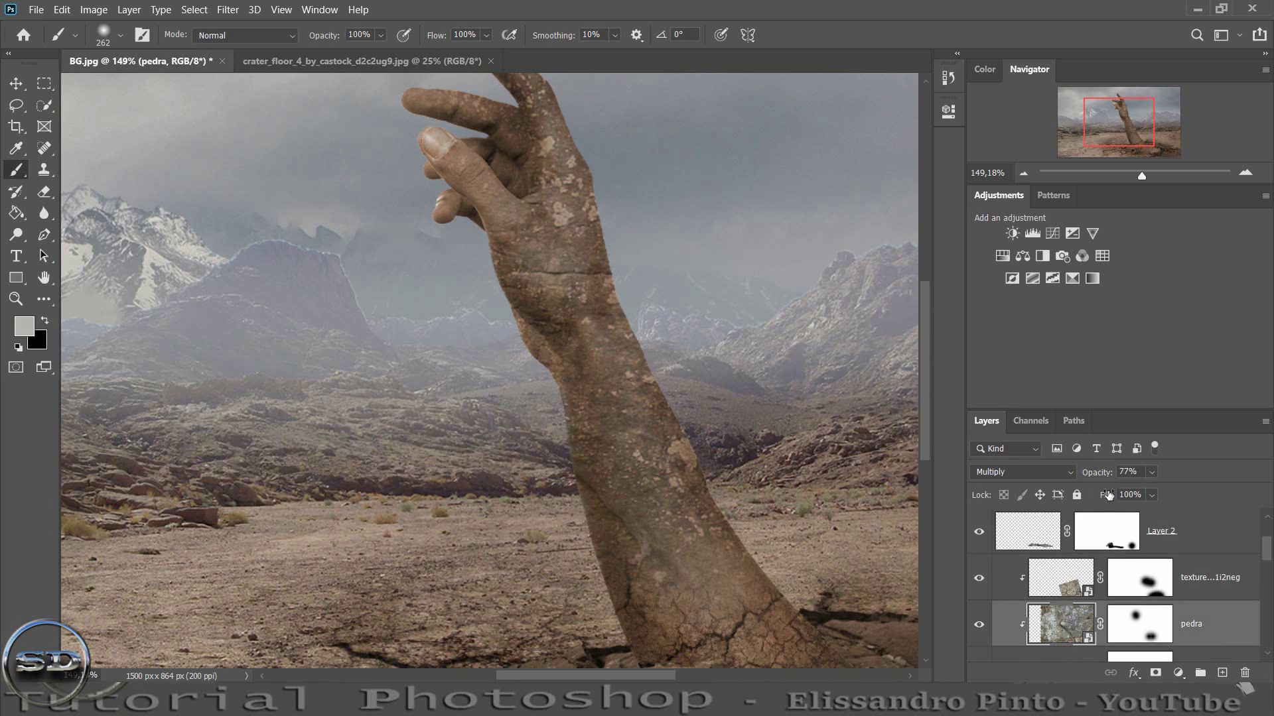
drag(1106, 496, 1090, 496)
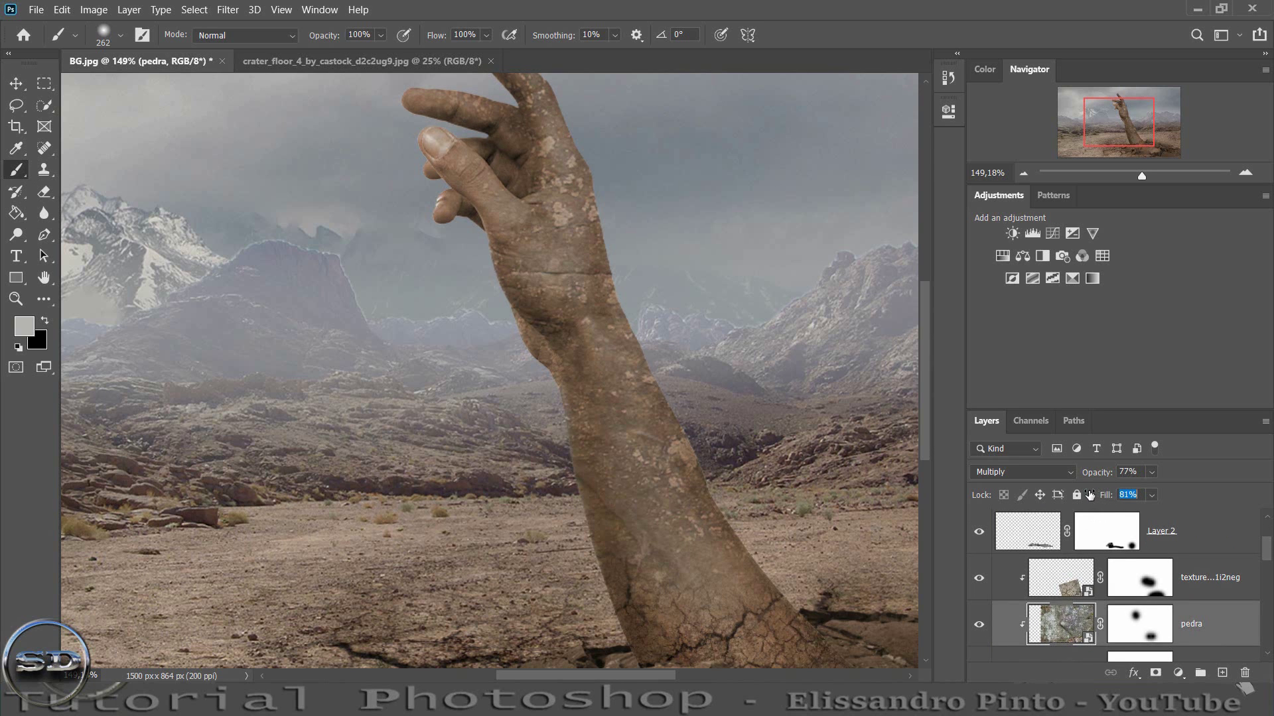
click(1112, 224)
drag(1147, 172, 1130, 175)
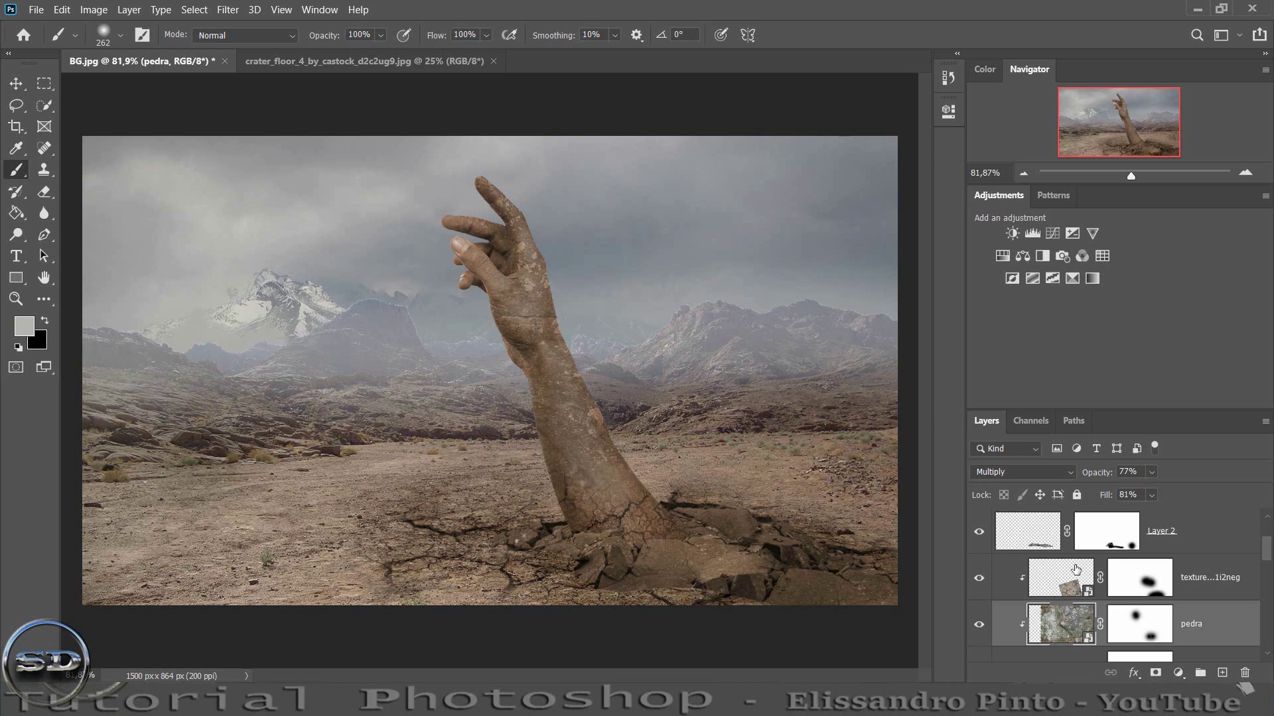
scroll(1077, 571, up, 2)
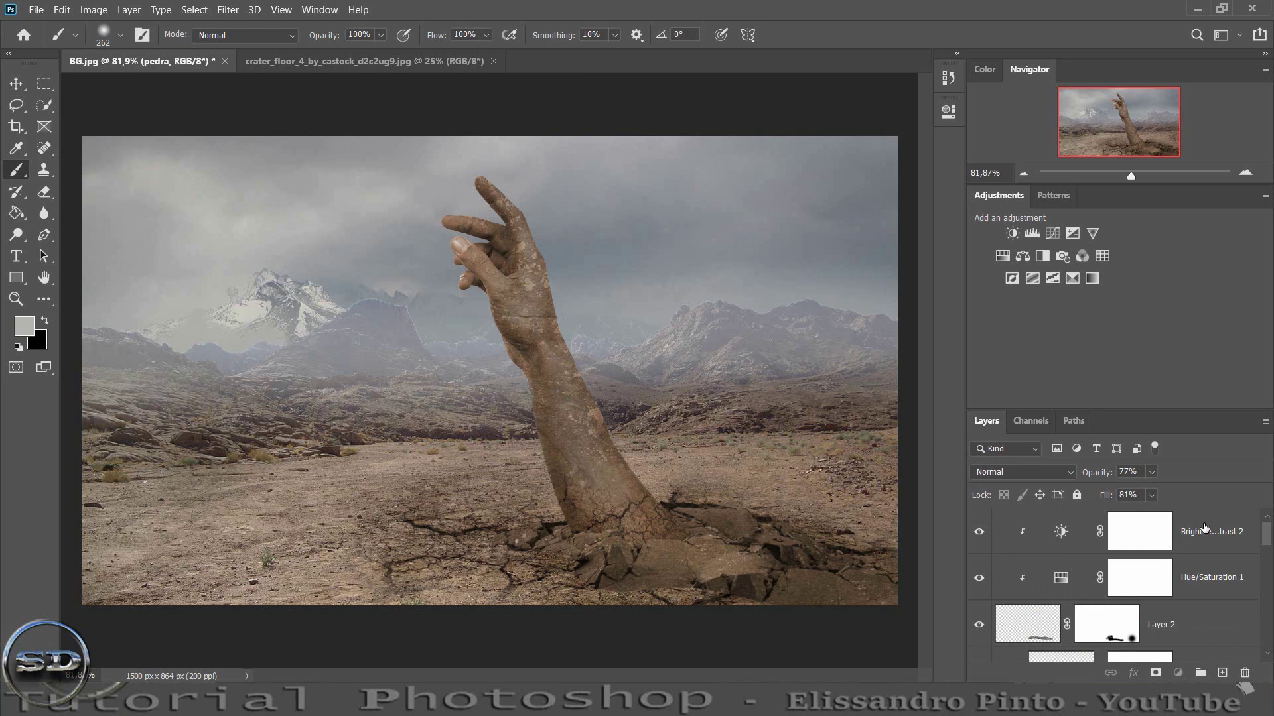
- Shrink, rotate and place the butterfly image on the arm's fingertip
mouse_move(483, 370)
mouse_down()
mouse_move(391, 475)
mouse_move(404, 505)
mouse_up()
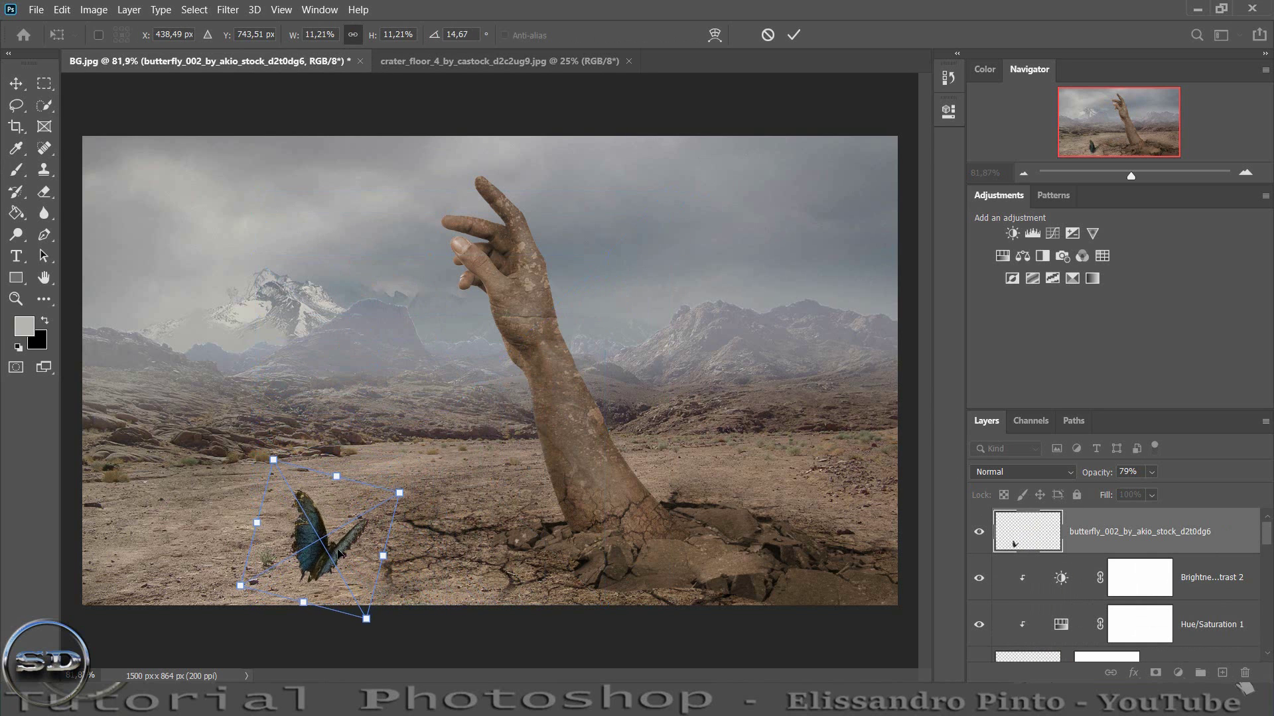
drag(318, 531, 438, 156)
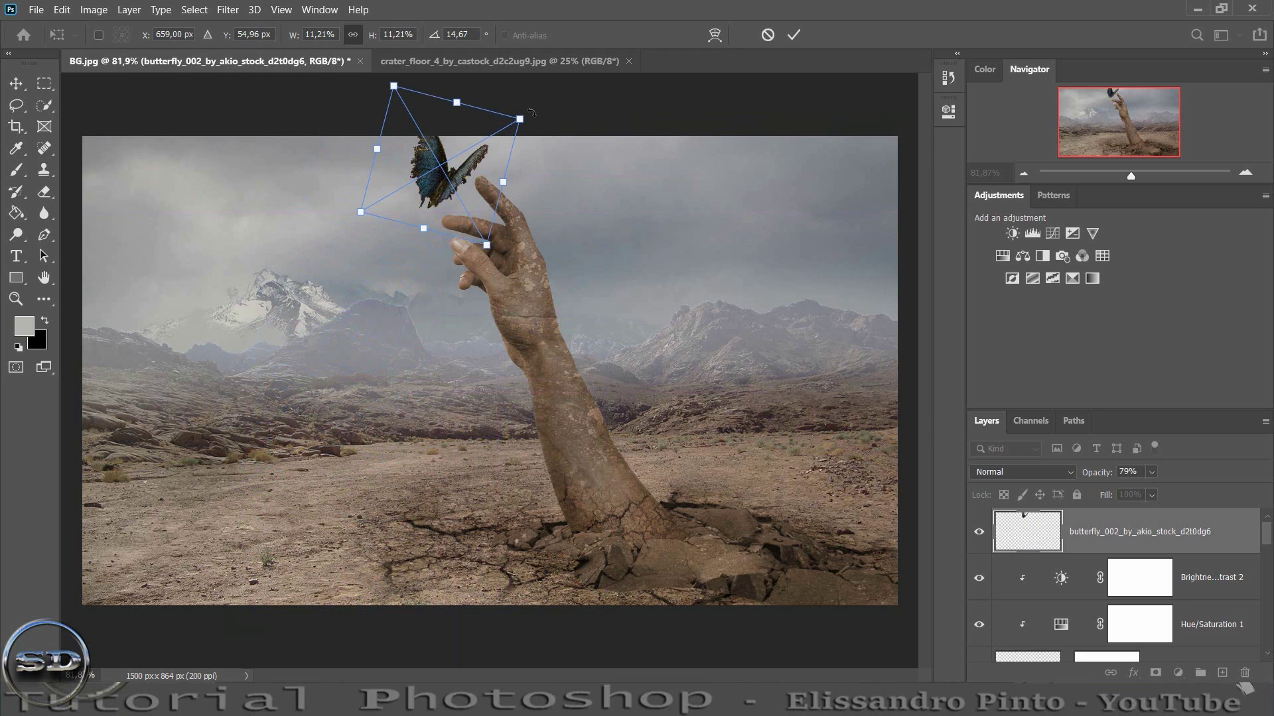
mouse_move(506, 119)
mouse_down()
mouse_move(446, 181)
mouse_move(482, 178)
mouse_move(499, 156)
mouse_up()
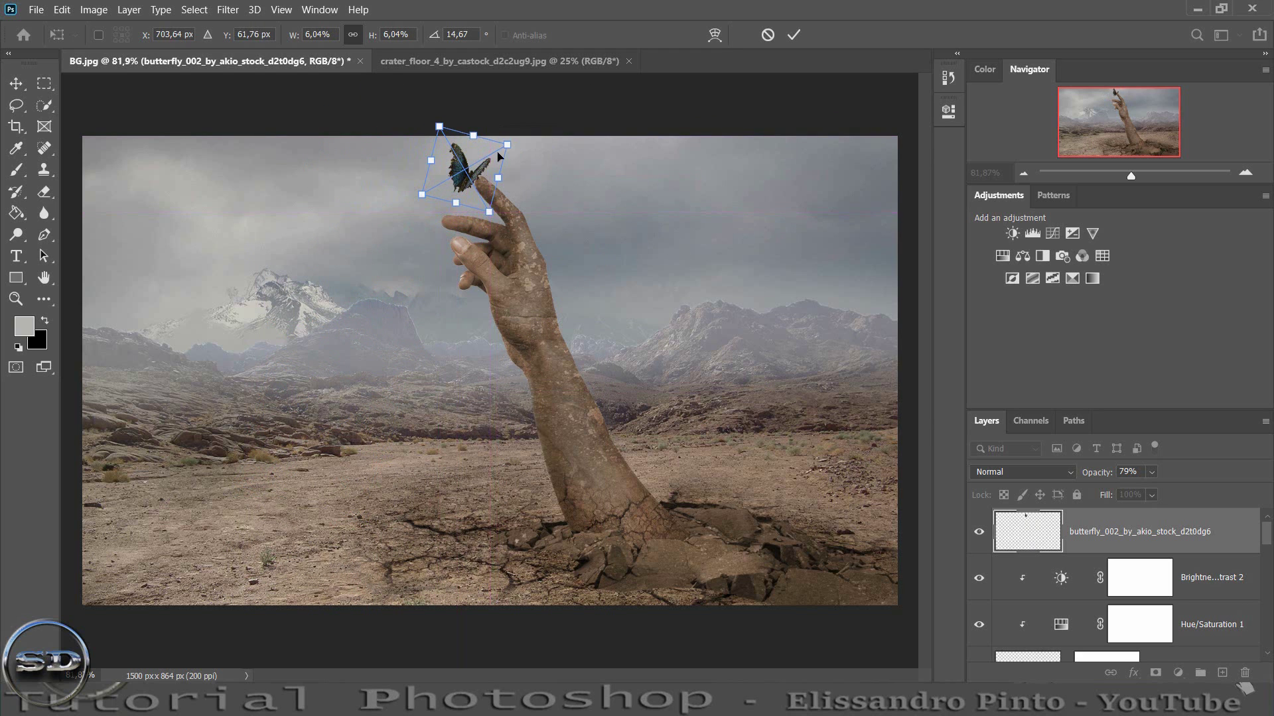
click(793, 34)
key(b)
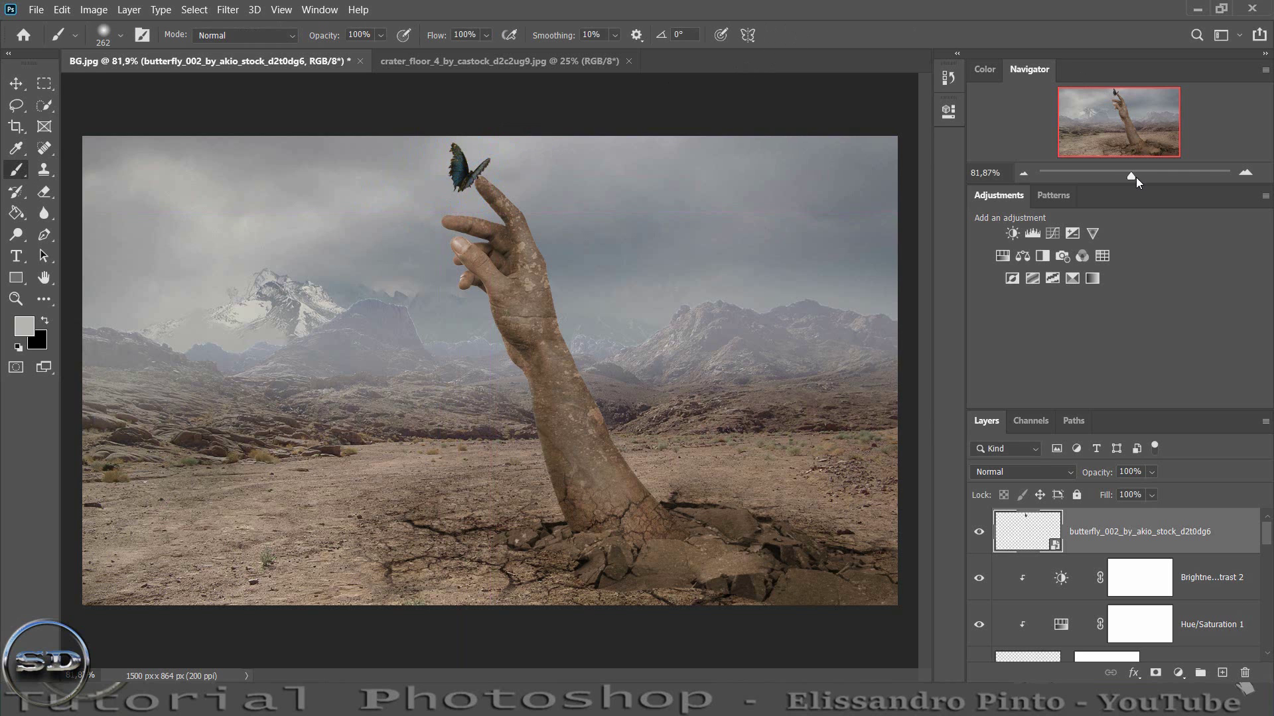
drag(1133, 177, 1143, 176)
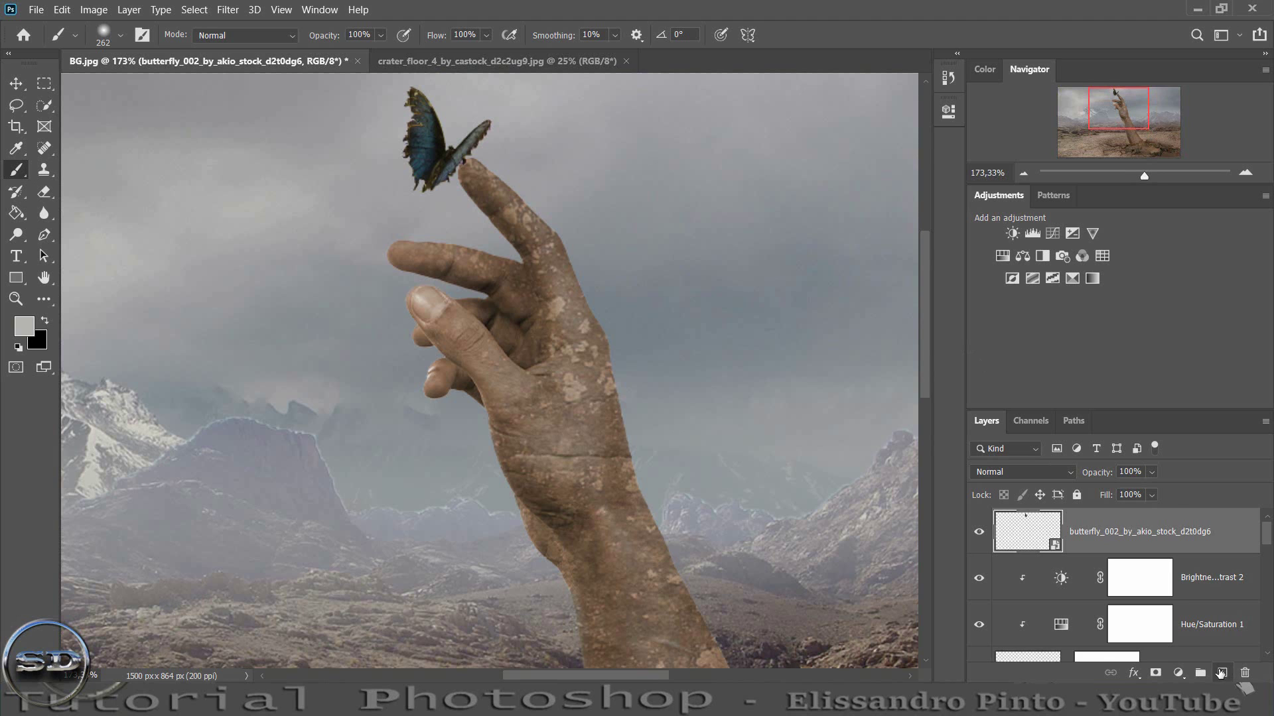
- Add a new layer clipped to the butterfly and pick orange #cc5b00
click(1222, 672)
right_click(1113, 536)
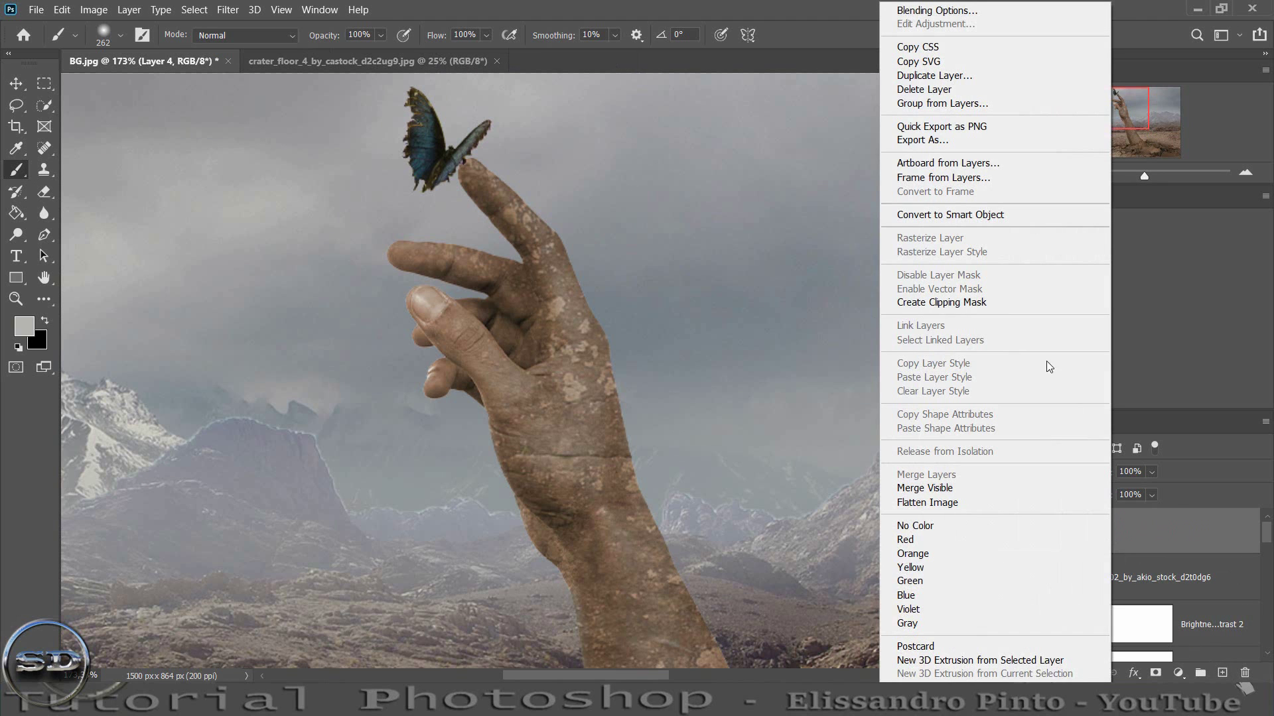
click(990, 304)
click(24, 326)
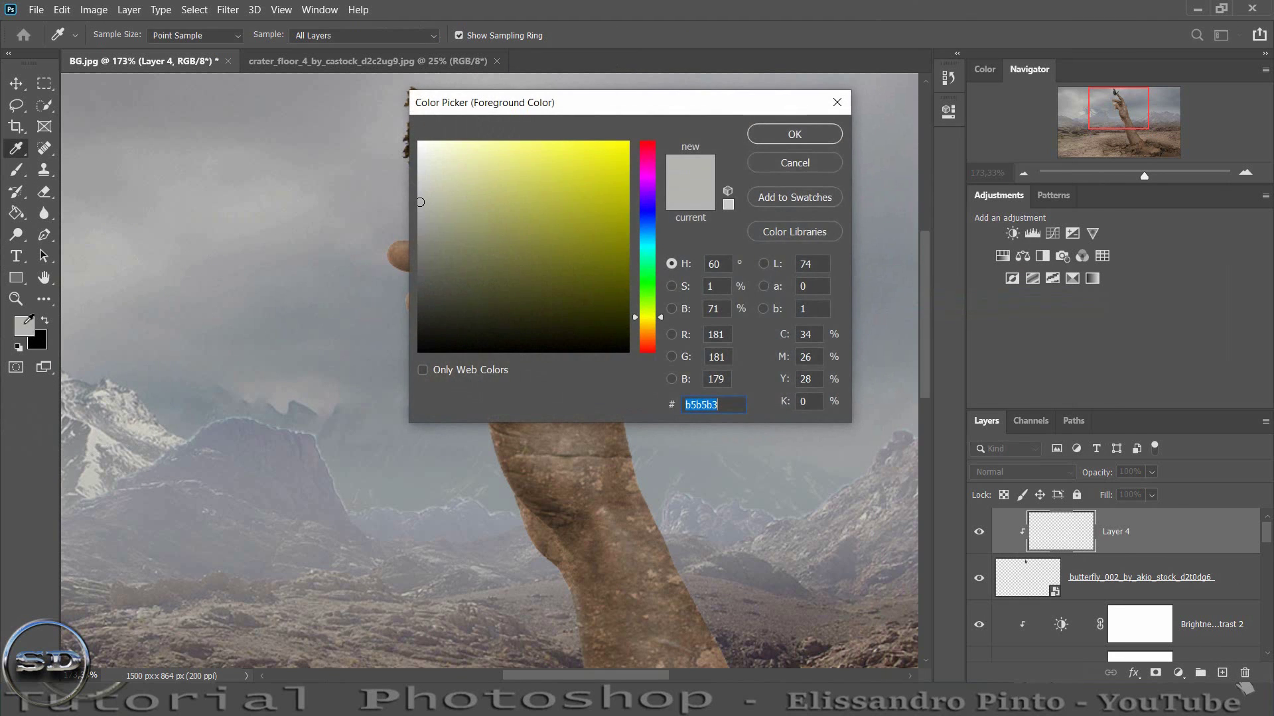
drag(652, 325, 652, 341)
click(631, 183)
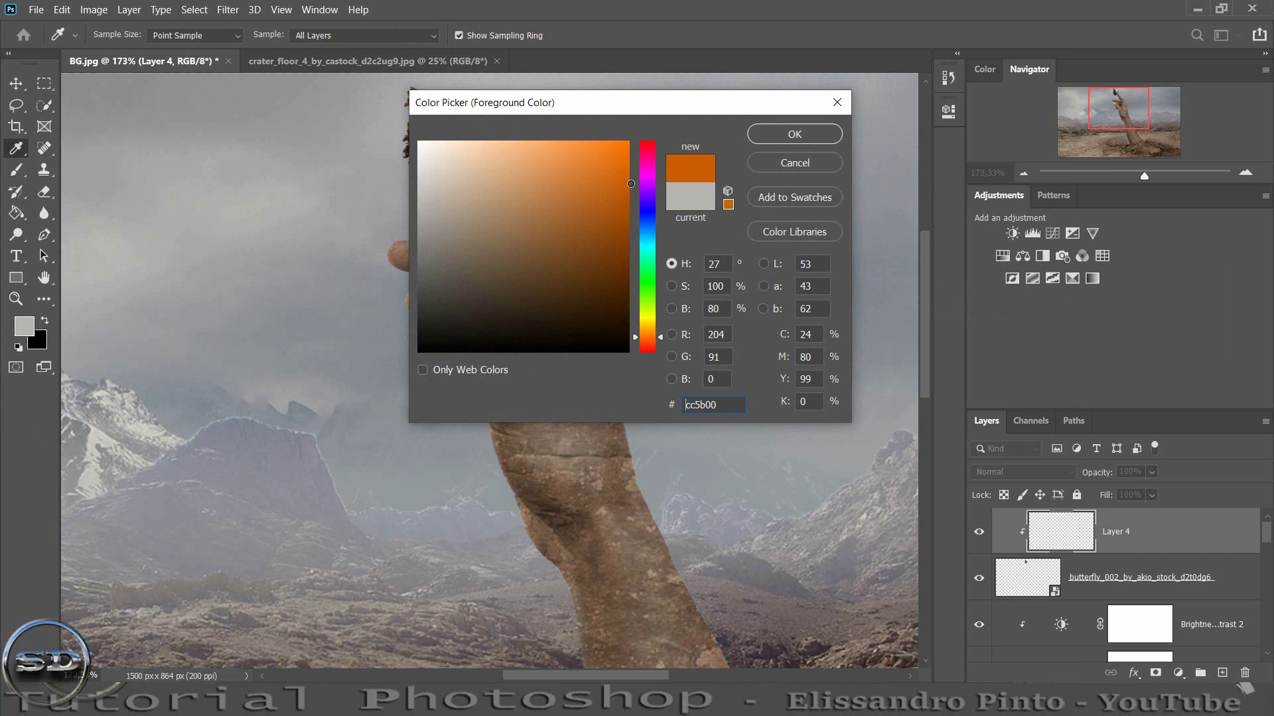
click(770, 140)
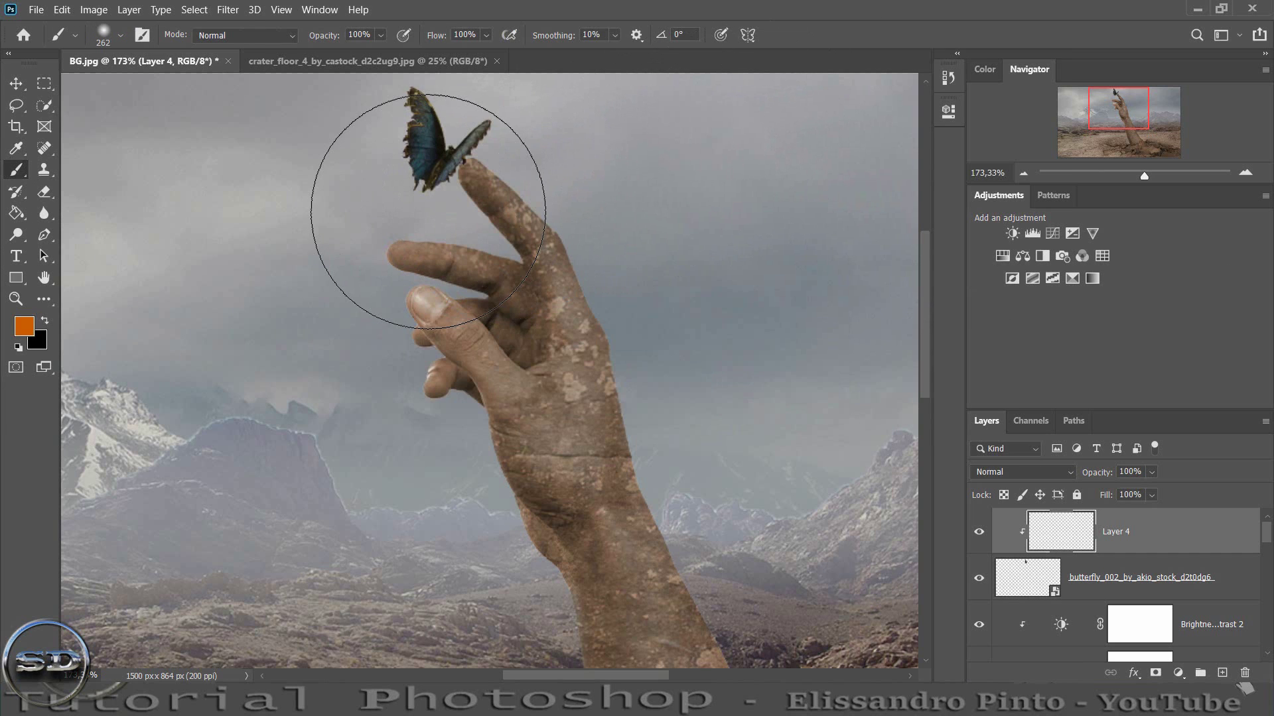
- Paint orange over the wings and set the layer to Color Dodge at 86% fill
mouse_move(428, 211)
mouse_down()
mouse_move(398, 211)
mouse_move(424, 182)
mouse_move(412, 93)
mouse_up()
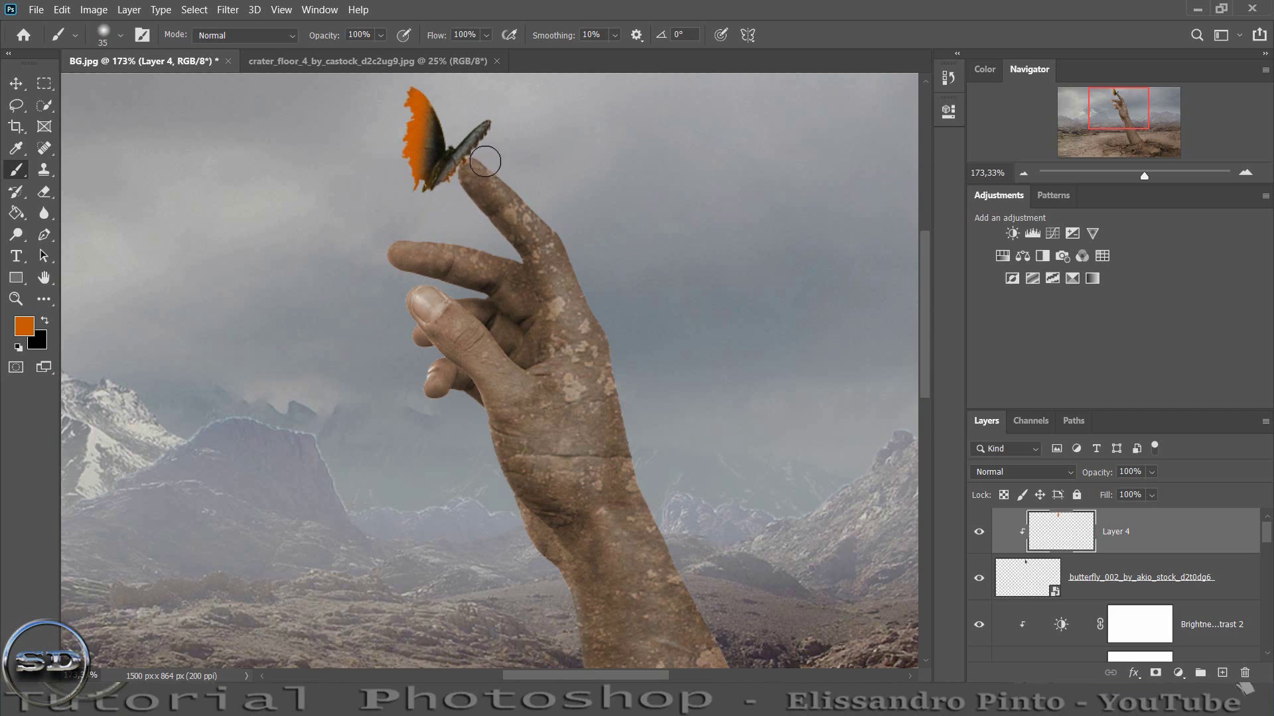
drag(488, 126, 468, 156)
click(1011, 473)
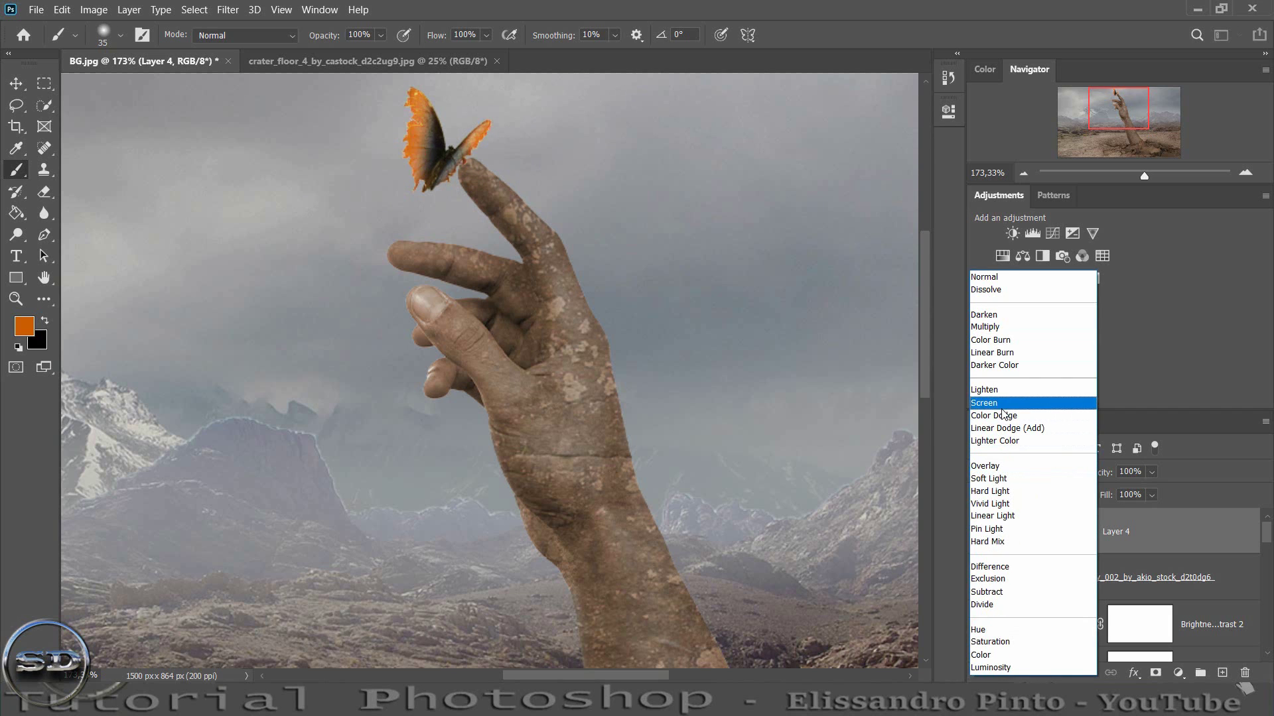
click(1002, 416)
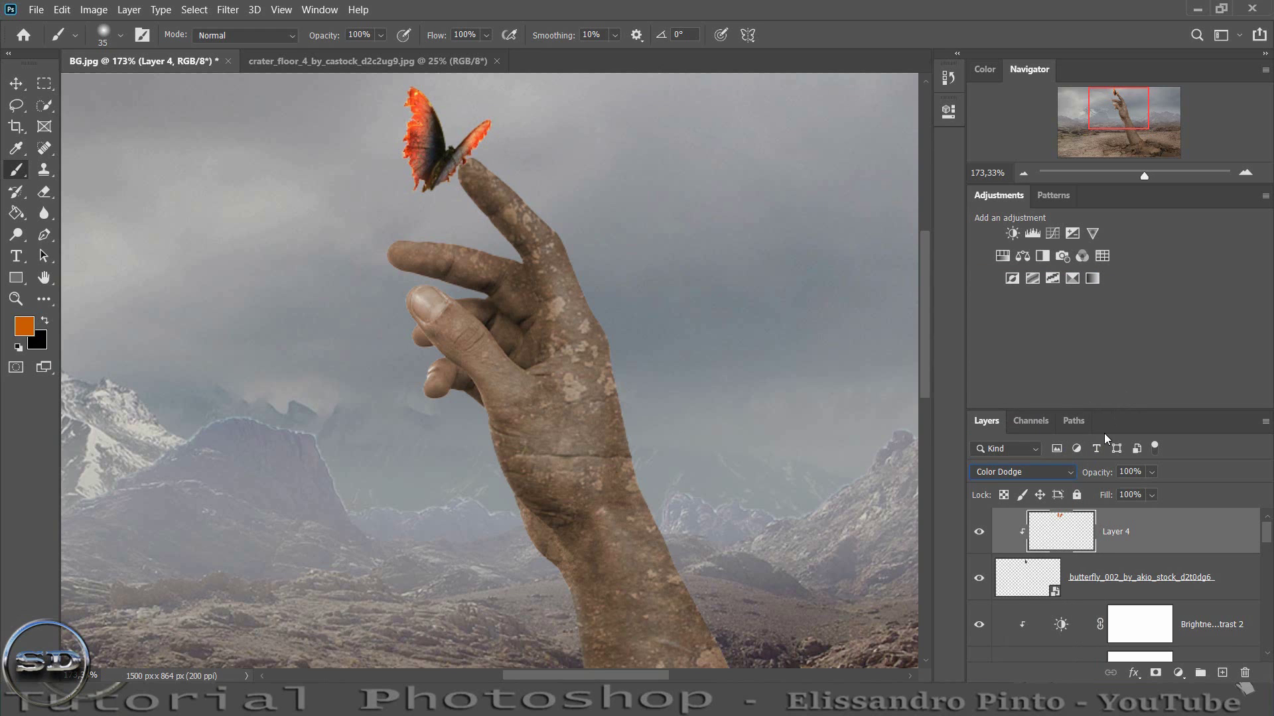
mouse_move(1108, 496)
mouse_down()
mouse_move(1088, 494)
mouse_move(1098, 495)
mouse_up()
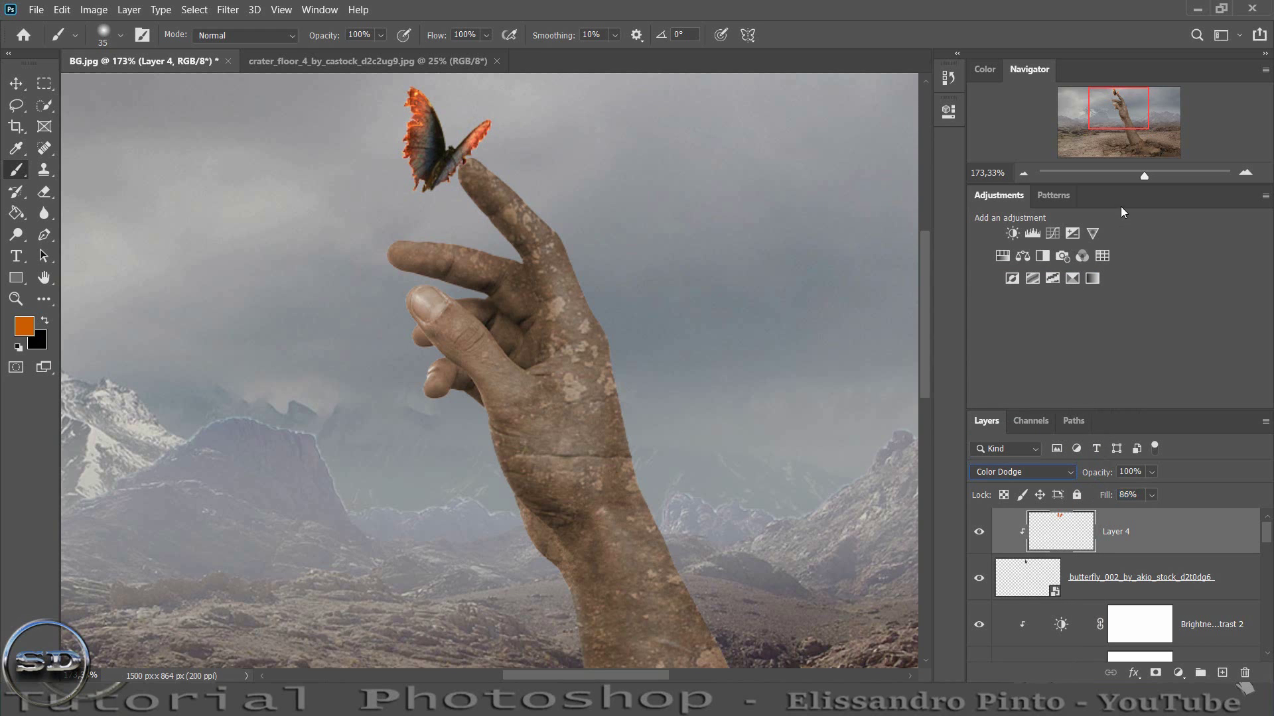
drag(1141, 175, 1129, 177)
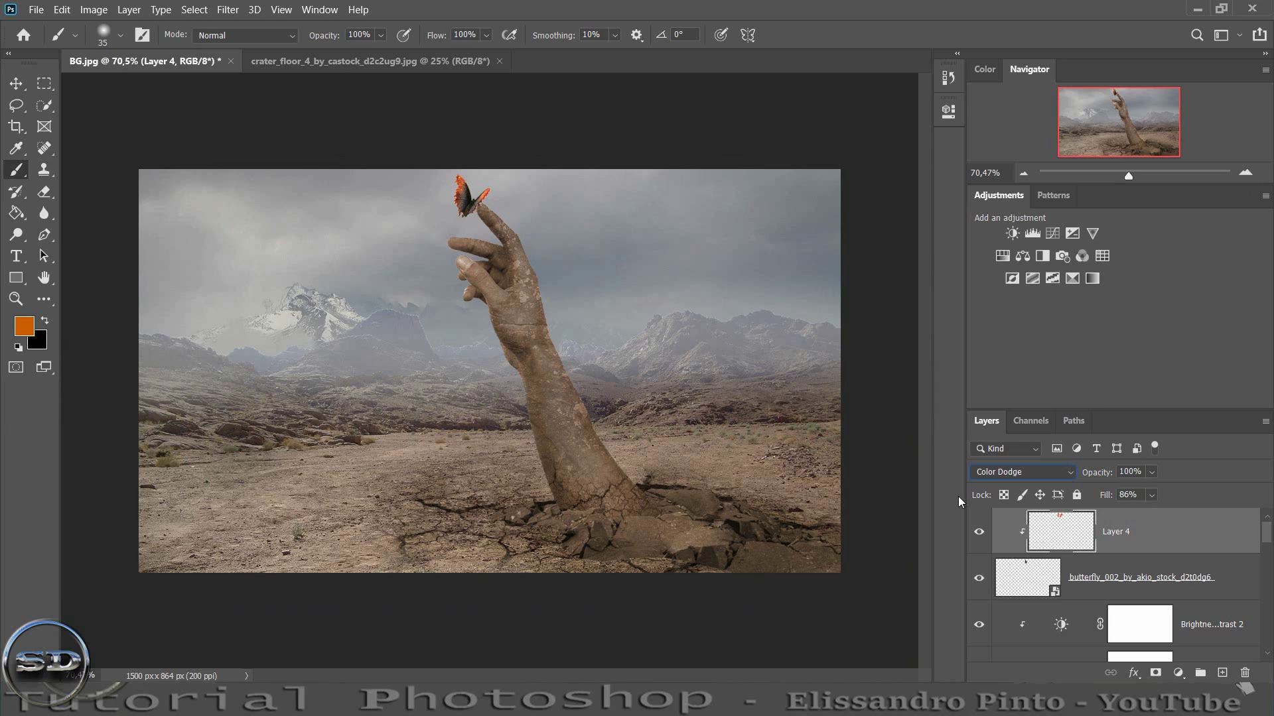
- Add a new mist layer and sample light grey from the sky
click(1222, 673)
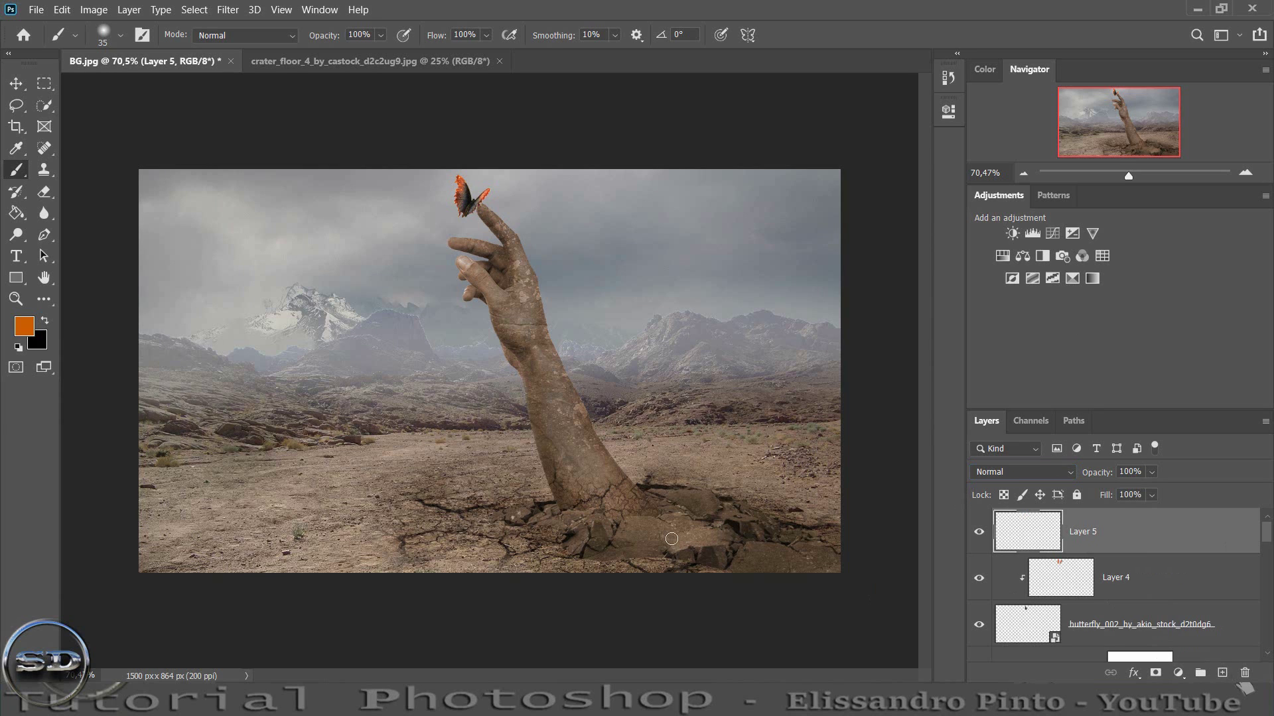
click(19, 151)
click(224, 231)
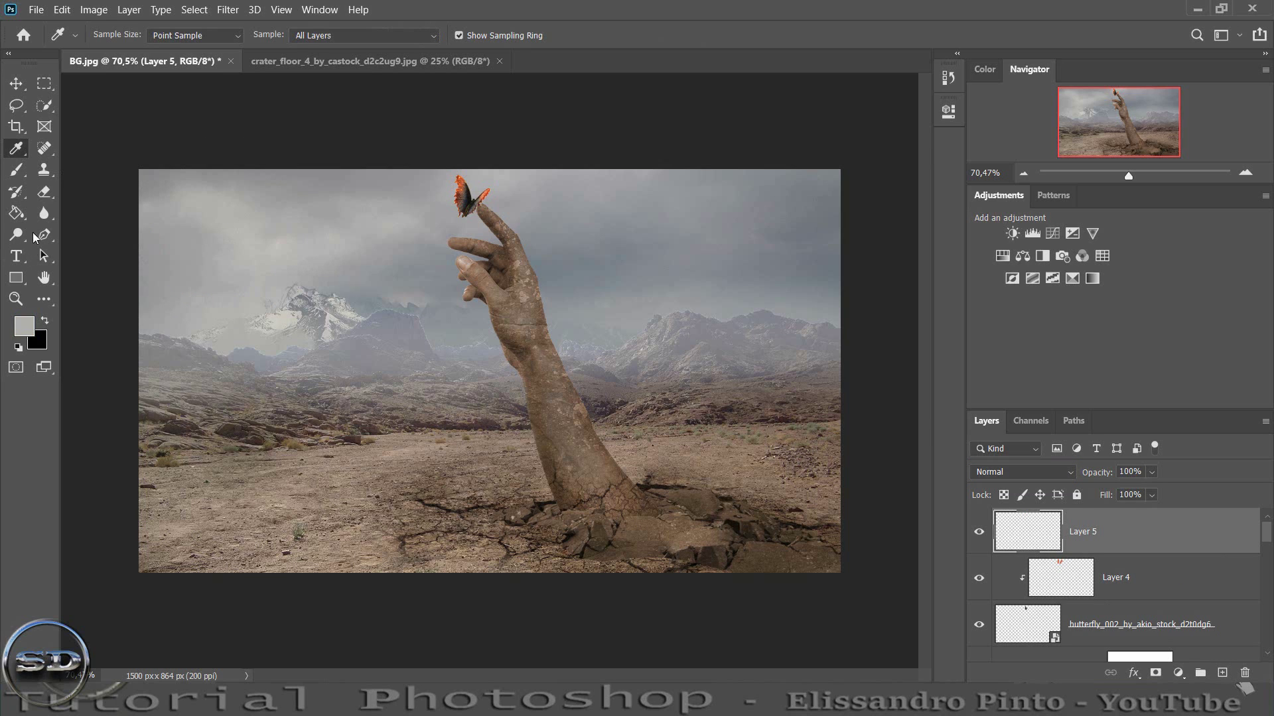
click(18, 172)
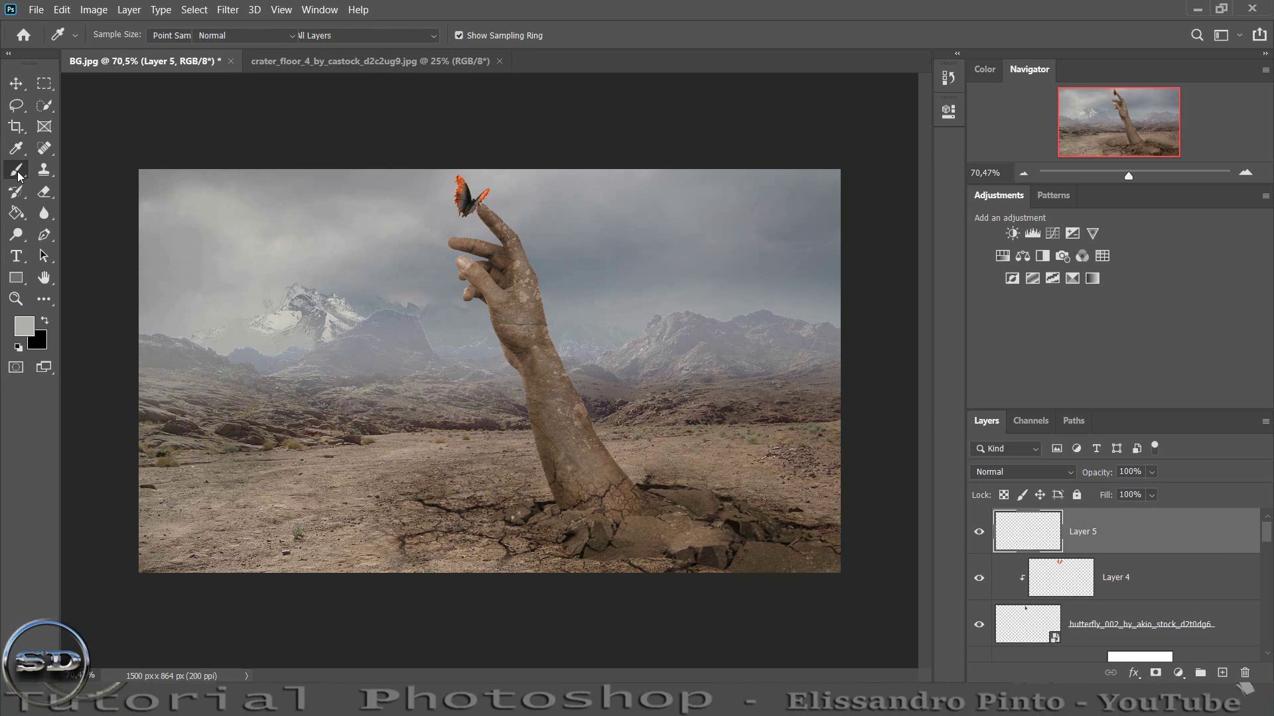
- Import the SS-mist brush set and show brush tip thumbnails with sizes
right_click(241, 231)
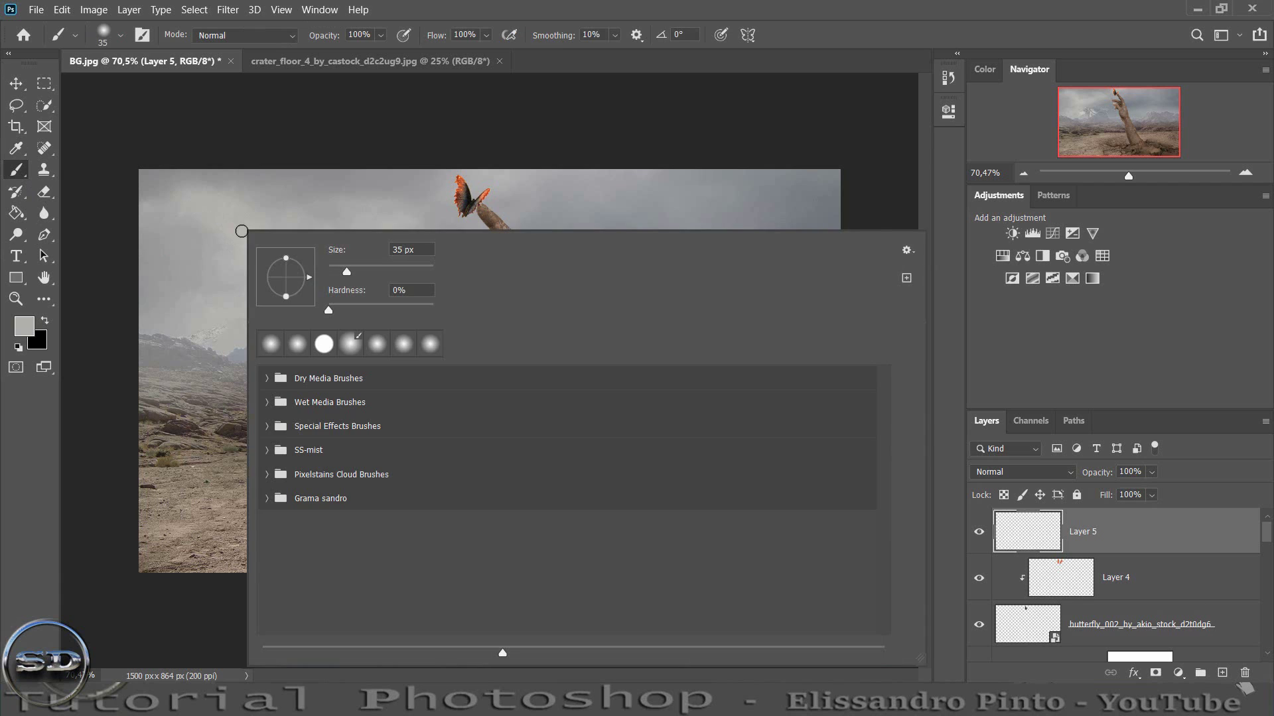
click(907, 252)
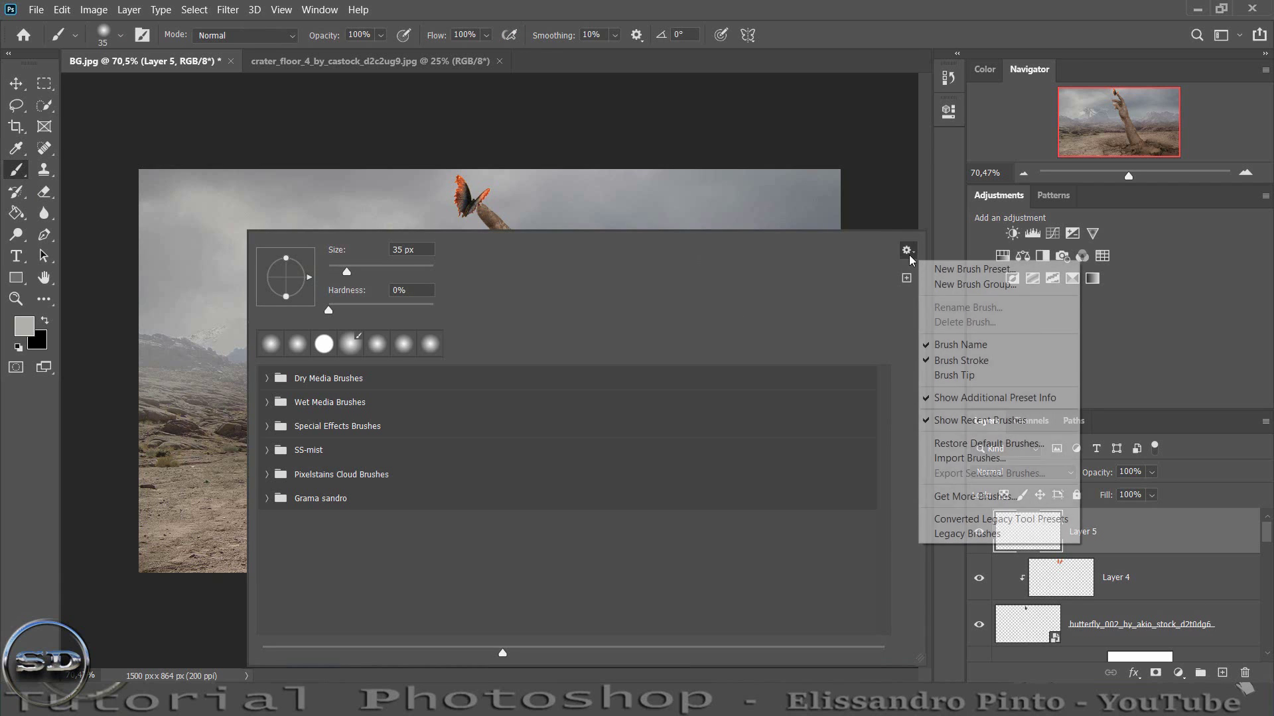
click(959, 462)
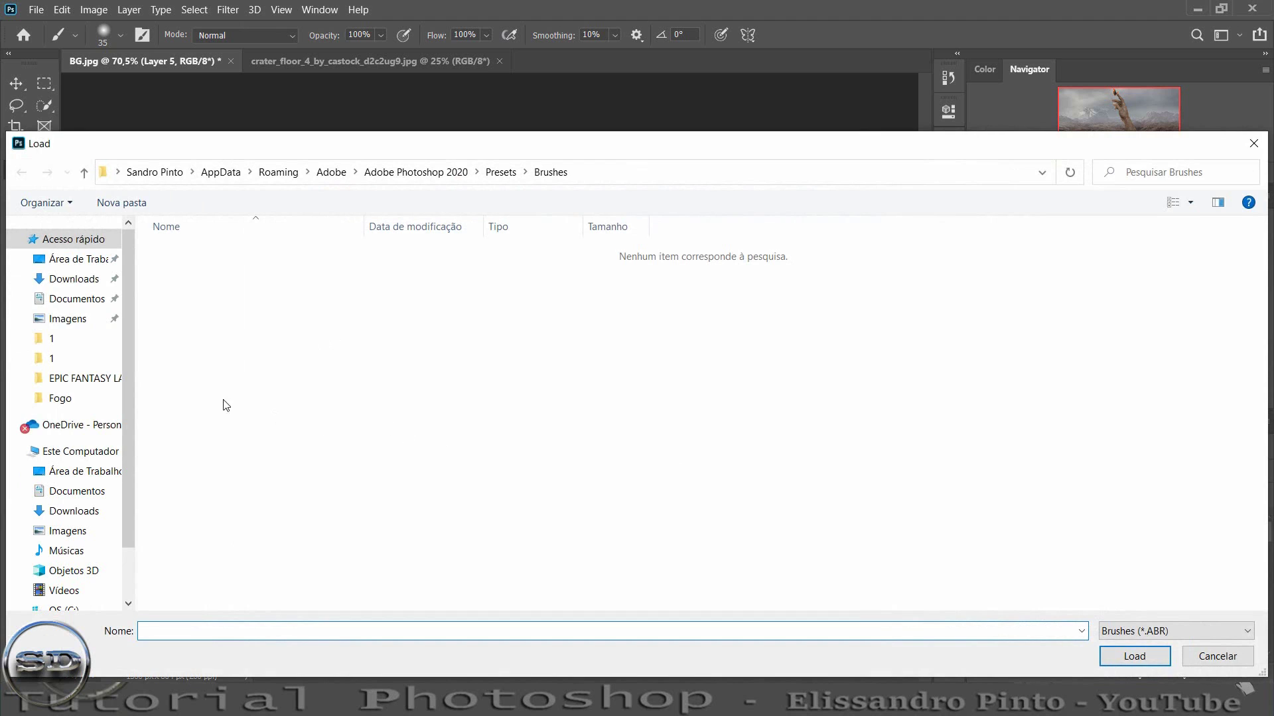
click(44, 339)
double_click(194, 265)
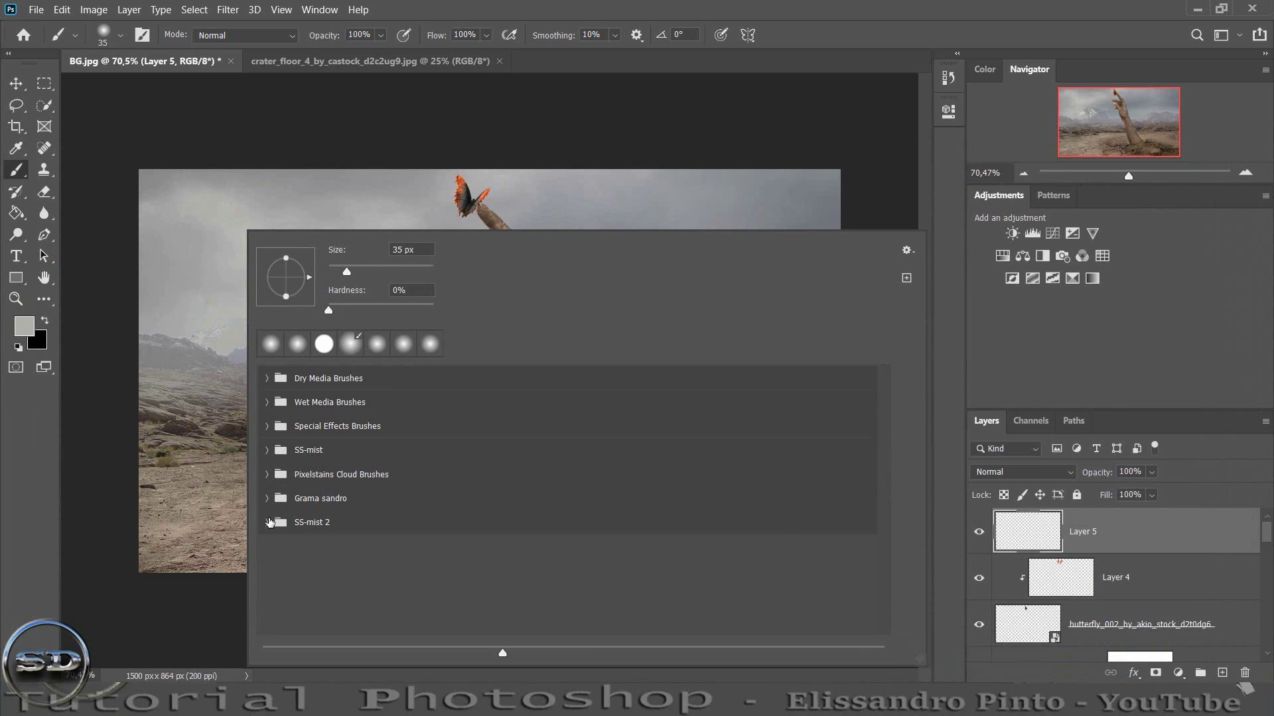
click(269, 522)
scroll(447, 517, down, 2)
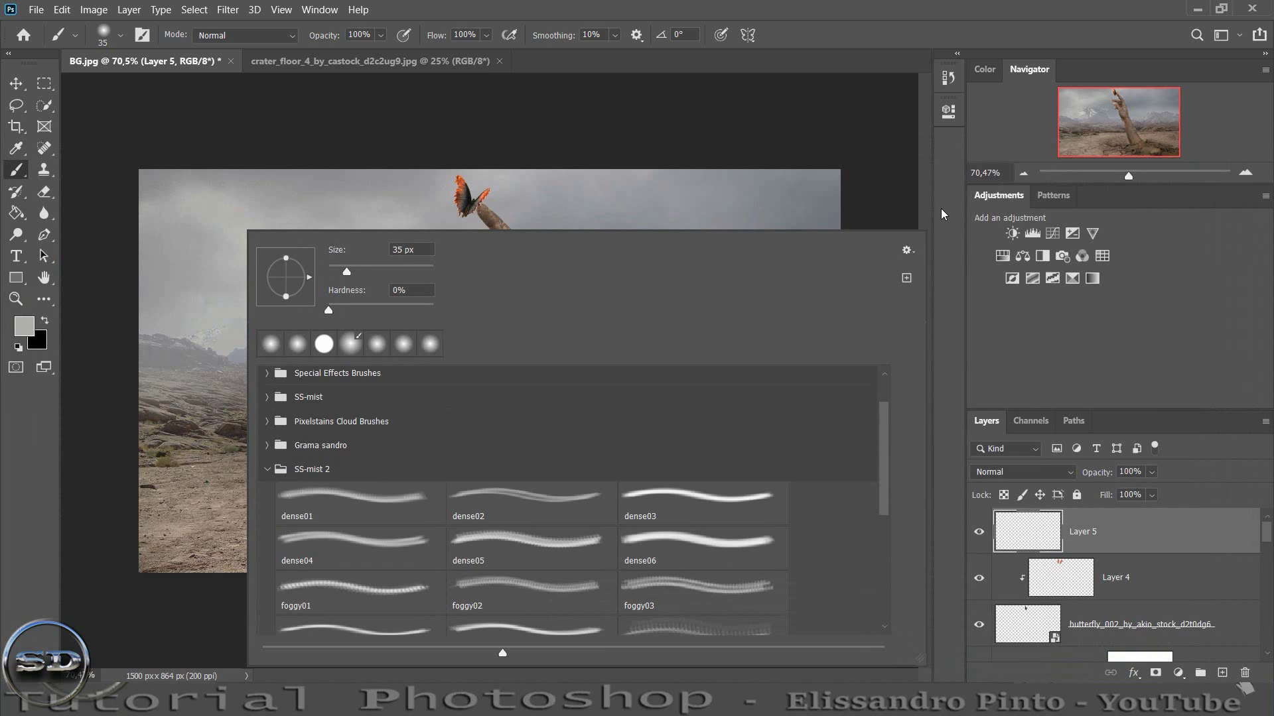
click(907, 251)
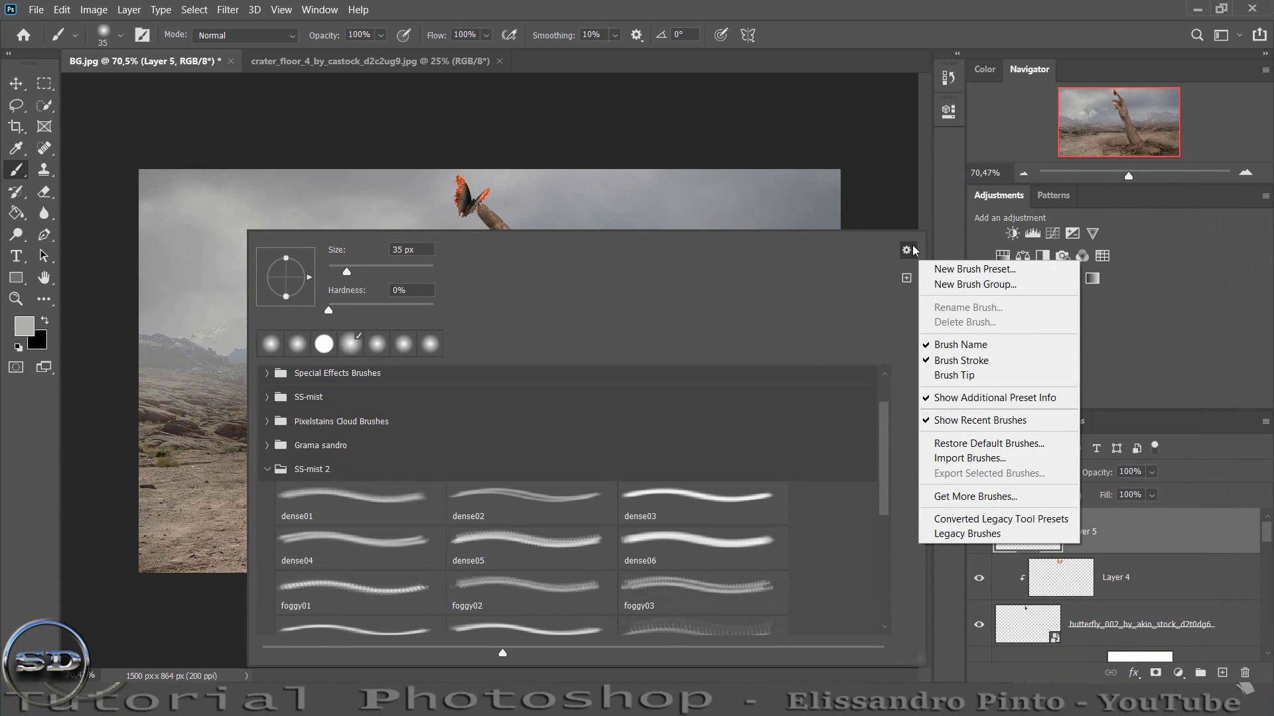
click(954, 375)
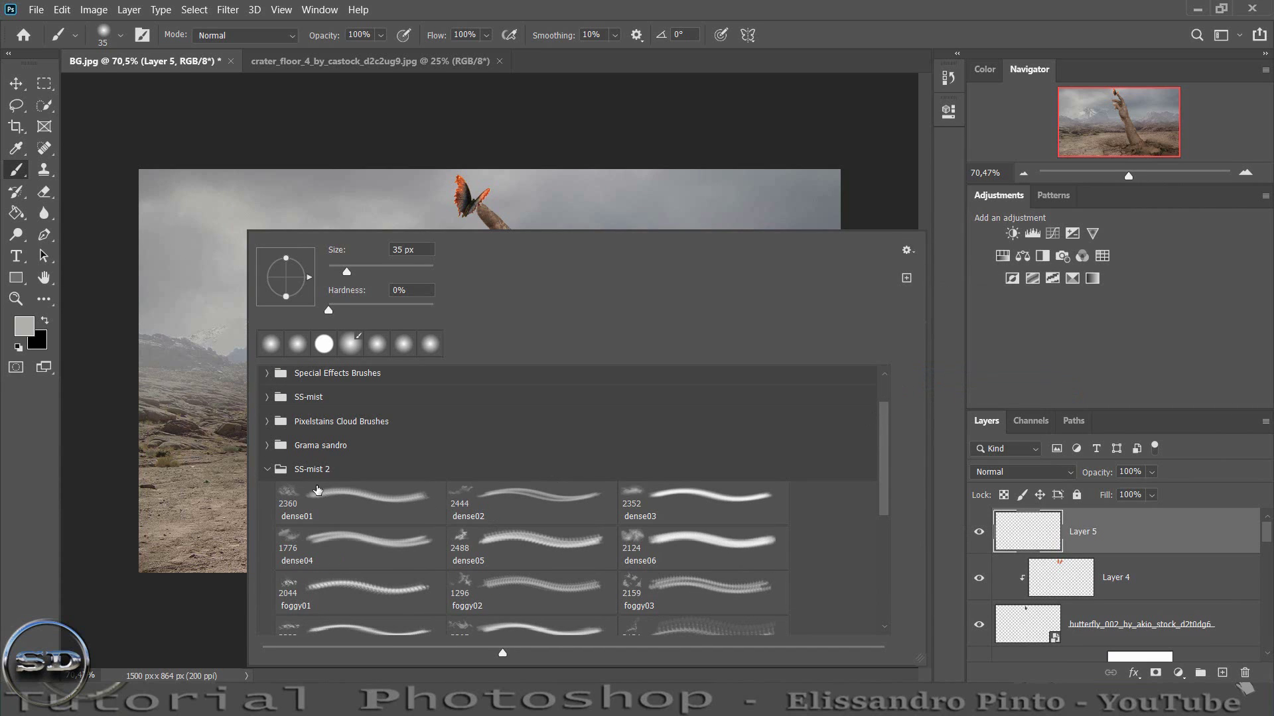
- Dab grey mist over the crater and left foreground with the dense01 brush
click(316, 491)
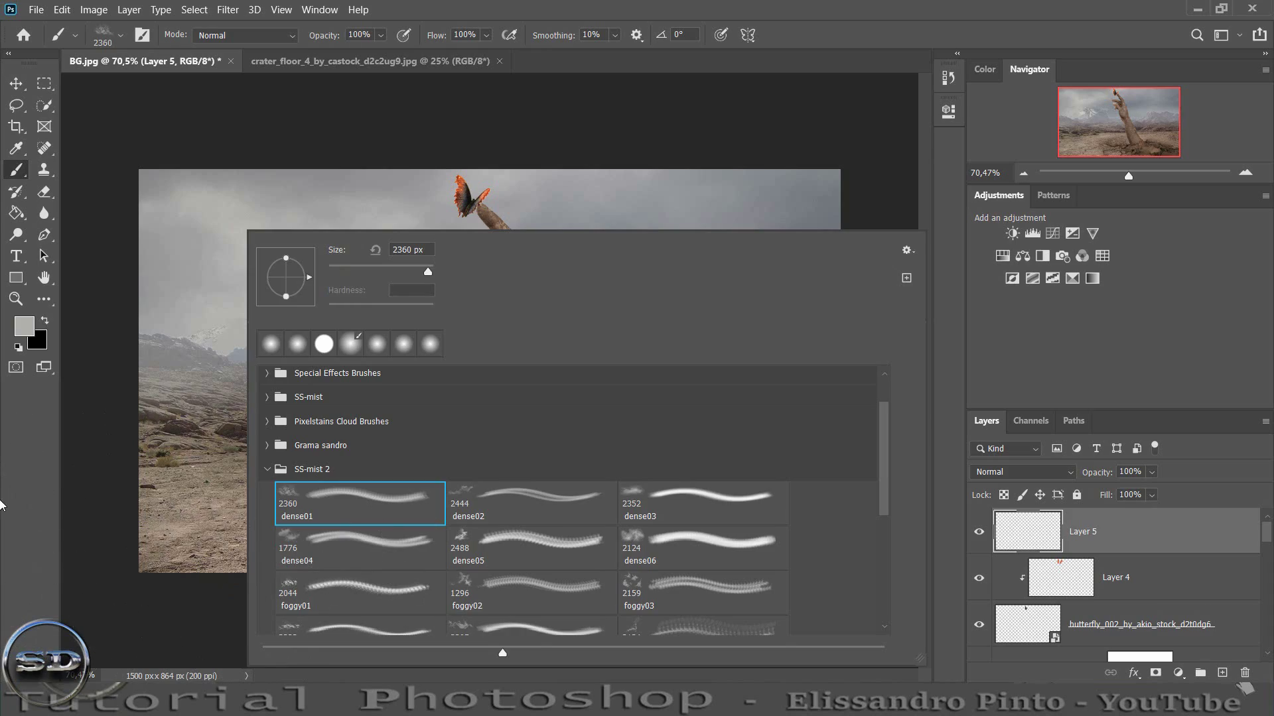
key(Return)
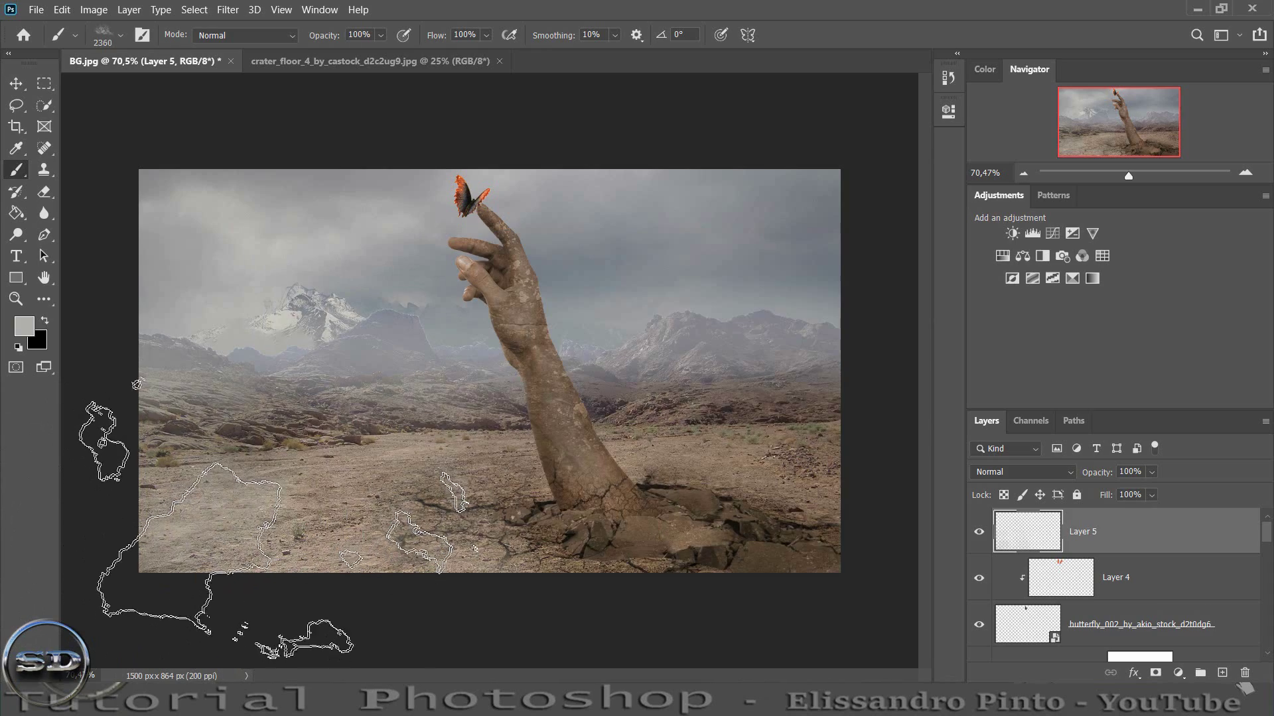
click(709, 524)
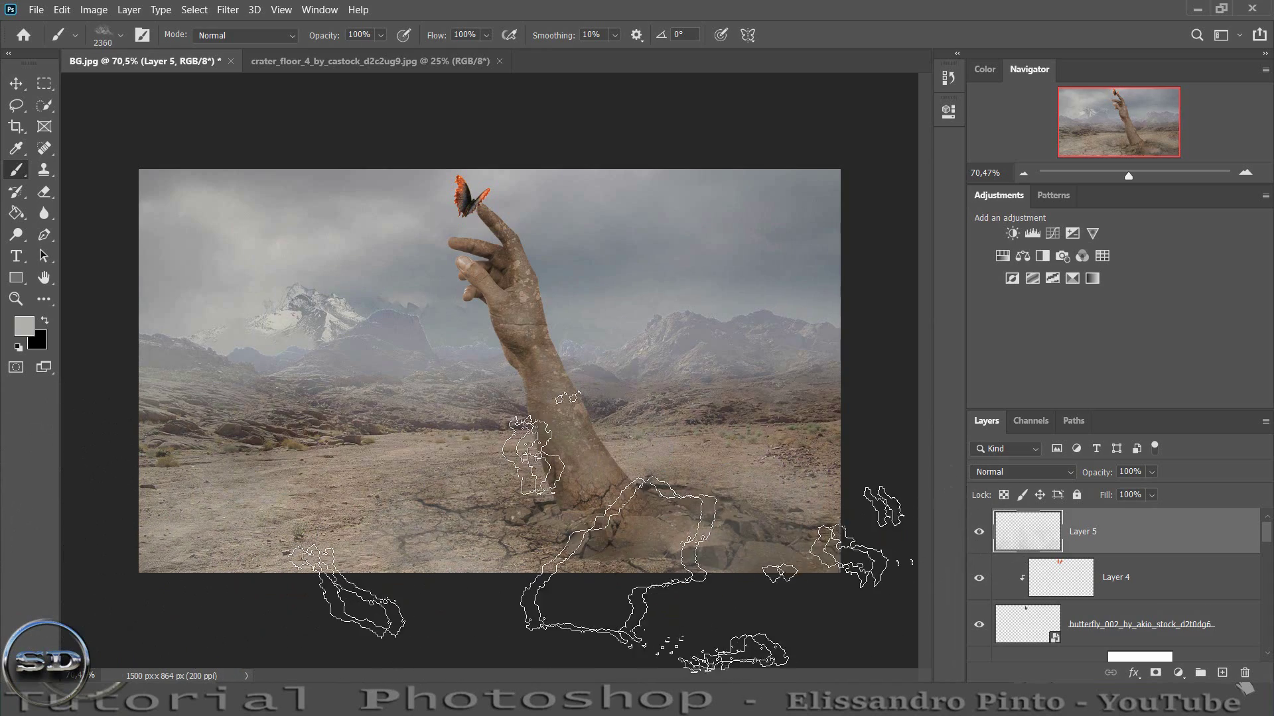
click(424, 531)
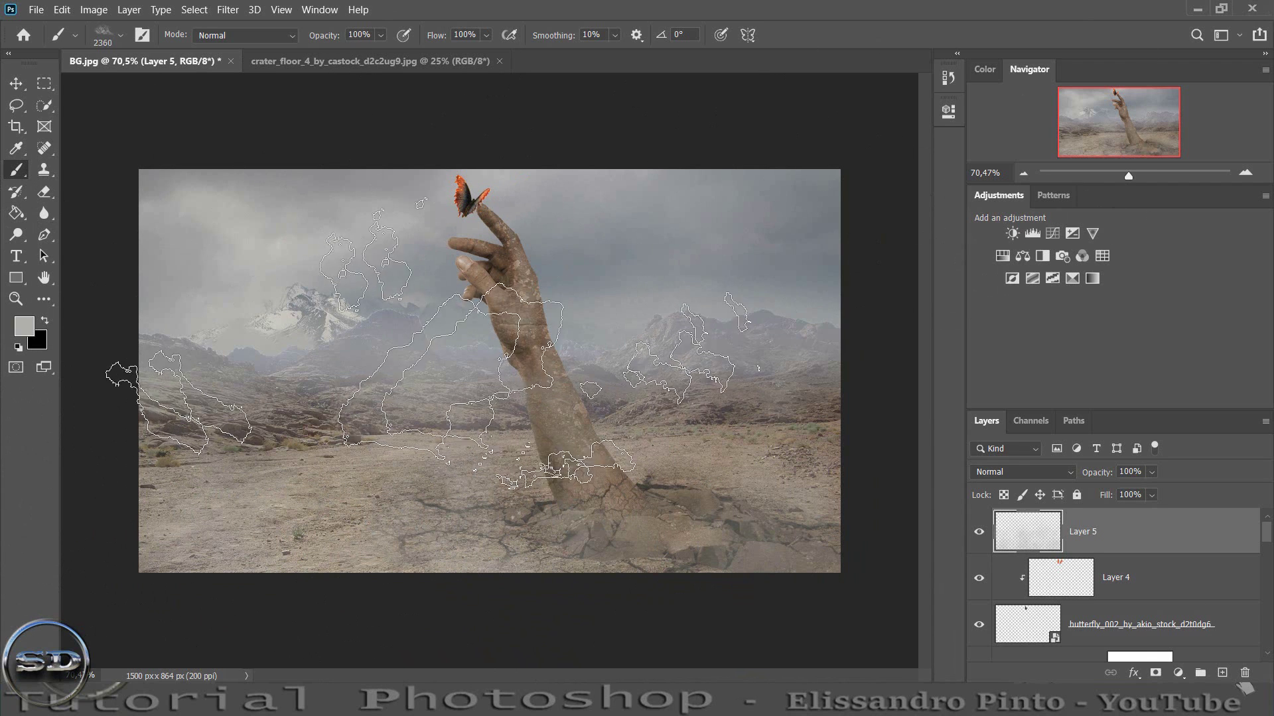
- Switch to the dense02 mist brush at about 1600 px
right_click(473, 249)
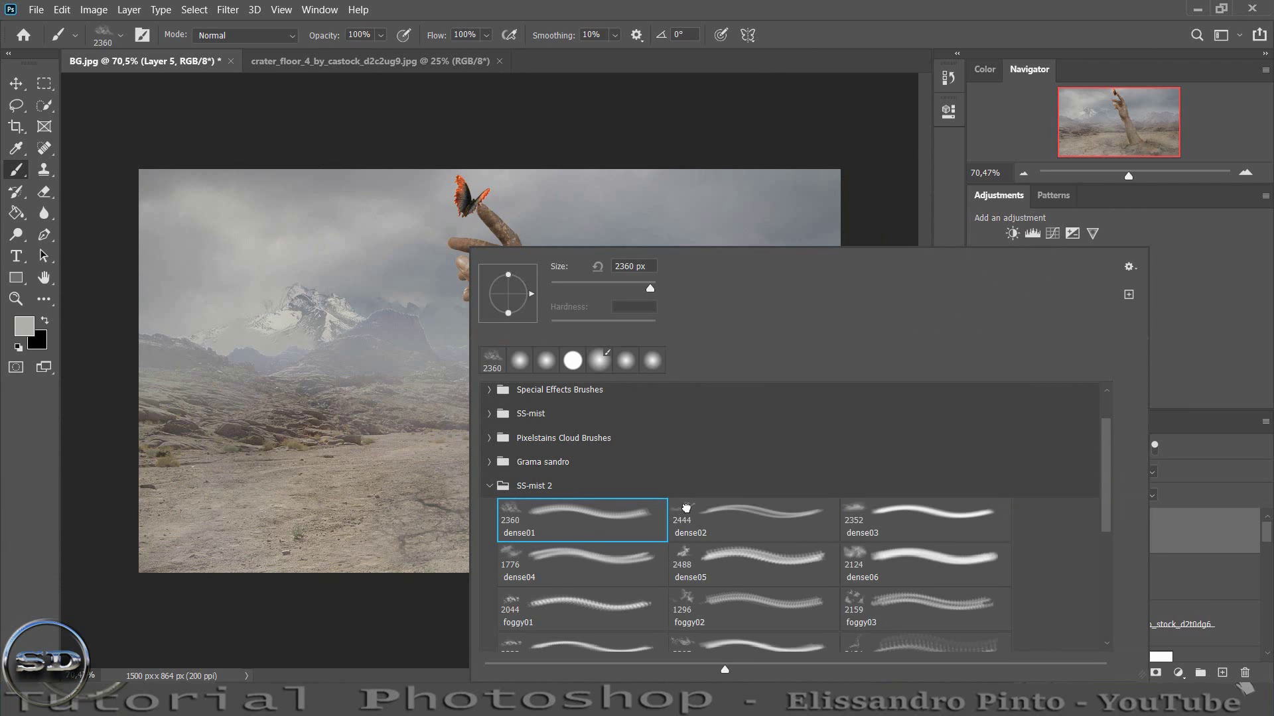
click(686, 508)
key(Return)
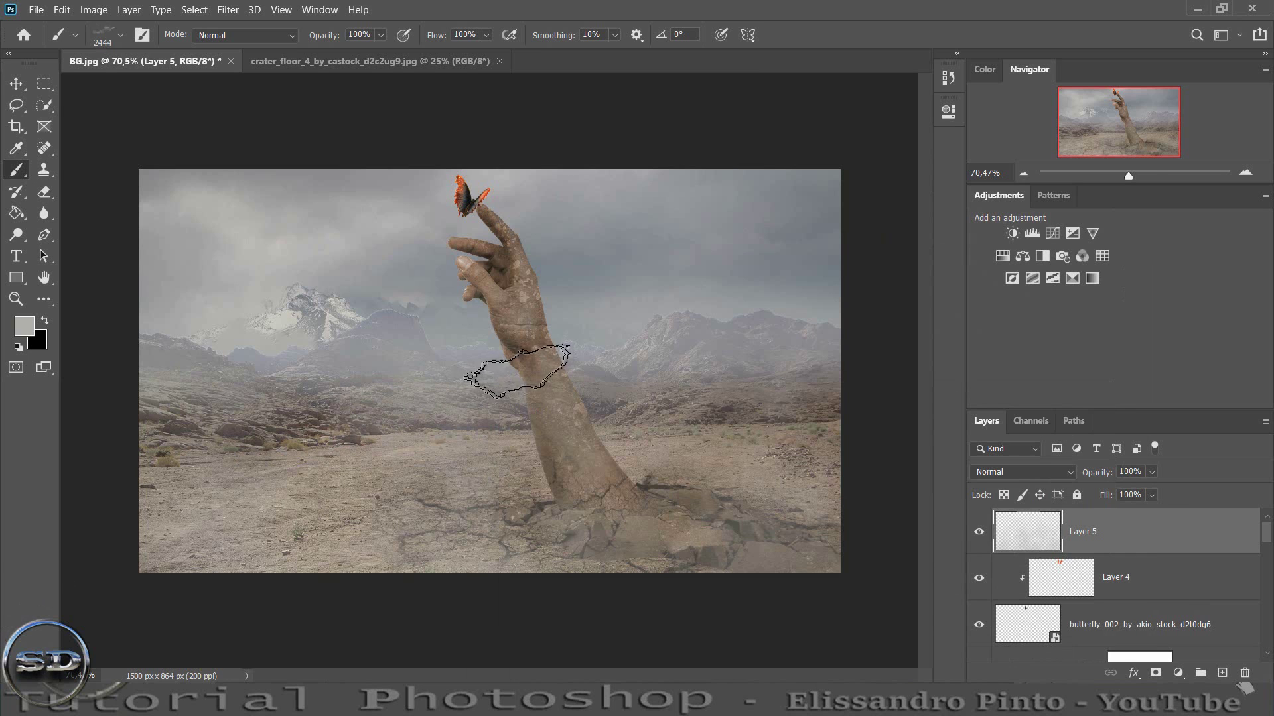
mouse_move(332, 499)
mouse_down()
mouse_move(400, 503)
mouse_move(117, 531)
mouse_up()
drag(218, 547, 302, 541)
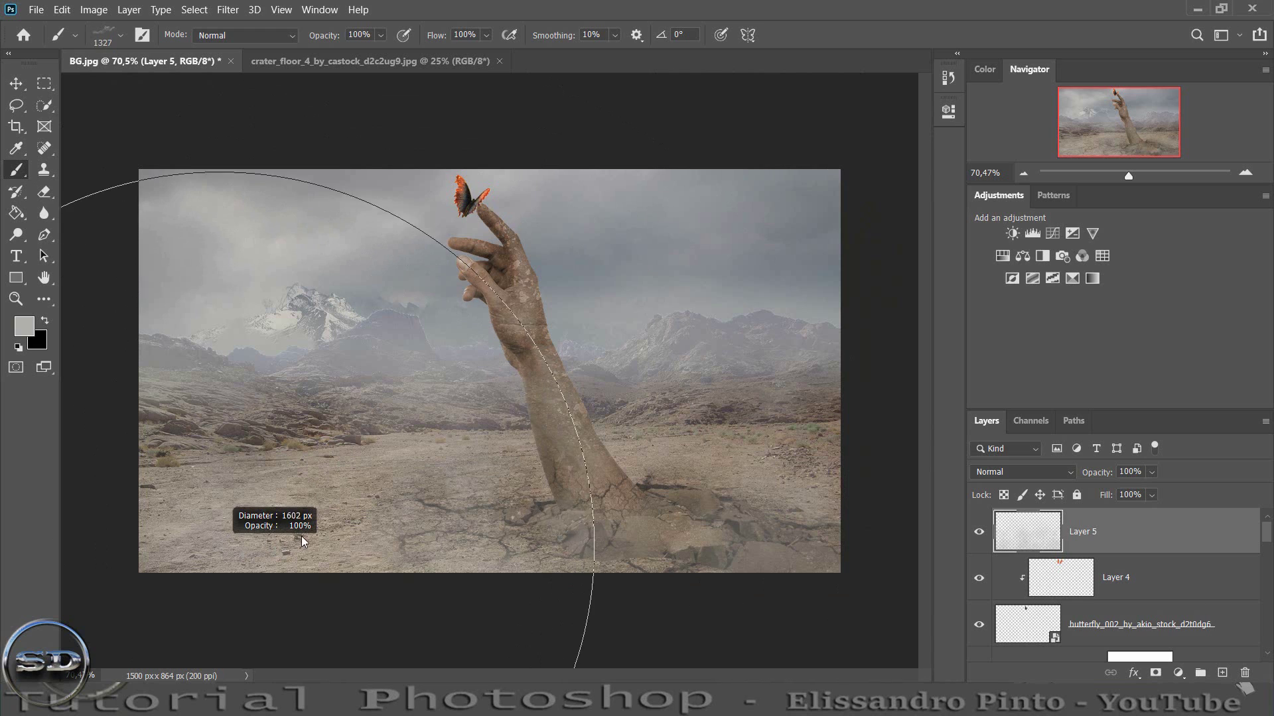
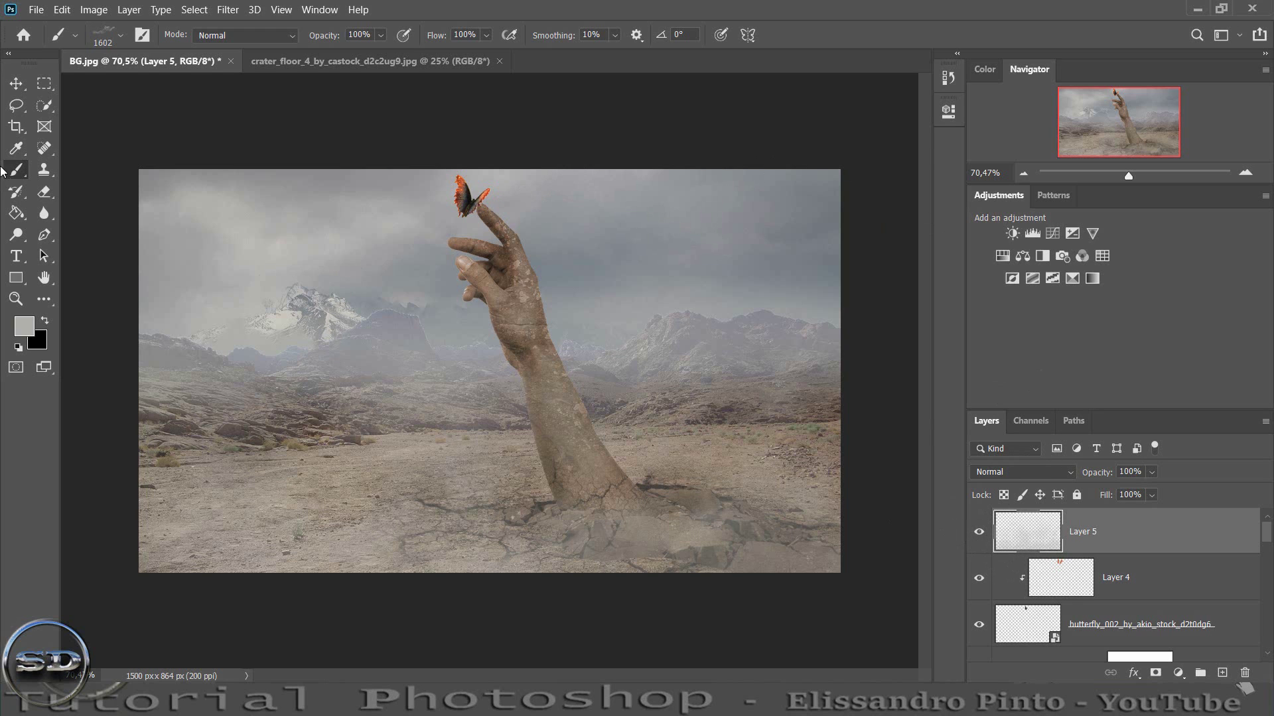
- Lighten the fog layer to 79% opacity and place the green mist photo into the scene
click(18, 80)
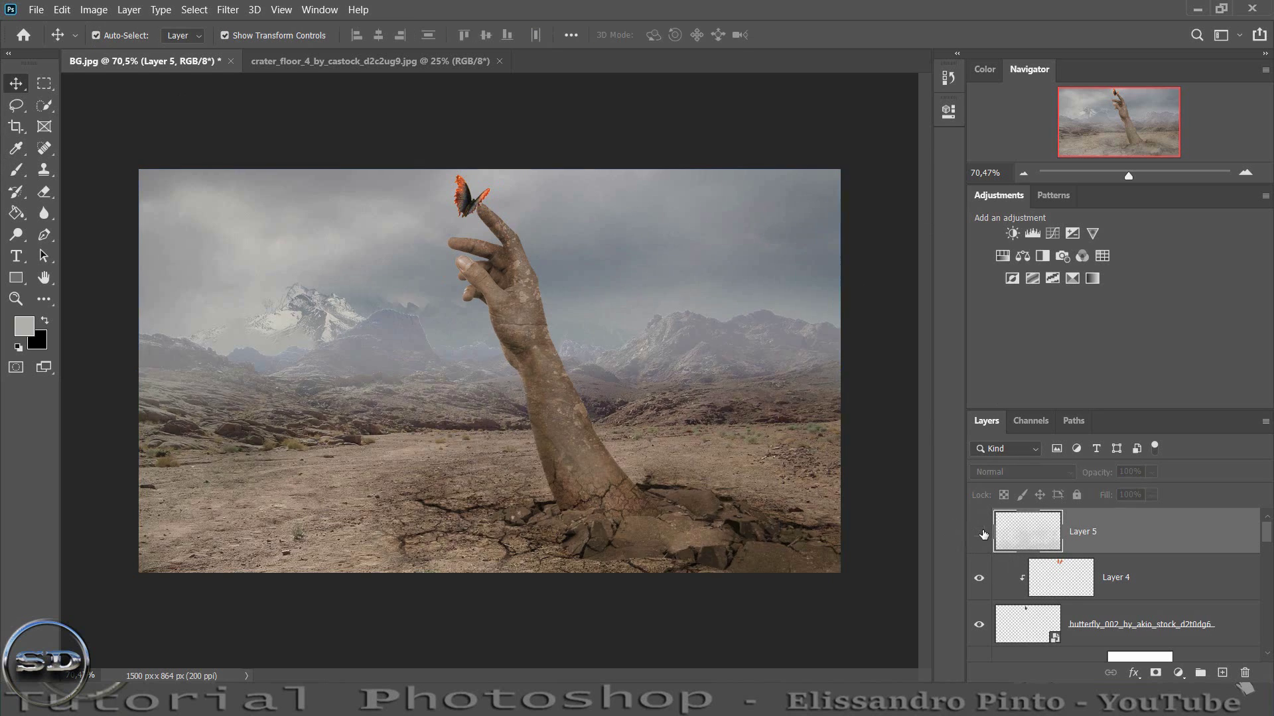
click(980, 532)
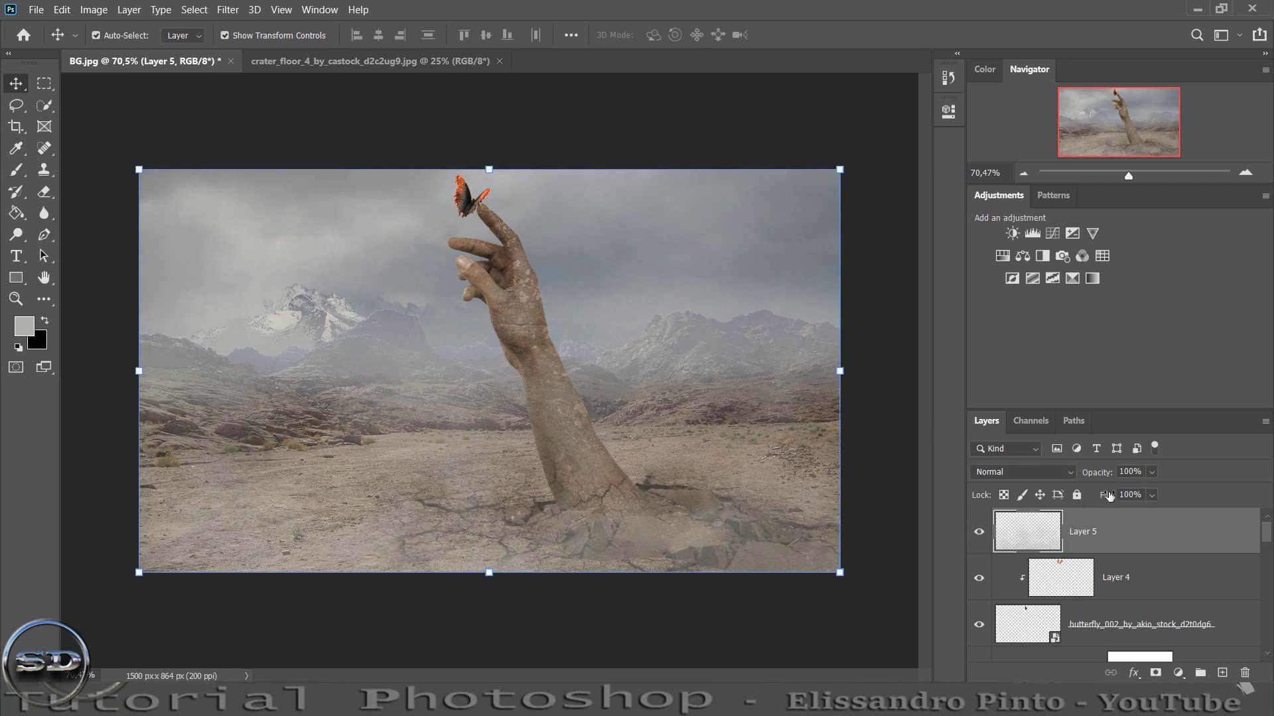
drag(1109, 474, 1093, 473)
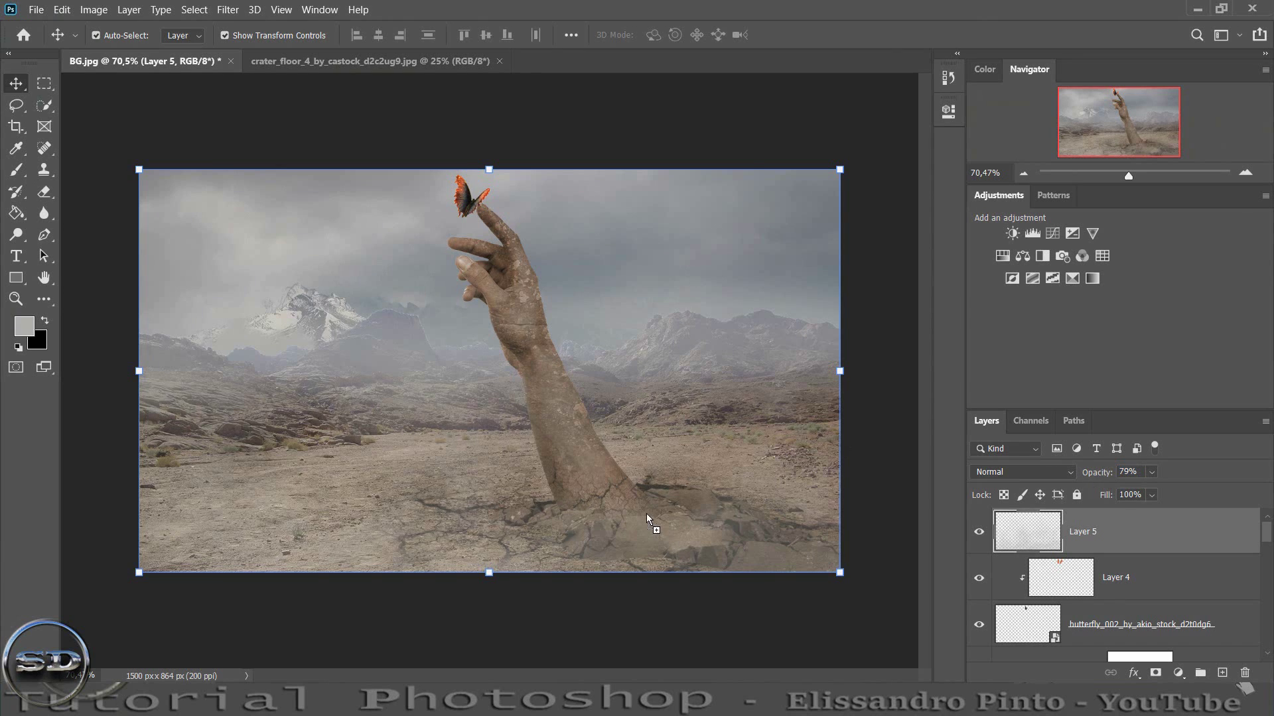
drag(647, 515, 647, 514)
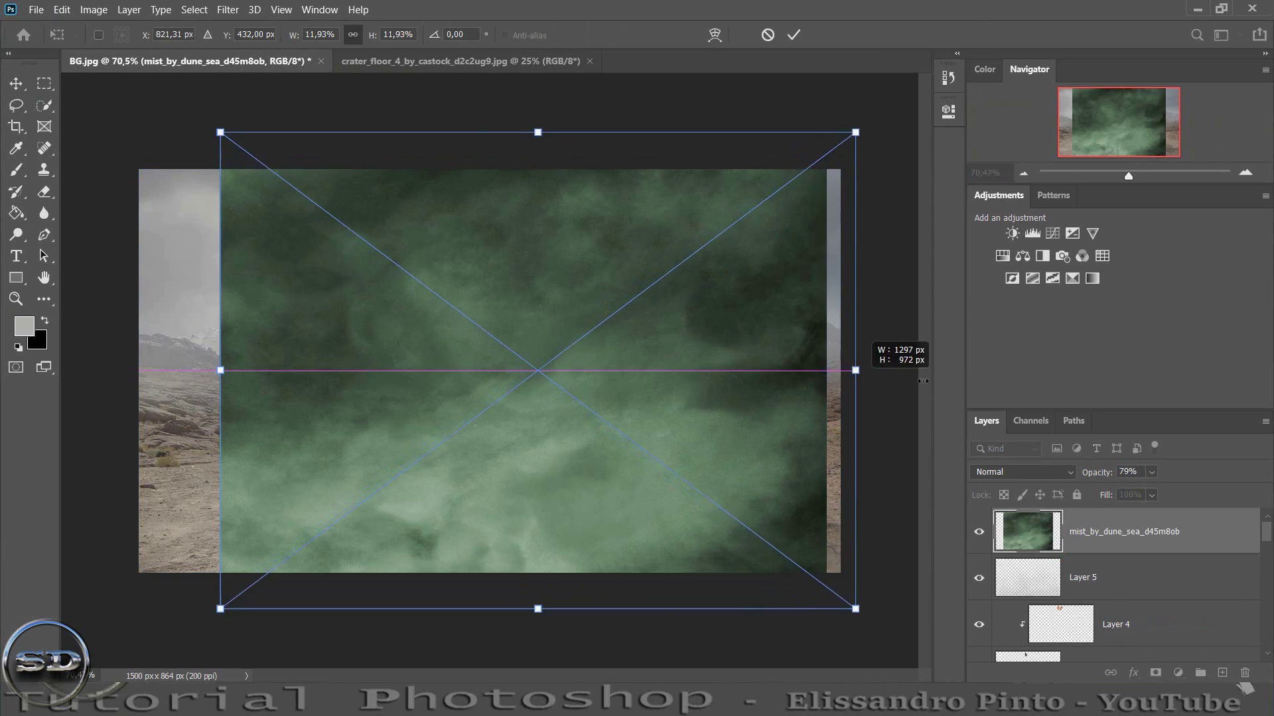
- Enlarge and reposition the mist image so it covers the whole canvas
drag(760, 375, 942, 370)
mouse_move(838, 392)
mouse_down()
mouse_move(753, 421)
mouse_move(734, 409)
mouse_up()
click(799, 36)
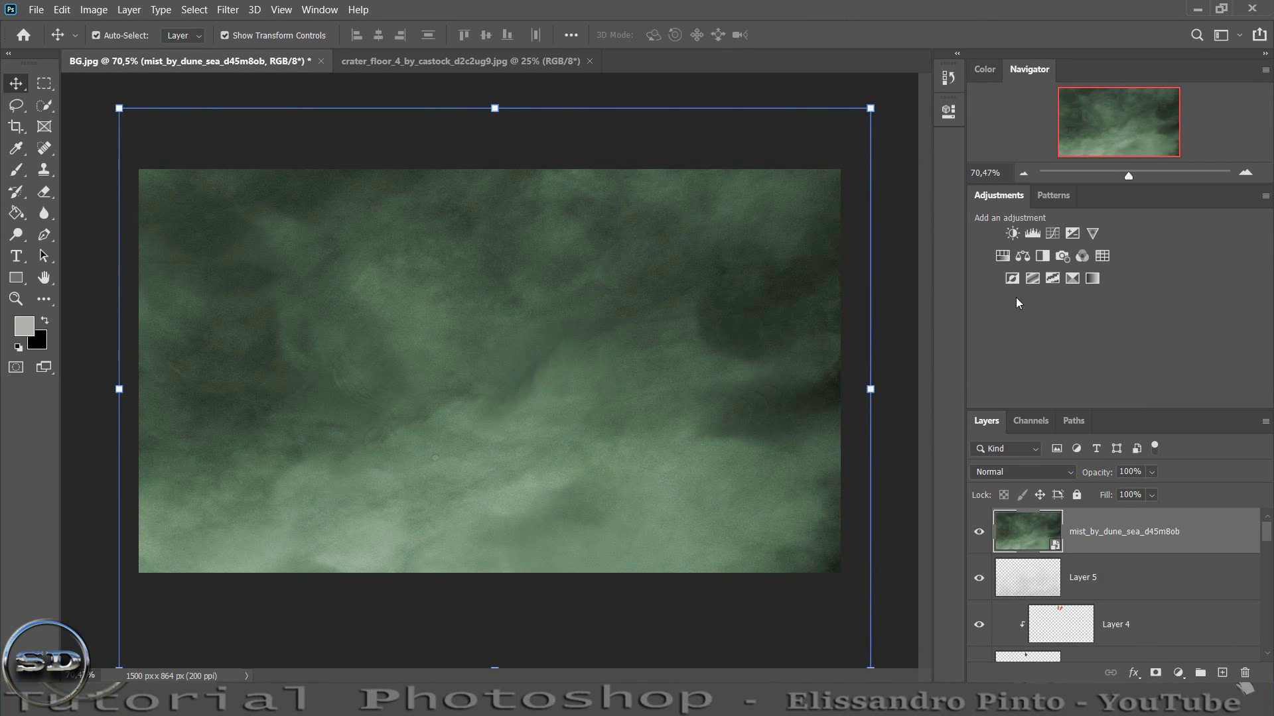
- Blend the mist layer in Multiply mode at 64% opacity
click(1005, 472)
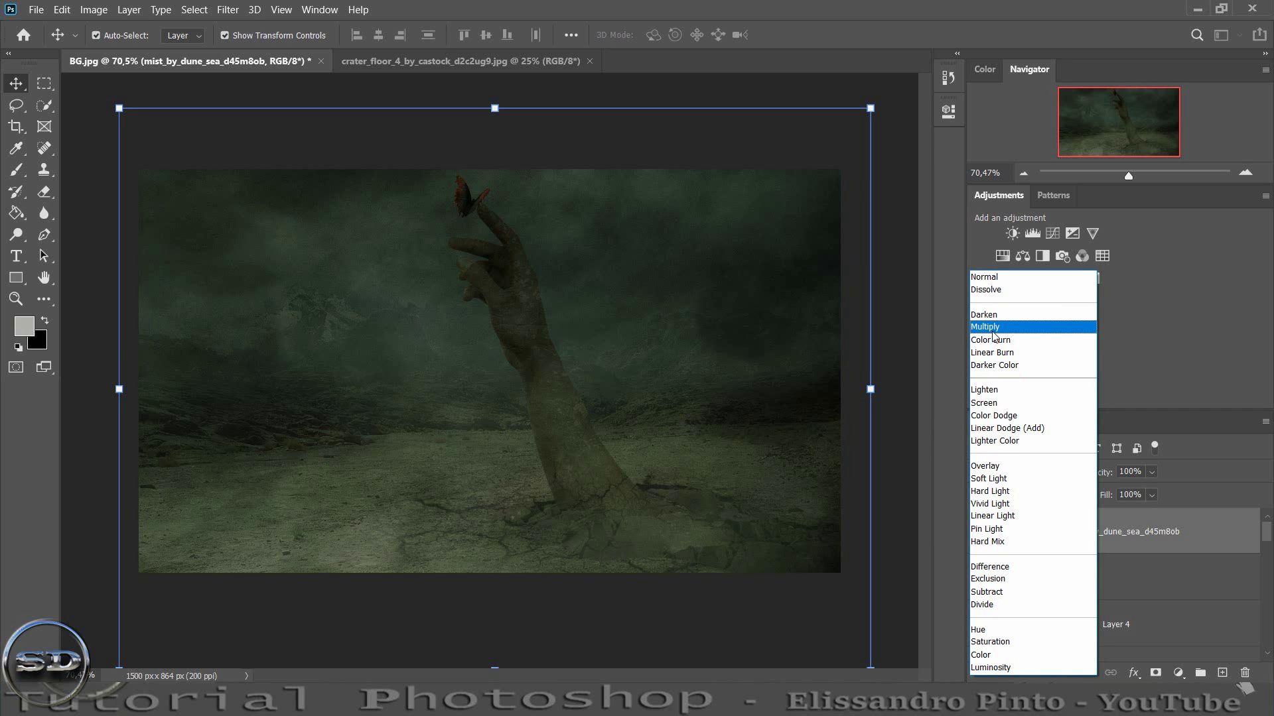
click(993, 331)
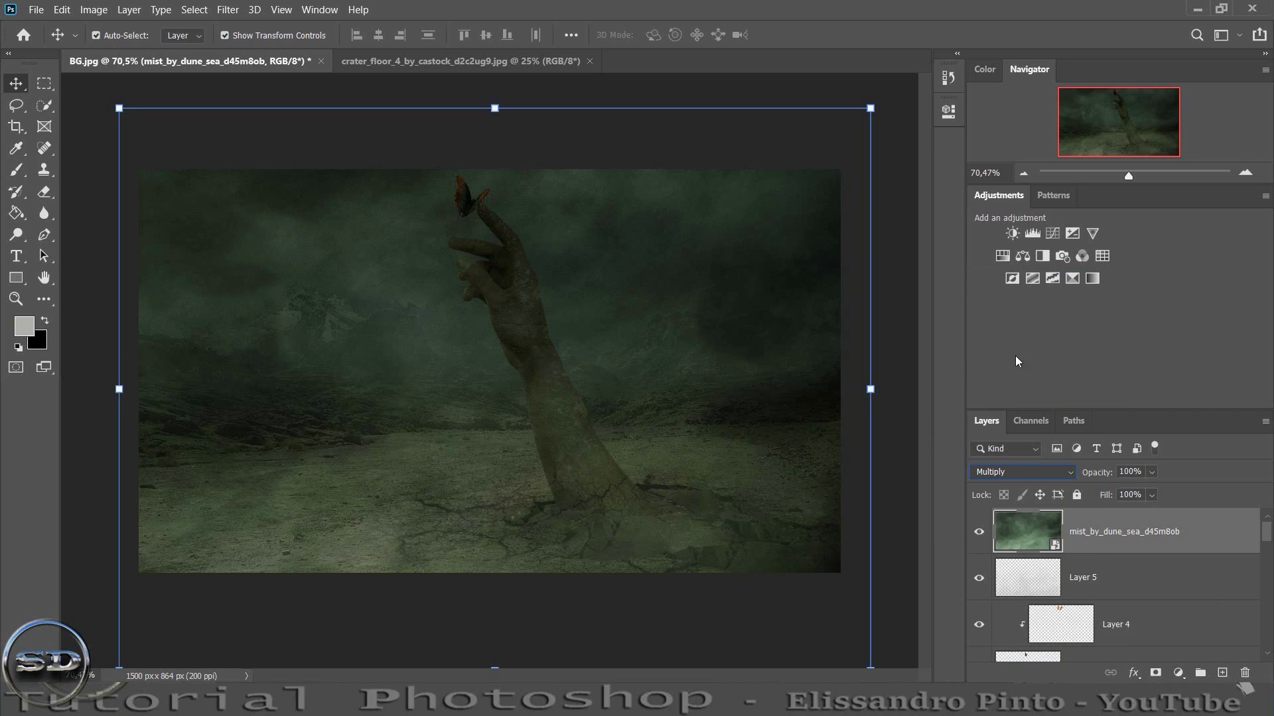
drag(1102, 475, 1072, 468)
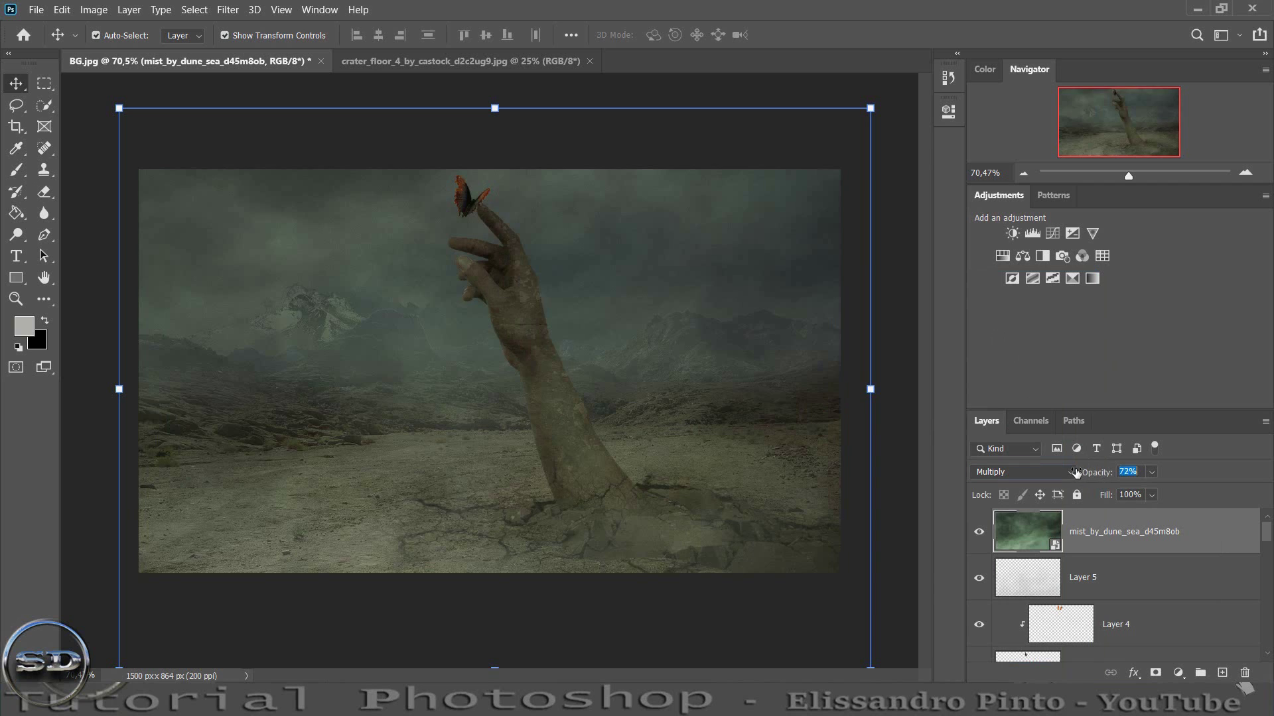
- Add a Hue/Saturation adjustment clipped to the mist, colorized teal (Hue ~186, Saturation ~47)
click(1001, 257)
click(807, 387)
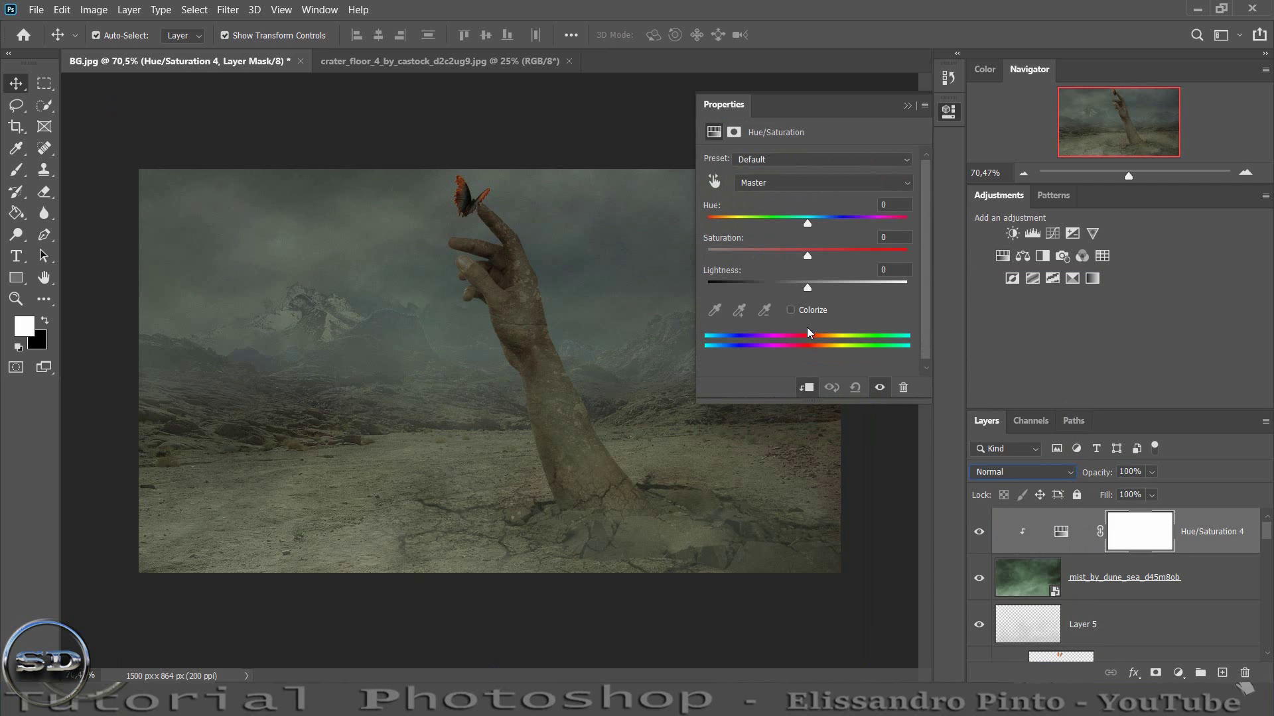
click(792, 310)
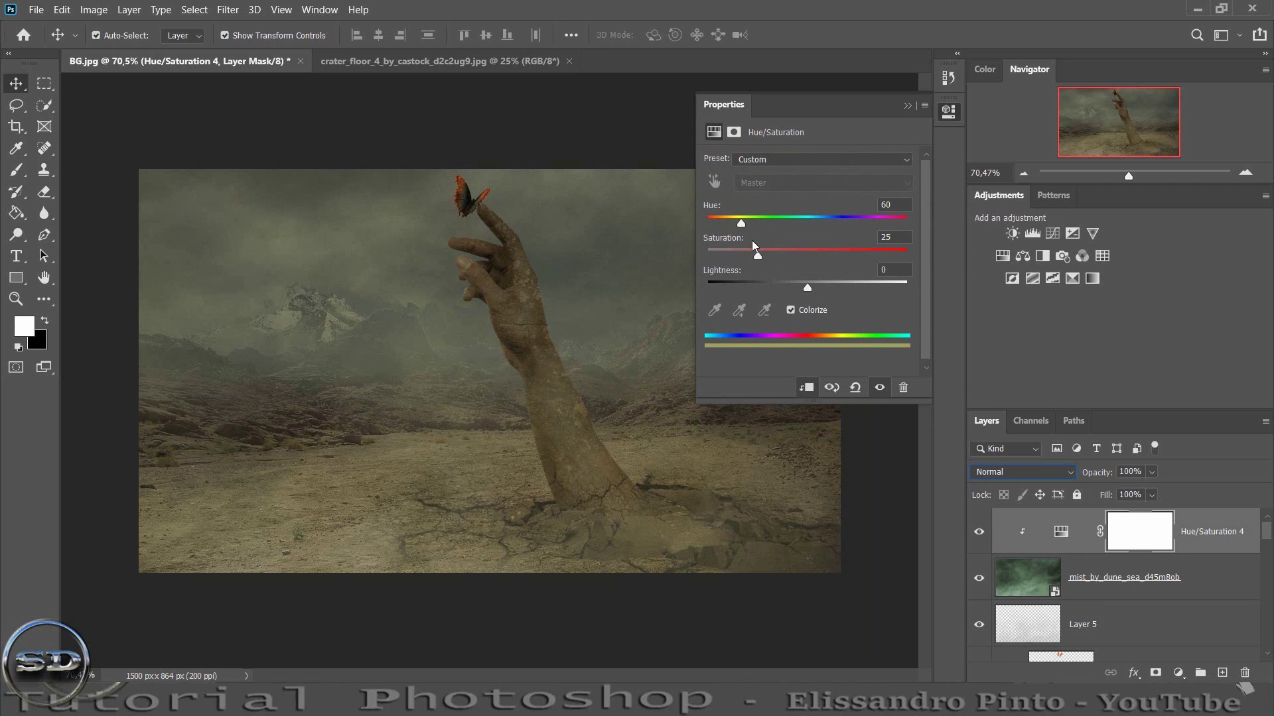
mouse_move(756, 253)
mouse_down()
mouse_move(783, 253)
mouse_move(760, 227)
mouse_move(811, 225)
mouse_up()
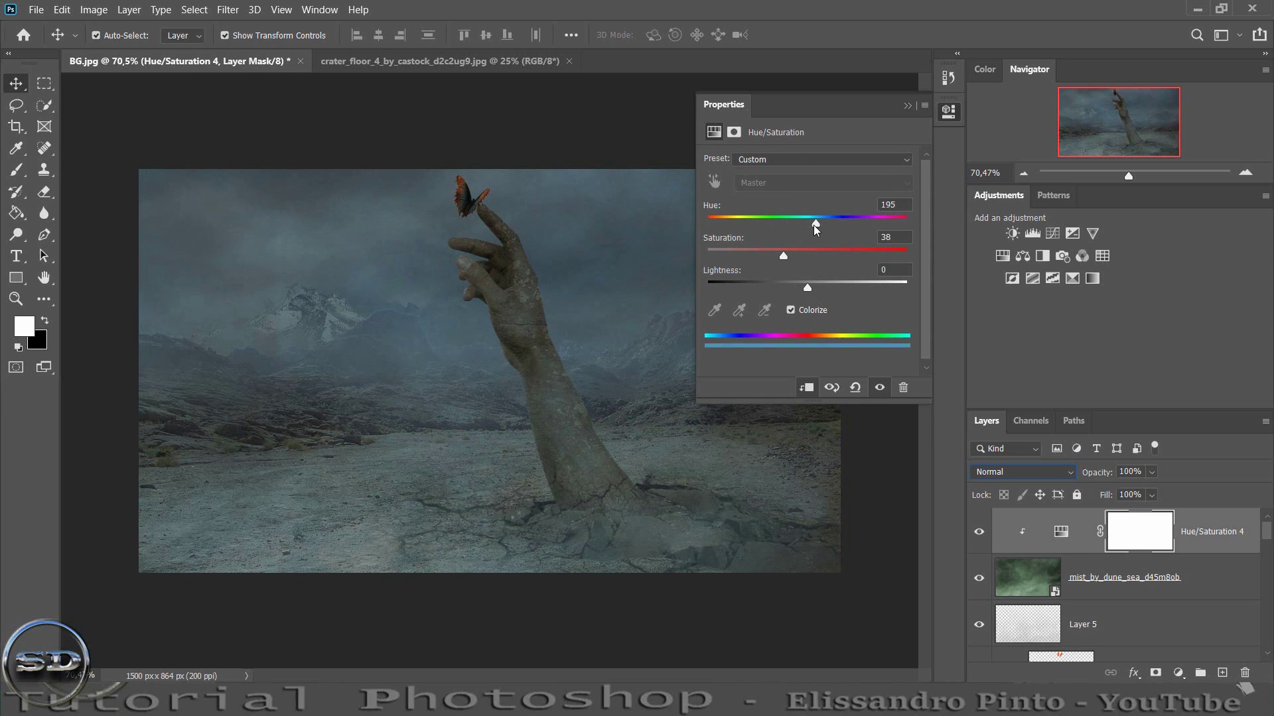
drag(786, 255, 806, 257)
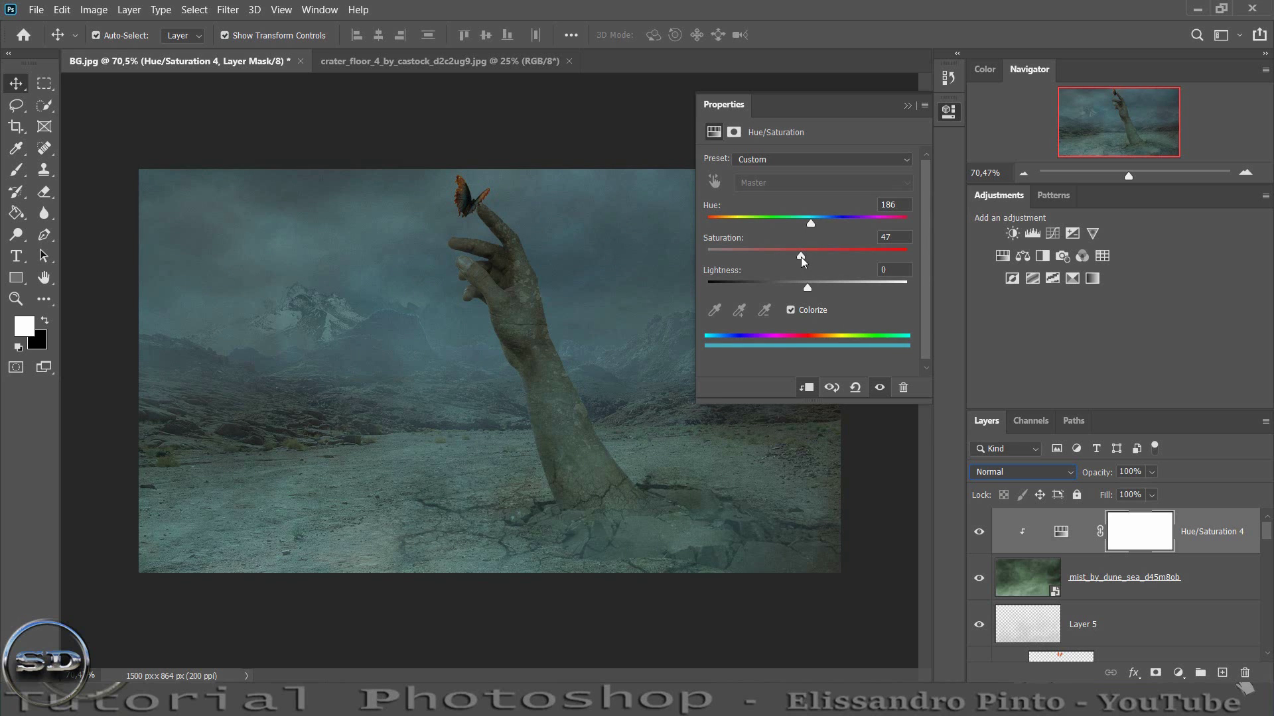
- Compare the tint on and off and lower the adjustment to 83% opacity
click(906, 106)
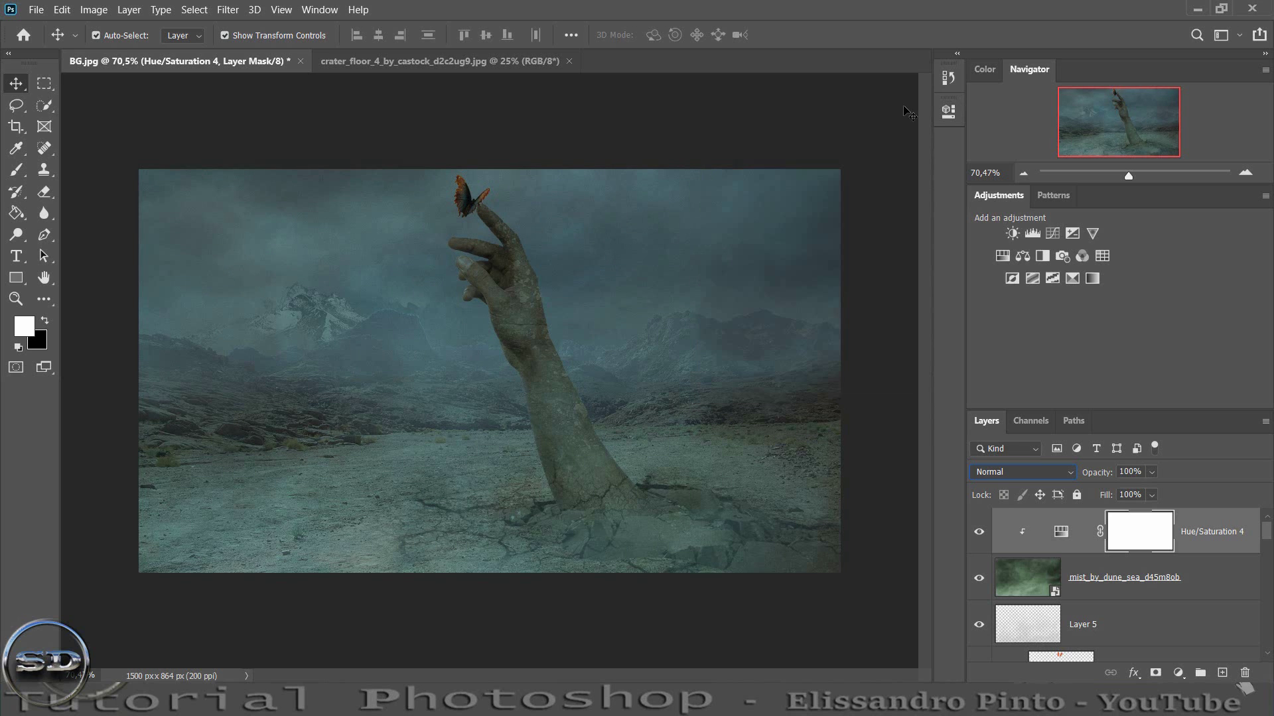
click(980, 532)
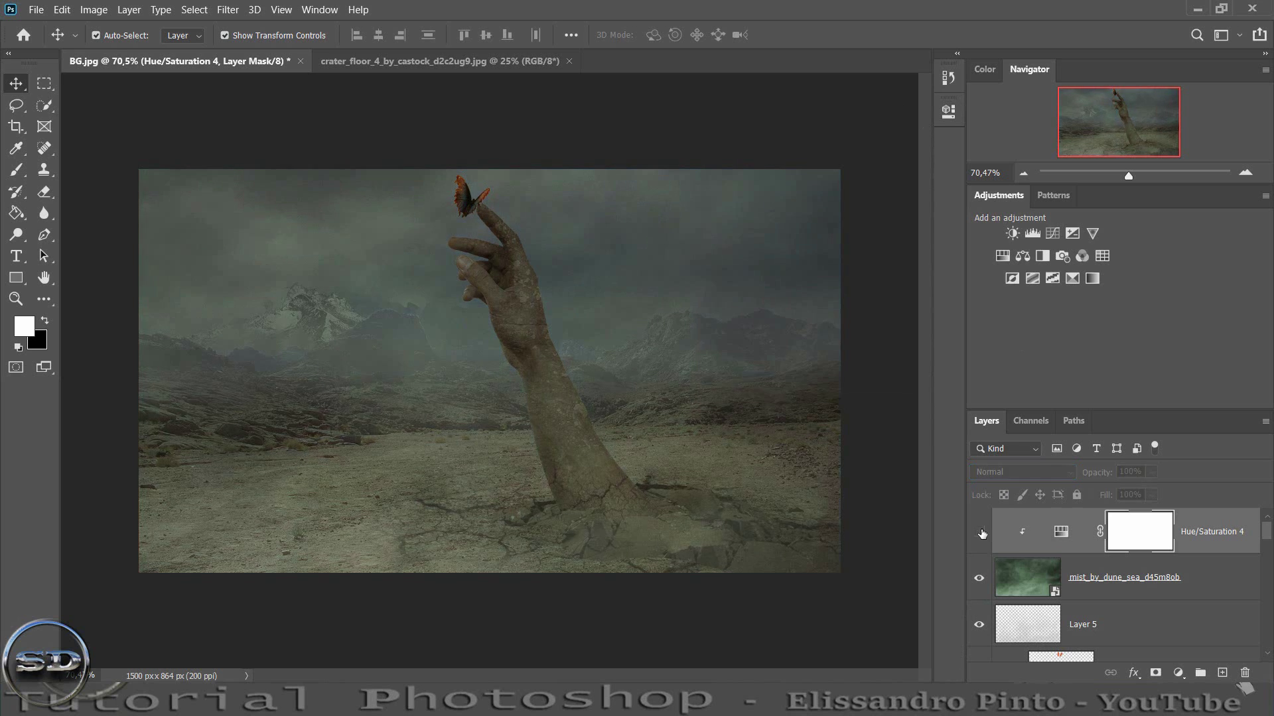
drag(1096, 476, 1079, 473)
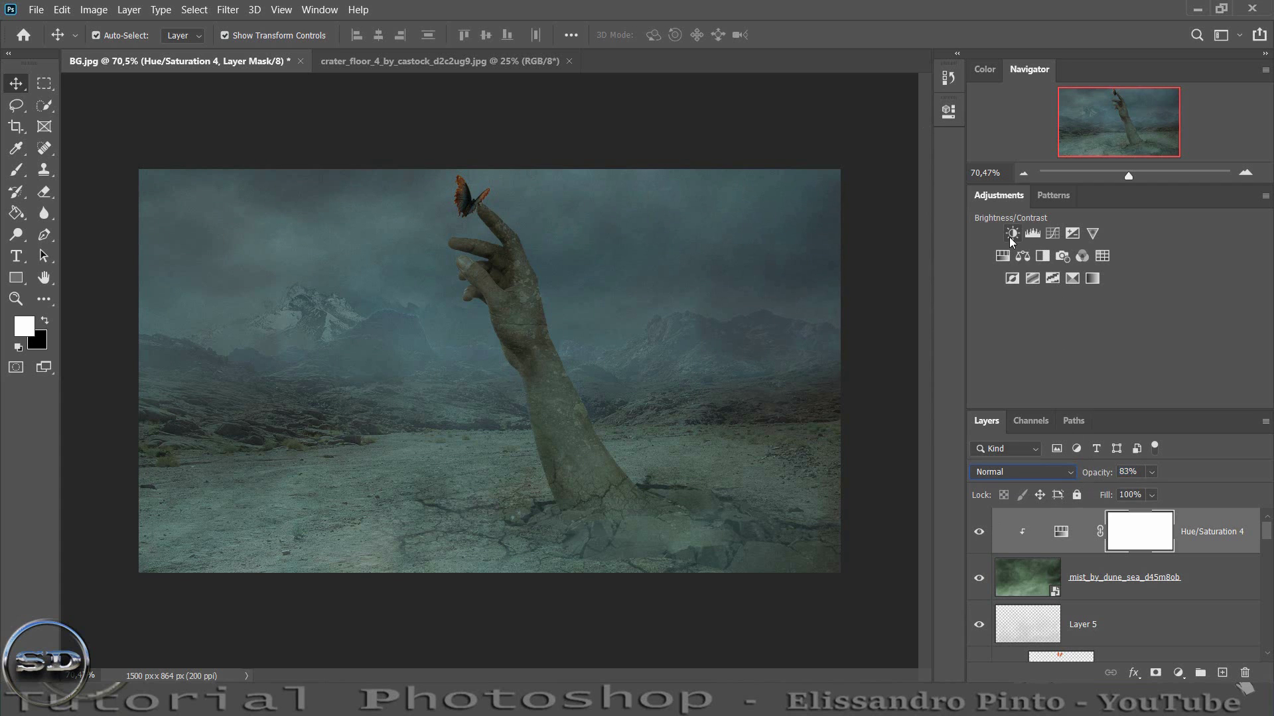
- Add a Brightness/Contrast adjustment with brightness about 49 and contrast 32
click(1011, 235)
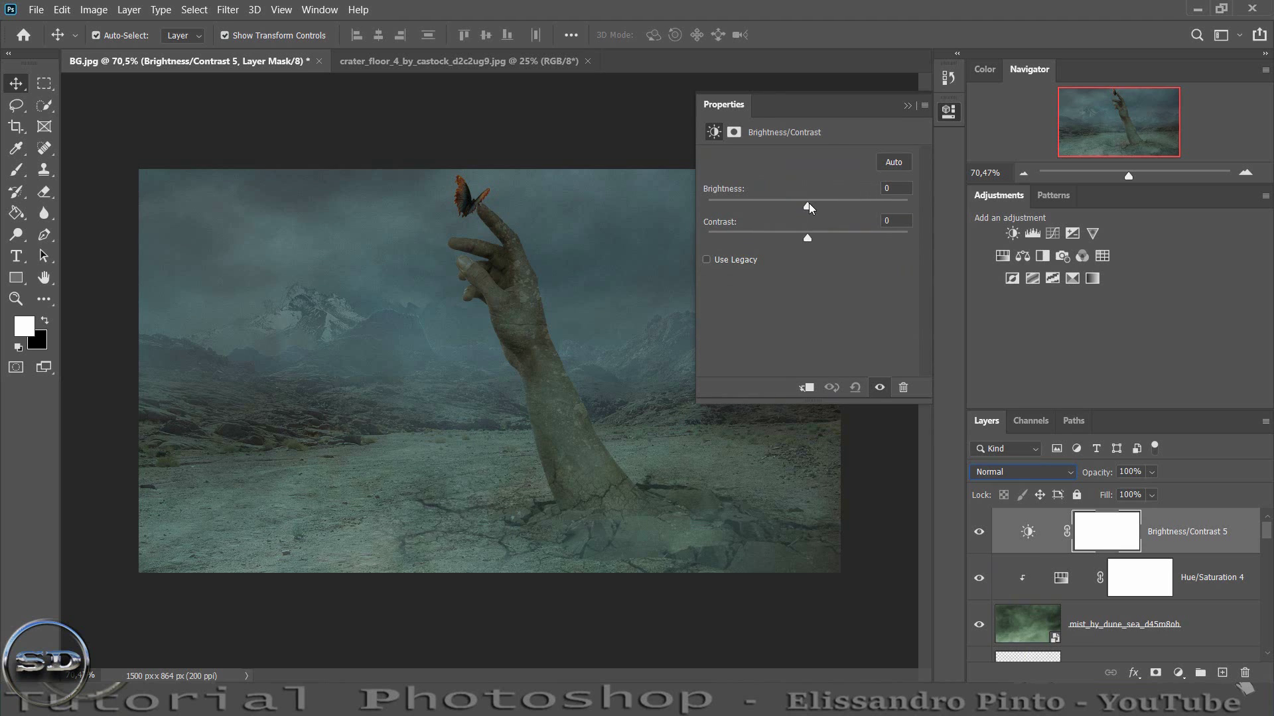
mouse_move(817, 205)
mouse_down()
mouse_move(844, 209)
mouse_move(839, 237)
mouse_up()
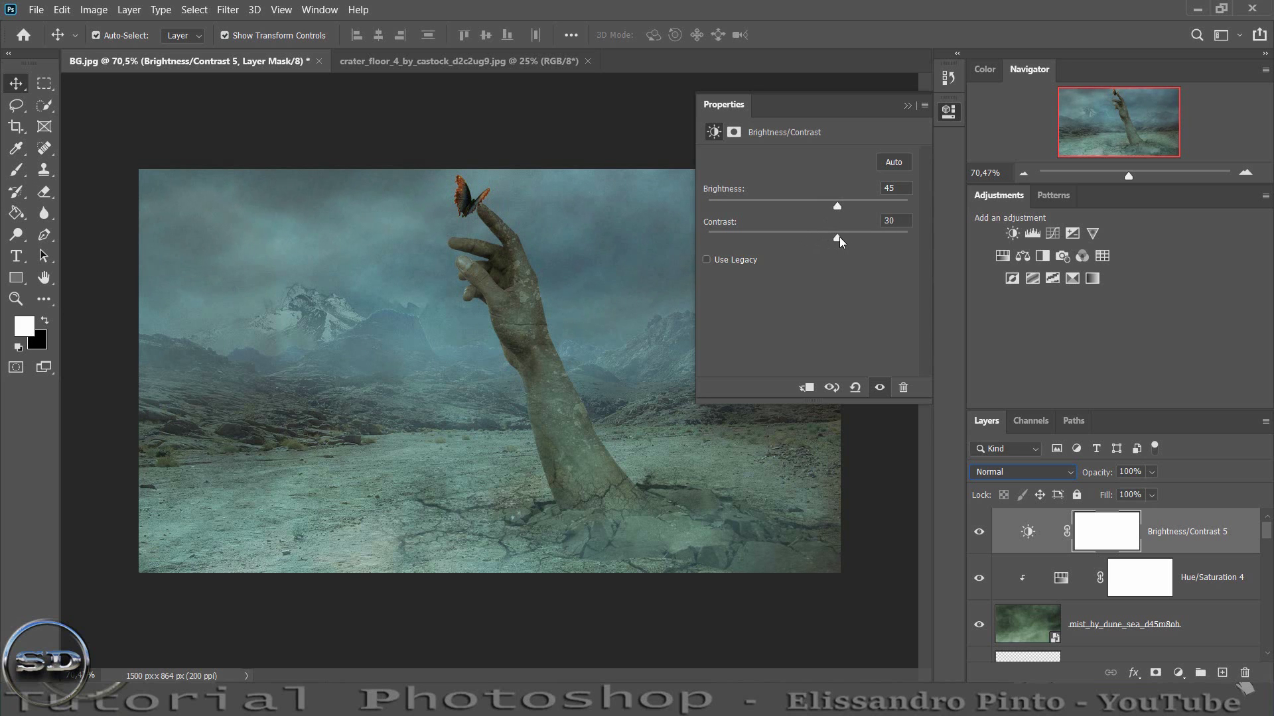
mouse_move(839, 207)
mouse_down()
mouse_move(851, 207)
mouse_move(840, 211)
mouse_up()
click(906, 106)
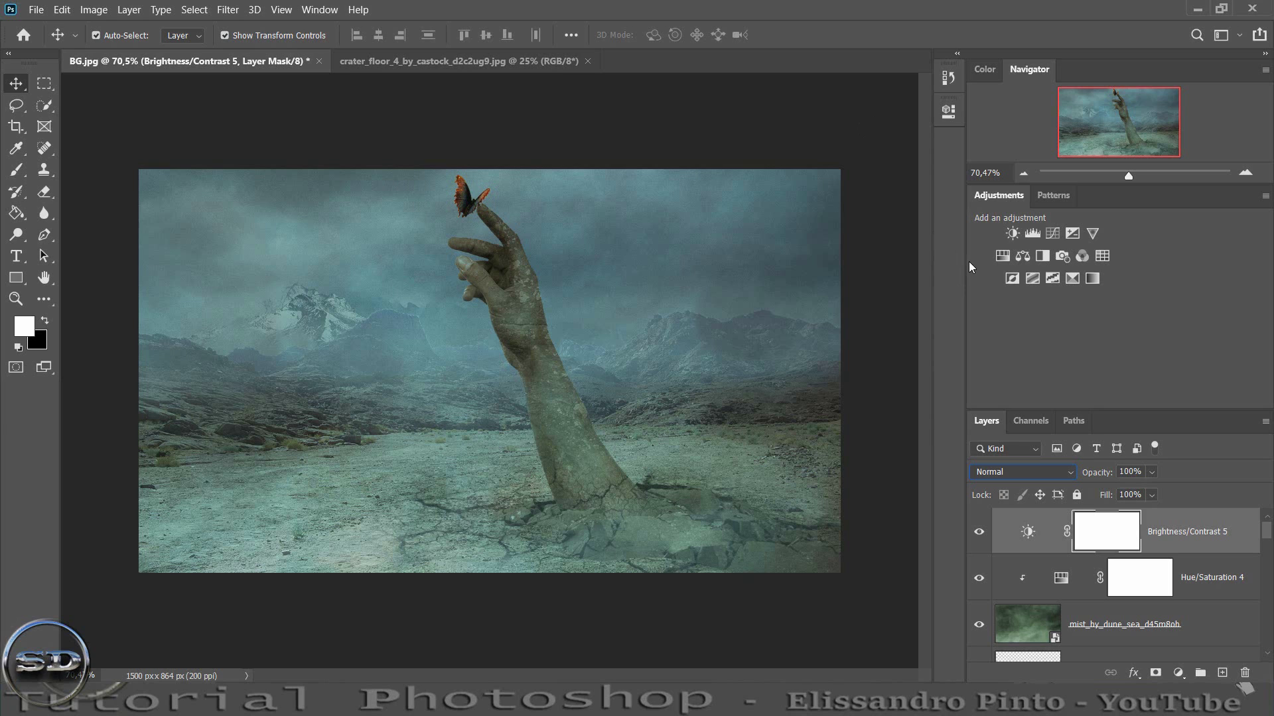
- Add an empty Layer 6 on top and set the foreground colour to dark teal #186b75
click(1222, 673)
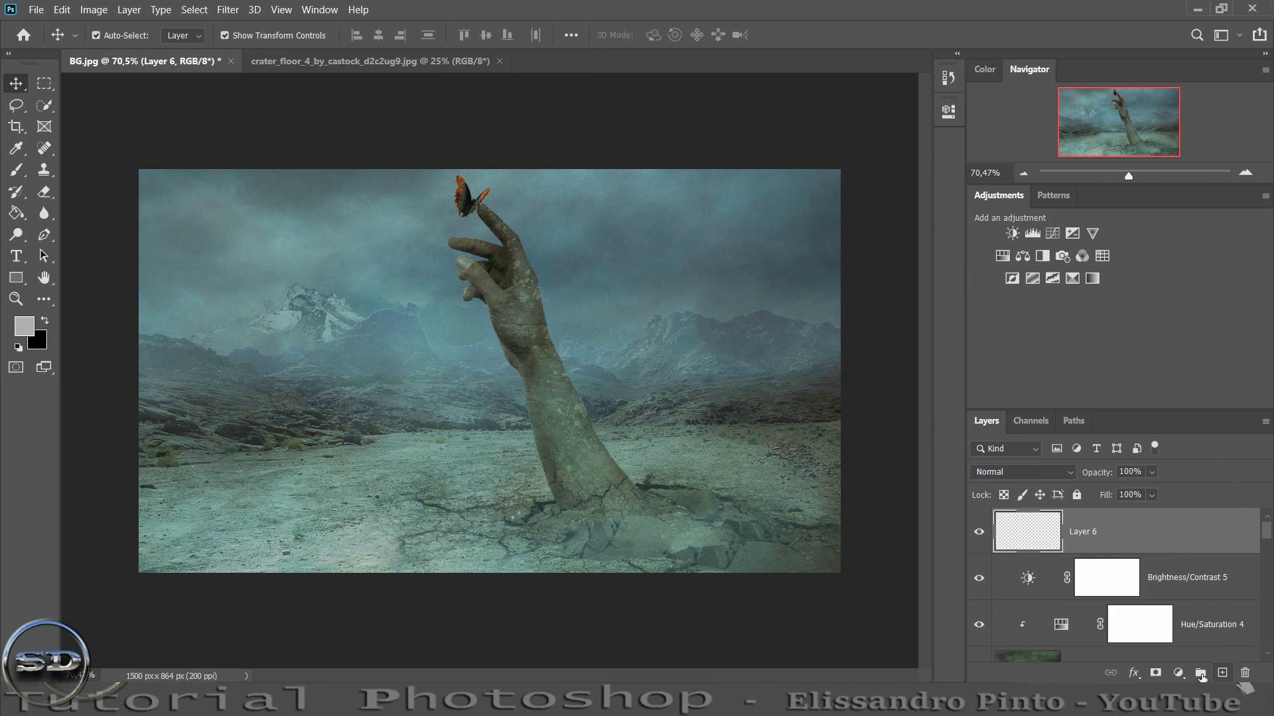
click(29, 320)
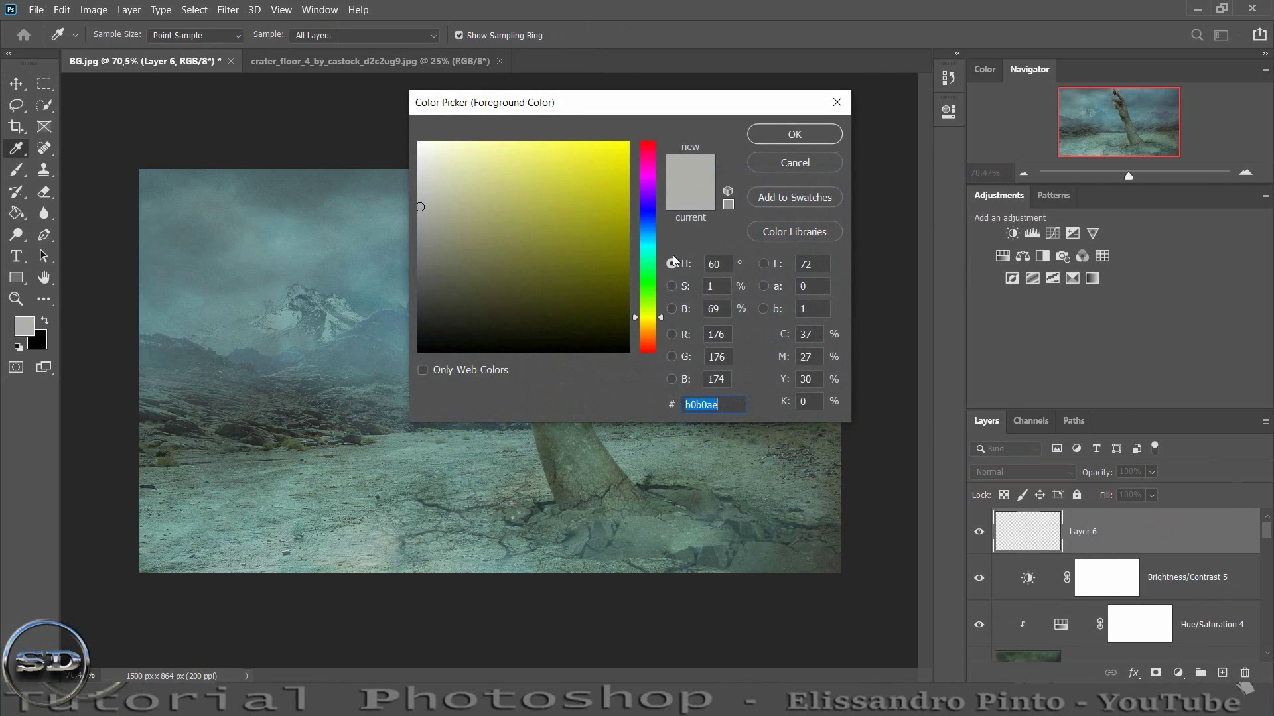
drag(647, 252, 650, 244)
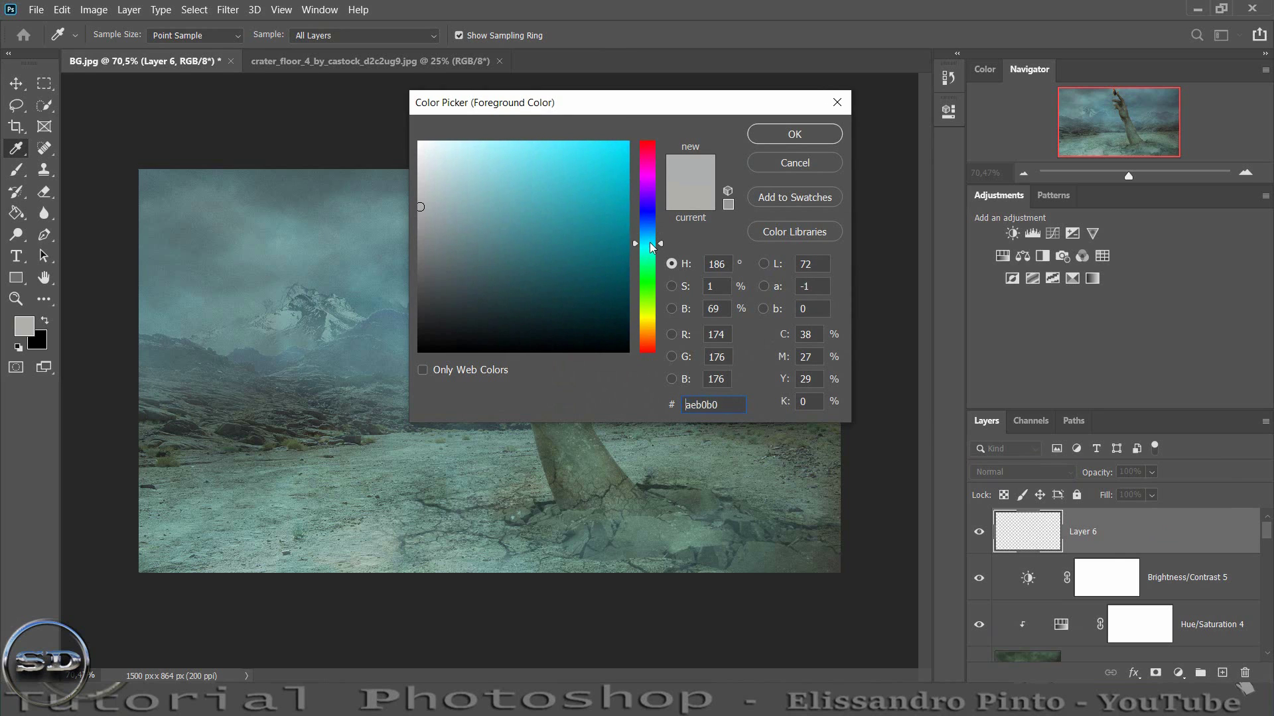
mouse_move(623, 203)
mouse_down()
mouse_move(541, 193)
mouse_move(555, 154)
mouse_move(585, 255)
mouse_up()
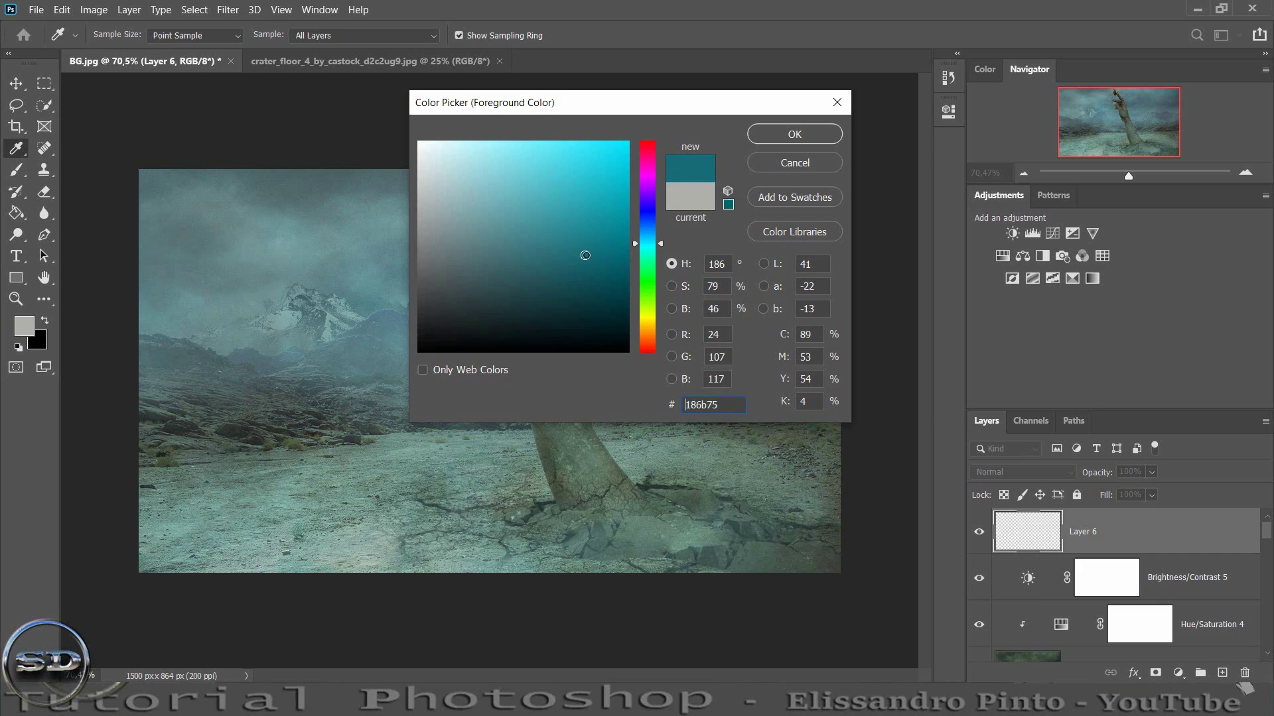
click(784, 135)
key(v)
- Set the background colour to pure white
click(37, 342)
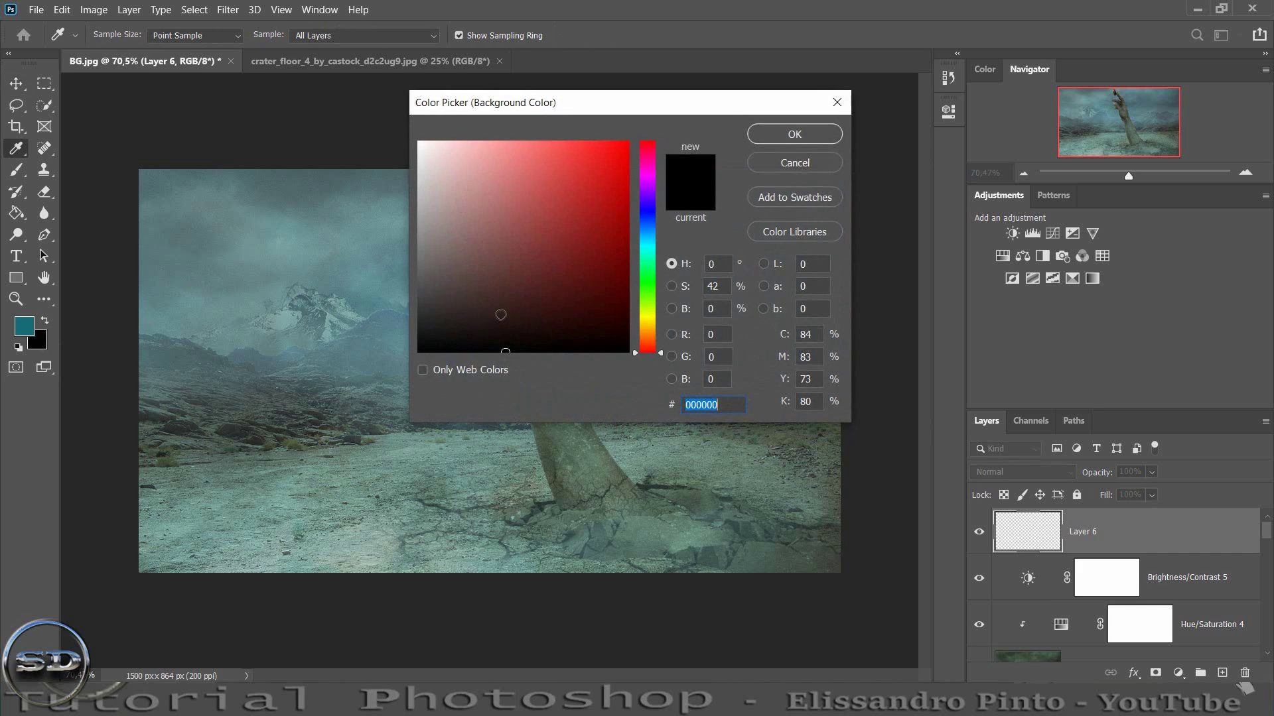
drag(512, 321, 388, 132)
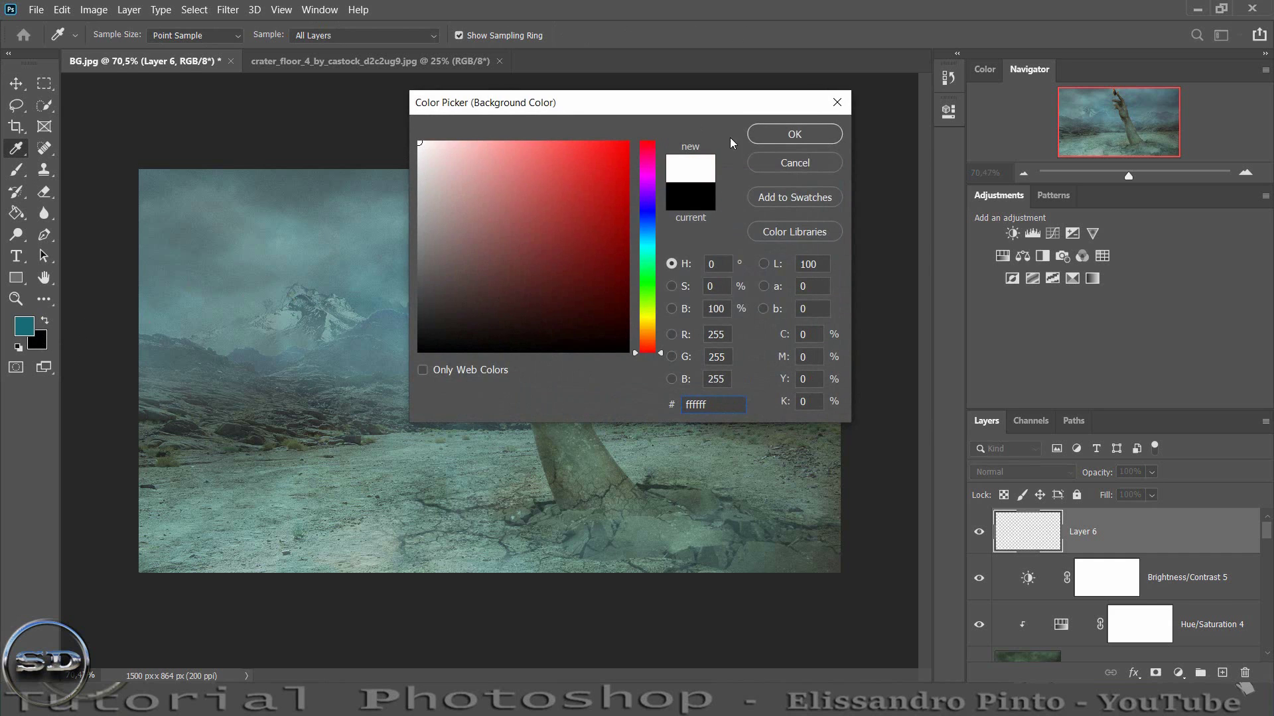
click(762, 133)
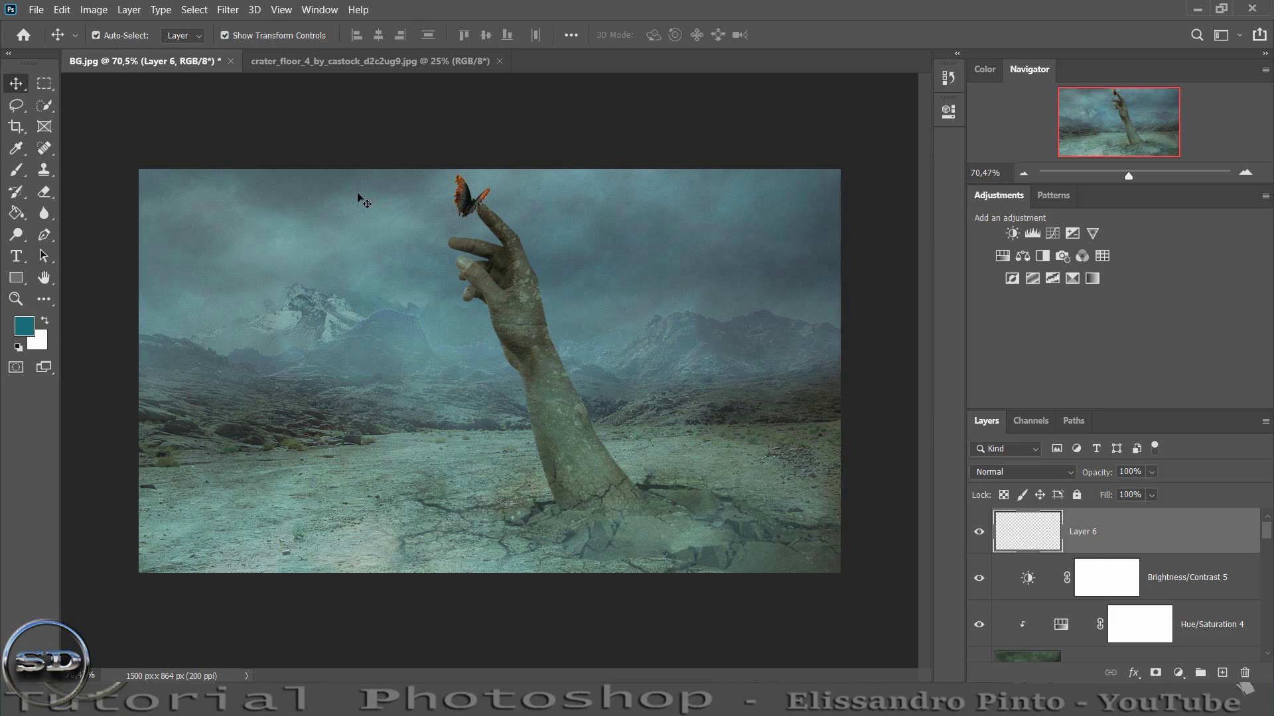
- Fill Layer 6 with teal-and-white Clouds, re-rendering for a new pattern
click(226, 10)
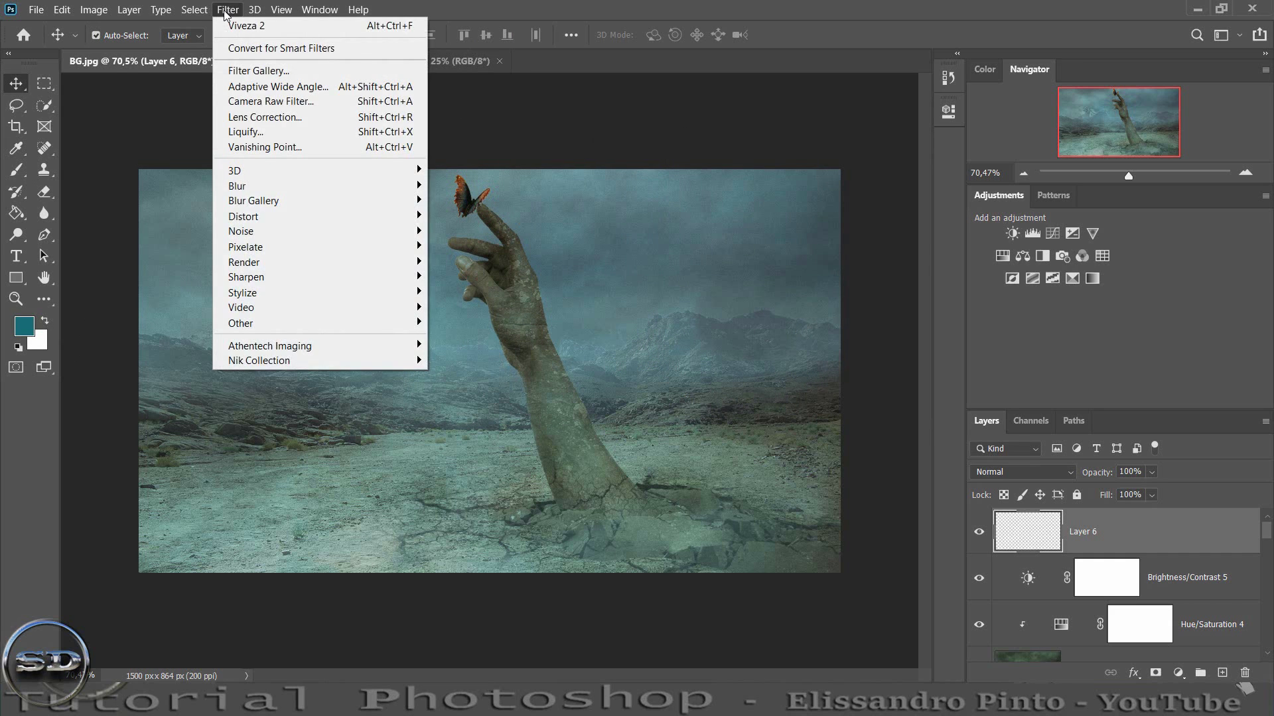
mouse_move(243, 216)
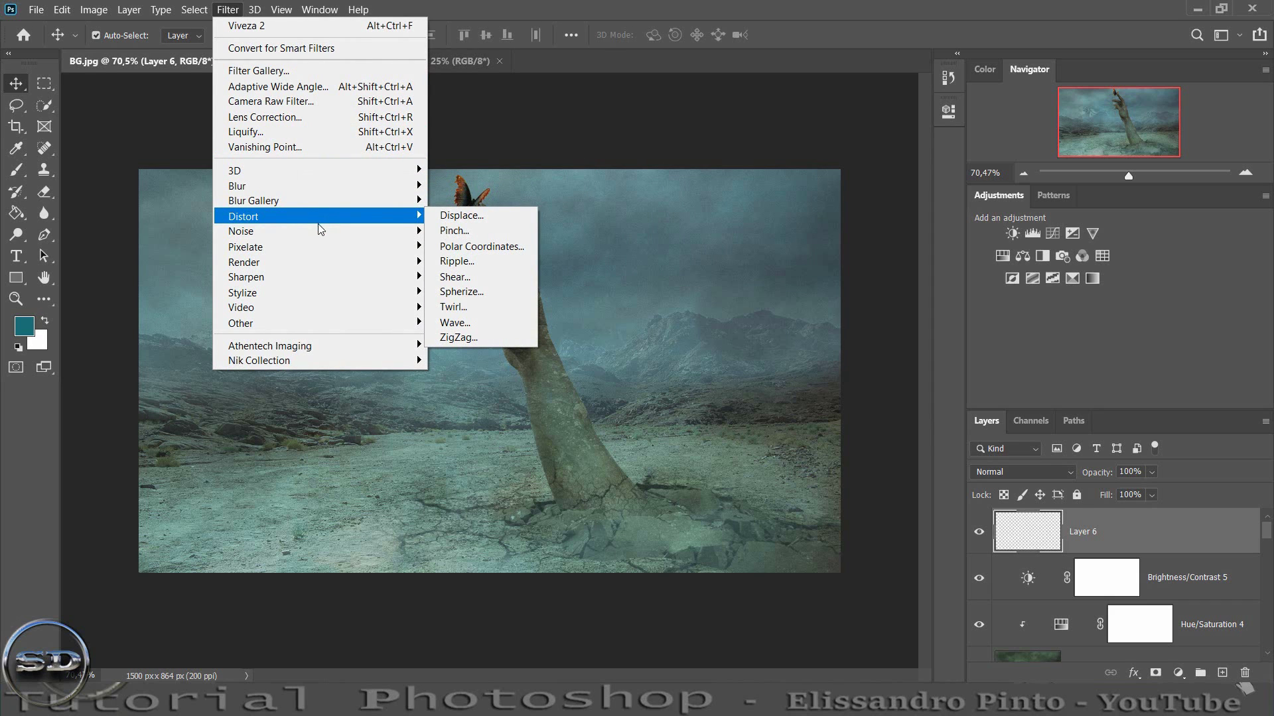
key(Down)
key(Up)
key(Up)
key(Up)
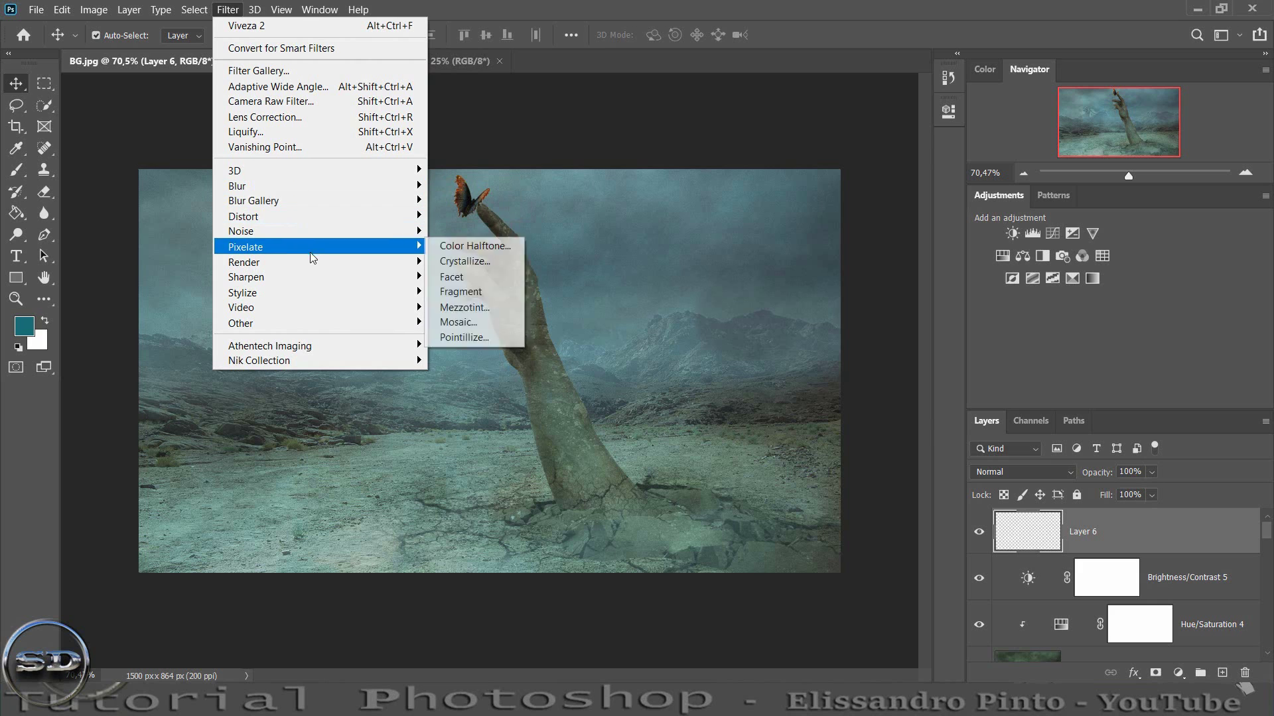
mouse_move(244, 261)
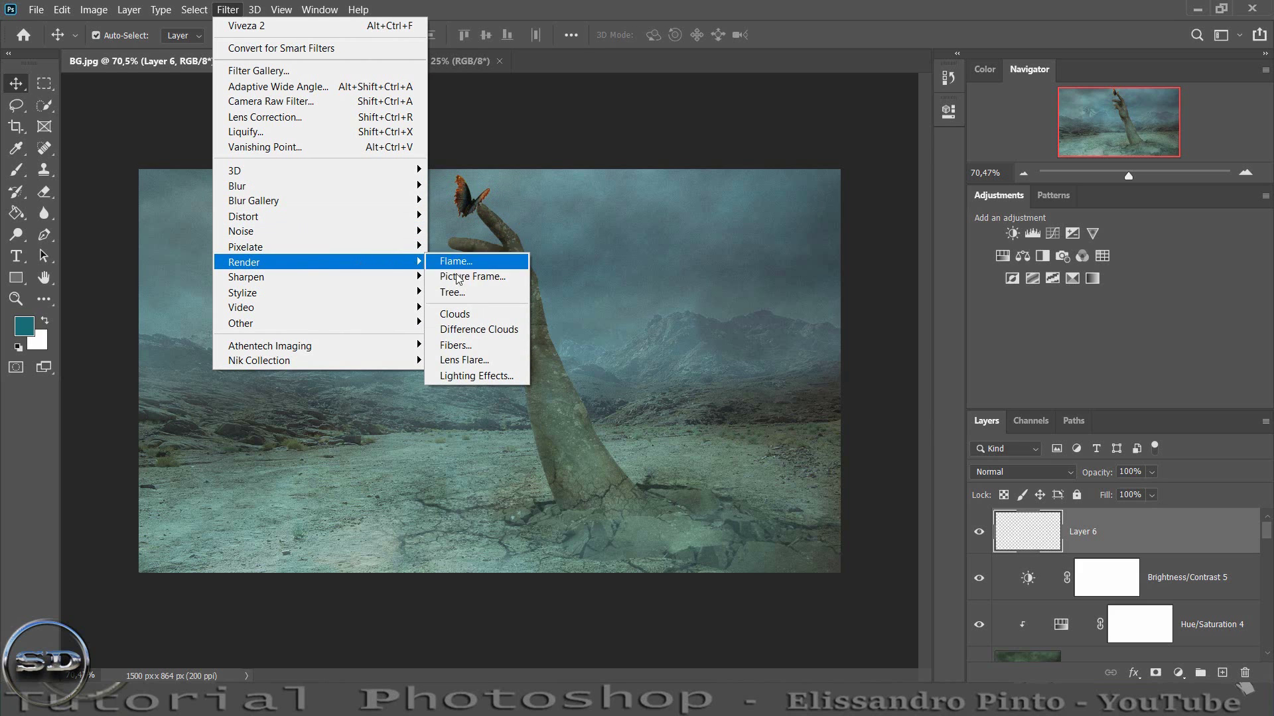
click(462, 315)
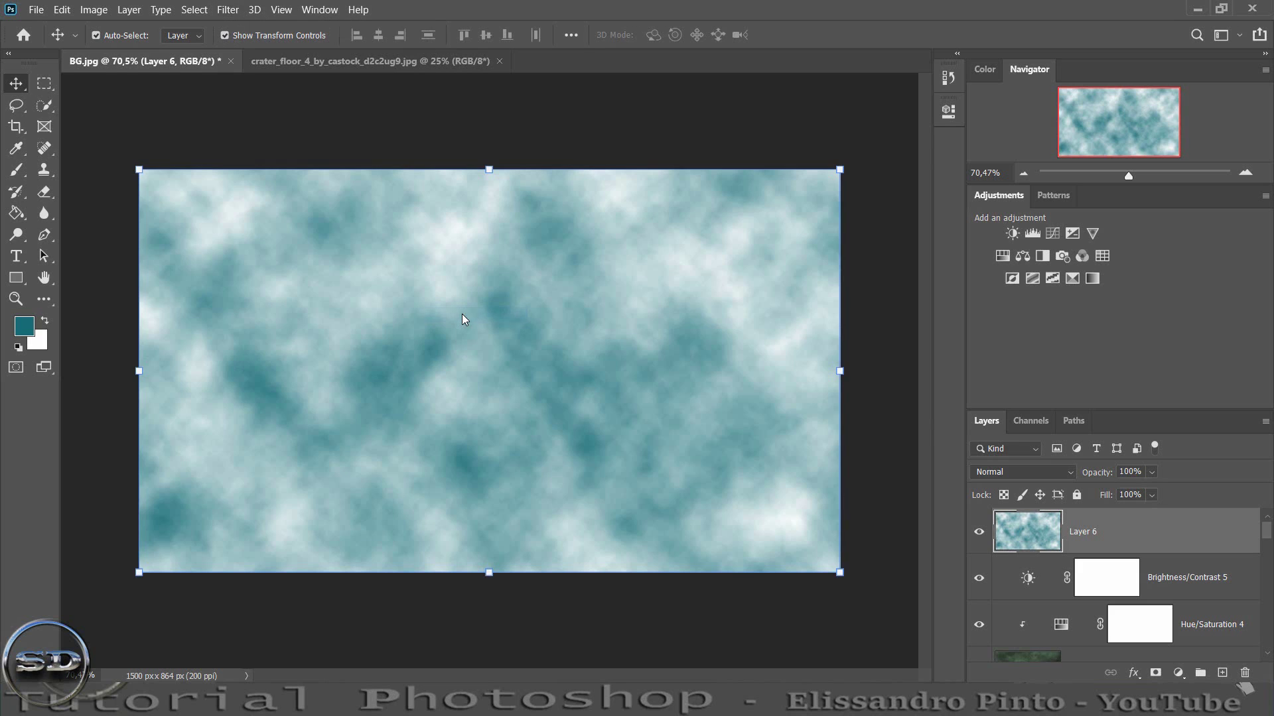
click(228, 9)
click(278, 27)
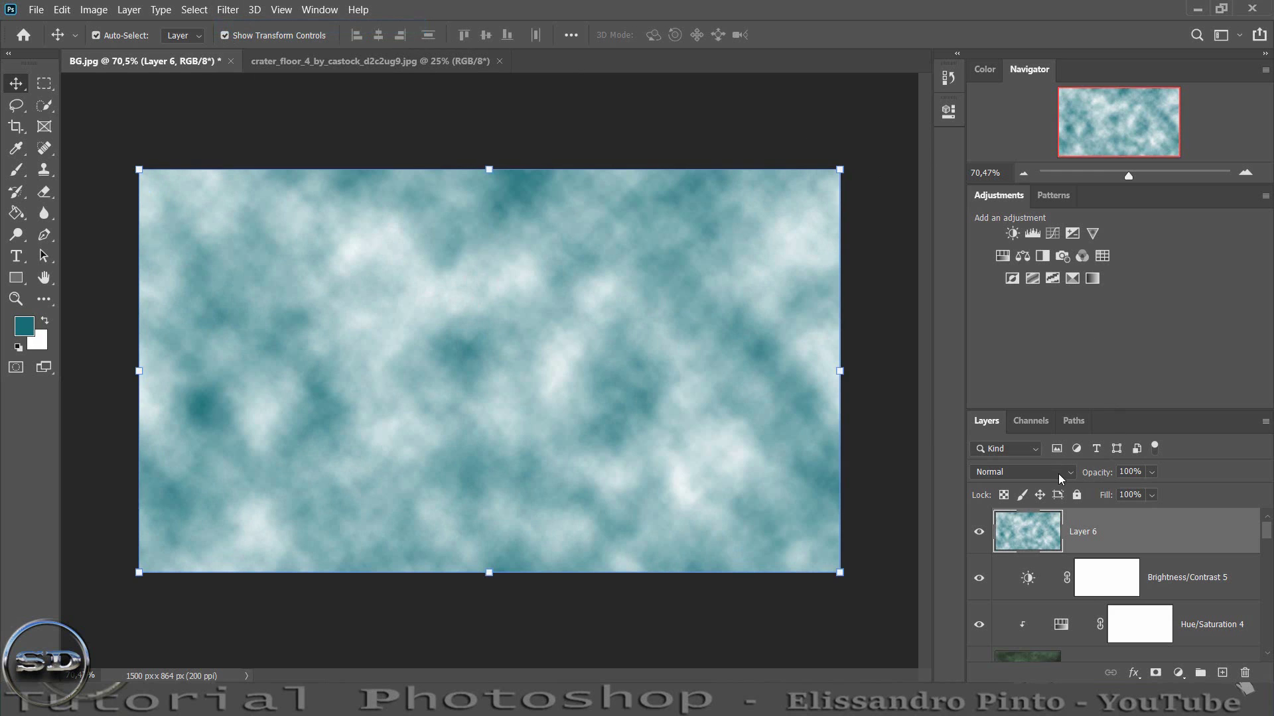
- Blend the cloud layer in Soft Light at 62% opacity
click(1022, 472)
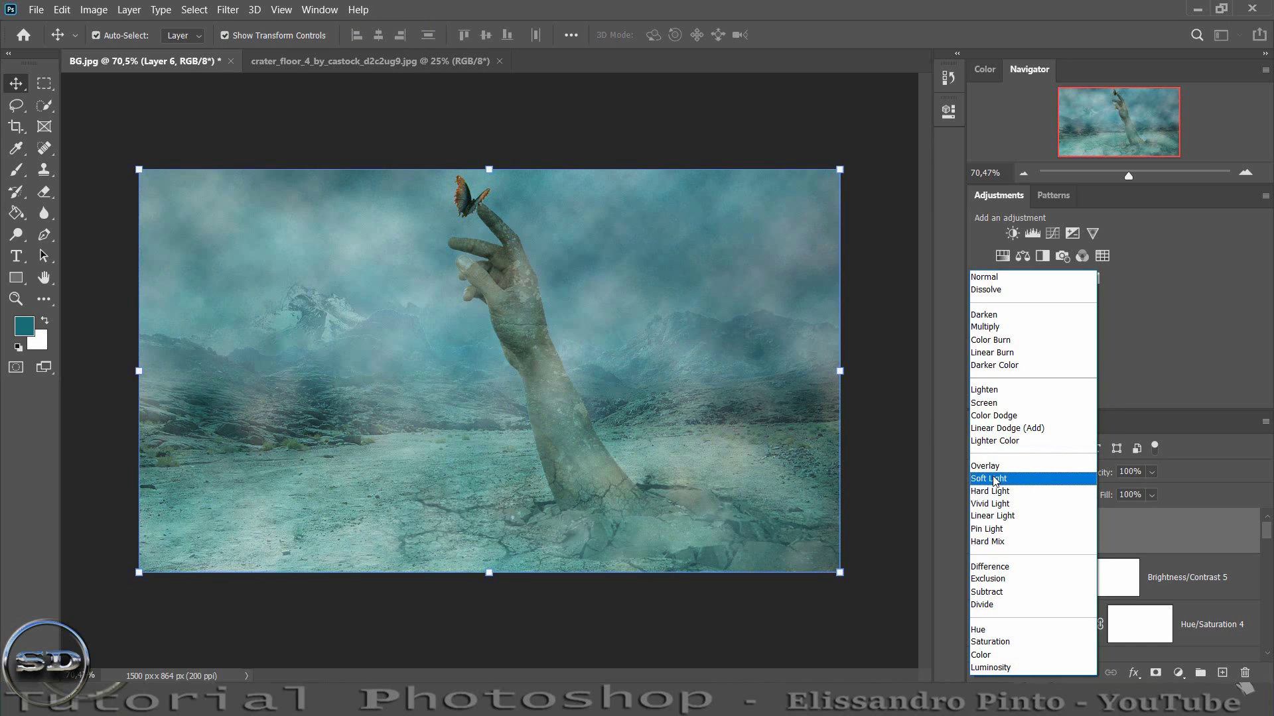
click(993, 478)
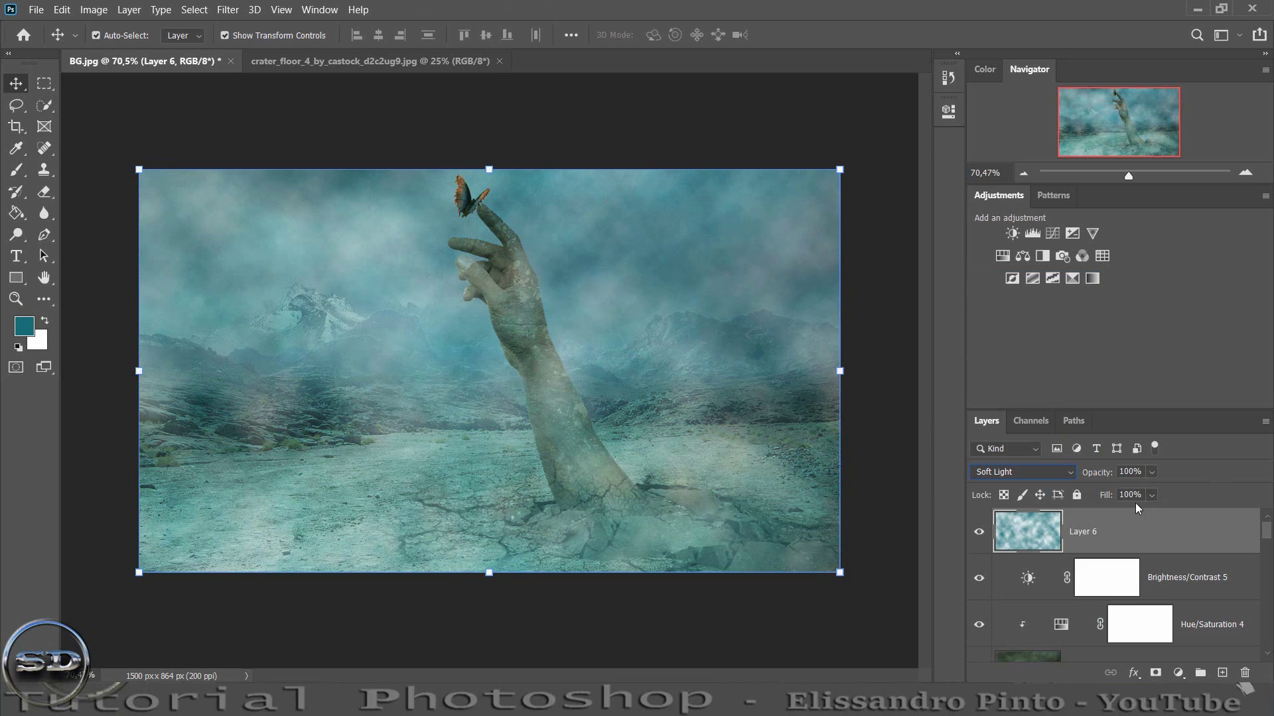
drag(1109, 477, 1077, 471)
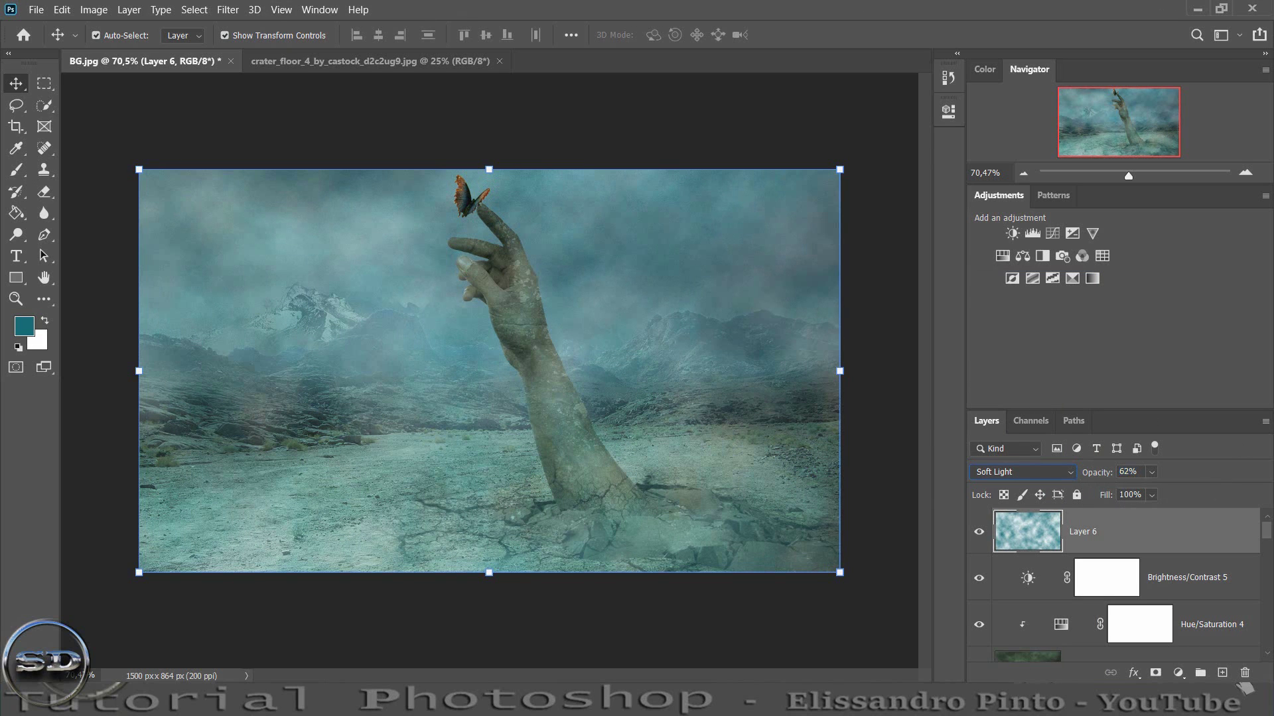
click(90, 9)
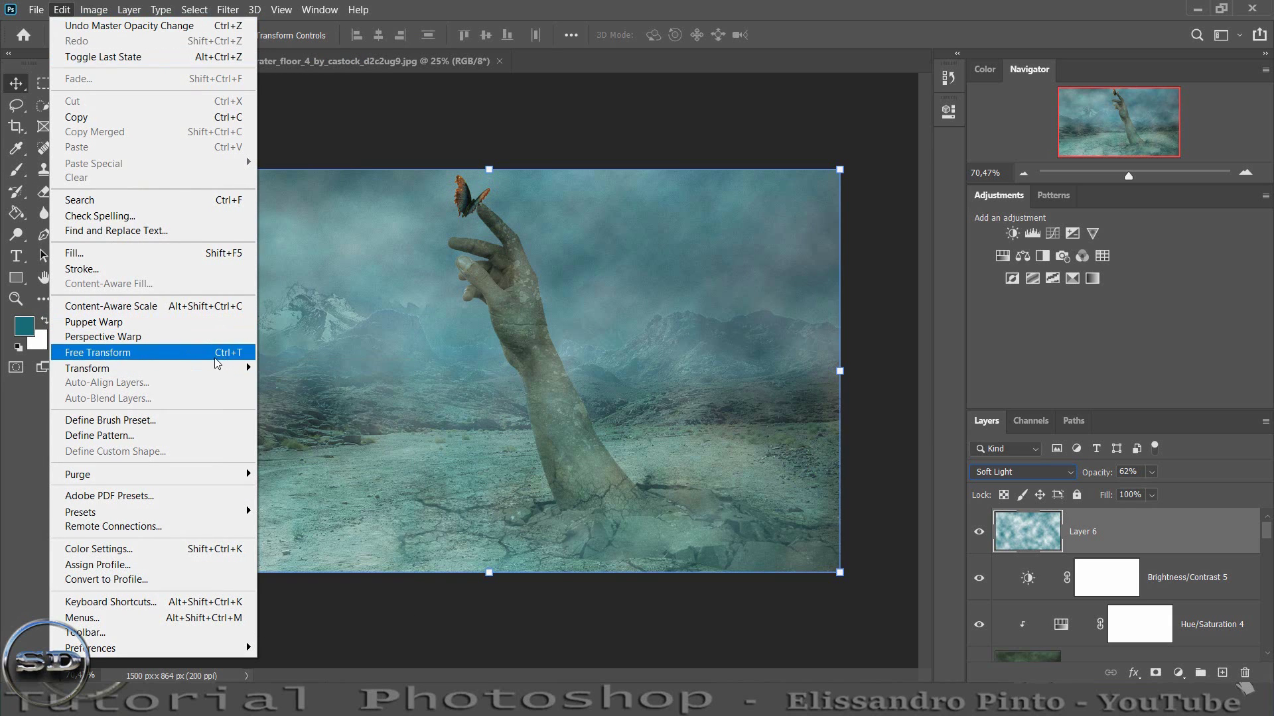
- Distort Layer 6's clouds into perspective over the ground below the horizon and add a layer mask
click(292, 436)
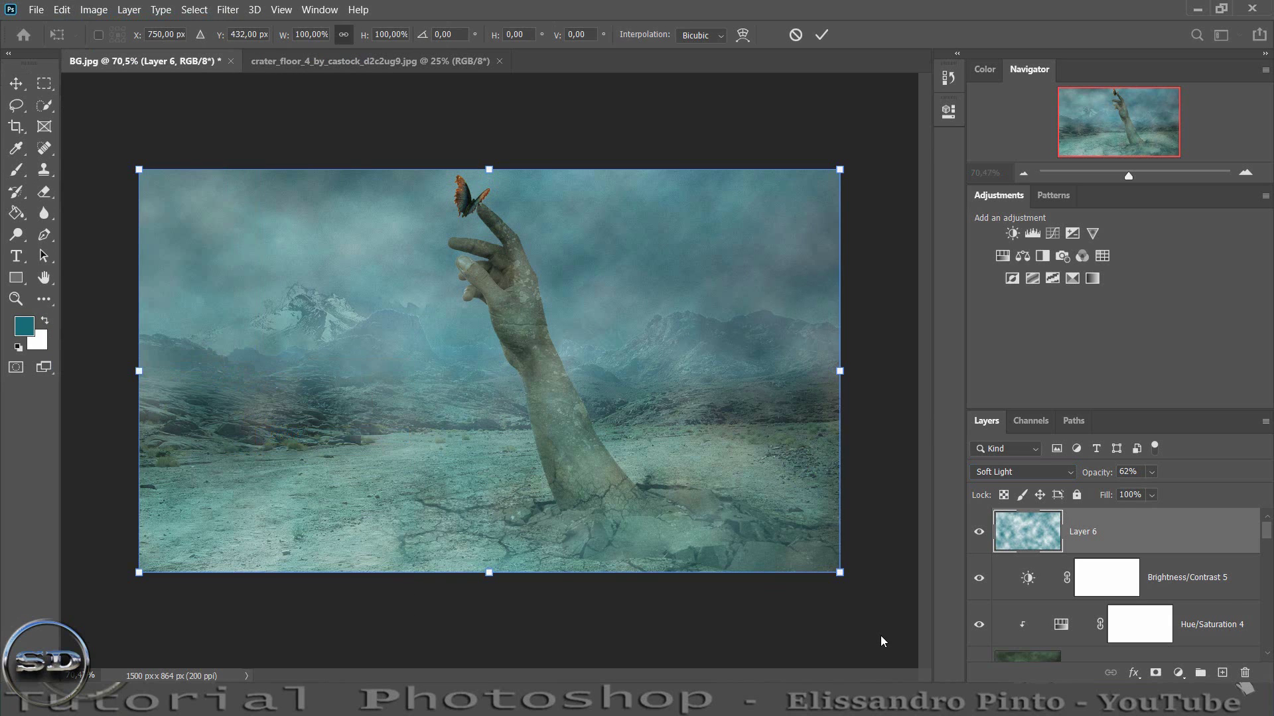
drag(840, 572, 1238, 540)
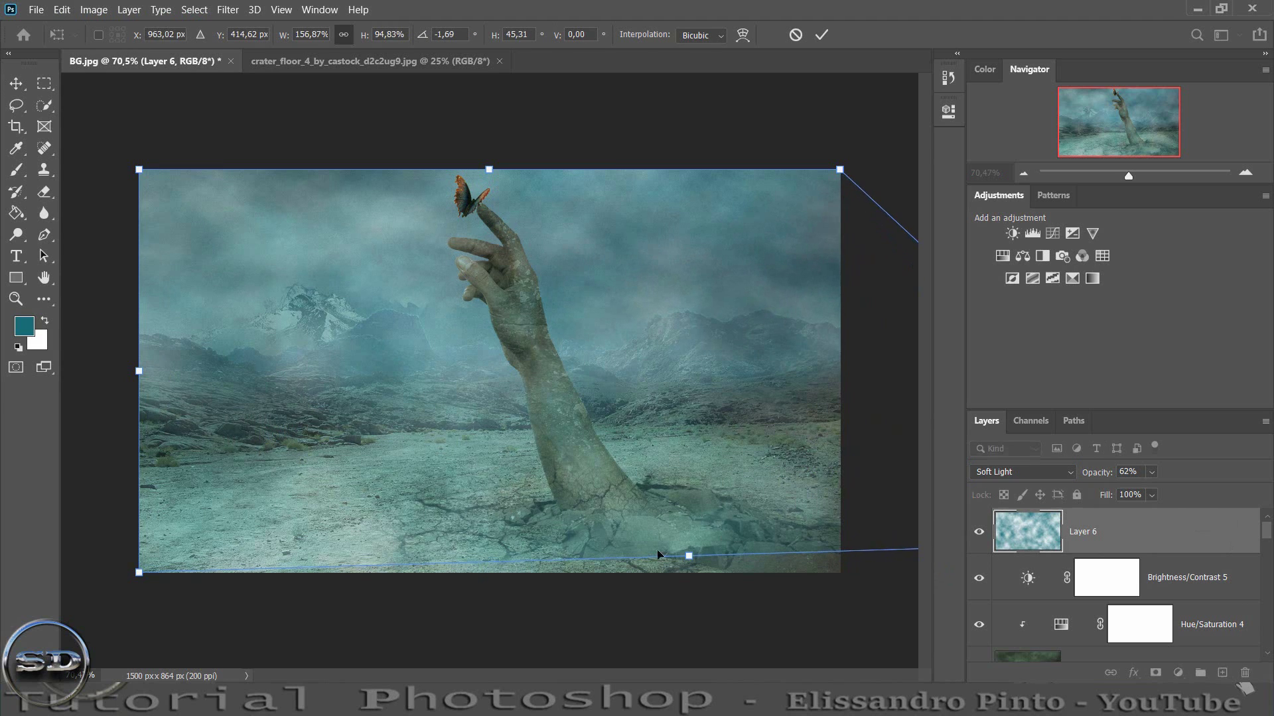
drag(73, 559, 71, 335)
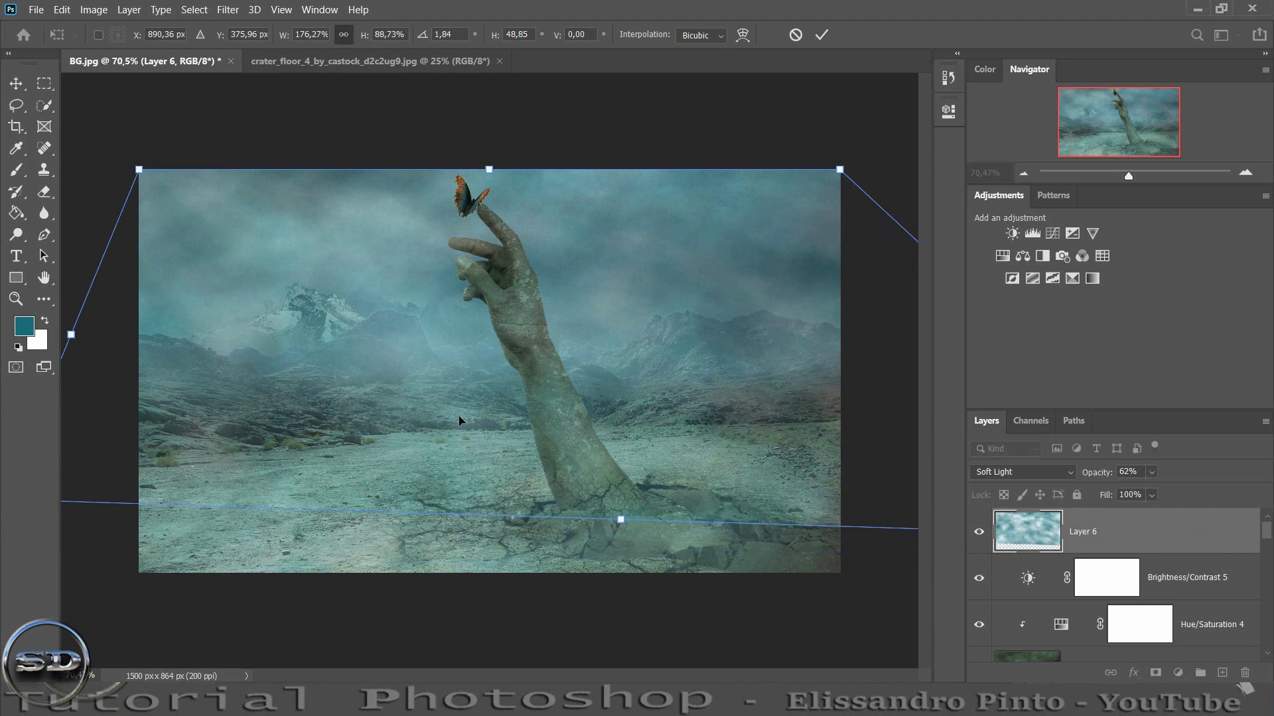
mouse_move(458, 422)
mouse_down()
mouse_move(456, 625)
mouse_move(461, 658)
mouse_move(477, 663)
mouse_up()
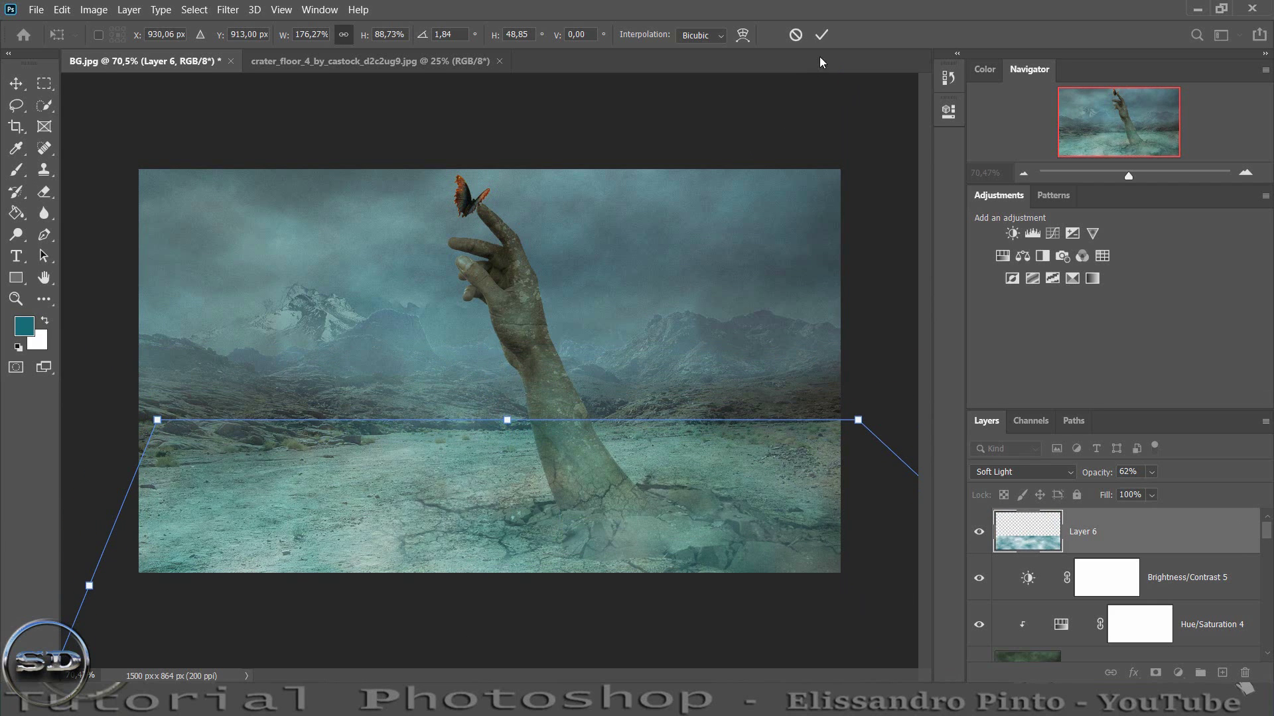
click(828, 37)
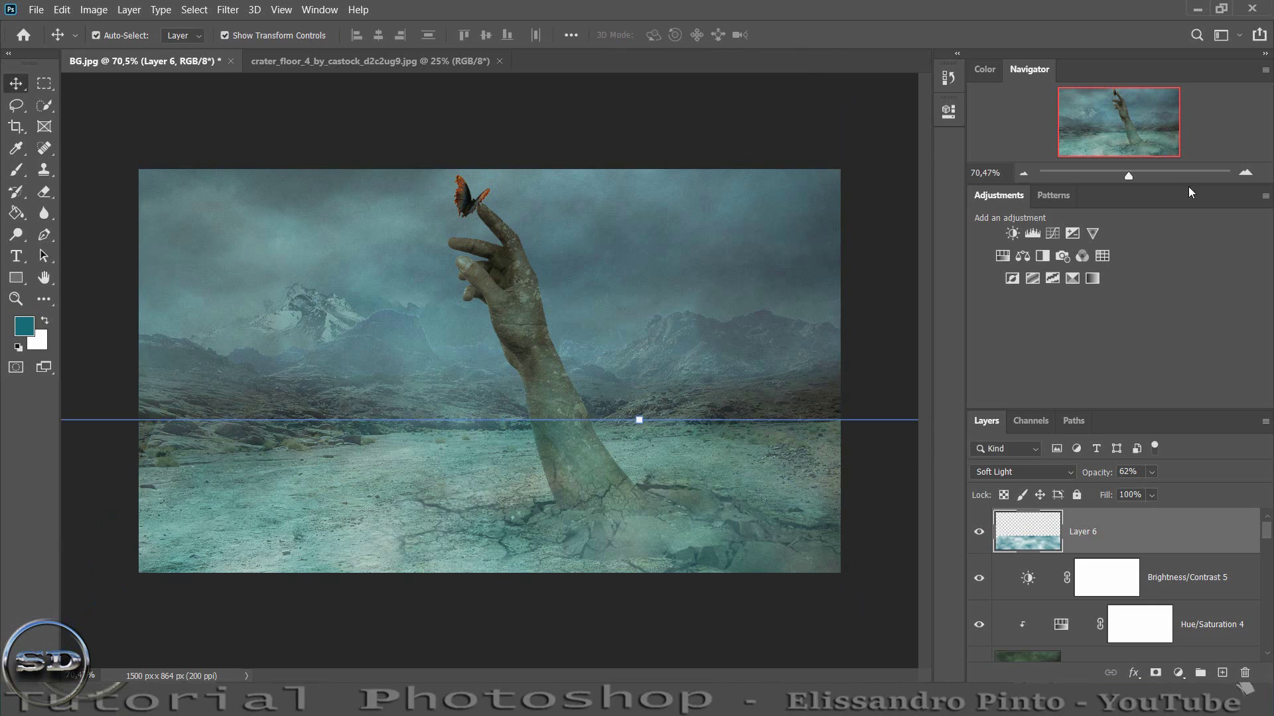
click(1155, 673)
- Choose the Brush tool with a soft round preset at 0% hardness
click(14, 172)
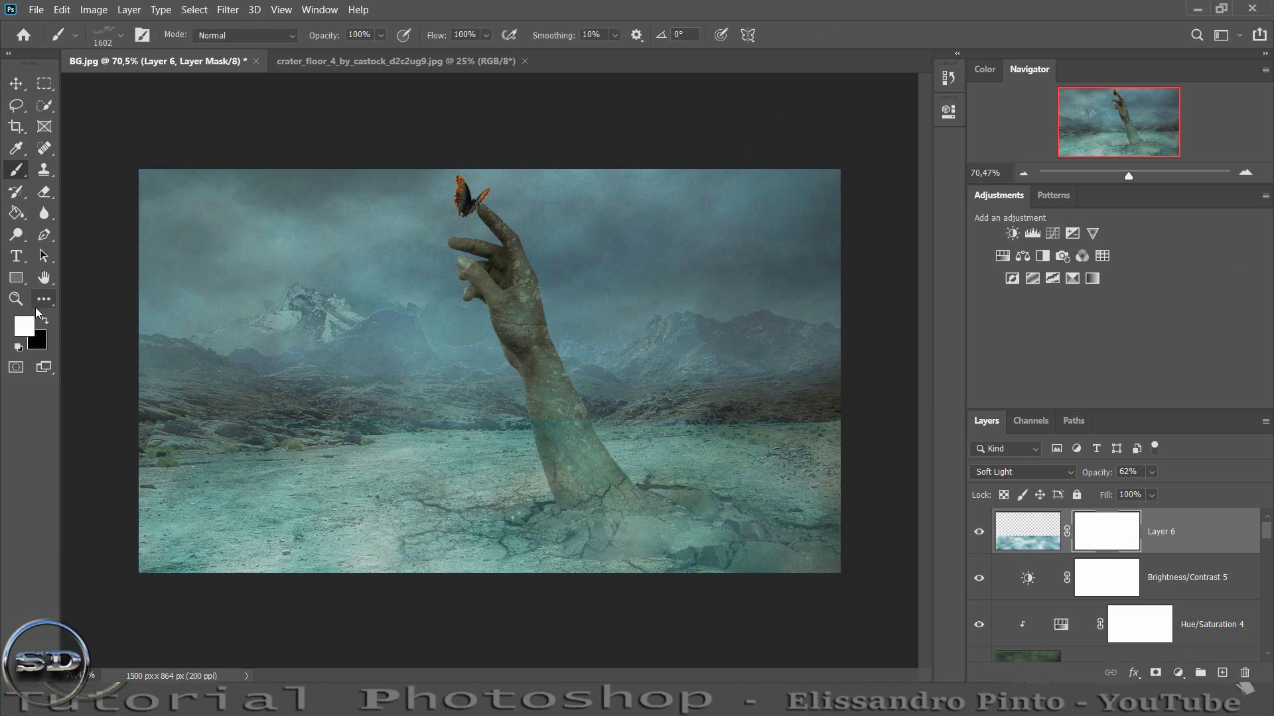
right_click(408, 312)
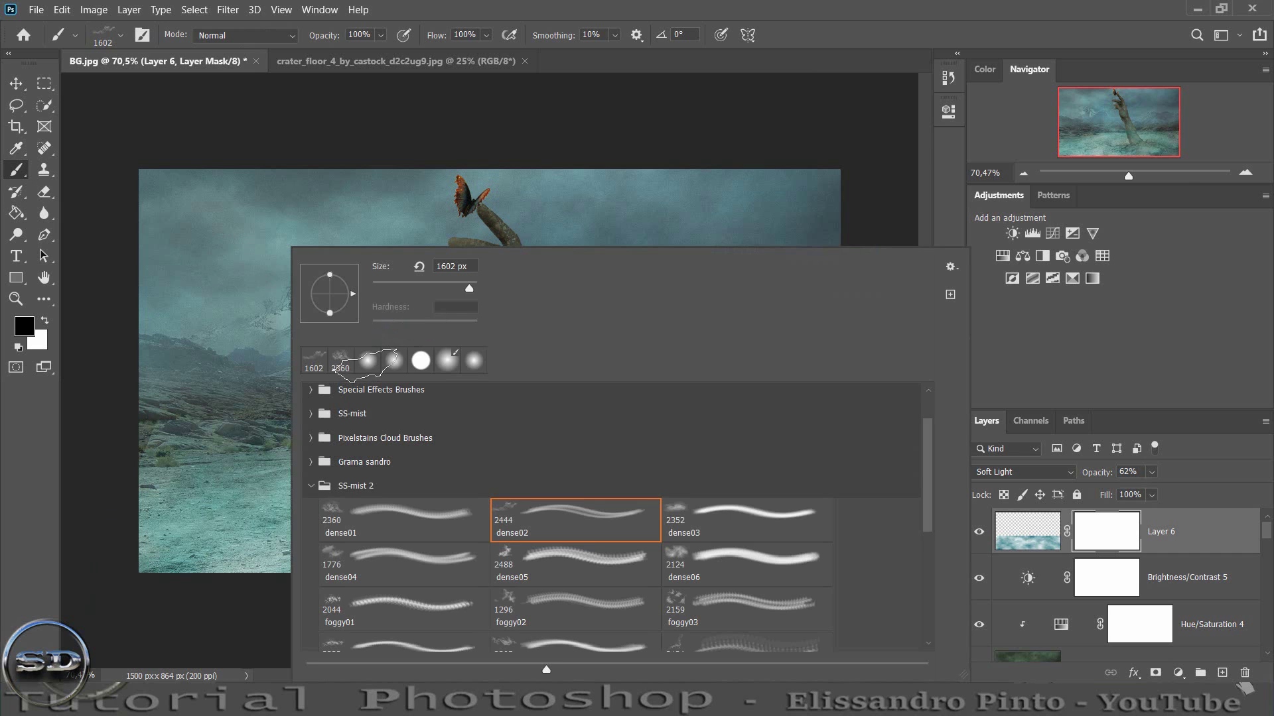
click(365, 369)
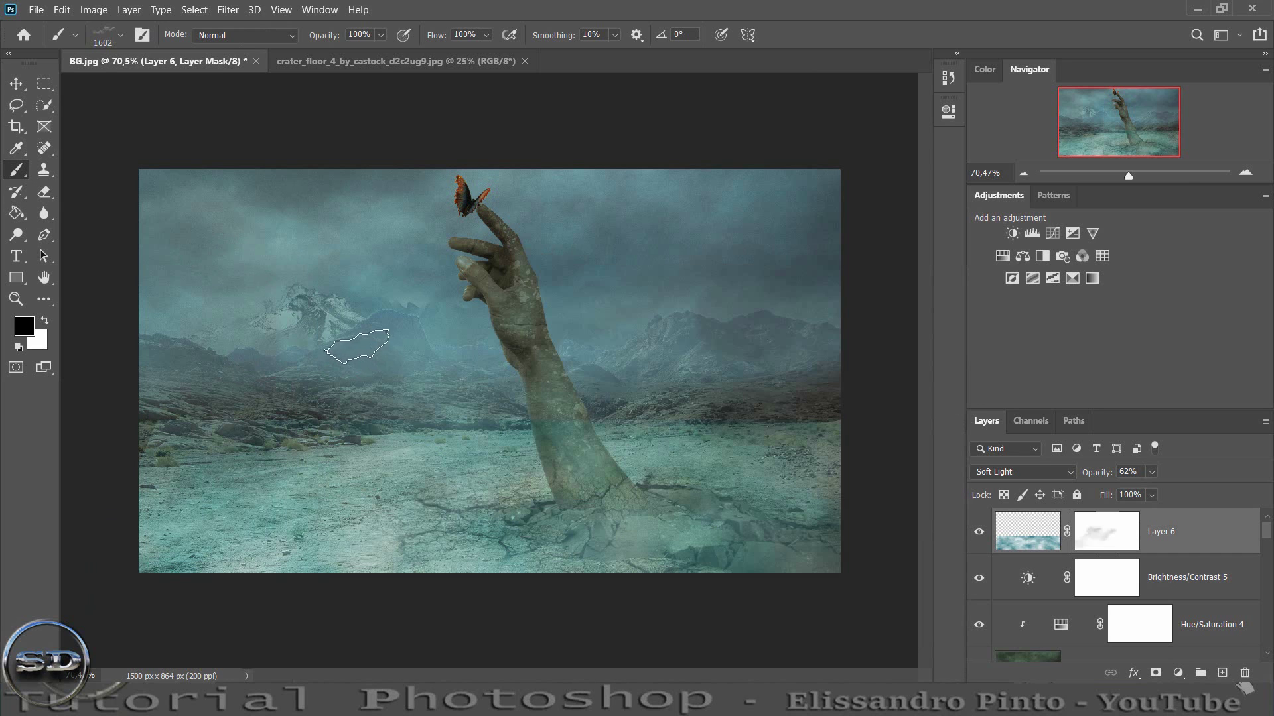
right_click(355, 349)
scroll(876, 464, up, 2)
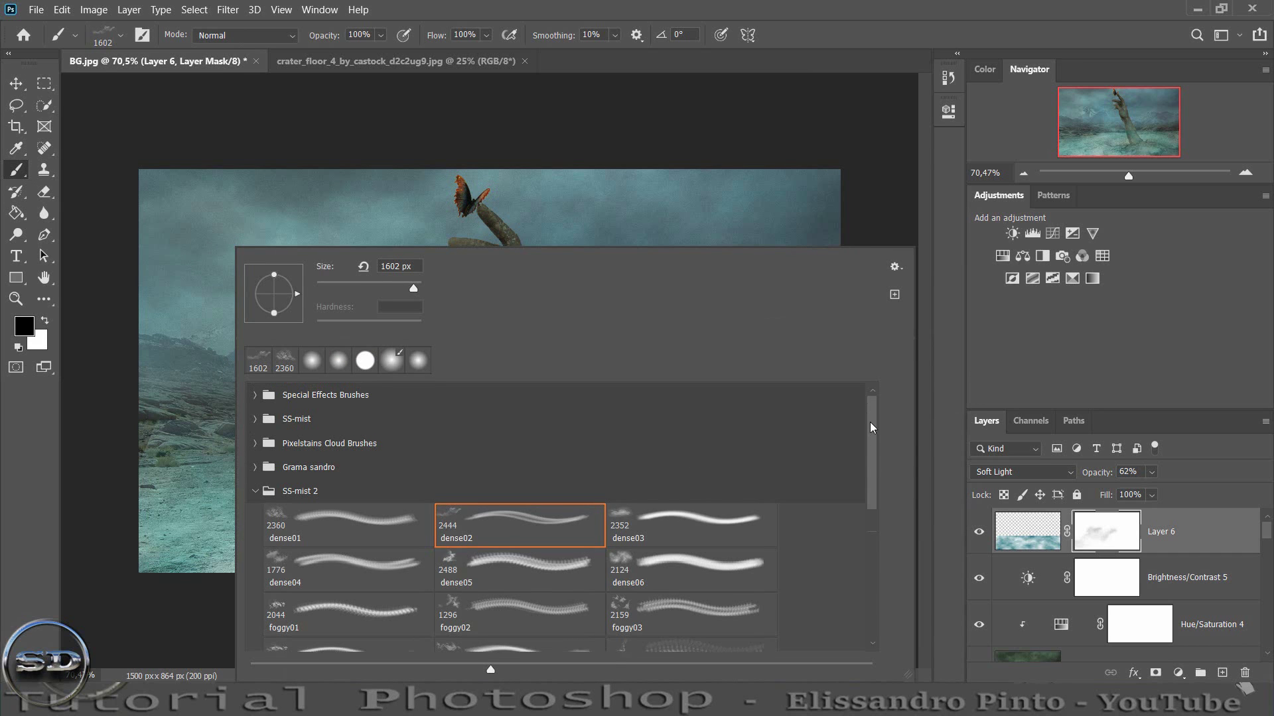
click(255, 396)
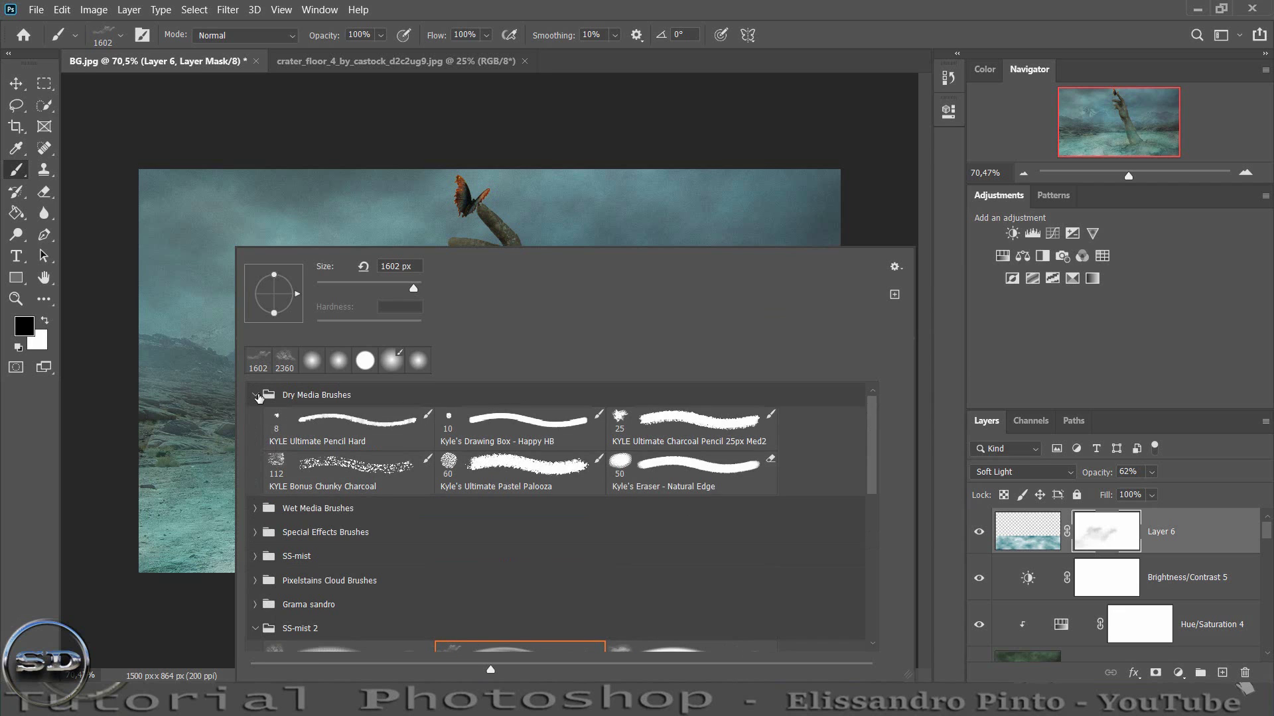
click(256, 395)
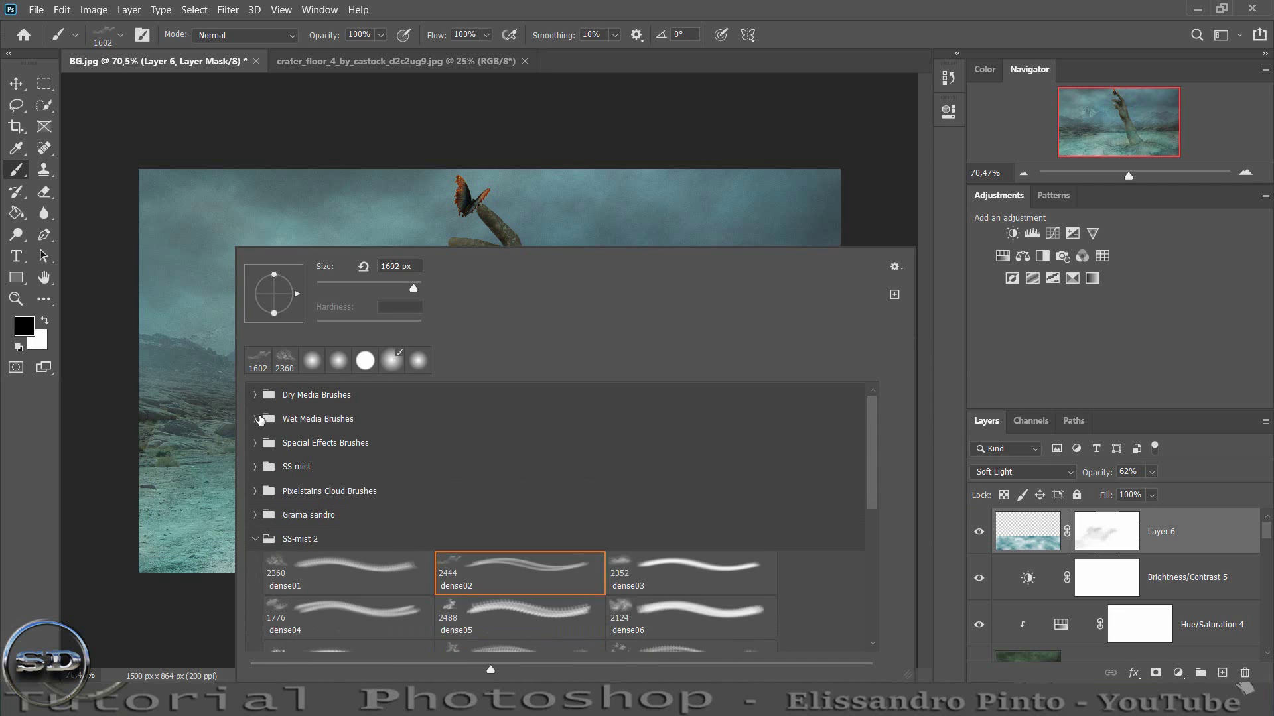
click(256, 419)
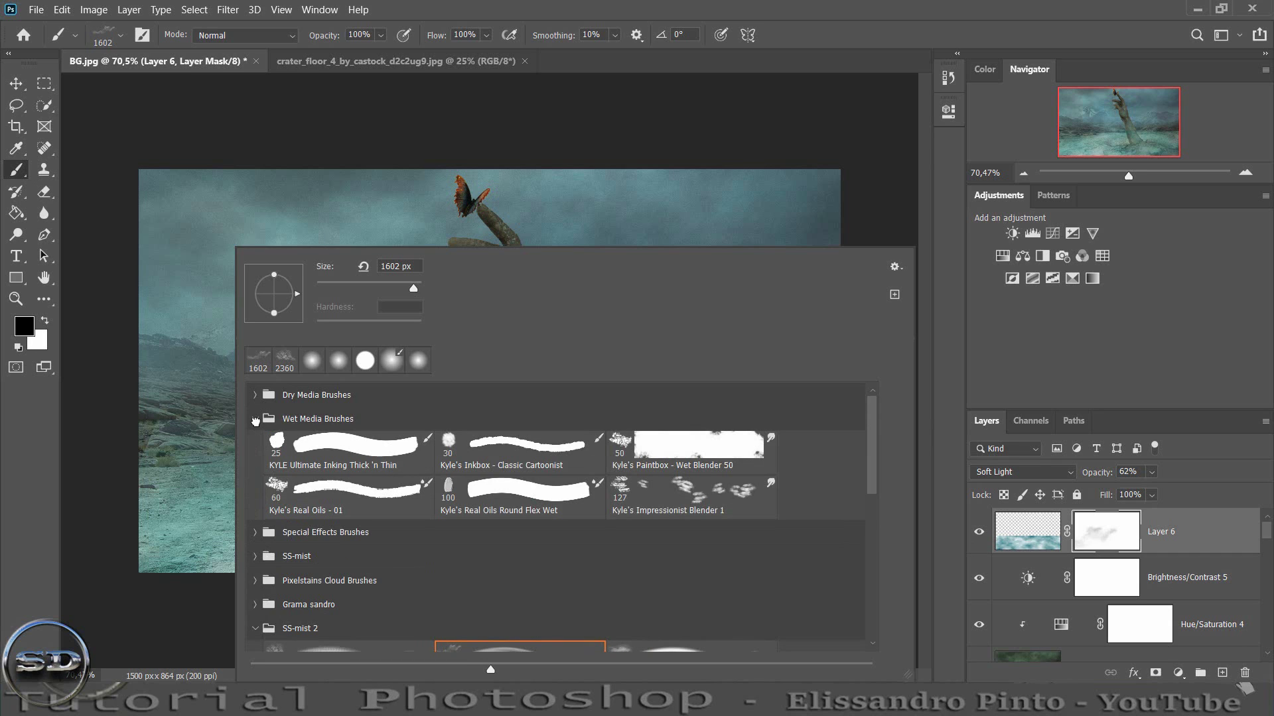
click(255, 419)
click(253, 394)
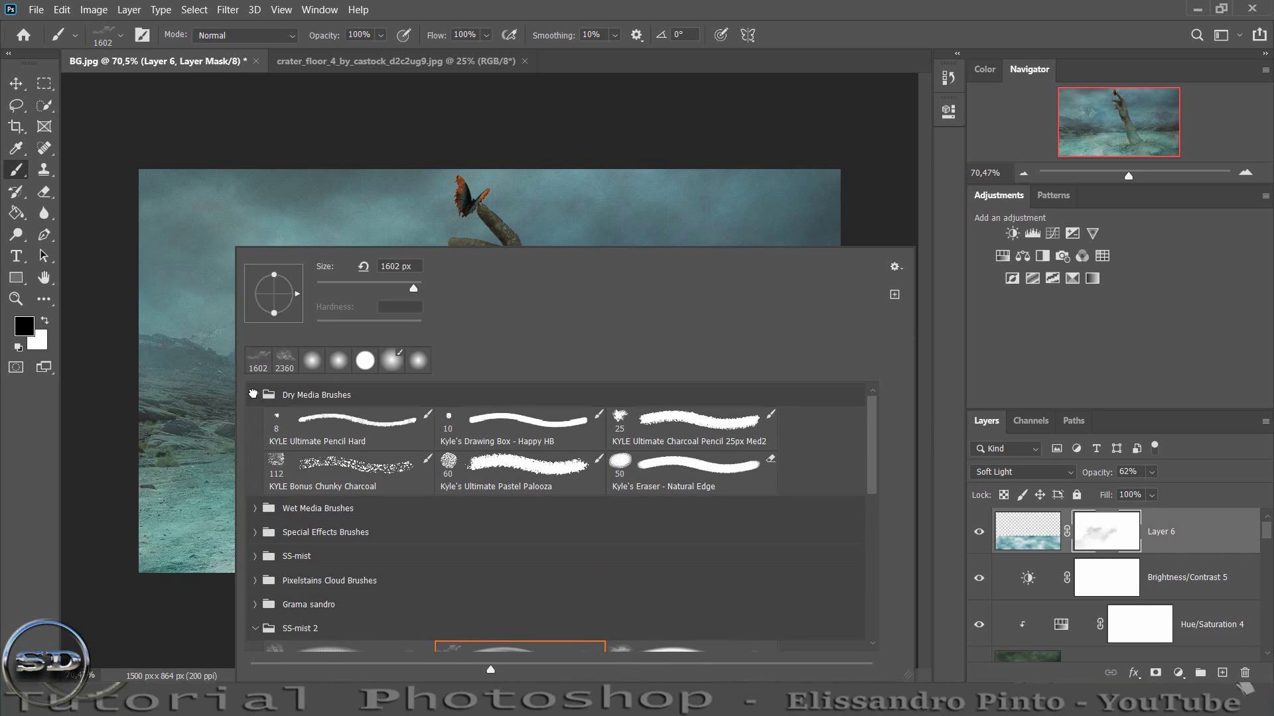
click(253, 394)
click(311, 361)
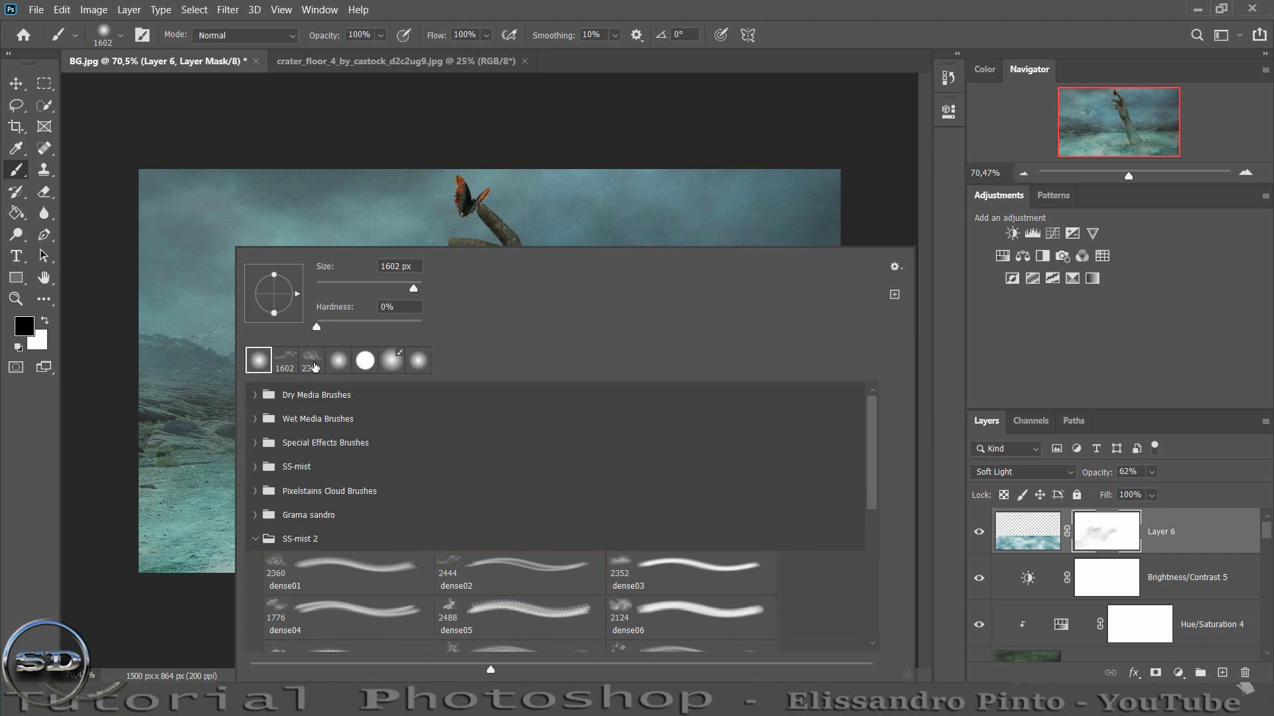
click(49, 329)
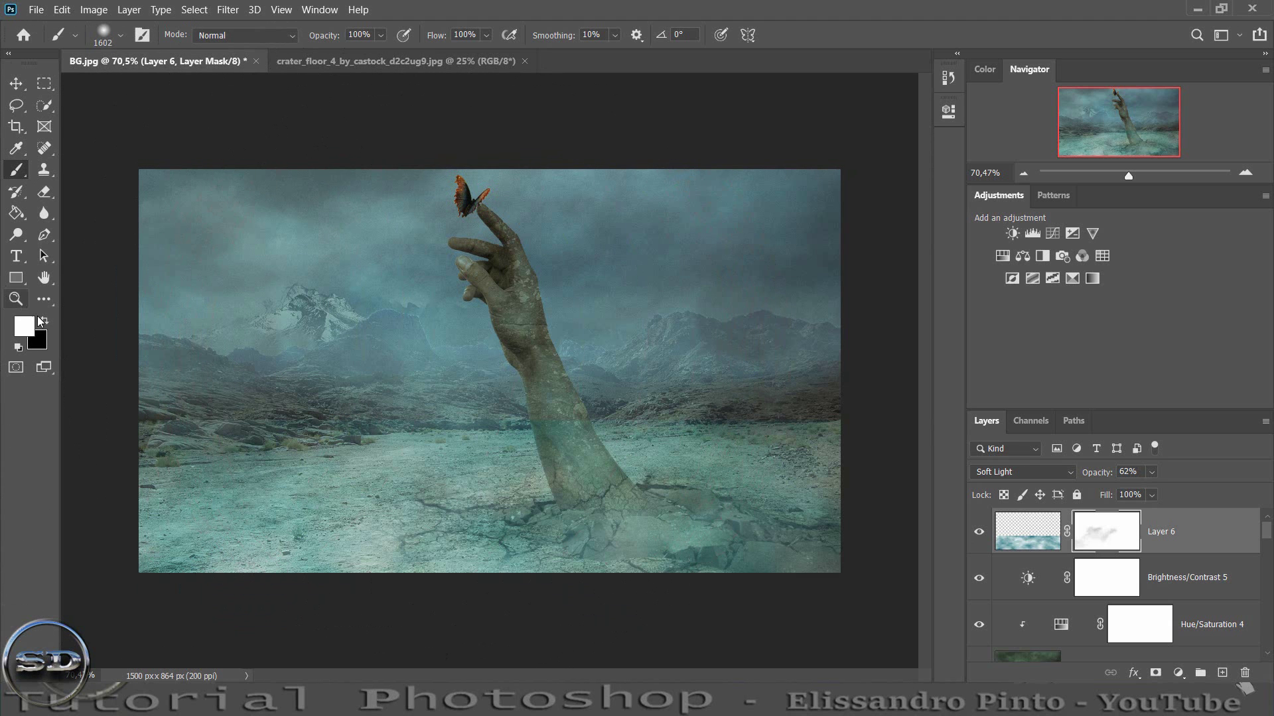
- Paint black on Layer 6's mask to hide the texture across the centre, and set fill to 73%
click(43, 318)
click(494, 388)
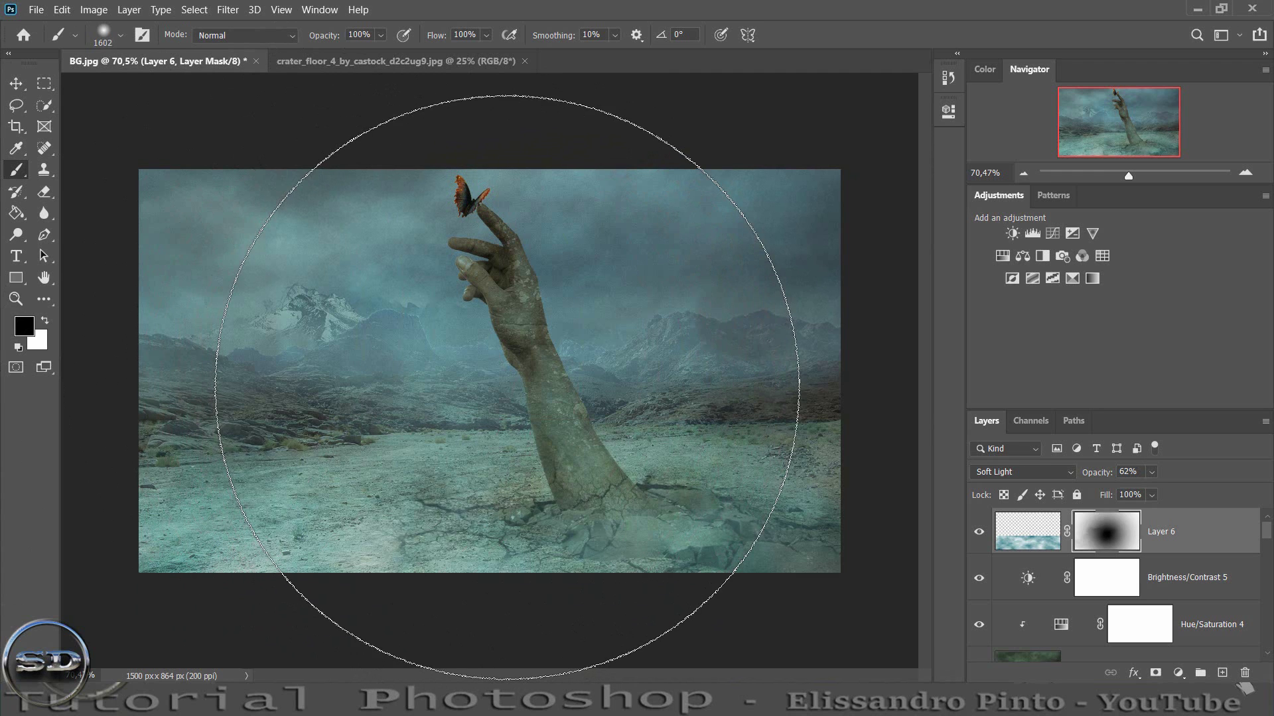
click(979, 532)
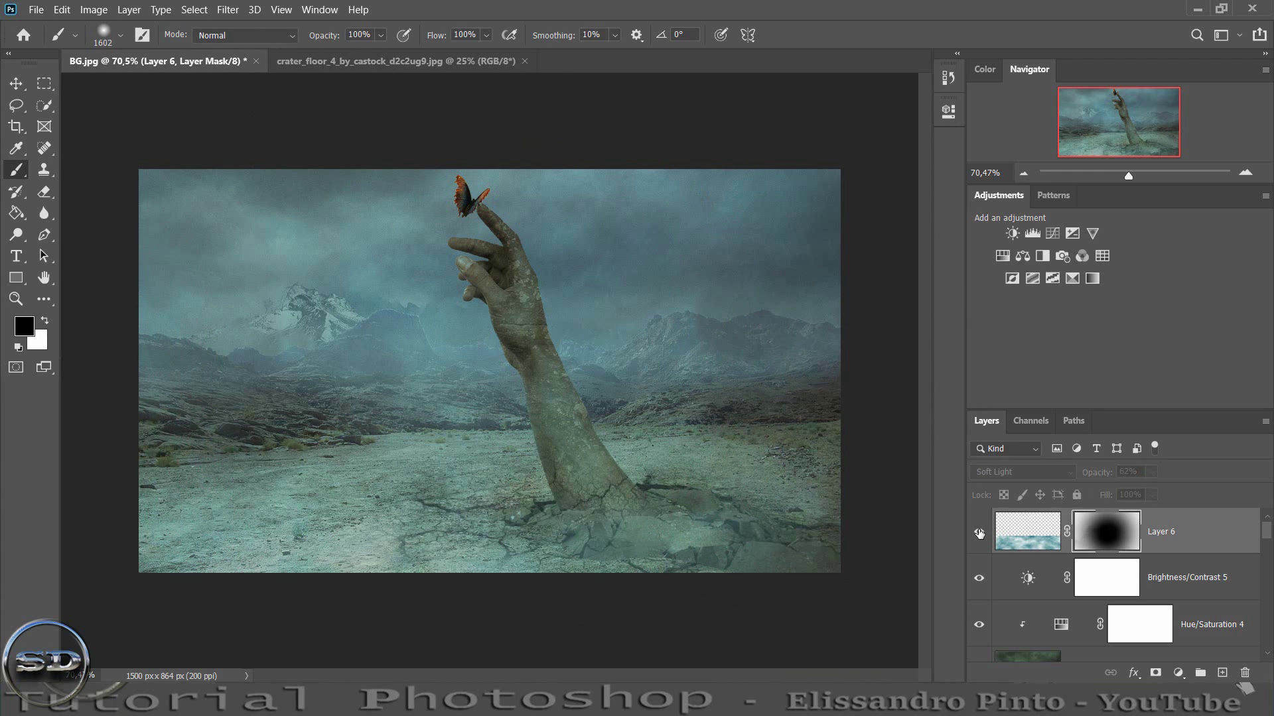
click(979, 532)
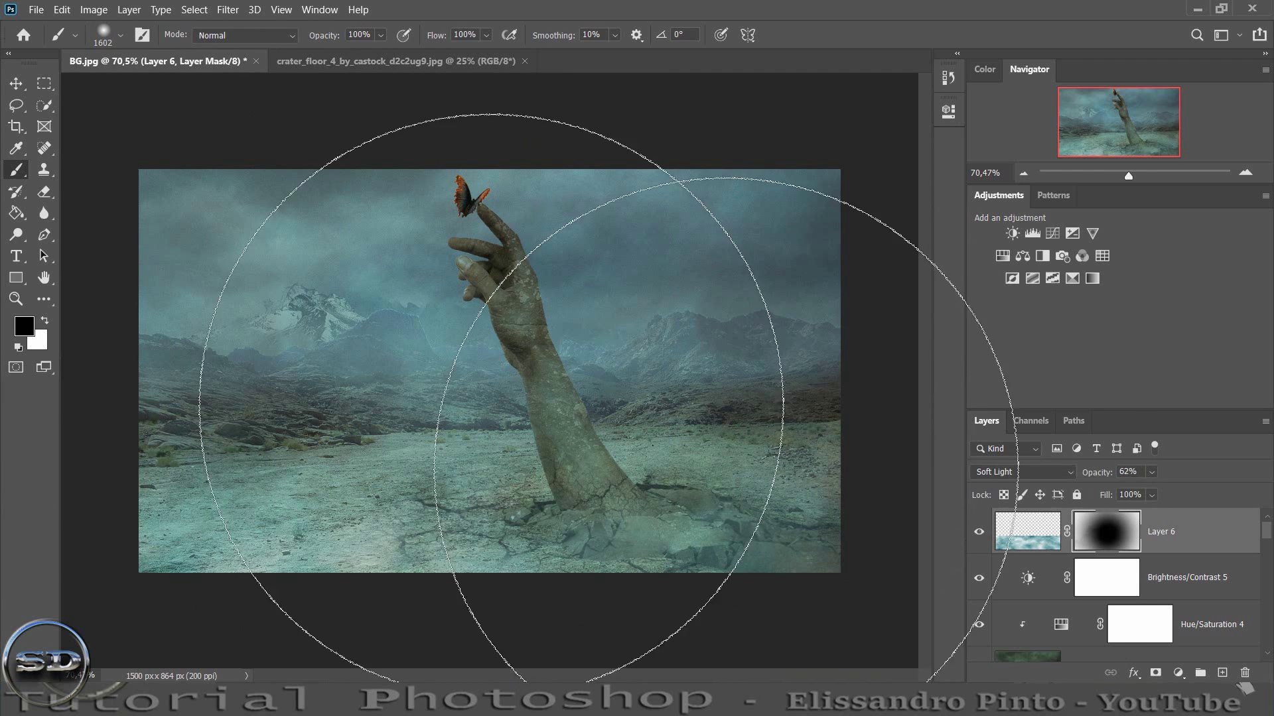
click(852, 359)
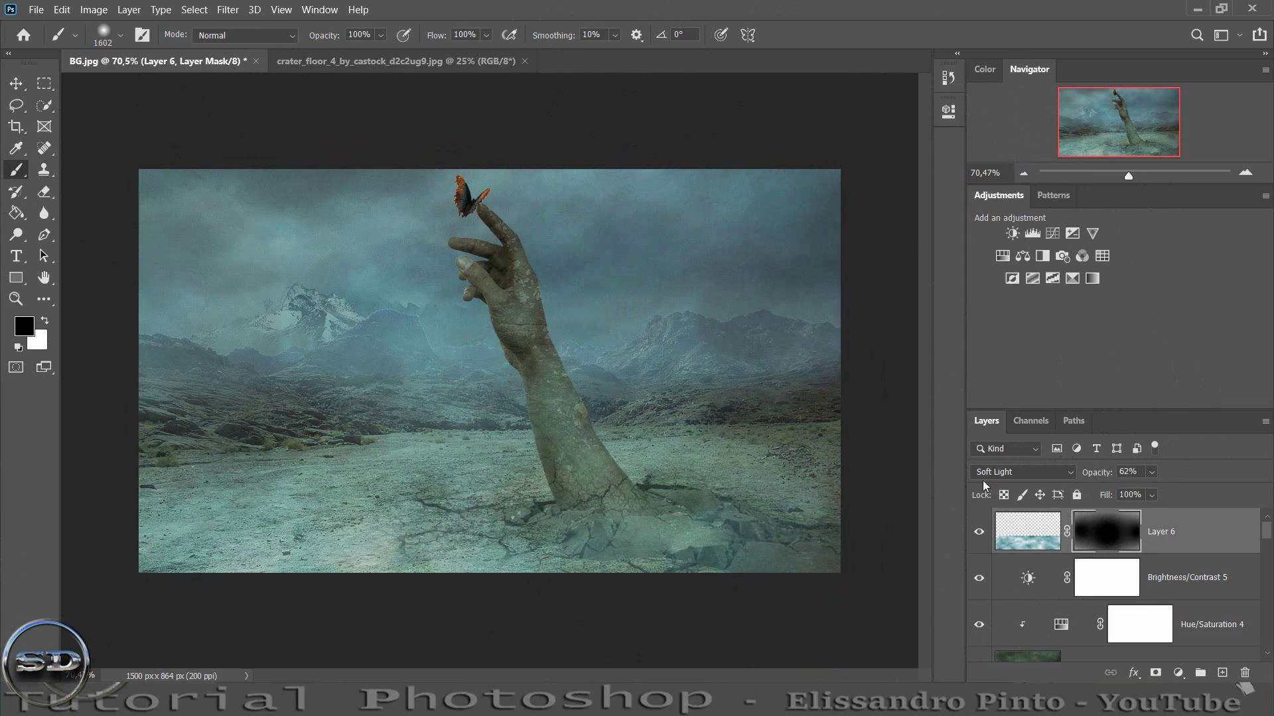
click(979, 532)
drag(1113, 495, 1088, 499)
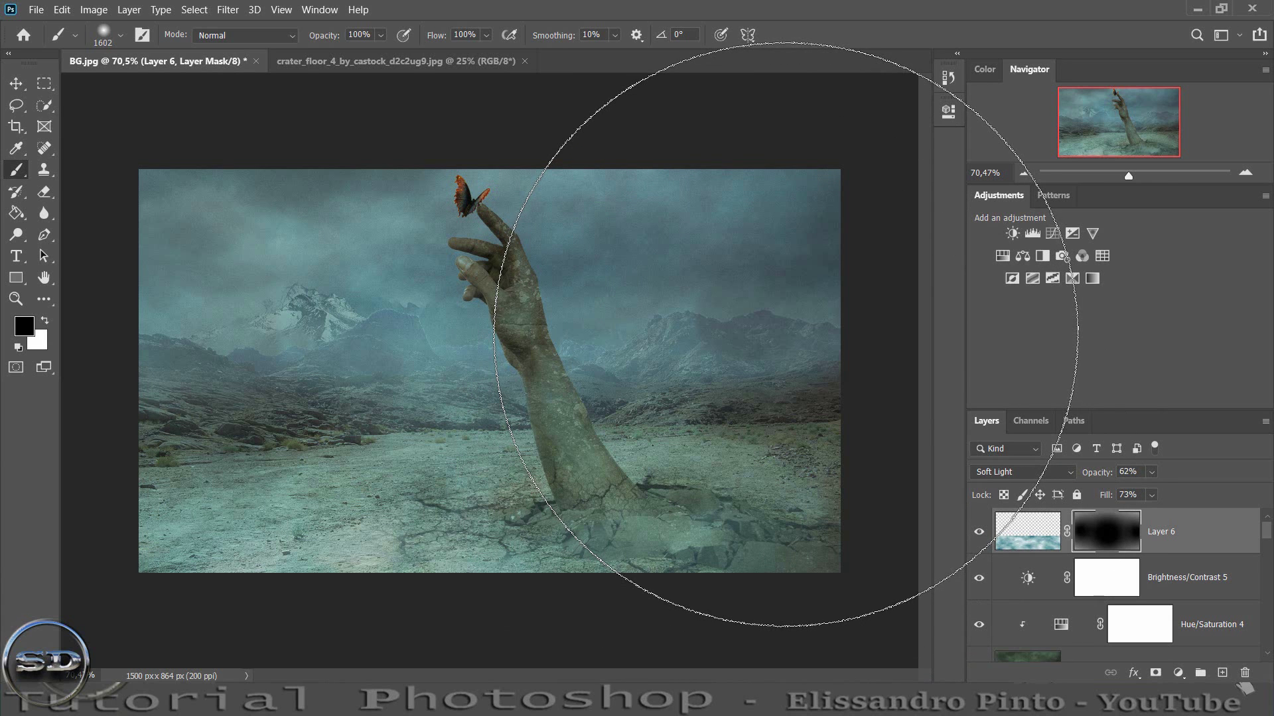
click(1178, 674)
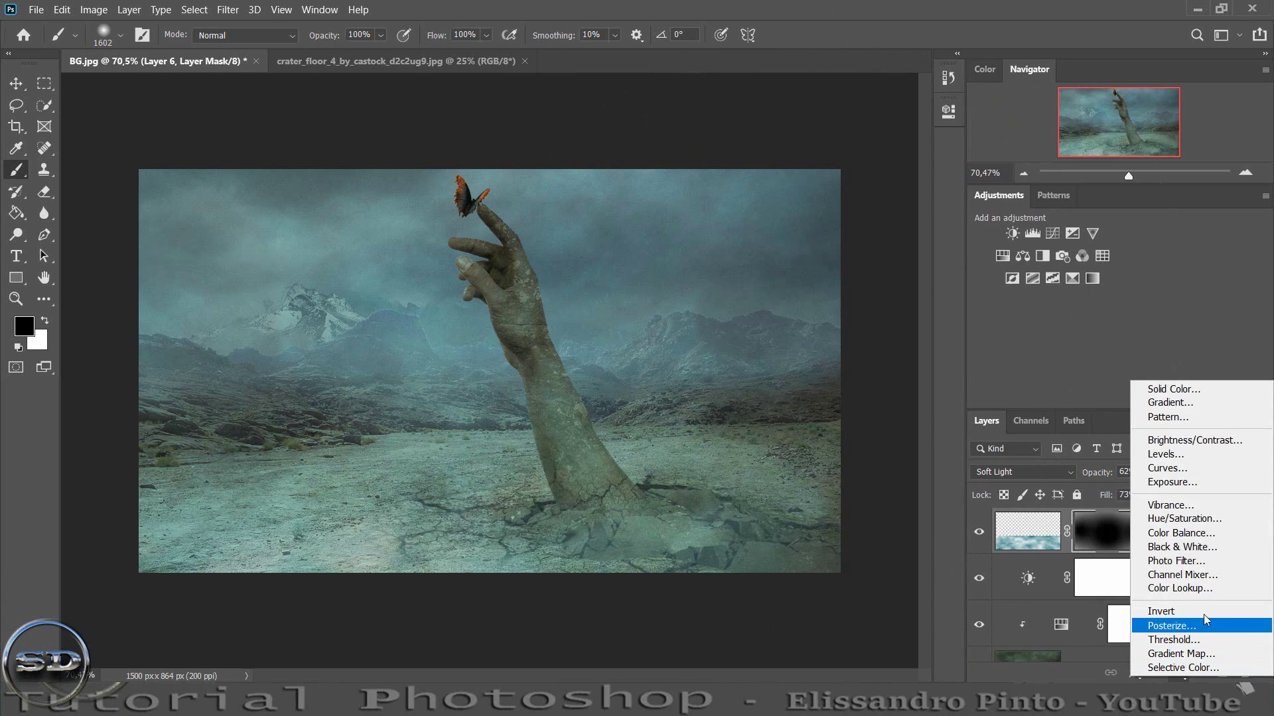
- Add a Color Lookup adjustment using the Bleach Bypass.look 3D LUT
click(1187, 589)
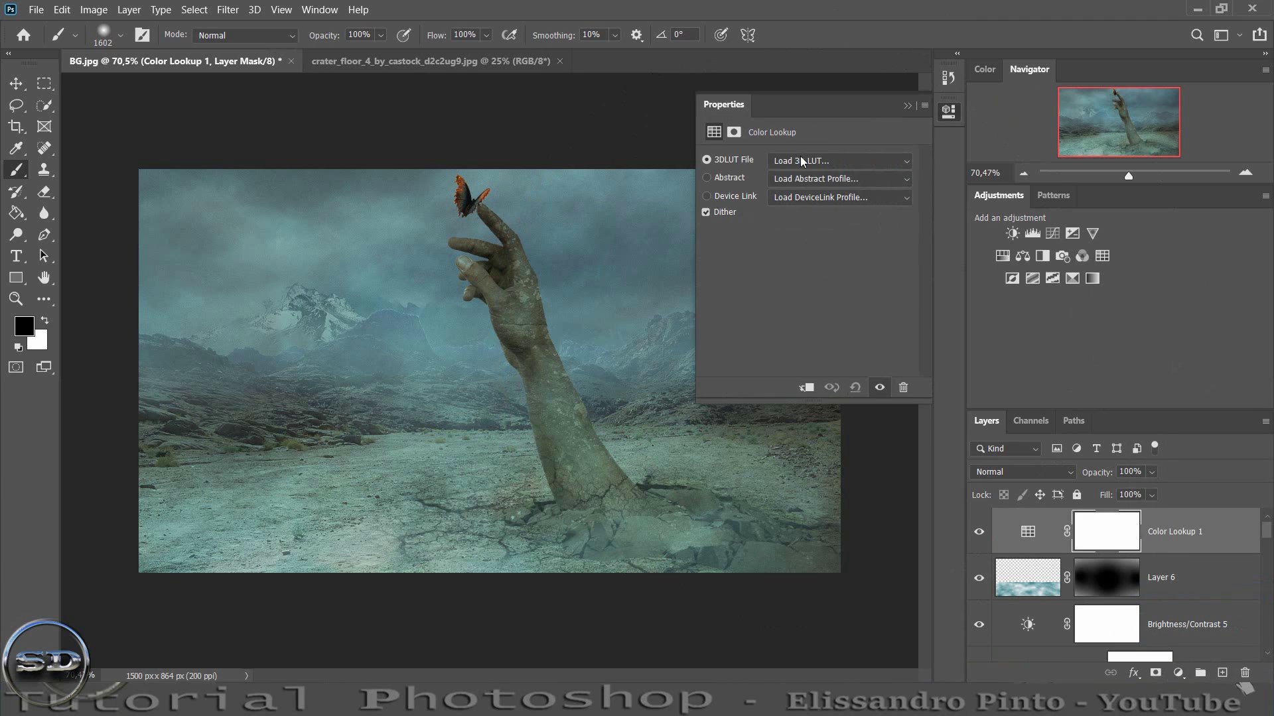
click(801, 161)
click(800, 224)
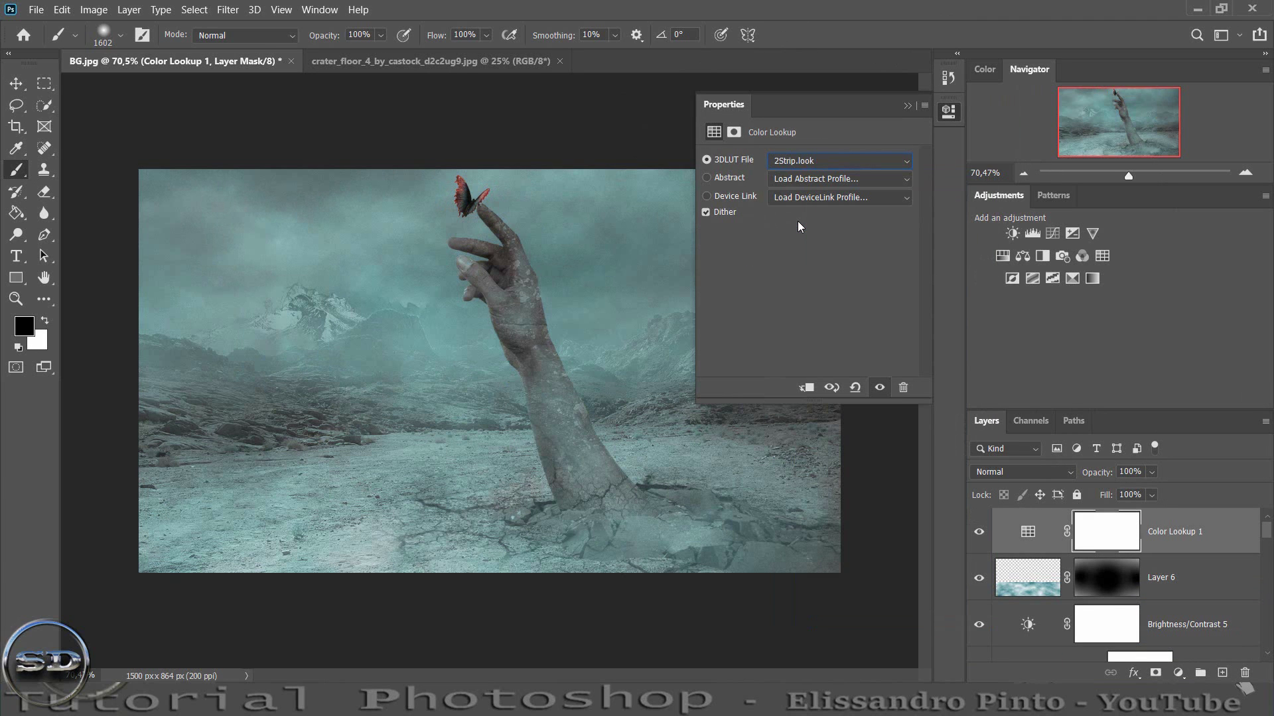
key(Down)
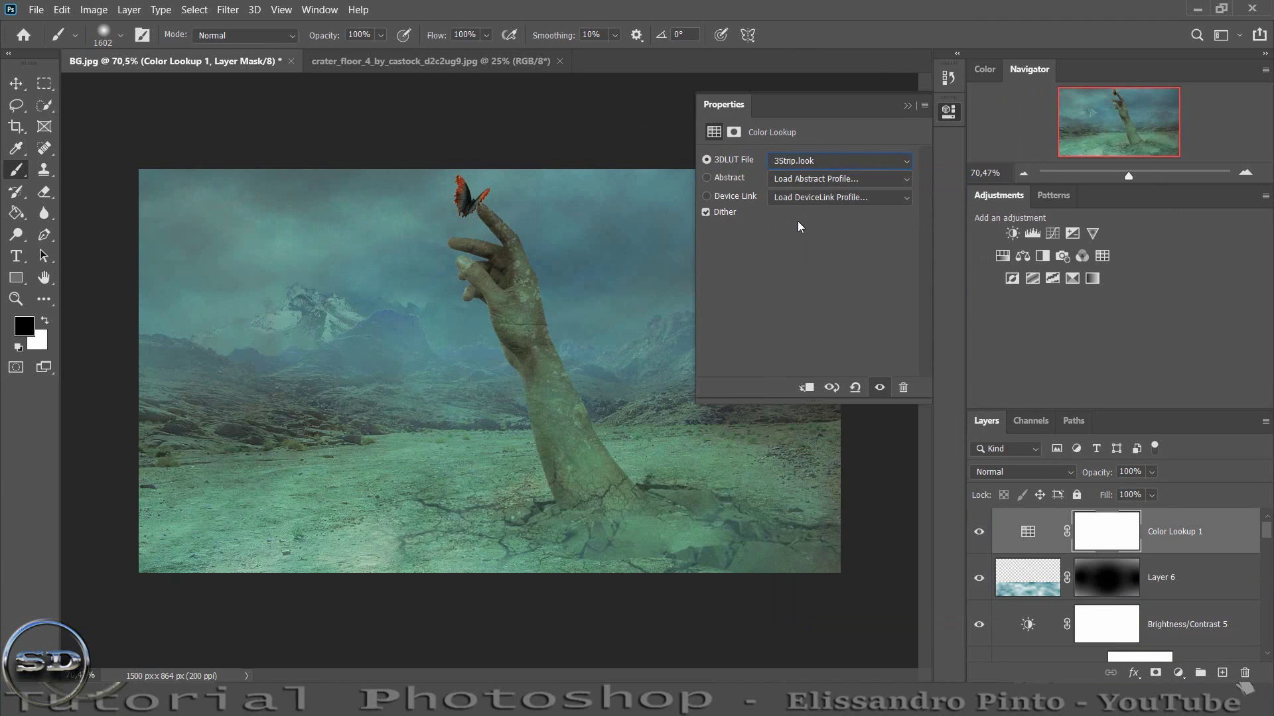
key(Down)
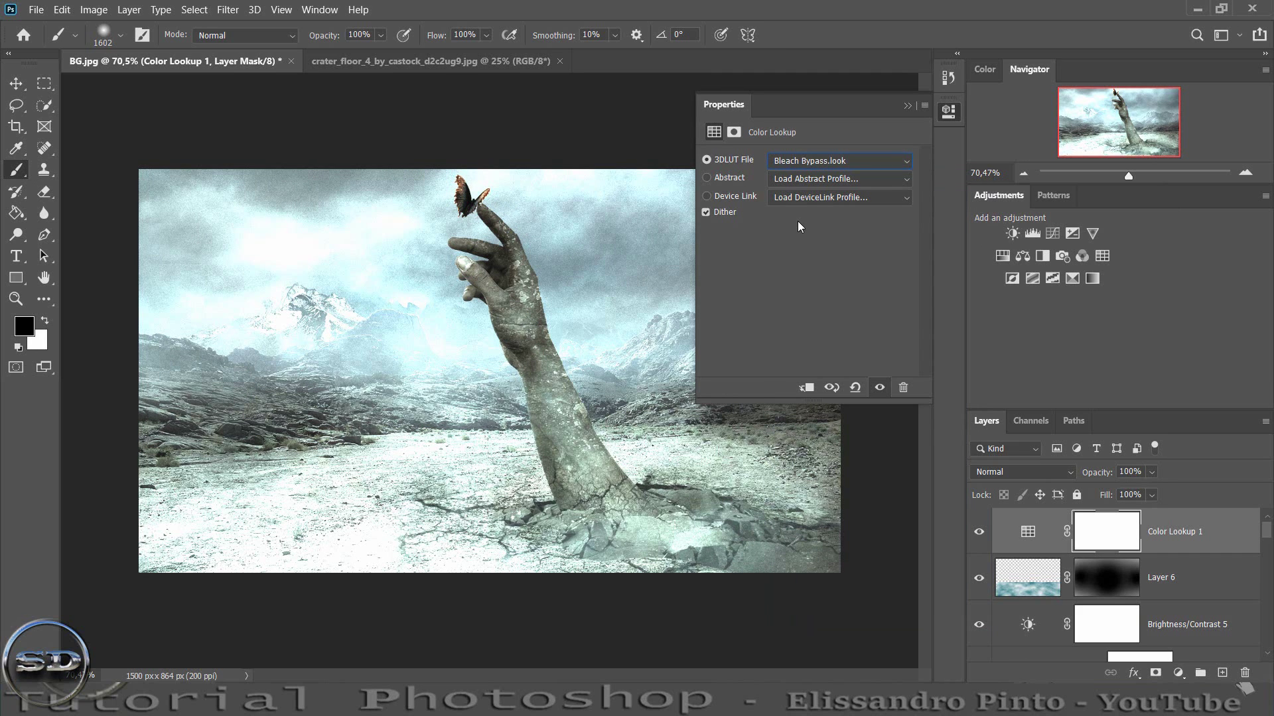
click(907, 105)
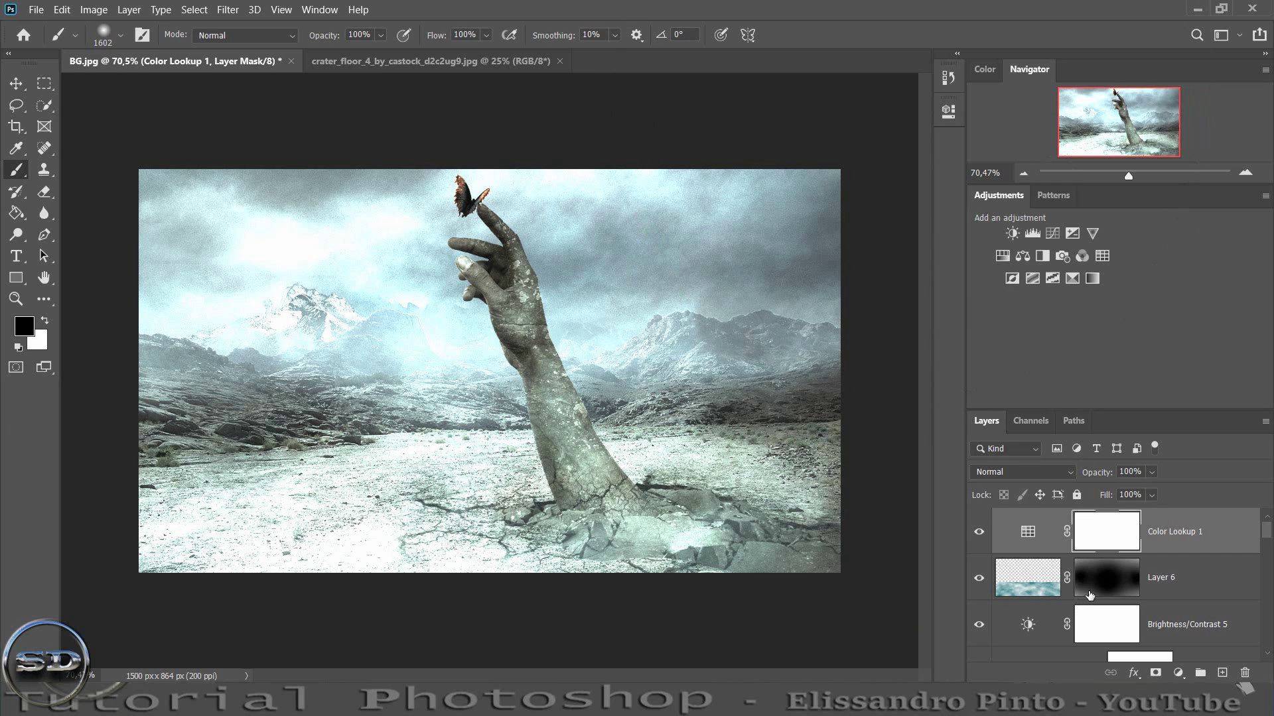
scroll(1090, 599, down, 2)
scroll(1089, 599, down, 2)
scroll(1089, 599, down, 2)
- Load the hand_014 copy layer's outline as a selection and add a layer mask to it
scroll(1090, 599, down, 3)
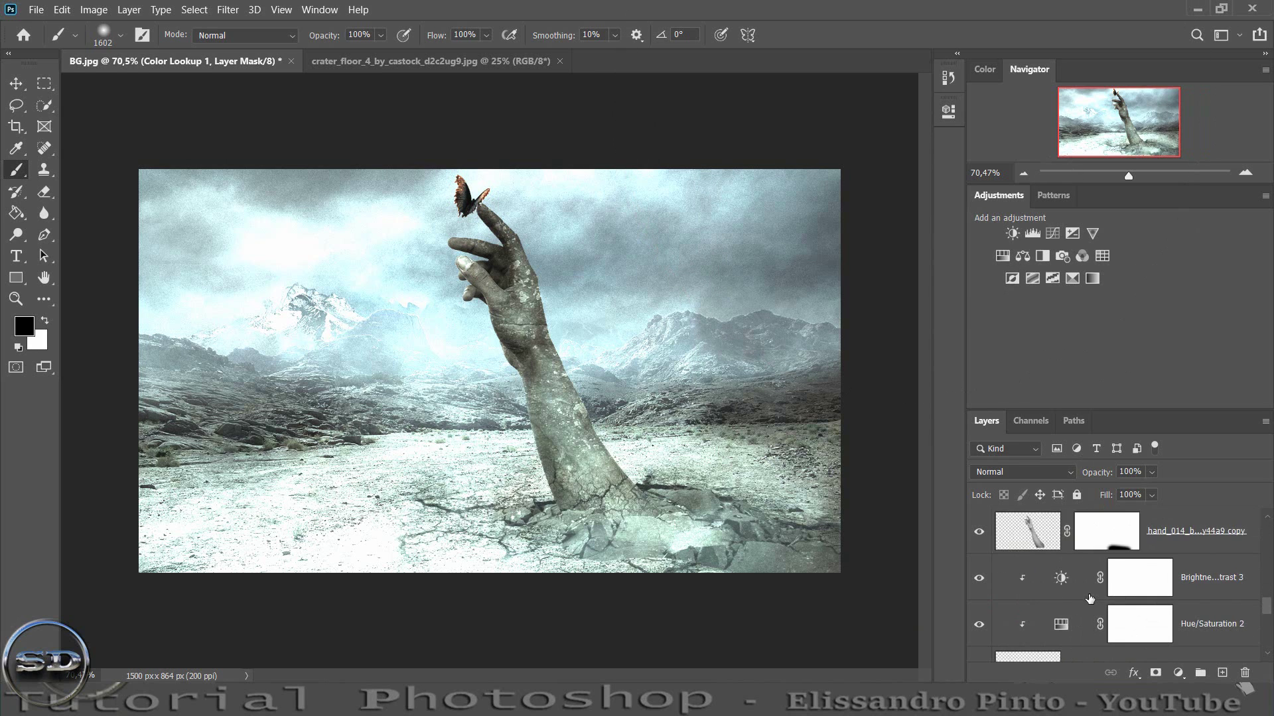
scroll(1090, 599, up, 1)
click(1036, 585)
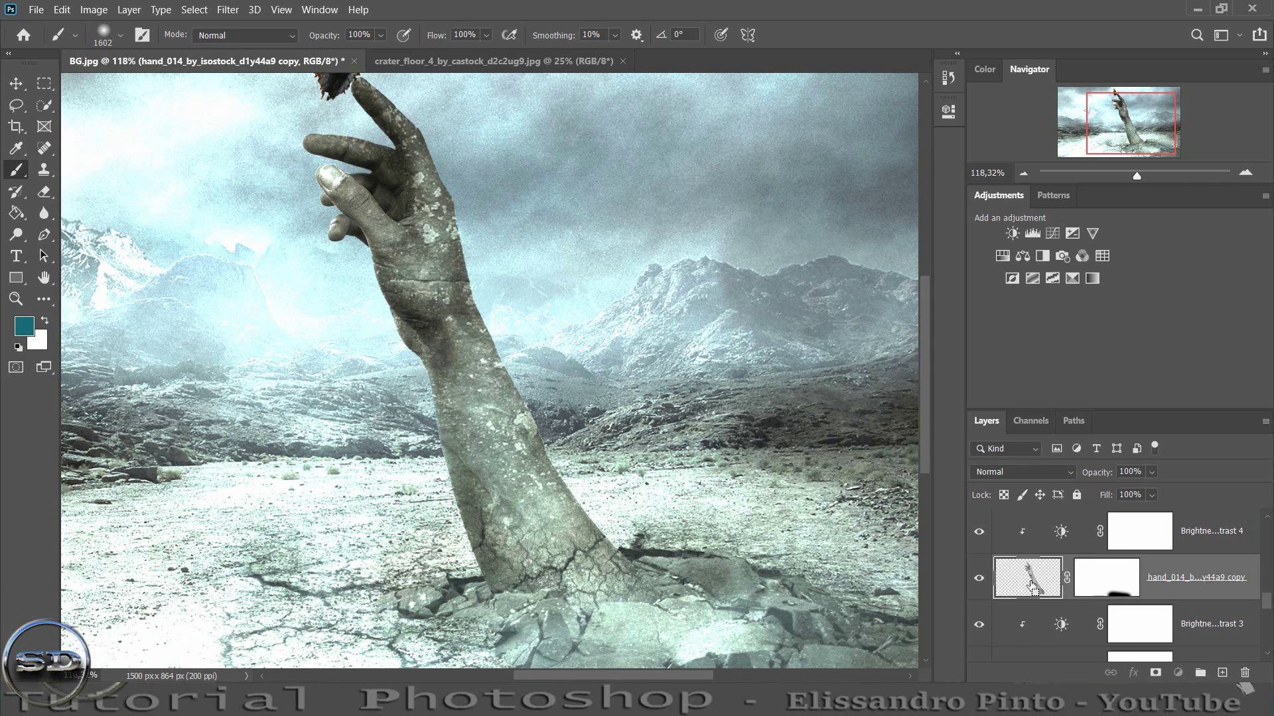
ctrl+click(1032, 585)
click(1155, 674)
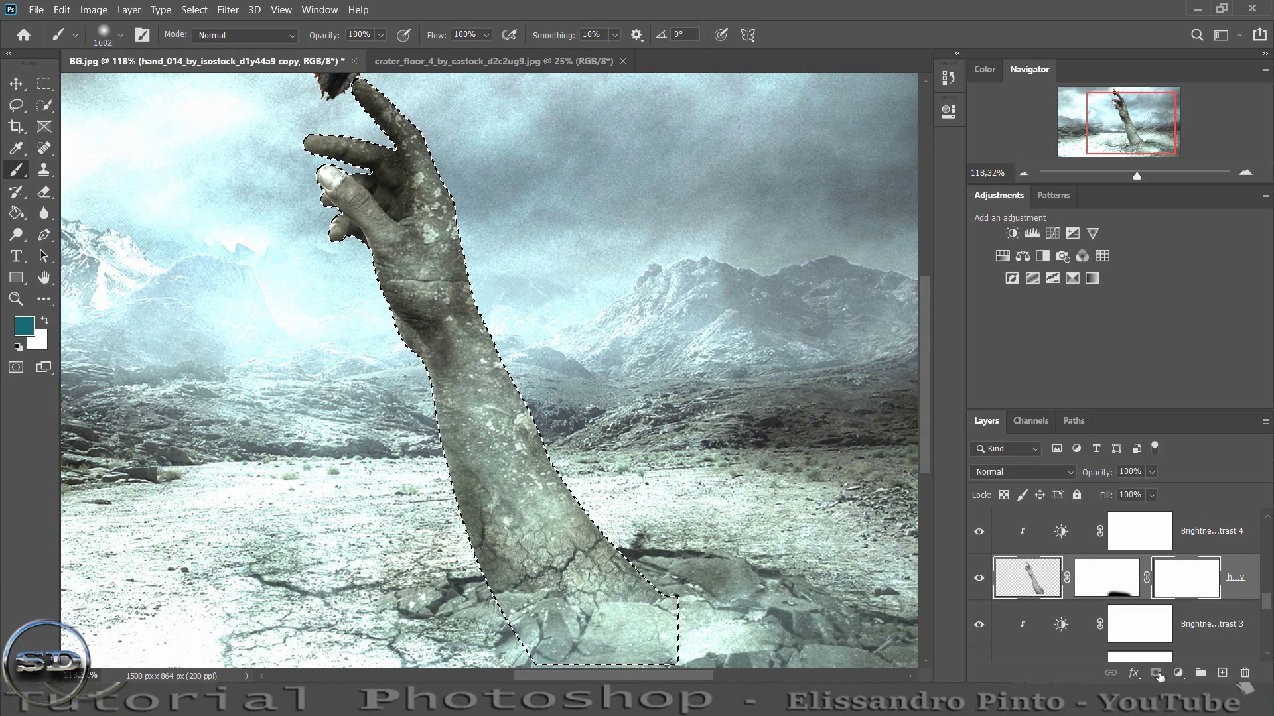
- Review the layer stack while keeping the stone hand's outline as an active selection
scroll(1153, 593, up, 1)
scroll(1153, 593, up, 1)
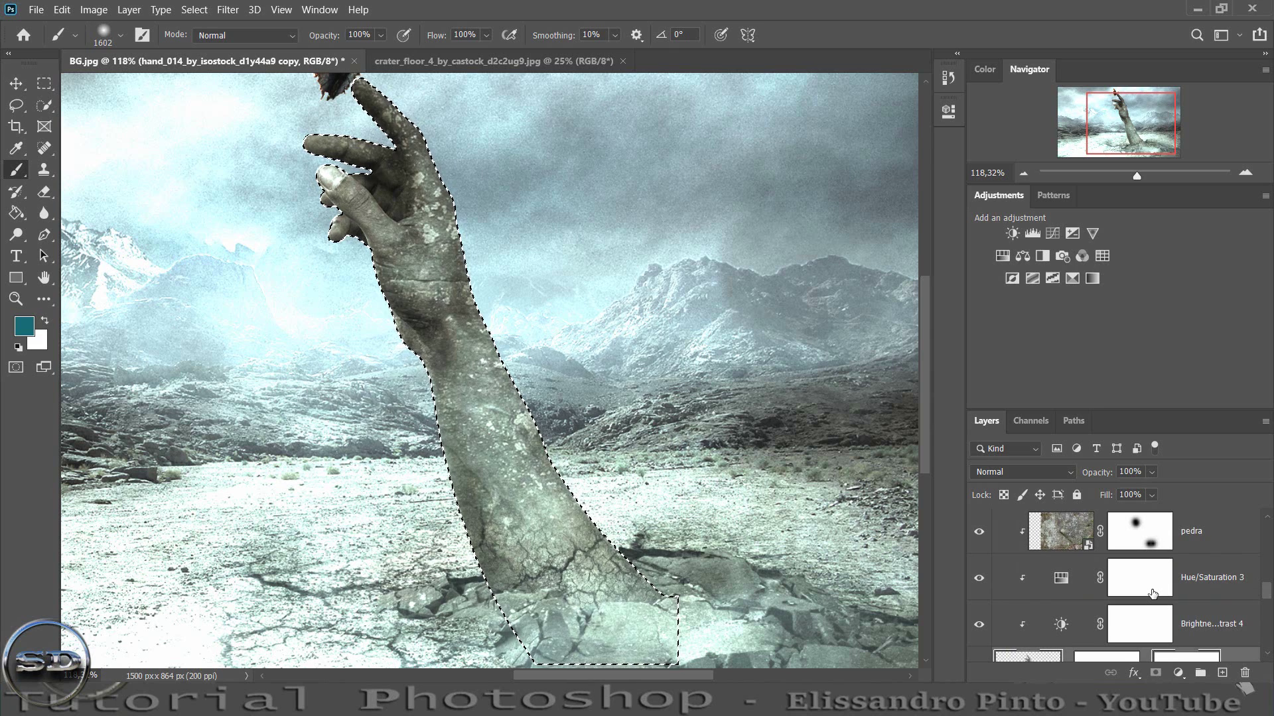
scroll(1148, 595, down, 1)
scroll(1131, 602, up, 1)
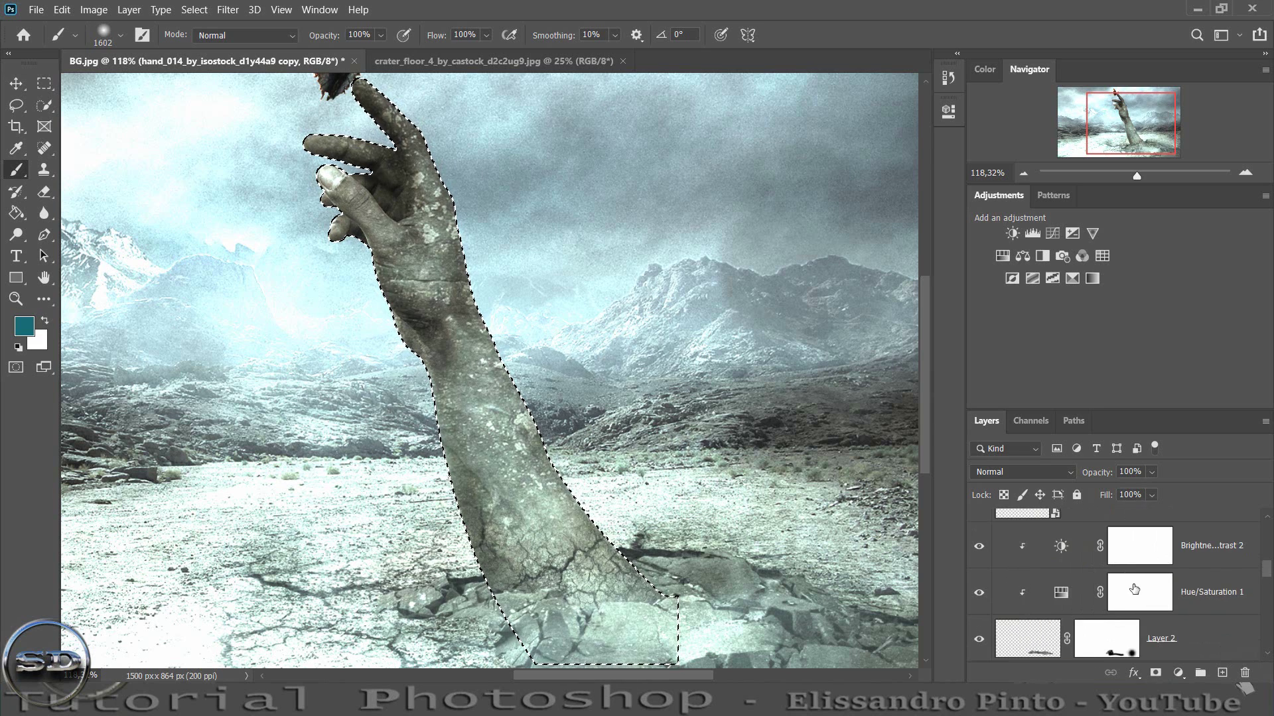
scroll(1133, 593, up, 1)
scroll(1134, 587, up, 1)
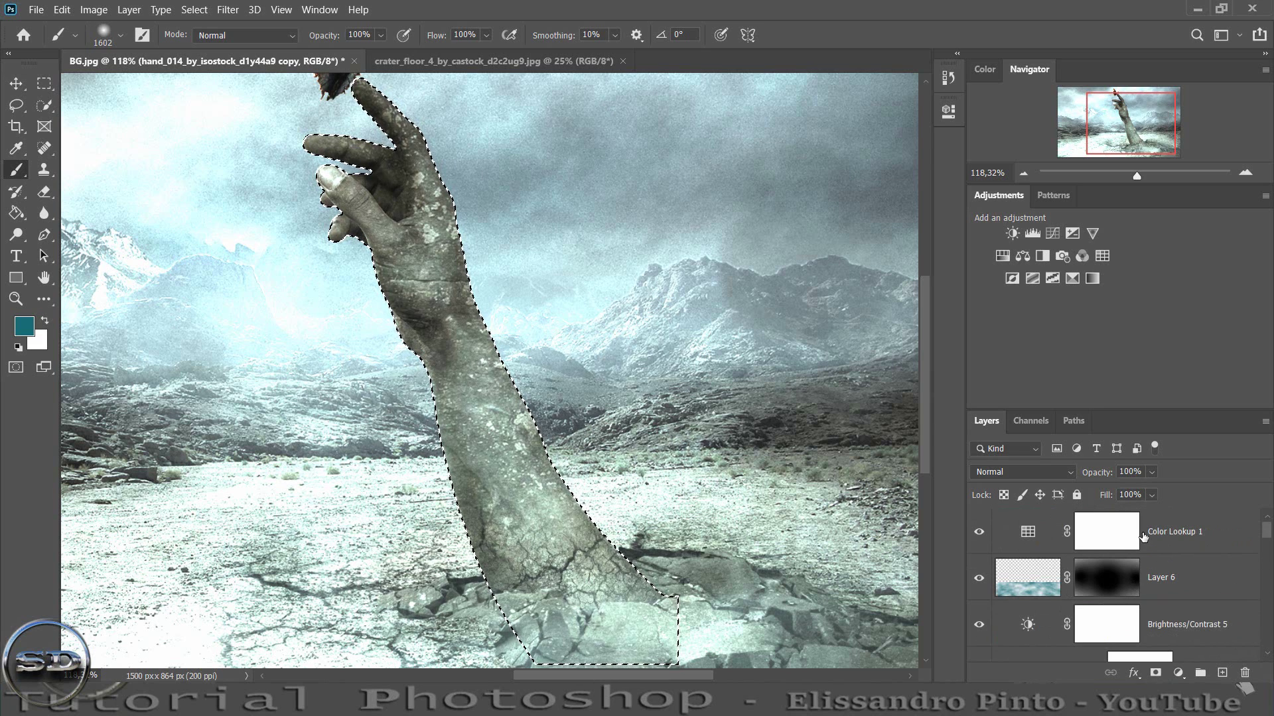
scroll(1135, 577, down, 2)
scroll(1141, 544, down, 1)
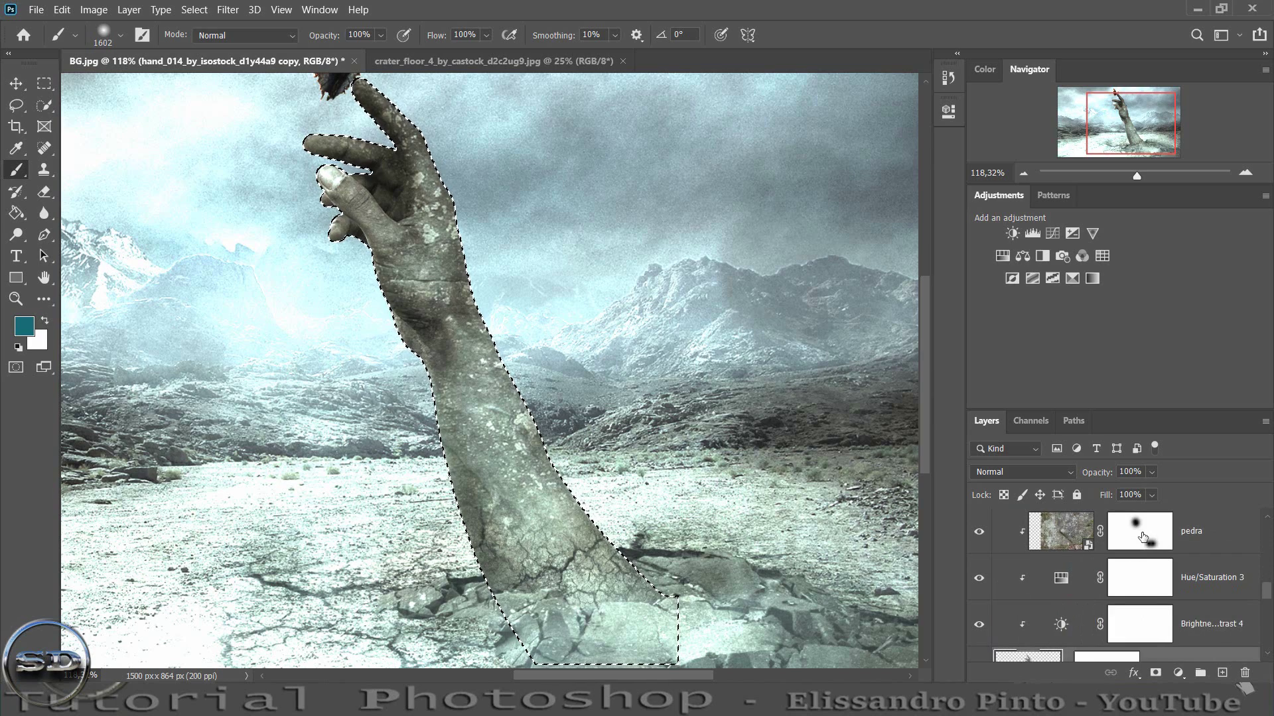
scroll(1144, 536, down, 1)
drag(1136, 175, 1125, 176)
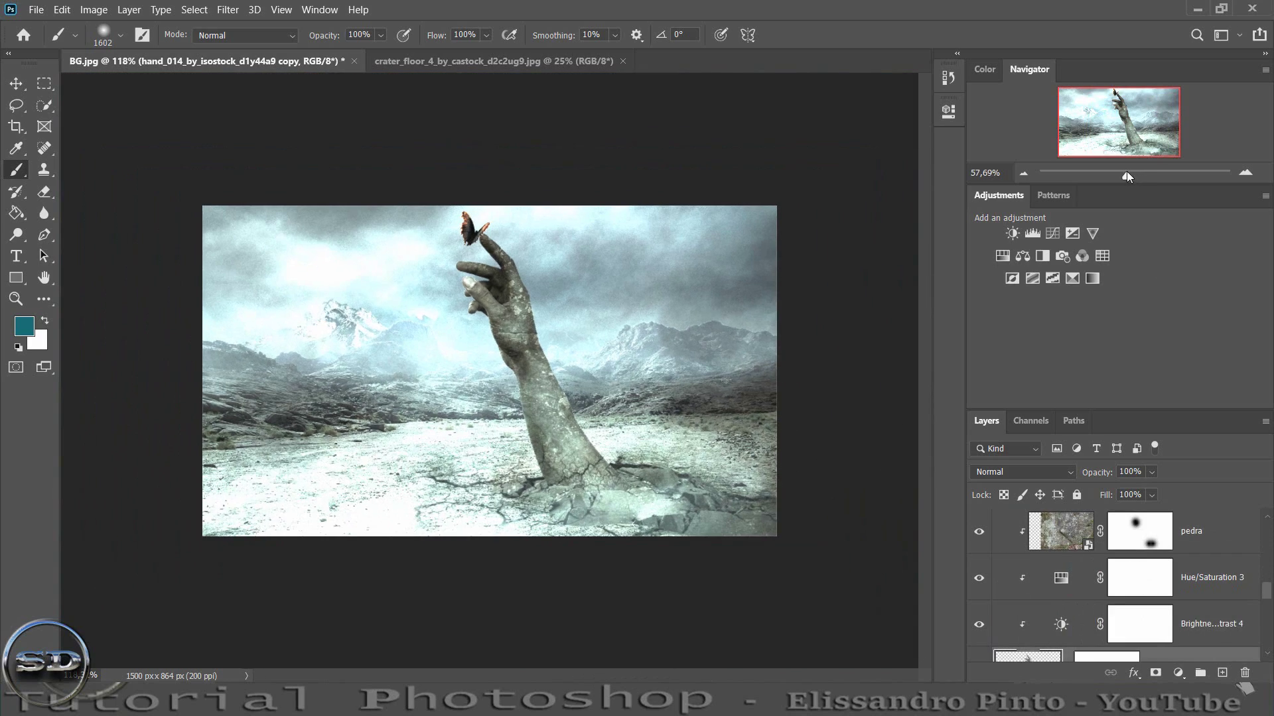
click(194, 9)
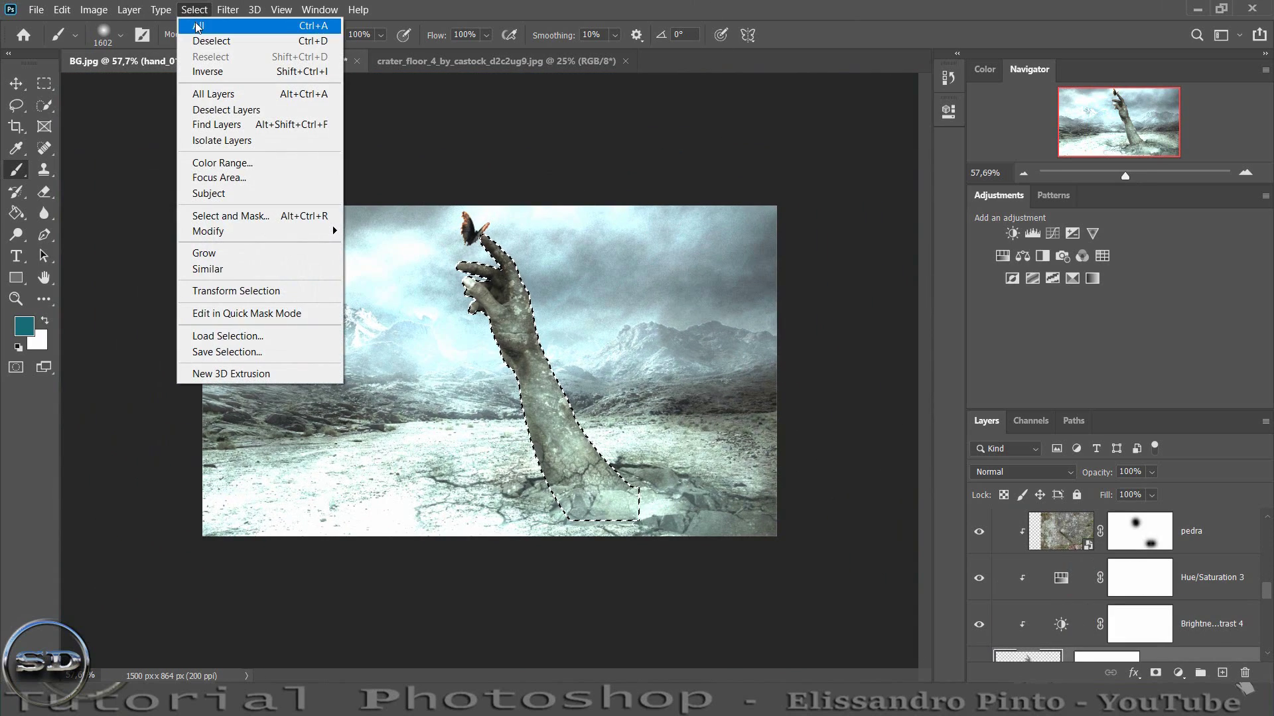
- Invert the selection to everything but the hand and set the foreground colour to black
click(207, 71)
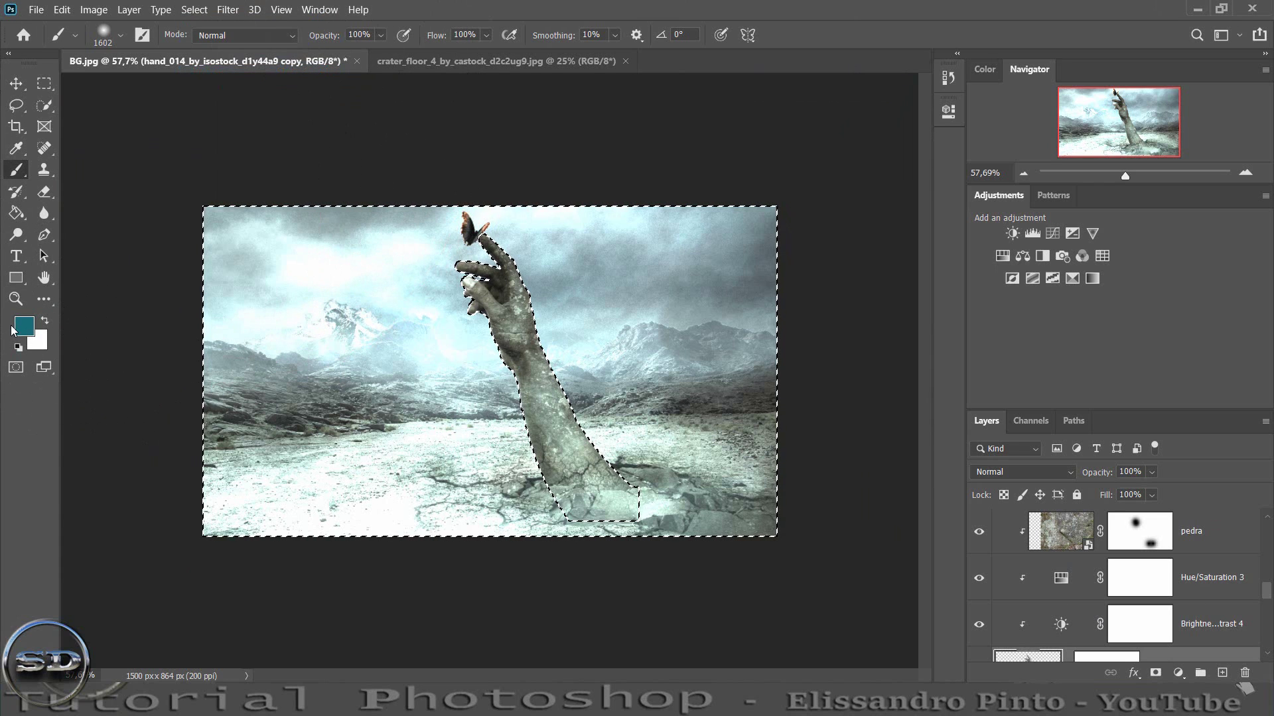
click(24, 326)
click(529, 351)
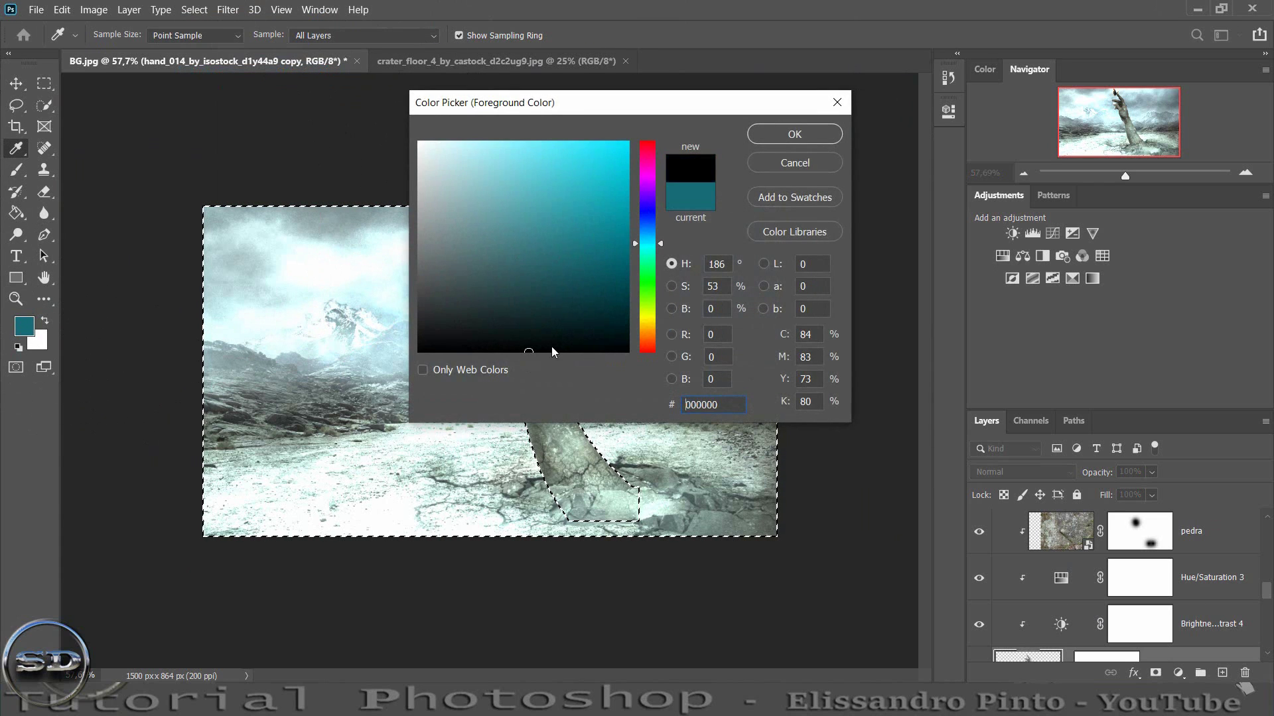
click(771, 135)
- Try brushing black onto the hand copy's mask, then undo the trial strokes
key(b)
drag(398, 345, 312, 524)
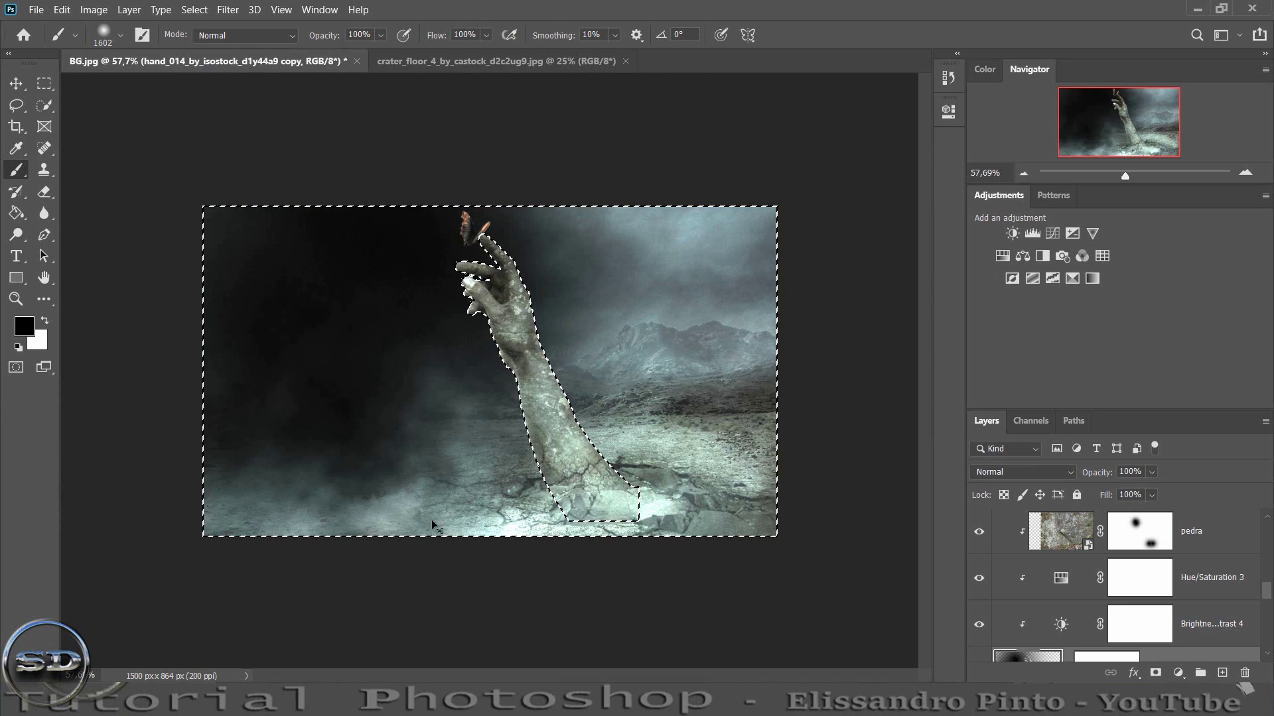
key(ctrl+z)
scroll(1114, 584, down, 2)
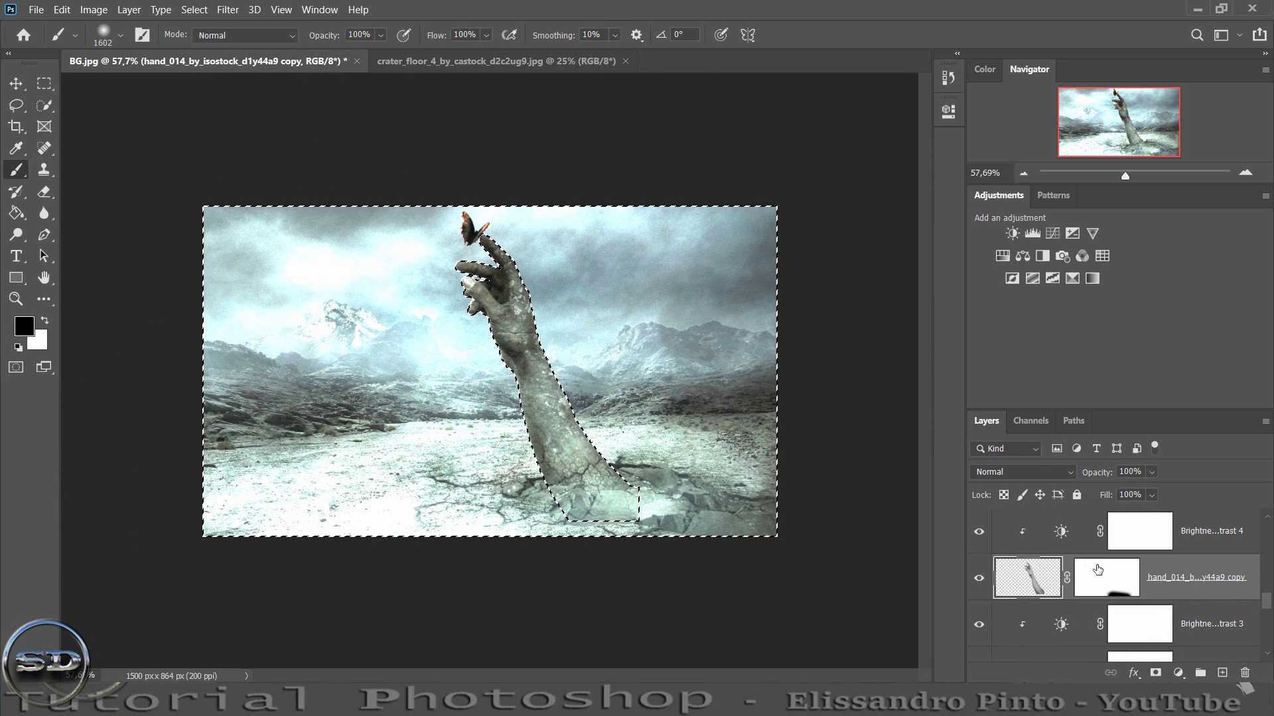
click(1097, 569)
click(979, 579)
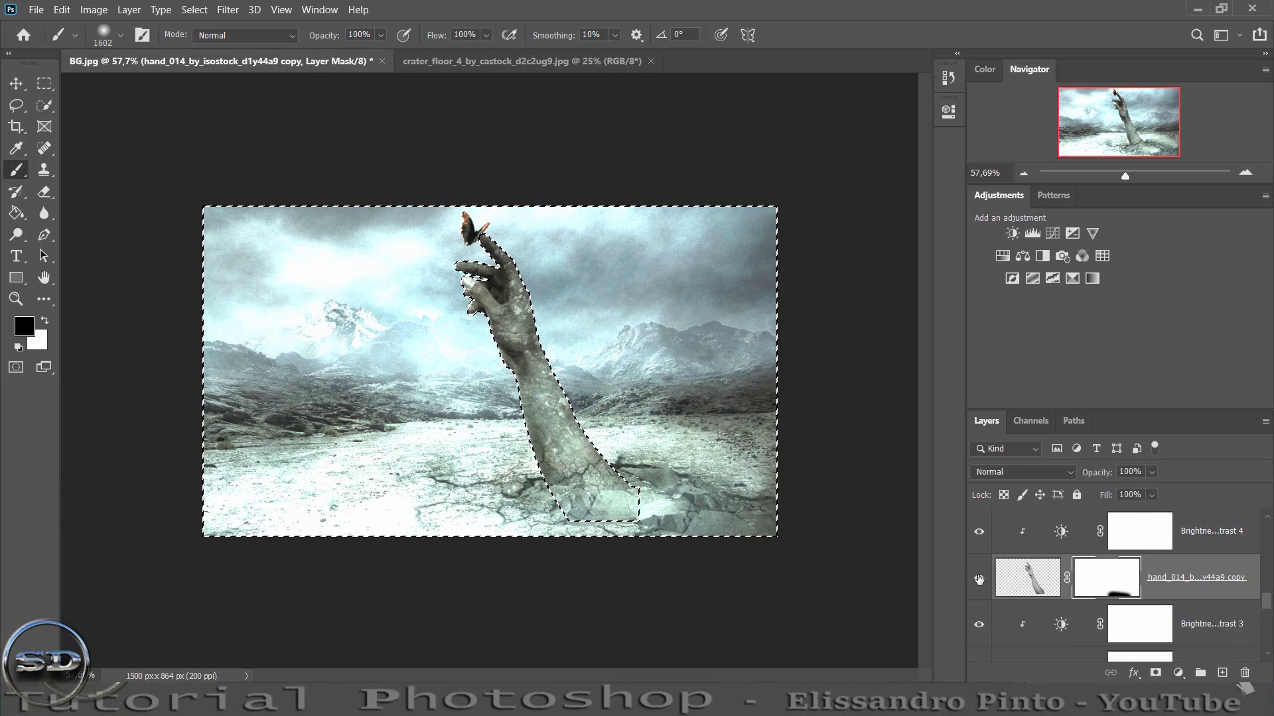
drag(270, 270, 290, 474)
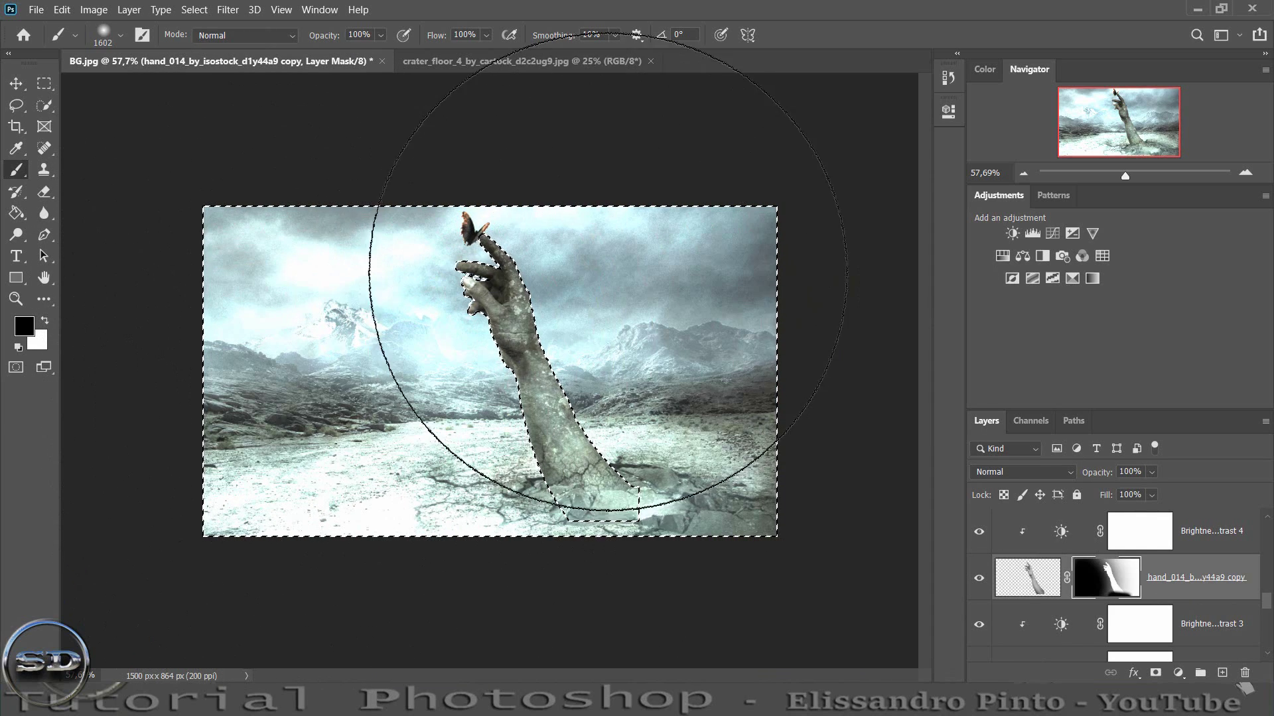
drag(748, 431, 960, 528)
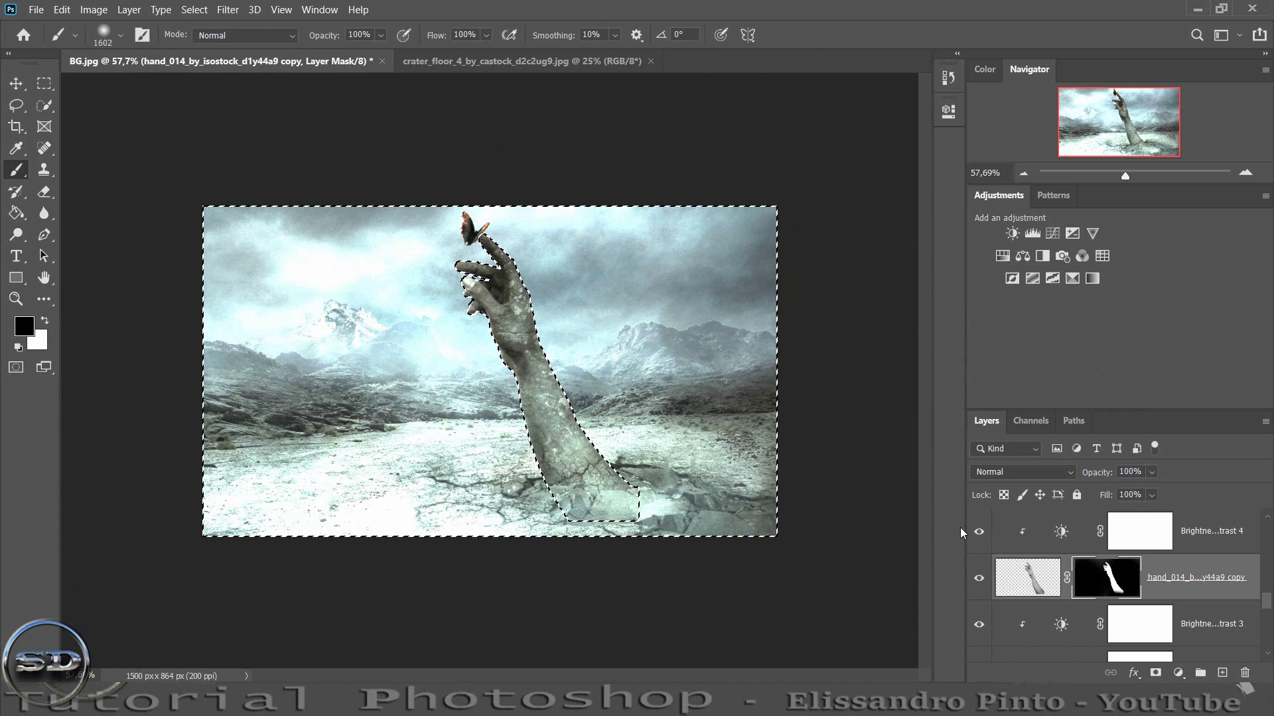
key(Delete)
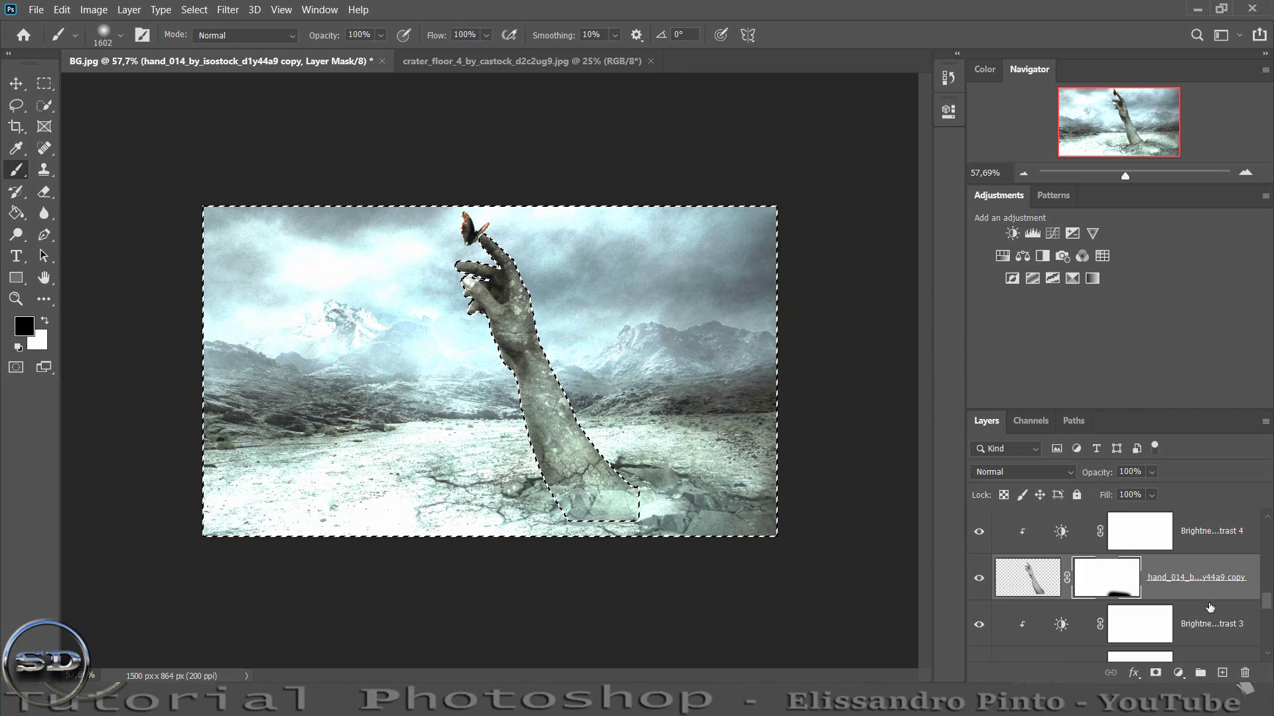
key(ctrl+comma)
key(ctrl+comma)
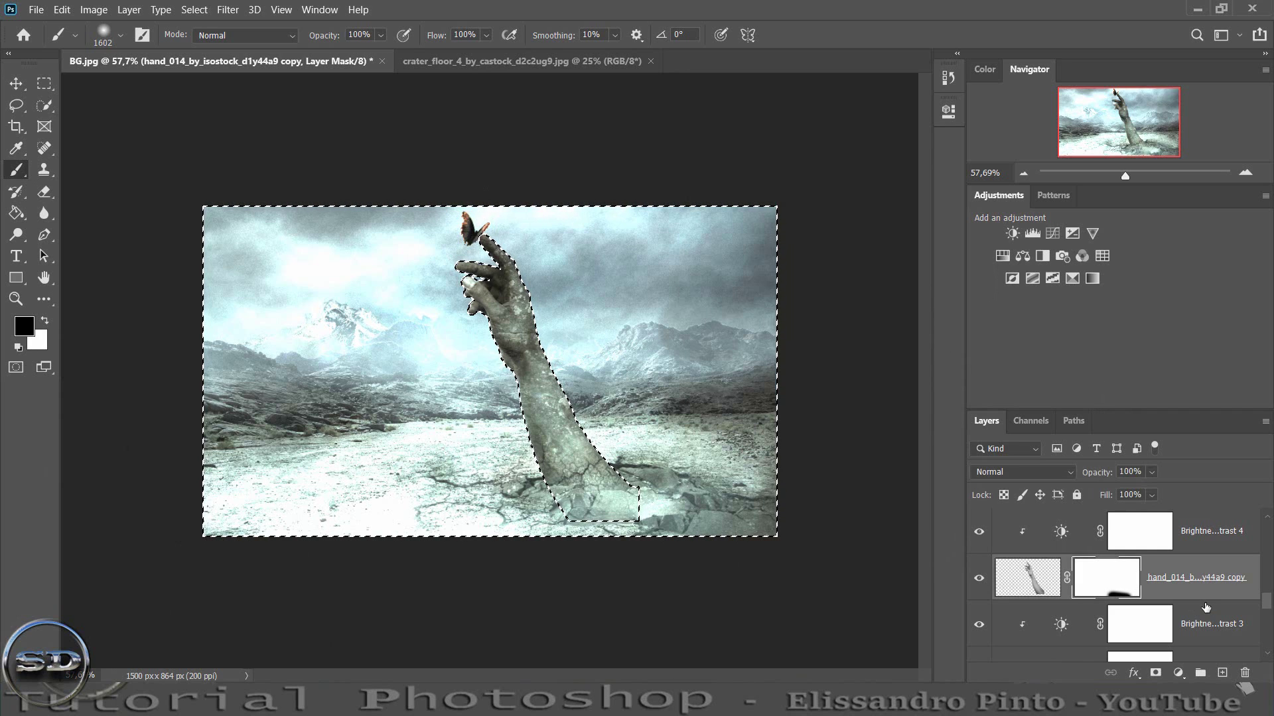
scroll(1206, 607, up, 2)
scroll(1206, 607, up, 2)
- Paint Color Lookup 1's mask black except over the arm, deselect, then refine with a ~465 px brush
scroll(1206, 607, up, 1)
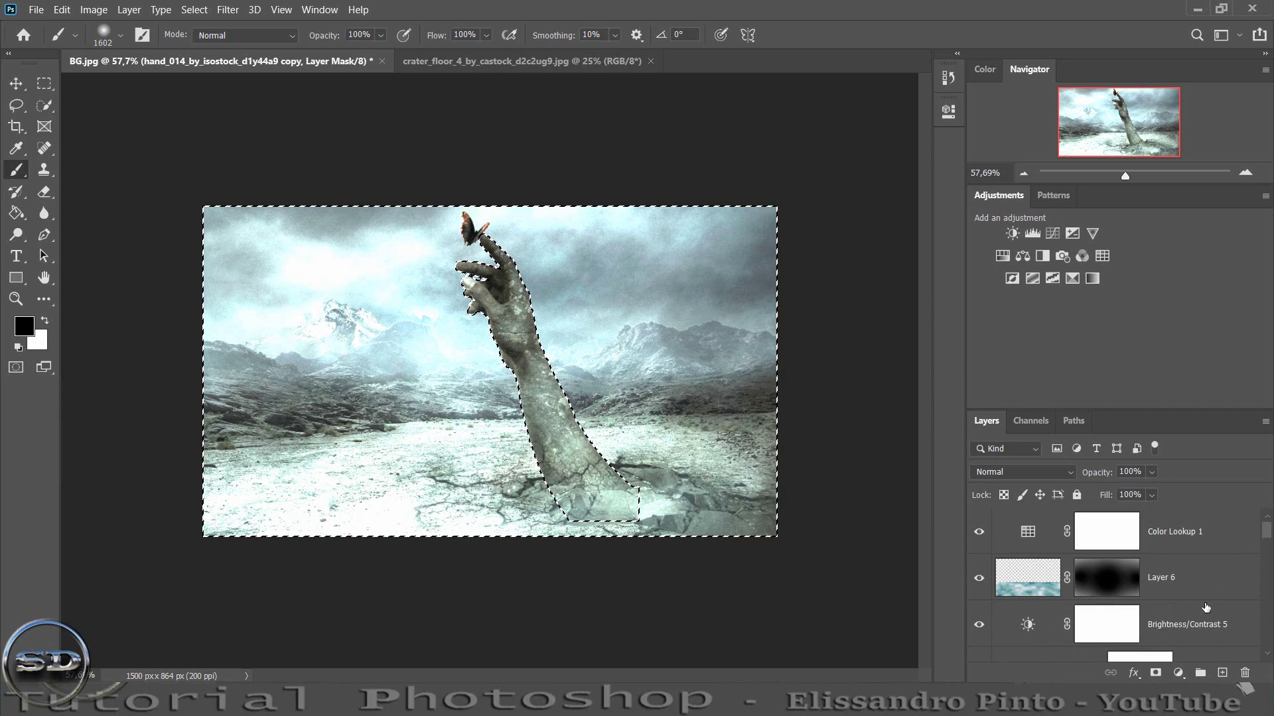
click(1103, 540)
drag(292, 405, 369, 562)
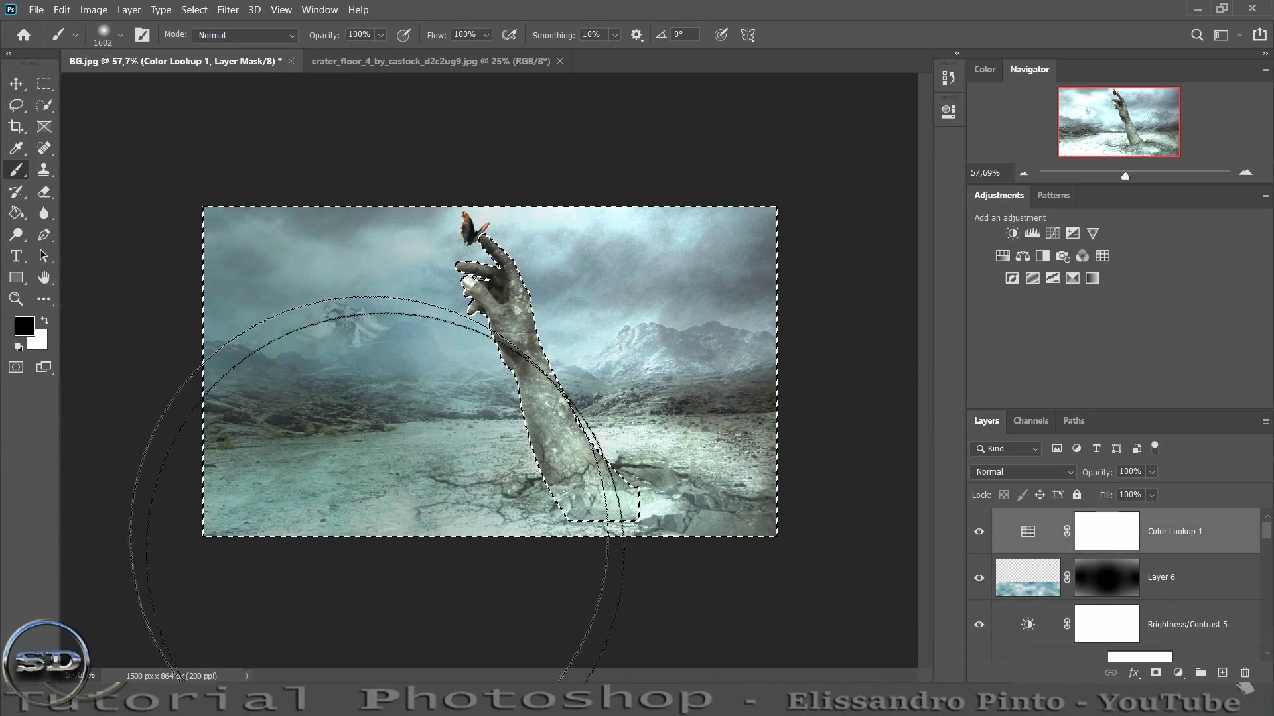
mouse_move(516, 557)
mouse_down()
mouse_move(440, 128)
mouse_move(726, 541)
mouse_move(740, 398)
mouse_move(754, 417)
mouse_up()
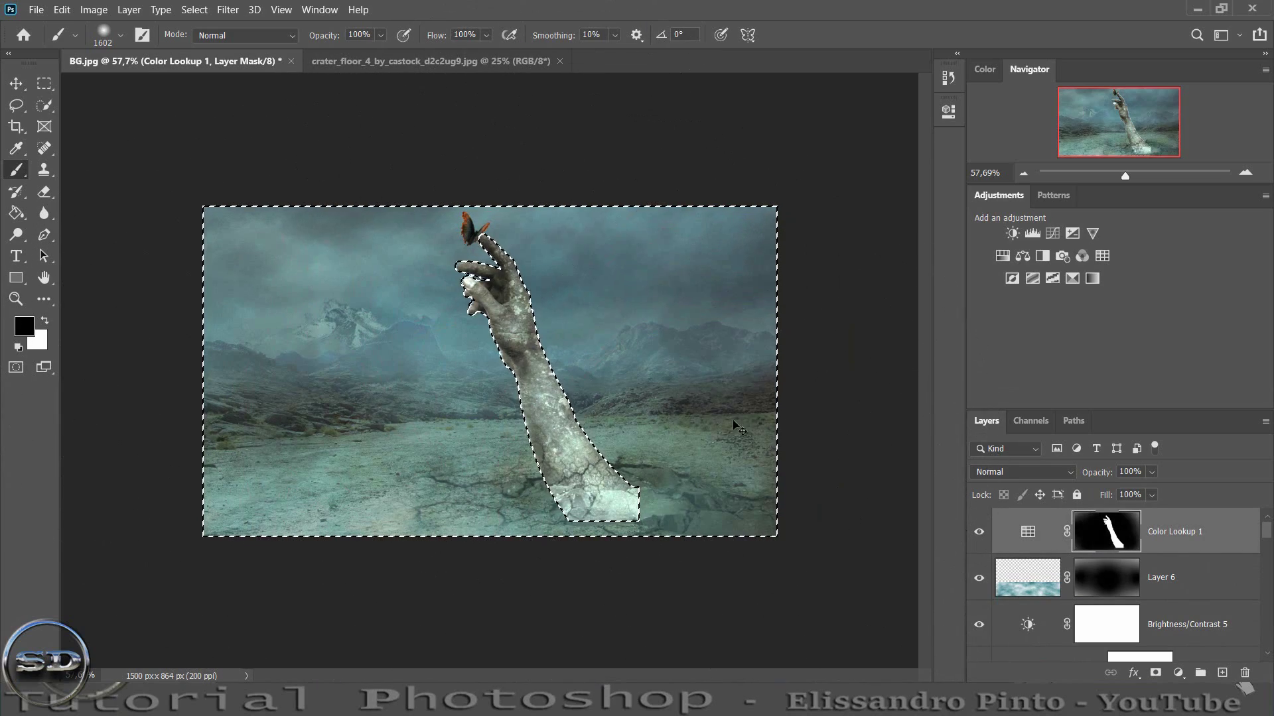
key(ctrl+d)
drag(500, 431, 370, 450)
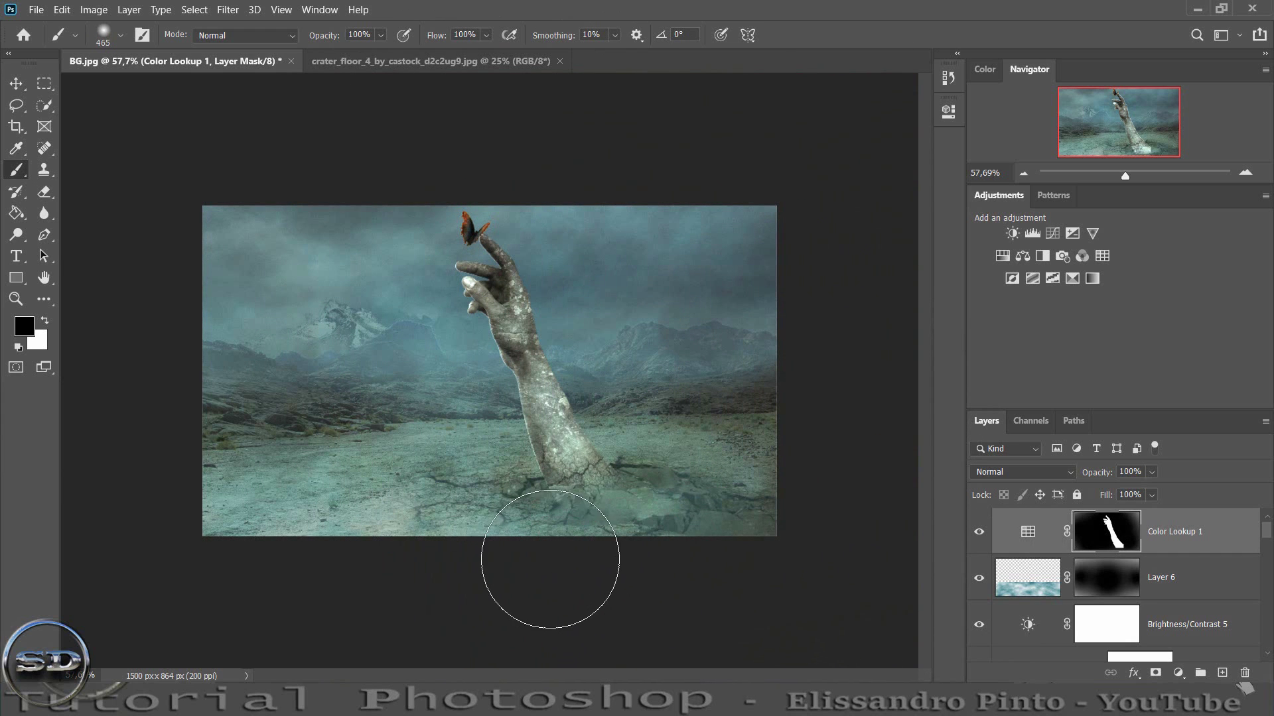
drag(1121, 179, 1133, 174)
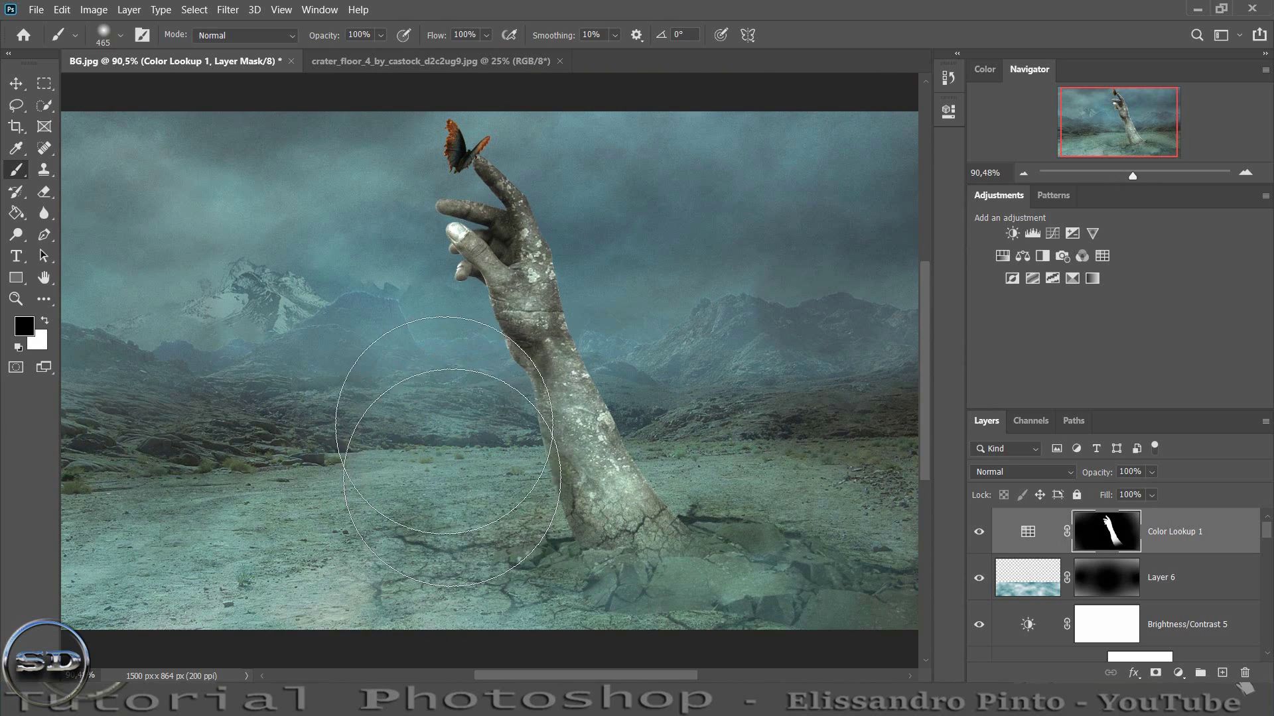
drag(465, 464, 371, 285)
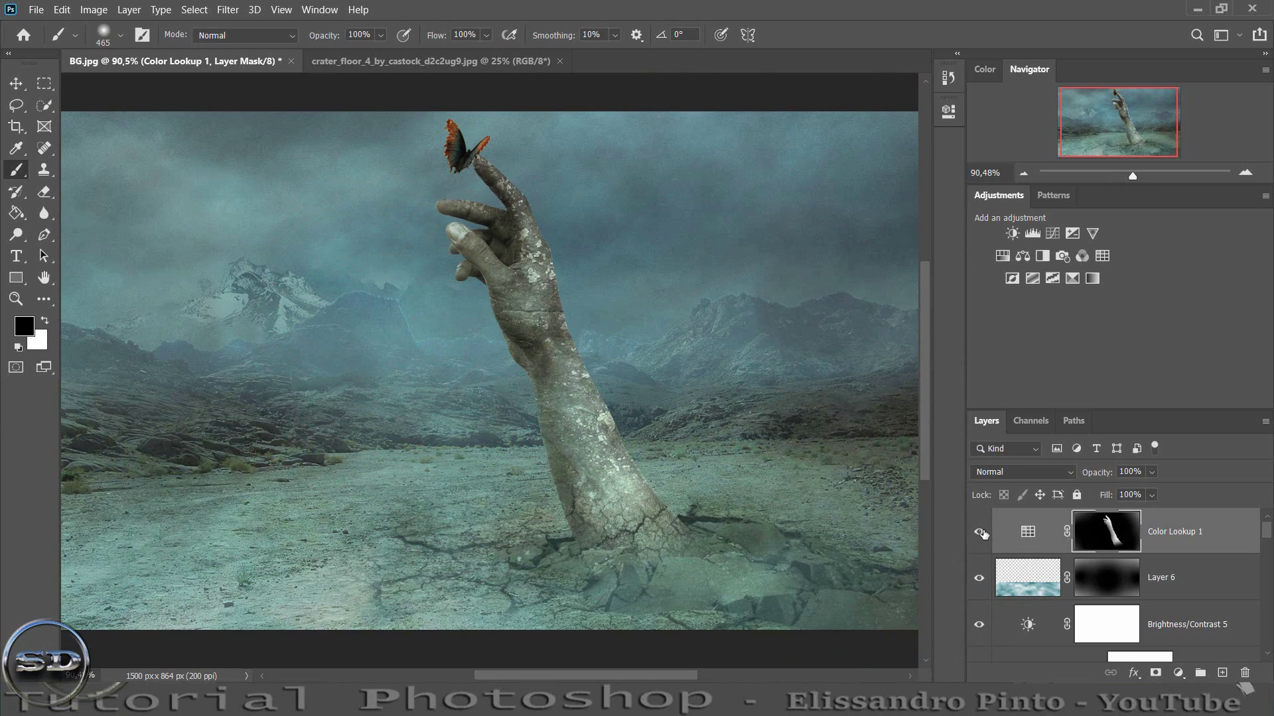
click(979, 532)
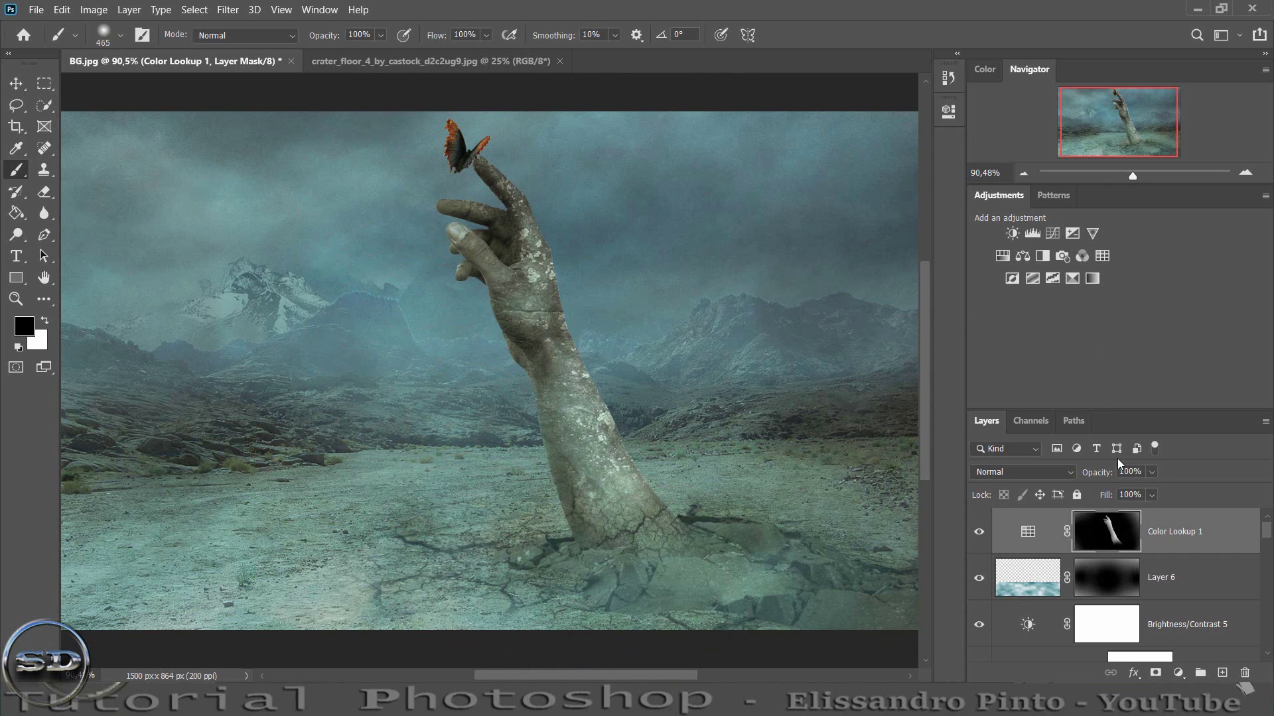
- Lower Color Lookup 1 to 76% opacity and 68% fill, comparing it on and off
mouse_move(1109, 497)
mouse_down()
mouse_move(1084, 497)
mouse_move(1087, 478)
mouse_up()
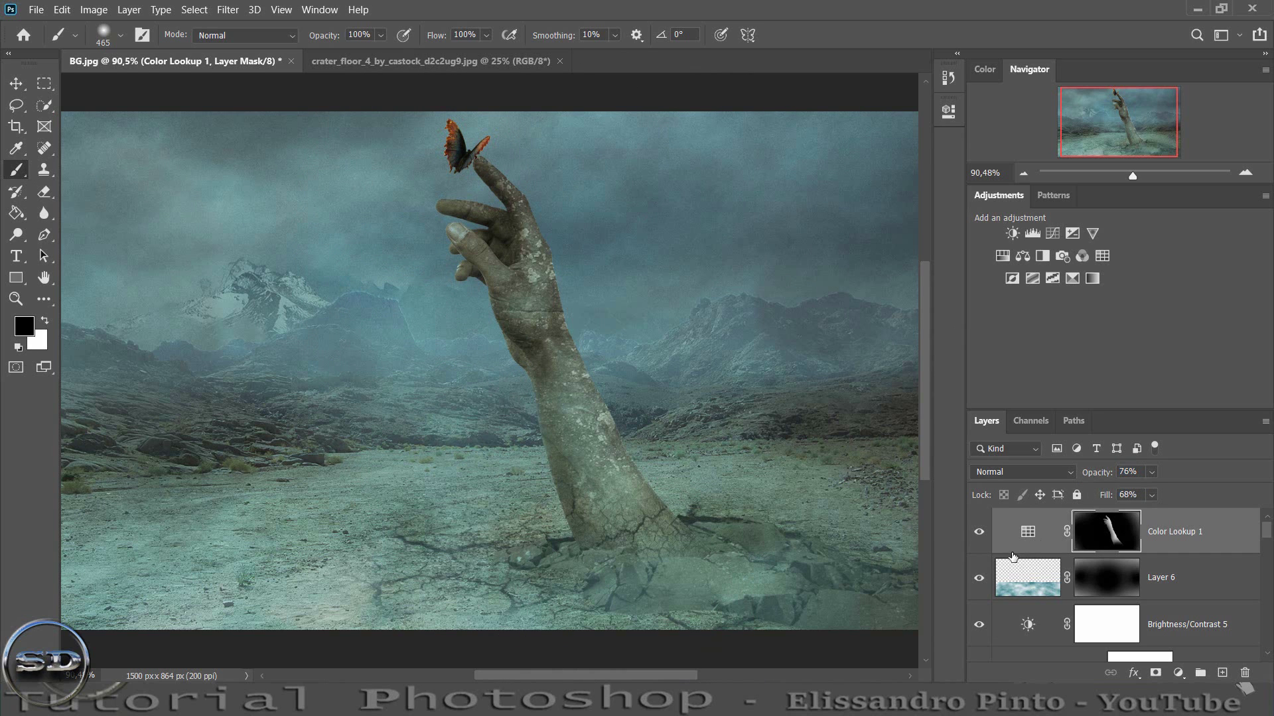
click(980, 536)
click(980, 535)
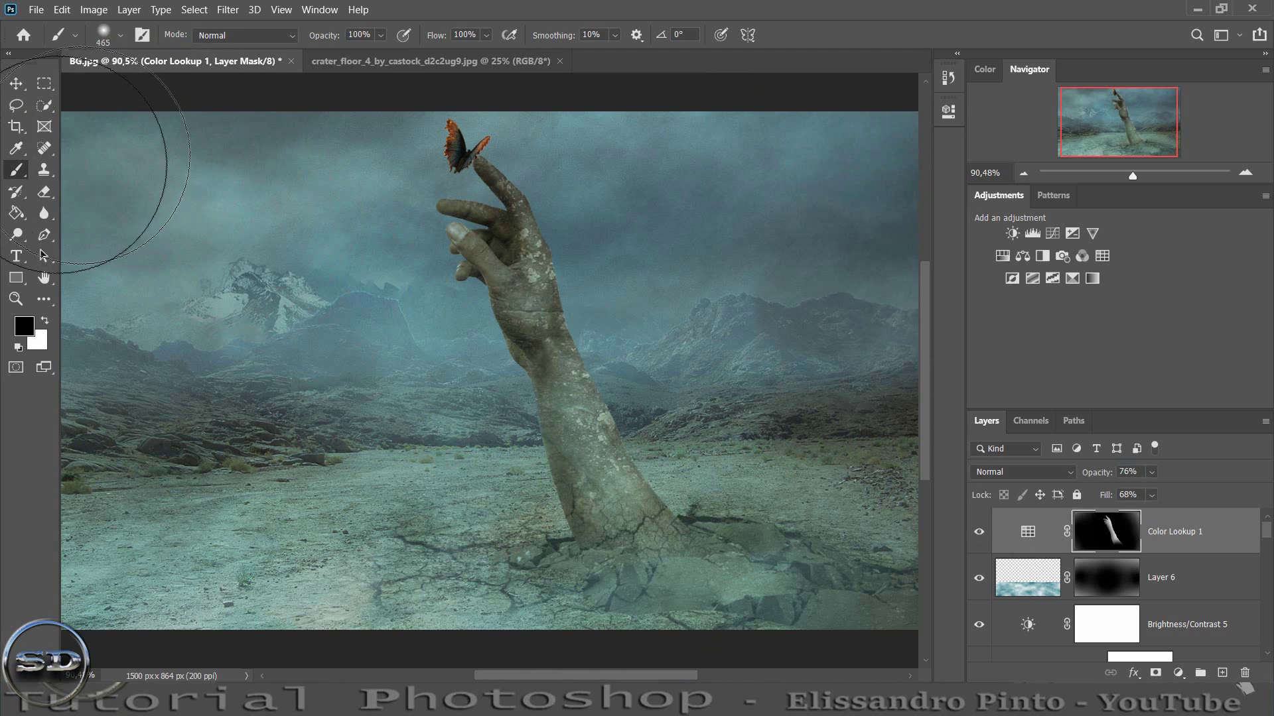
drag(1132, 177, 1124, 177)
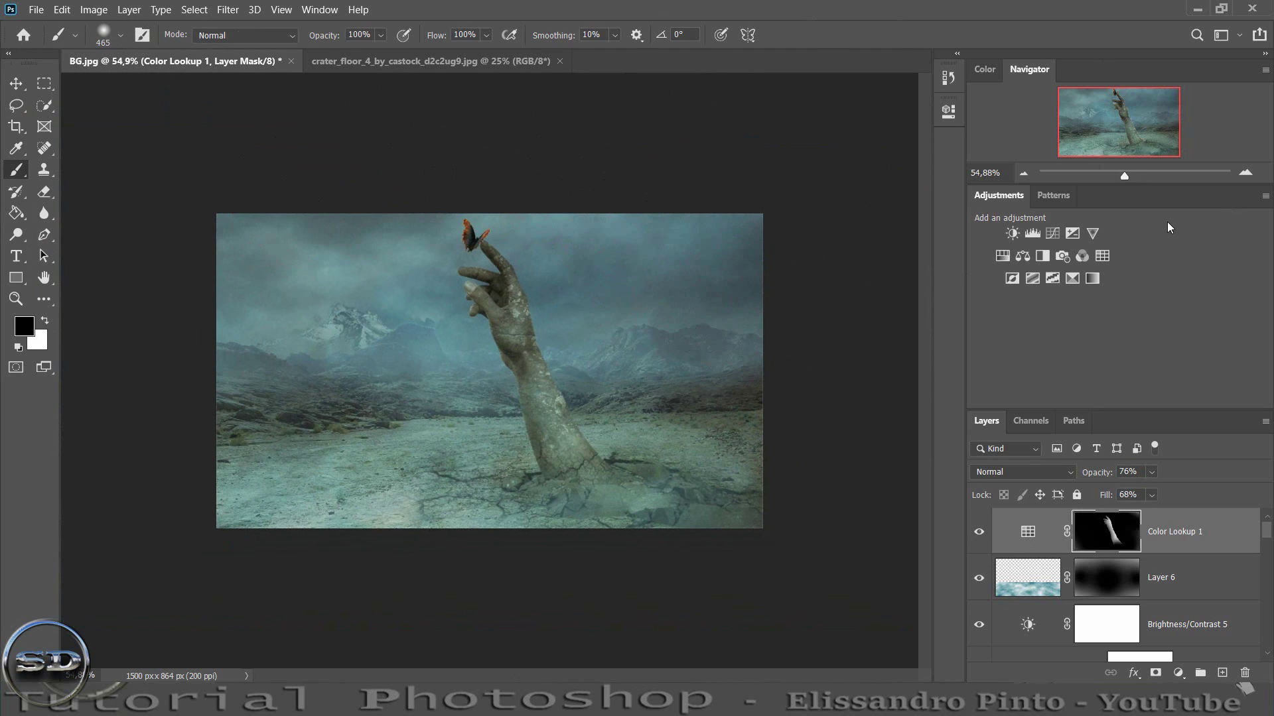
drag(1125, 177, 1135, 177)
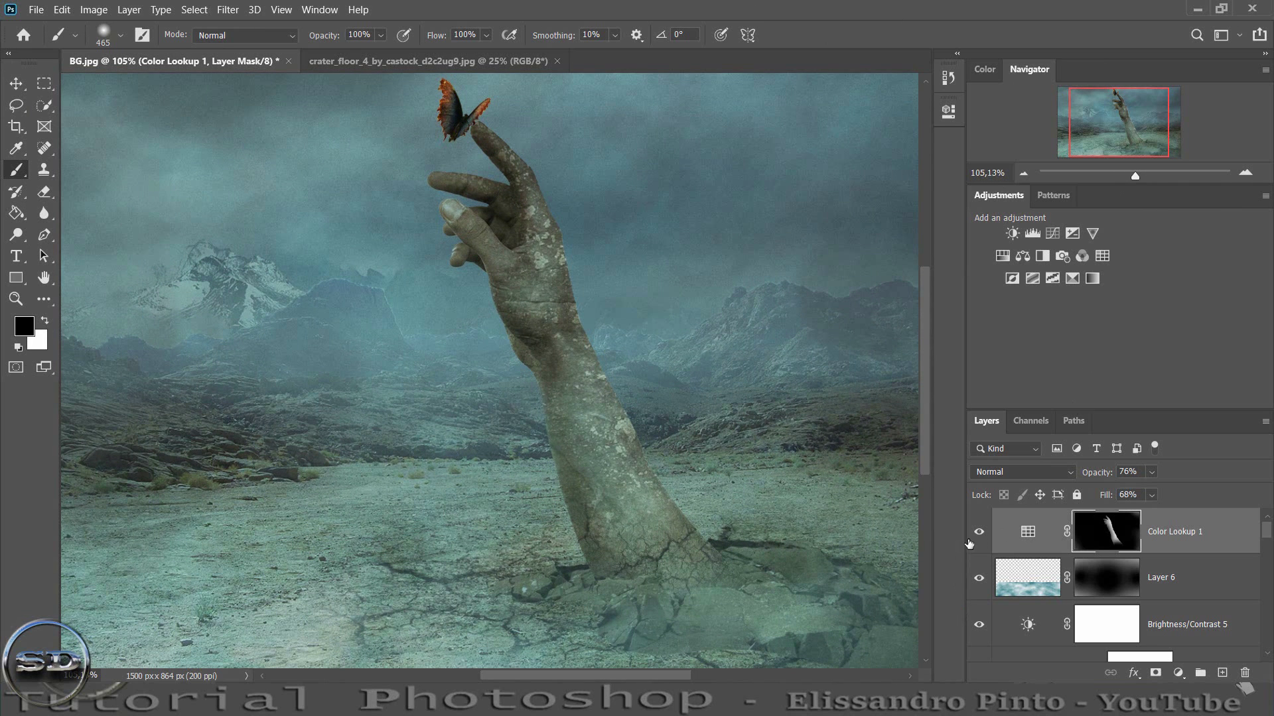
click(978, 532)
click(1037, 512)
click(1022, 467)
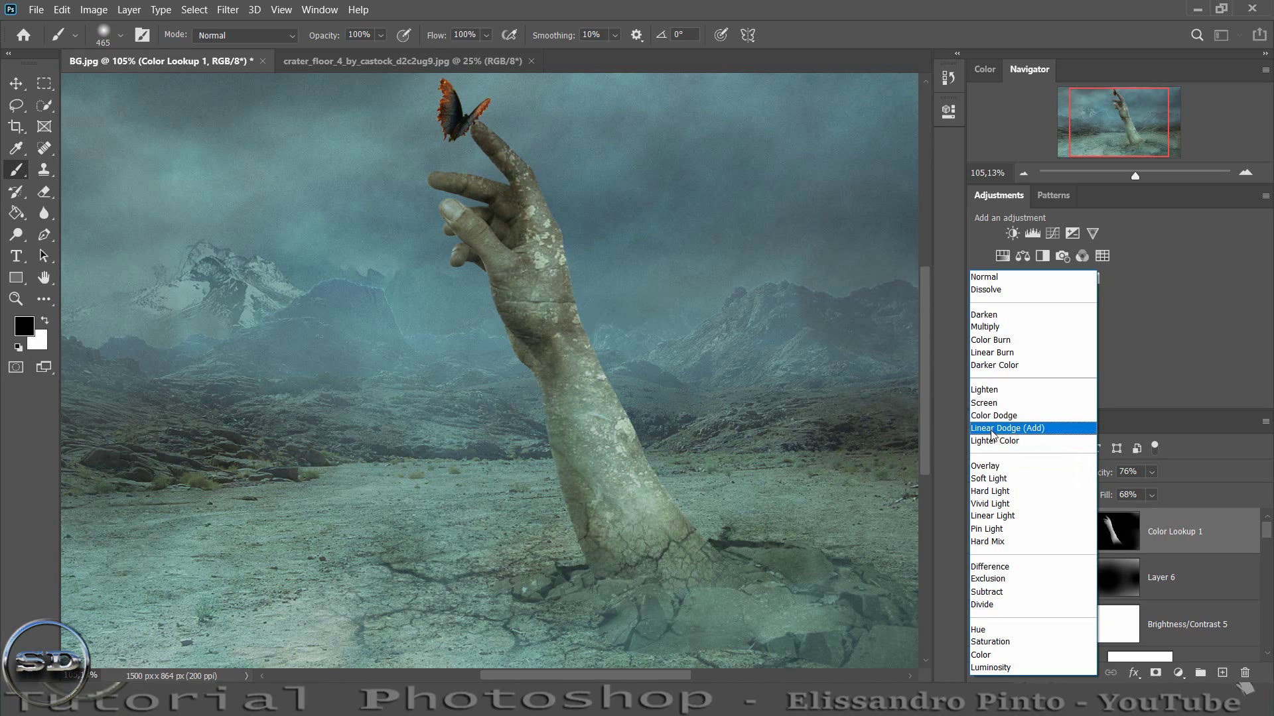
- Blend Color Lookup 1 as Linear Dodge (Add) and stamp visible layers into Layer 7
click(993, 430)
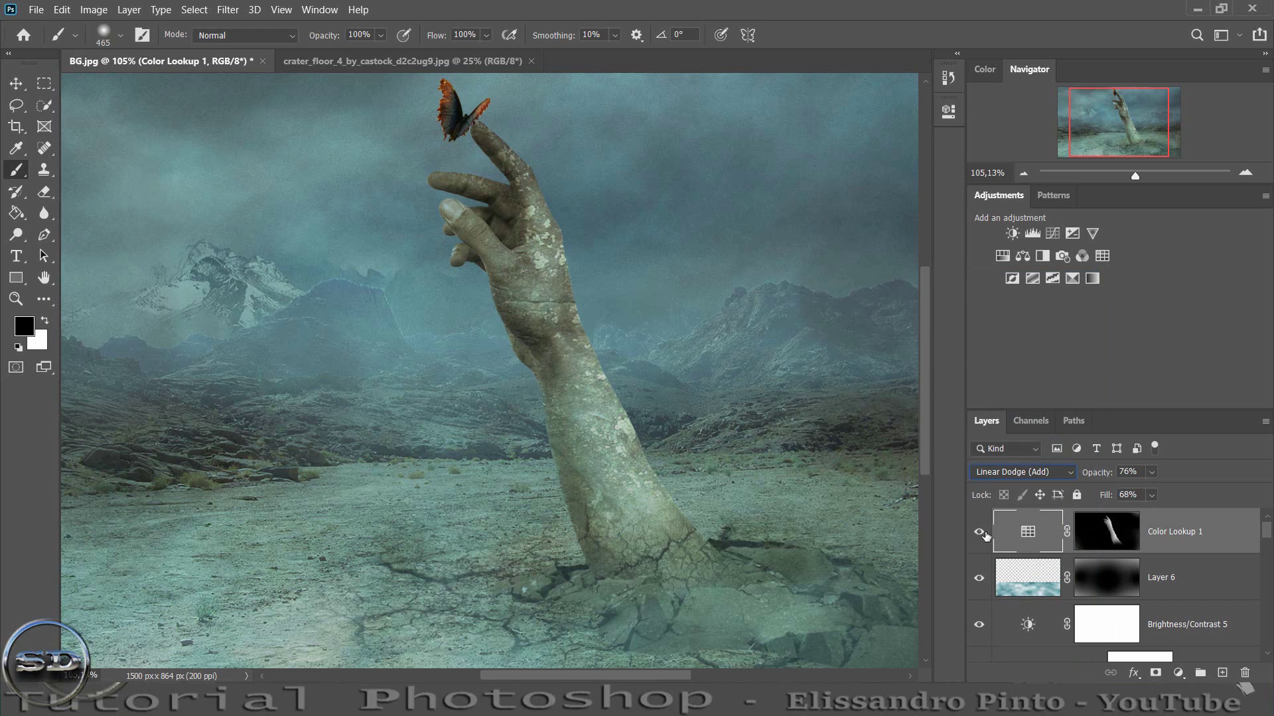
click(980, 531)
click(980, 532)
click(1106, 525)
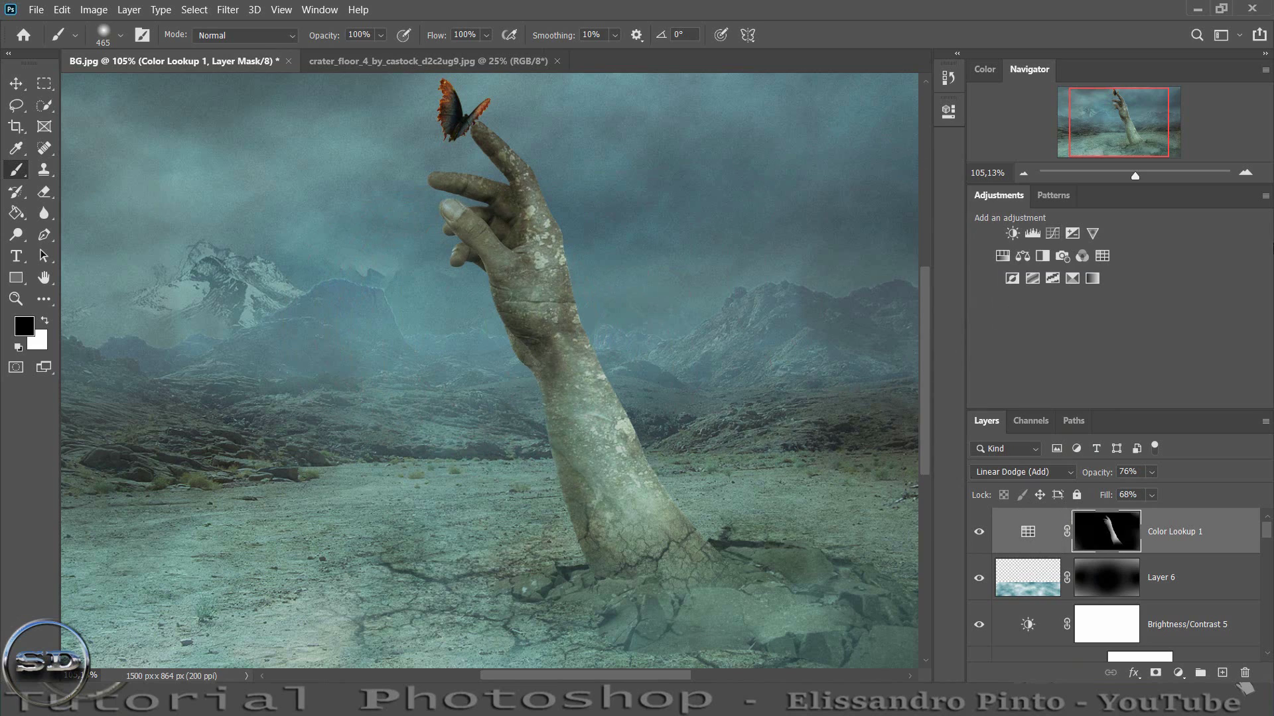
drag(1135, 175, 1130, 173)
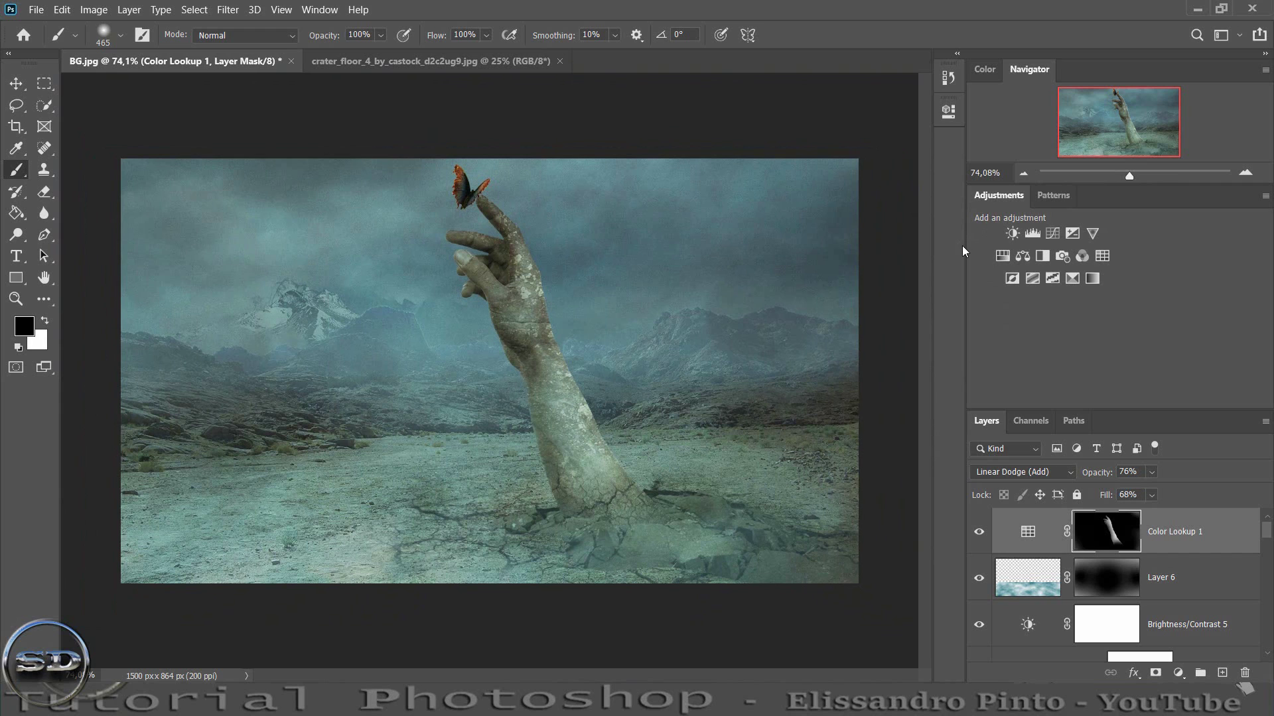
key(ctrl+alt+shift+e)
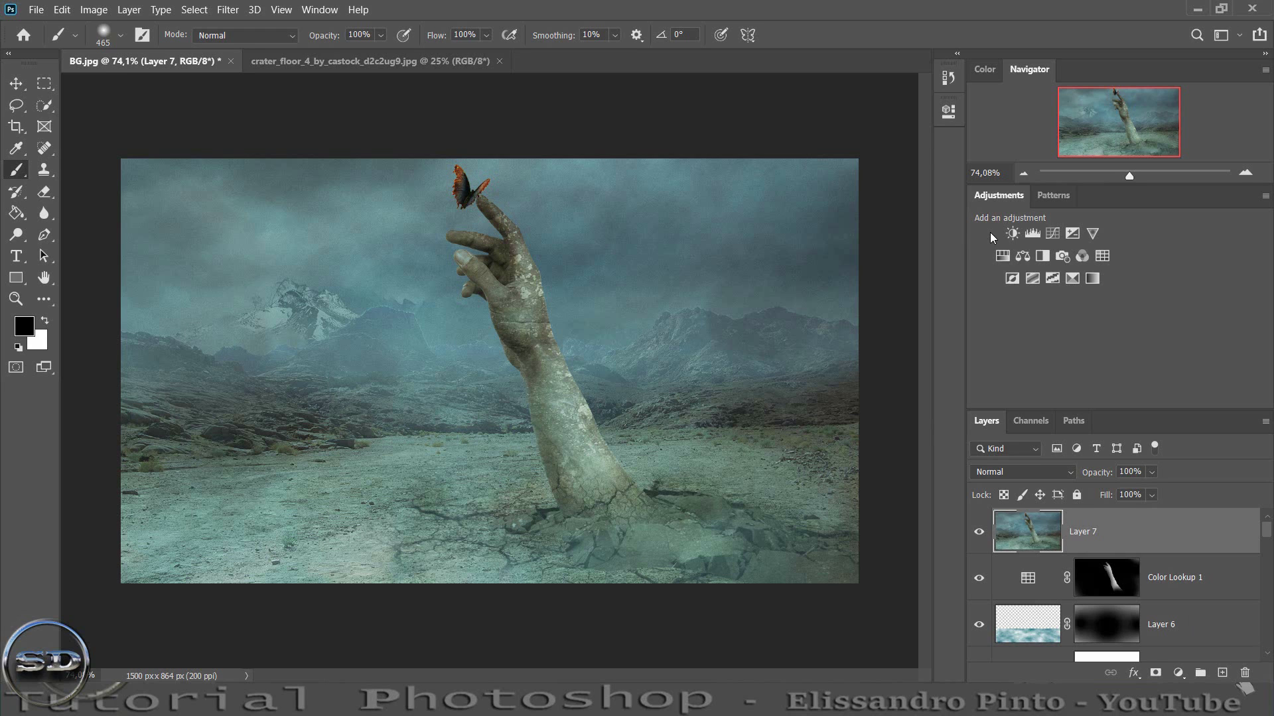
- Add Color Lookup 2 using the Candlelight LUT at 61% fill and about 63% opacity
click(1178, 672)
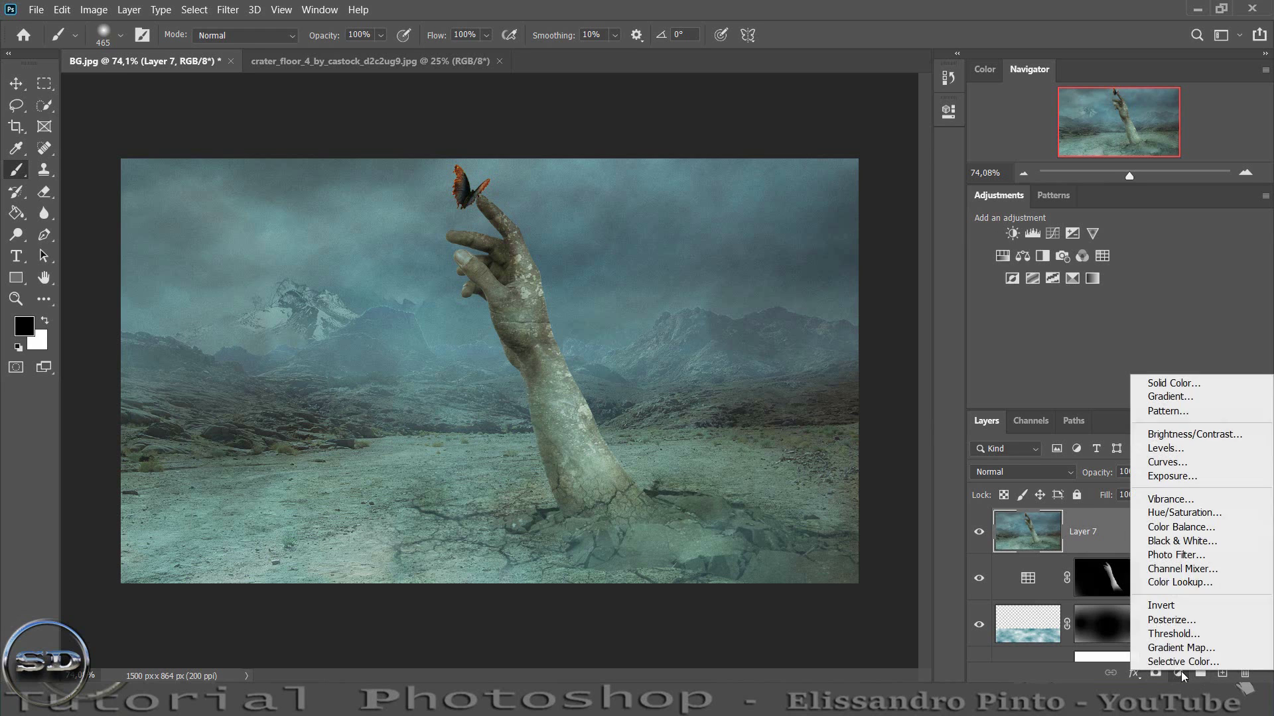
click(1197, 582)
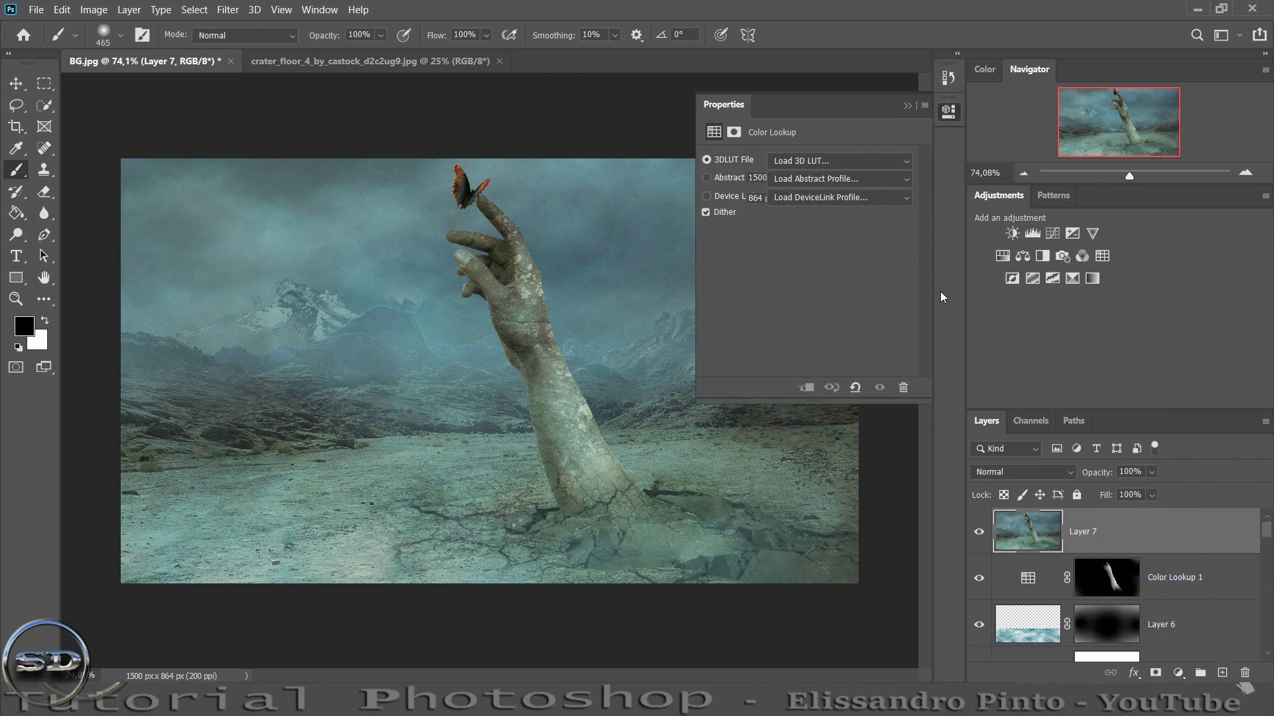
click(849, 162)
click(824, 224)
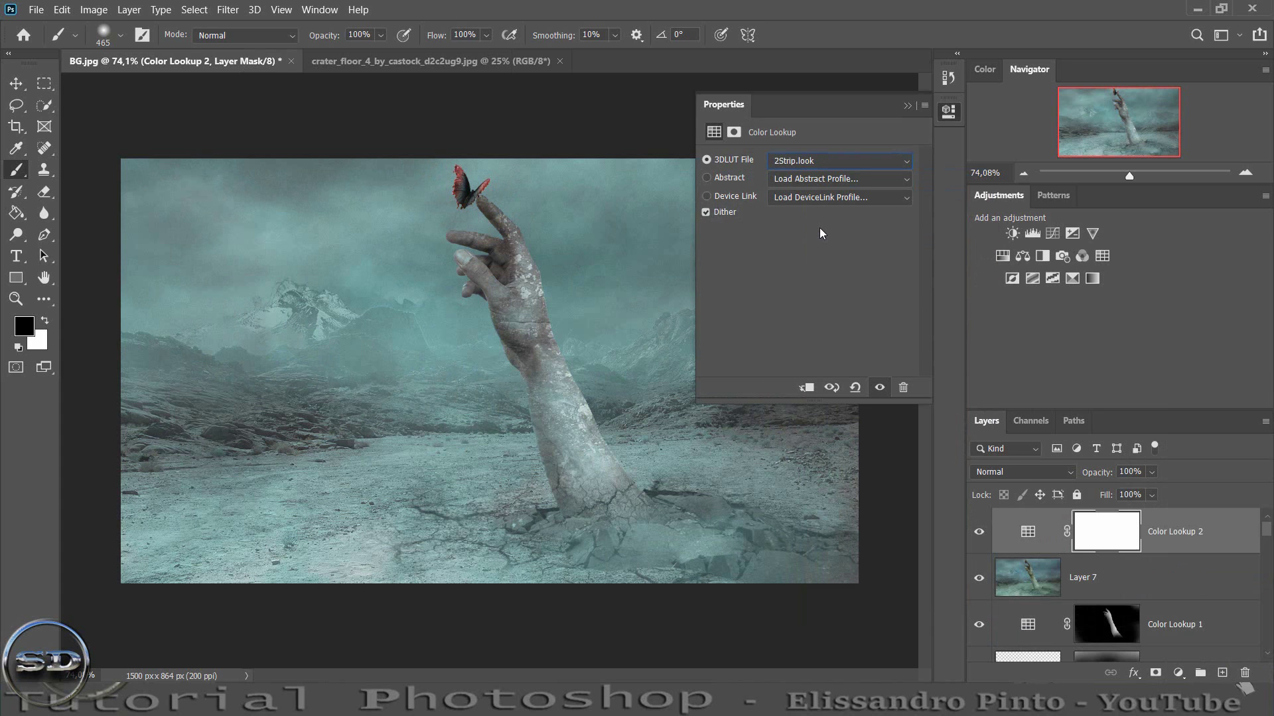
key(Down)
key(Down)
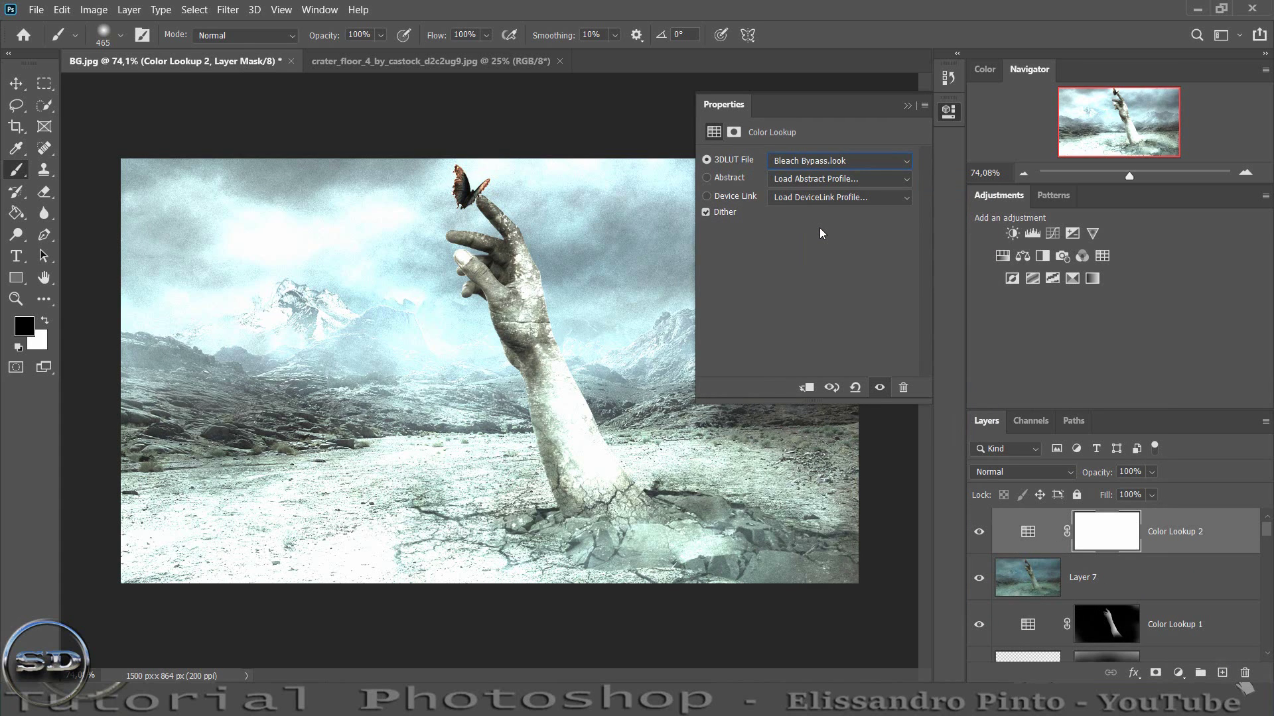
key(Down)
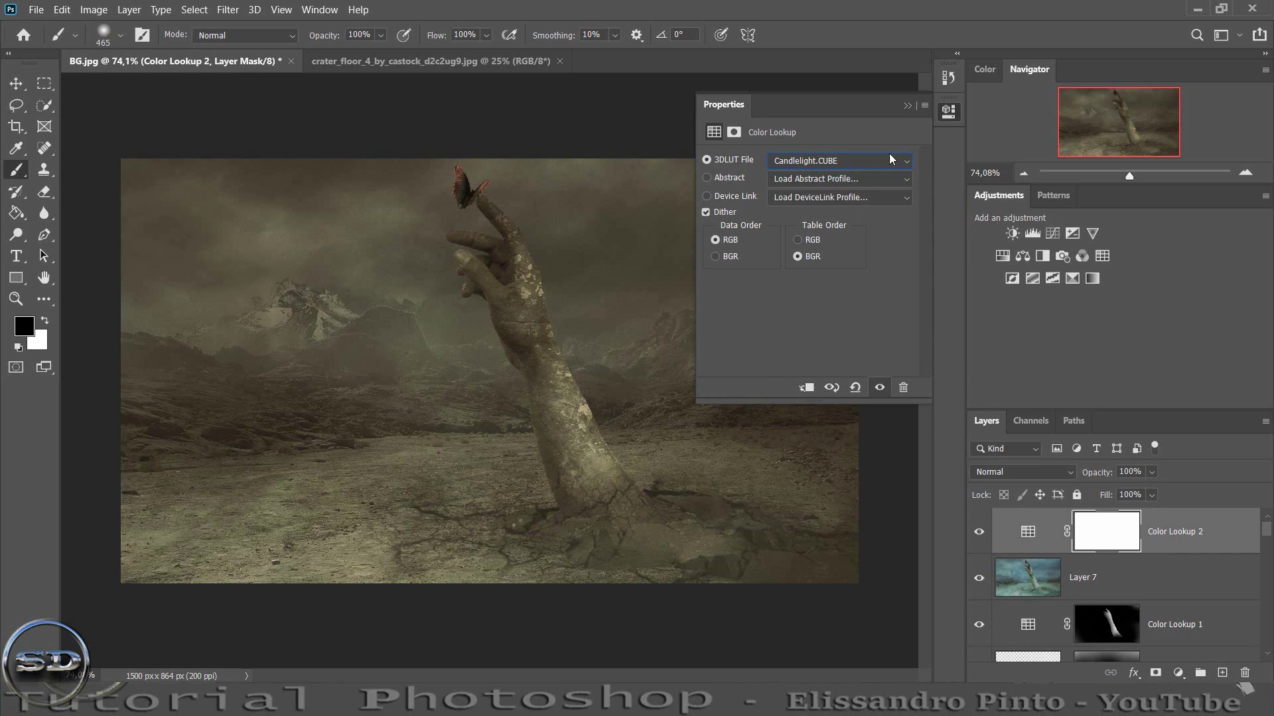
click(904, 106)
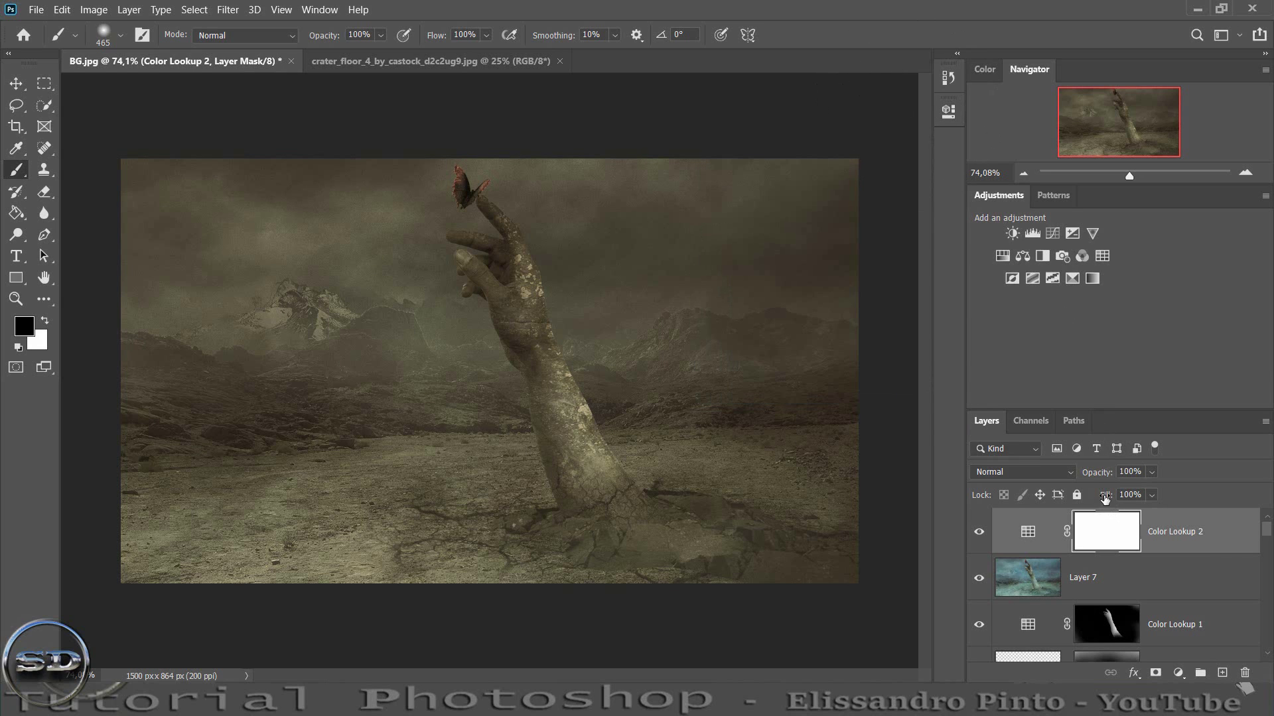
mouse_move(1104, 494)
mouse_down()
mouse_move(1075, 494)
mouse_move(1081, 472)
mouse_up()
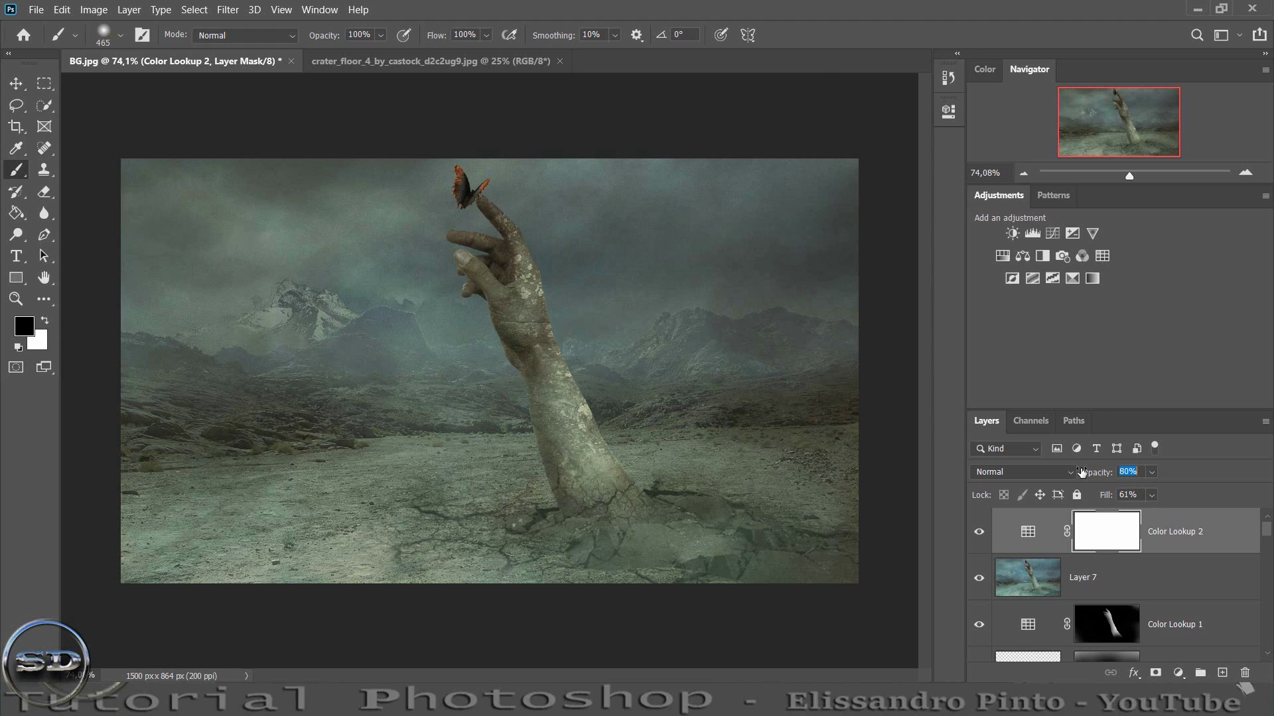
click(979, 532)
drag(1092, 472, 1084, 471)
click(1178, 672)
- Add a third Color Lookup layer, stepping through film LUTs to Kodak 5205 Fuji 3510
click(1174, 581)
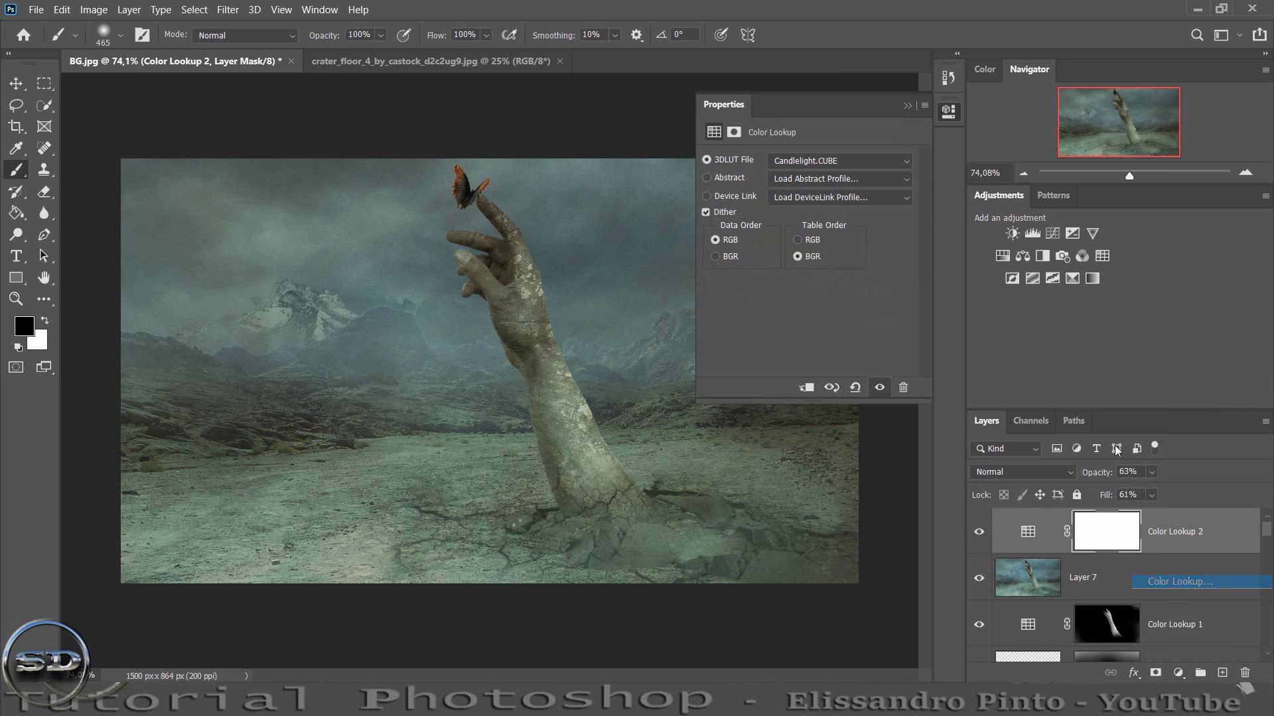
click(852, 159)
click(810, 321)
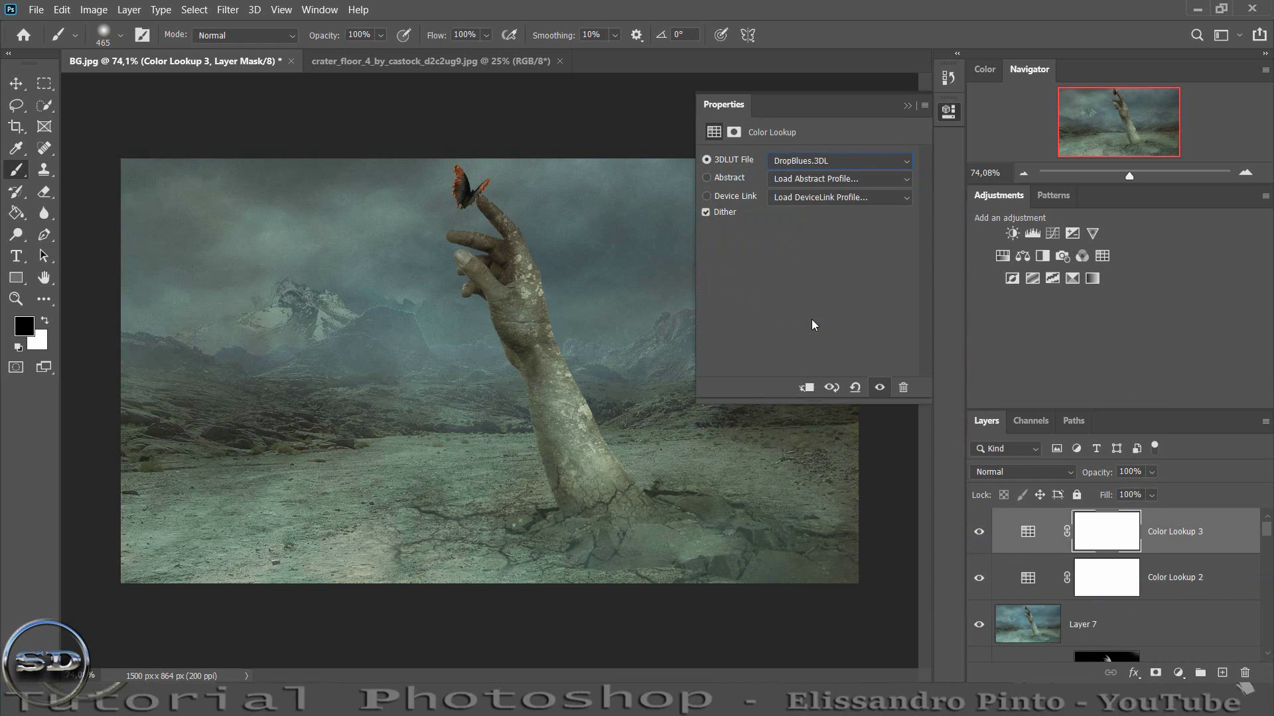
key(Down)
key(Down)
key(Down)
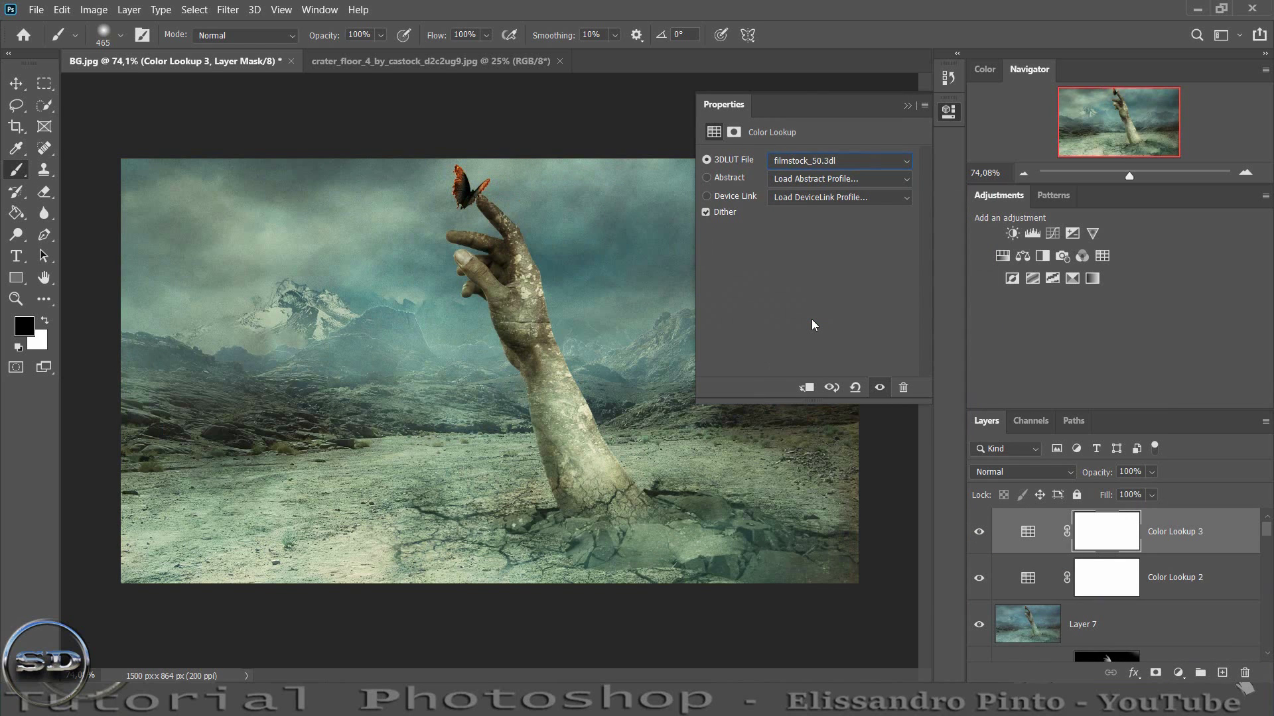
key(Down)
key(Down)
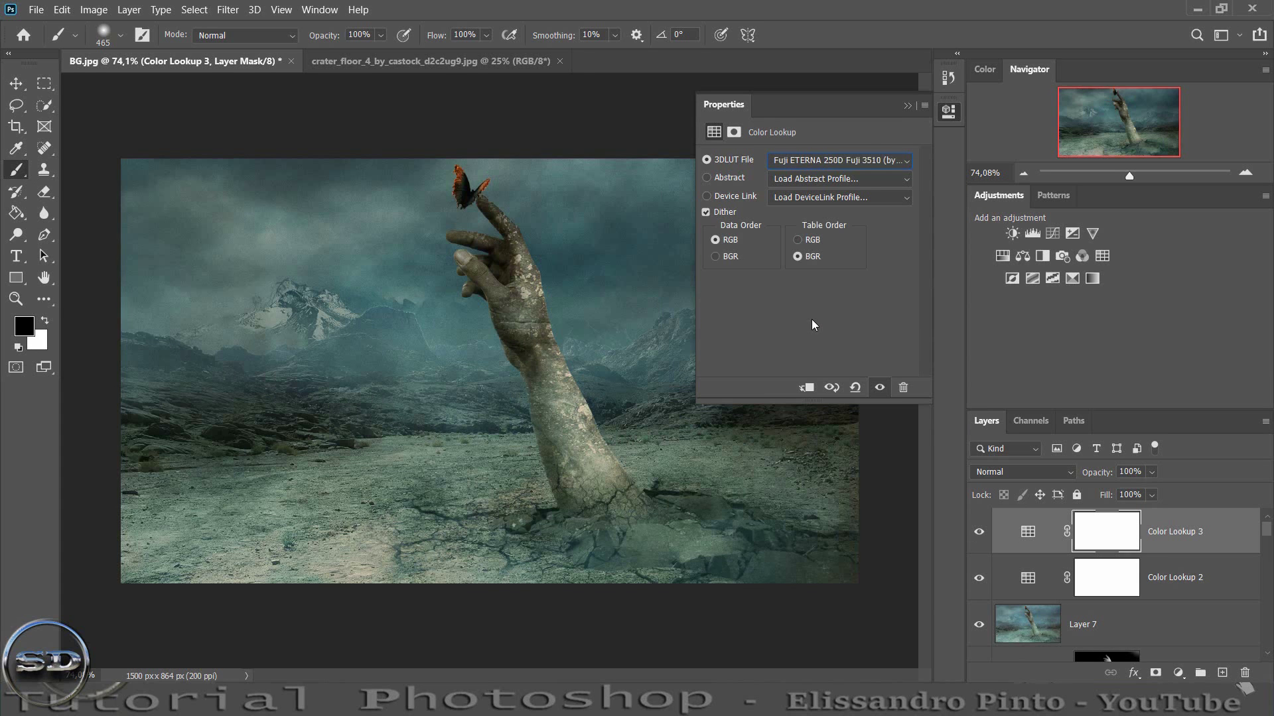
key(Down)
key(Down)
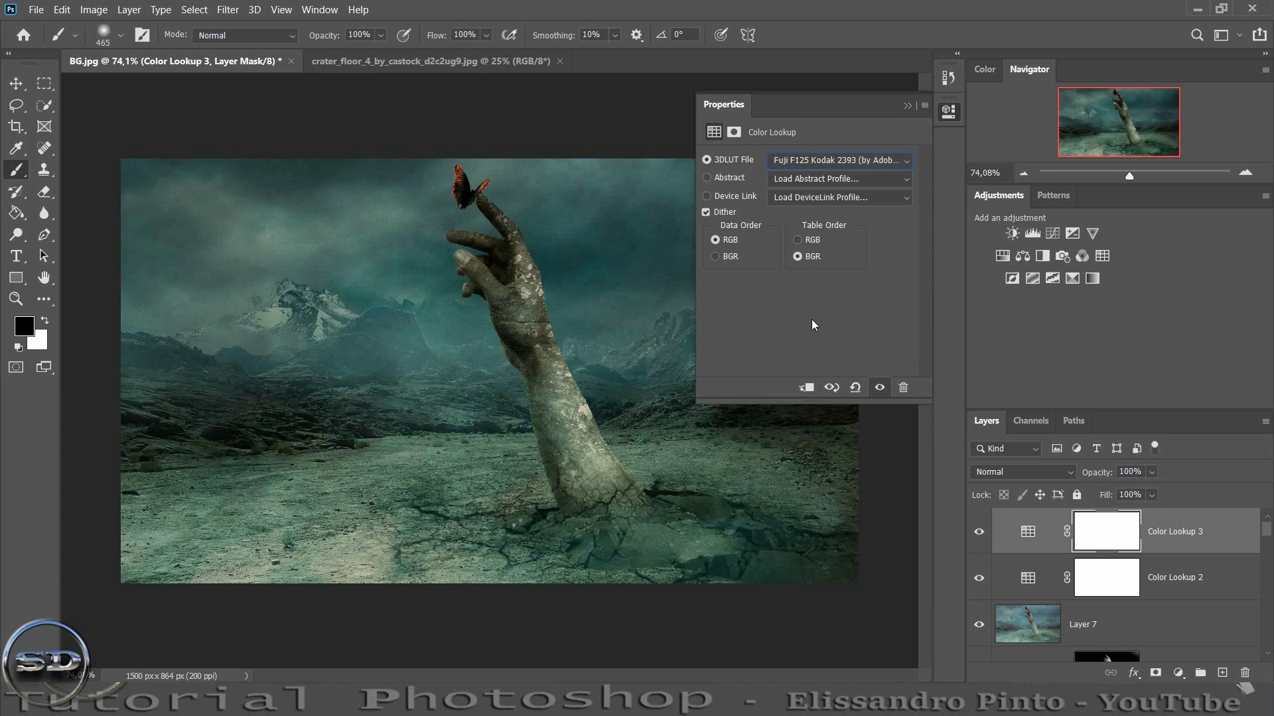
key(Down)
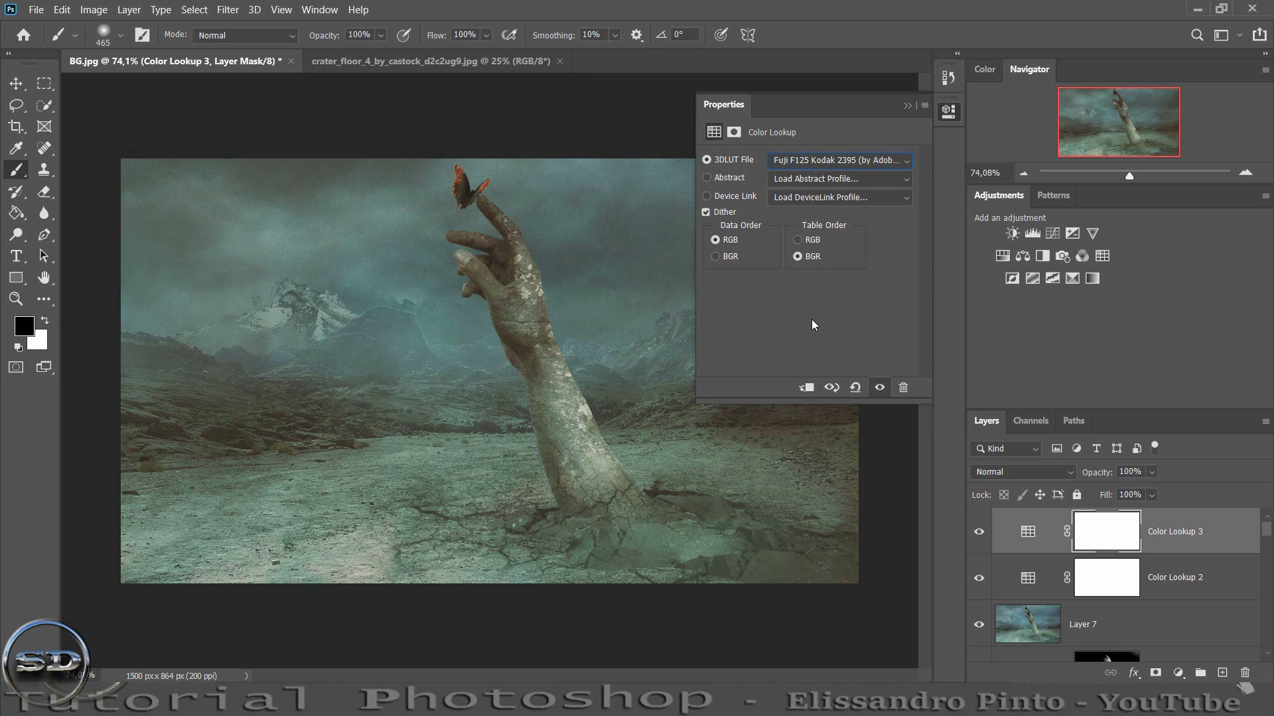
key(Down)
key(Down)
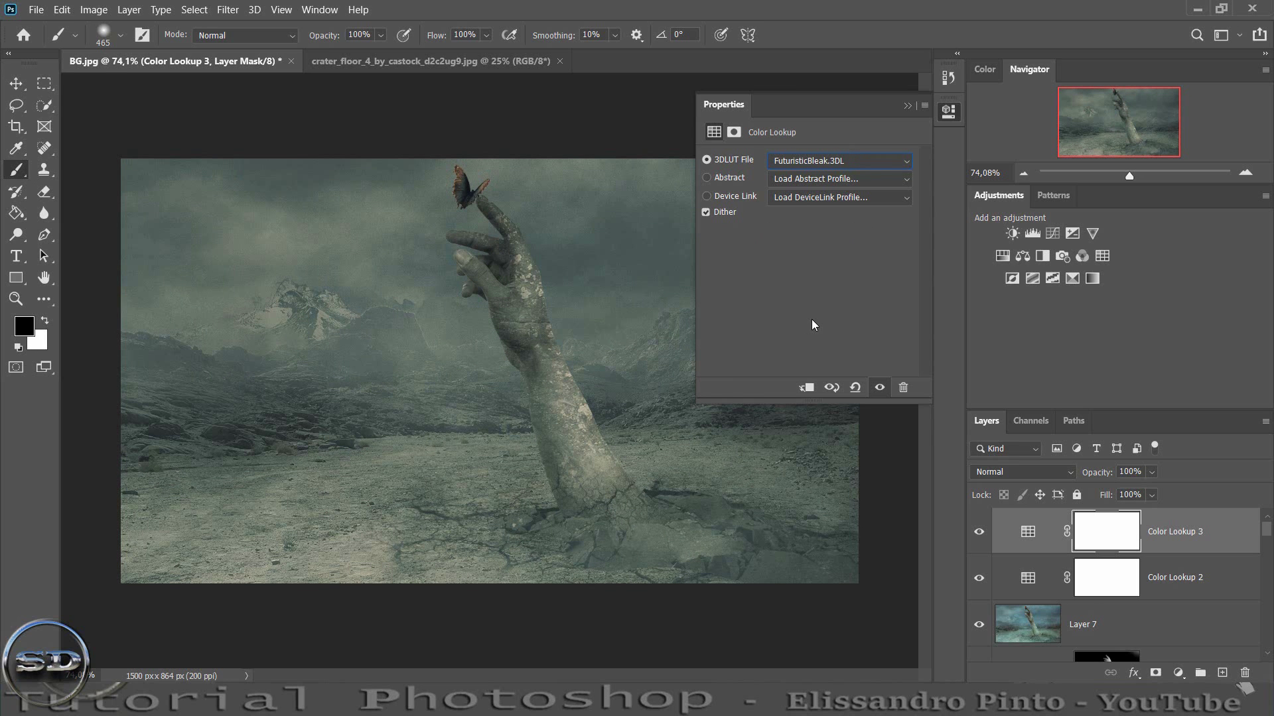
key(Down)
key(Down)
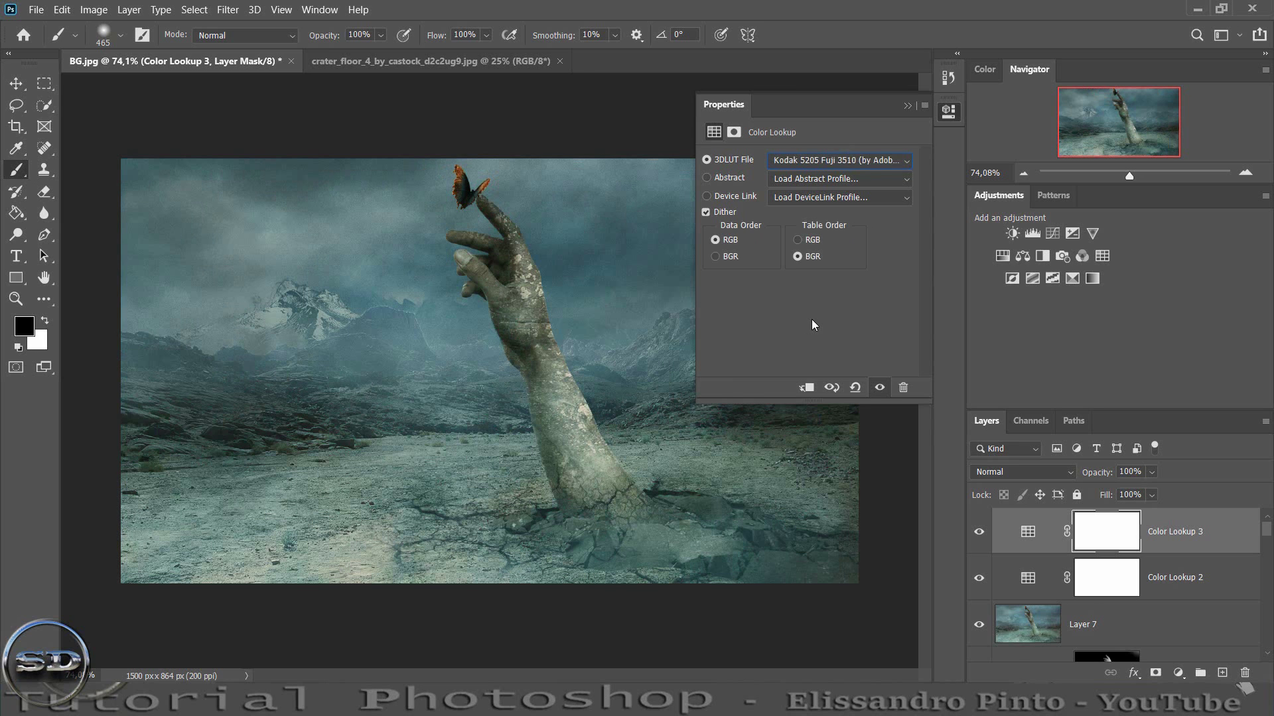
key(Down)
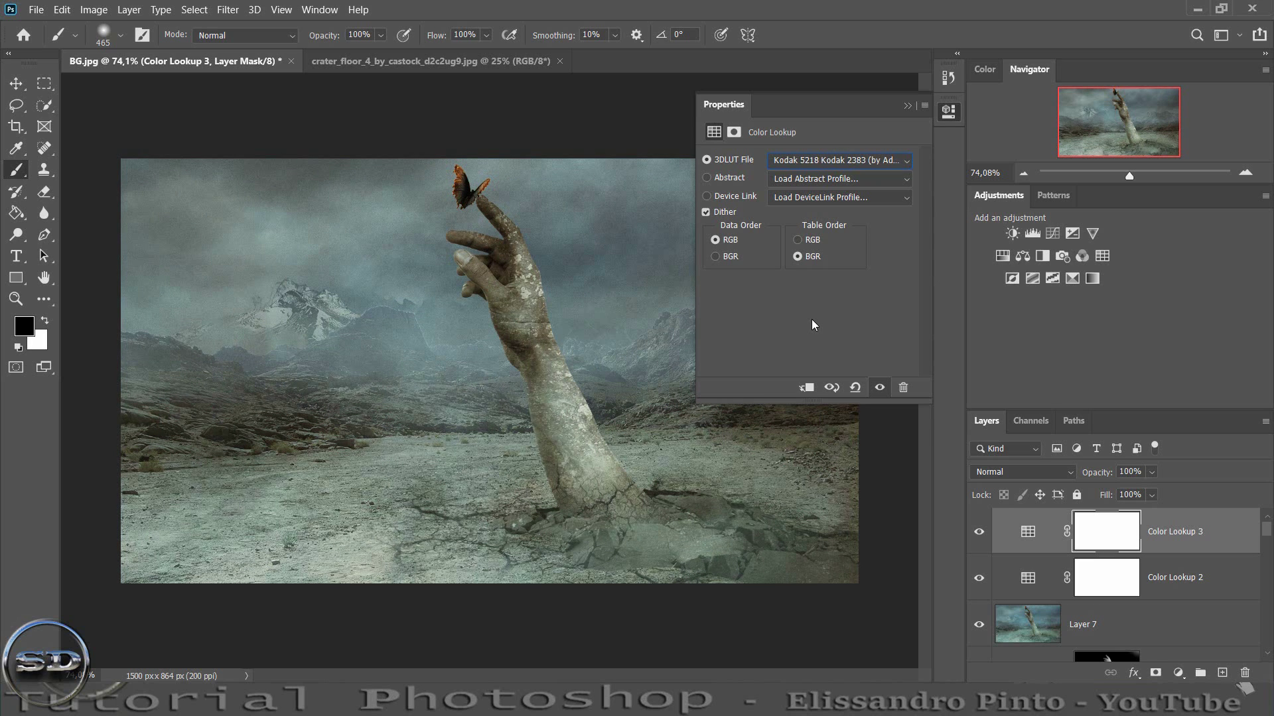
- Set the third lookup layer to 65% fill and 53% opacity
click(907, 106)
click(977, 538)
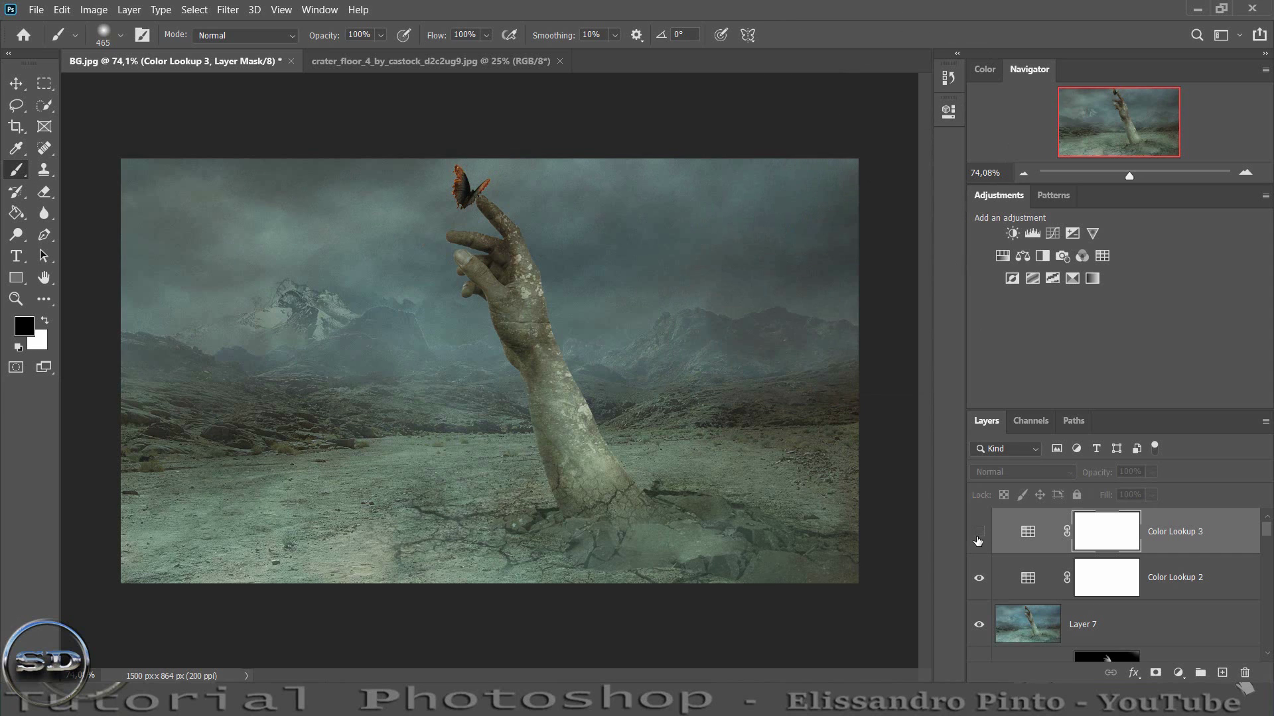
mouse_move(1107, 496)
mouse_down()
mouse_move(1078, 496)
mouse_move(1065, 474)
mouse_up()
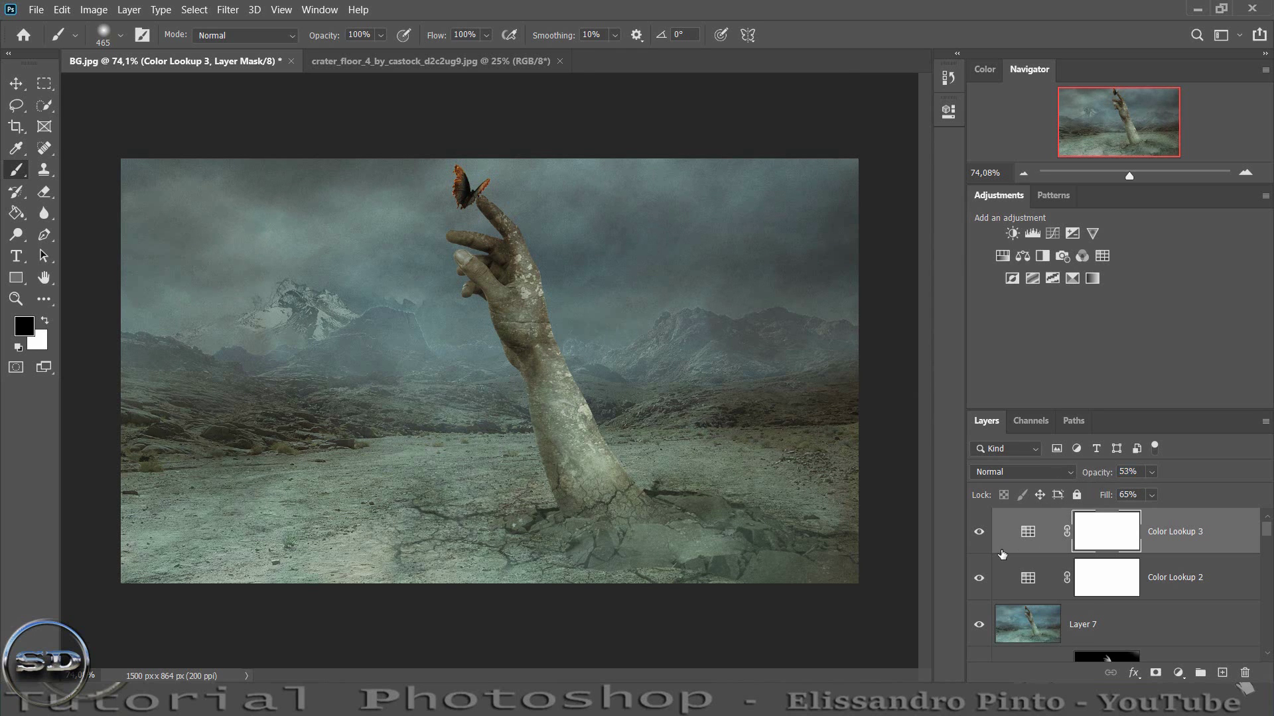
click(978, 538)
- View the image at 100% and select the hand layer
click(1140, 173)
key(ctrl+1)
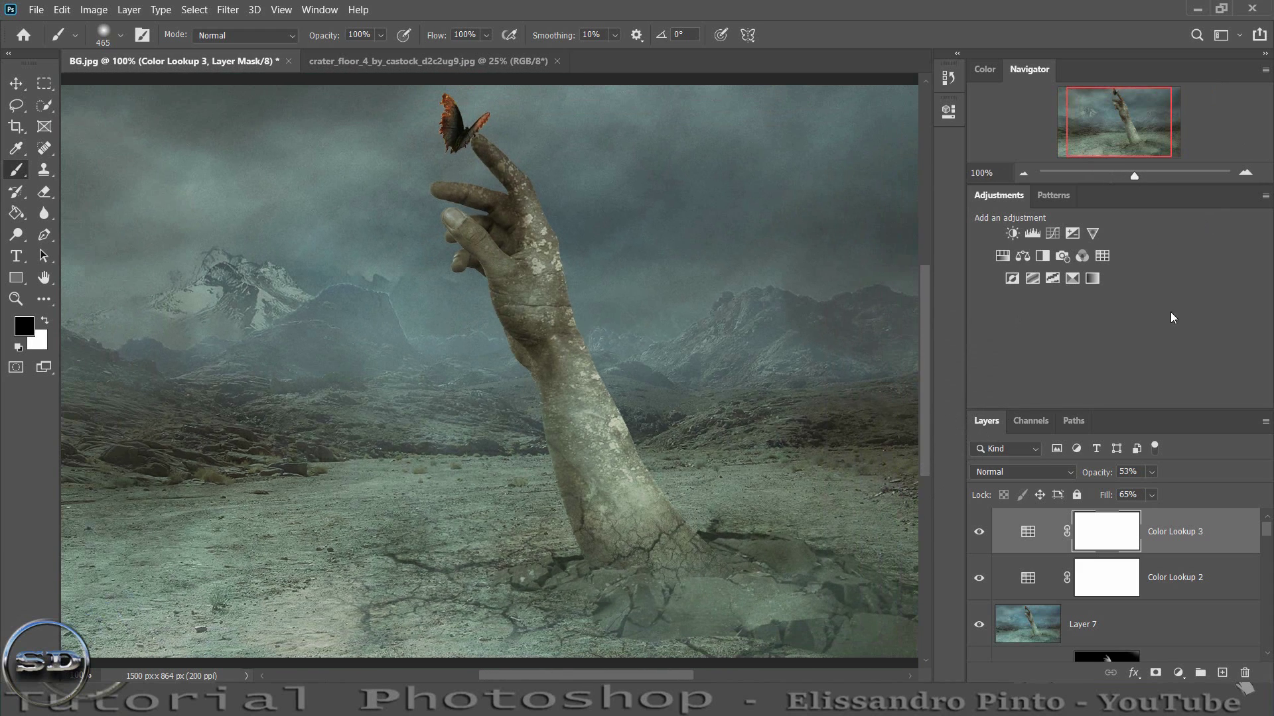
scroll(1129, 592, down, 1)
scroll(1130, 592, down, 2)
scroll(1130, 593, down, 2)
scroll(1129, 592, down, 2)
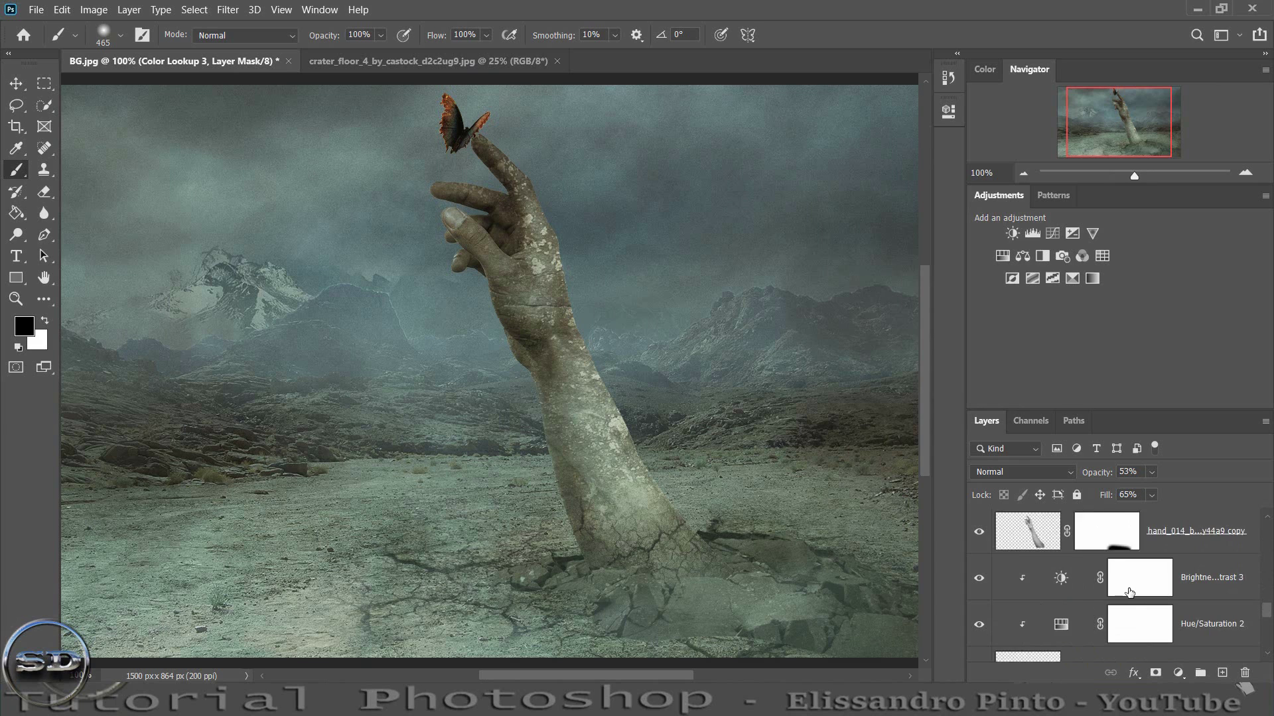
scroll(1130, 593, up, 1)
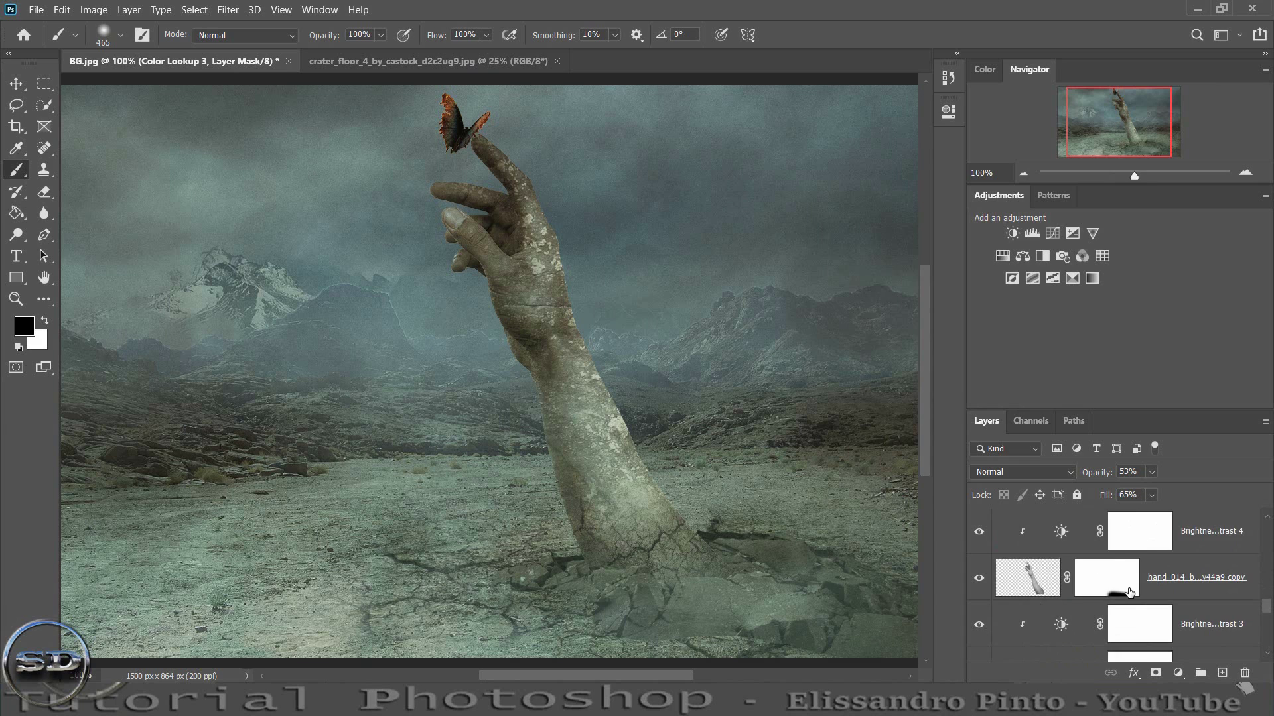
click(1045, 586)
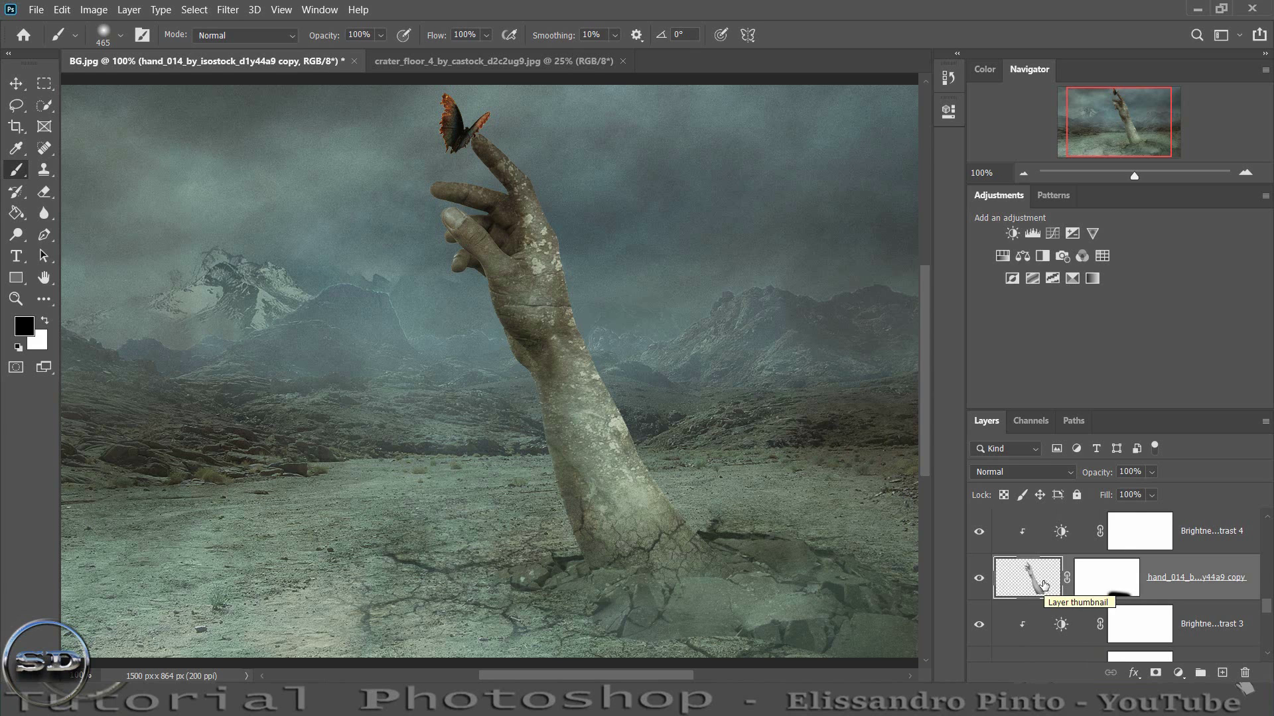
- Stamp all visible layers into a merged Layer 8 above Color Lookup 3
scroll(1045, 586, up, 2)
scroll(1045, 586, up, 2)
scroll(1045, 586, up, 2)
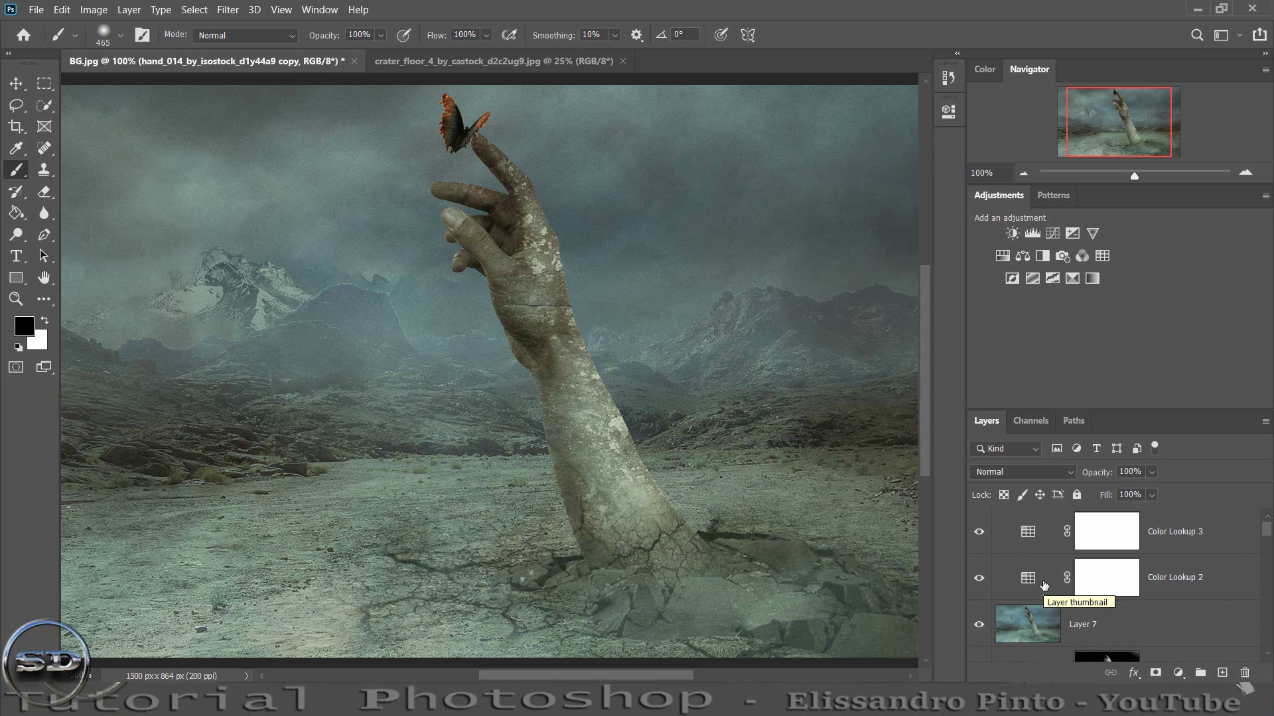
click(1186, 529)
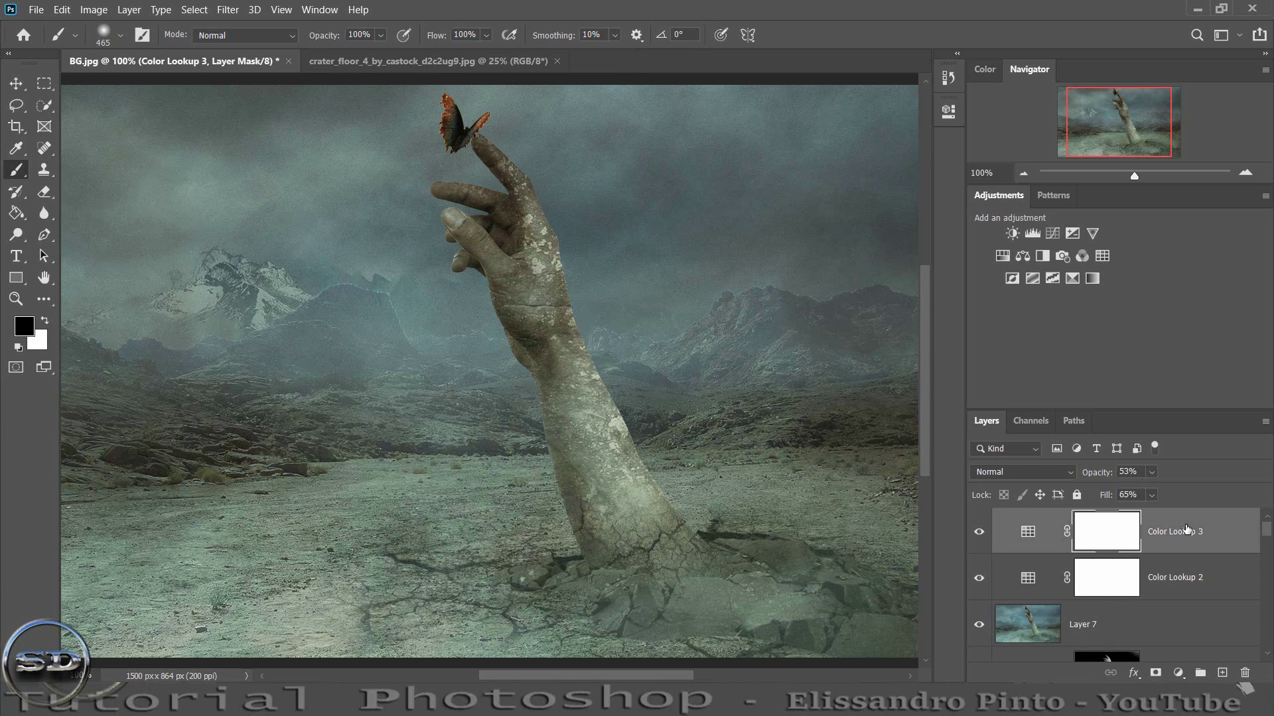
key(ctrl+shift+alt+e)
- Duplicate the hand layer and drag the 'copy 2' layer to the top of the stack
scroll(1186, 529, down, 2)
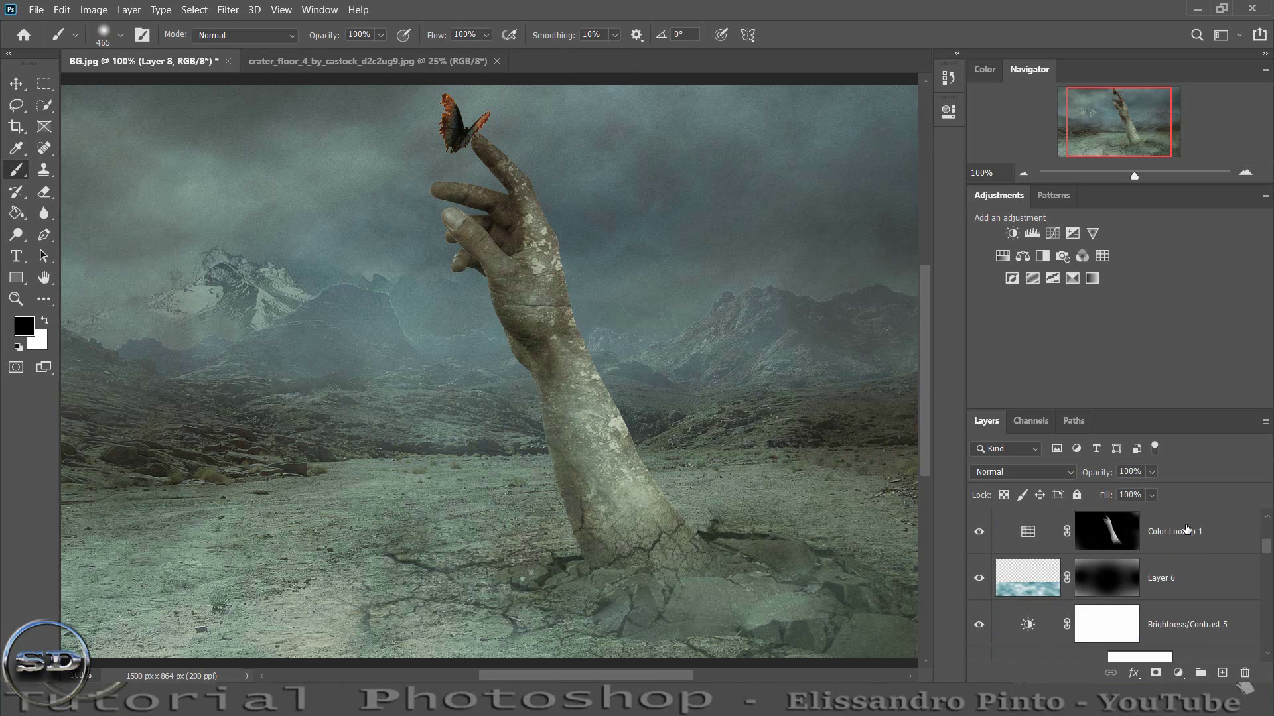
scroll(1186, 529, down, 2)
scroll(1186, 529, down, 2)
scroll(1186, 528, down, 2)
scroll(1185, 529, down, 2)
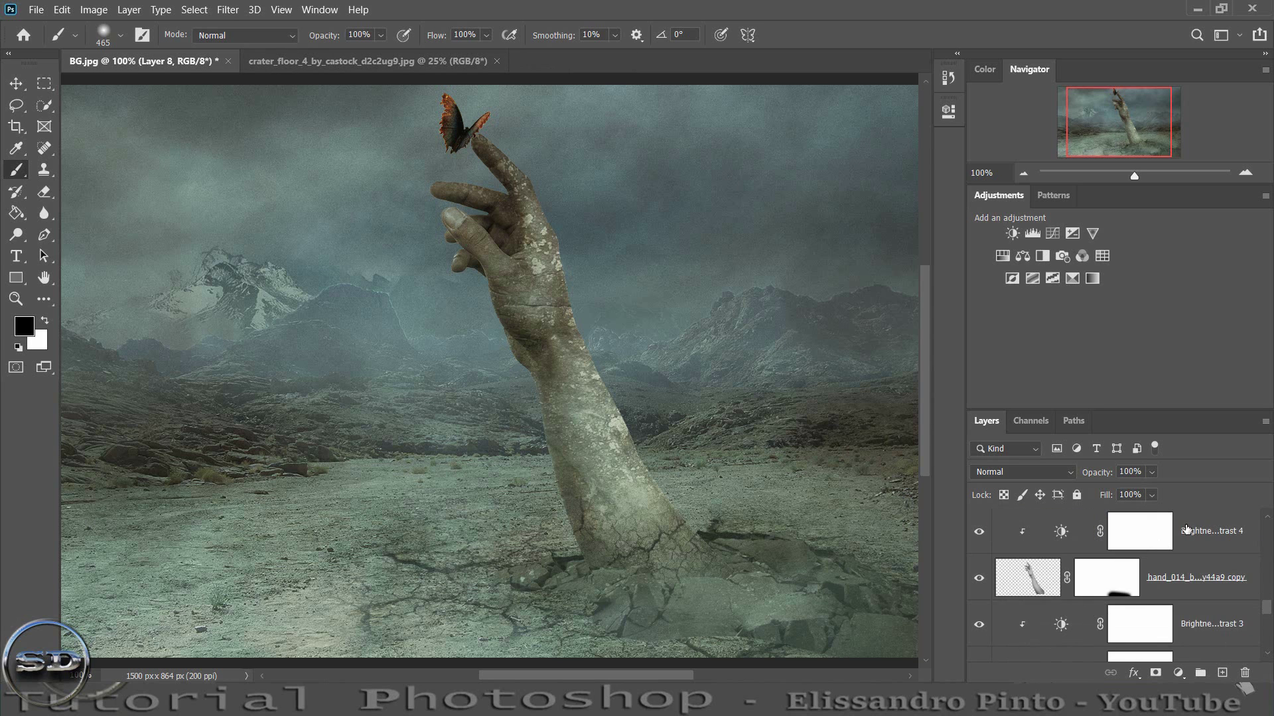
drag(1194, 577, 1217, 670)
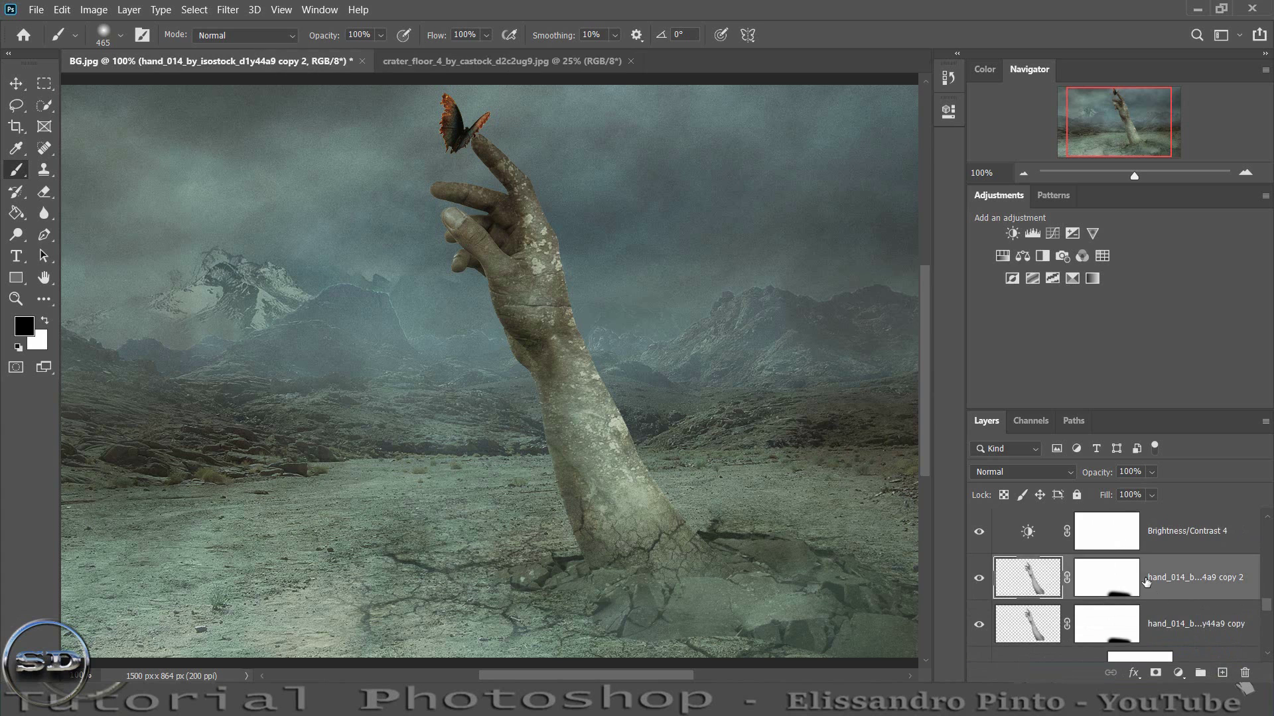
mouse_move(1165, 577)
mouse_down()
mouse_move(1145, 431)
mouse_move(1107, 521)
mouse_up()
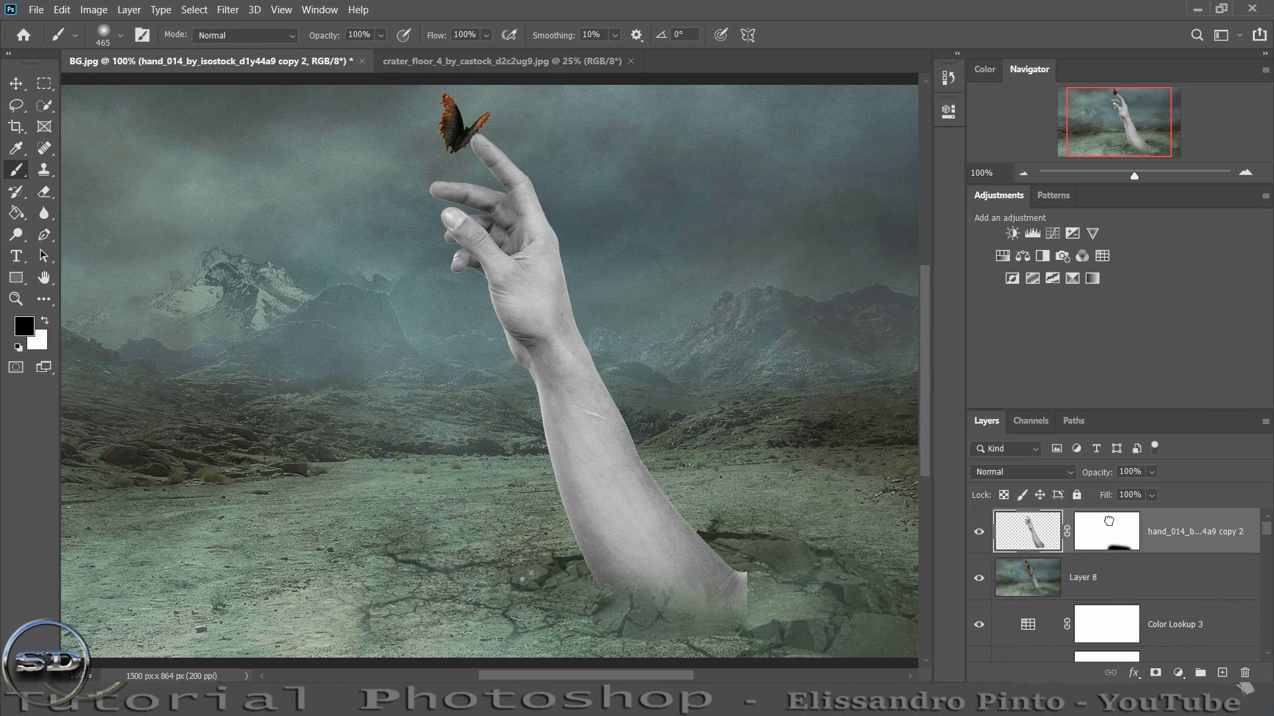
- Set the top hand copy to Overlay and paint its mask black over the lower arm
click(1053, 475)
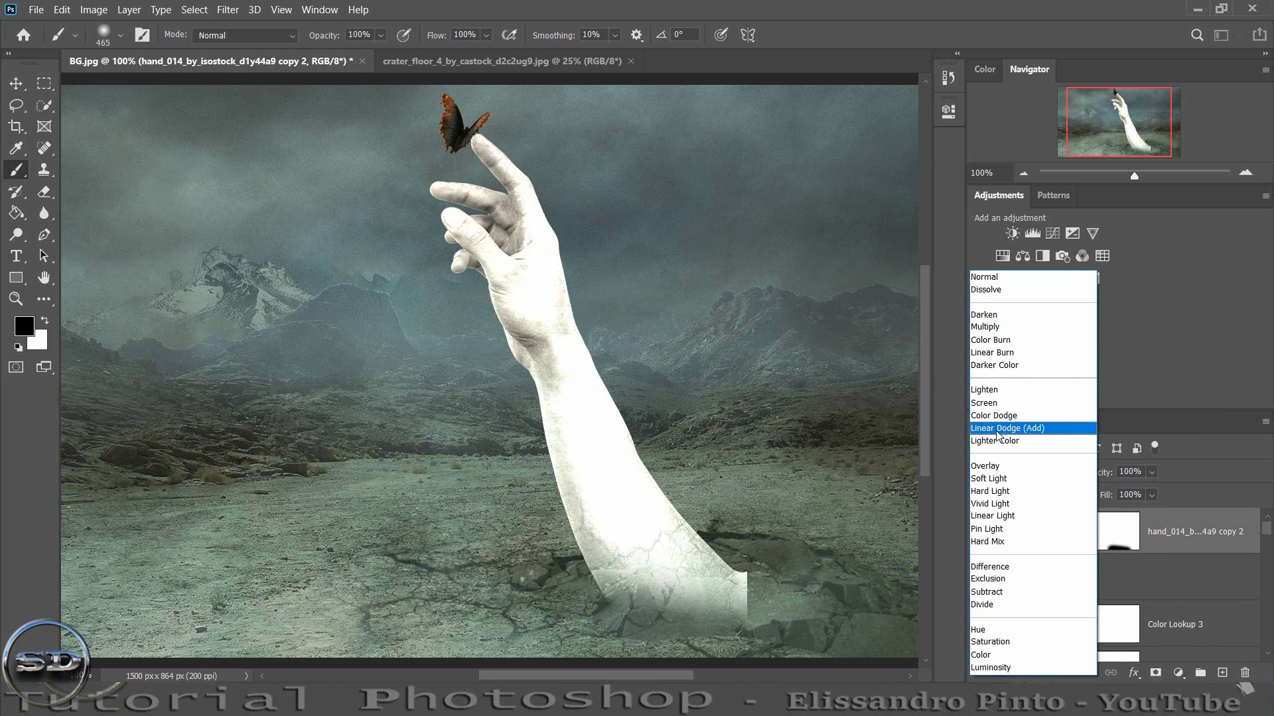
click(983, 467)
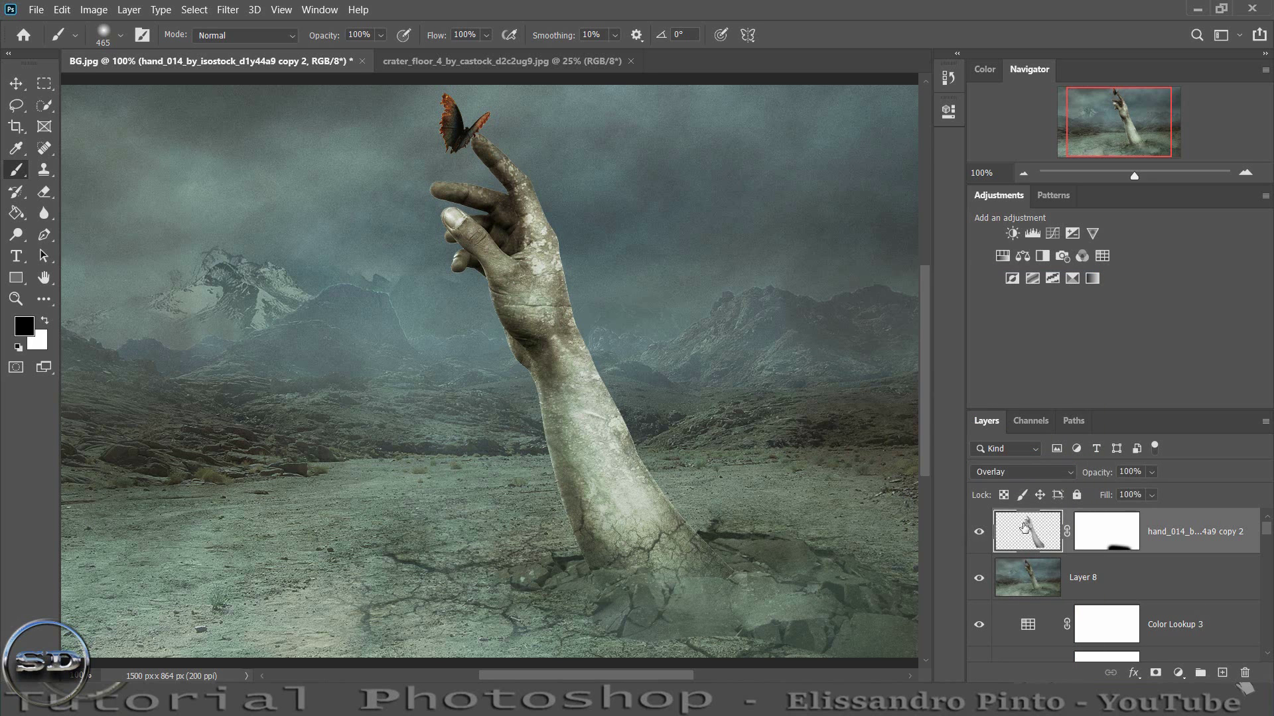
click(1106, 531)
mouse_move(824, 545)
mouse_down()
mouse_move(707, 568)
mouse_move(766, 441)
mouse_up()
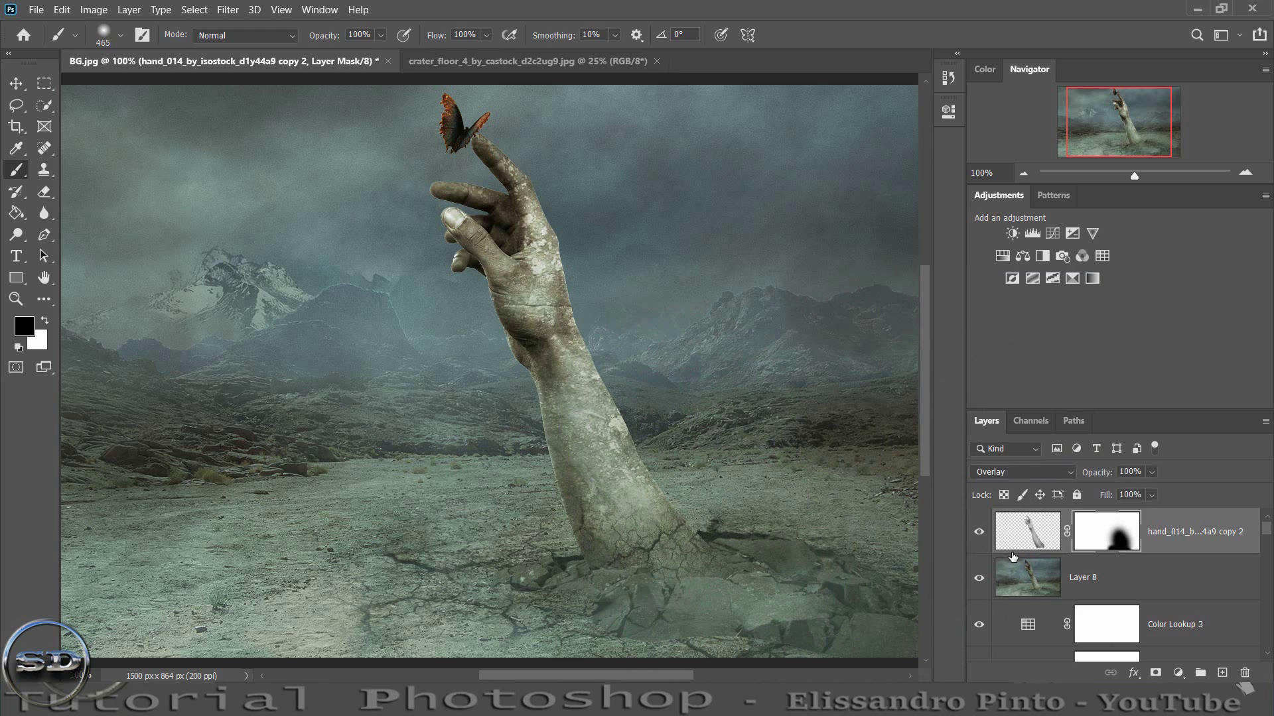
click(979, 532)
click(980, 533)
drag(544, 531, 444, 398)
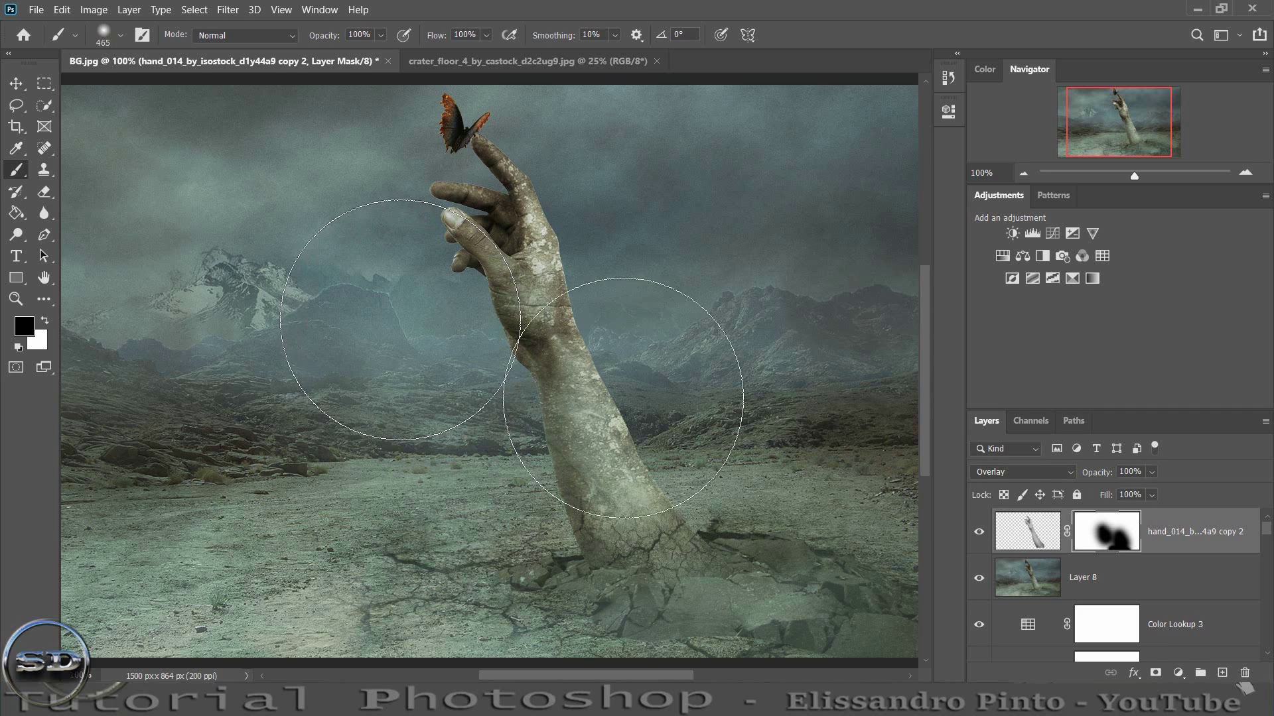
click(980, 534)
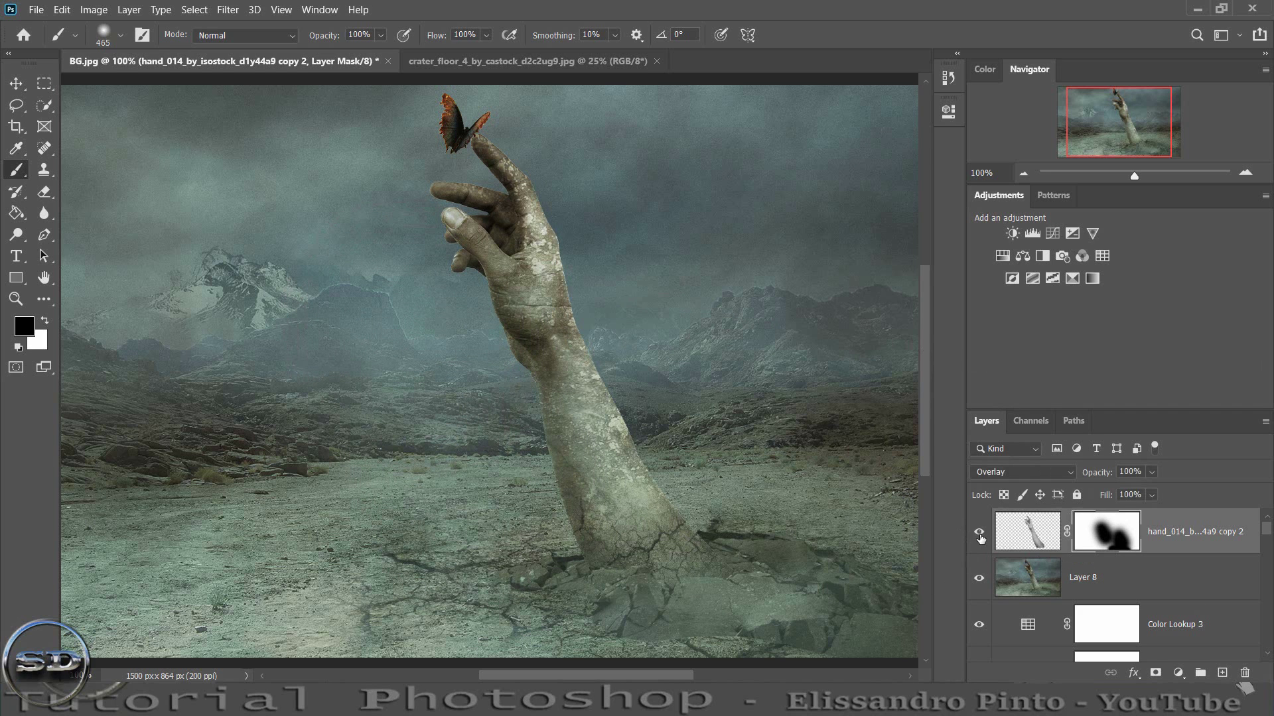
- Switch the top hand copy back to Normal blending, comparing it up close
click(1004, 472)
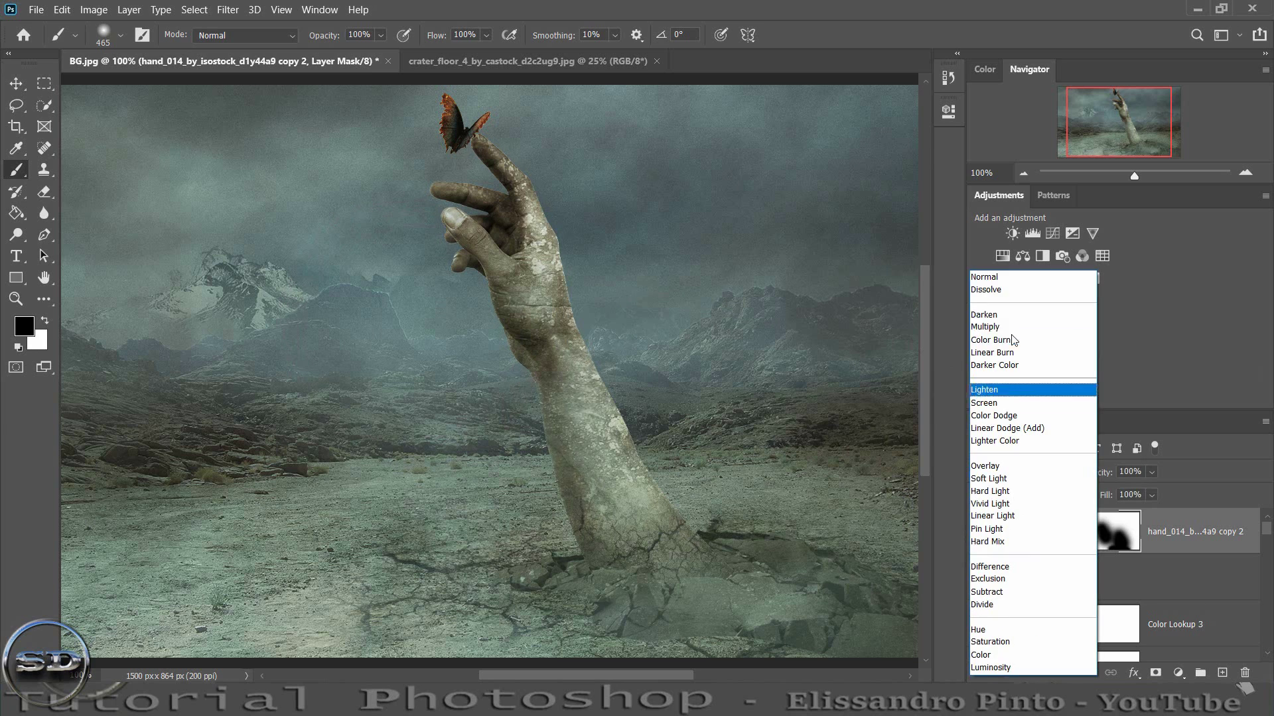
click(1011, 282)
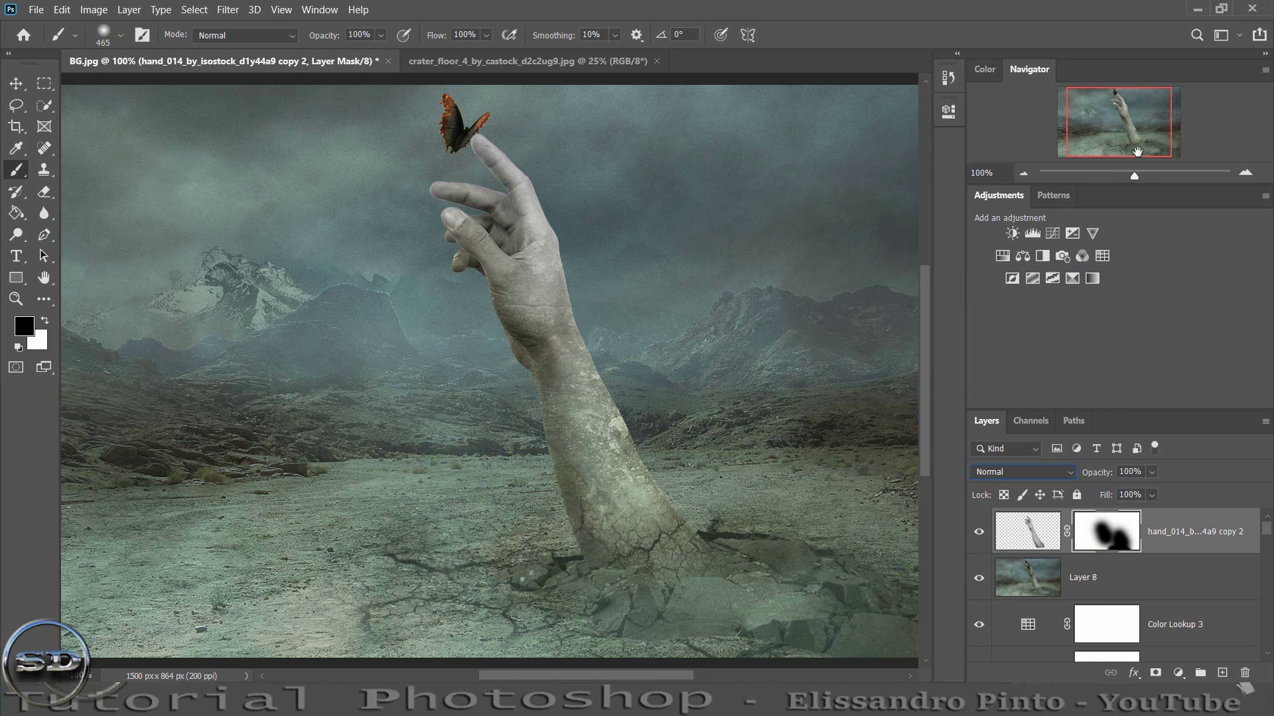
drag(1136, 170, 1144, 173)
drag(1133, 124, 1130, 113)
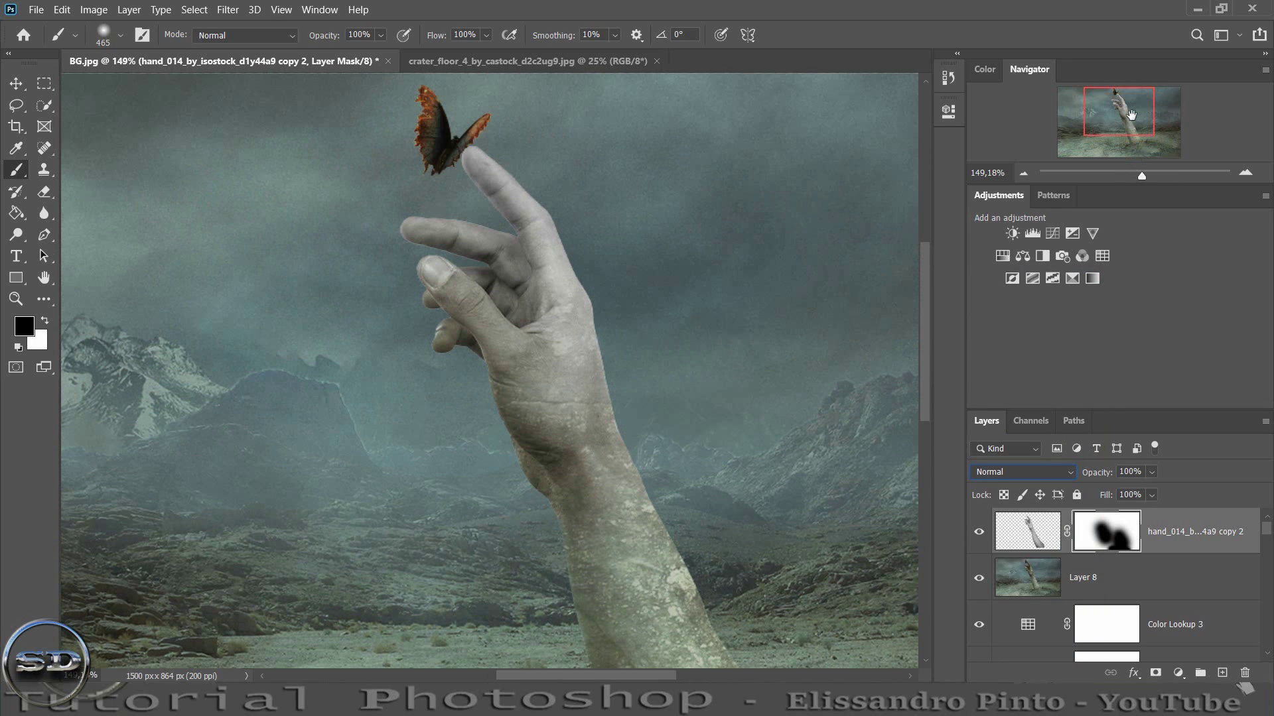
click(980, 532)
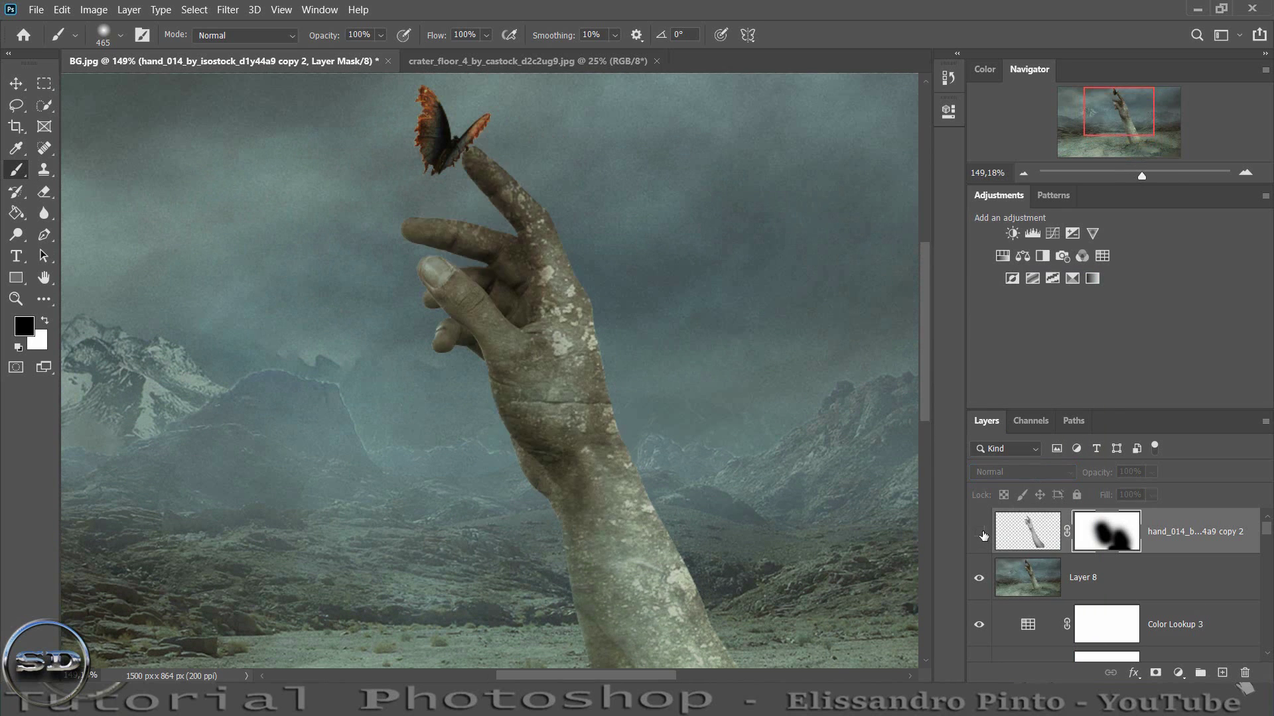
click(980, 532)
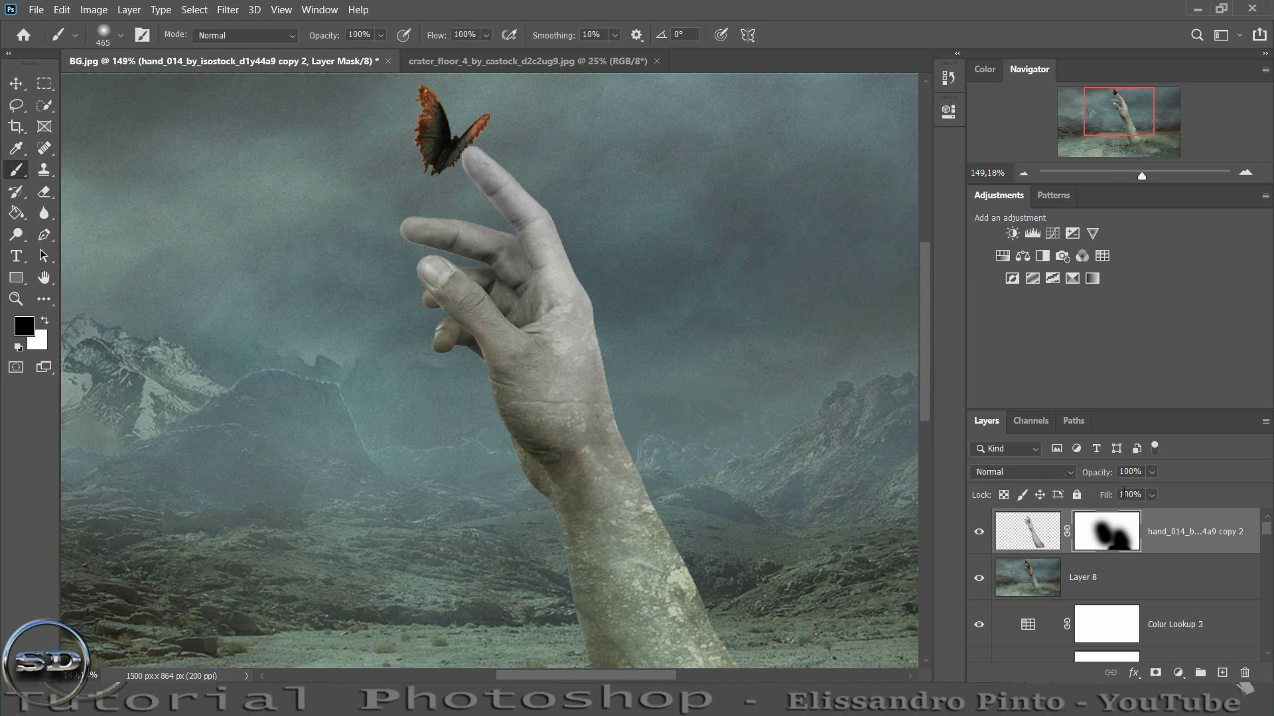
- Set the hand copy to 74% fill and 88% opacity, then view the whole image
drag(1107, 496, 1088, 492)
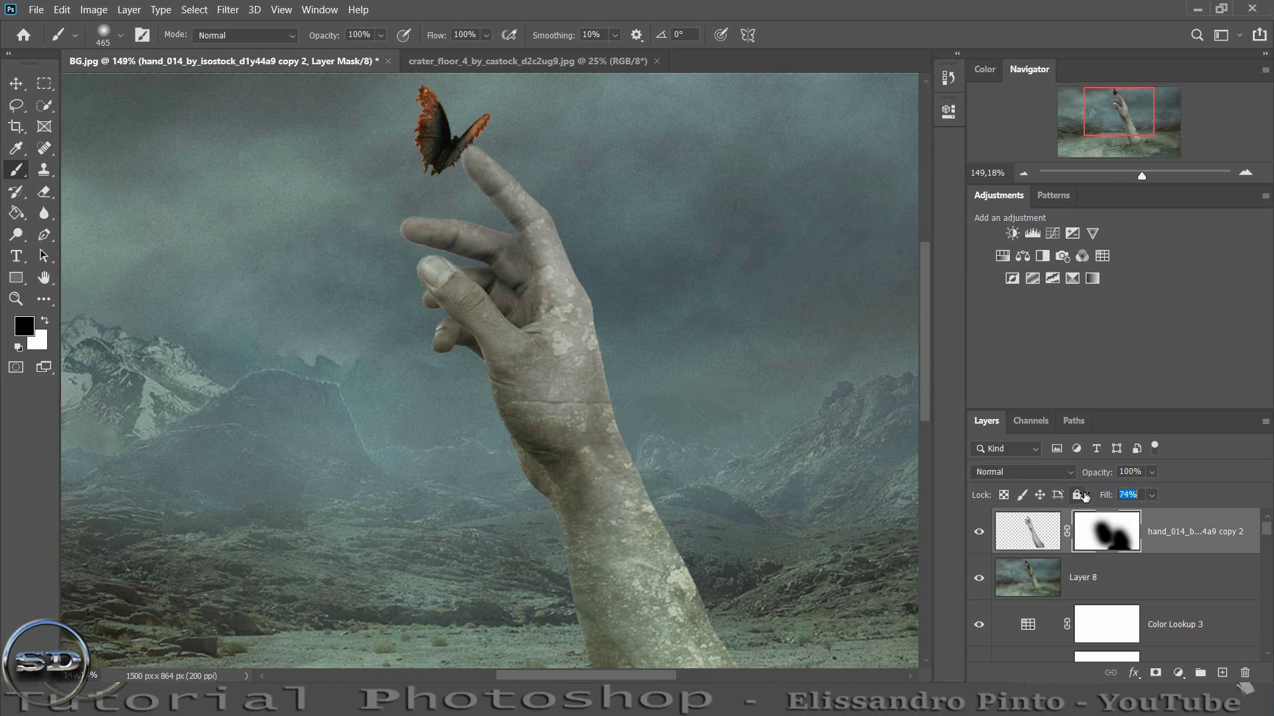
key(Return)
click(981, 532)
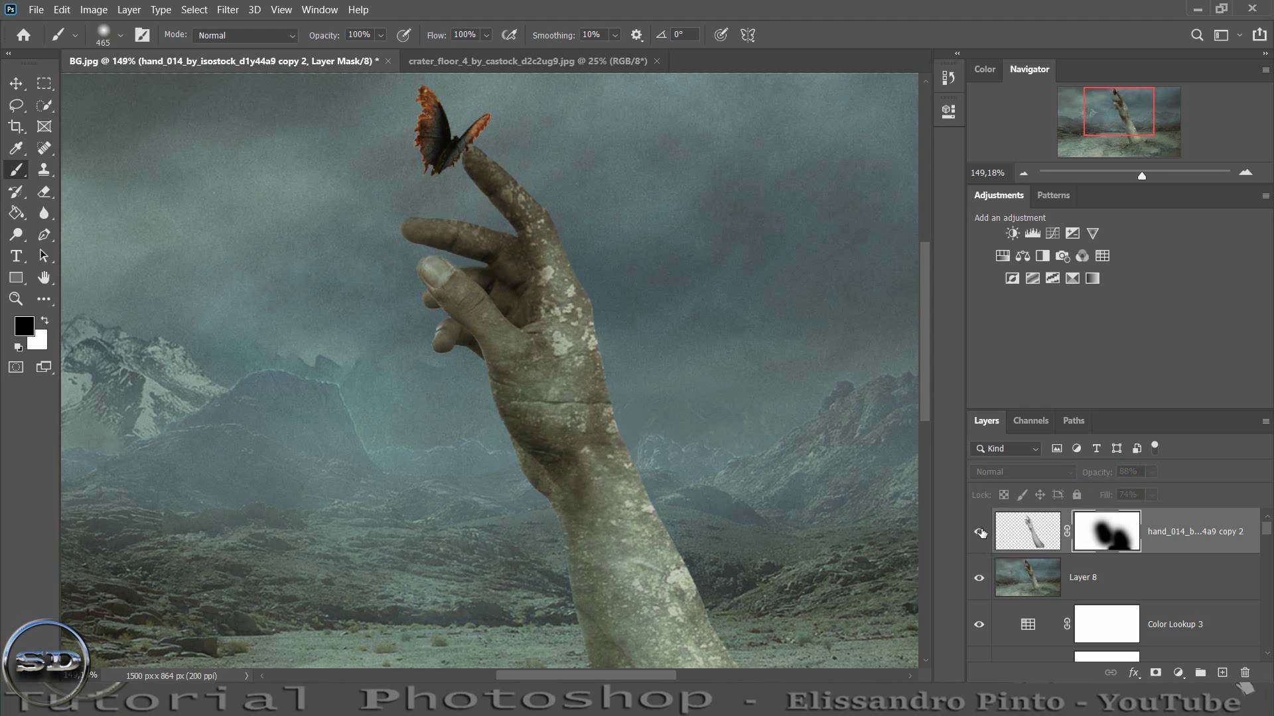
click(981, 532)
drag(1142, 177, 1129, 179)
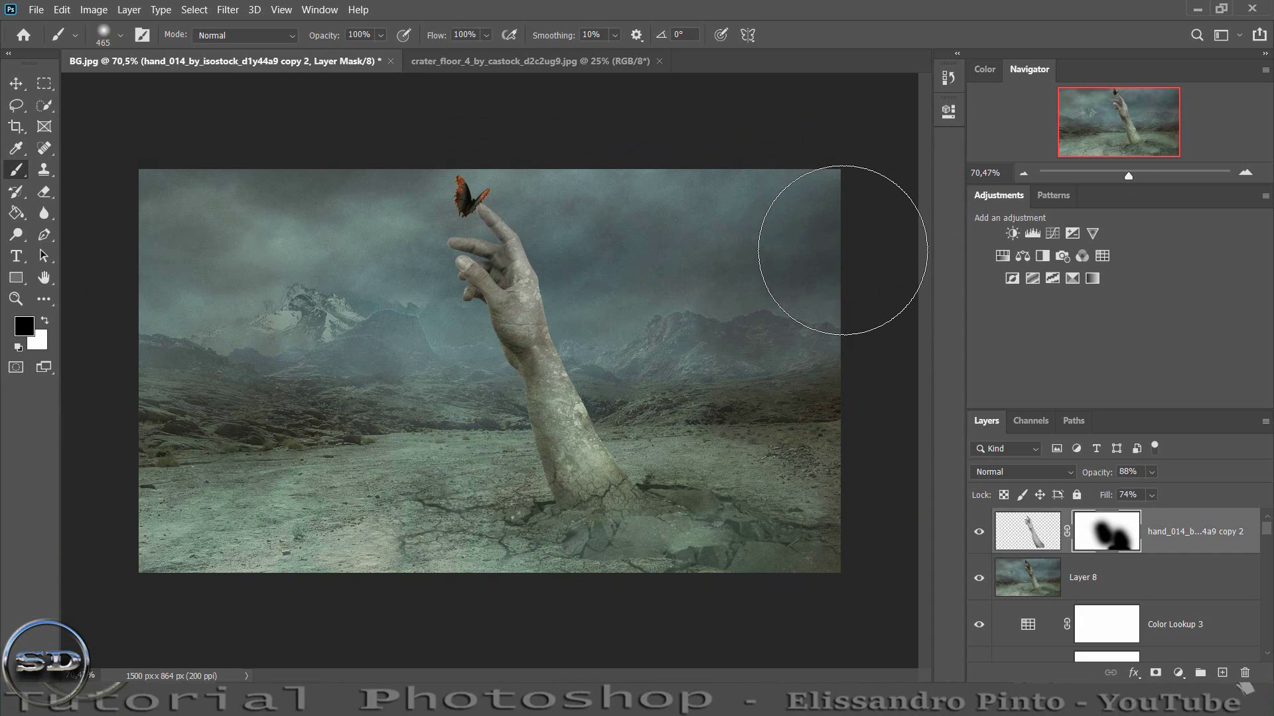
- Stamp all visible layers into Layer 9 and inspect the arm's base up close
key(ctrl+shift+alt+e)
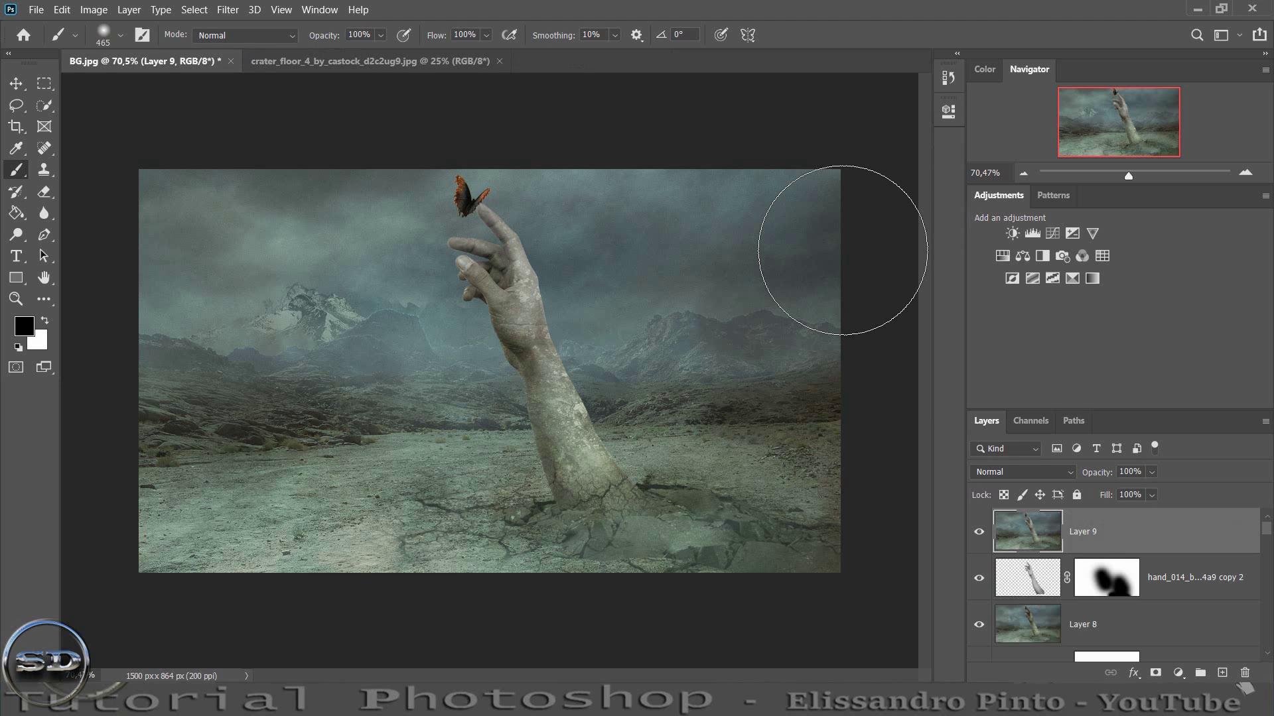
drag(1131, 176, 1142, 176)
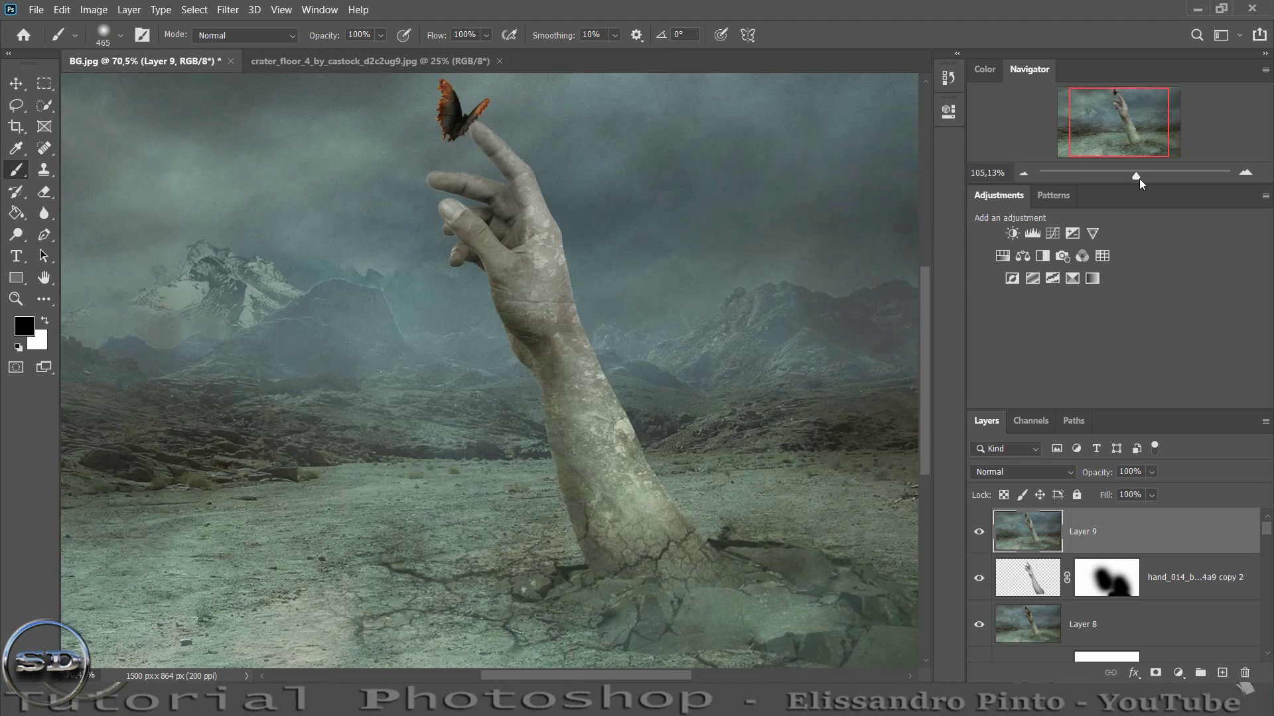
drag(1126, 130, 1138, 141)
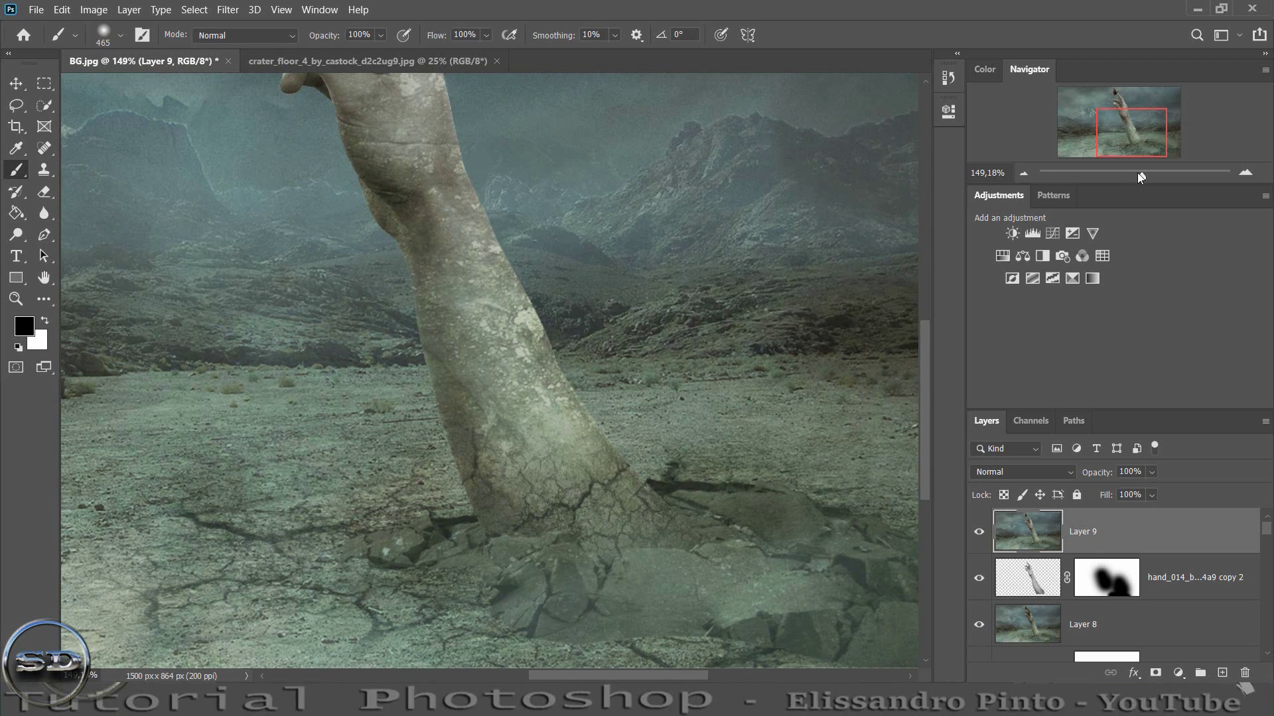
drag(1140, 177, 1127, 176)
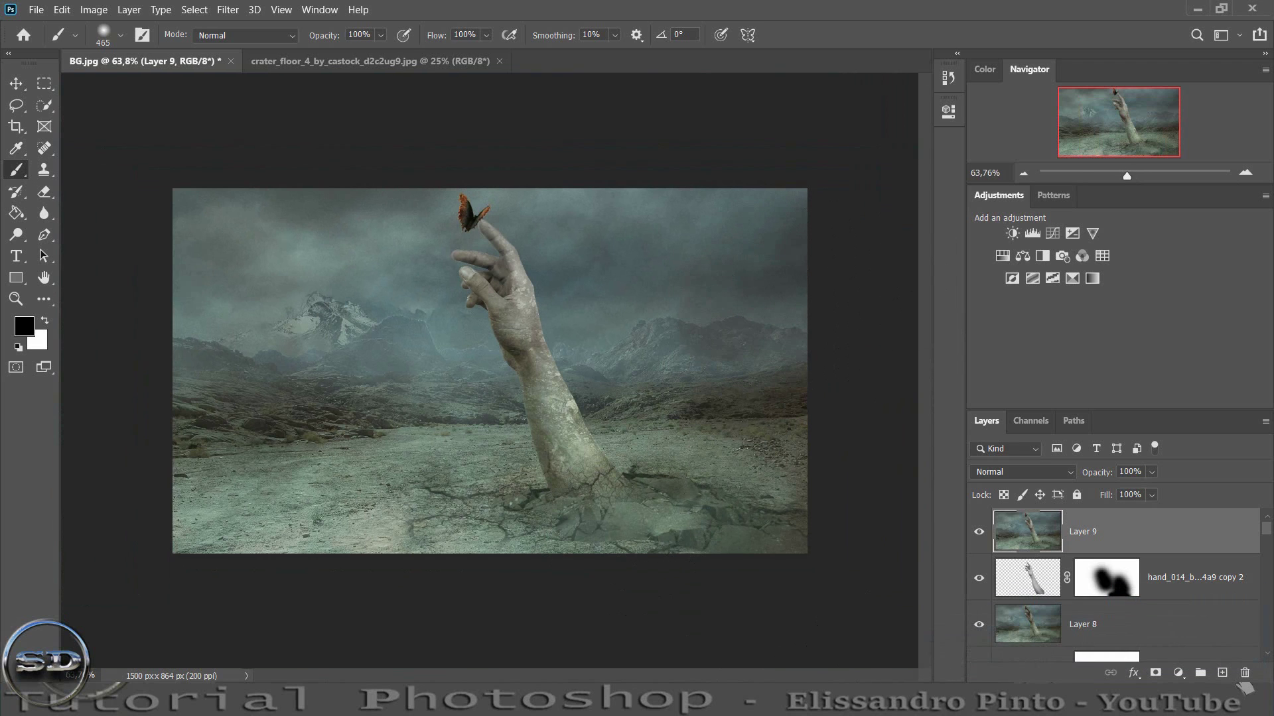
- Refresh the source images folder and copy the Asteroid Belt and asteroids files from Quick Access
click(509, 645)
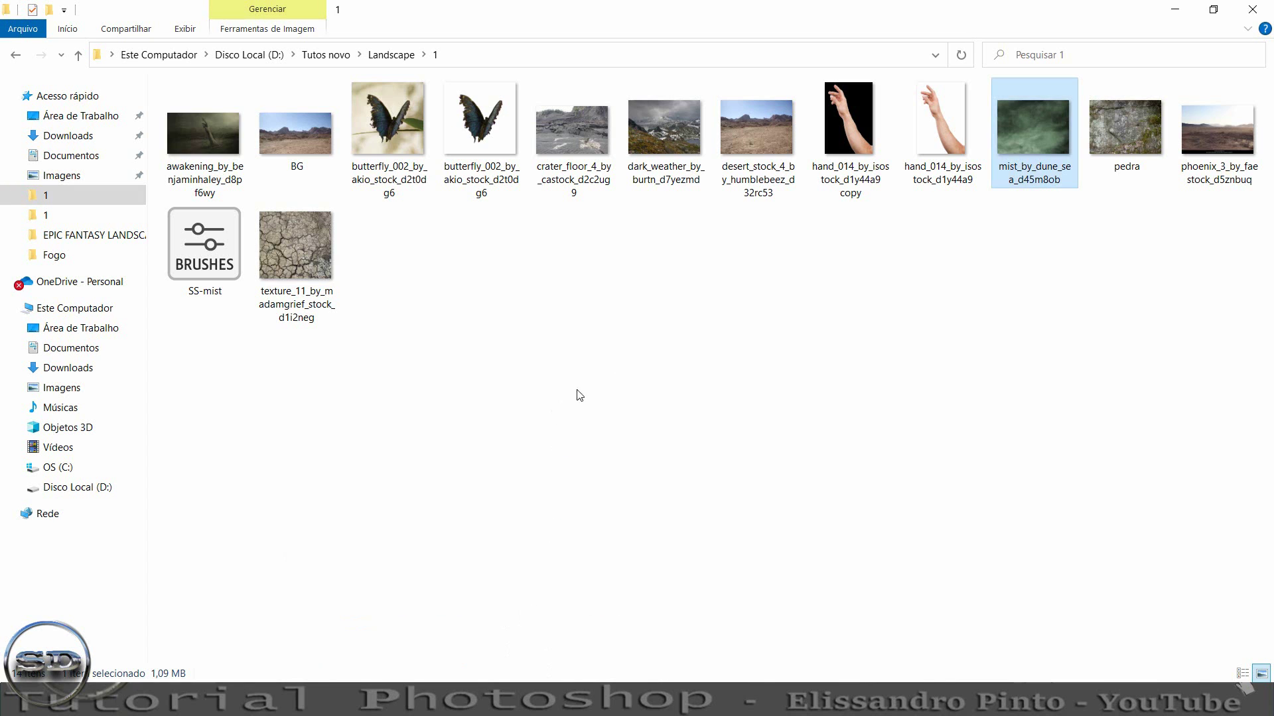
right_click(756, 309)
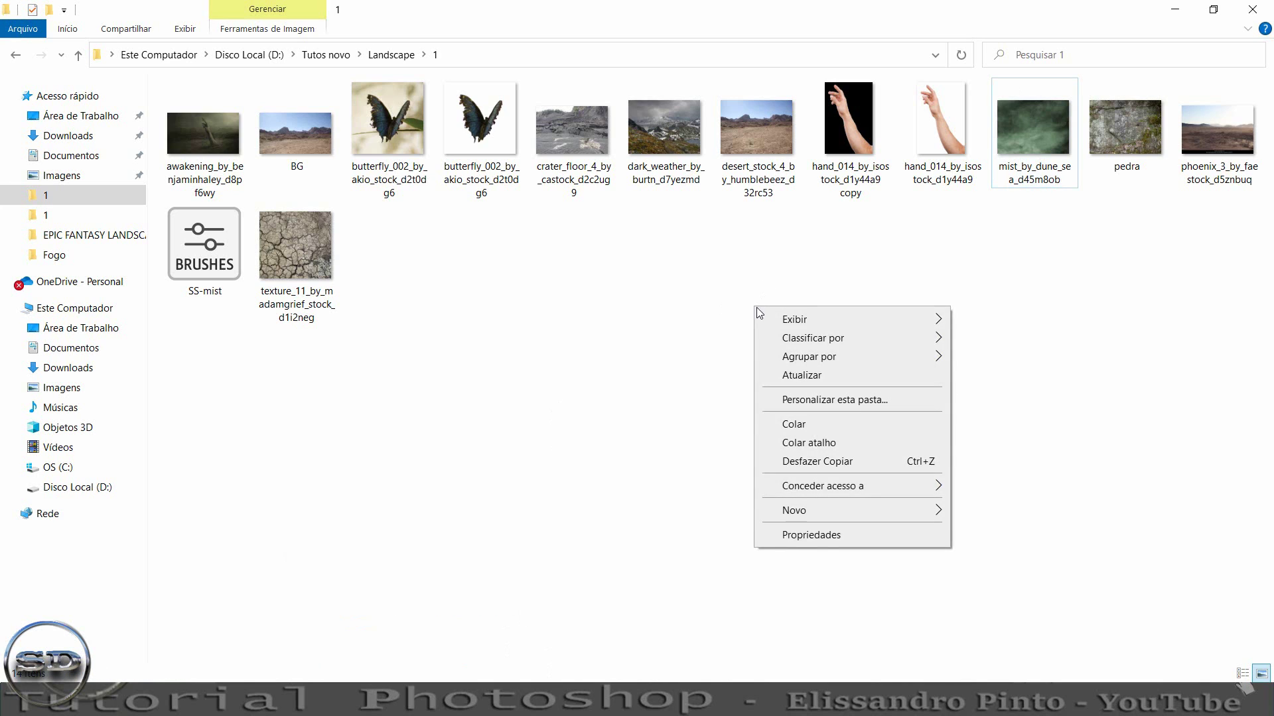
click(788, 373)
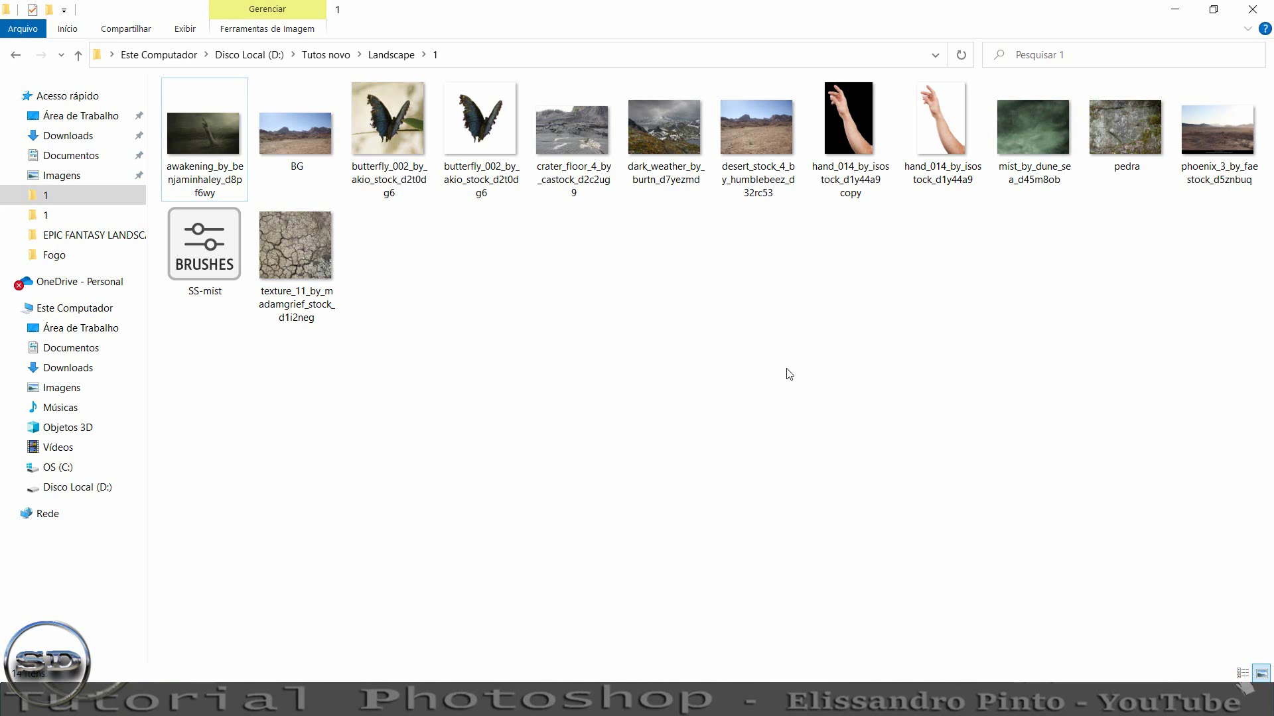
mouse_move(70, 155)
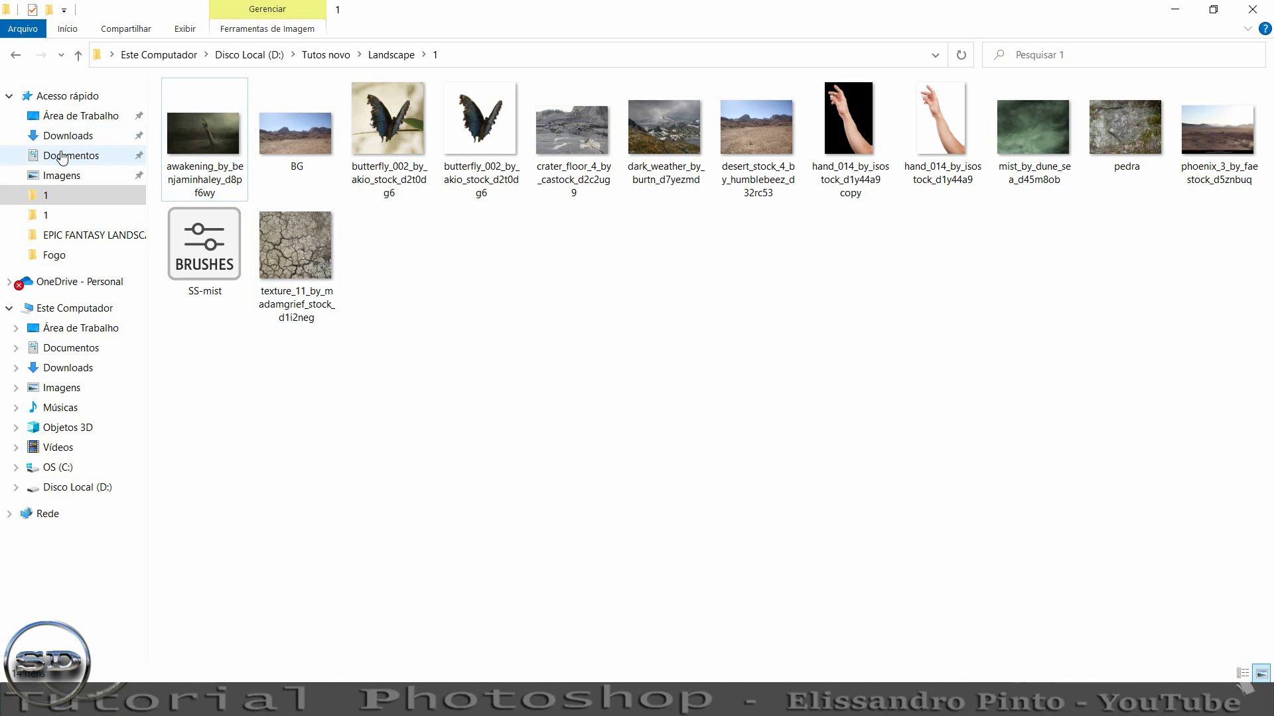
click(67, 95)
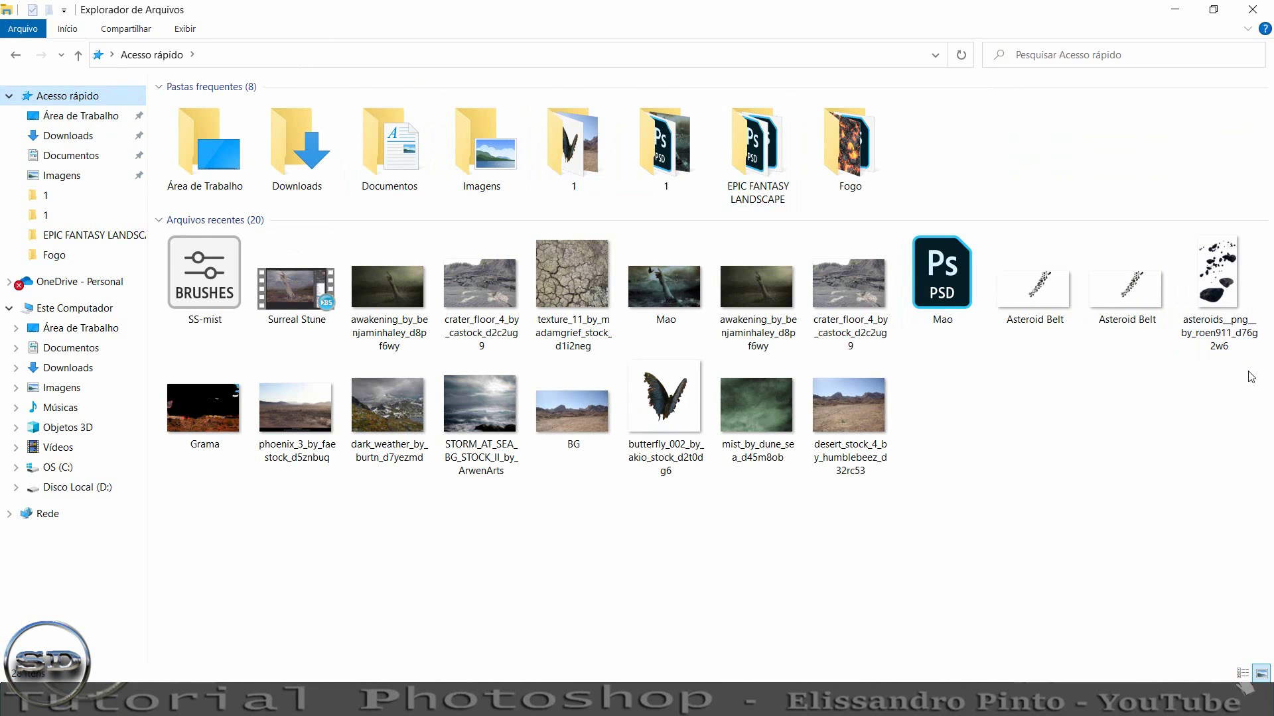
mouse_move(1248, 370)
mouse_down()
mouse_move(1046, 266)
mouse_move(1094, 265)
mouse_up()
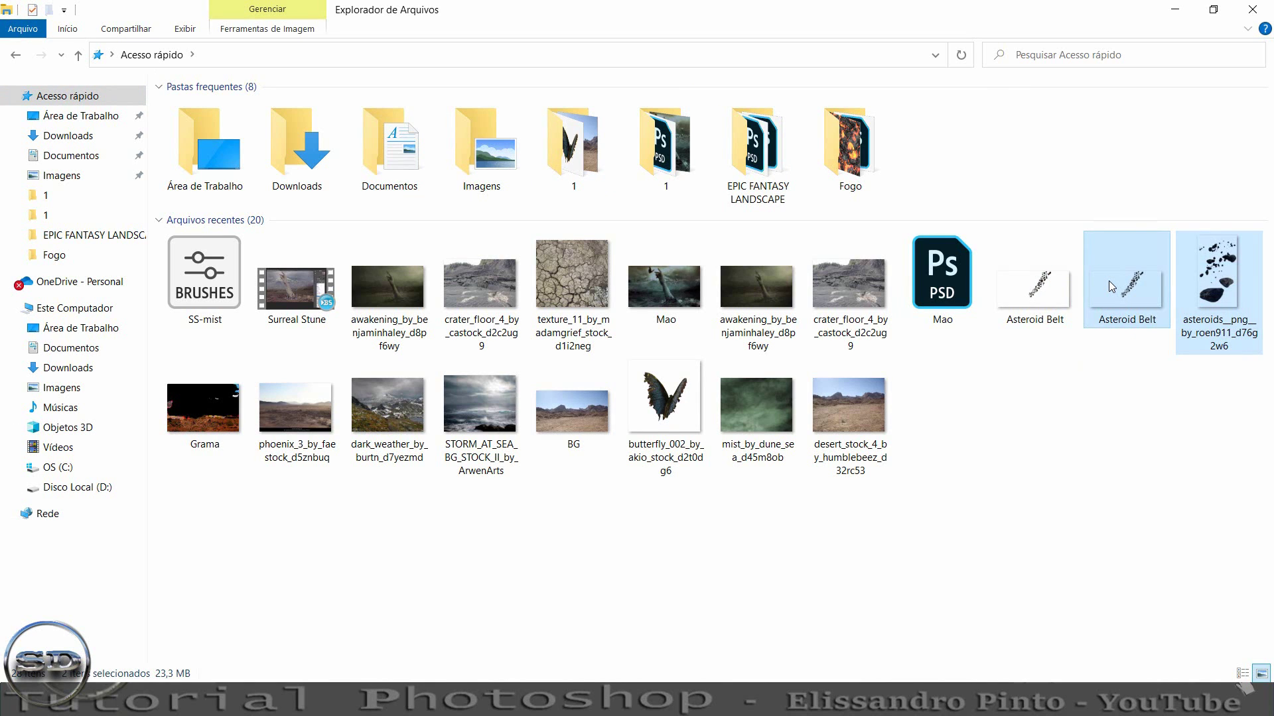
right_click(1108, 281)
click(908, 624)
- Paste the asteroid files into folder 1 and drag the asteroid images into Photoshop
click(73, 193)
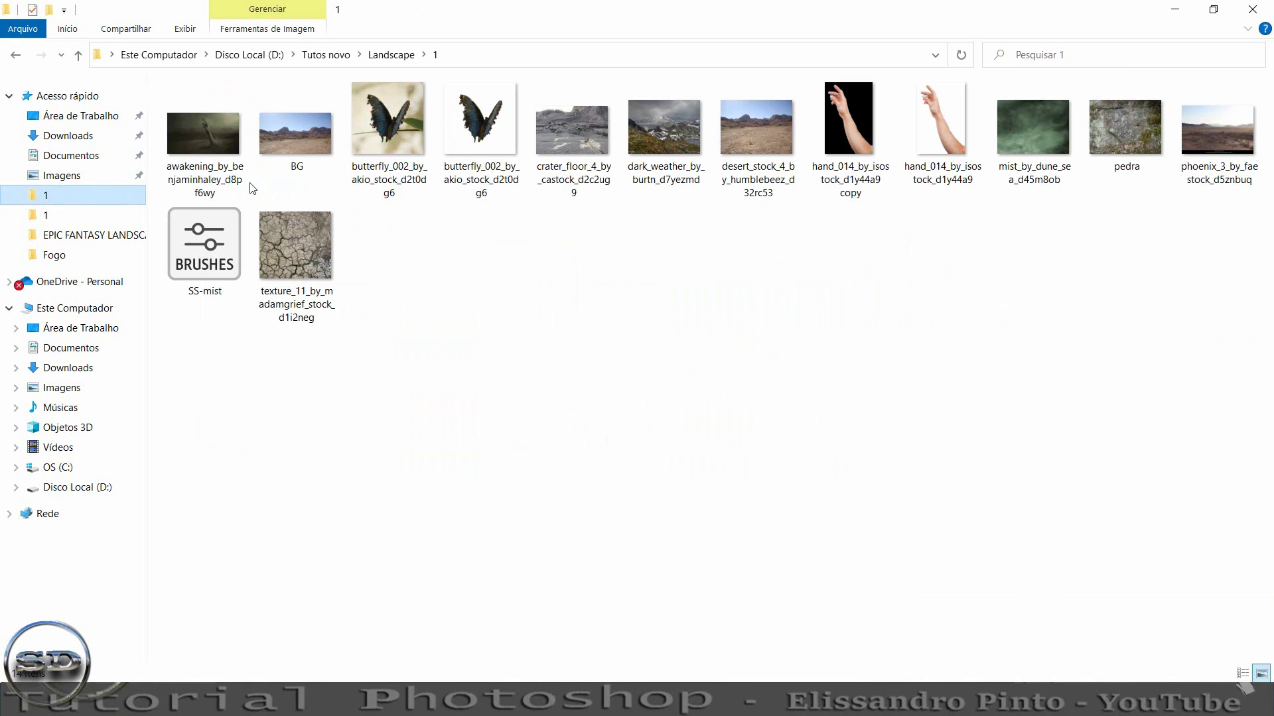
right_click(503, 303)
click(531, 422)
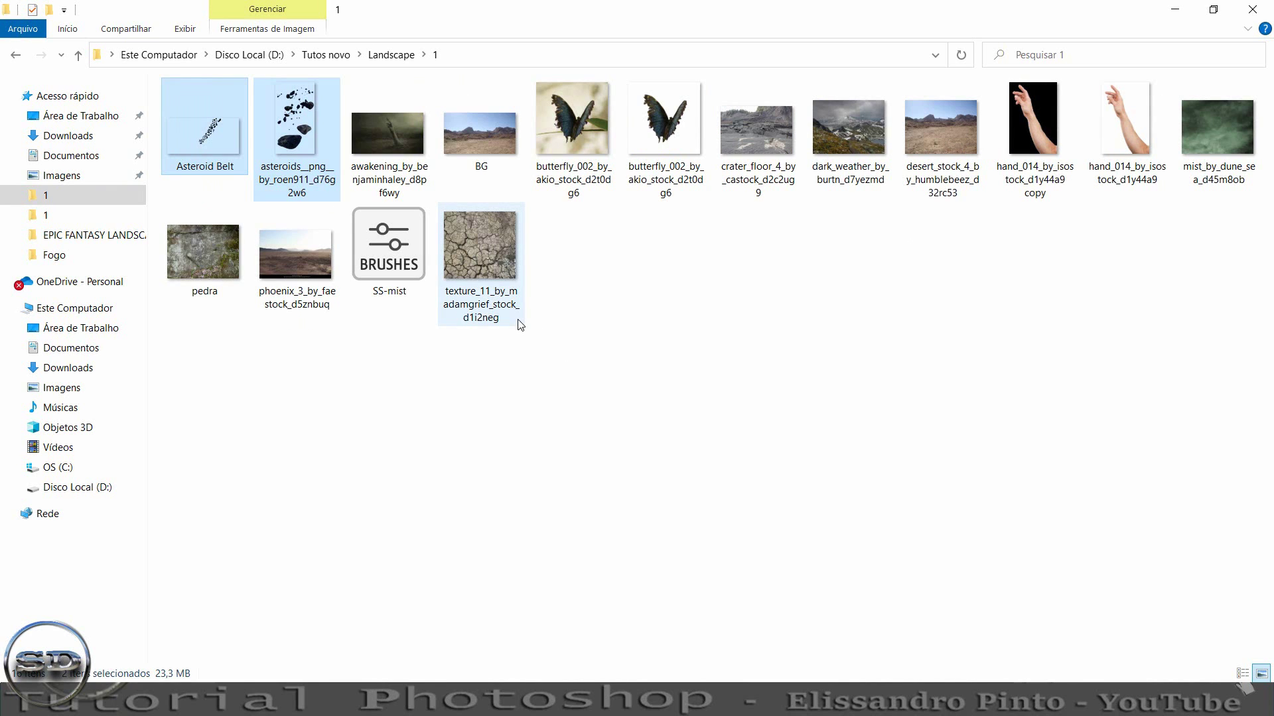
mouse_move(299, 132)
mouse_down()
mouse_move(796, 661)
mouse_move(707, 67)
mouse_up()
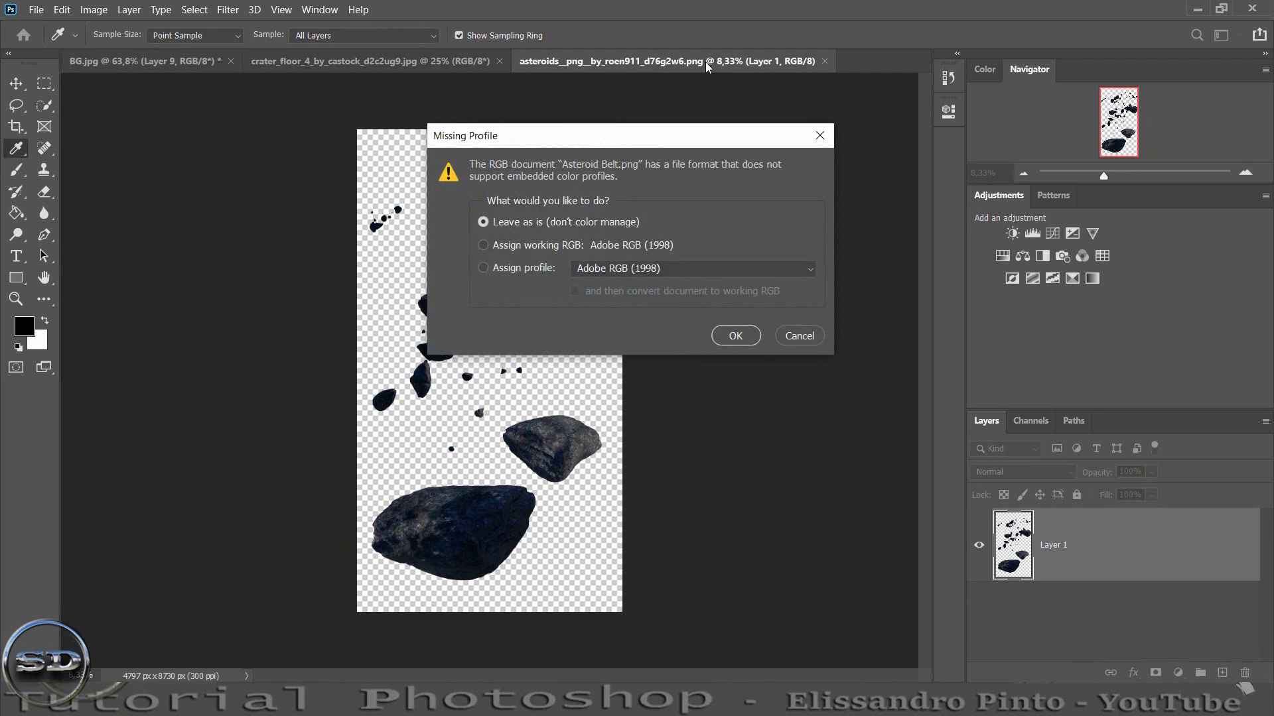
- Keep the asteroid image's profile, lasso its top cluster of small rocks, and drag it toward BG.jpg
click(783, 337)
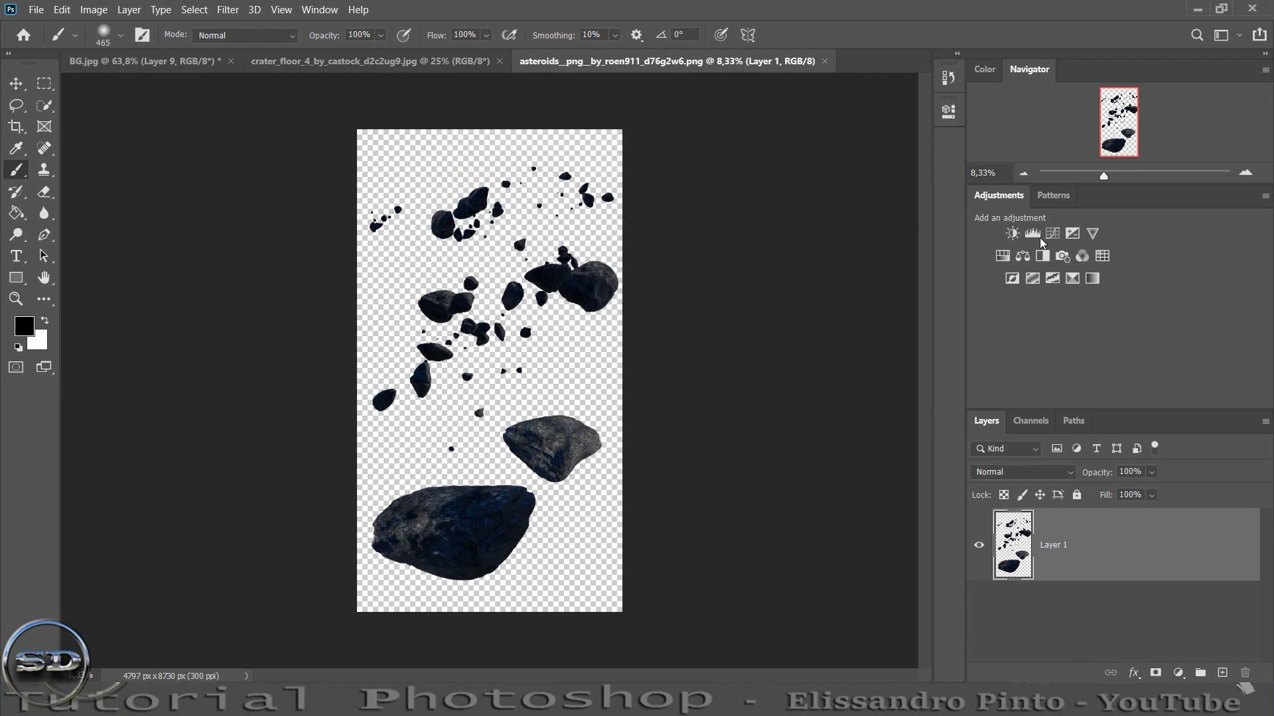
click(15, 105)
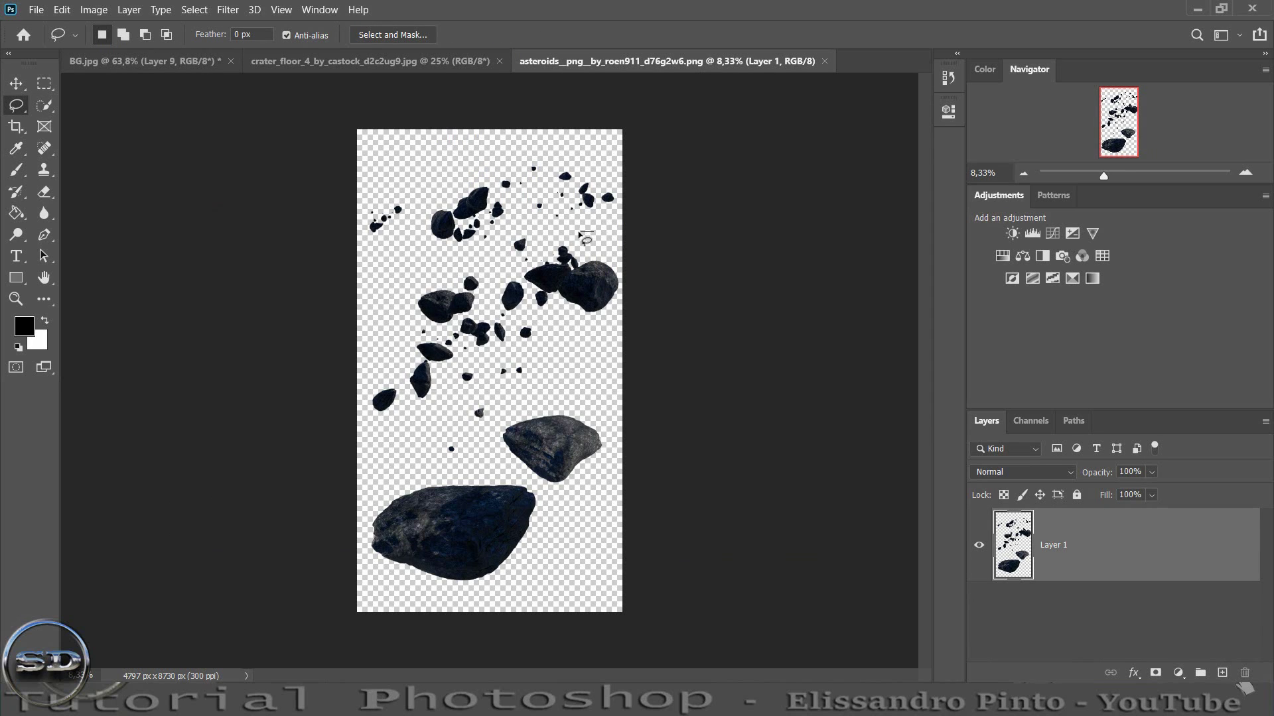
mouse_move(591, 232)
mouse_down()
mouse_move(373, 244)
mouse_move(632, 222)
mouse_up()
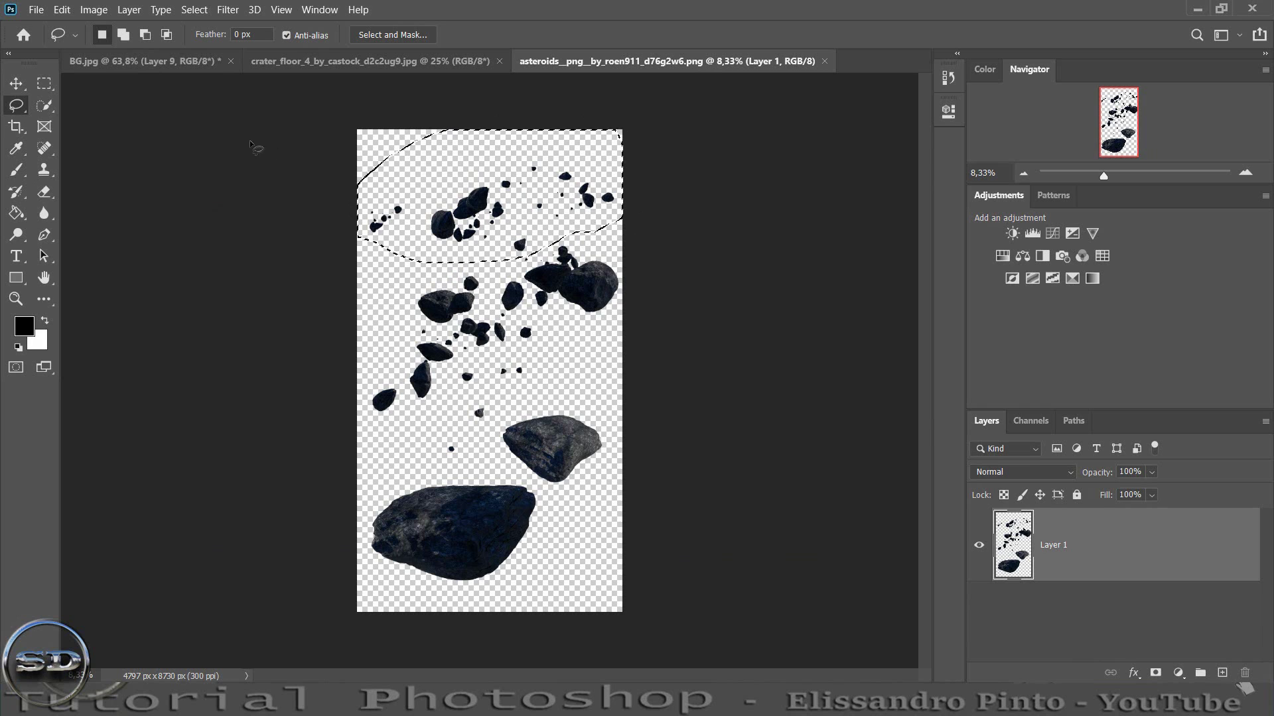
key(v)
mouse_move(454, 187)
mouse_down()
mouse_move(252, 86)
mouse_move(494, 340)
mouse_up()
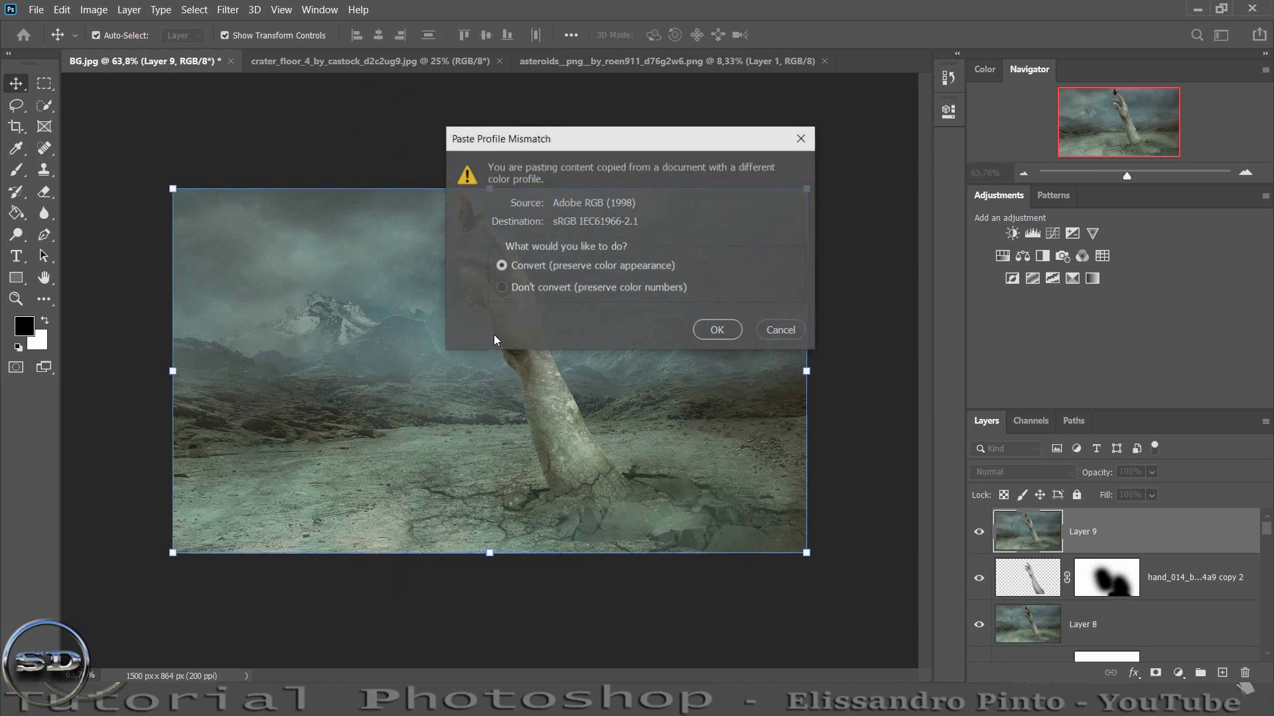
- Paste the rock cluster as Layer 10, converting its colour profile, and start shrinking it
click(718, 331)
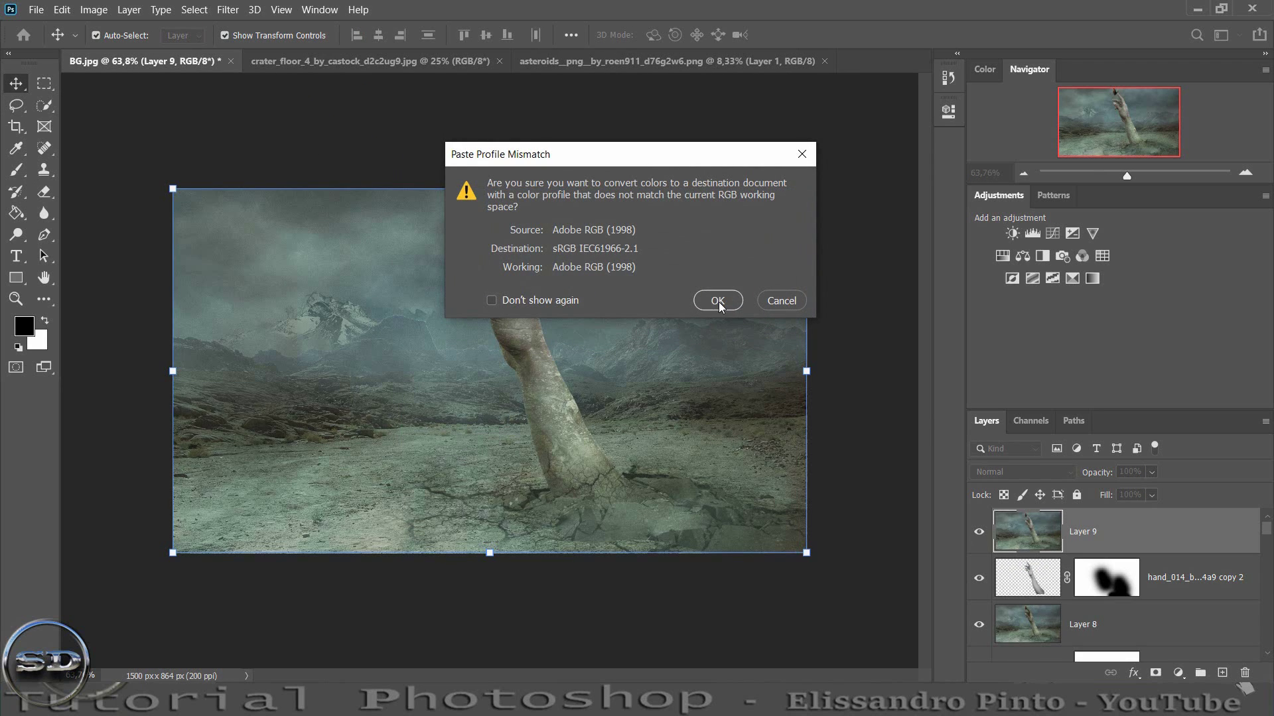
click(718, 300)
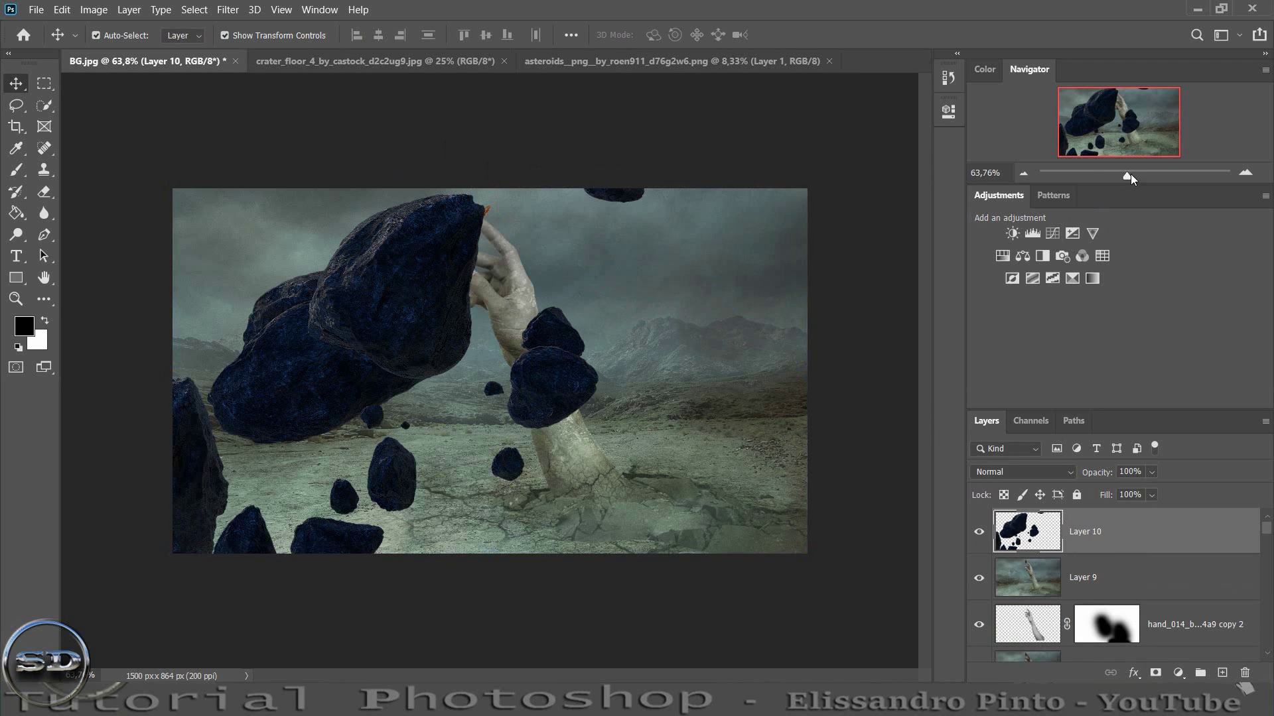
drag(1123, 174, 1115, 173)
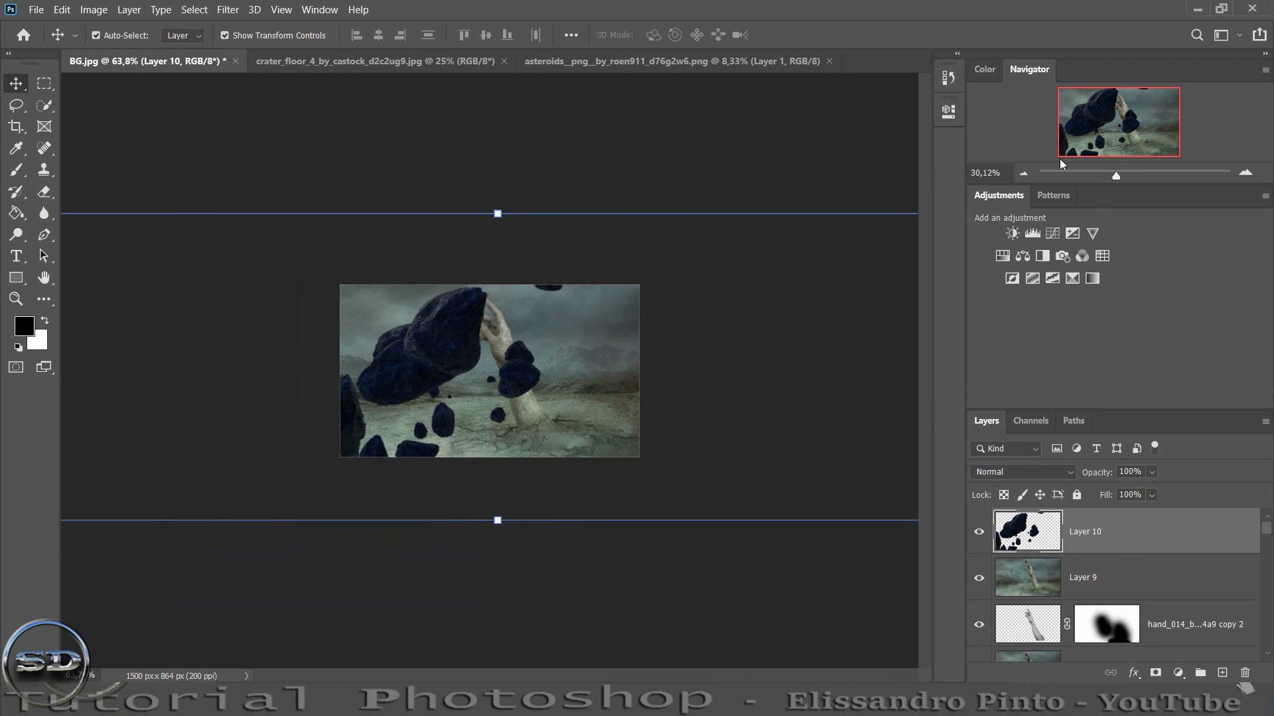
mouse_move(497, 213)
mouse_down()
mouse_move(524, 458)
mouse_move(537, 374)
mouse_up()
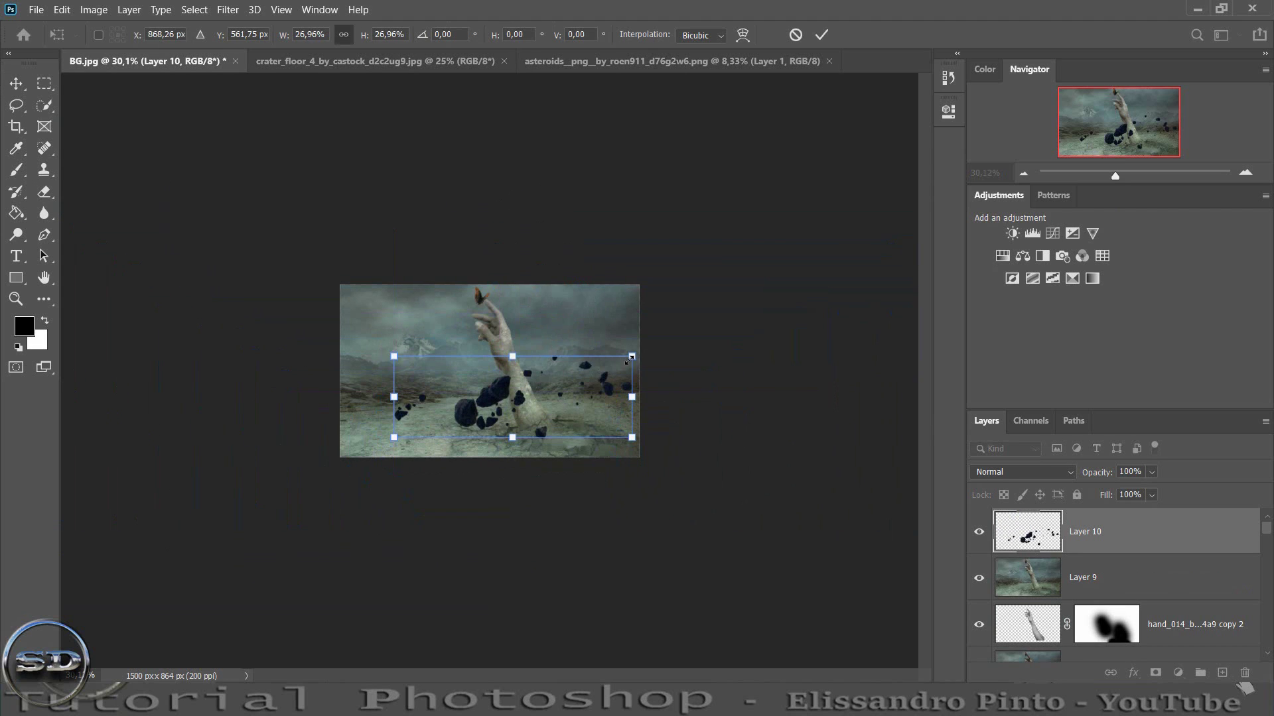
drag(636, 355, 536, 389)
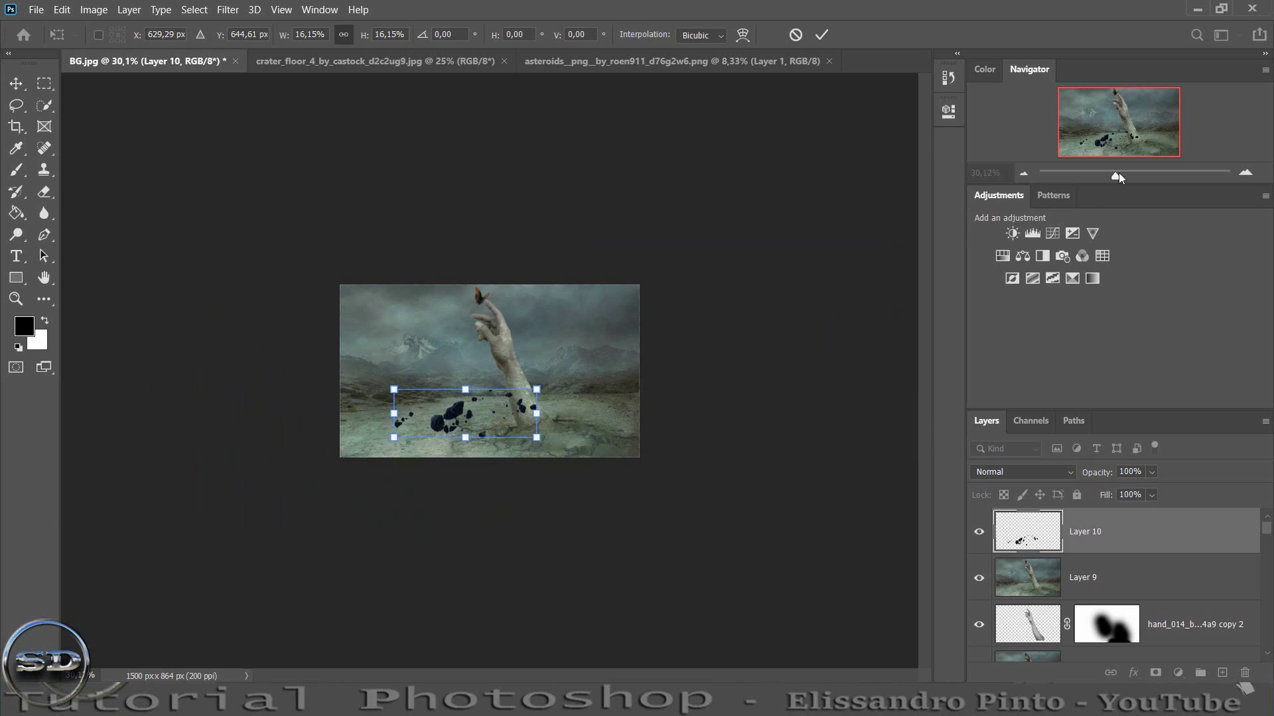
- Scale the rocks to about 8%, rotate about -101°, and place them along the lower arm
key(ctrl+1)
drag(657, 418, 425, 345)
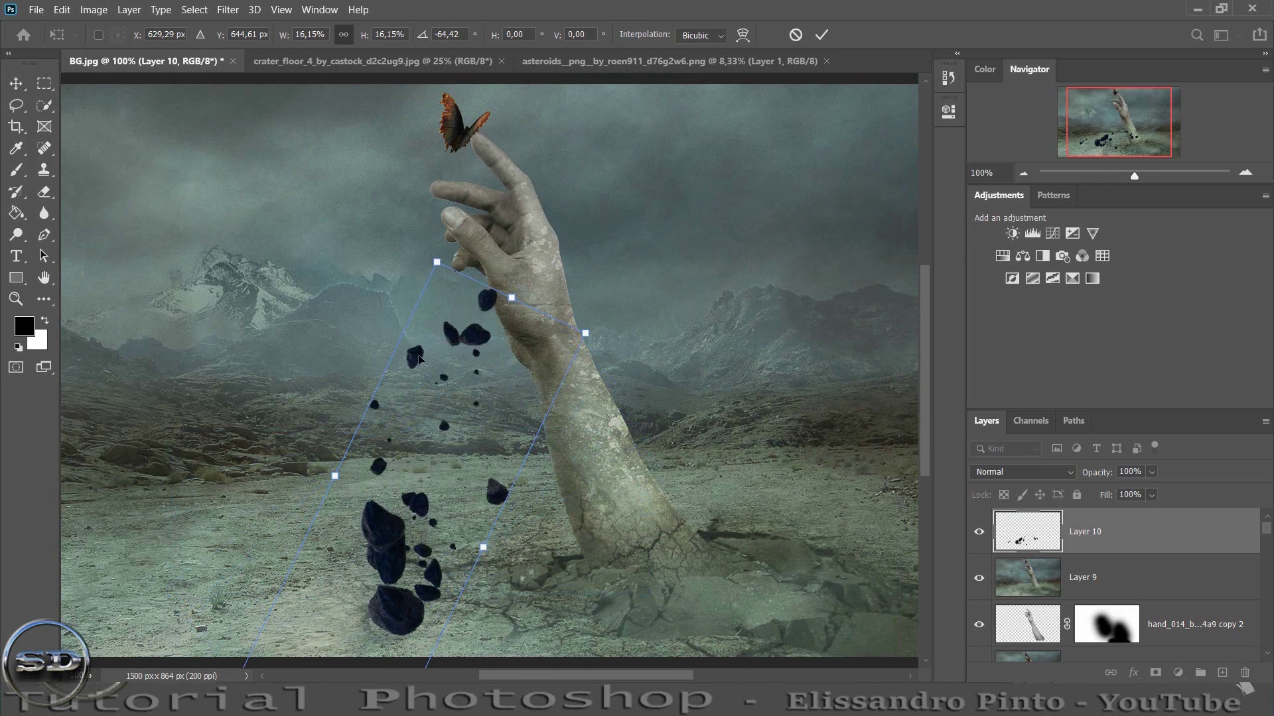
drag(437, 262, 407, 519)
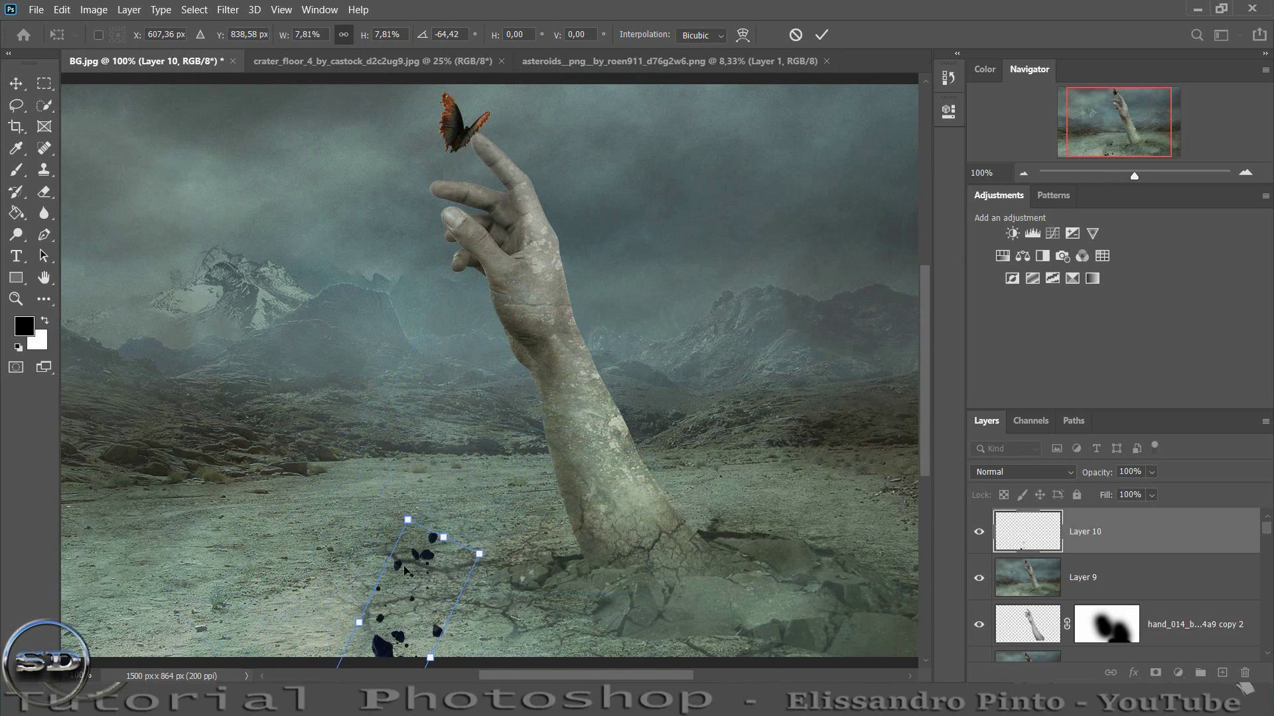
drag(406, 569, 641, 422)
drag(729, 441, 722, 400)
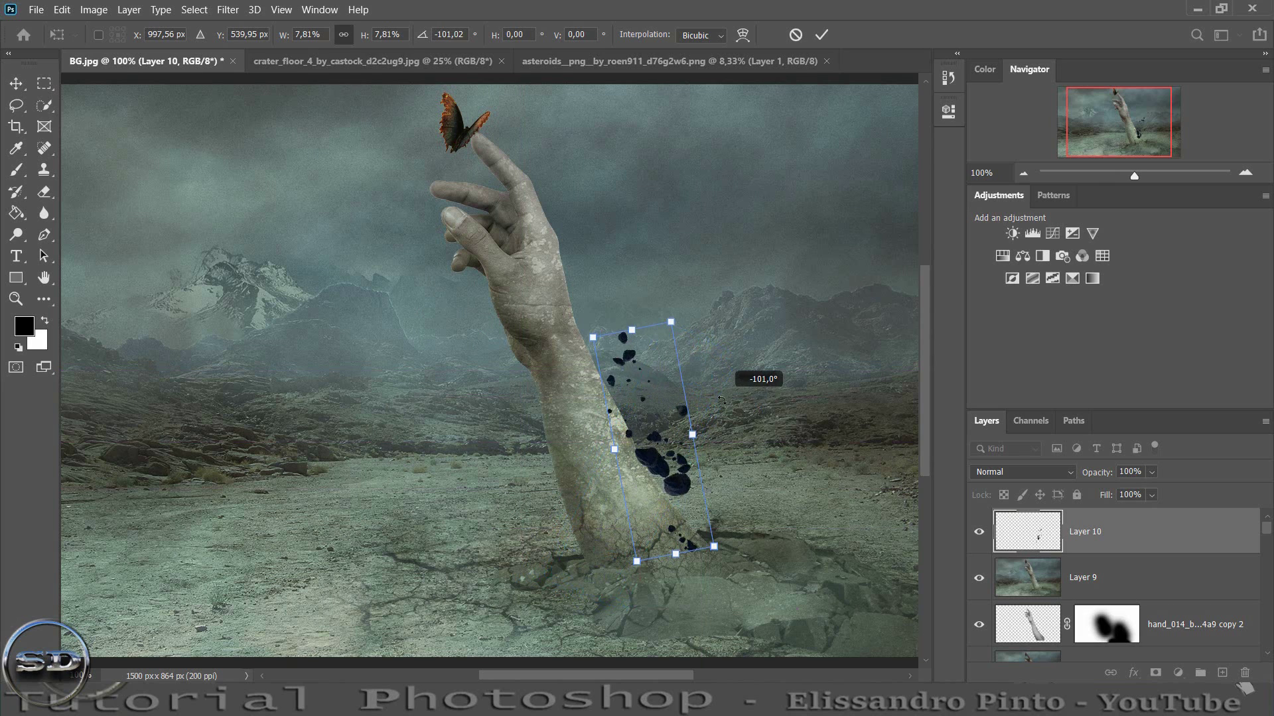
mouse_move(664, 442)
mouse_down()
mouse_move(659, 475)
mouse_move(650, 464)
mouse_up()
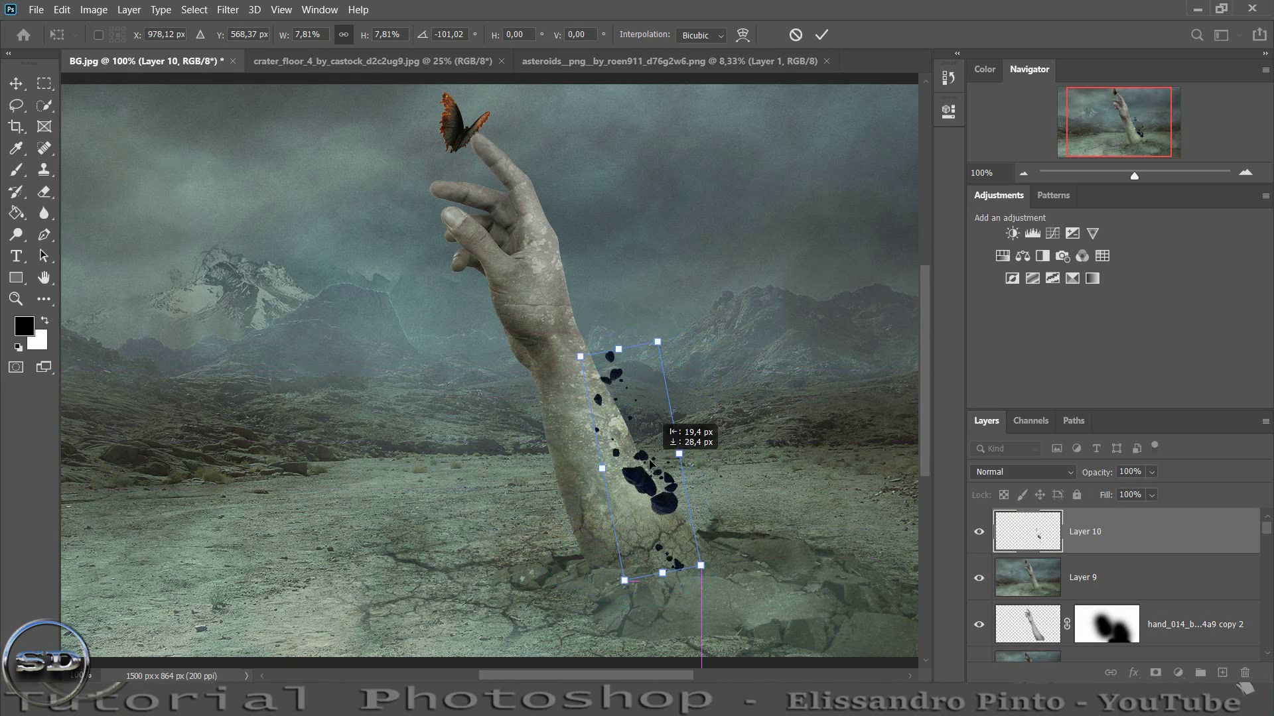
click(821, 35)
drag(1135, 176, 1143, 176)
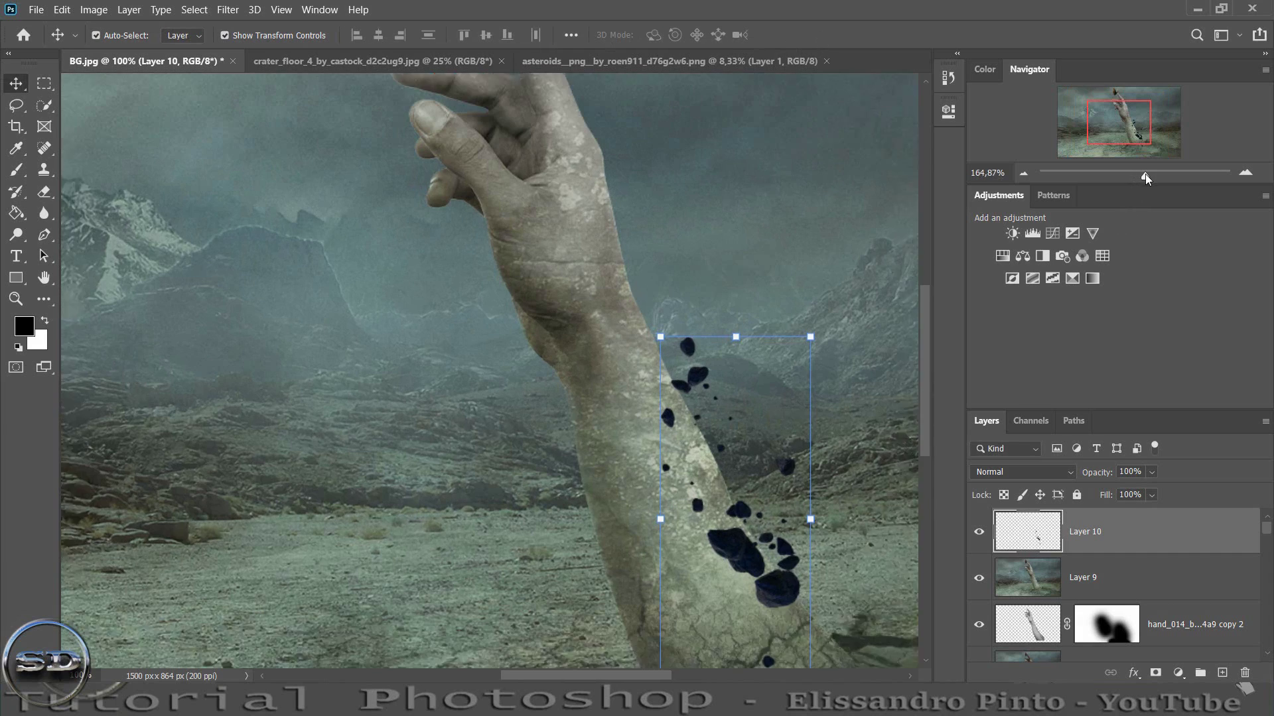
drag(1136, 132, 1139, 139)
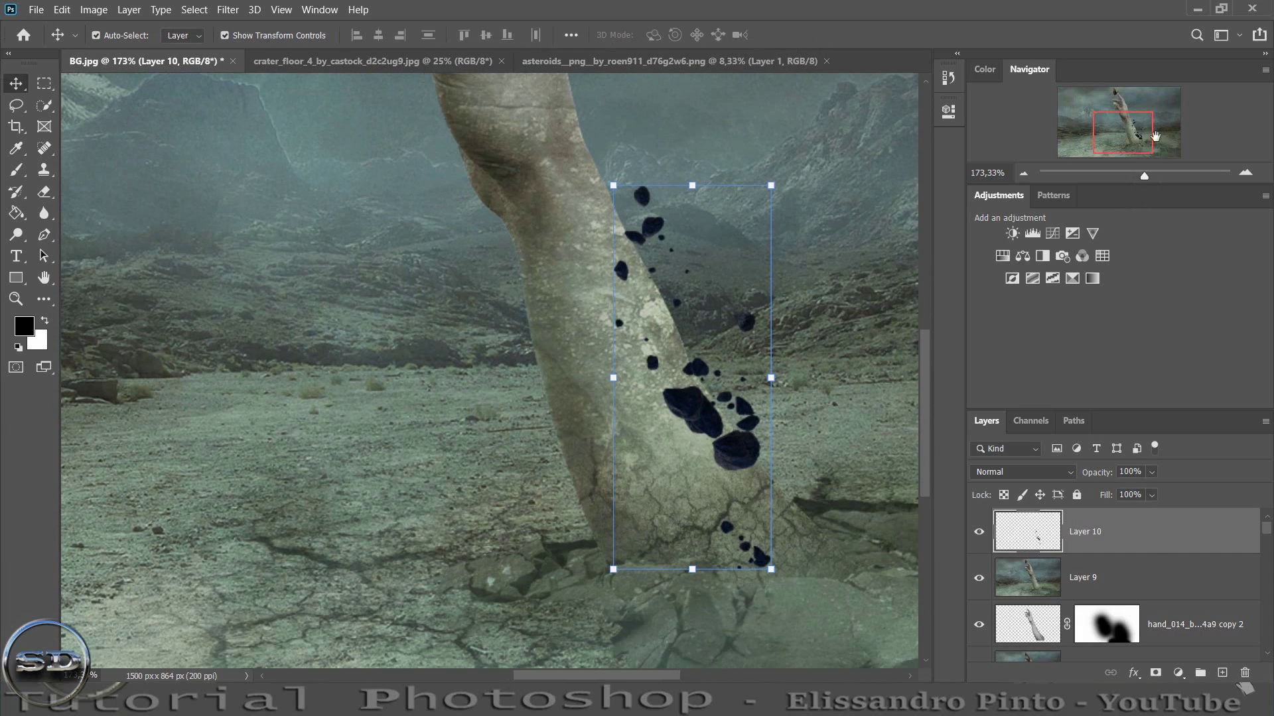
- Give Layer 10's rock trail a Bevel & Emboss layer style
double_click(1166, 542)
mouse_move(716, 84)
mouse_down()
mouse_move(412, 231)
mouse_move(432, 229)
mouse_up()
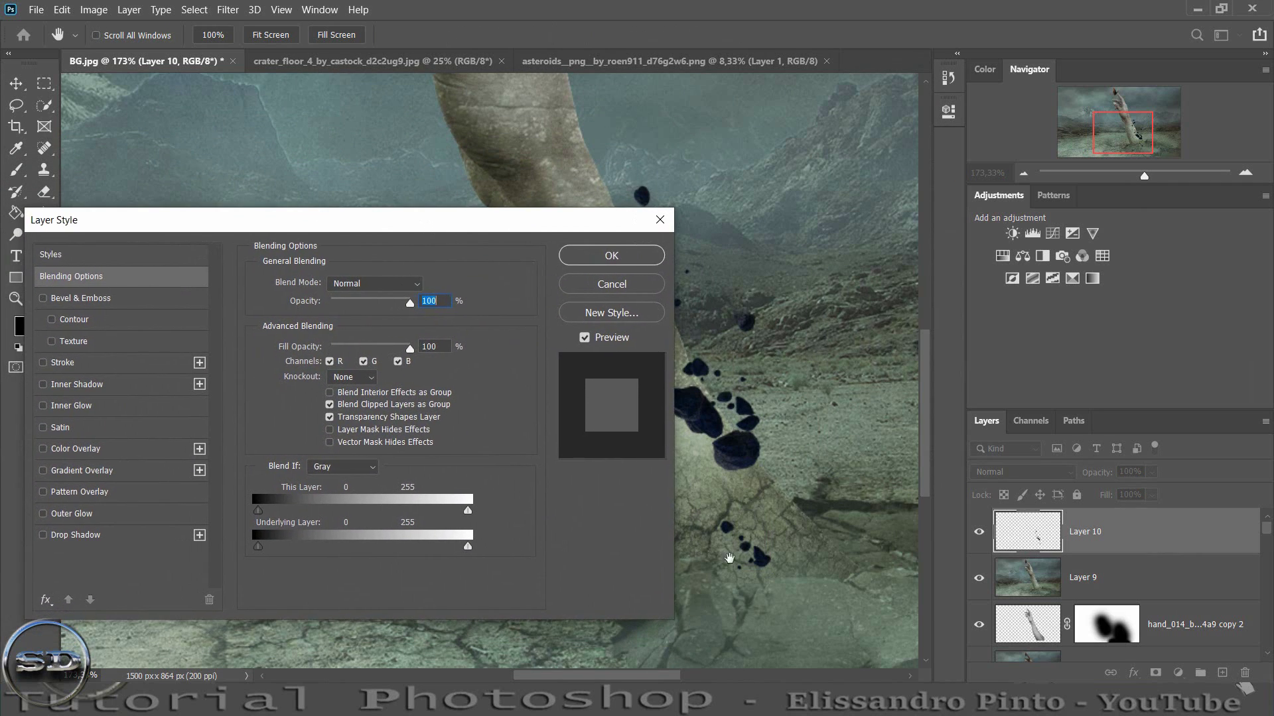
click(43, 298)
drag(229, 224, 145, 271)
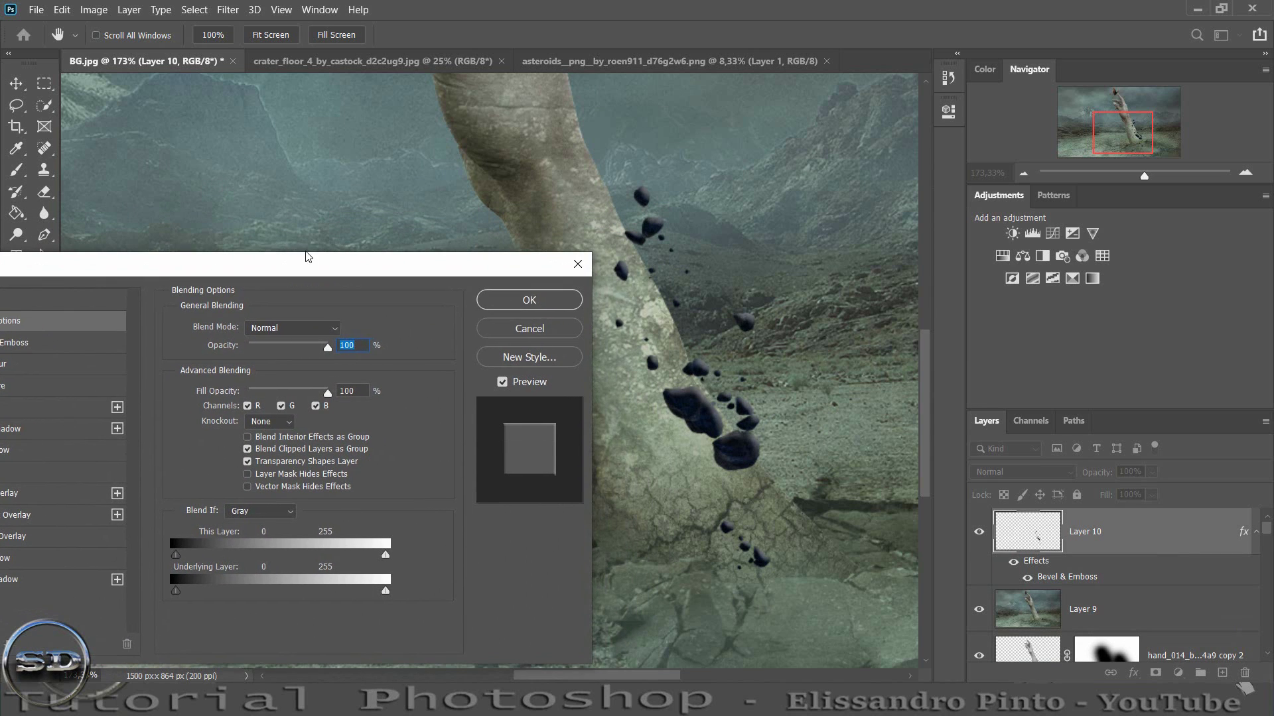
click(508, 300)
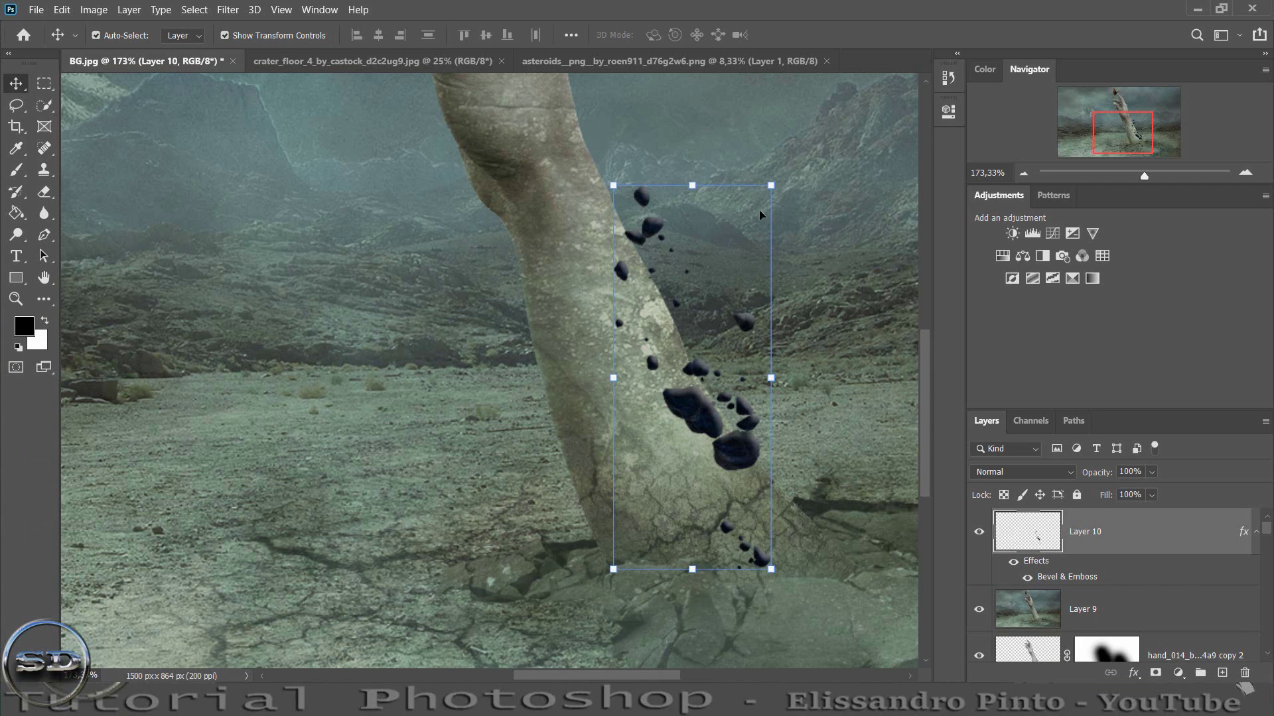
- Scale the Layer 10 rocks to about 72% and shift them right beside the arm's base
drag(770, 185, 725, 295)
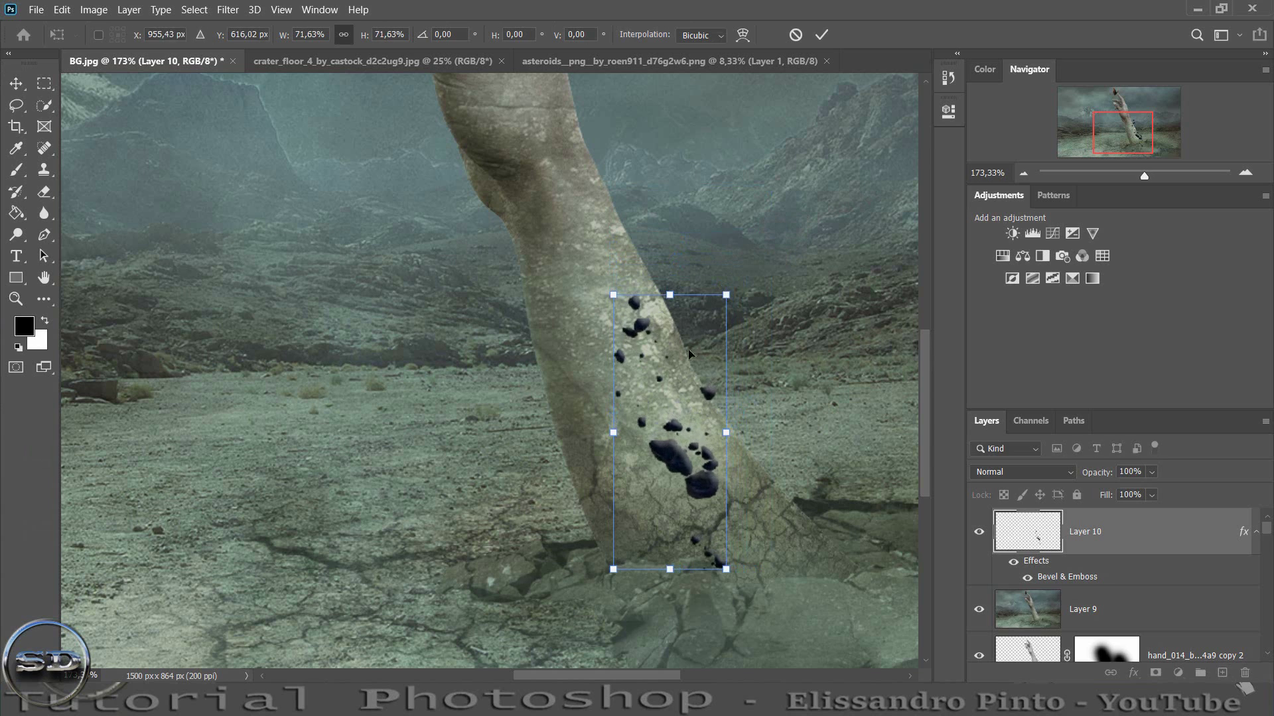
drag(674, 381, 771, 388)
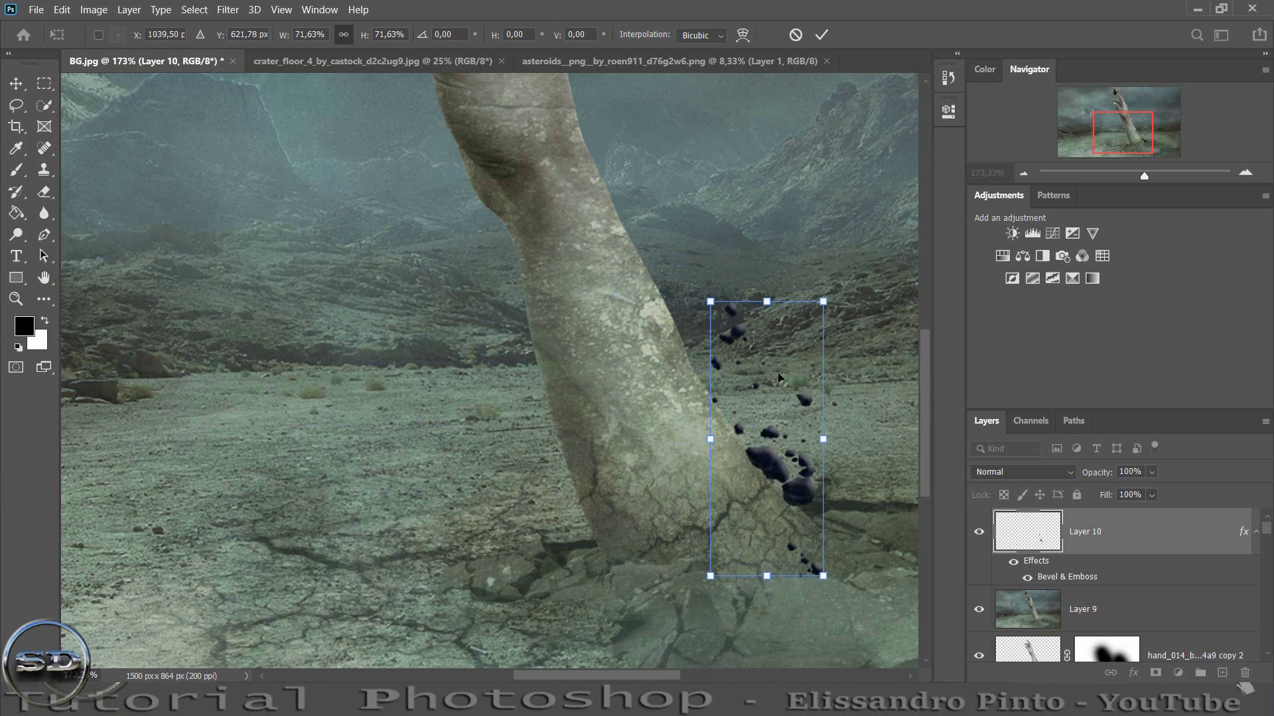
click(825, 38)
- Clip a Color Balance layer to Layer 10 with midtones Cyan/Red -17, Magenta/Green +52, adjusted Yellow/Blue
click(1022, 256)
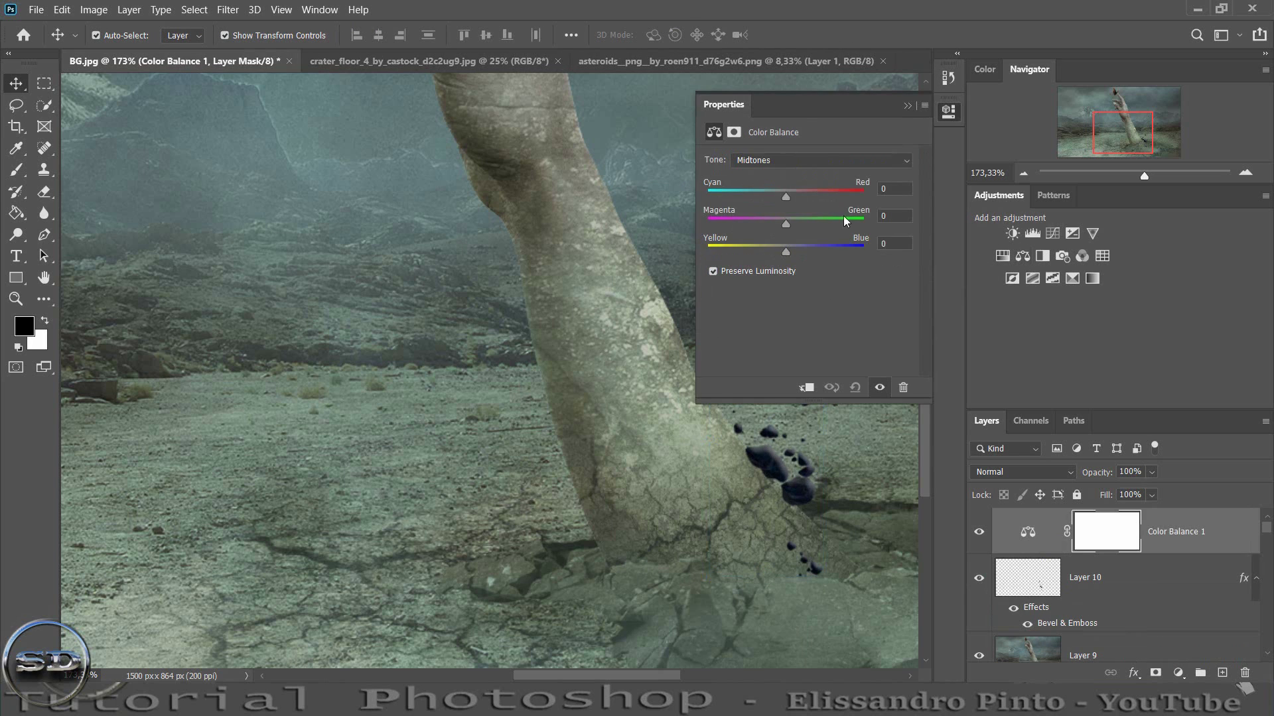
drag(805, 112, 319, 161)
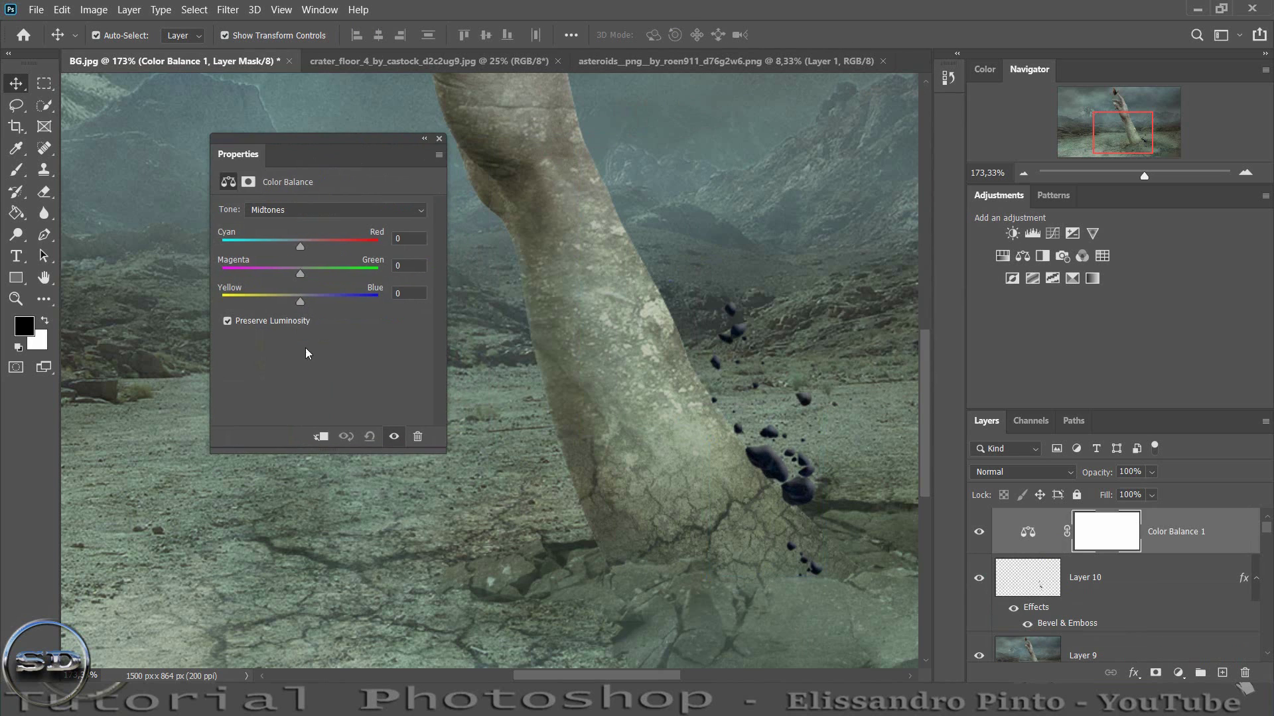
click(321, 435)
mouse_move(300, 274)
mouse_down()
mouse_move(341, 274)
mouse_move(288, 246)
mouse_up()
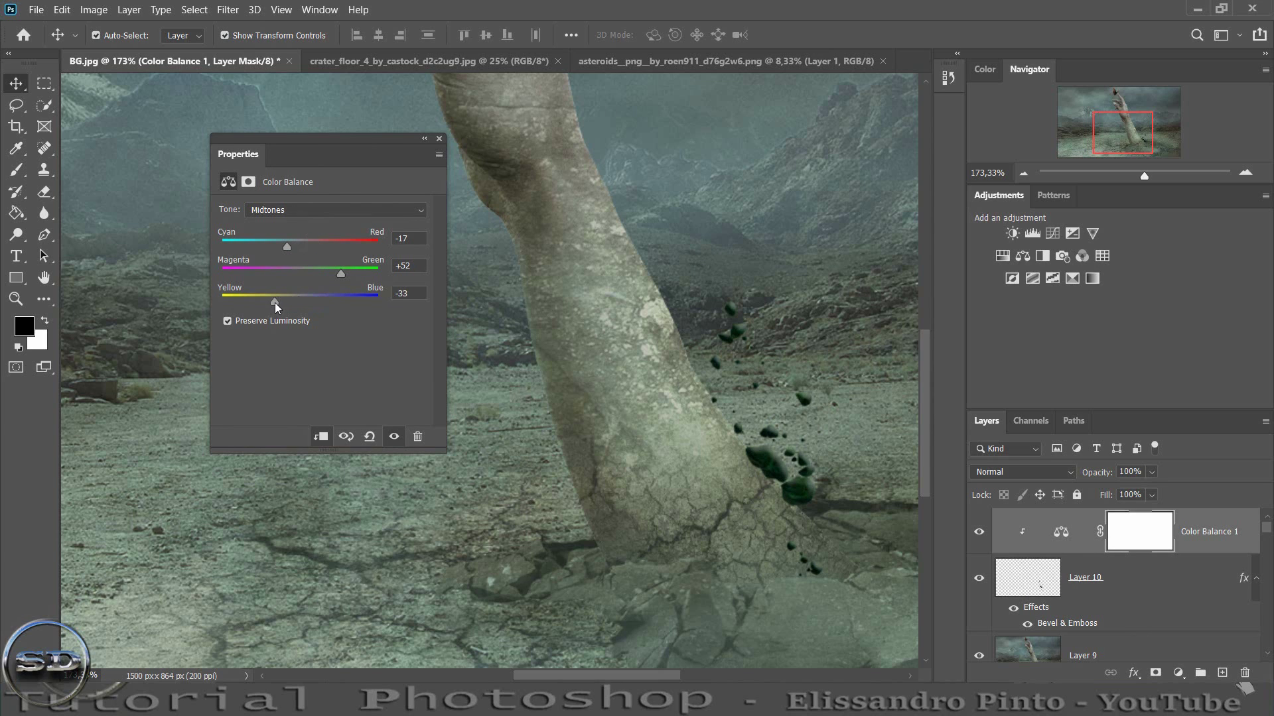
drag(274, 303, 293, 305)
click(439, 140)
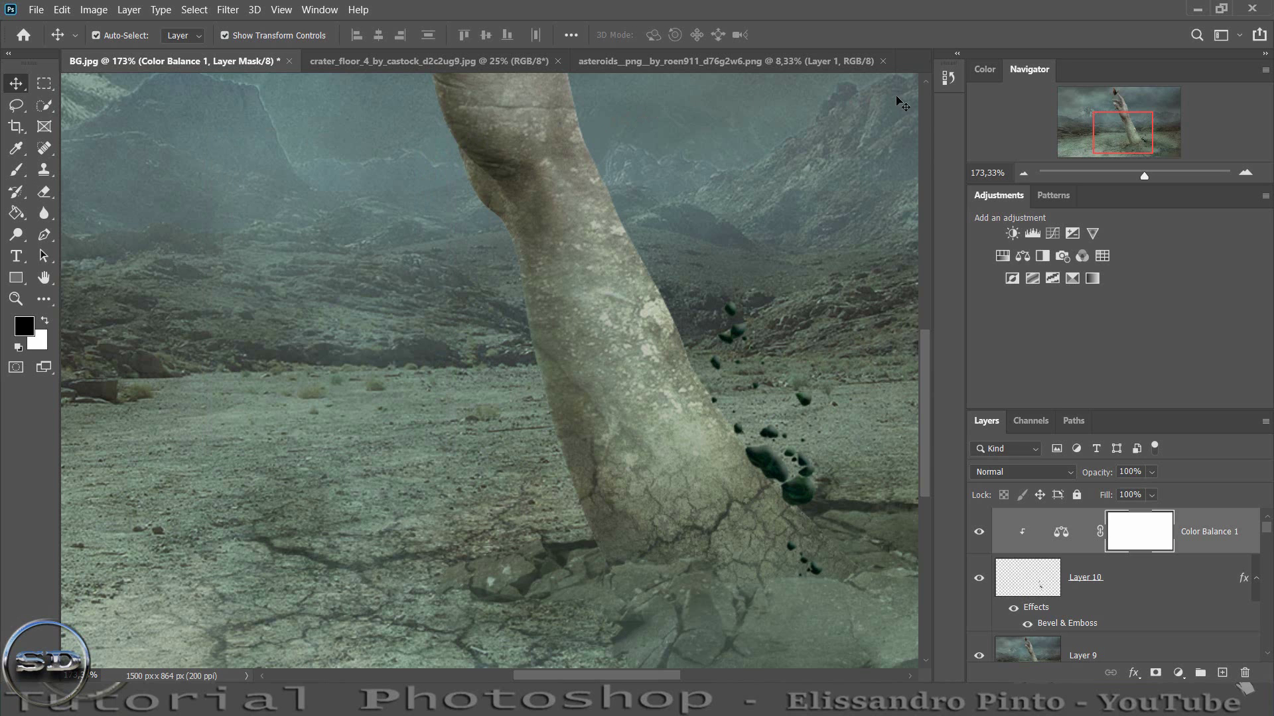
drag(1144, 176, 1135, 176)
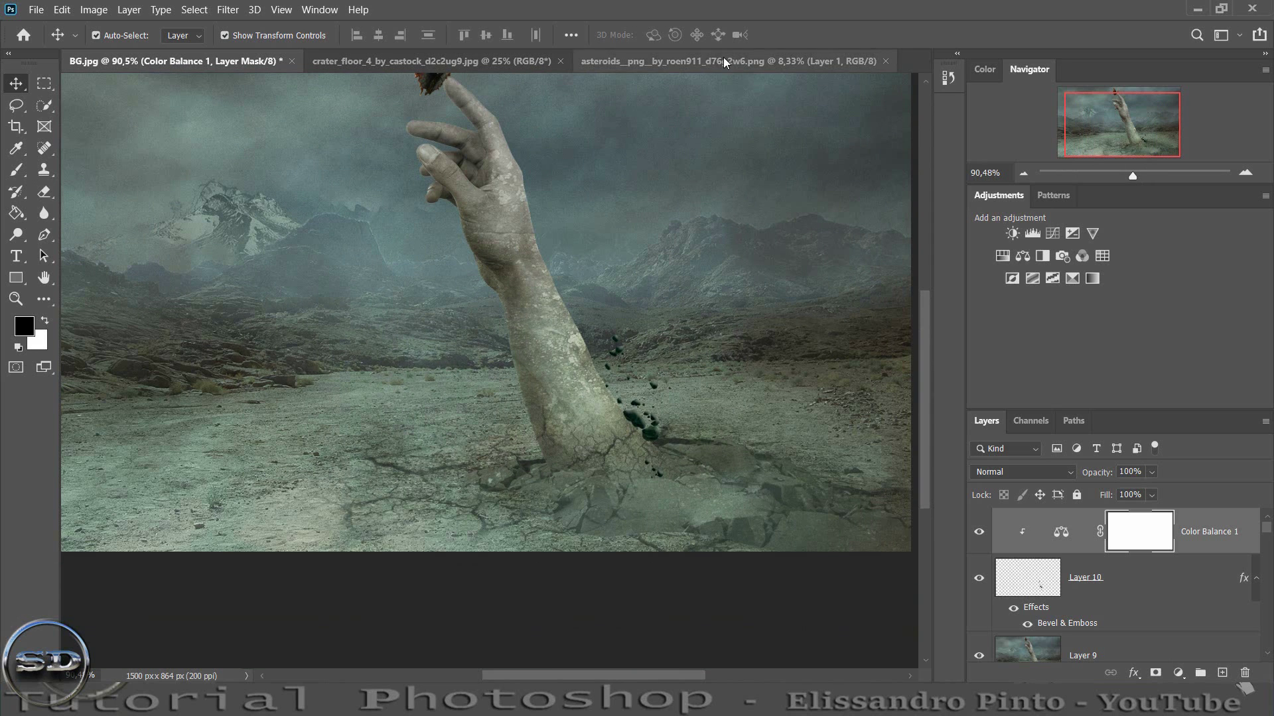
- Lasso a second group of small rocks in the asteroids image and drag it into BG.jpg
click(705, 64)
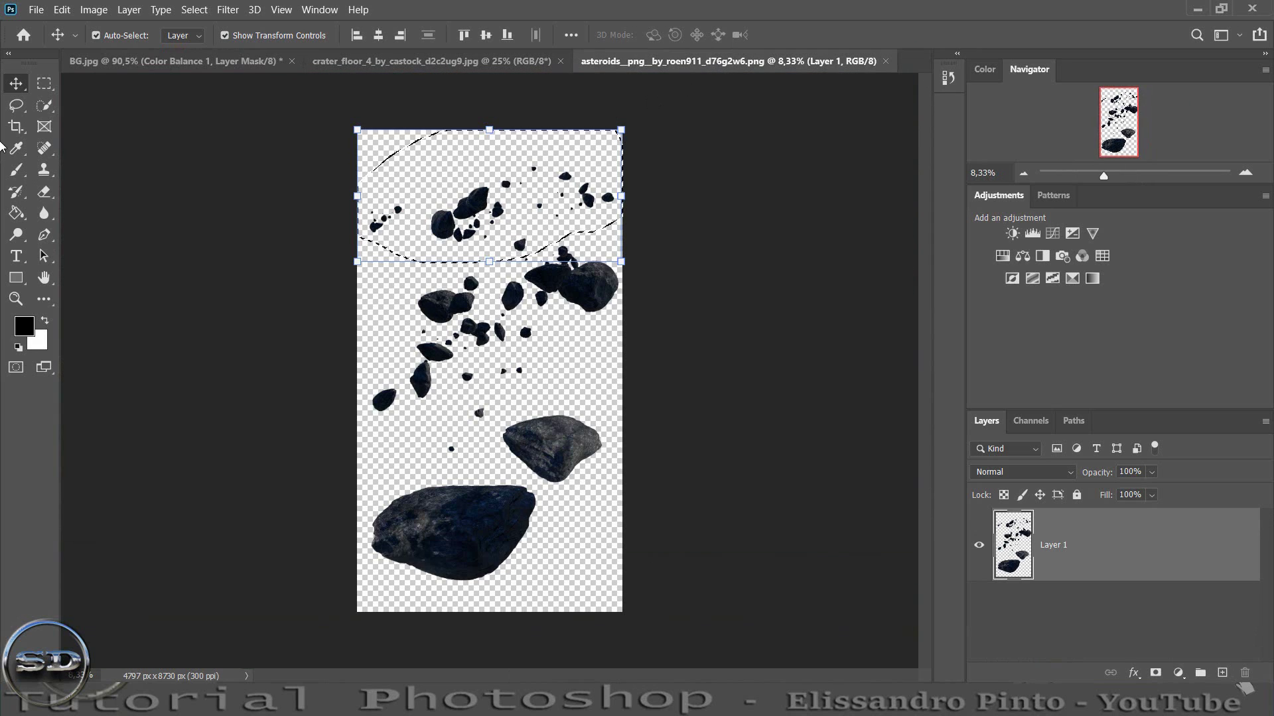
click(16, 105)
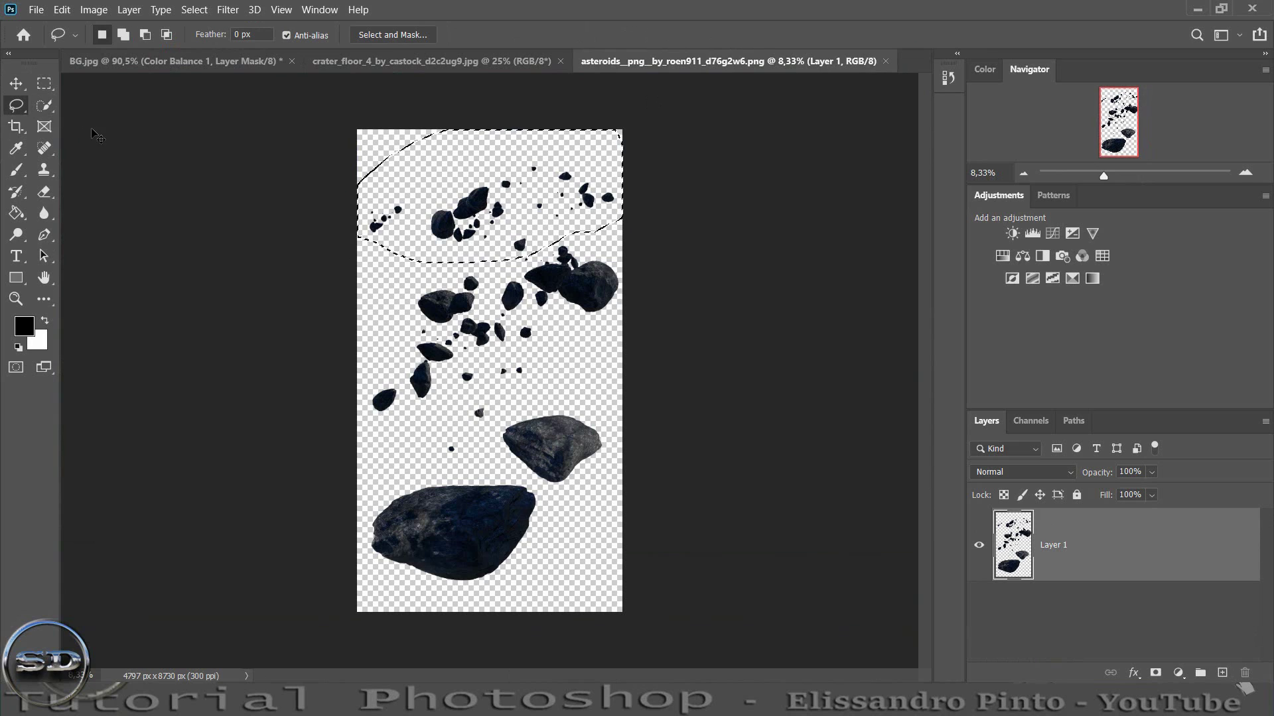
key(ctrl+d)
mouse_move(537, 319)
mouse_down()
mouse_move(447, 375)
mouse_move(499, 430)
mouse_move(538, 320)
mouse_up()
click(16, 83)
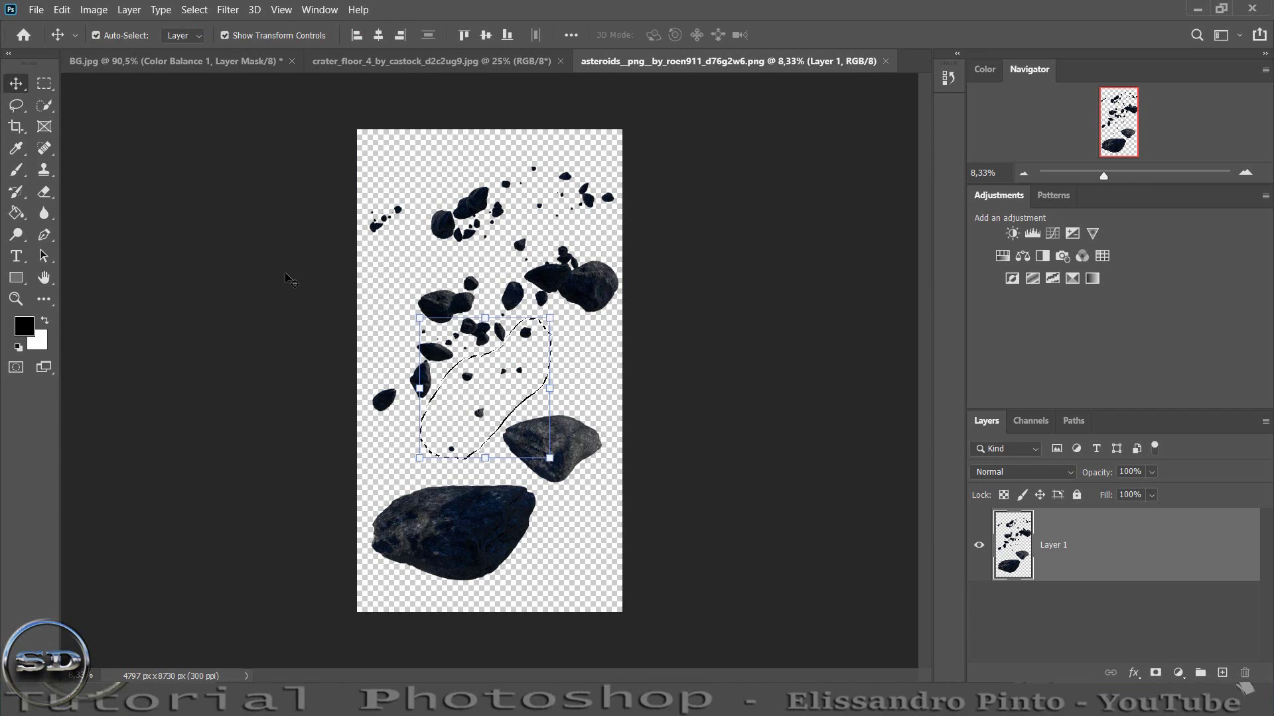
mouse_move(491, 385)
mouse_down()
mouse_move(234, 69)
mouse_move(550, 399)
mouse_up()
click(709, 338)
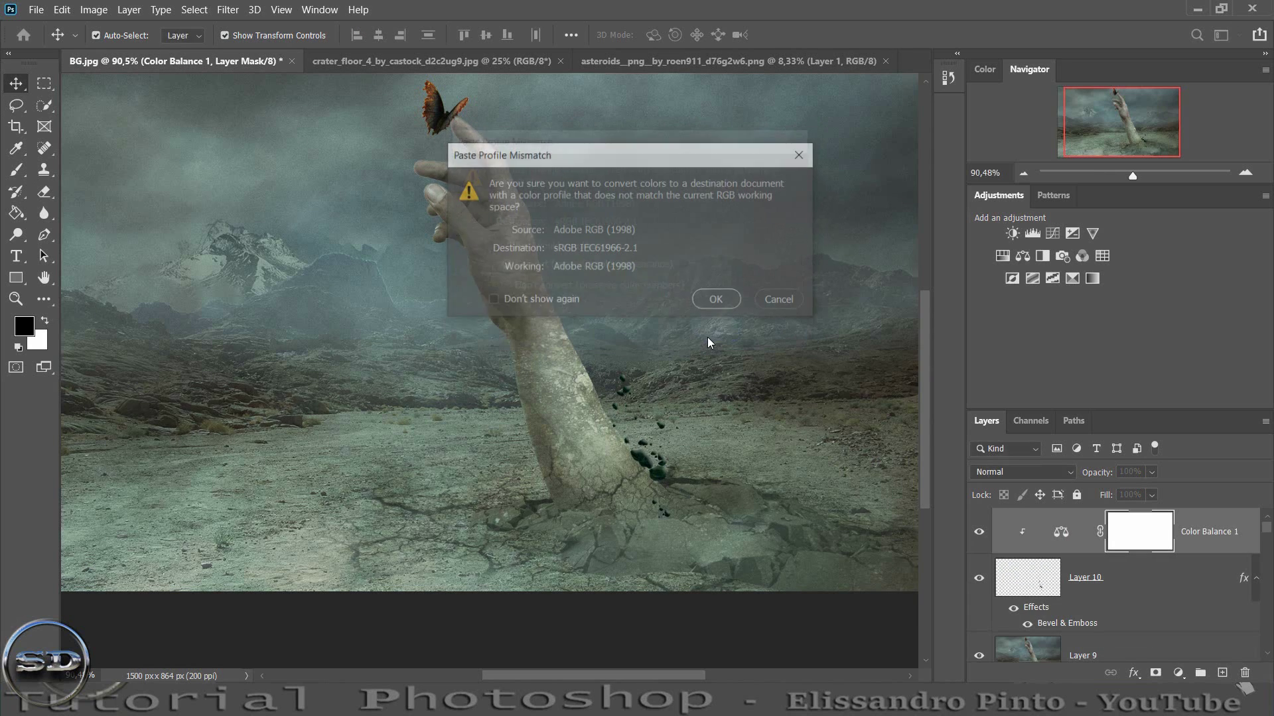
- Place the second rock group as Layer 11, shrunk to about 11% and rotated down the arm
click(720, 297)
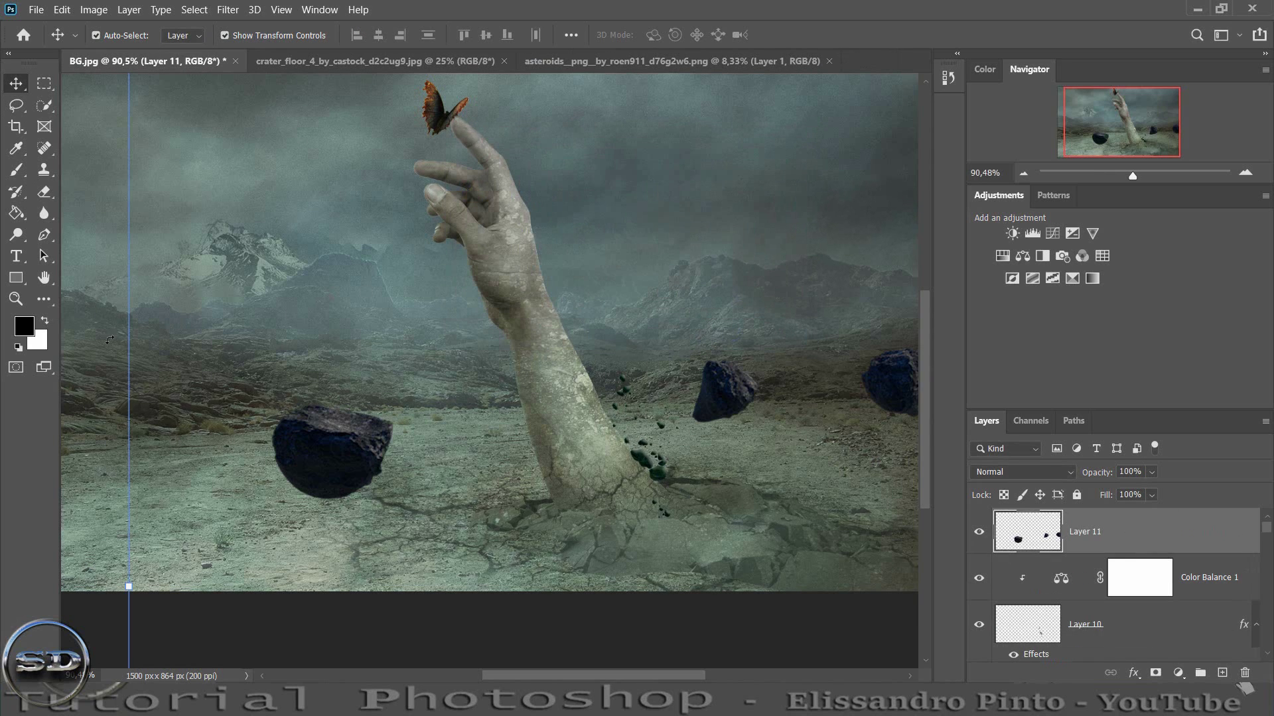
mouse_move(123, 343)
mouse_down()
mouse_move(277, 294)
mouse_move(254, 269)
mouse_up()
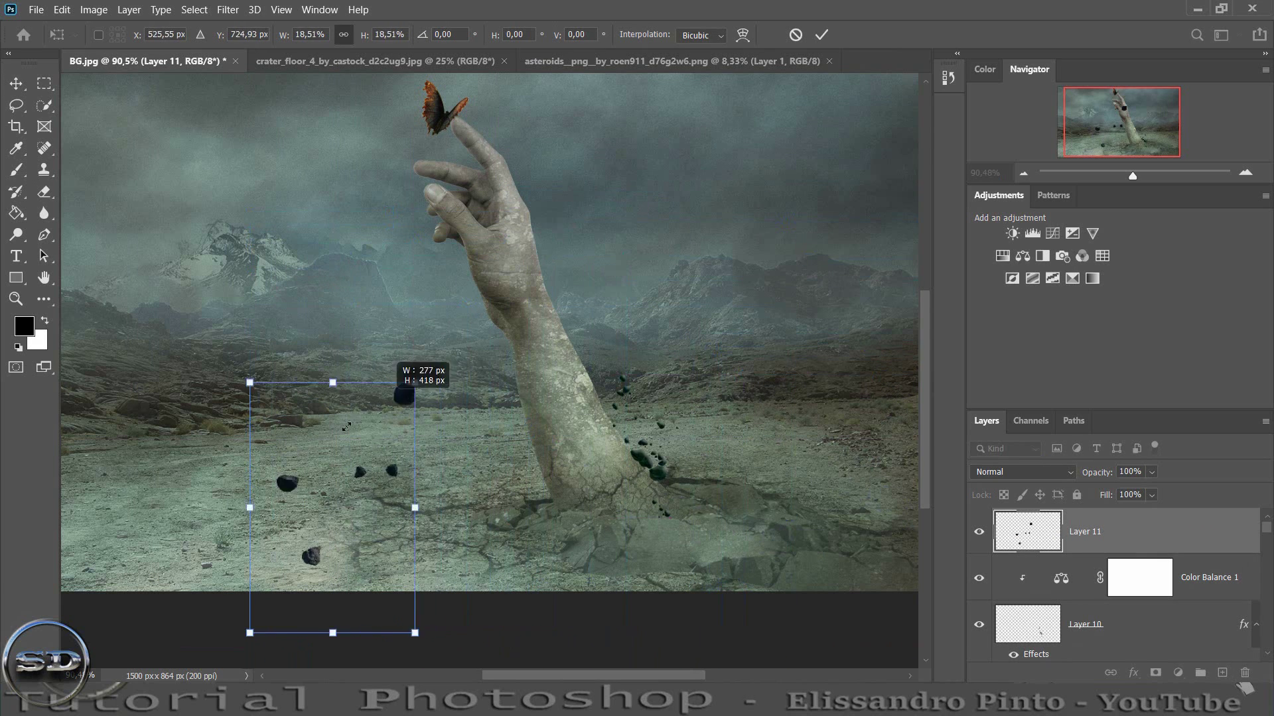
mouse_move(524, 211)
mouse_down()
mouse_move(347, 478)
mouse_move(256, 482)
mouse_up()
drag(283, 534, 554, 404)
drag(602, 330, 545, 521)
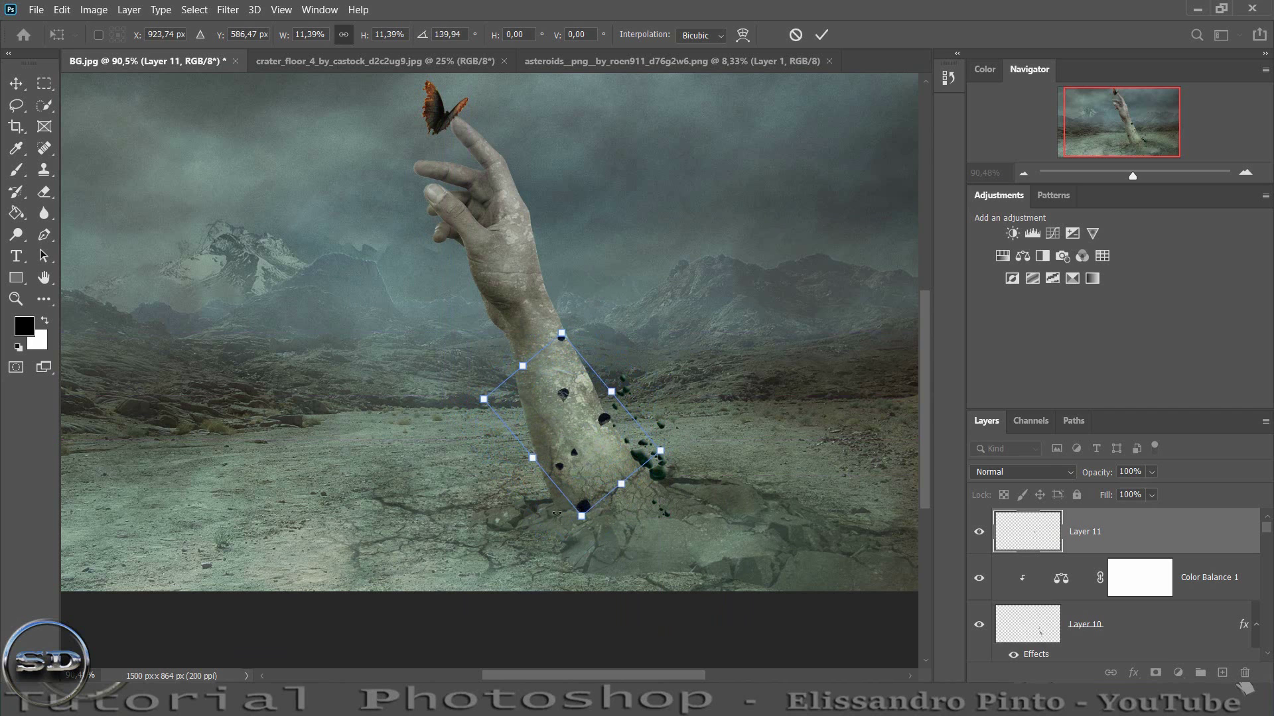
drag(597, 433, 592, 428)
click(823, 35)
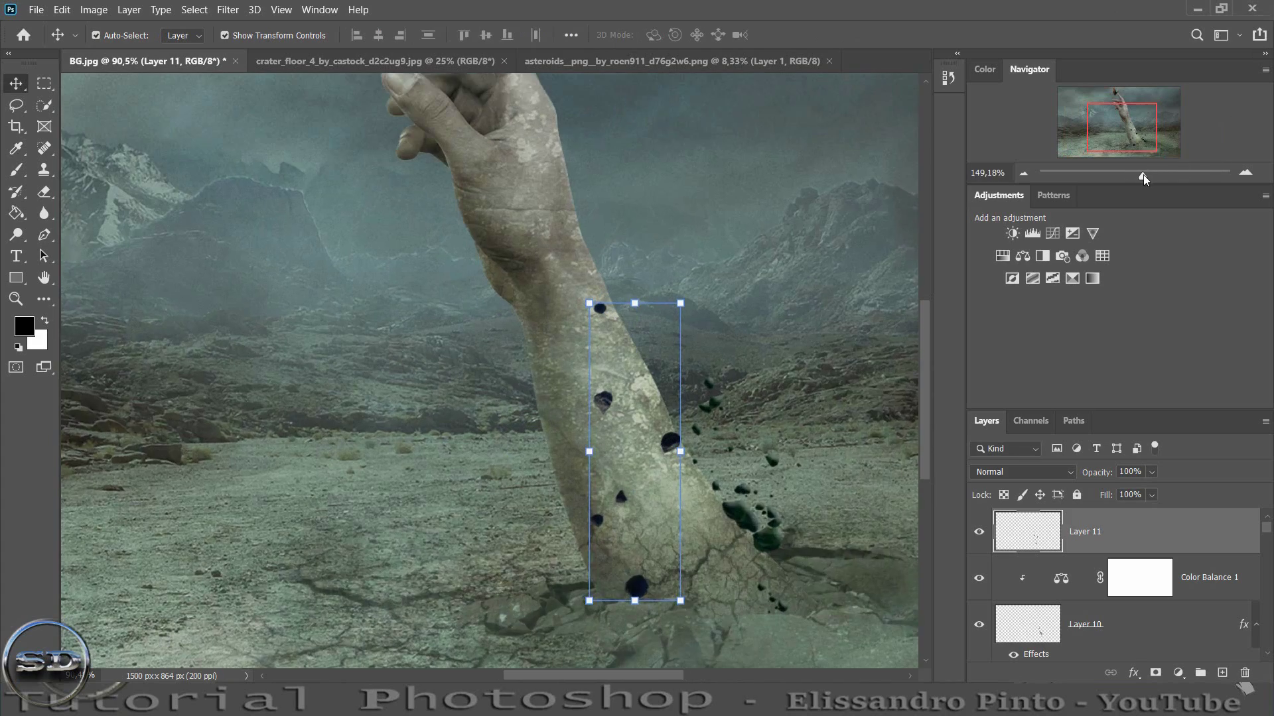
drag(1151, 173, 1137, 139)
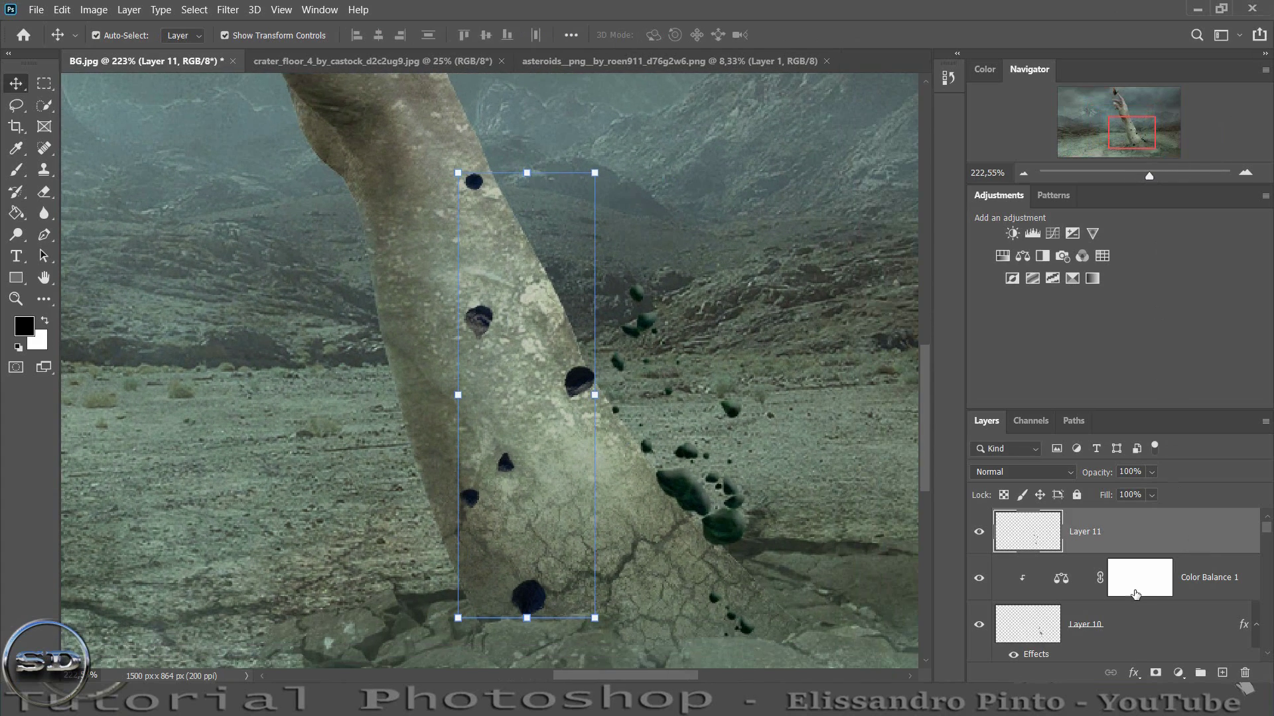
scroll(1136, 595, down, 1)
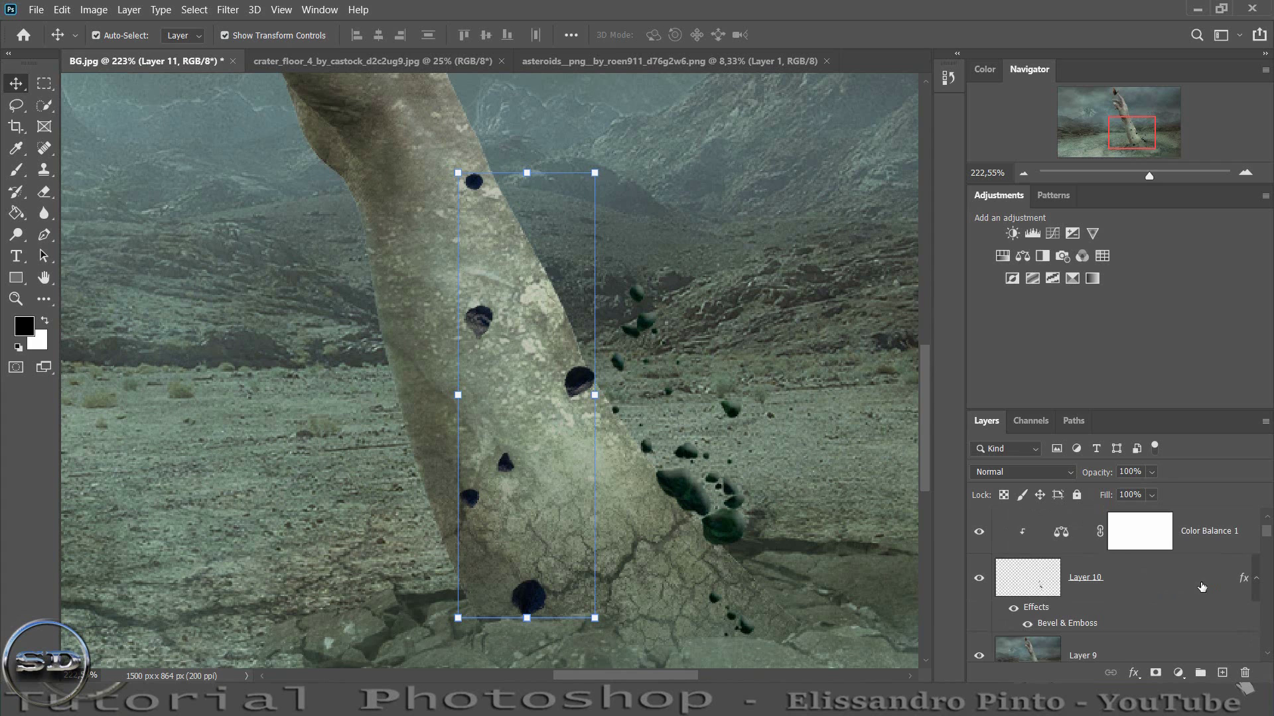
- Copy the Bevel & Emboss layer style from Layer 10
click(1235, 580)
right_click(1238, 581)
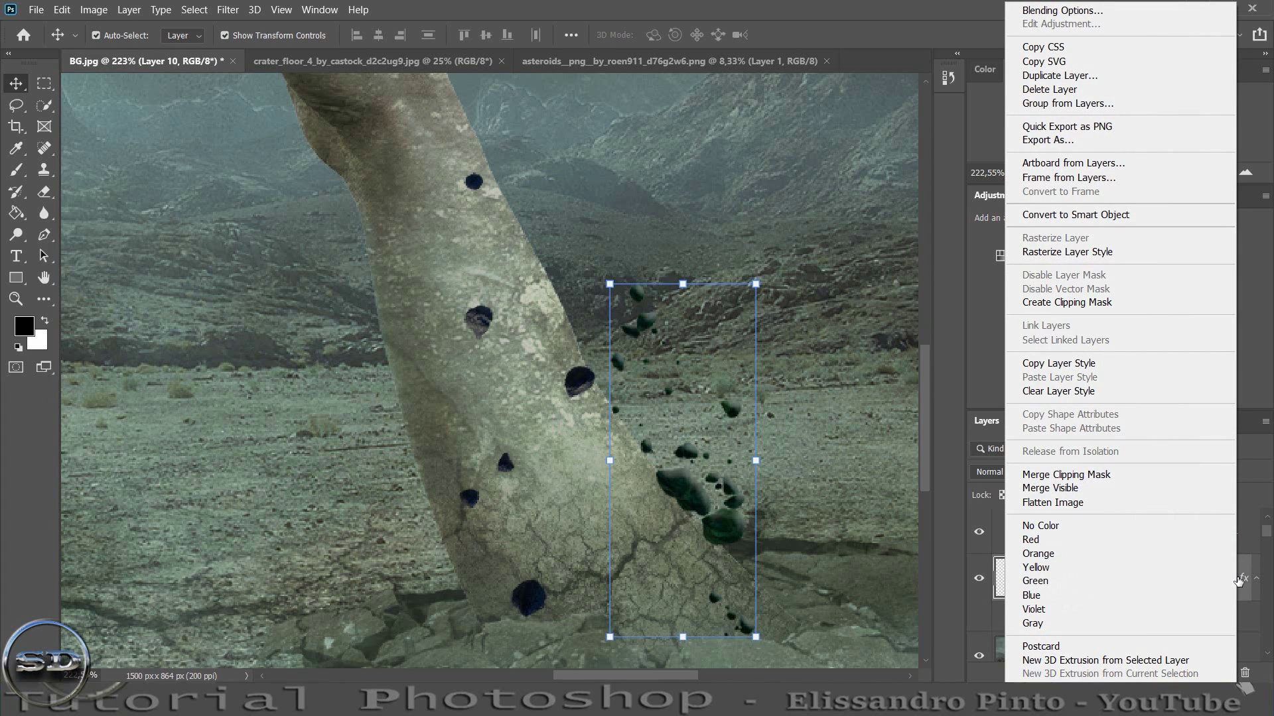
click(1062, 363)
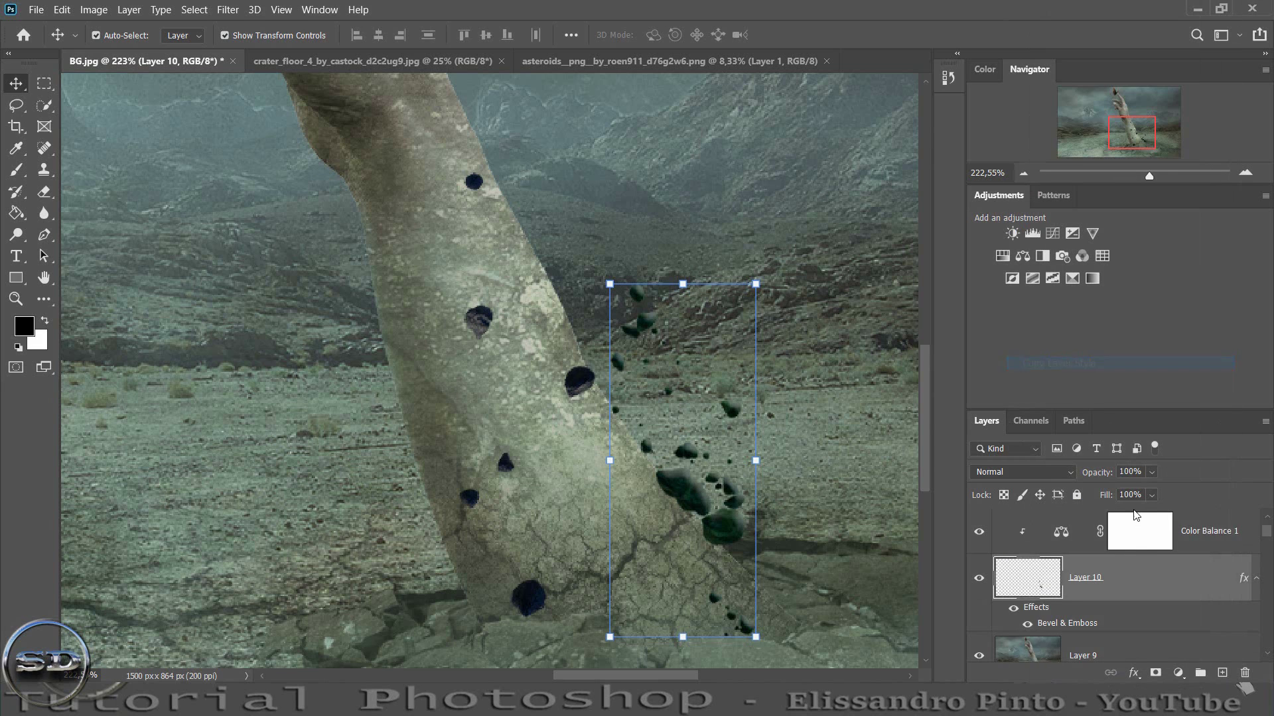
scroll(1135, 558, up, 1)
- Paste the bevel style onto Layer 11 and add a Color Balance adjustment above it
click(1051, 532)
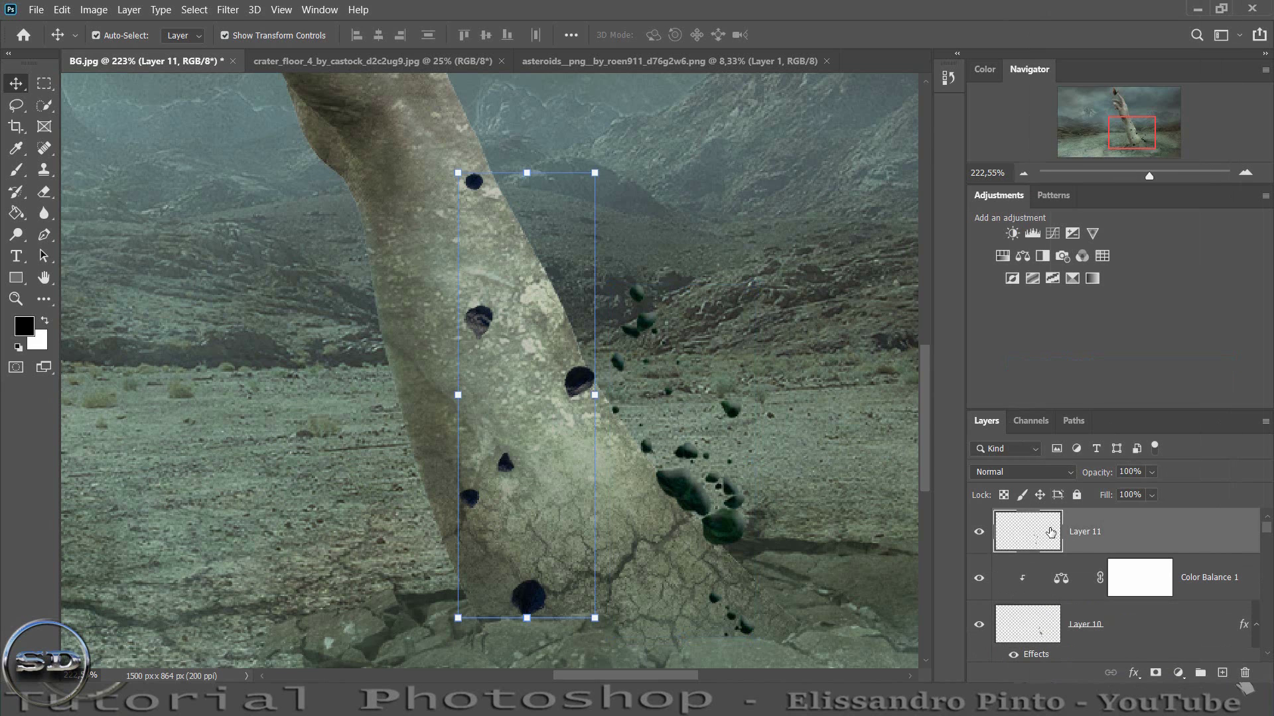
right_click(1051, 532)
click(1078, 546)
right_click(1079, 544)
click(899, 378)
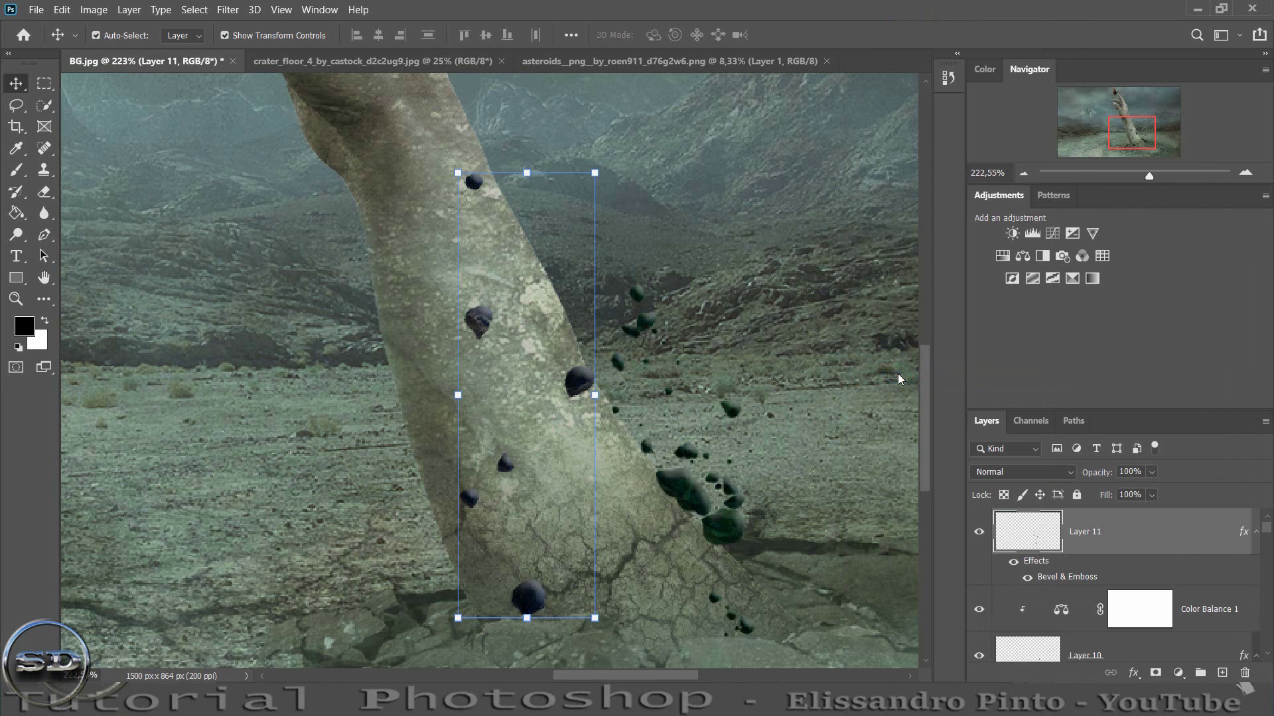
click(1022, 256)
- Clip Color Balance 2 to Layer 11 with Cyan/Red -27, Magenta/Green +37, Yellow/Blue -26
click(321, 436)
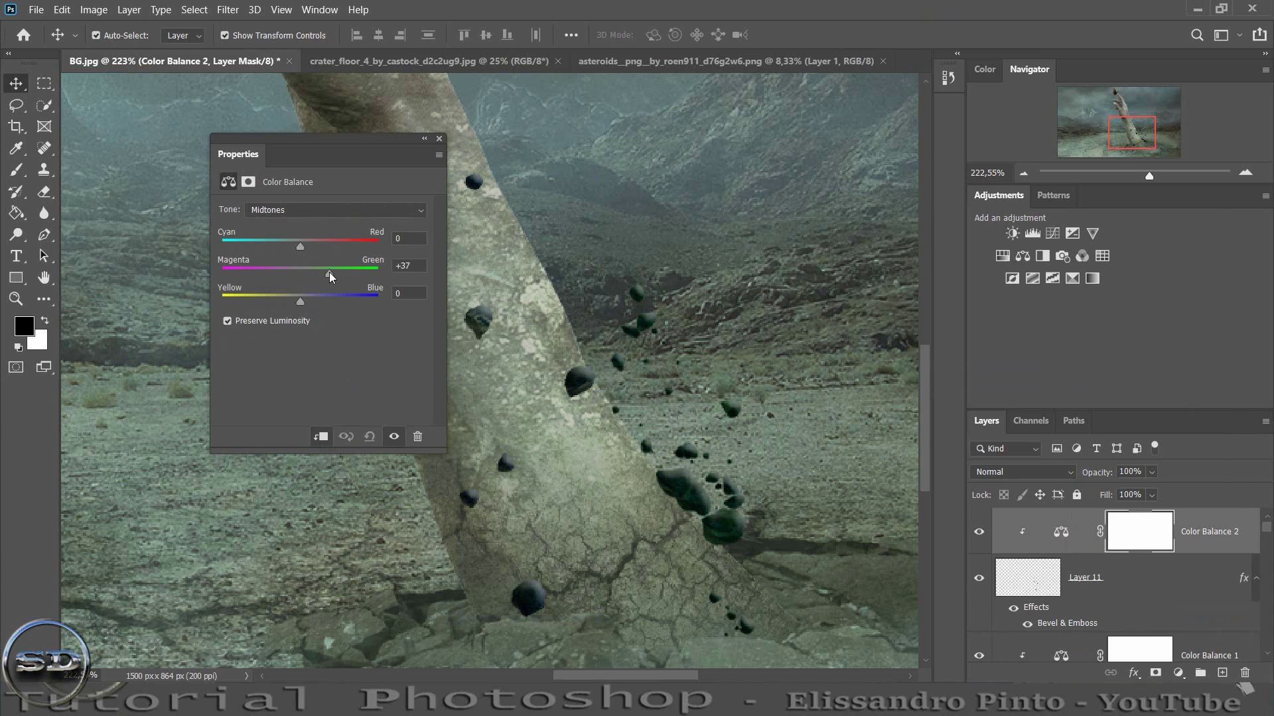
drag(300, 248, 280, 246)
drag(299, 304, 281, 303)
click(437, 139)
mouse_move(1149, 175)
mouse_down()
mouse_move(1133, 174)
mouse_move(1144, 174)
mouse_up()
drag(1134, 117, 1142, 127)
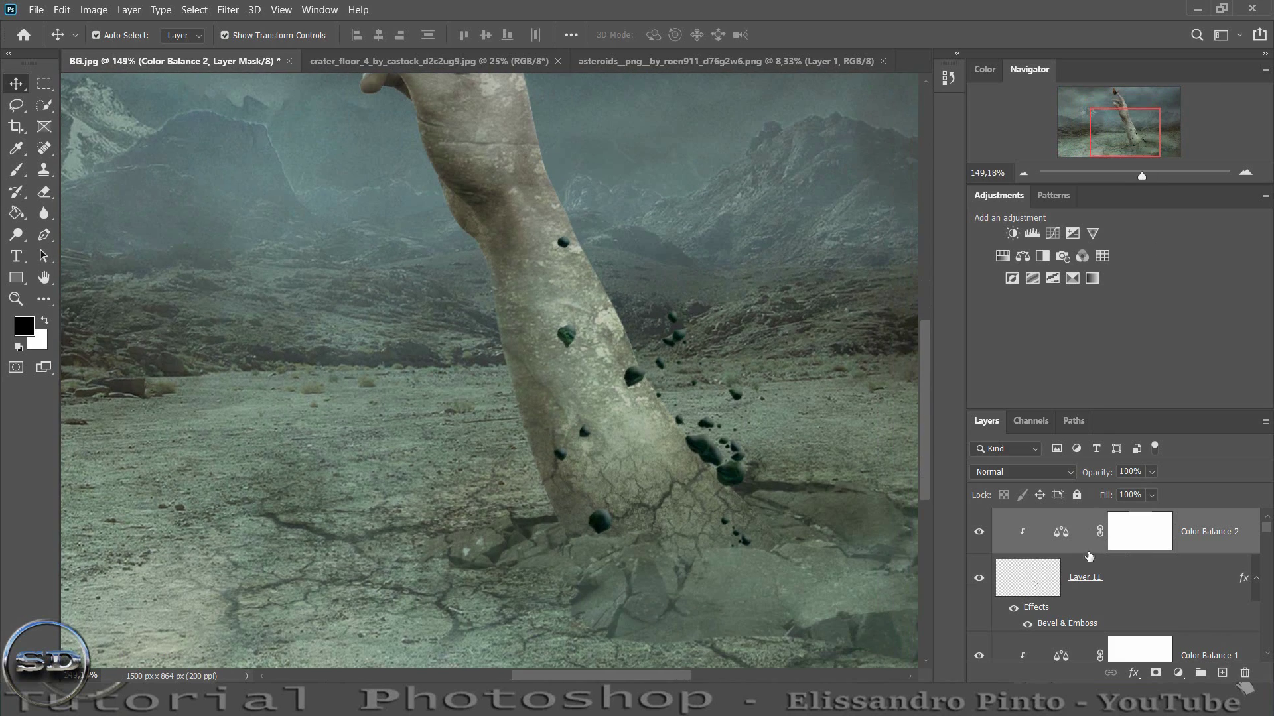
scroll(1086, 572, down, 3)
scroll(1085, 572, down, 2)
scroll(1085, 572, up, 2)
- Darken only the stone arm with a hand-masked Brightness/Contrast layer: brightness -62, contrast 7
scroll(1078, 576, down, 2)
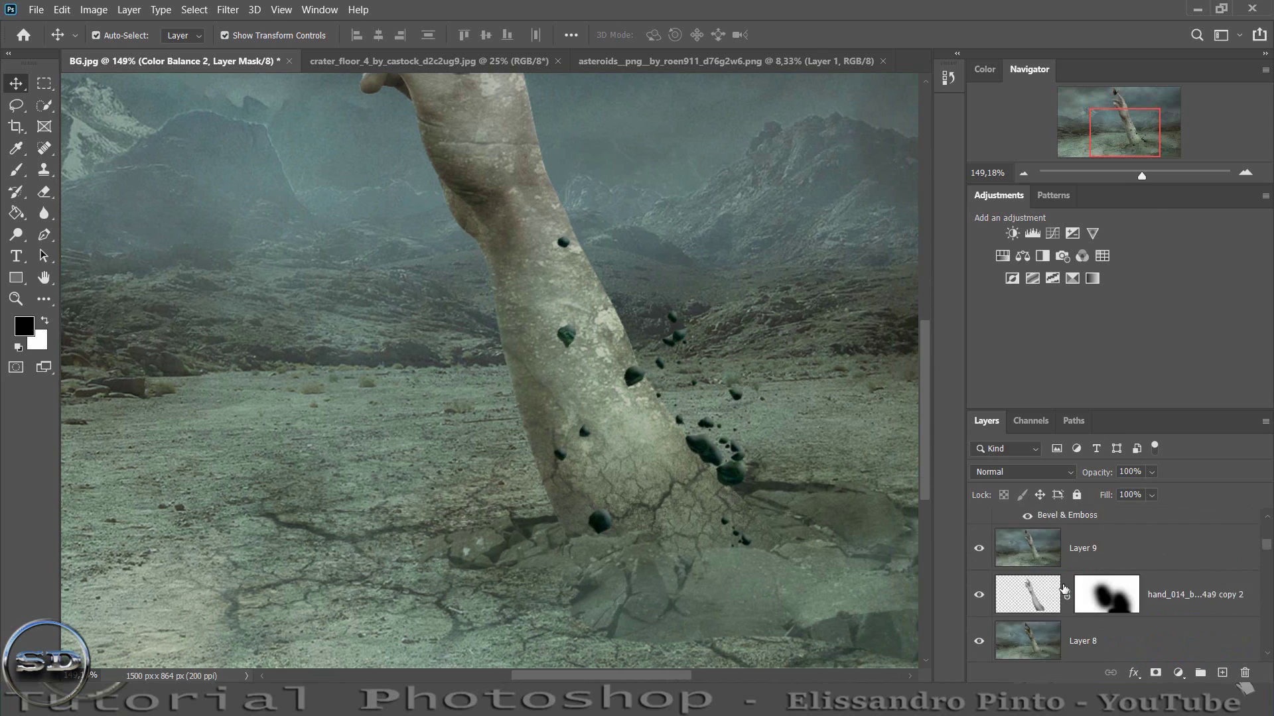
scroll(1075, 577, up, 2)
ctrl+click(1030, 638)
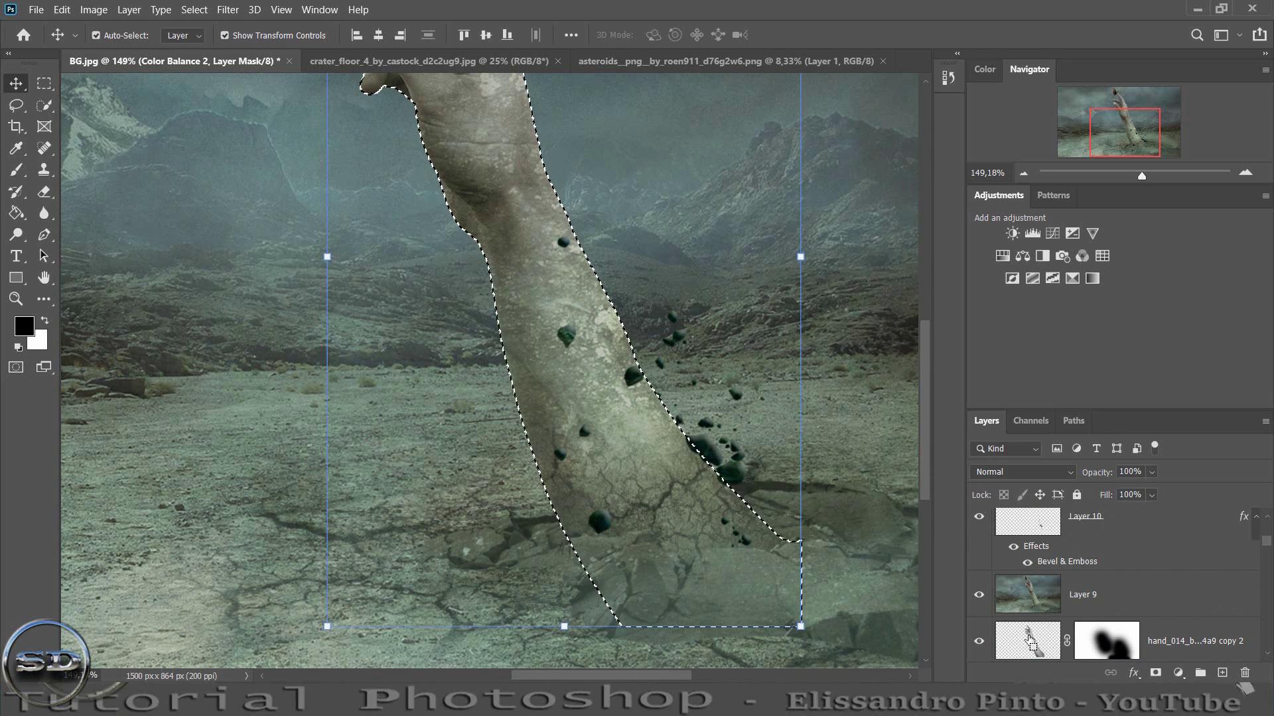
scroll(1029, 639, up, 2)
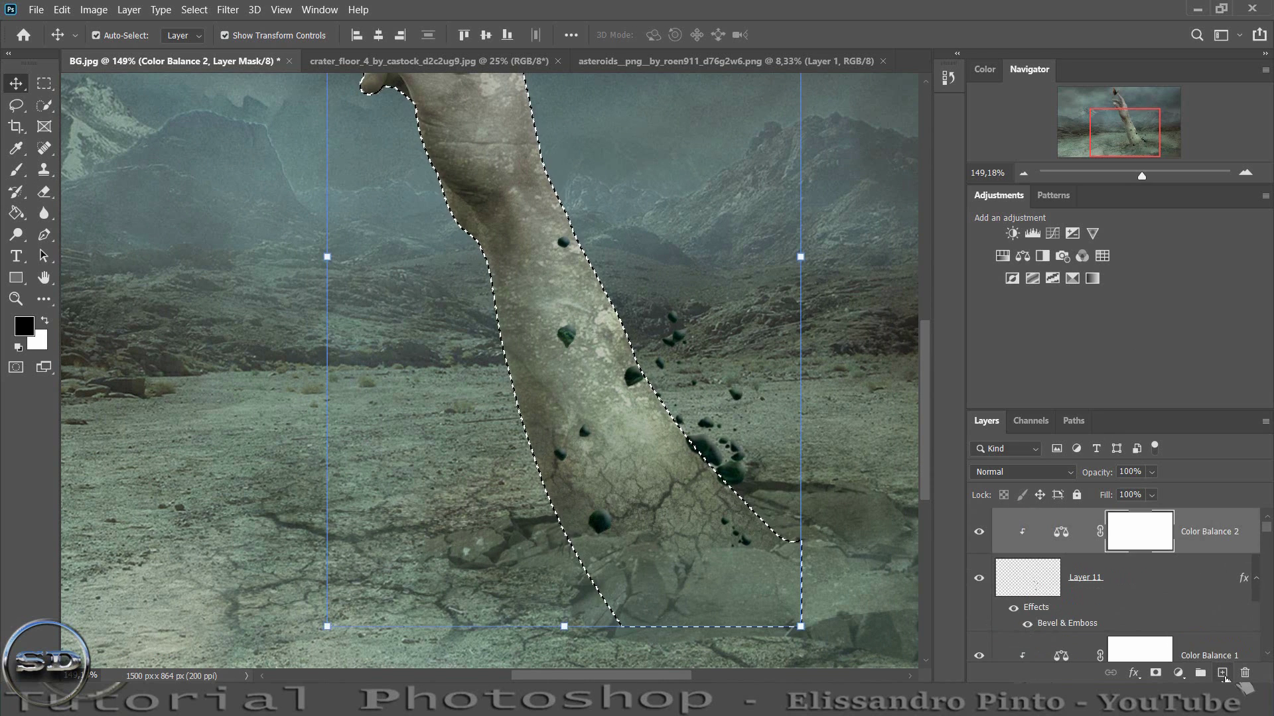
click(1222, 673)
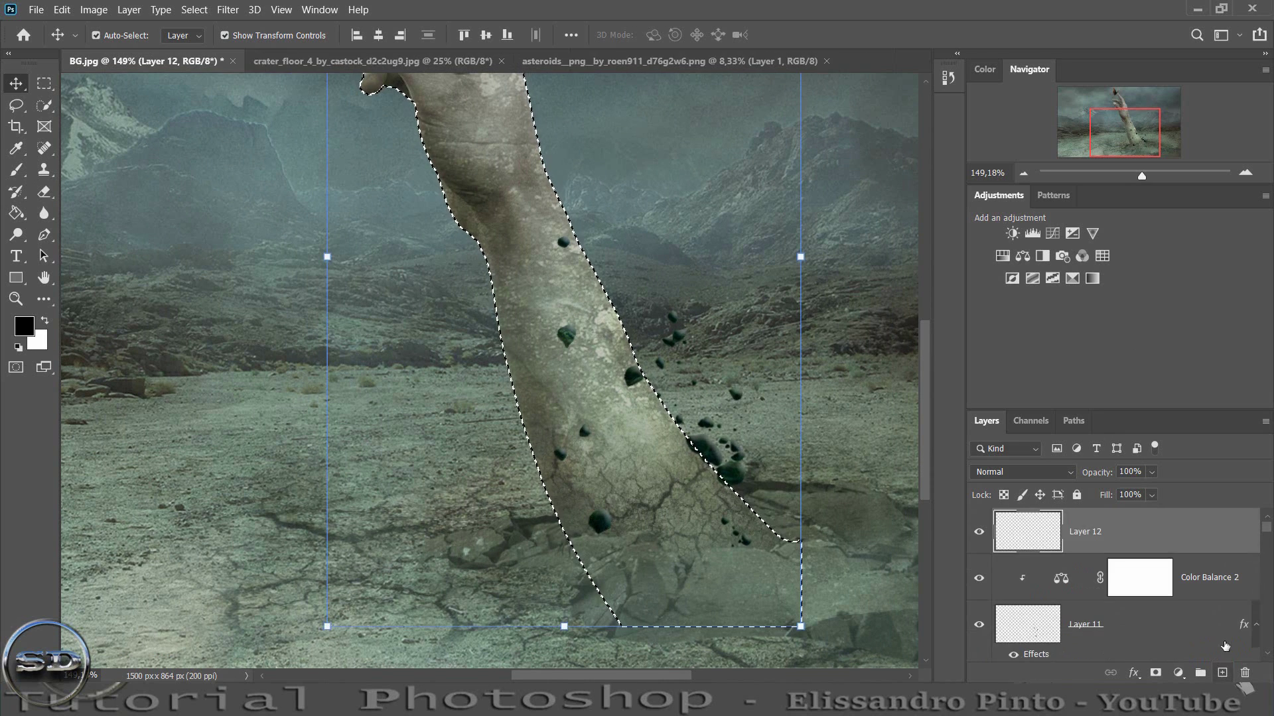
click(1011, 233)
mouse_move(322, 256)
mouse_down()
mouse_move(280, 257)
mouse_move(328, 288)
mouse_up()
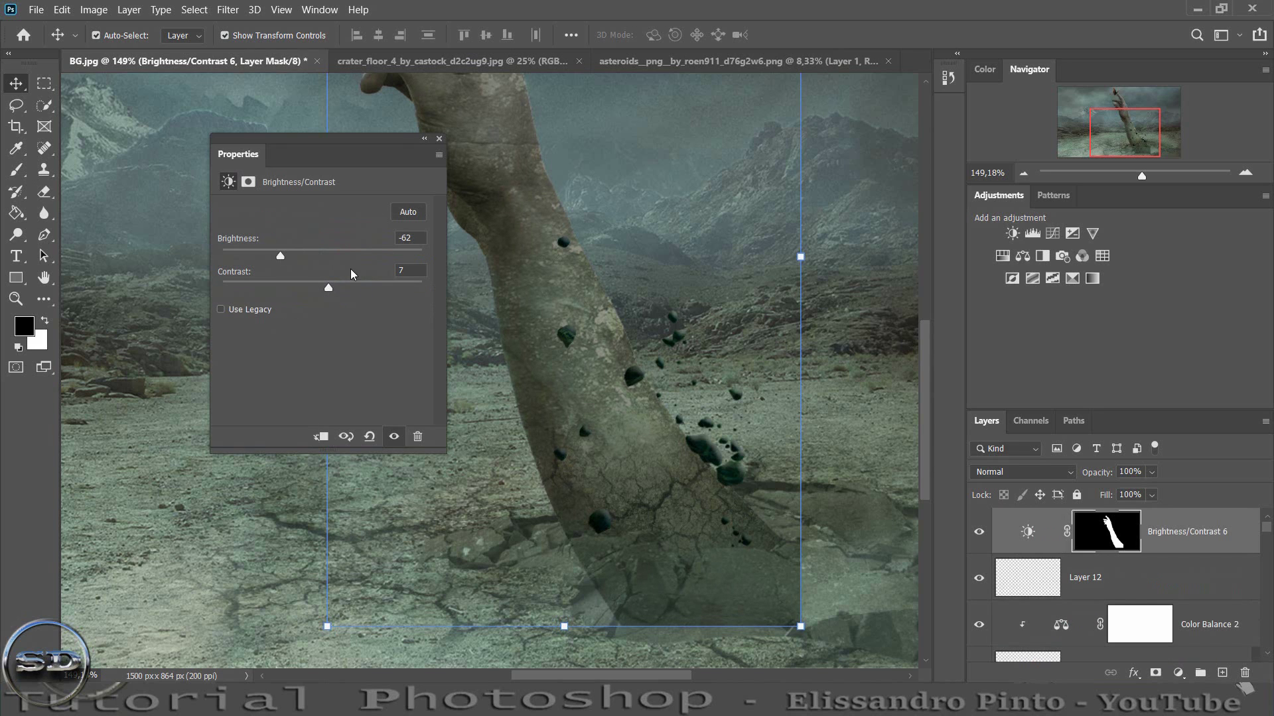
click(438, 139)
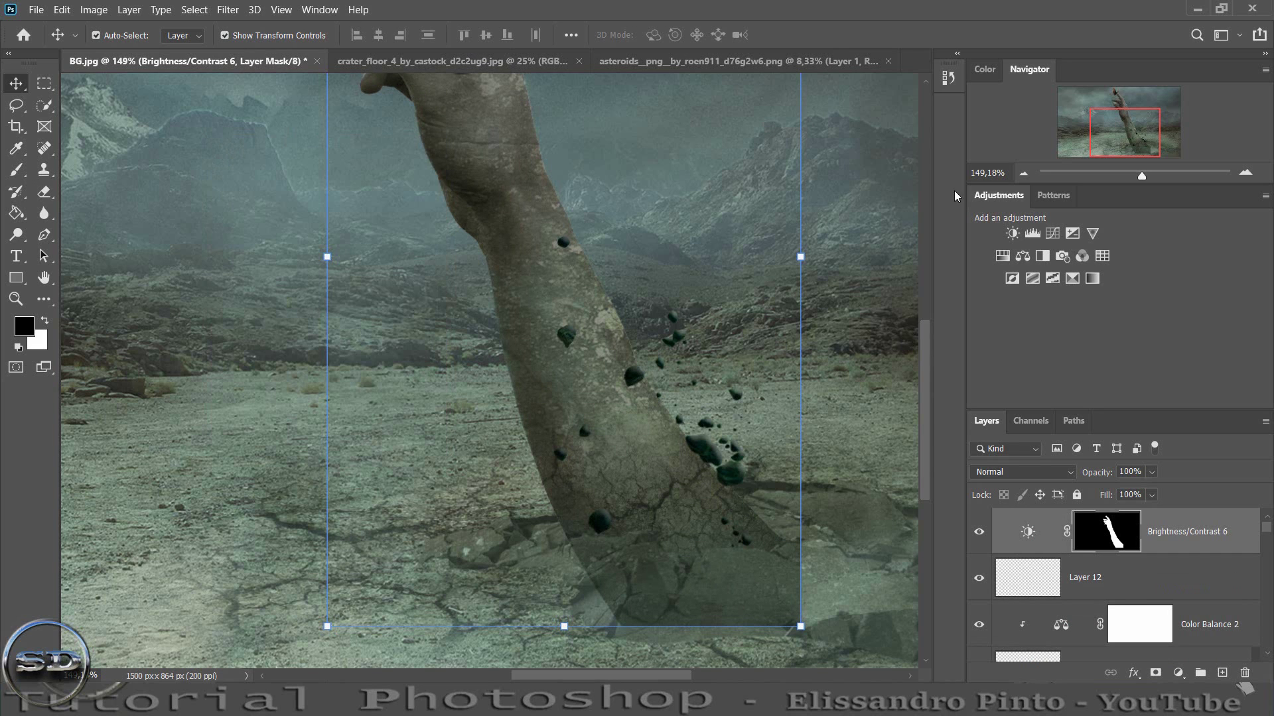
click(16, 170)
drag(1139, 175, 1132, 175)
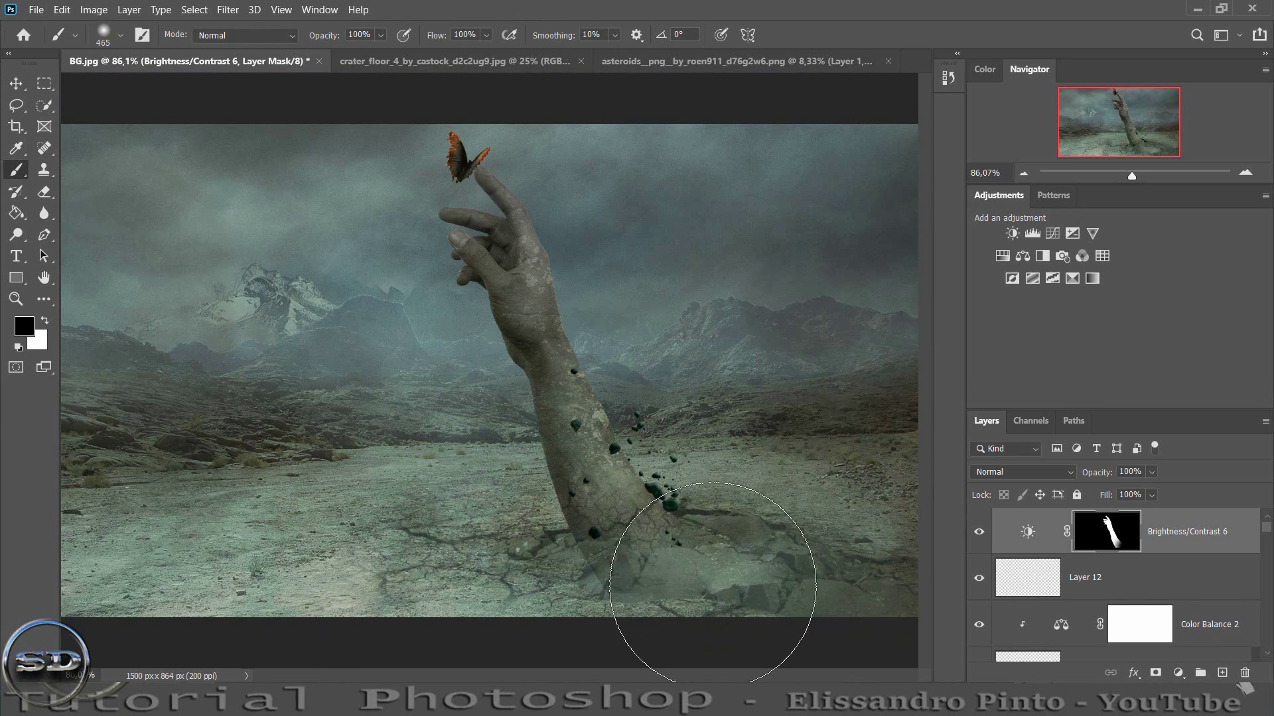
- Shrink the brush to about 244 px and compare the arm with and without darkening
alt+right_click(709, 509)
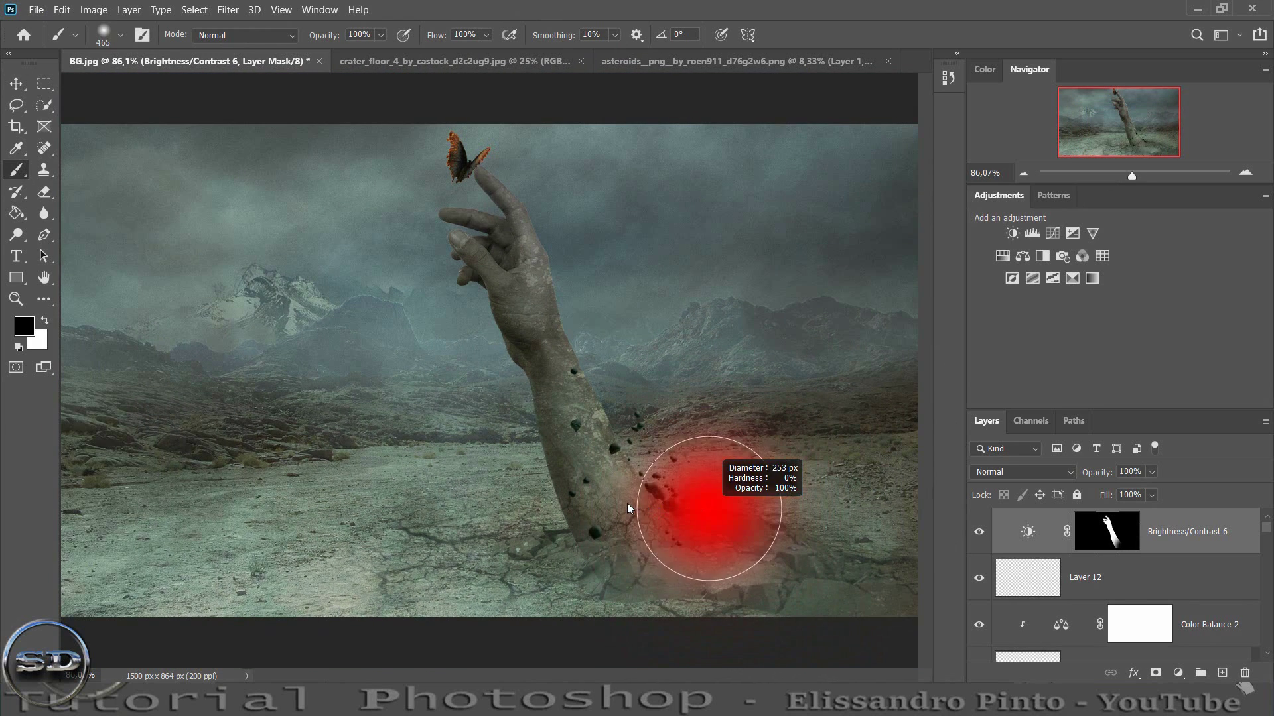
drag(690, 515, 664, 504)
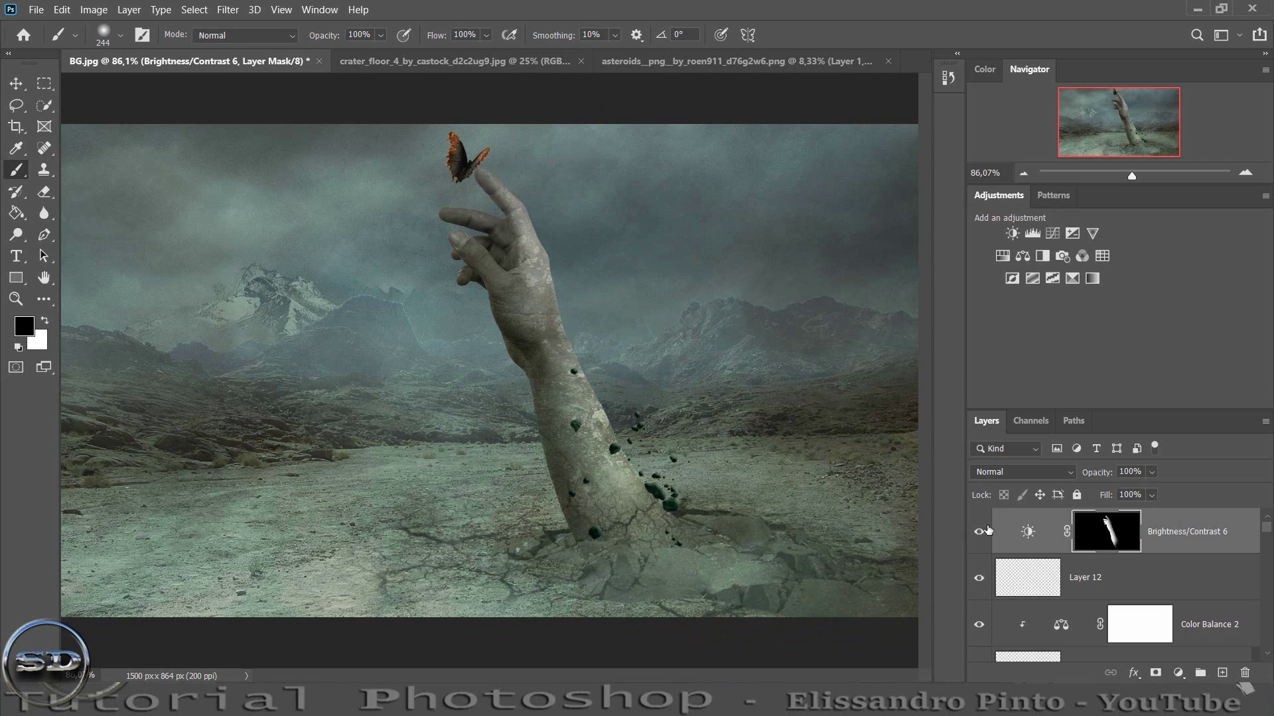
click(979, 531)
mouse_move(1131, 177)
mouse_down()
mouse_move(1129, 132)
mouse_move(1130, 144)
mouse_up()
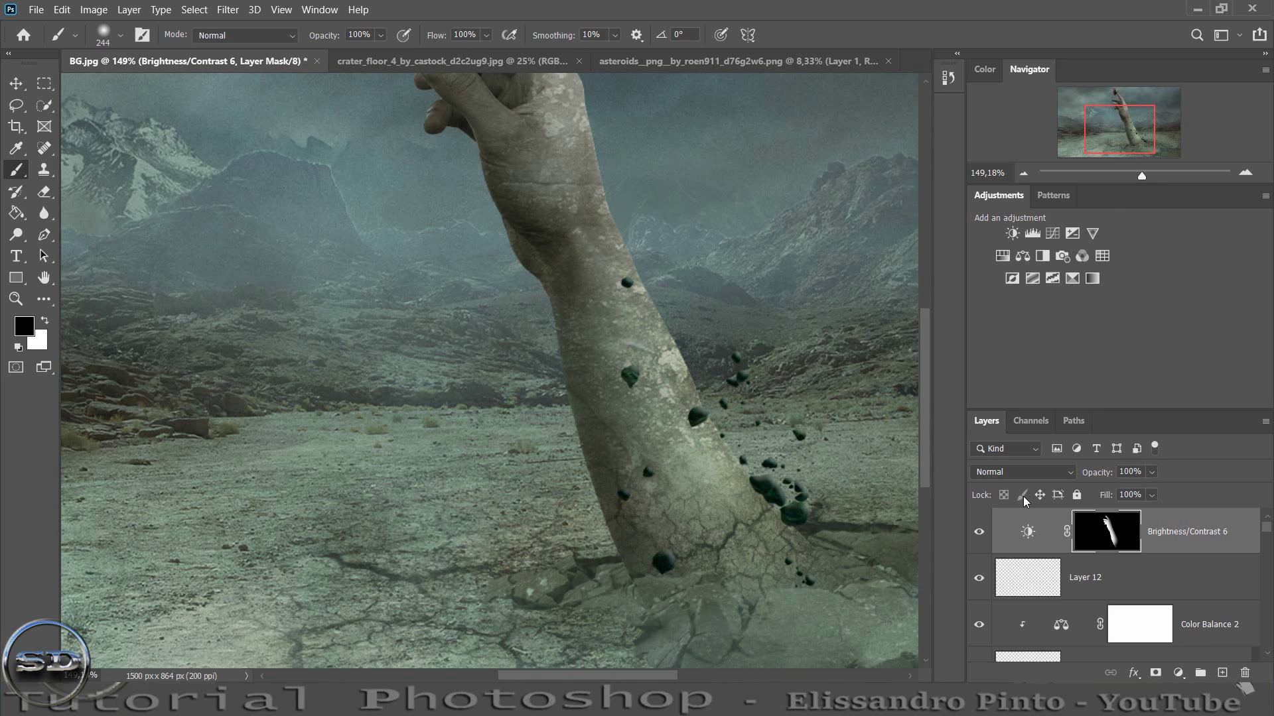
click(979, 531)
scroll(736, 570, down, 1)
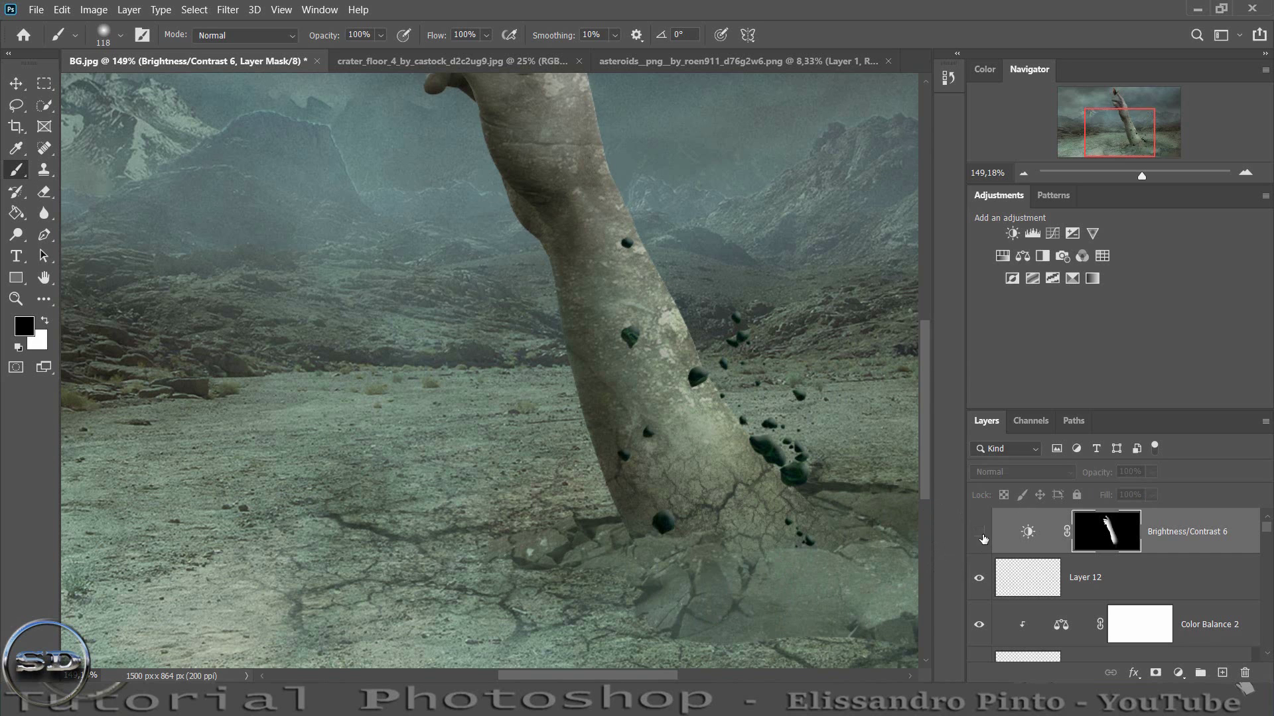
- Lower Brightness/Contrast 6 to 78% opacity and add an empty Layer 13
click(978, 532)
click(978, 532)
drag(1101, 138, 1101, 118)
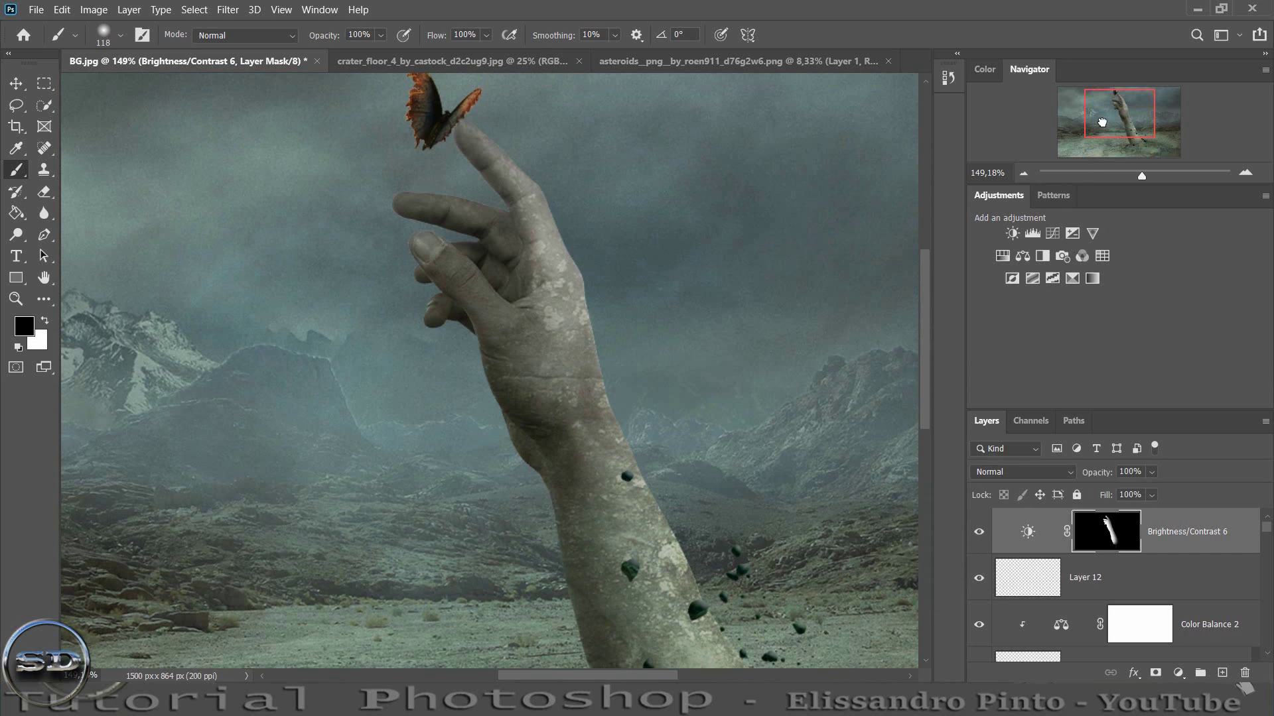
click(979, 531)
click(979, 530)
drag(1111, 475, 1088, 475)
drag(1106, 100, 1107, 121)
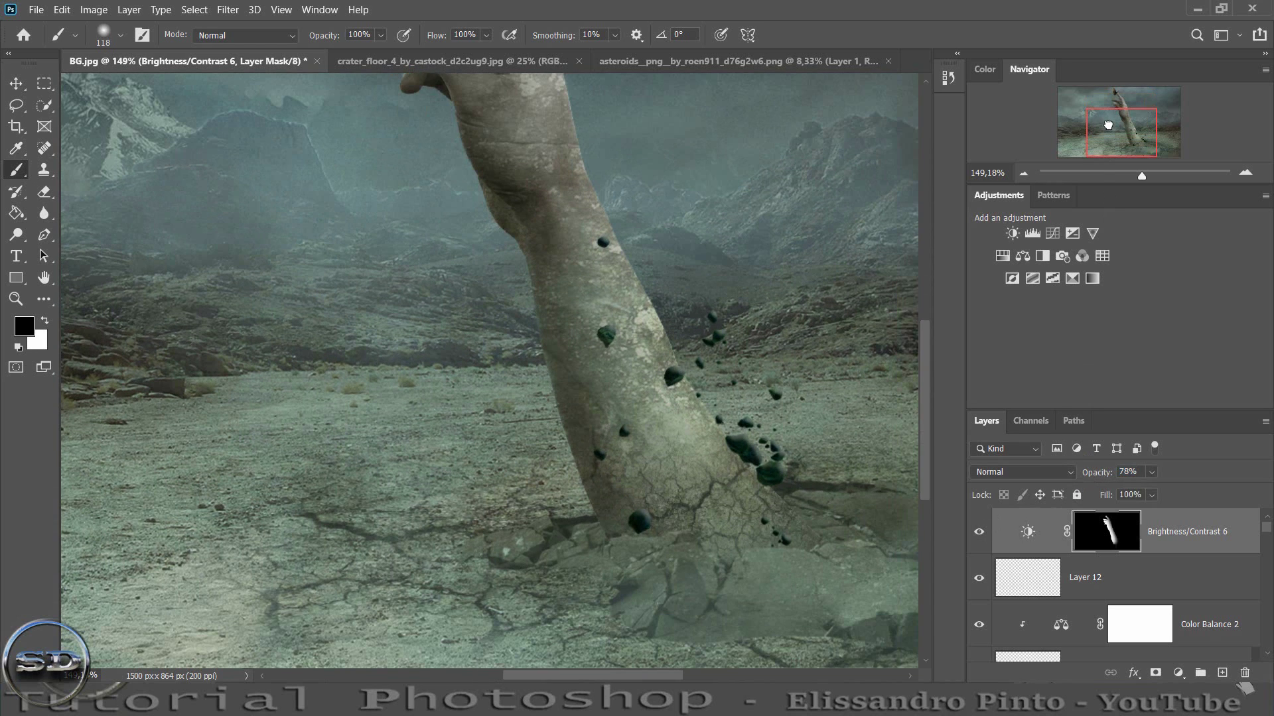
click(1221, 673)
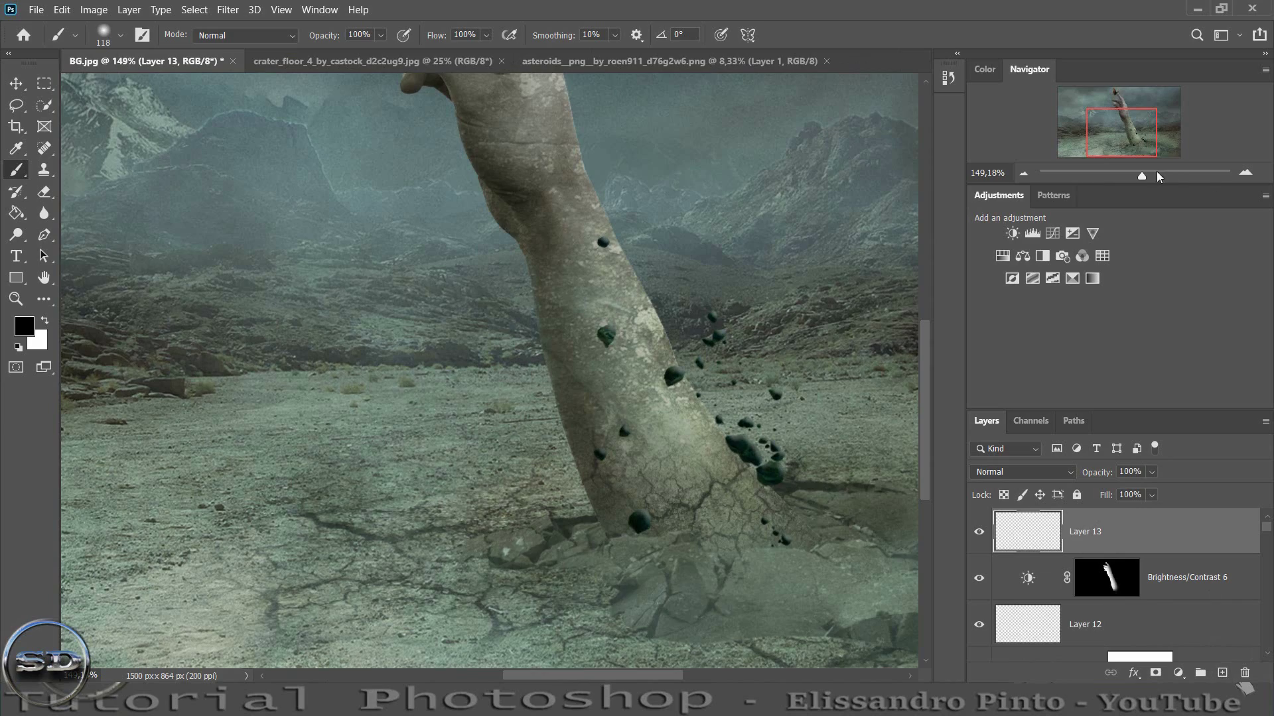
- Zoom to 300% on the arm's base and set a 2 px black brush
mouse_move(1142, 175)
mouse_down()
mouse_move(1155, 177)
mouse_move(1131, 139)
mouse_move(1140, 146)
mouse_up()
alt+right_click(629, 422)
drag(628, 423, 478, 463)
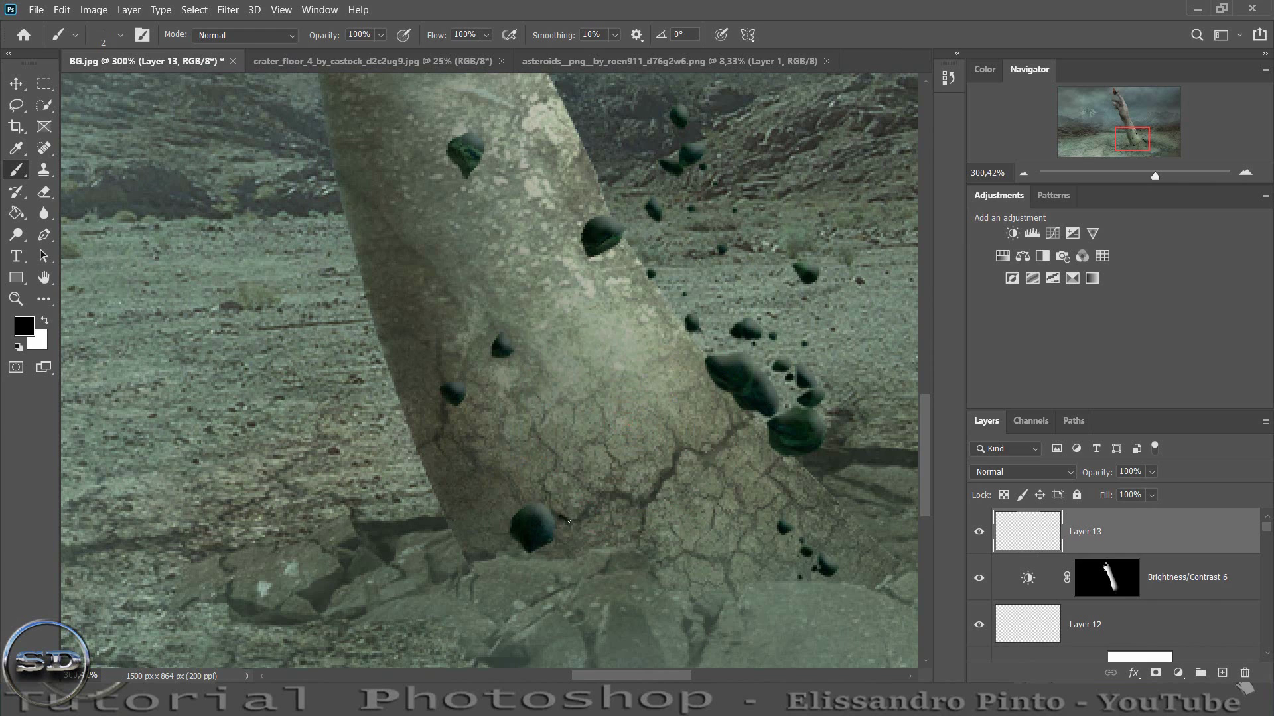
- Paint thin dark branching cracks across the lower arm on Layer 13
drag(592, 507, 605, 489)
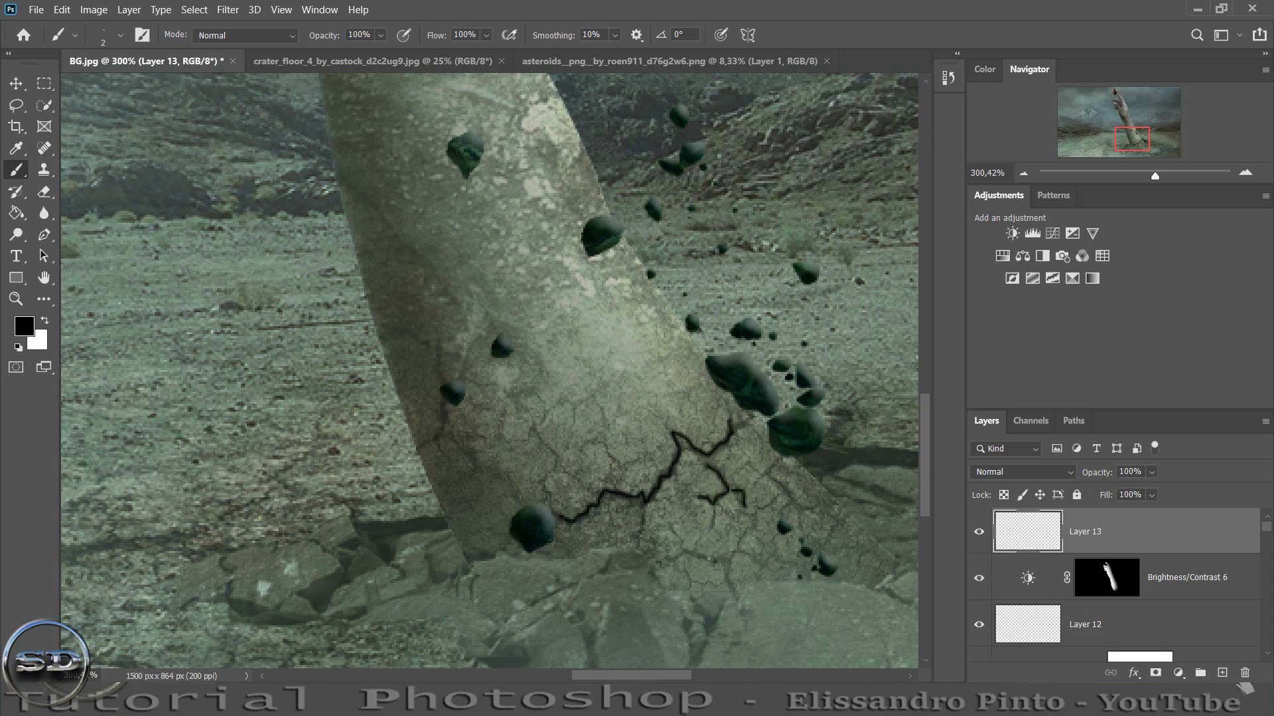
drag(715, 562, 681, 552)
drag(639, 539, 645, 512)
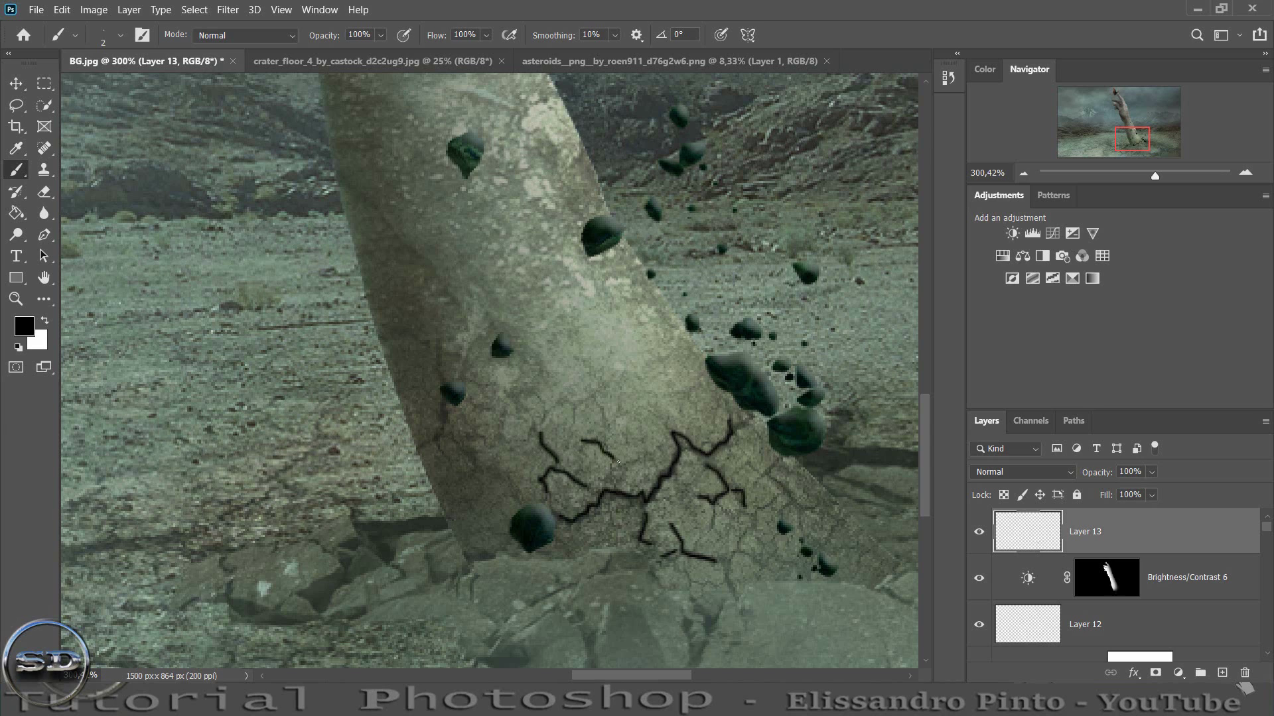
drag(618, 462, 657, 458)
mouse_move(596, 400)
mouse_down()
mouse_move(569, 402)
mouse_move(572, 417)
mouse_up()
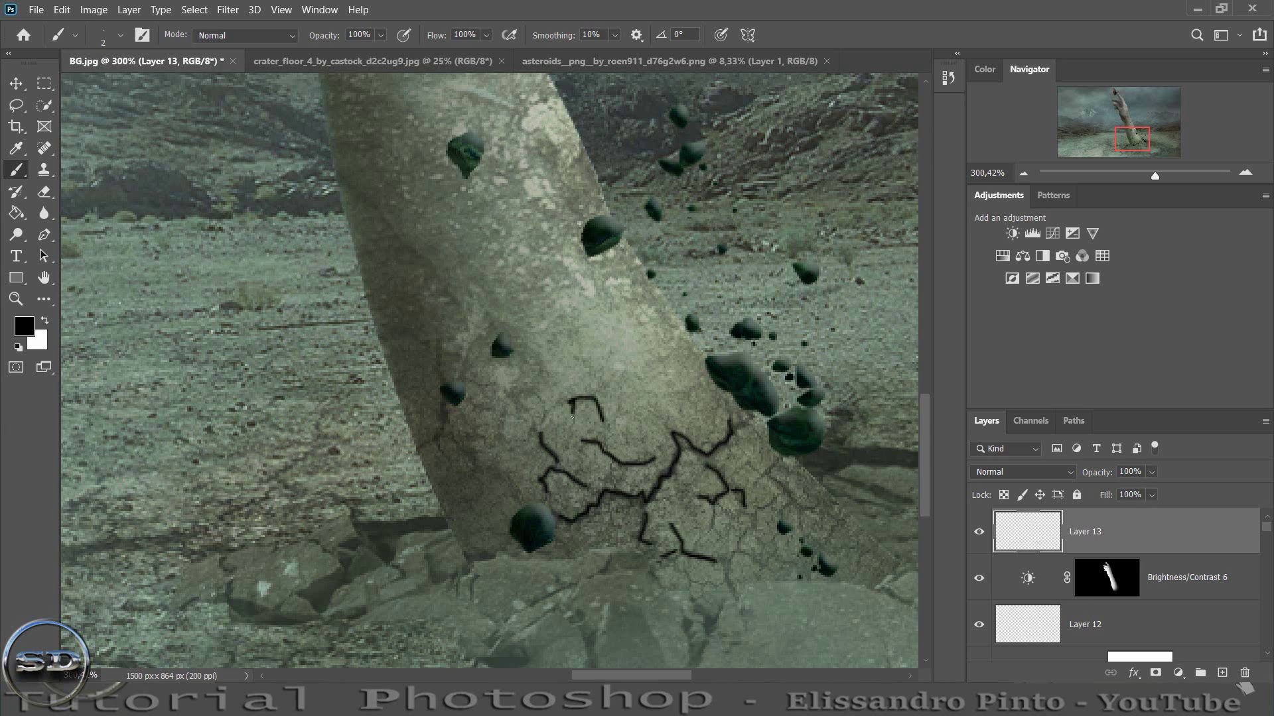
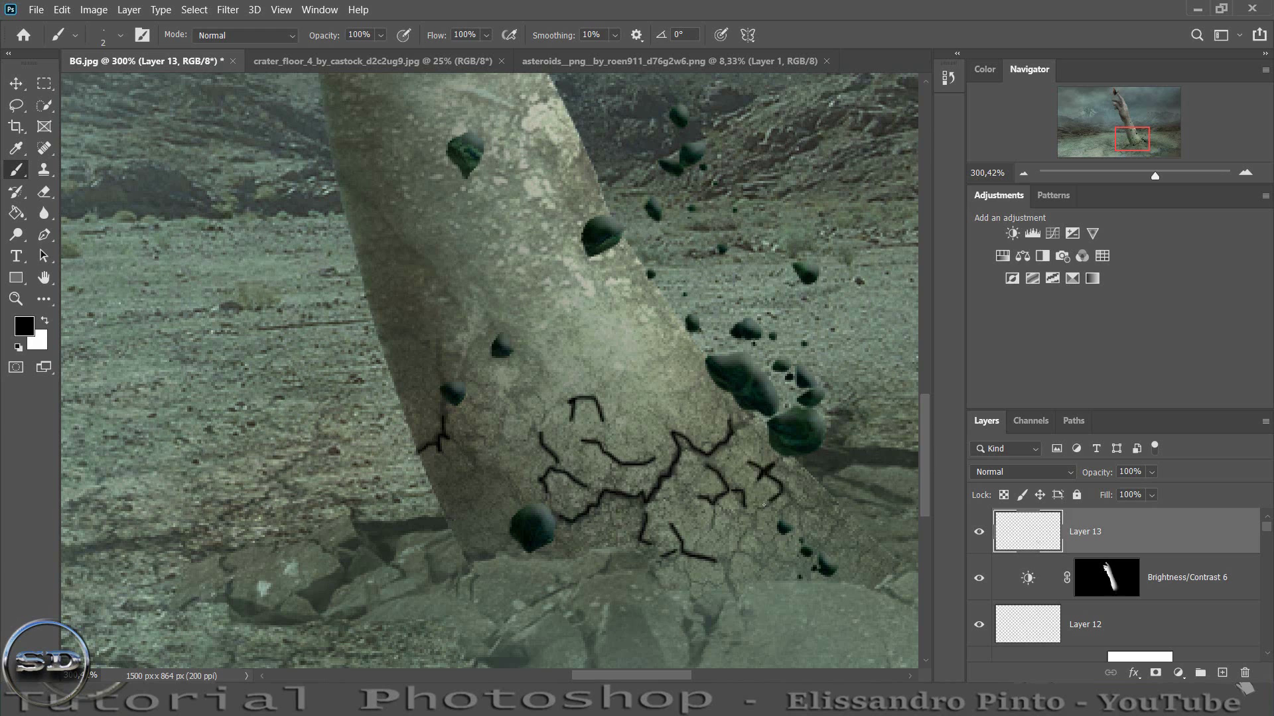
- Paint another crack at the arm's base and blend the crack layer in Soft Light
drag(752, 518, 744, 532)
click(998, 473)
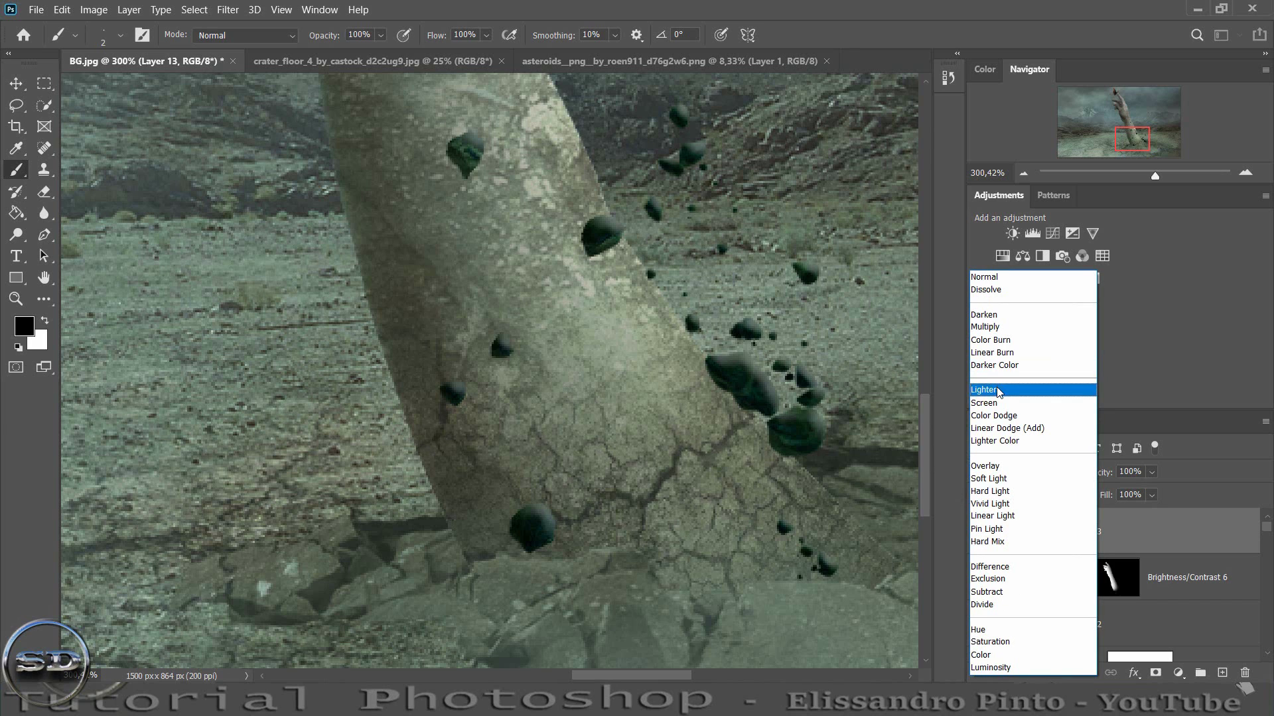
click(990, 480)
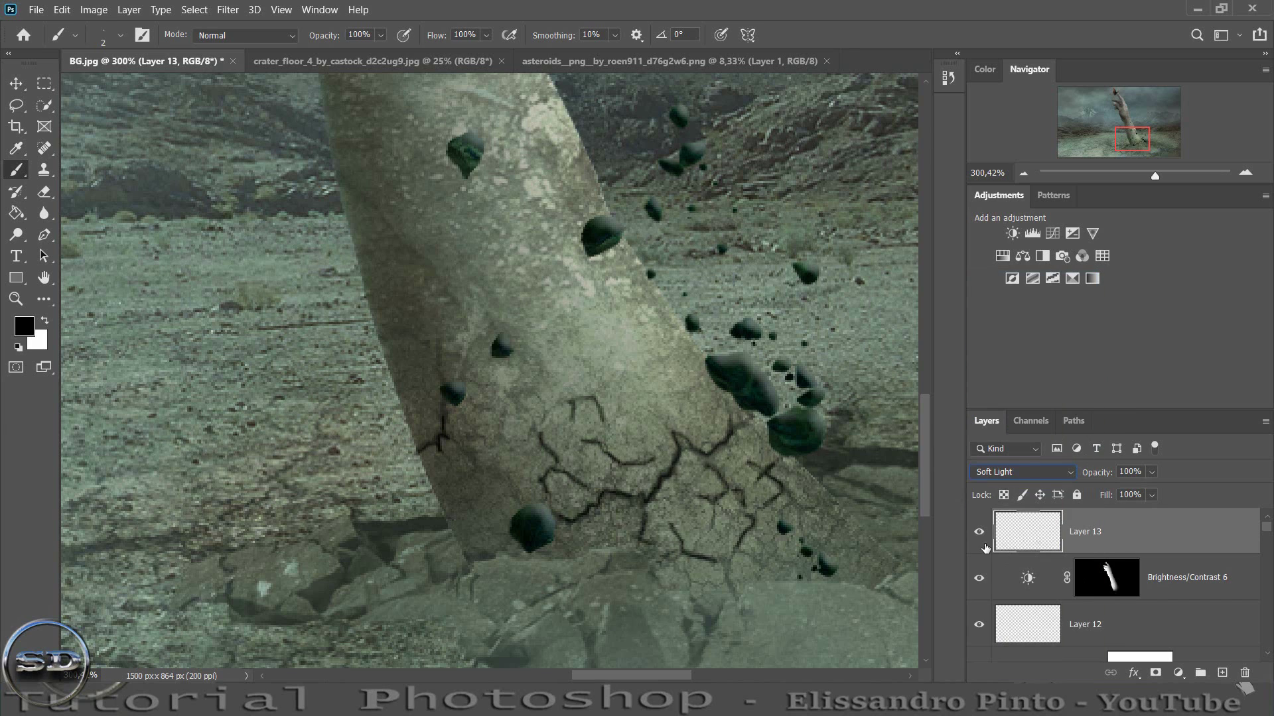
click(981, 533)
drag(1152, 174, 1153, 177)
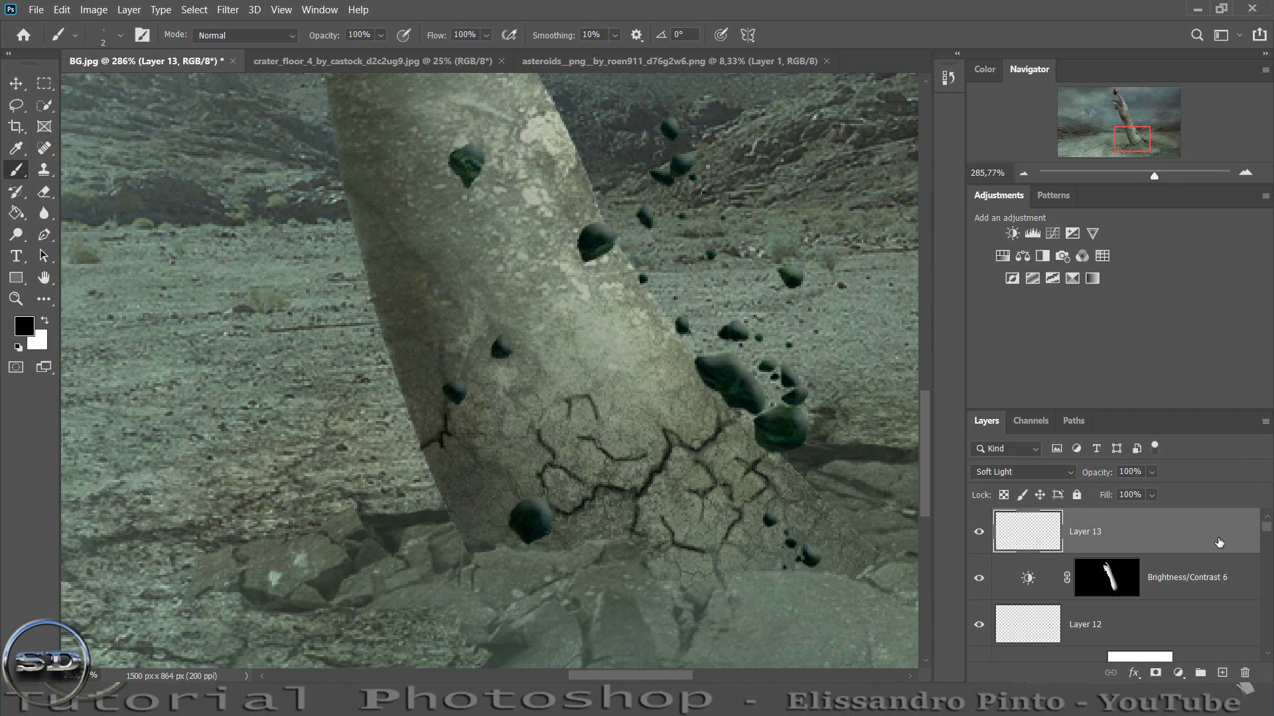
- Give Layer 13's cracks a Bevel & Emboss effect and lower the layer opacity to 37%
double_click(1219, 542)
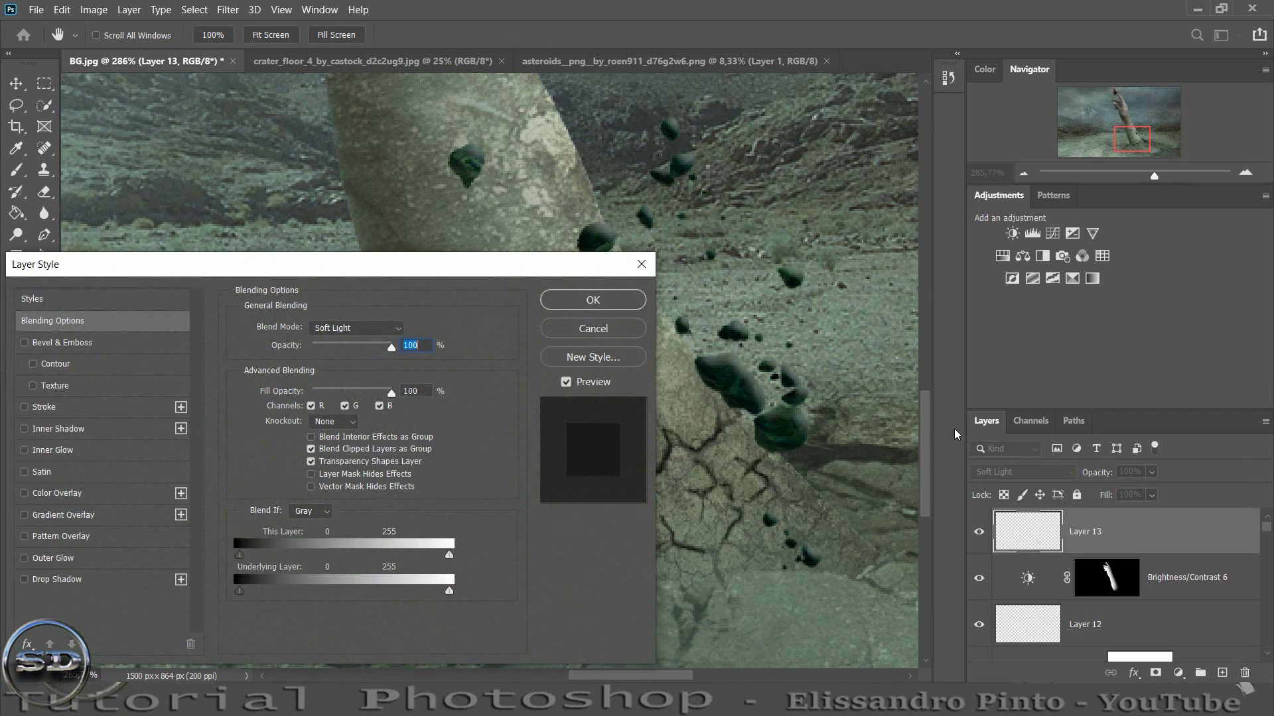
mouse_move(157, 267)
mouse_down()
mouse_move(130, 191)
mouse_move(160, 194)
mouse_up()
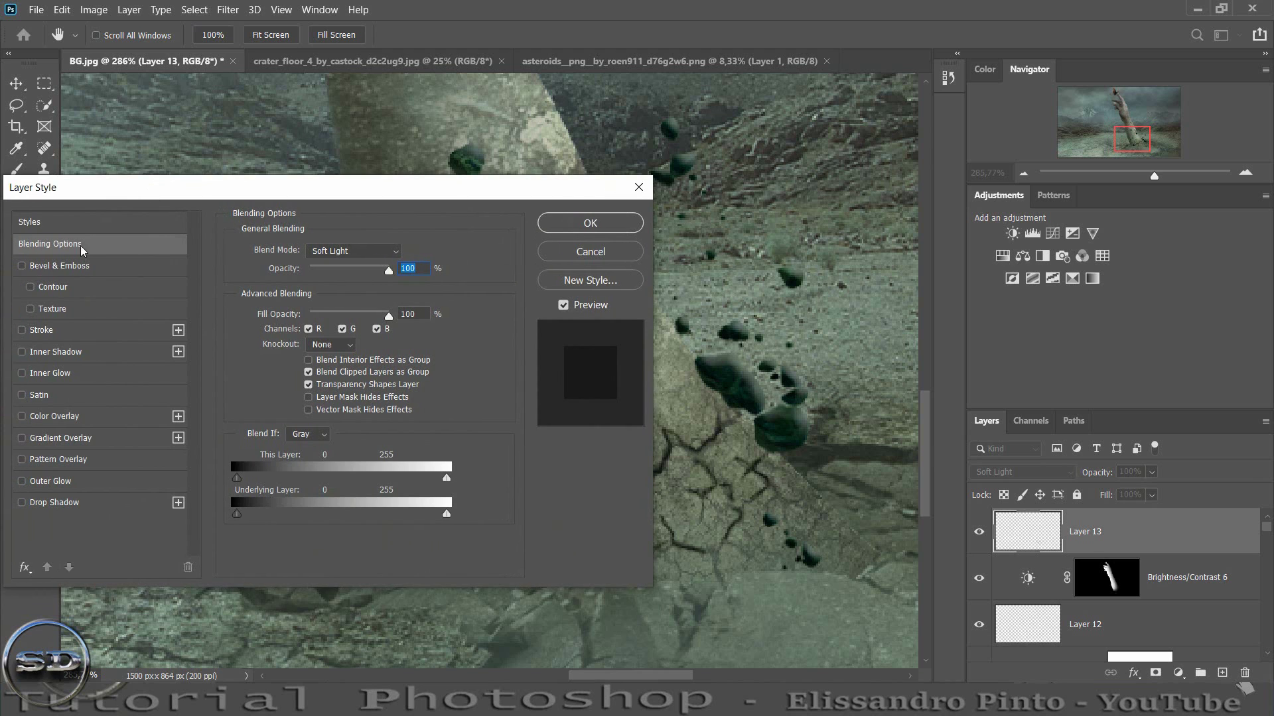
click(22, 266)
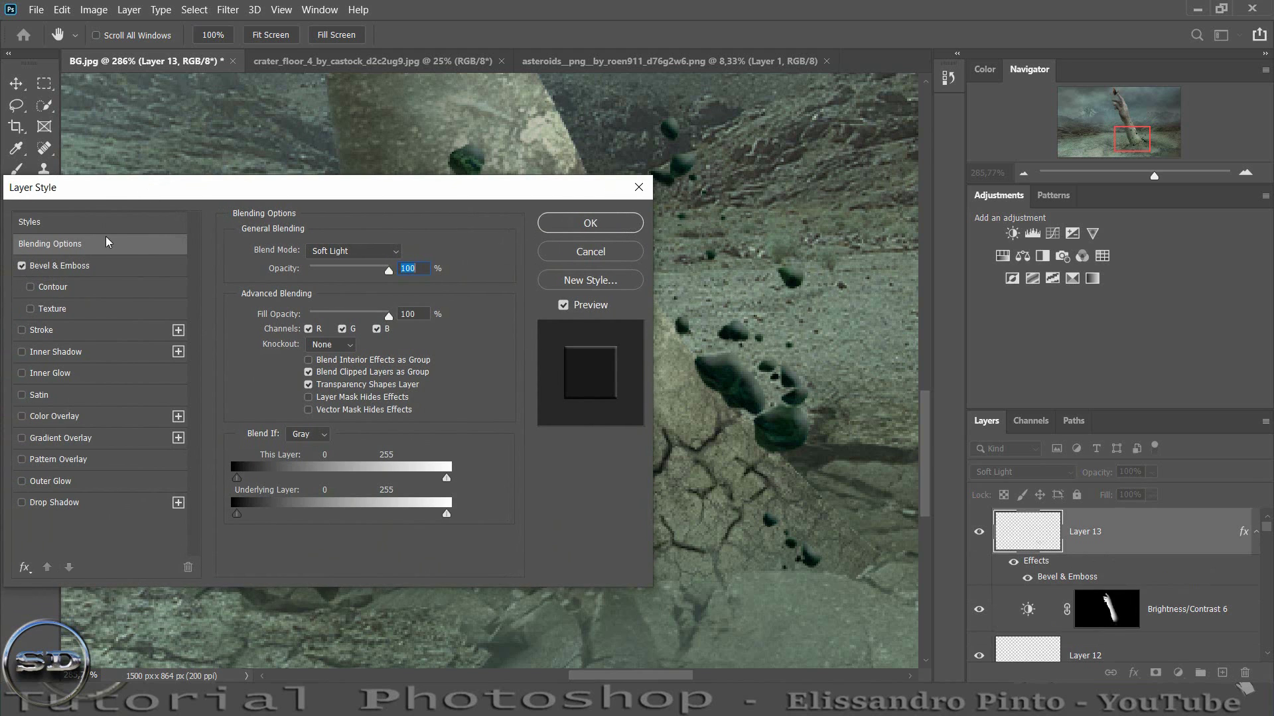
click(593, 224)
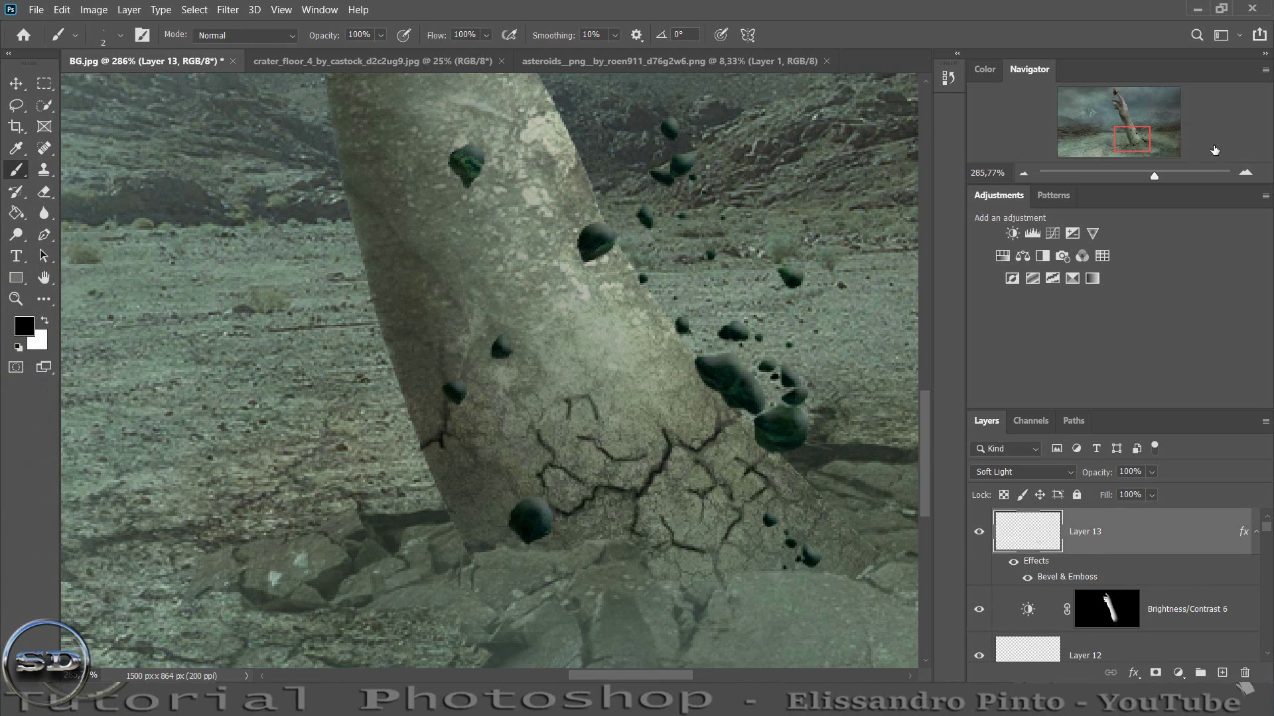
drag(1154, 175, 1149, 179)
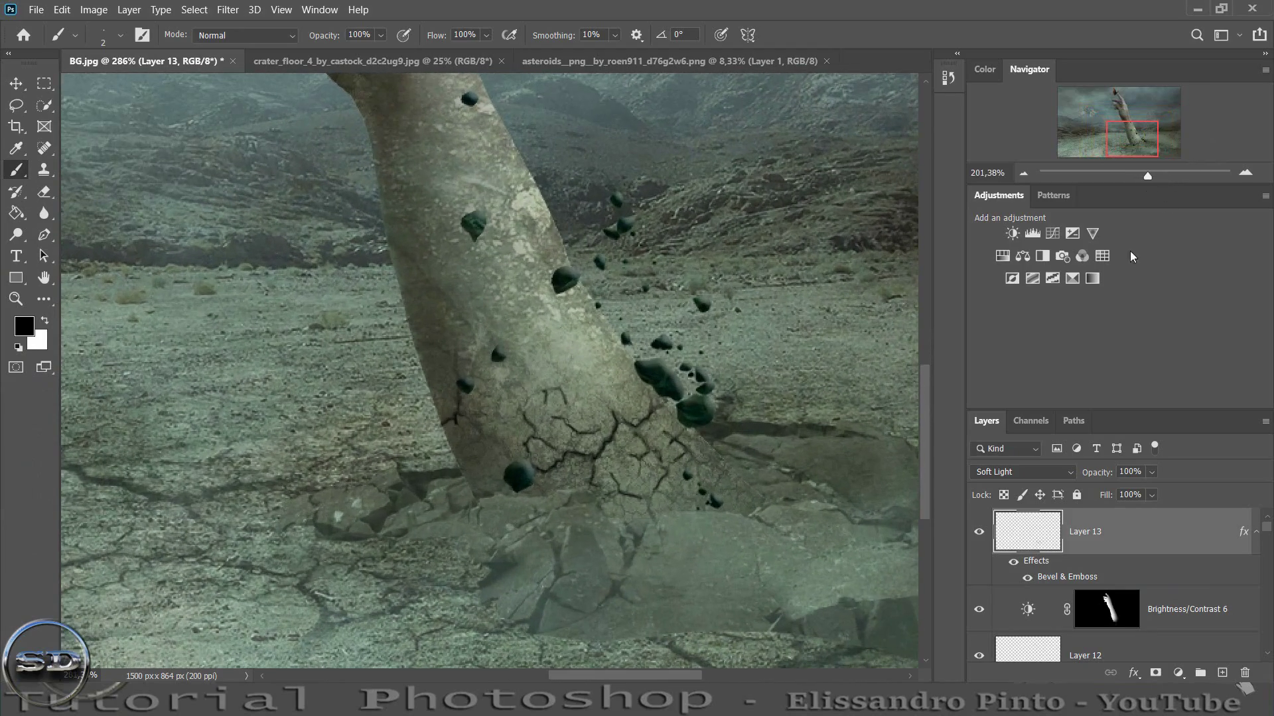
drag(1103, 472, 1044, 472)
drag(1146, 173, 1128, 173)
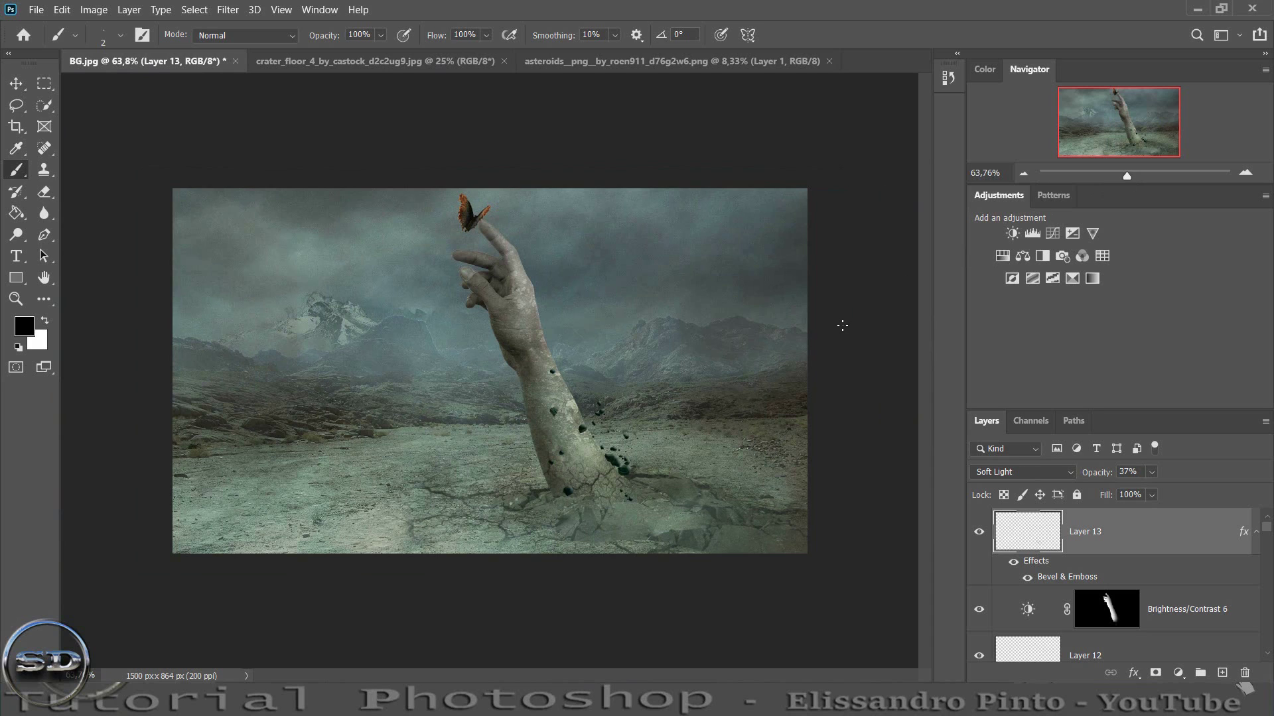
- Add a Curves adjustment above the crack layer that darkens the whole image
scroll(1013, 550, down, 2)
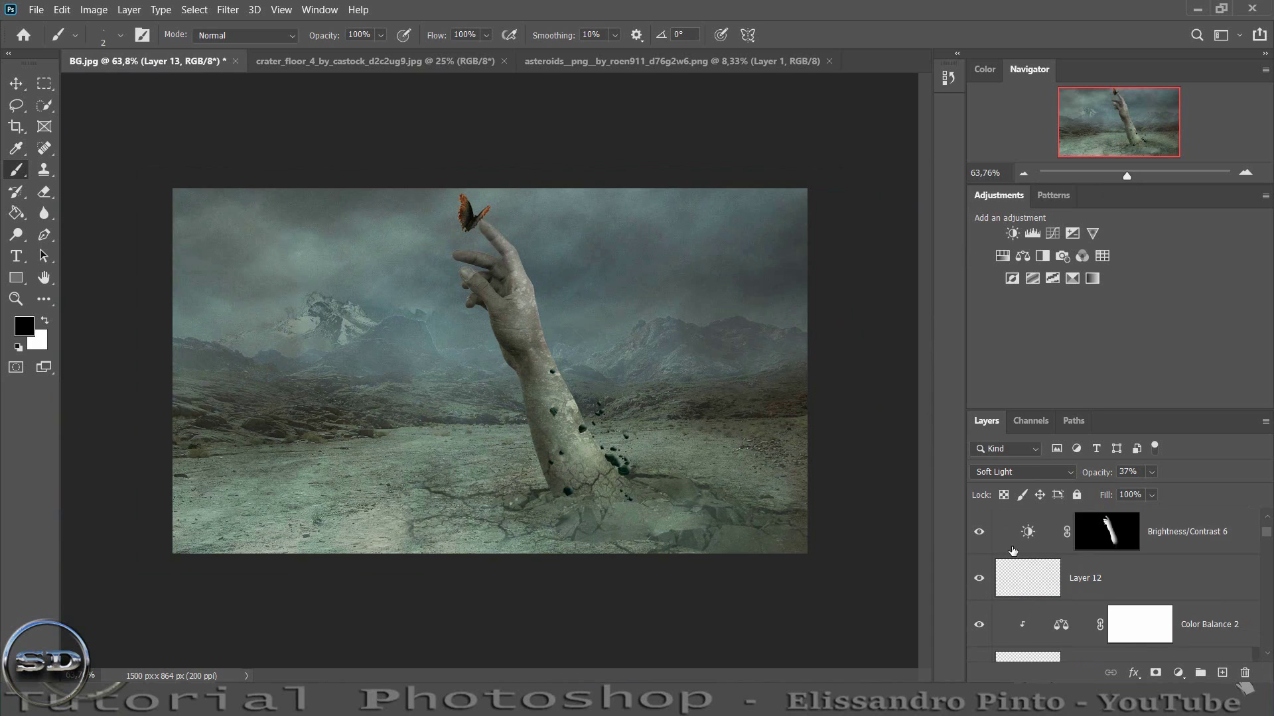
scroll(1013, 550, up, 2)
click(1052, 232)
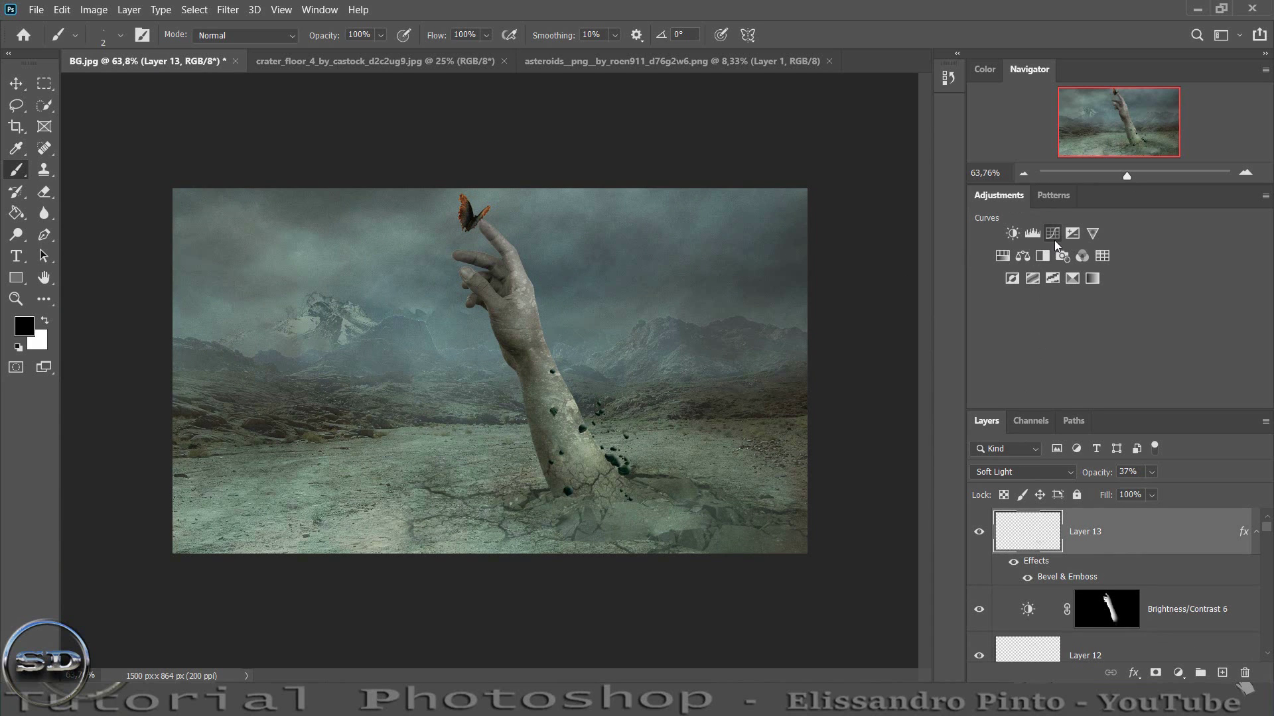
drag(296, 369, 305, 370)
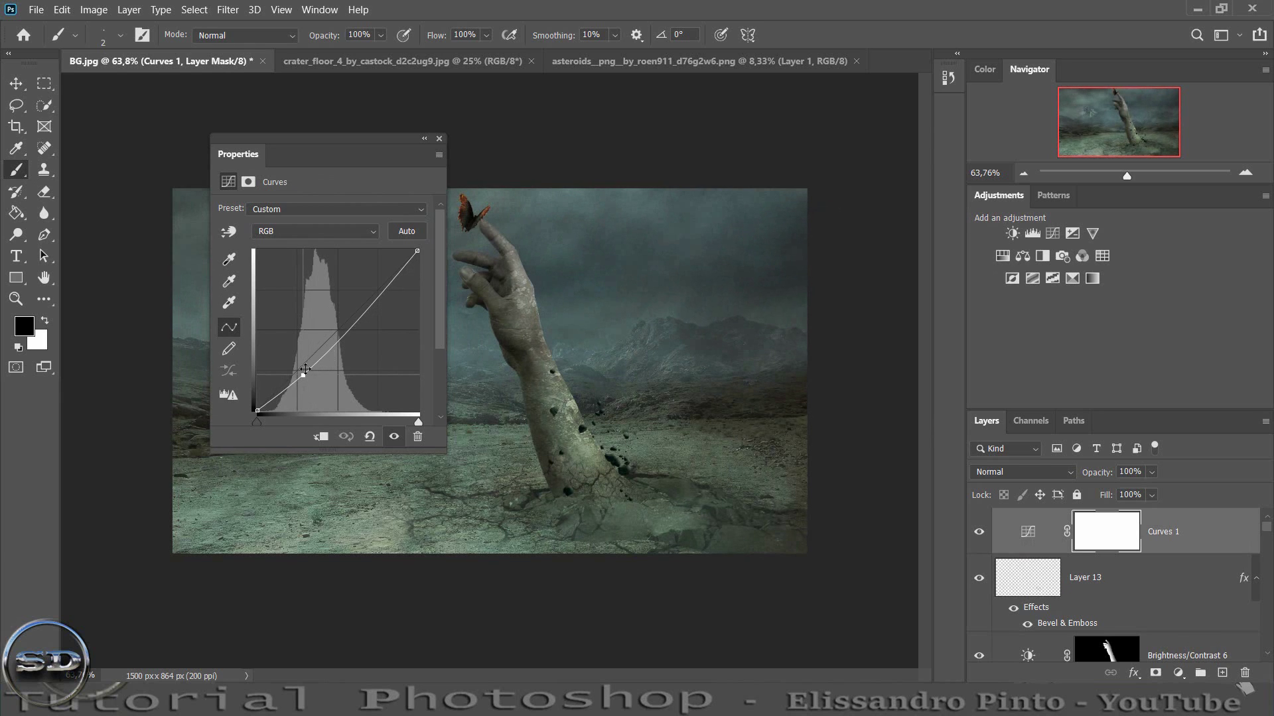
click(438, 139)
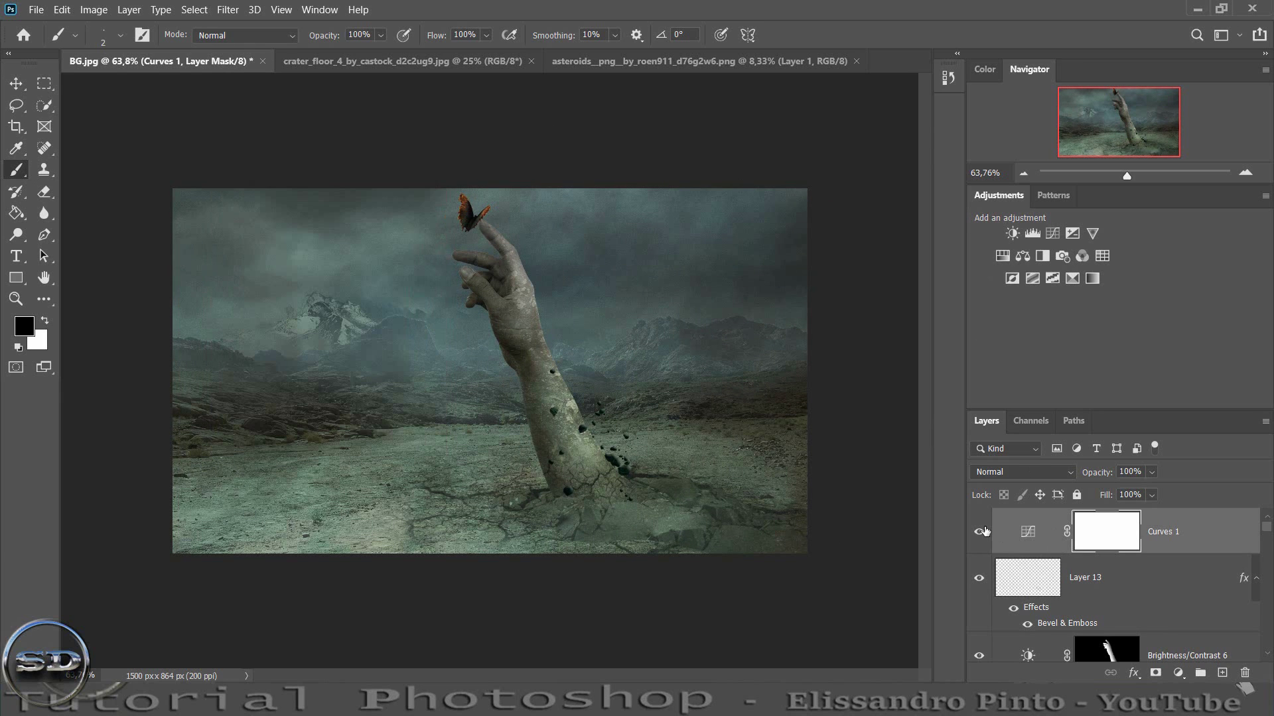
click(980, 531)
- Mask the darkening off the left mountains and right of the arm, then stamp visible into Layer 14
mouse_move(280, 322)
mouse_down()
mouse_move(349, 346)
mouse_move(312, 250)
mouse_move(379, 518)
mouse_up()
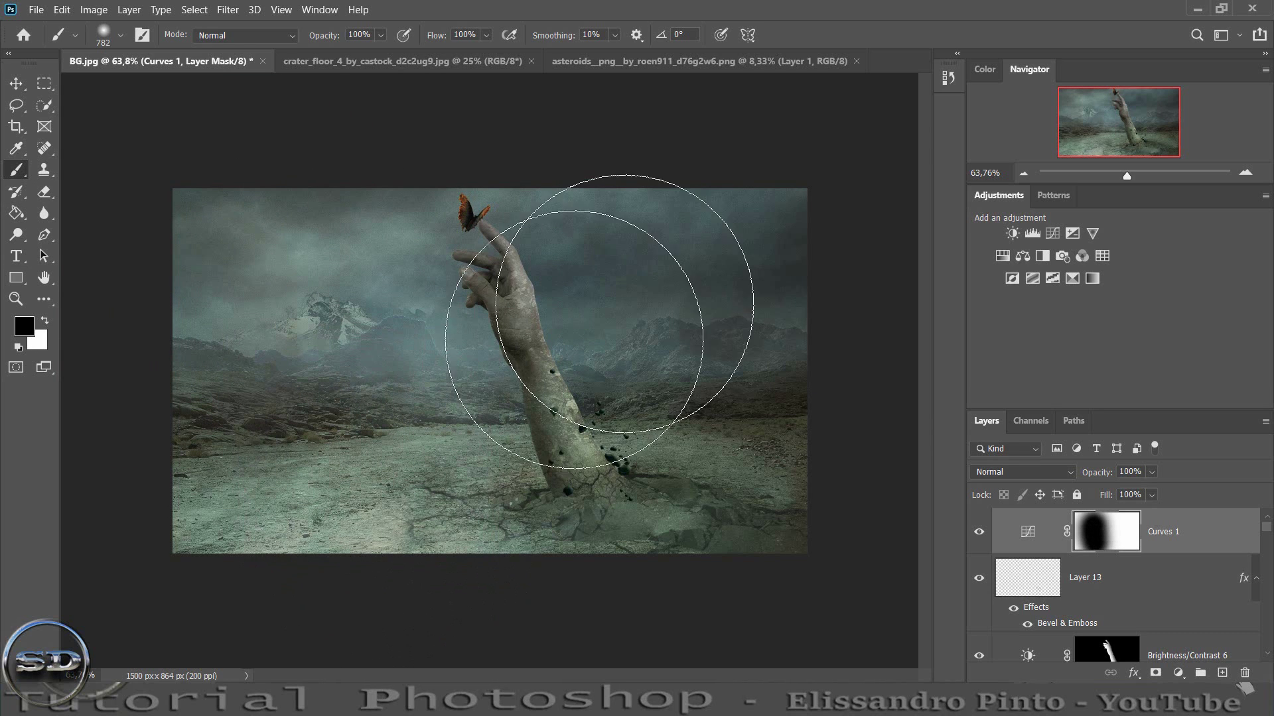
mouse_move(641, 229)
mouse_down()
mouse_move(773, 483)
mouse_move(699, 296)
mouse_move(455, 272)
mouse_up()
mouse_move(233, 231)
mouse_down()
mouse_move(241, 298)
mouse_move(279, 385)
mouse_up()
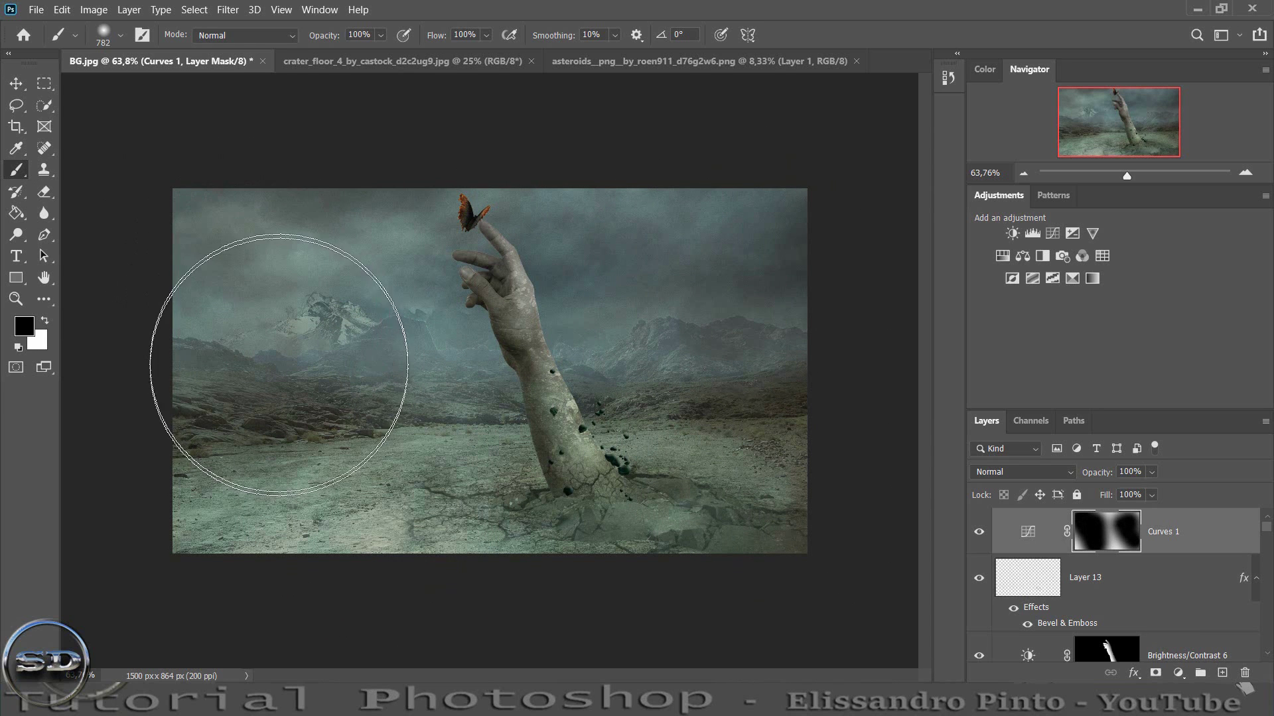
click(980, 531)
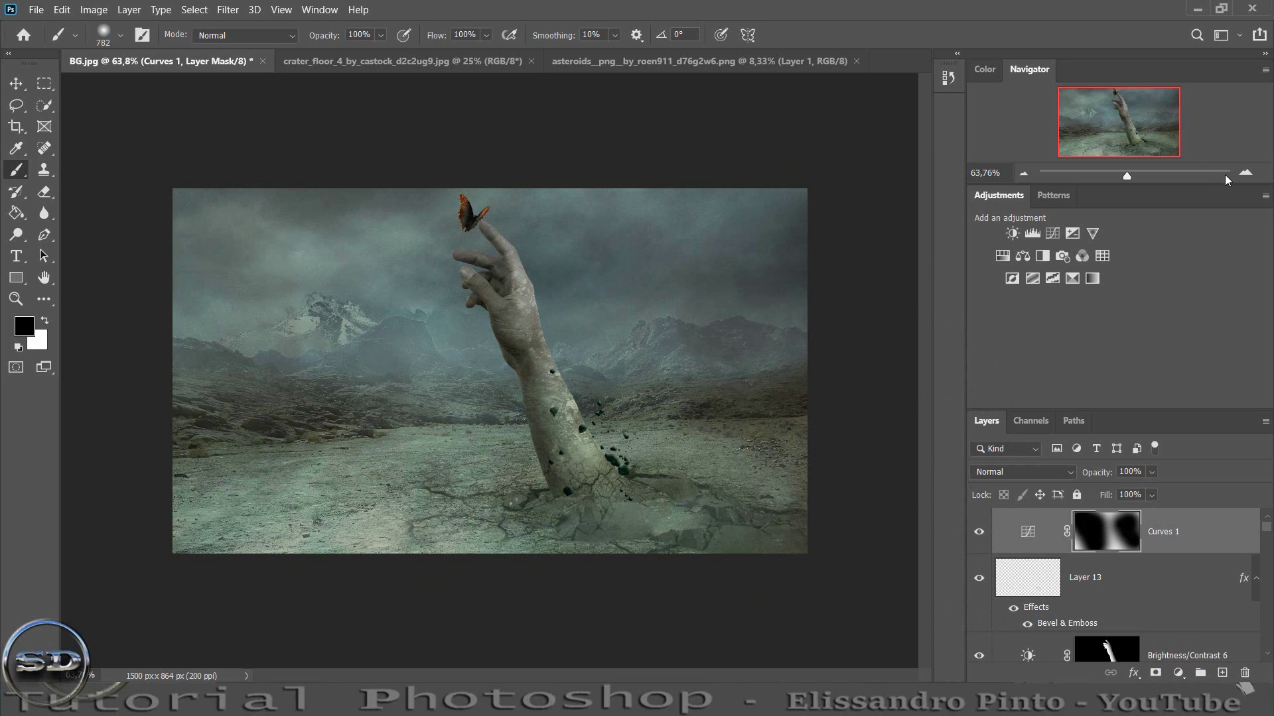
mouse_move(1126, 176)
mouse_down()
mouse_move(1139, 176)
mouse_move(1128, 175)
mouse_up()
key(ctrl+alt+shift+e)
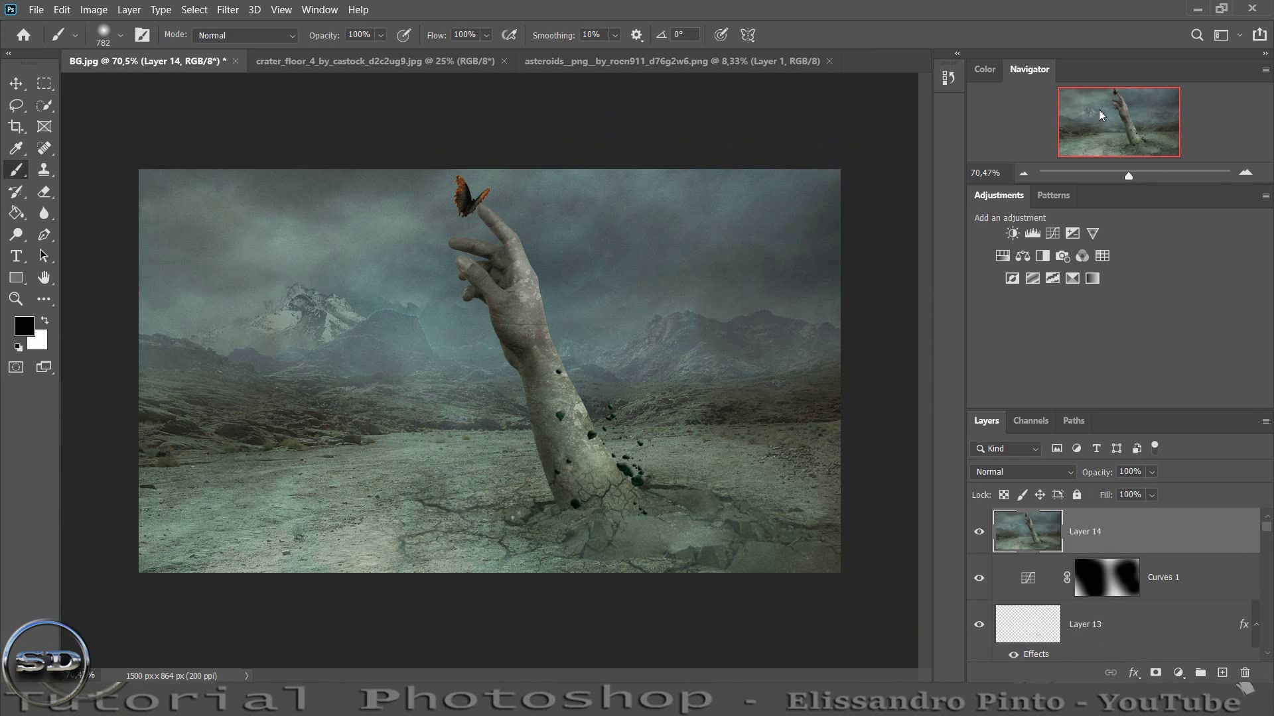
- Zoom in and pan to the rocks at the hand's base
click(227, 10)
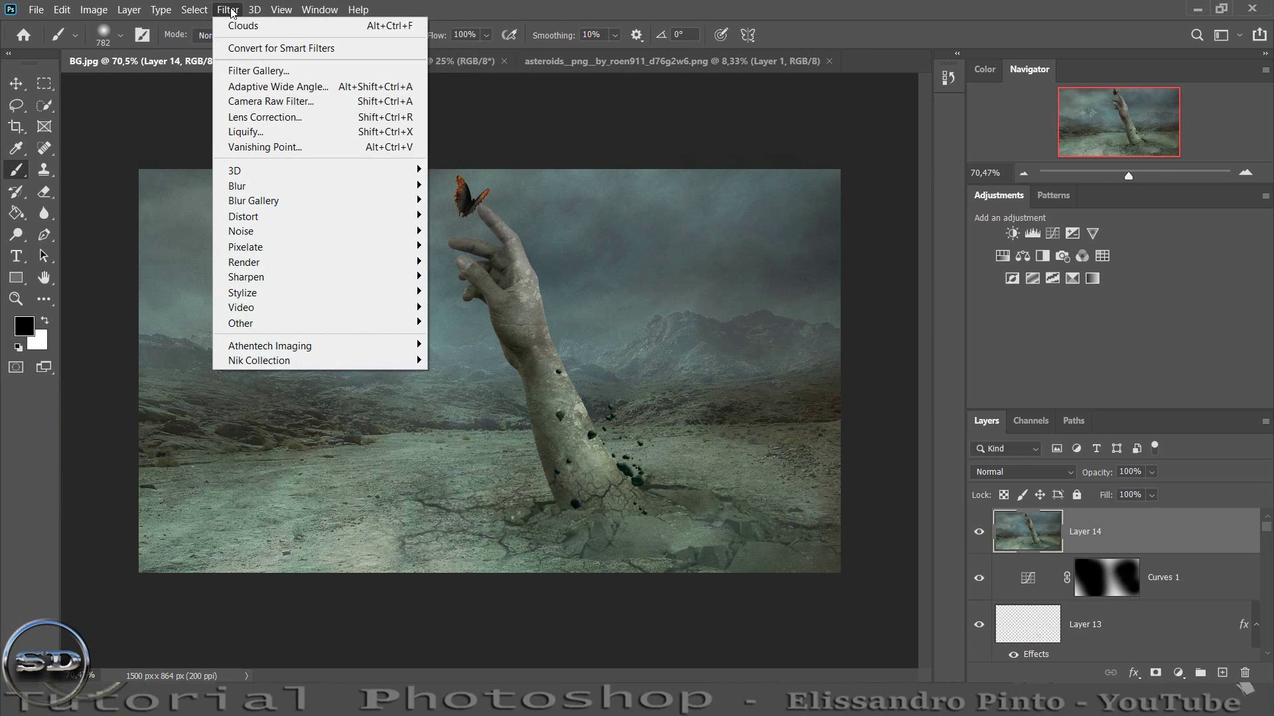
click(231, 9)
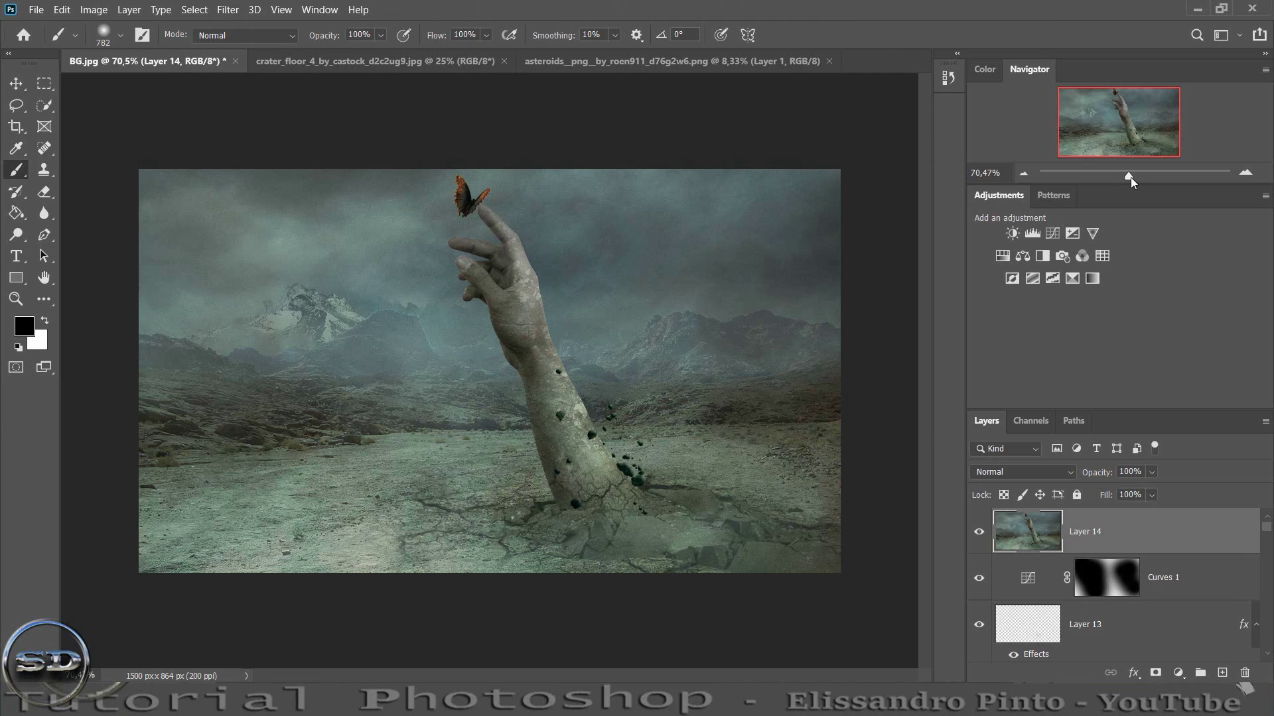
drag(1129, 175, 1157, 177)
mouse_move(1117, 126)
mouse_down()
mouse_move(1136, 140)
mouse_move(1132, 172)
mouse_up()
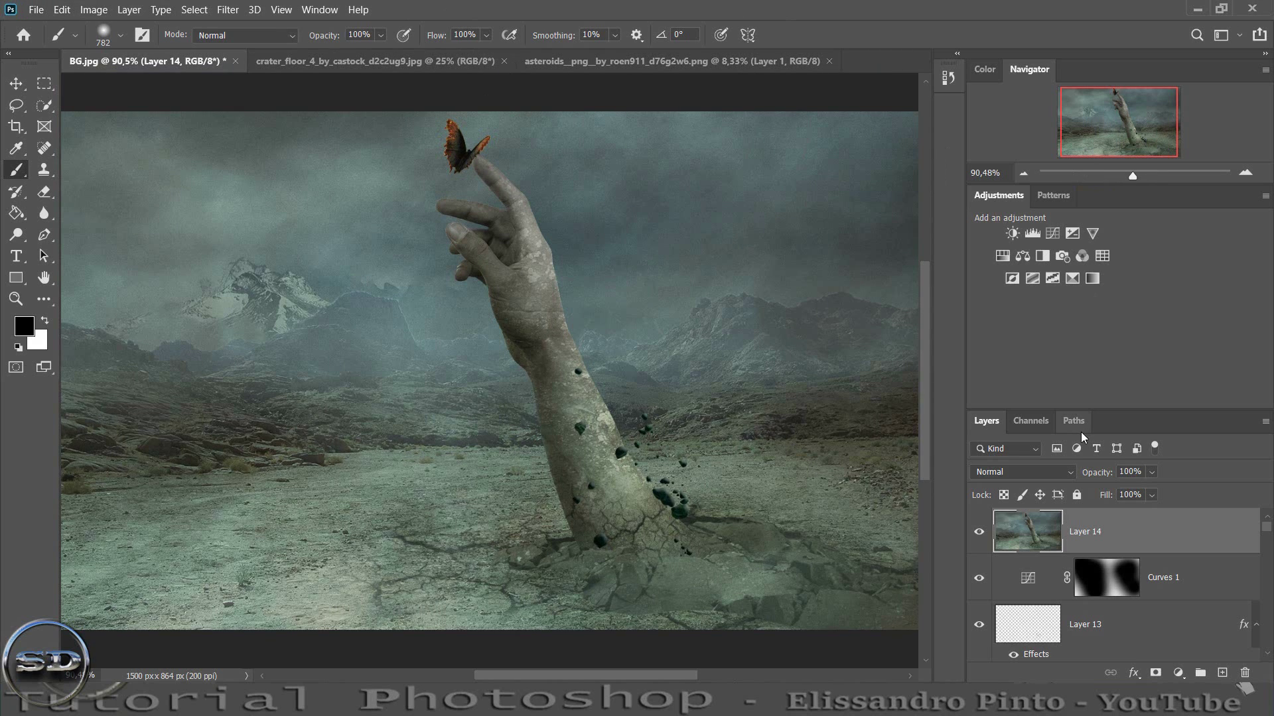
- Load Layer 10's flying rocks as a selection, then reselect merged Layer 14
scroll(1042, 584, down, 3)
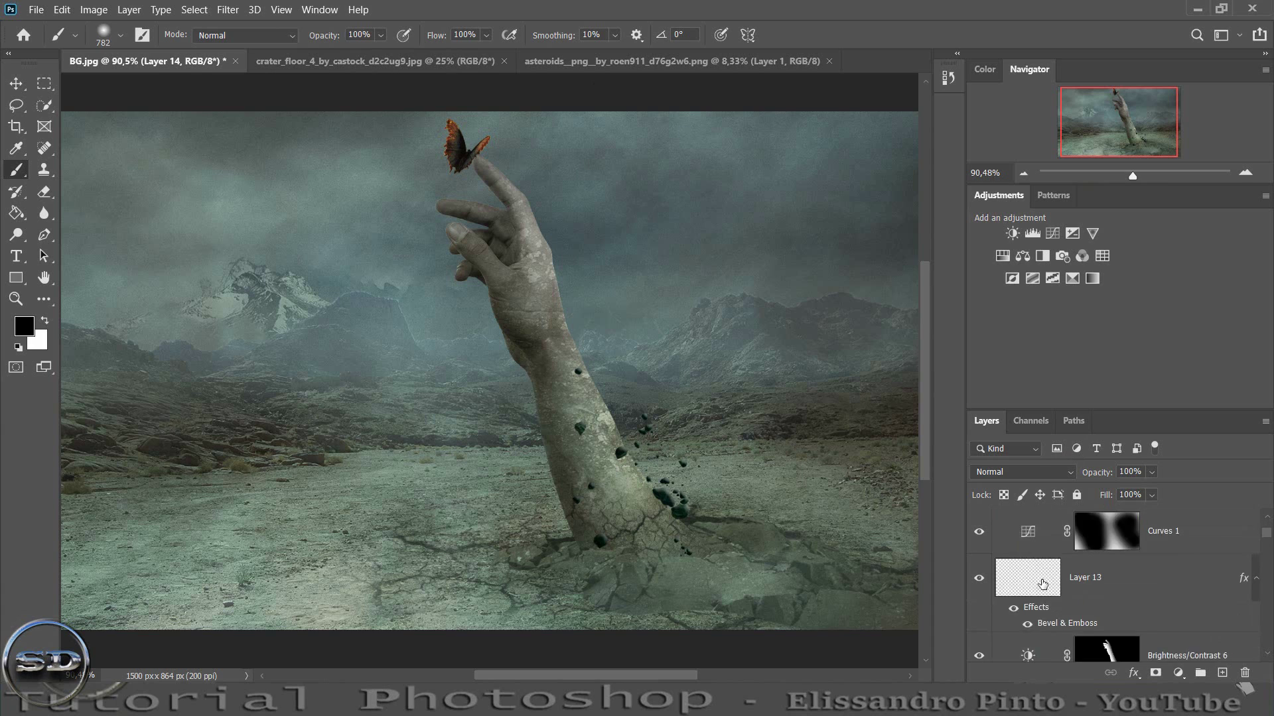
scroll(1044, 581, down, 2)
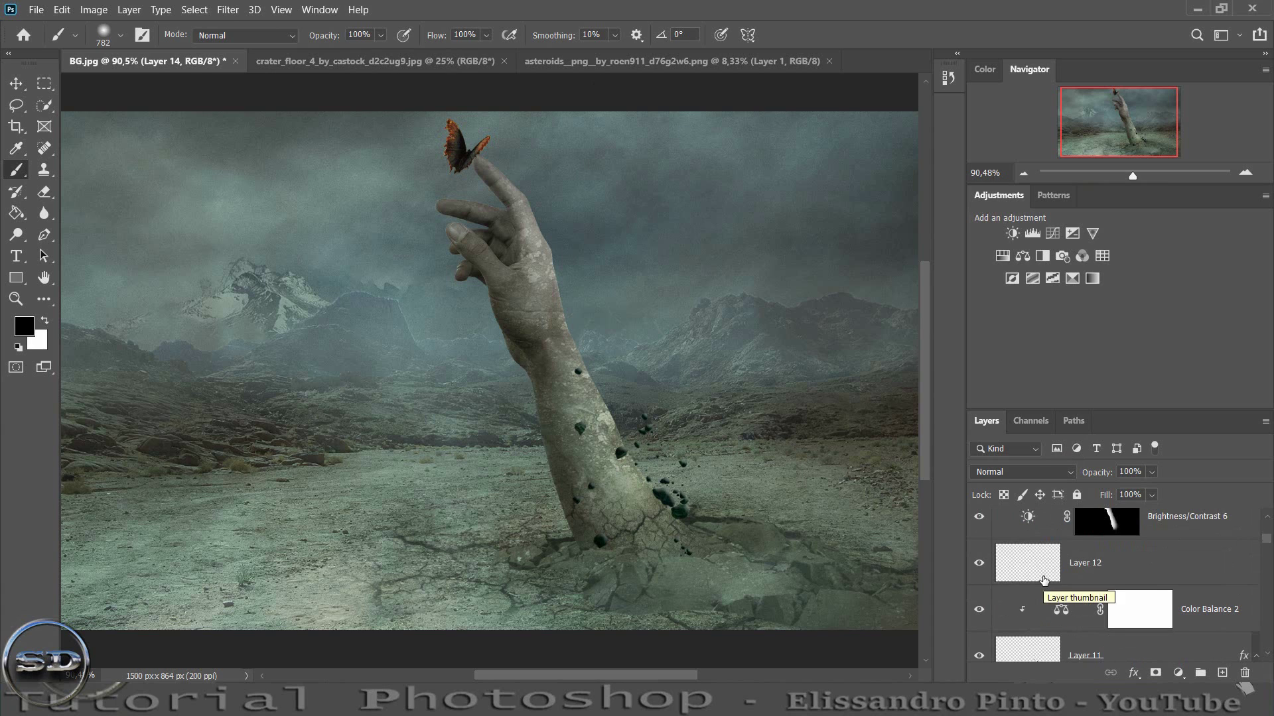
scroll(1043, 581, down, 2)
scroll(1044, 581, down, 2)
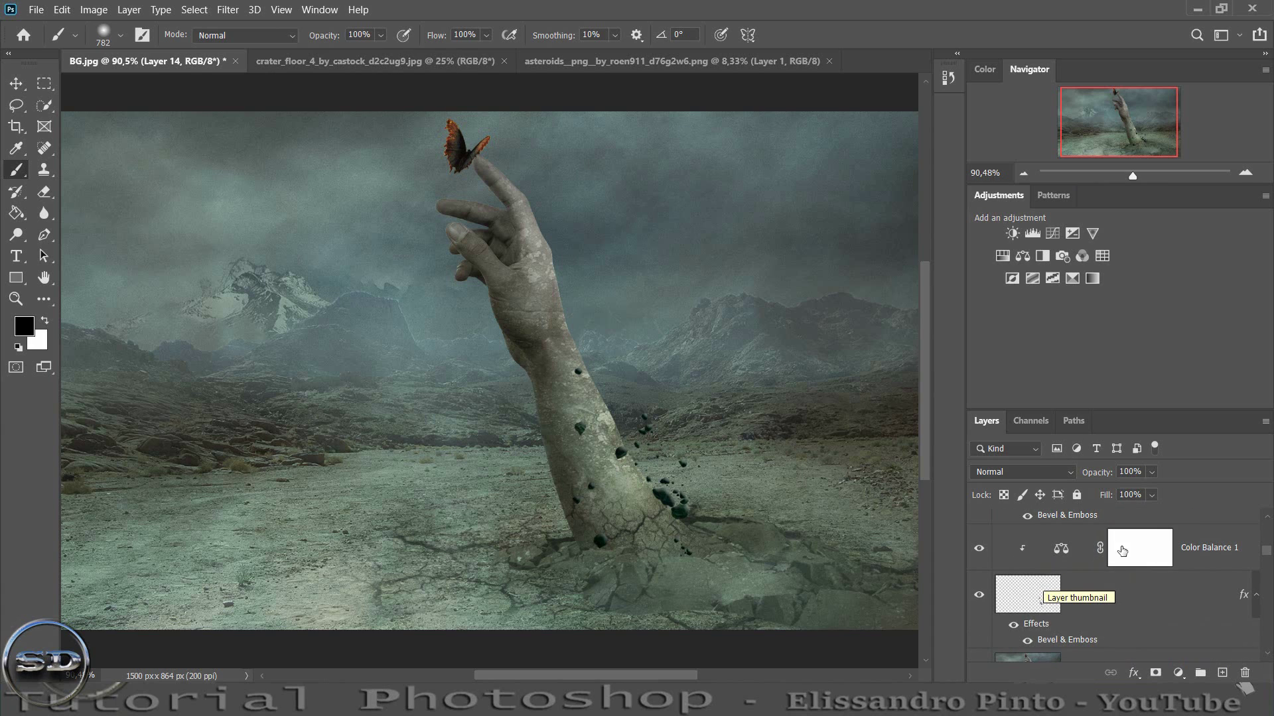
click(1018, 605)
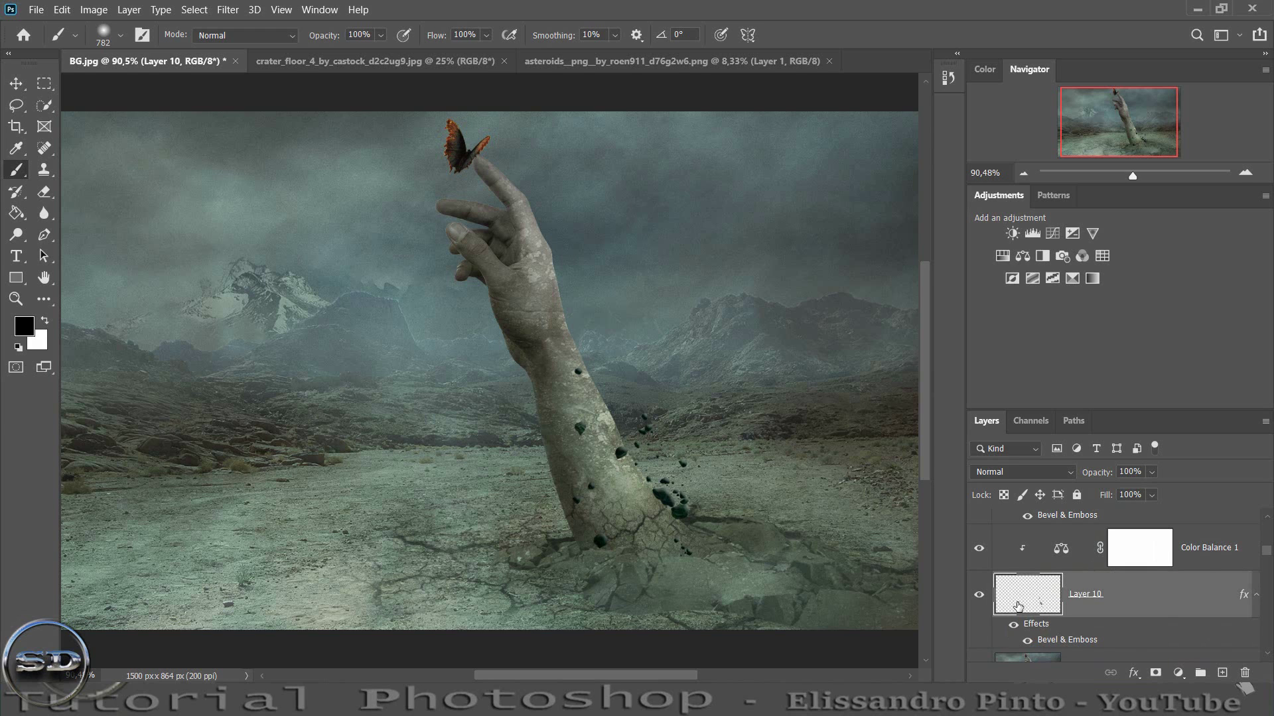
ctrl+click(1018, 605)
scroll(1019, 607, up, 2)
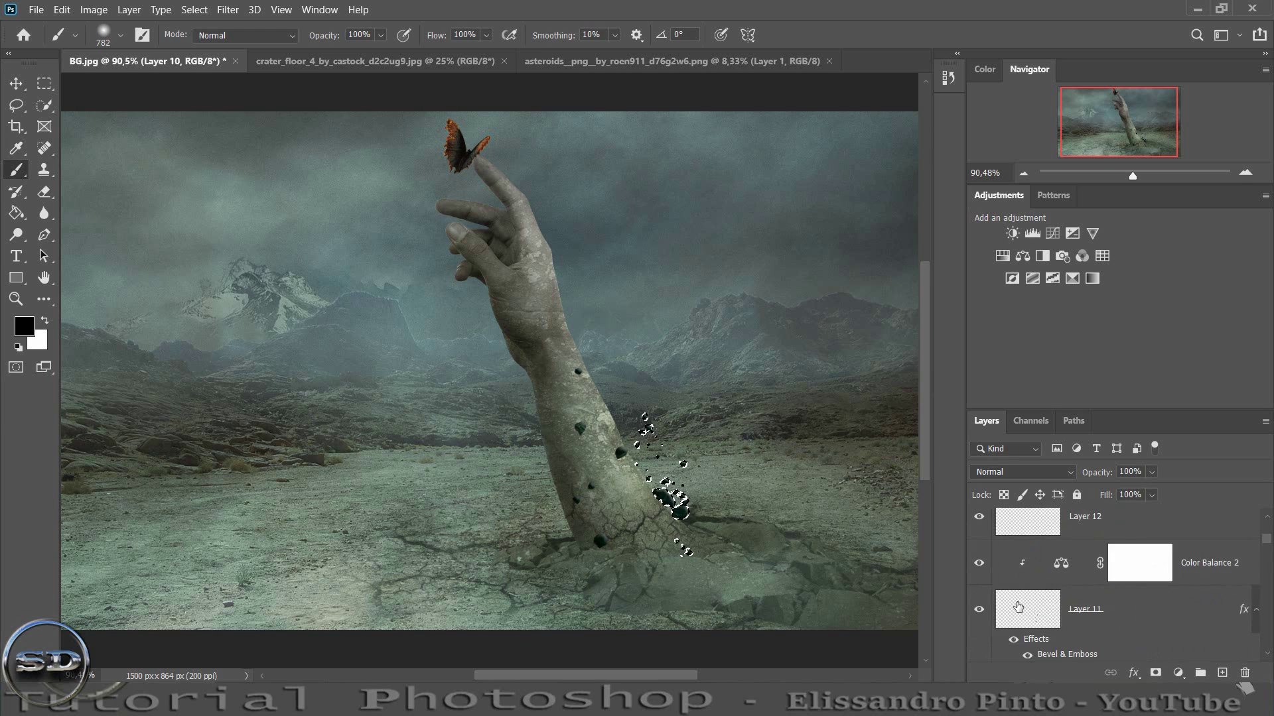
scroll(1018, 605, up, 2)
click(1052, 537)
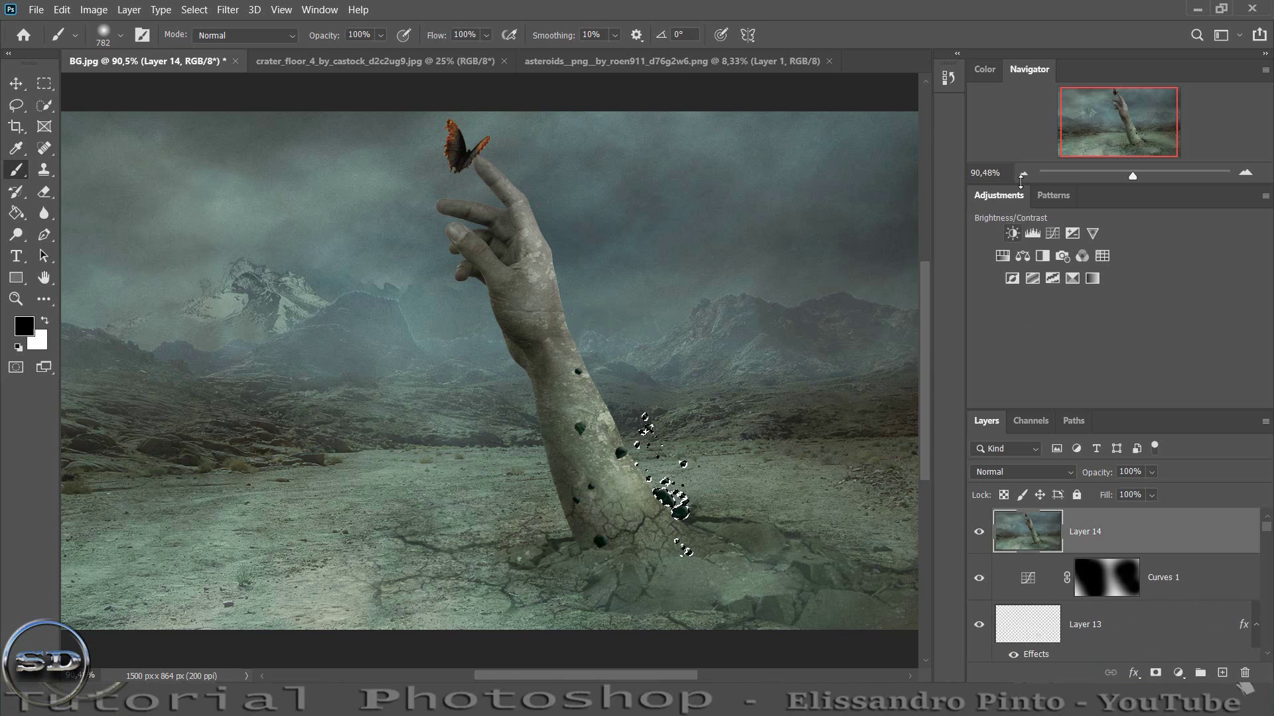
- Add a Brightness/Contrast adjustment masked to the rocks, Brightness 96 with raised contrast
click(1012, 234)
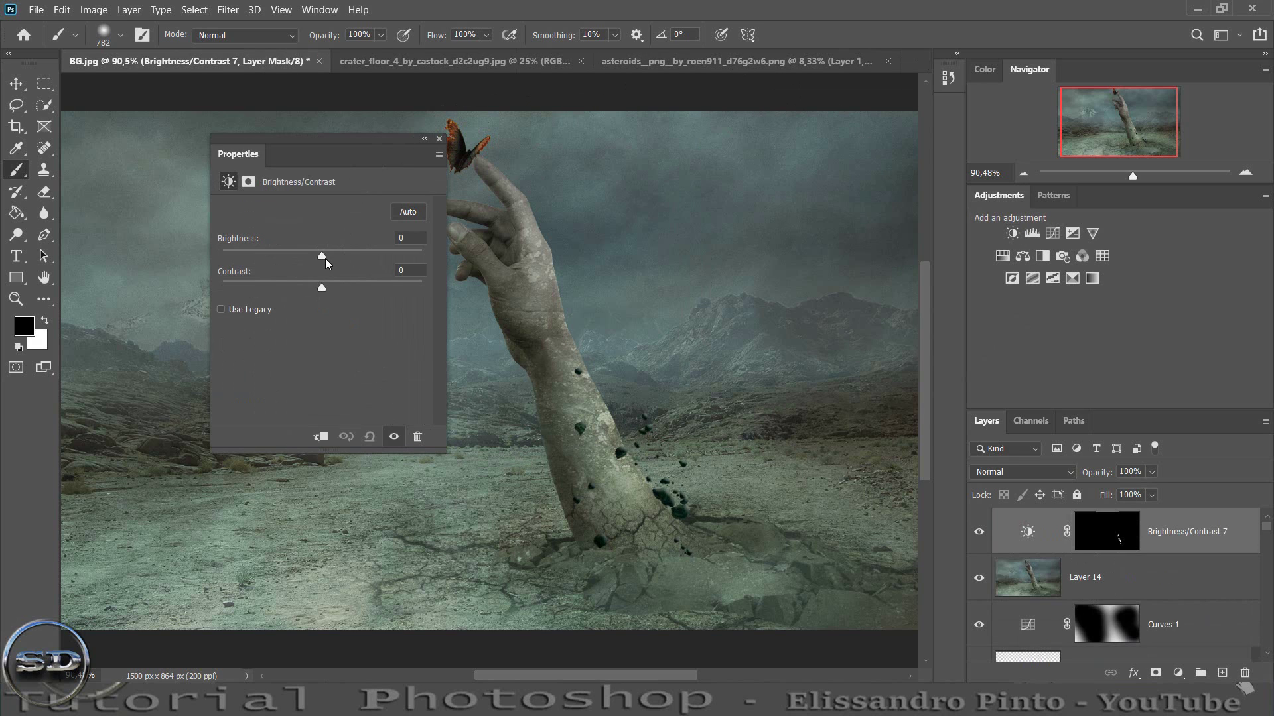
drag(321, 254, 385, 260)
drag(321, 287, 398, 283)
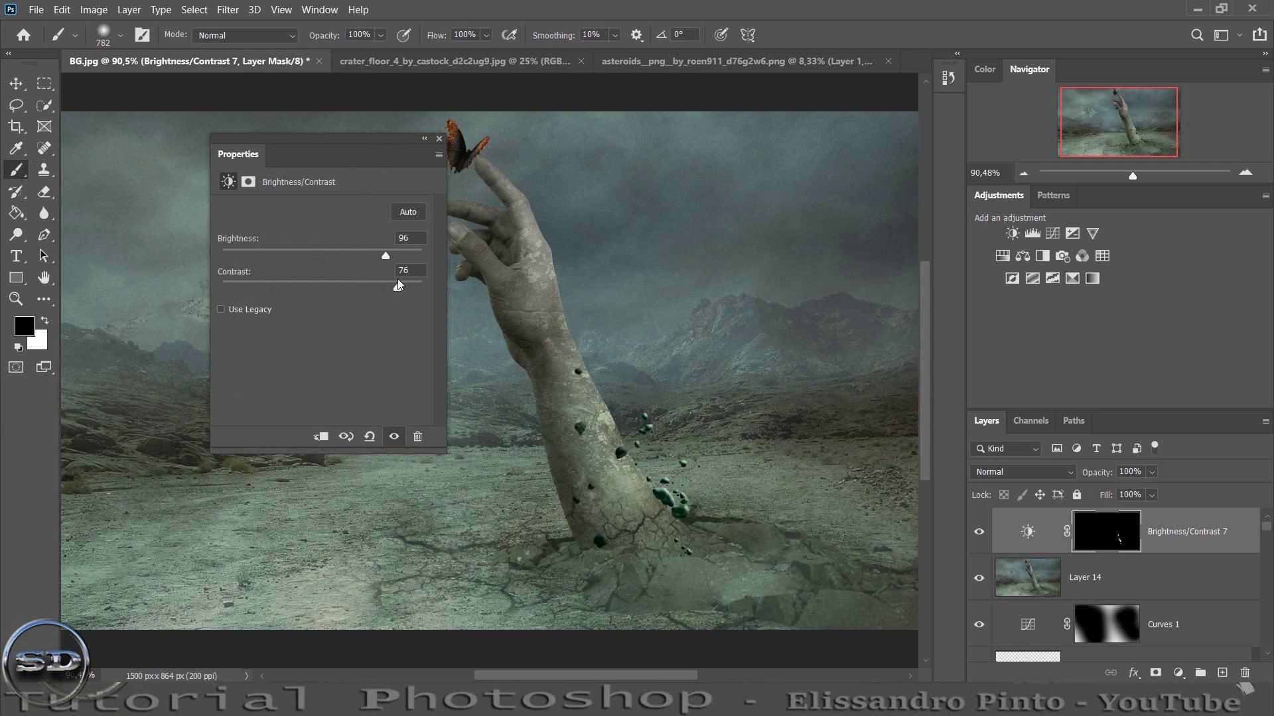
click(438, 138)
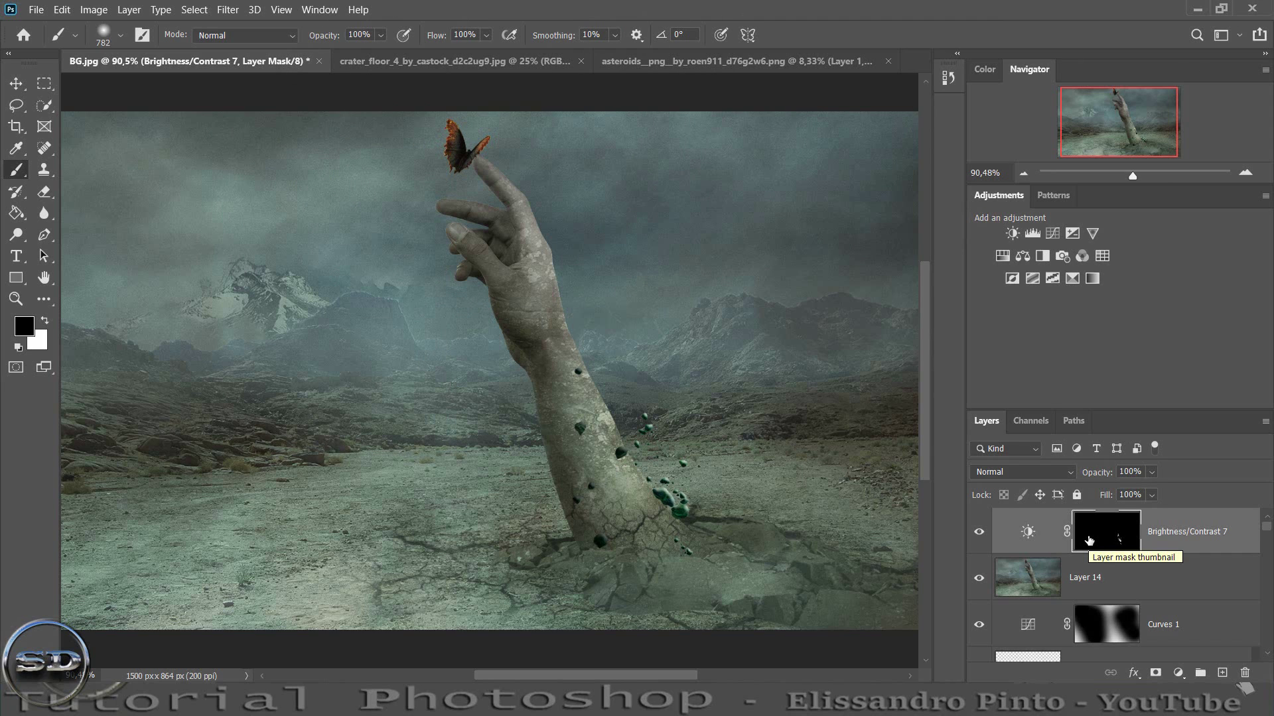
- Clip a Hue/Saturation layer to Brightness/Contrast 7 with Saturation pulled far down
click(1003, 256)
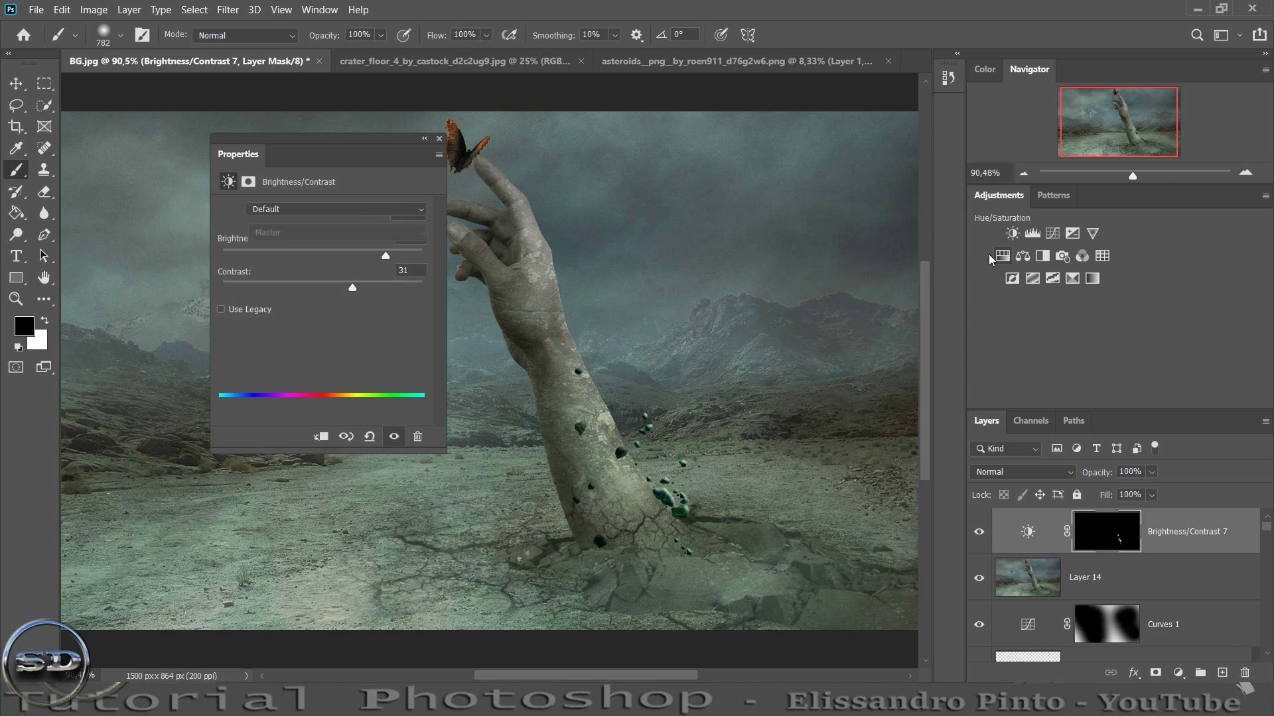
click(320, 437)
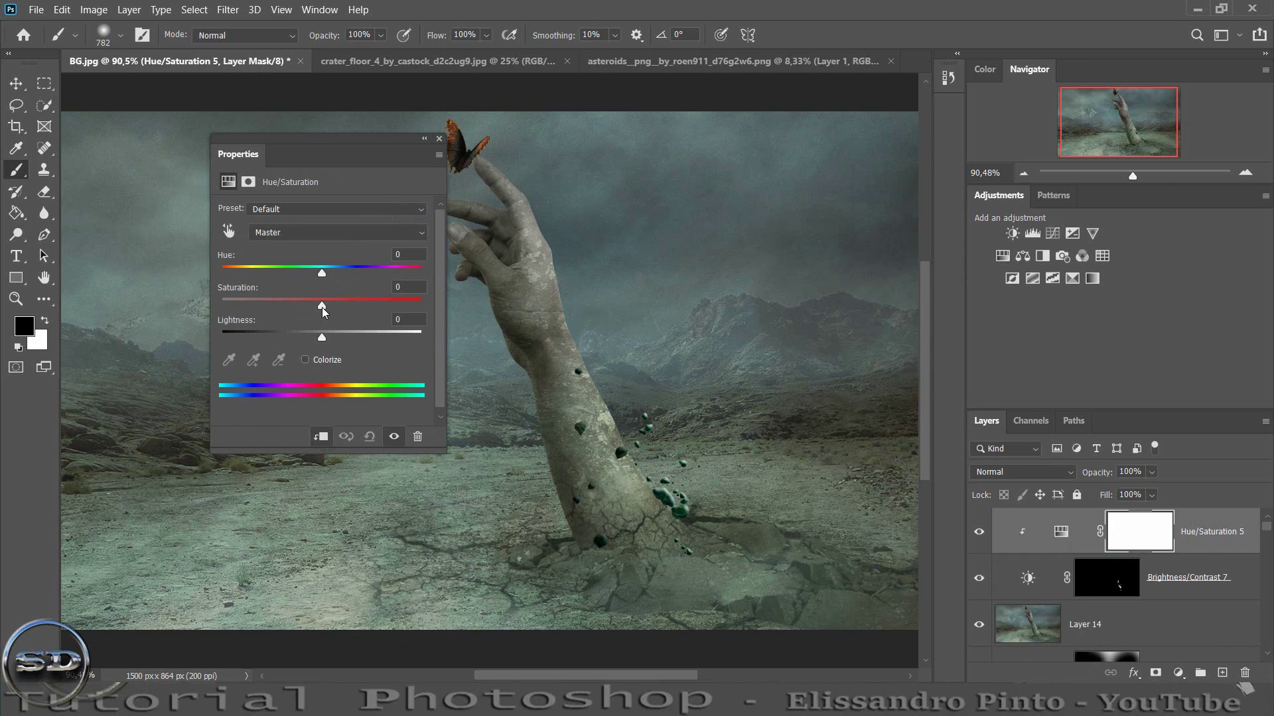
drag(322, 306, 233, 313)
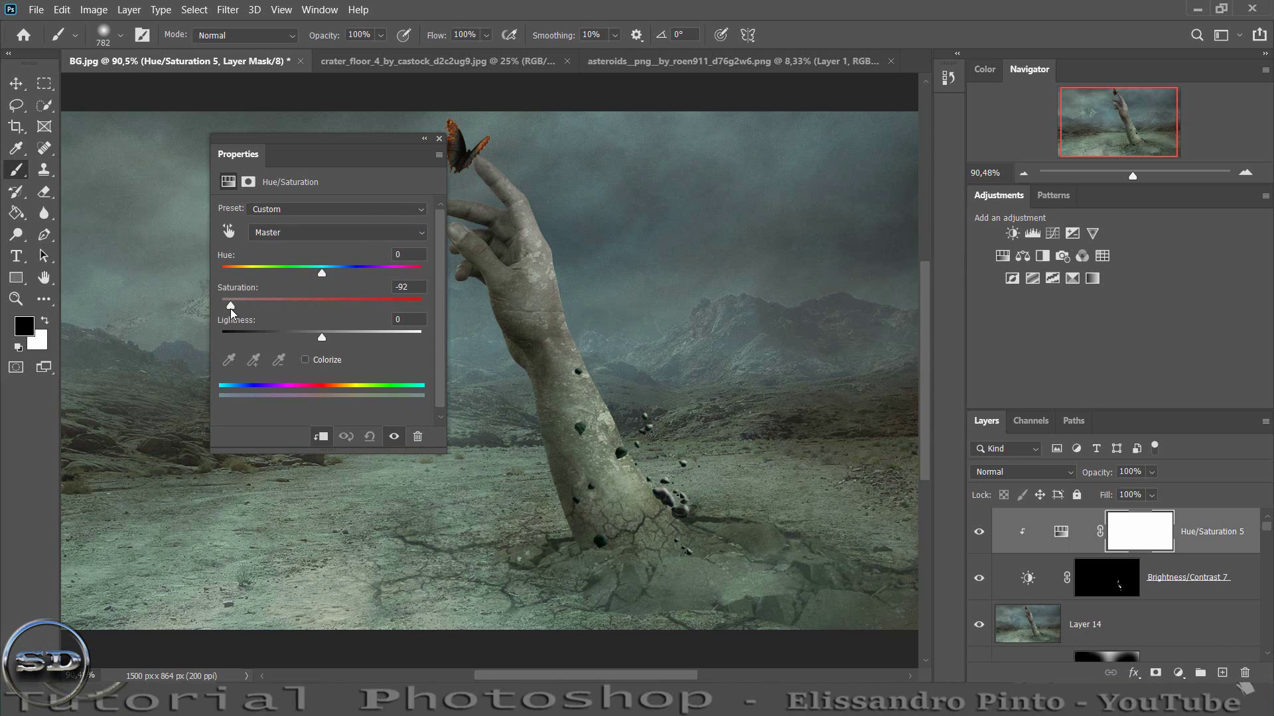
click(439, 138)
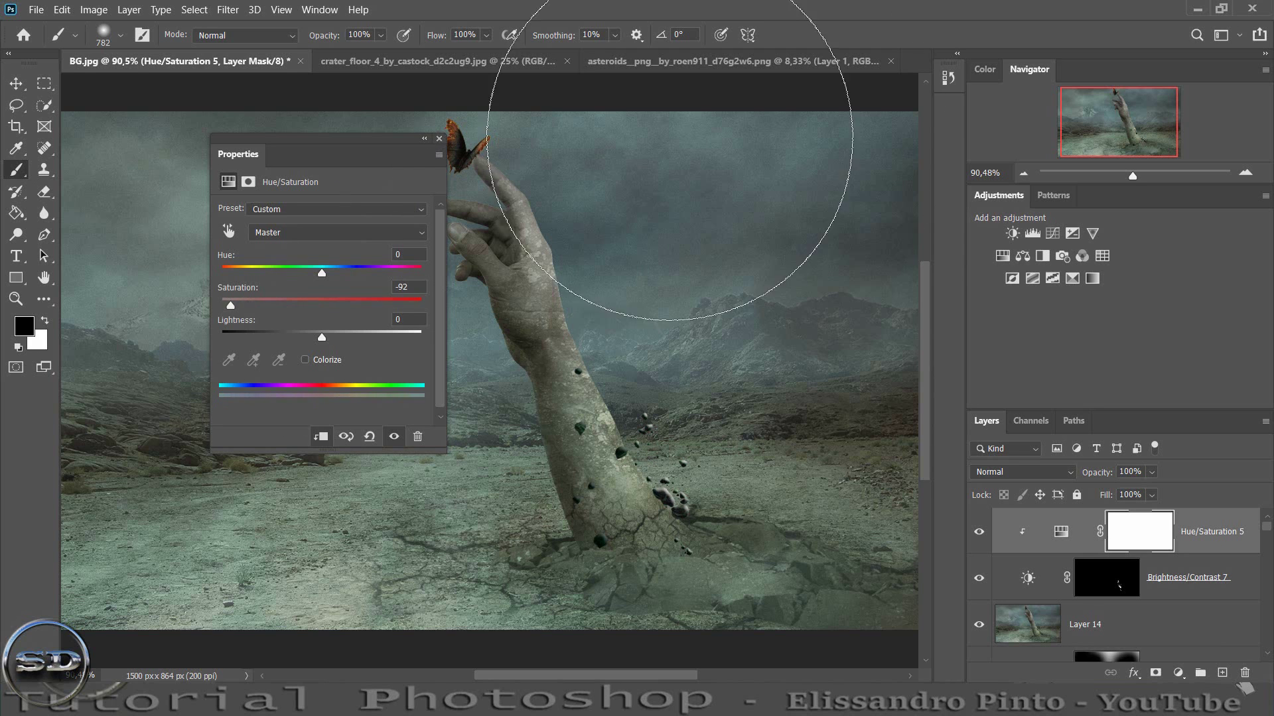
click(1145, 175)
drag(1118, 144, 1131, 158)
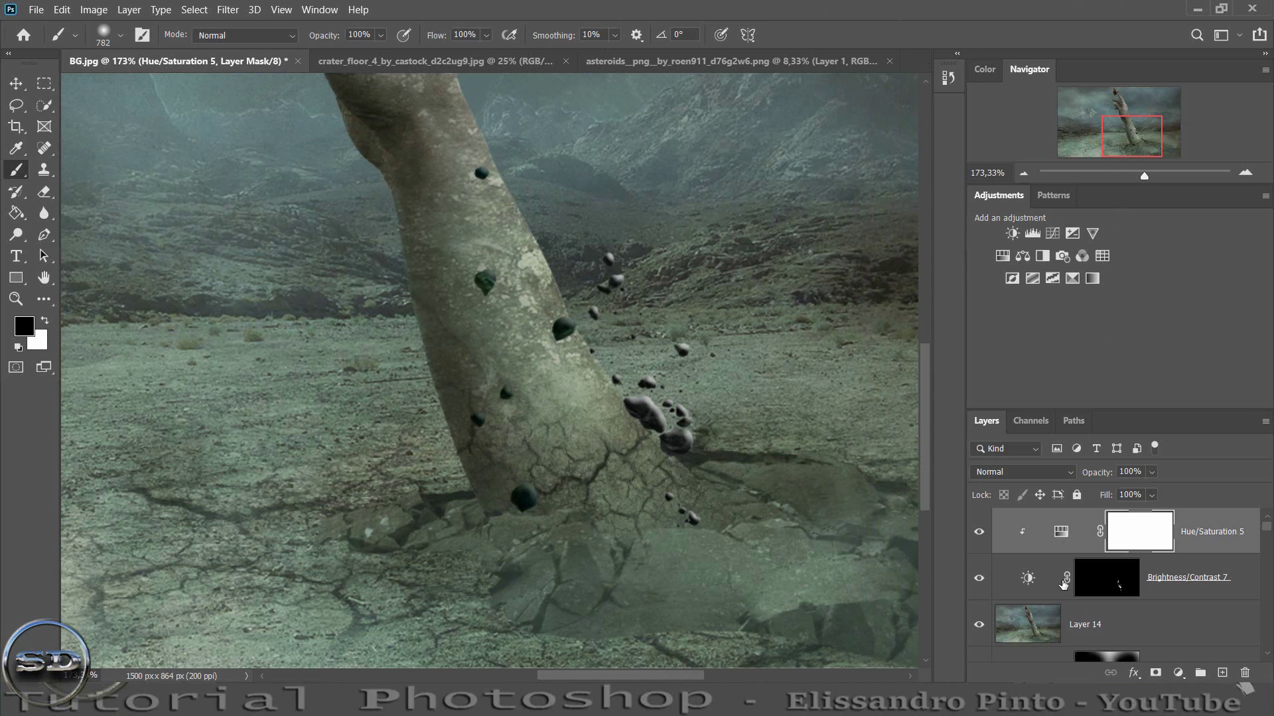
- Load Layer 11's dark rocks and brighten them with a masked Brightness/Contrast set to 43
scroll(1057, 640, down, 1)
scroll(1058, 640, down, 2)
scroll(1056, 634, down, 1)
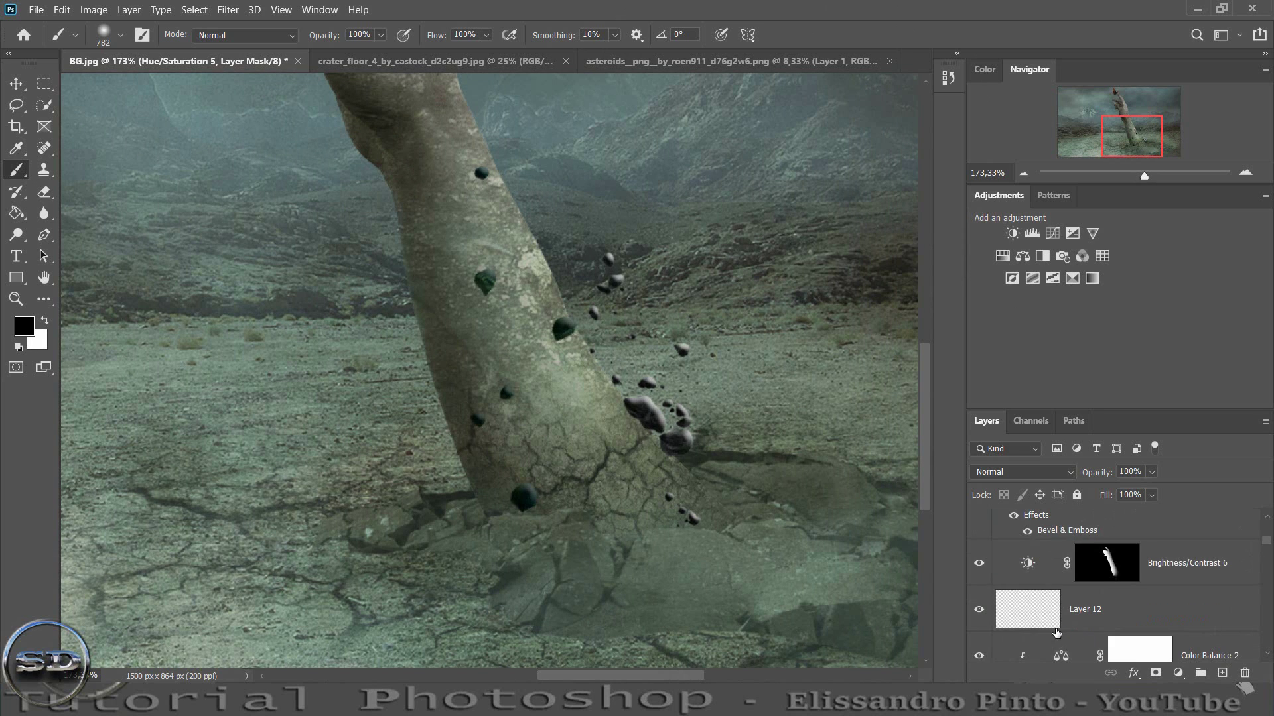
scroll(1057, 634, down, 1)
scroll(1057, 633, down, 2)
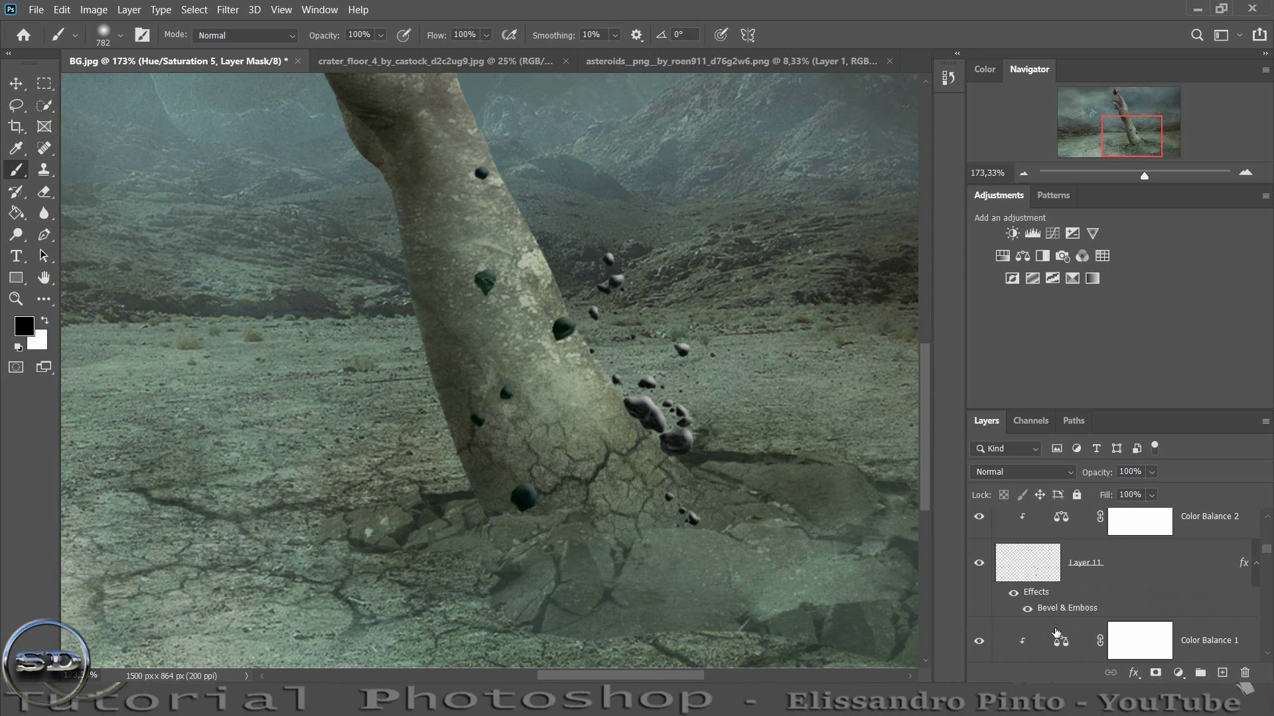
ctrl+click(1029, 575)
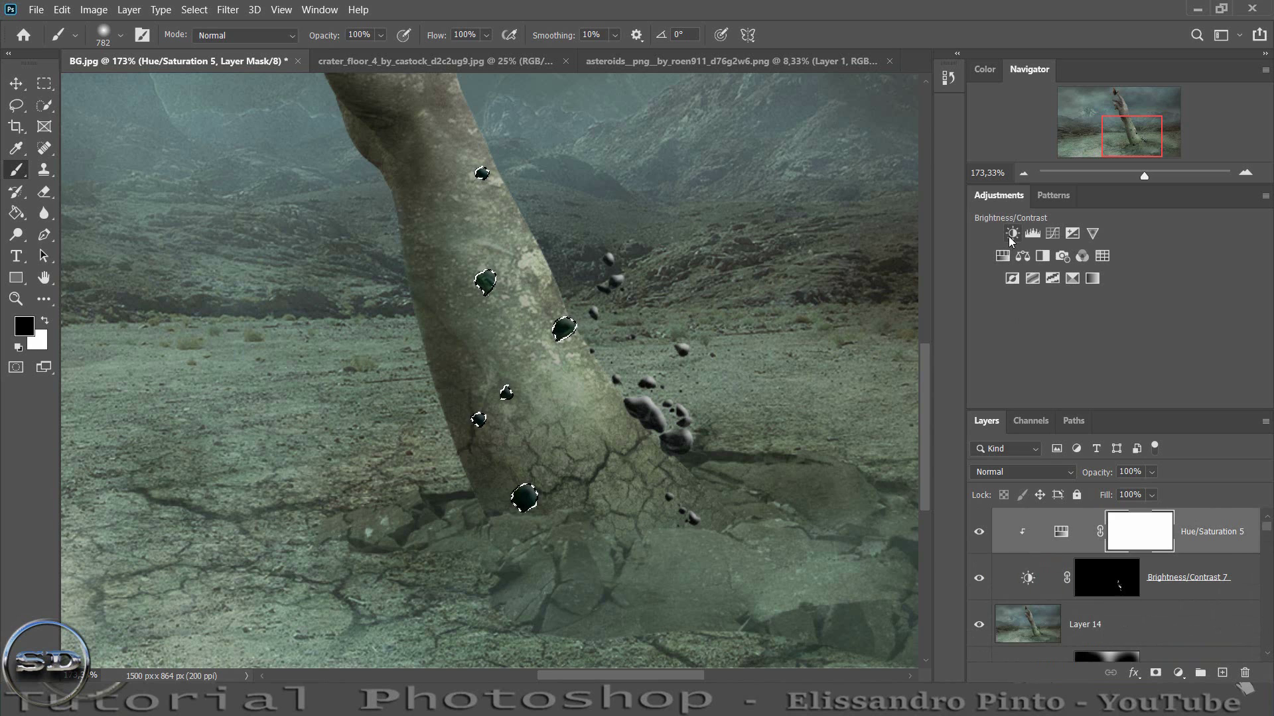
click(1011, 234)
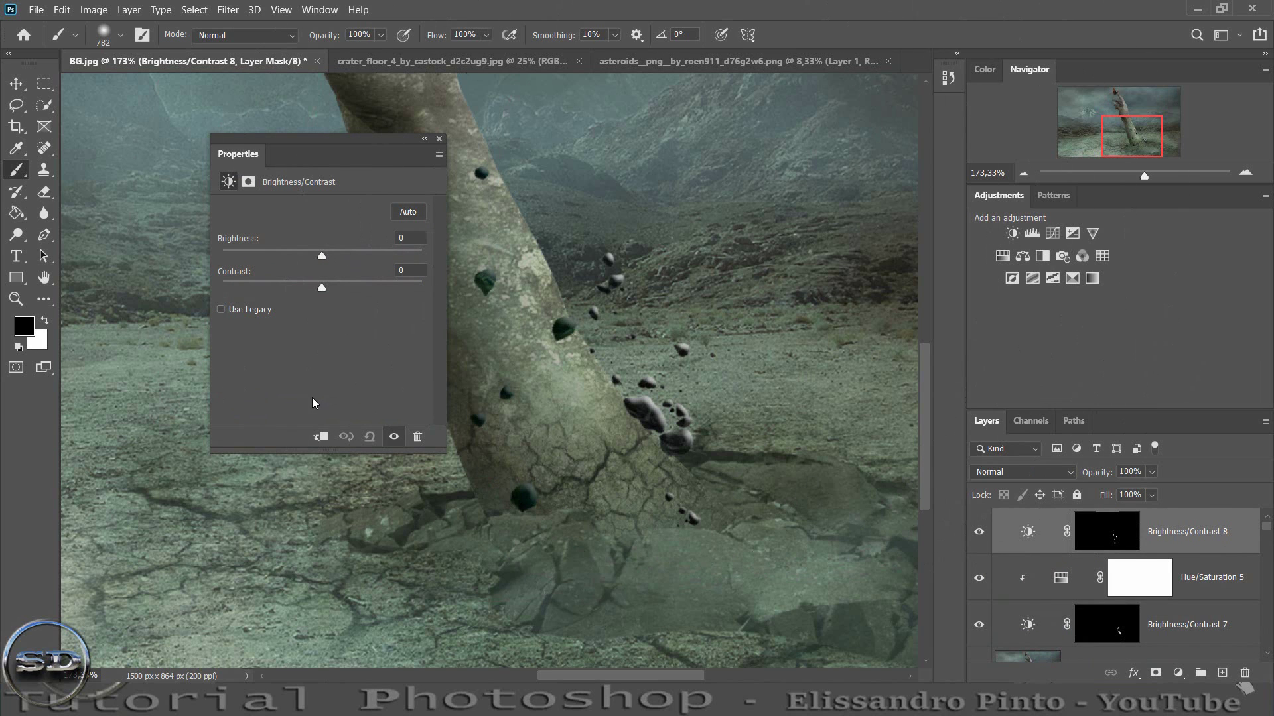
drag(323, 259, 350, 260)
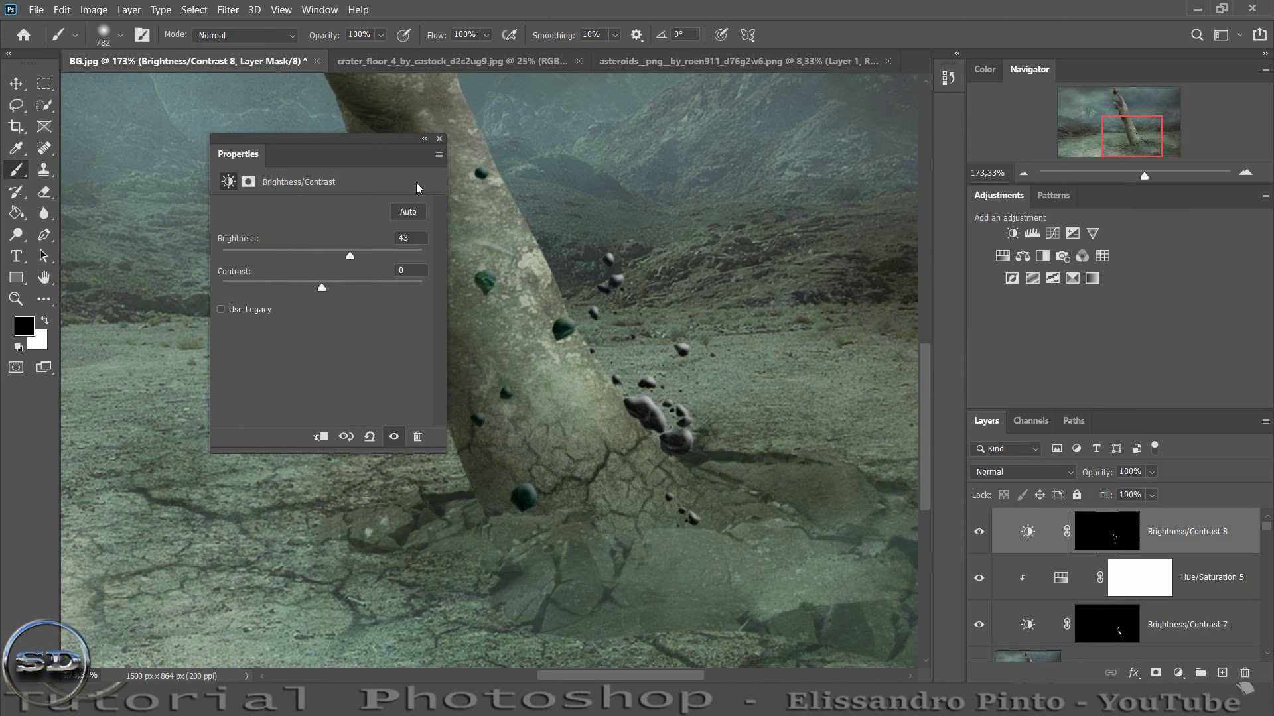
click(438, 139)
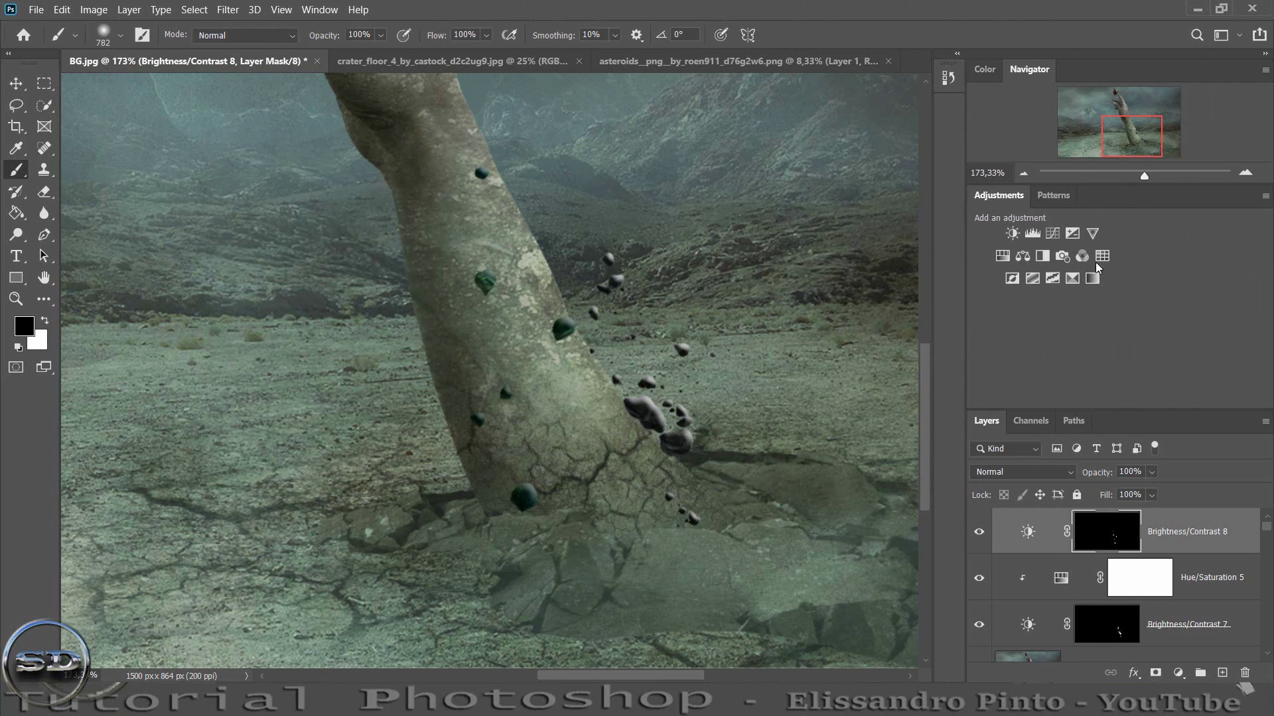
- Clip a Hue/Saturation layer to Brightness/Contrast 8 with Saturation -51 and Lightness -7
click(1002, 256)
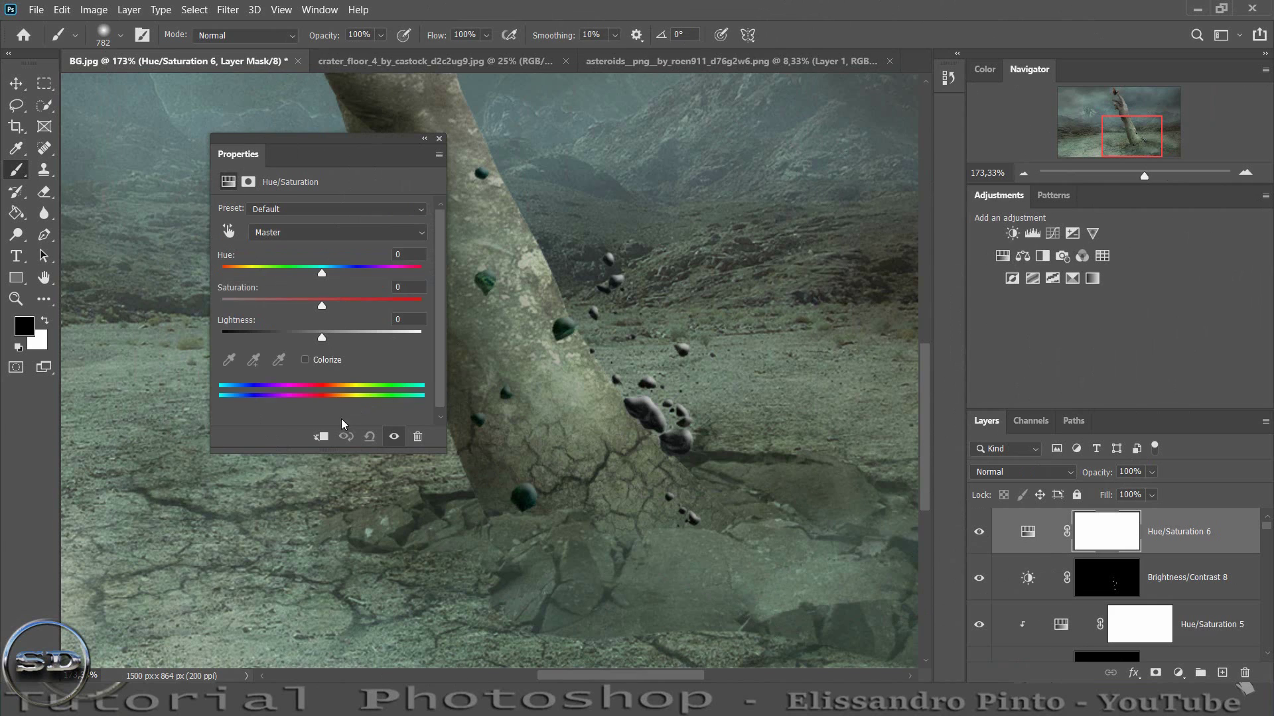
click(321, 437)
mouse_move(321, 305)
mouse_down()
mouse_move(258, 306)
mouse_move(340, 338)
mouse_move(242, 340)
mouse_move(316, 339)
mouse_up()
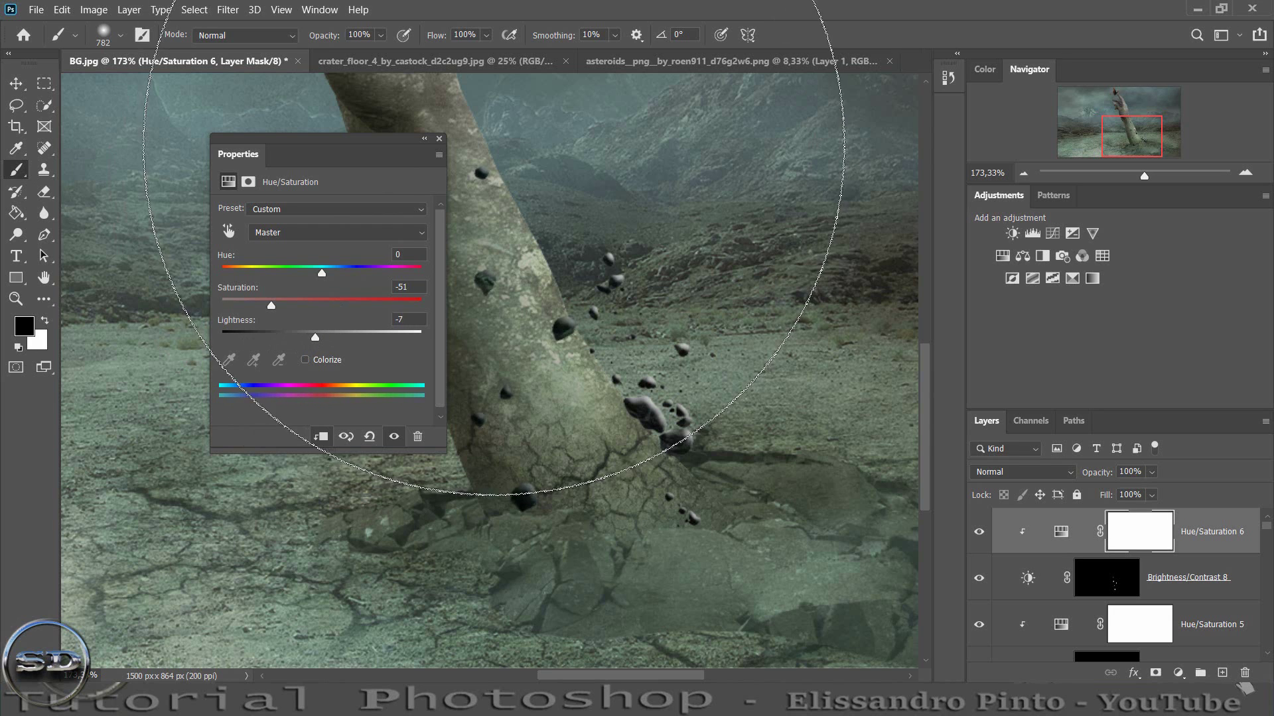
click(16, 83)
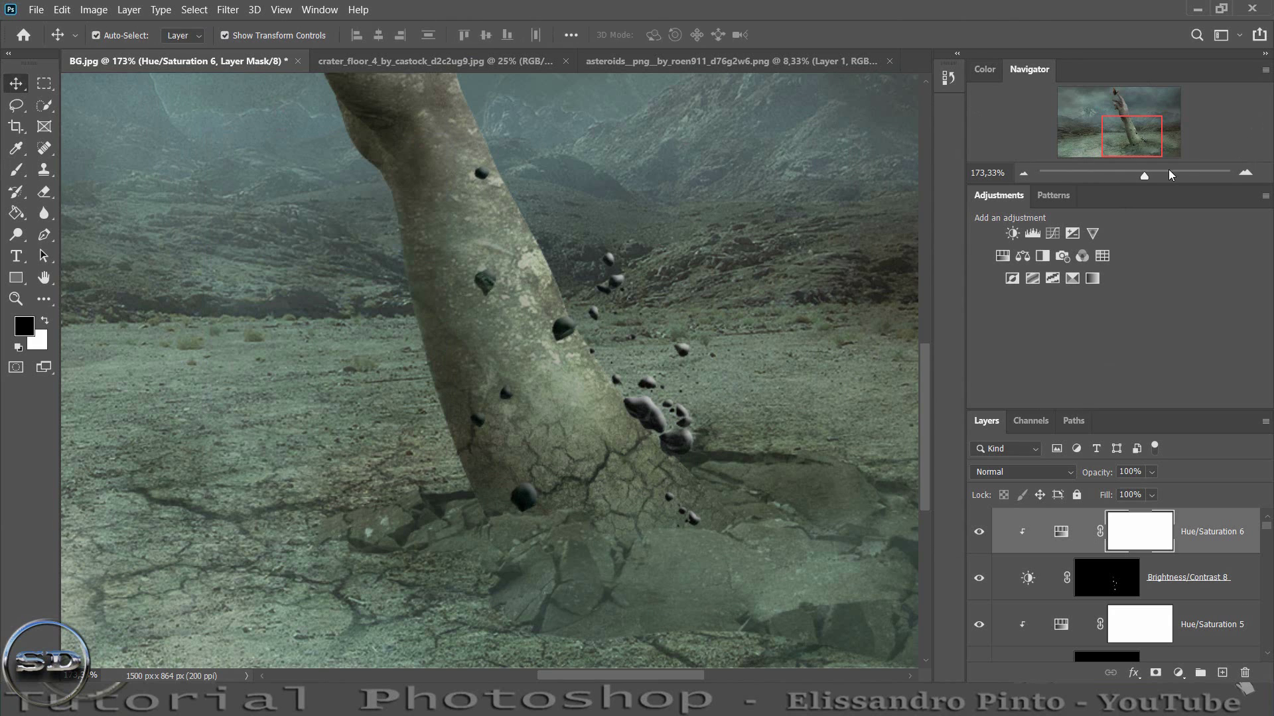
- Zoom out and stamp all visible layers into a merged Layer 15
drag(1140, 173, 1131, 173)
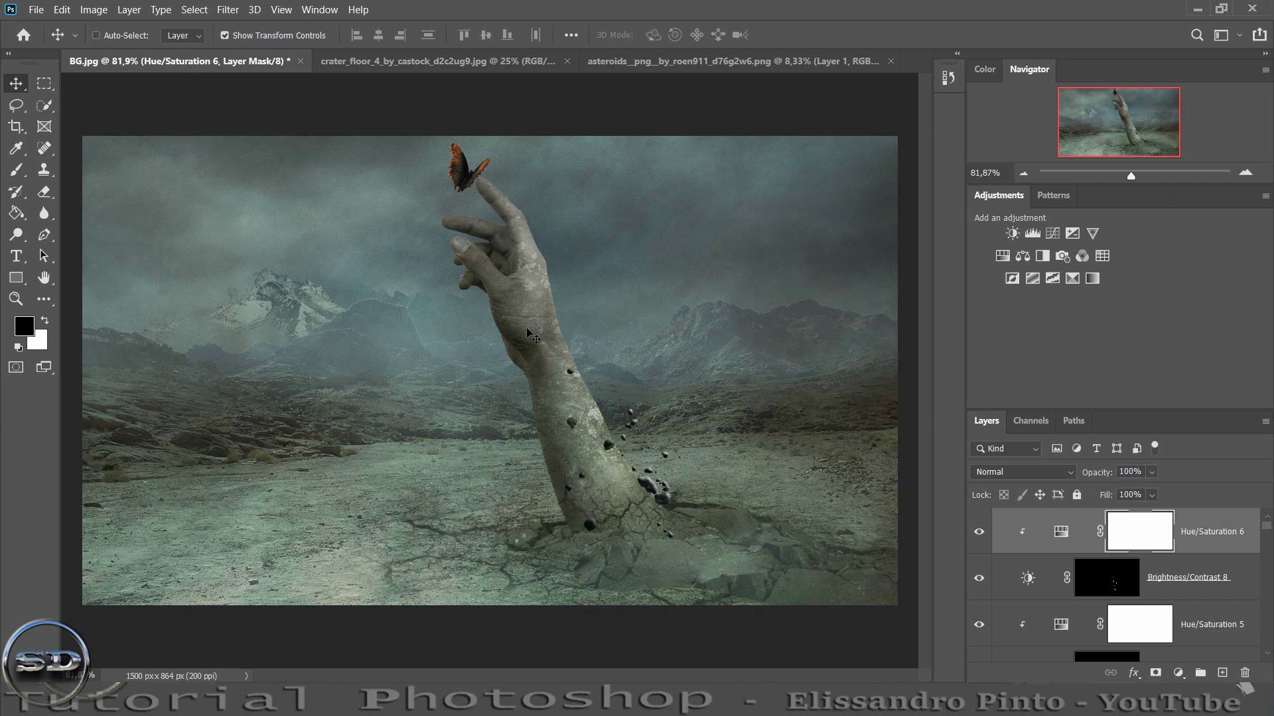
key(ctrl+shift+alt+e)
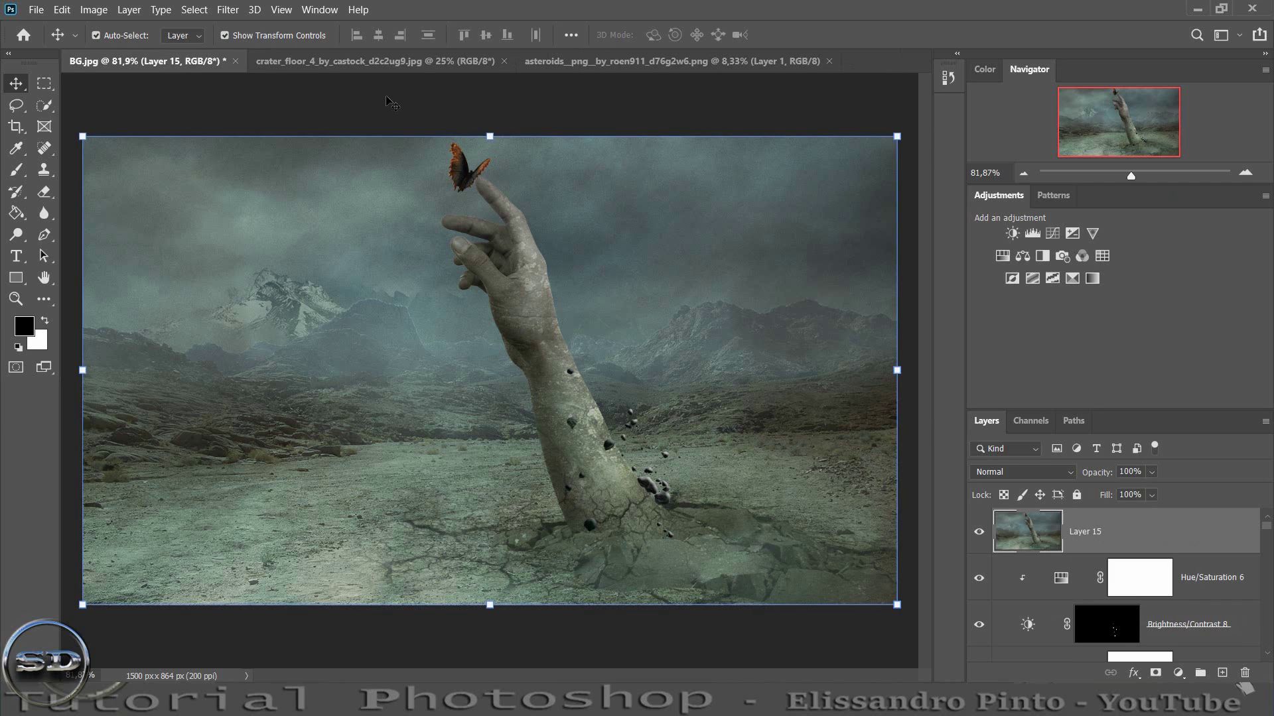
click(227, 9)
mouse_move(260, 360)
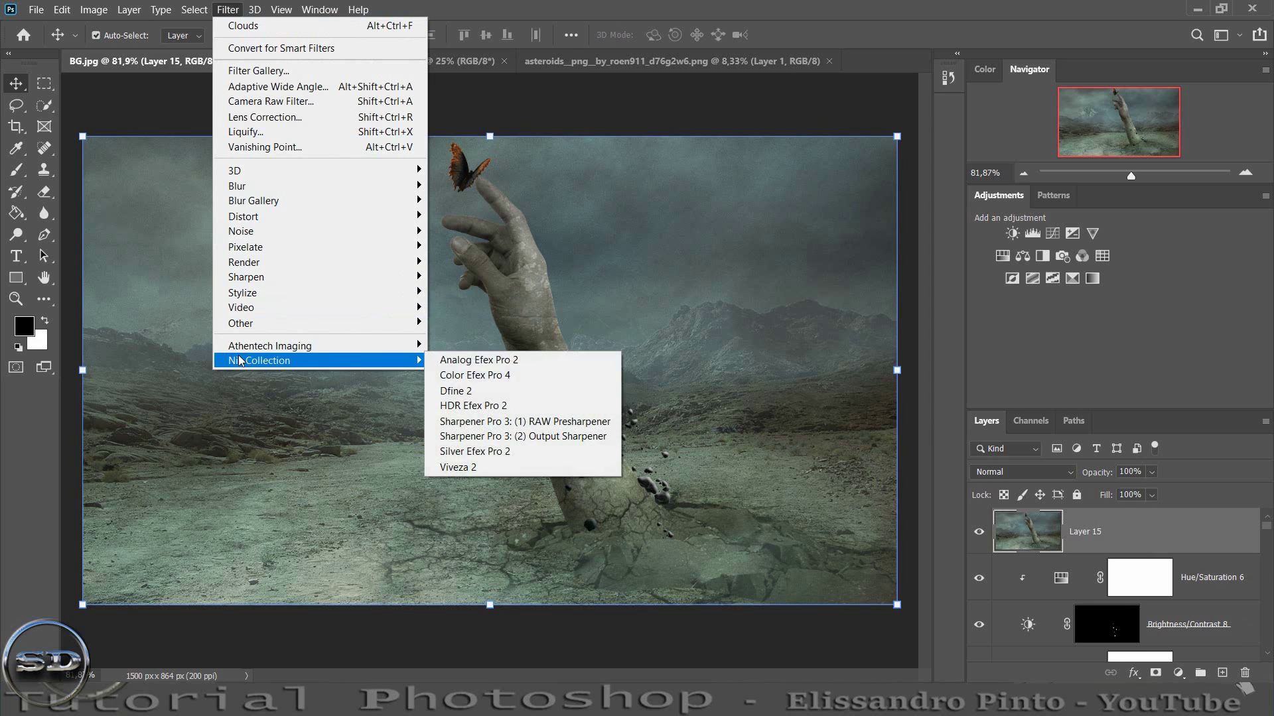
- Apply Color Efex Pro 4's Detail Extractor with Normal effect radius after previewing other filters
click(490, 375)
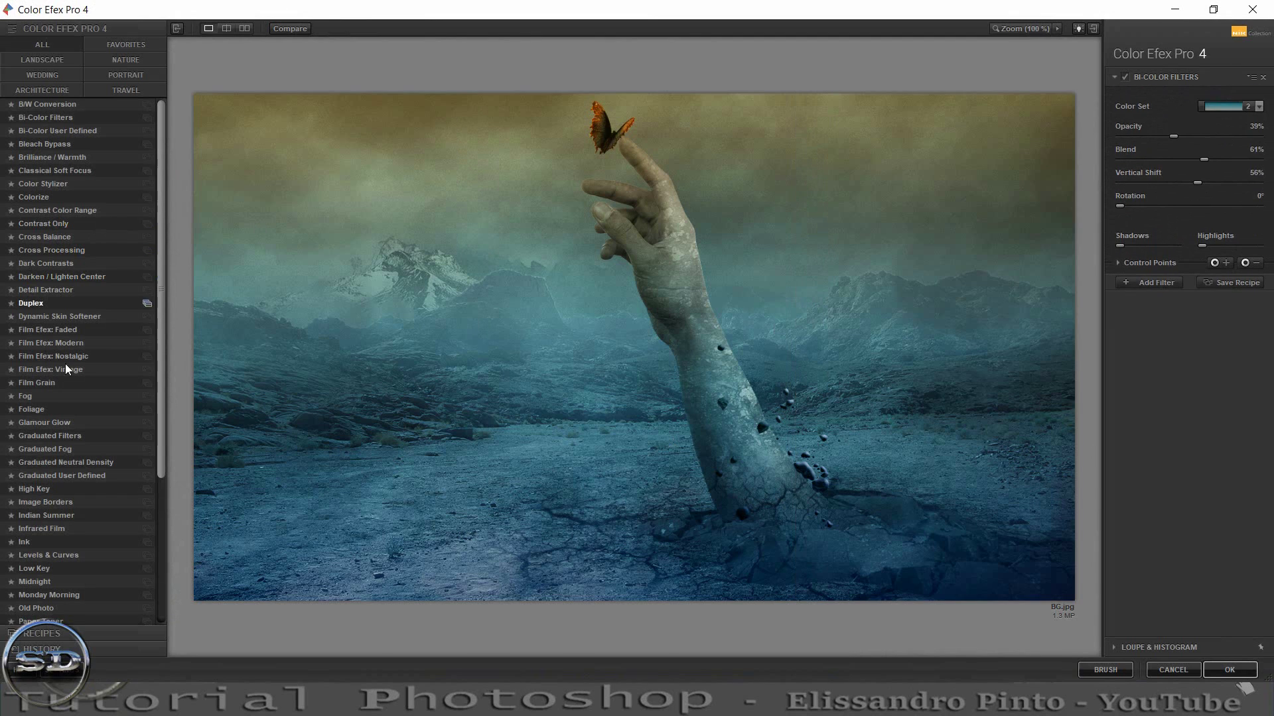
click(38, 306)
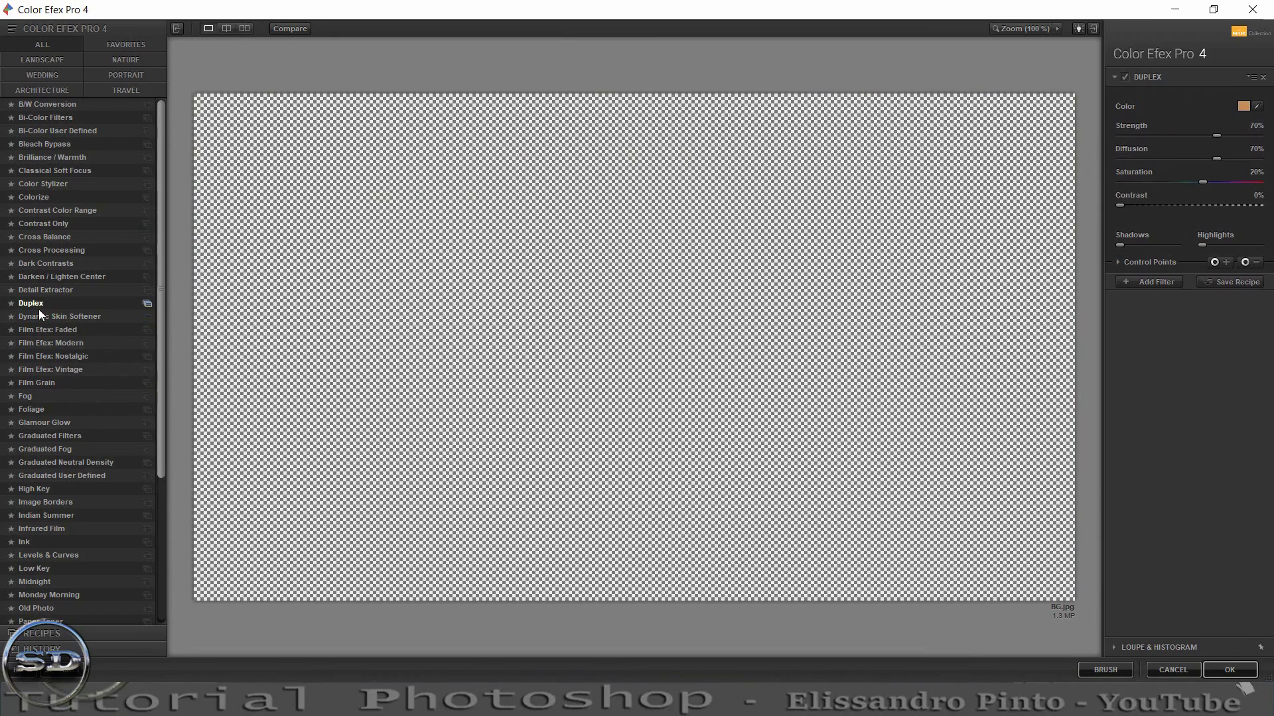
click(37, 318)
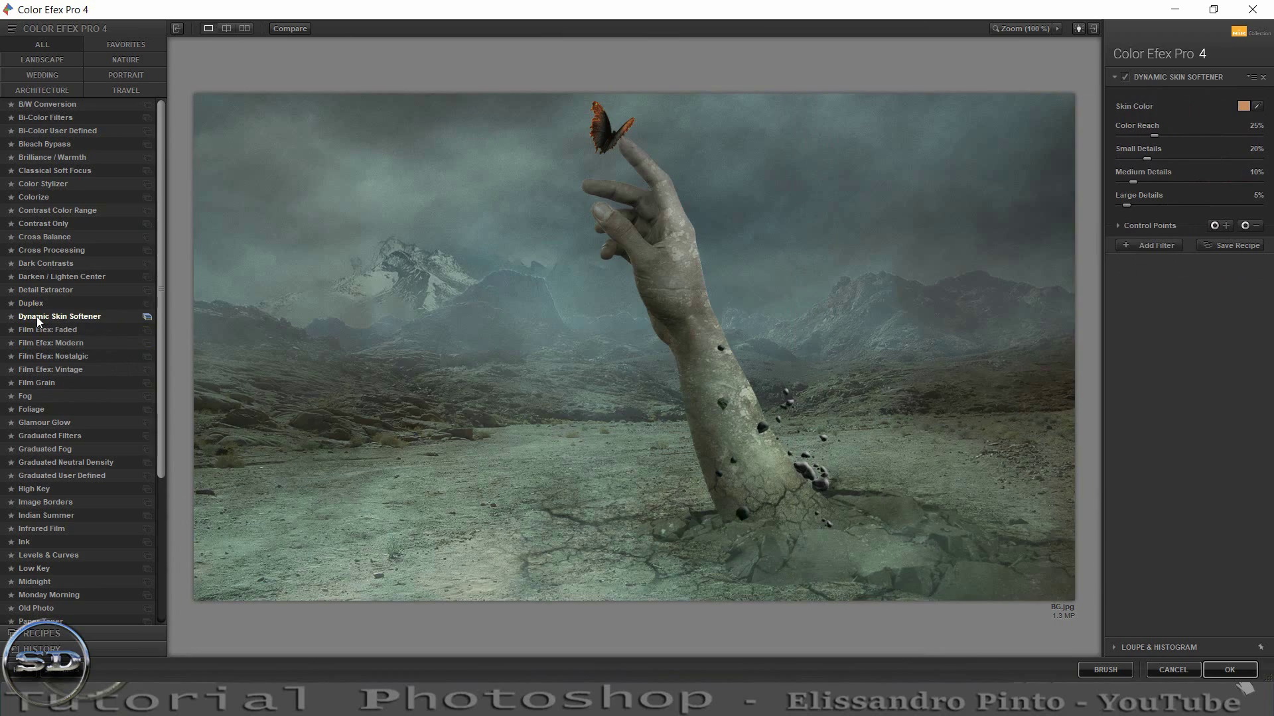
click(33, 329)
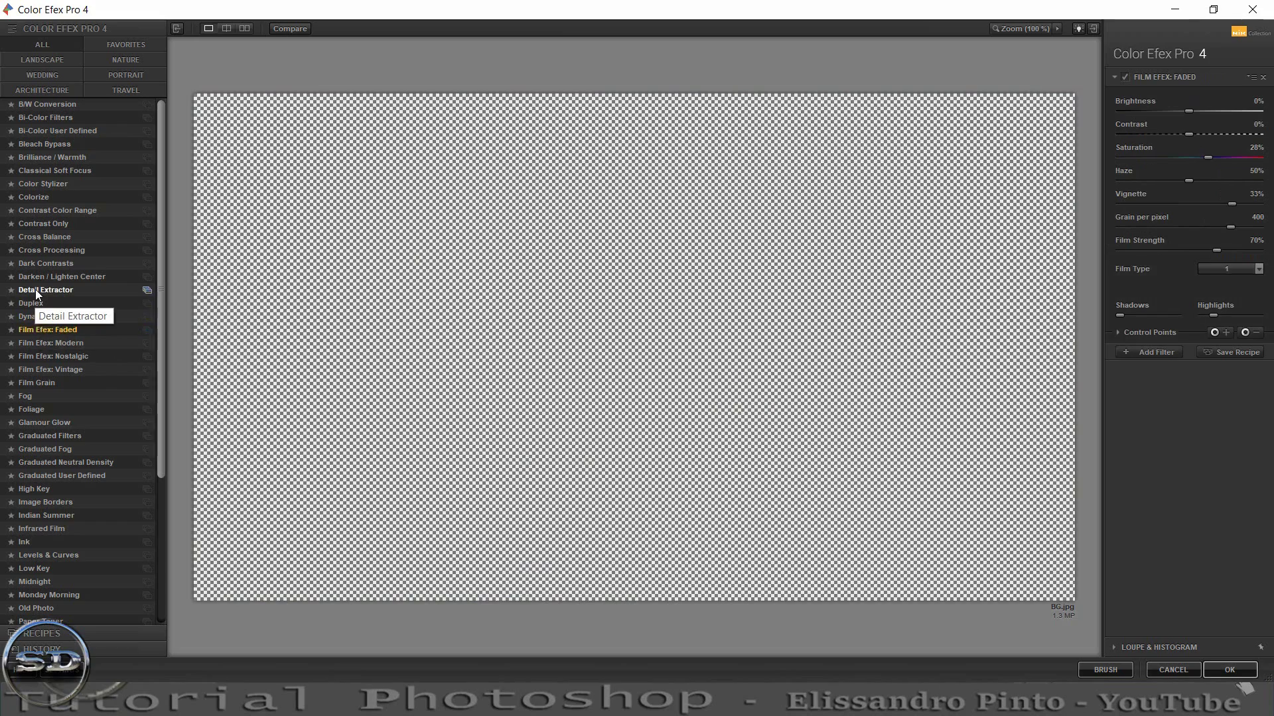
click(35, 289)
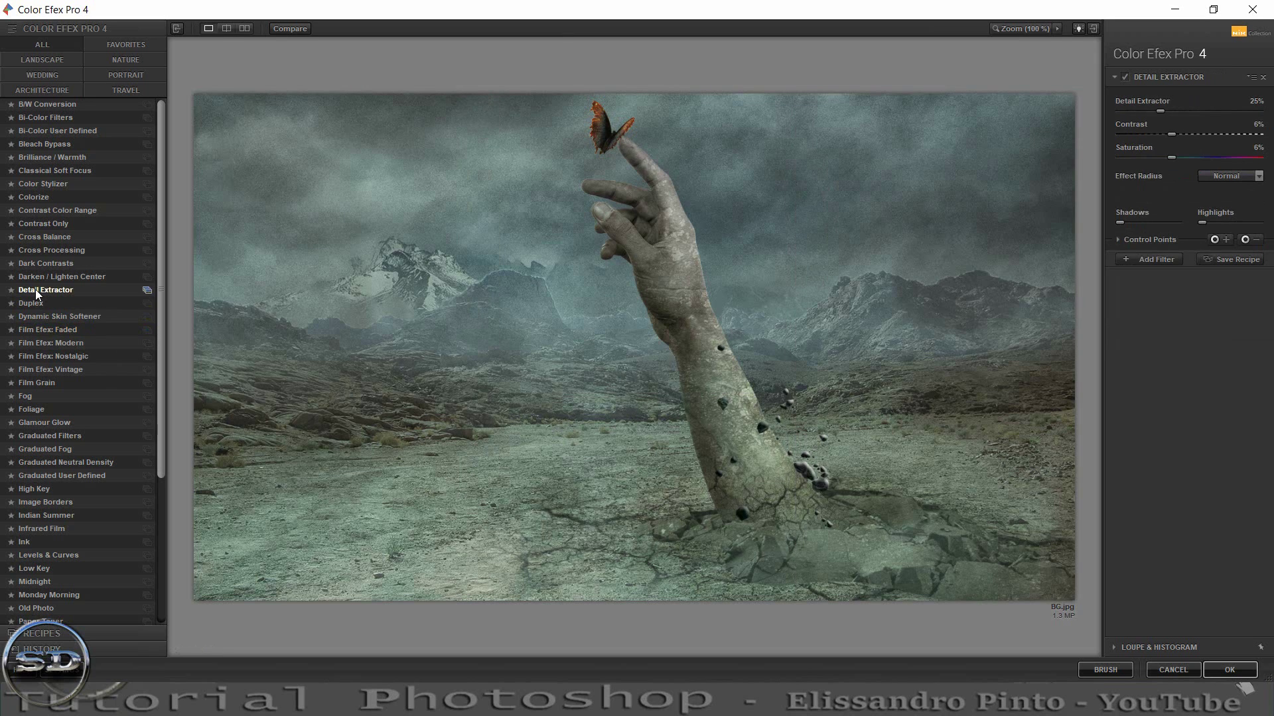
click(1220, 175)
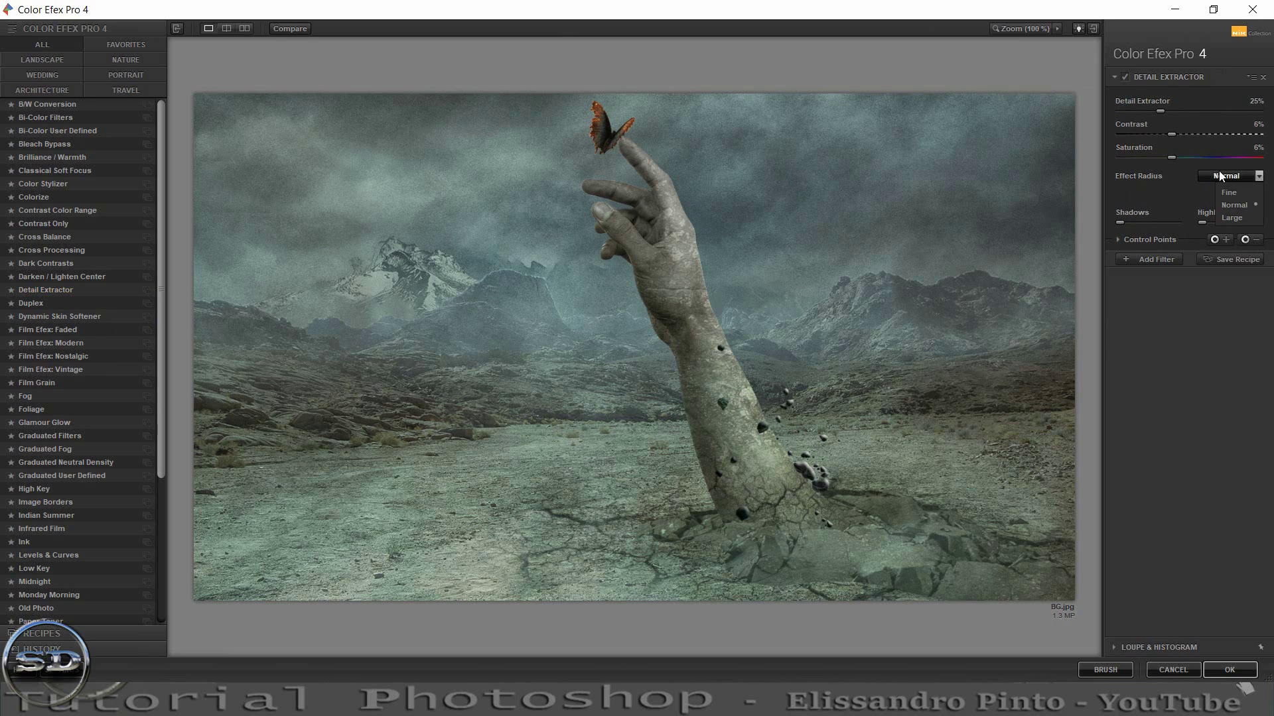
click(1231, 205)
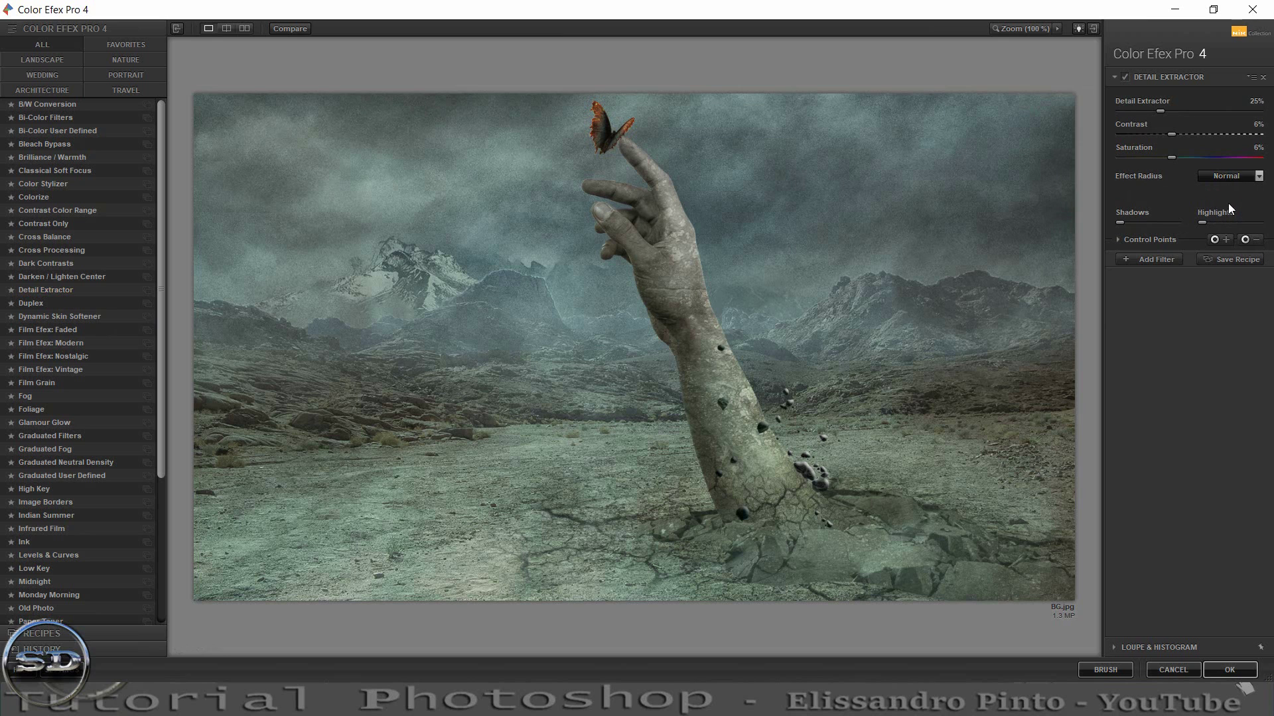
click(1224, 669)
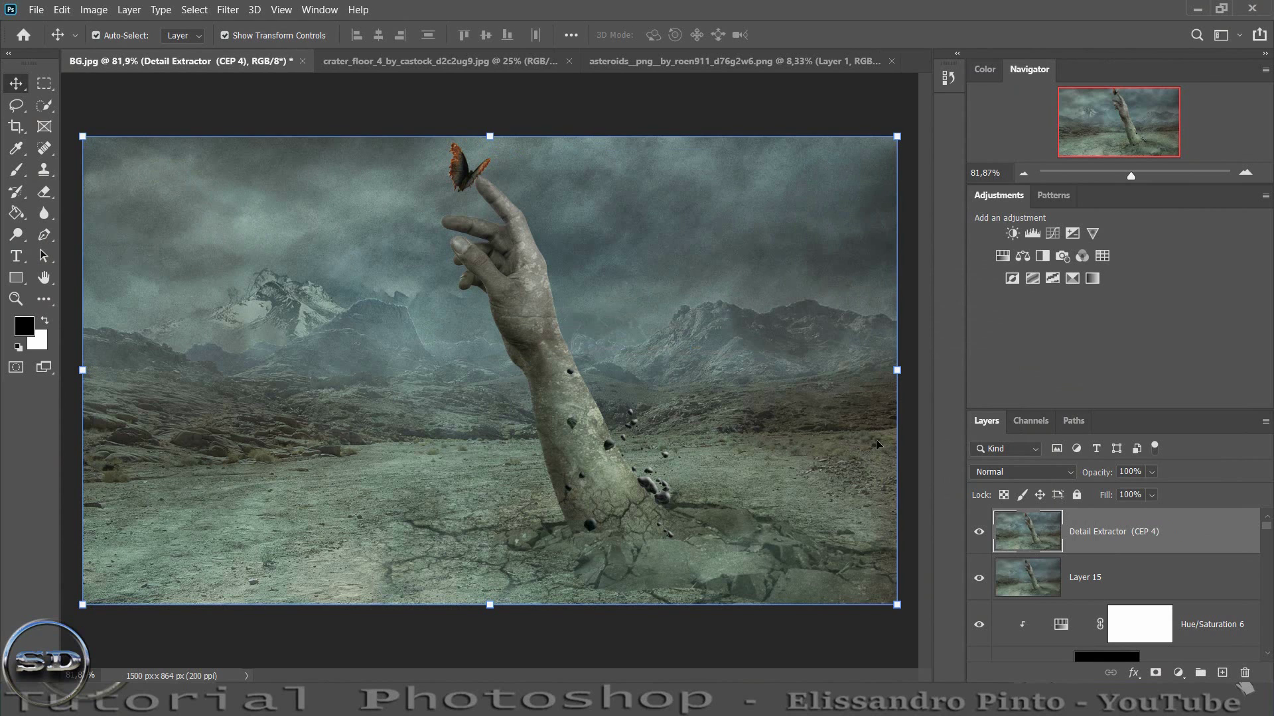
- Fill the Detail Extractor mask black, then paint white to reveal it on the lower ground
click(1155, 672)
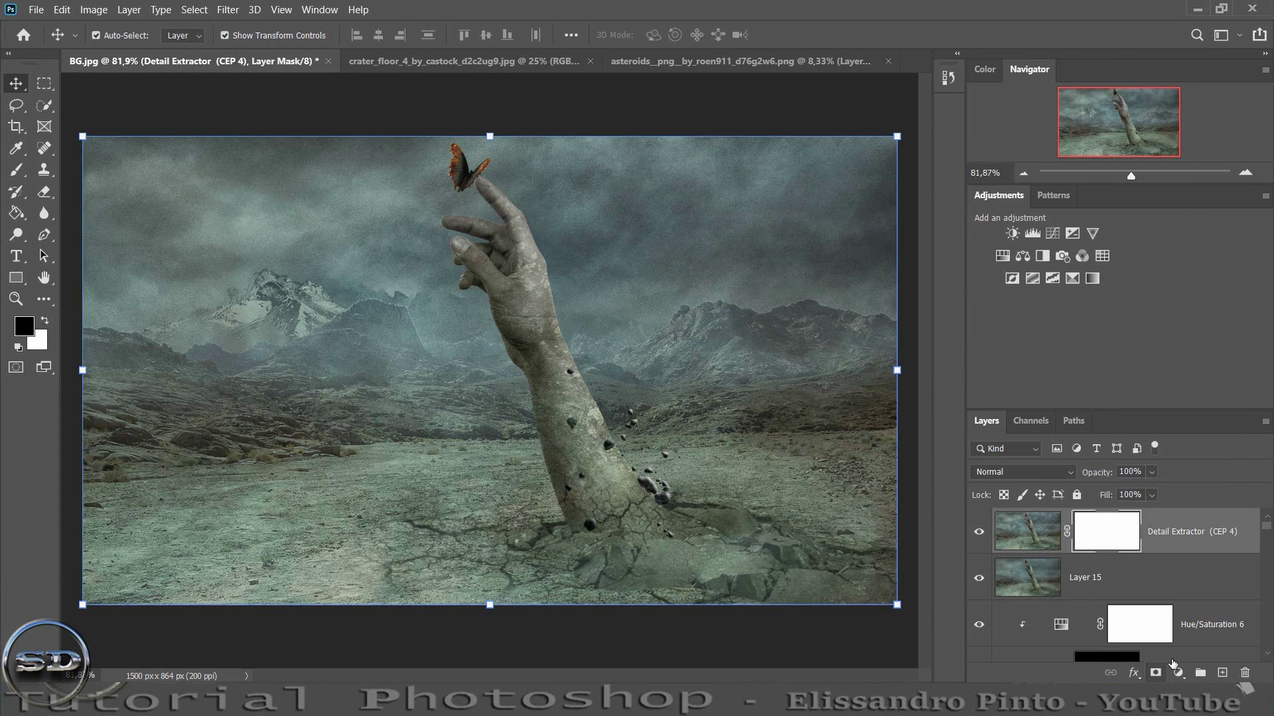
click(16, 213)
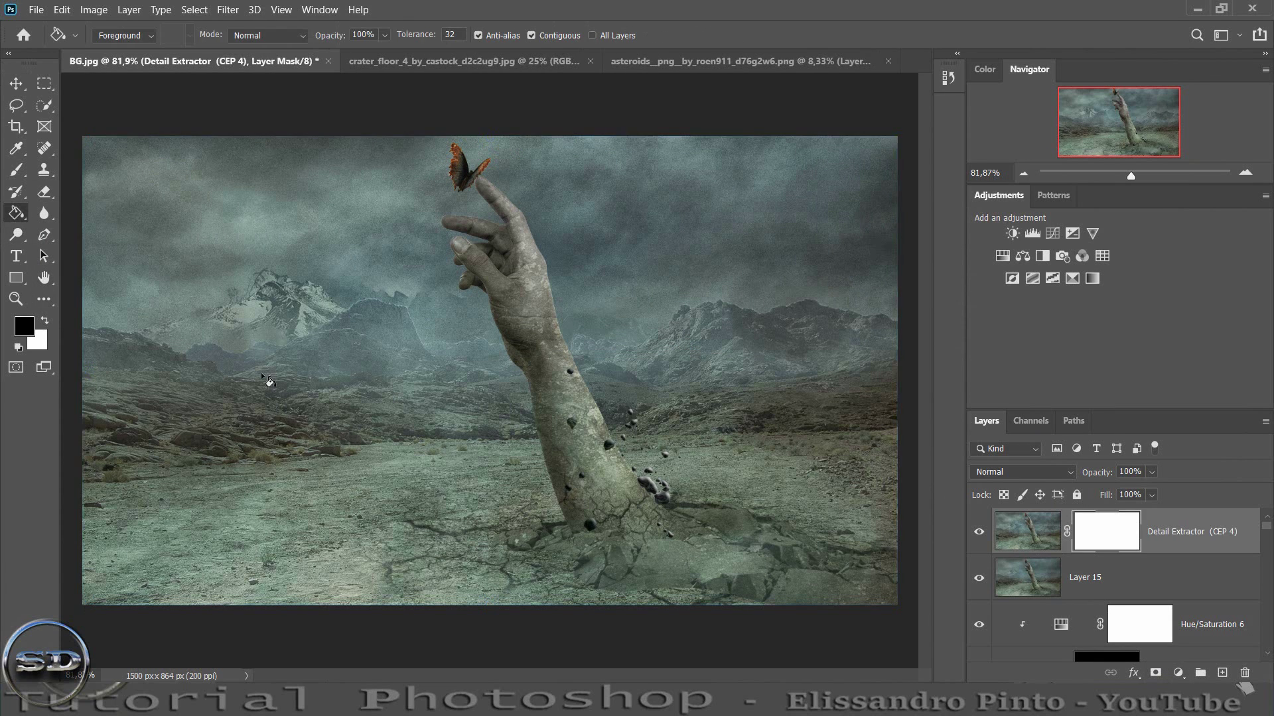
click(263, 379)
click(16, 170)
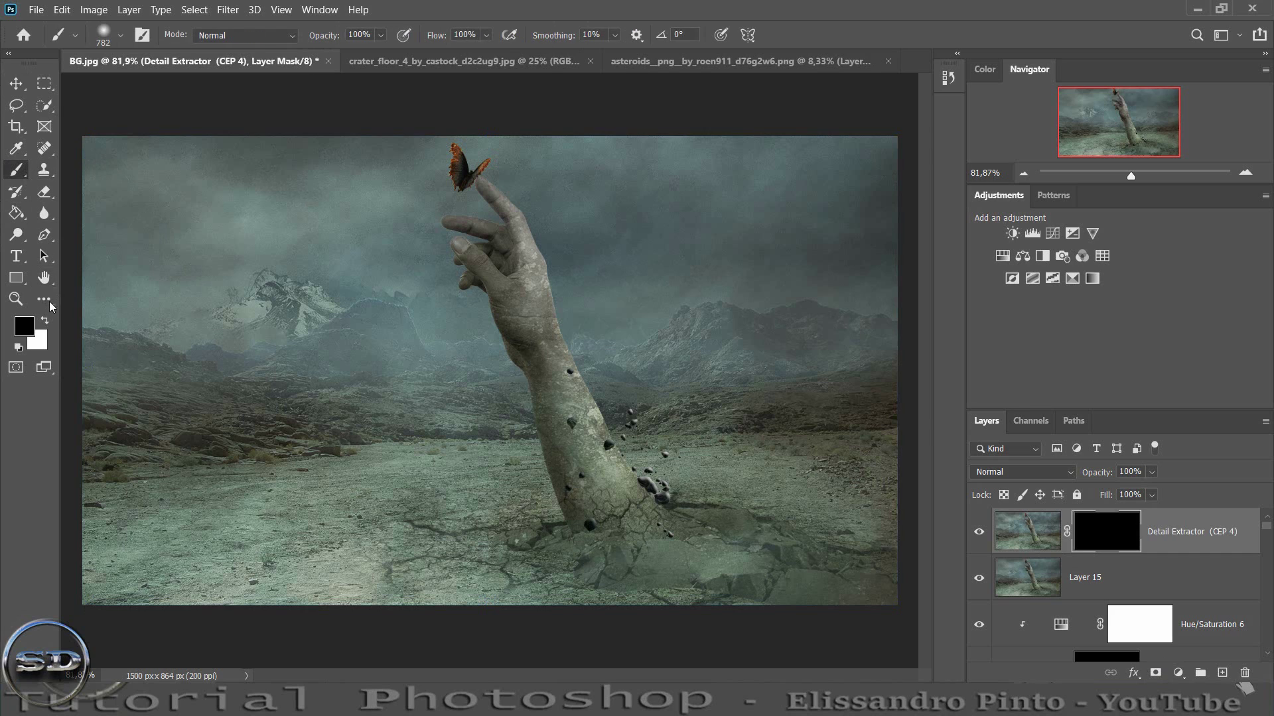
click(45, 321)
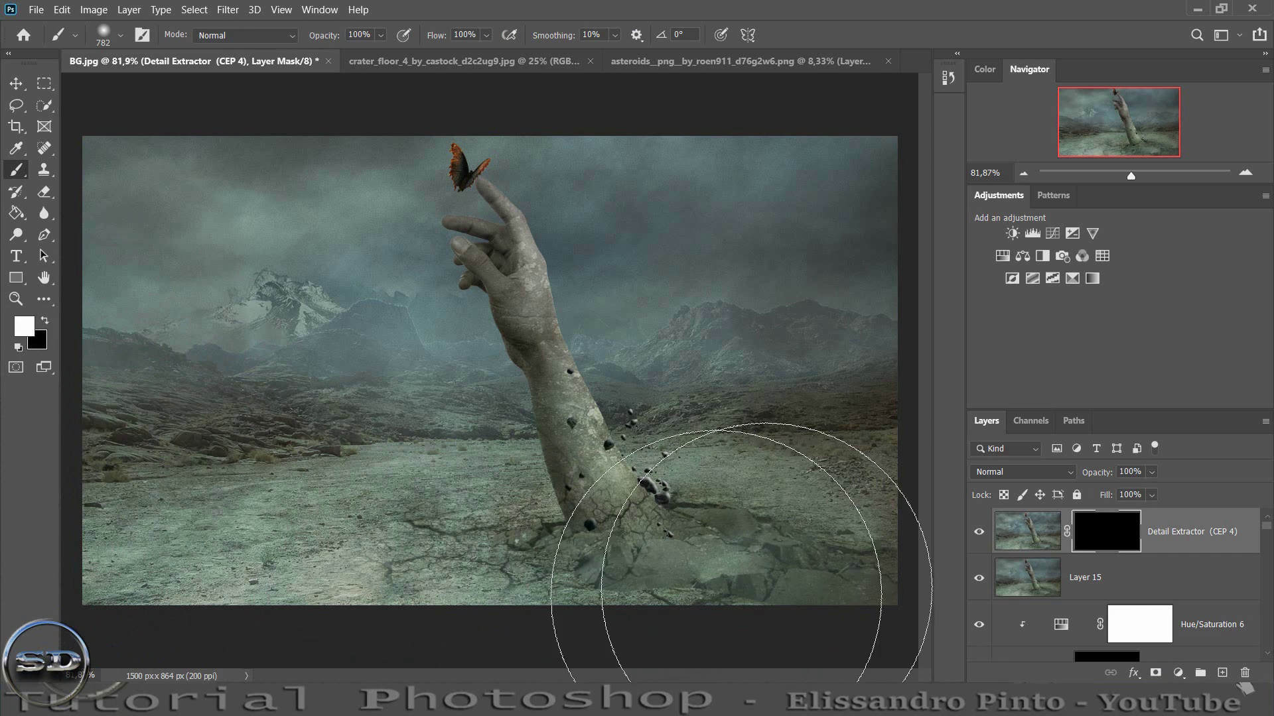
mouse_move(829, 631)
mouse_down()
mouse_move(696, 663)
mouse_move(541, 663)
mouse_move(716, 650)
mouse_up()
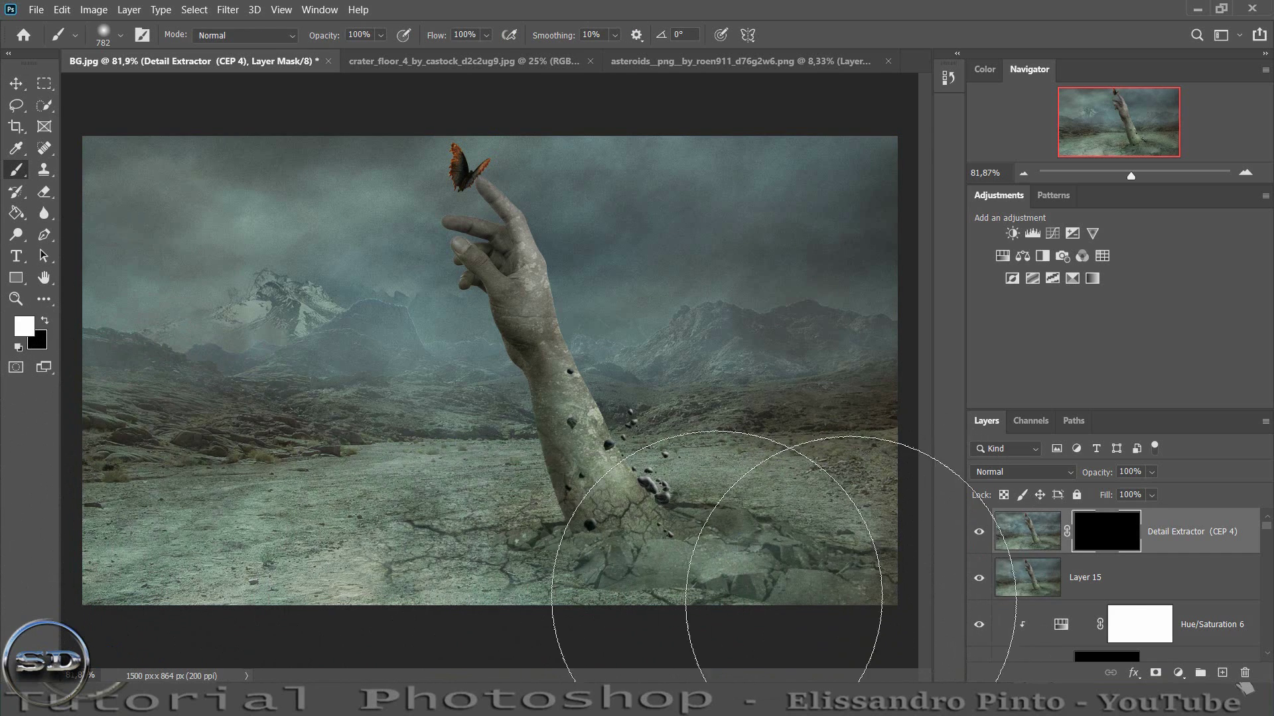
- Compare the effect on and off, then stamp visible layers into a new Layer 16
click(979, 533)
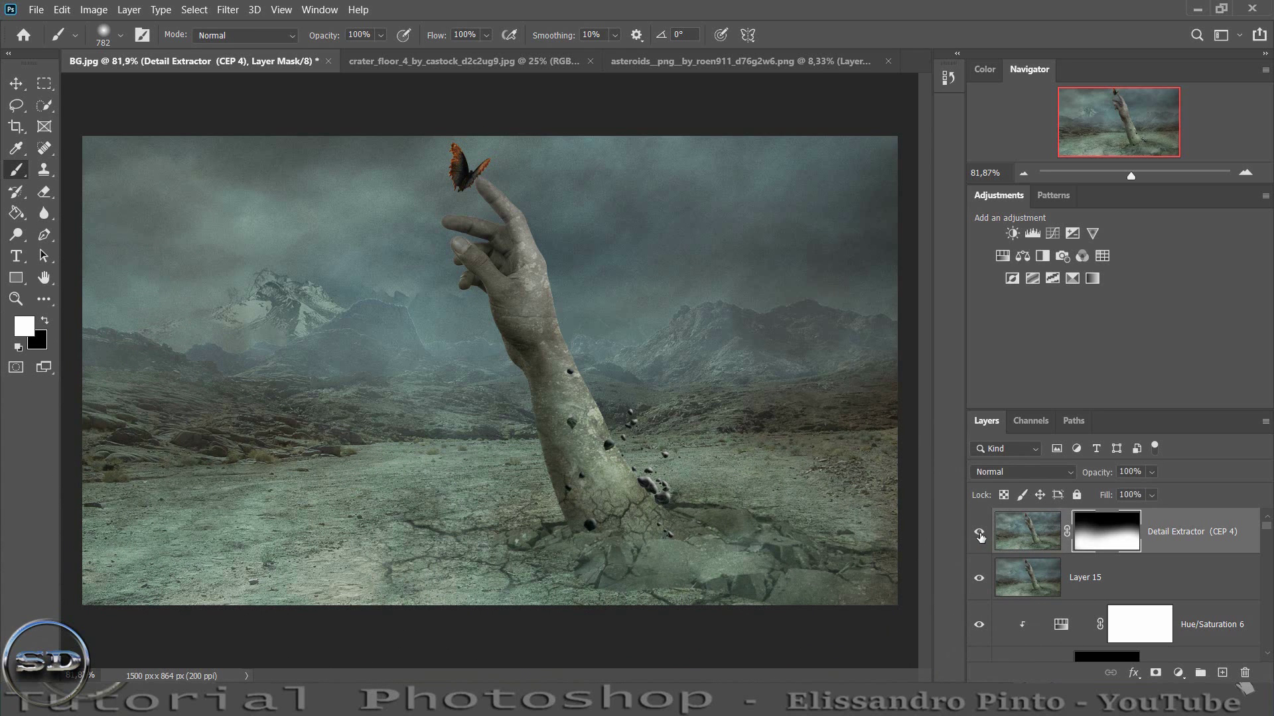
drag(1137, 178, 1134, 179)
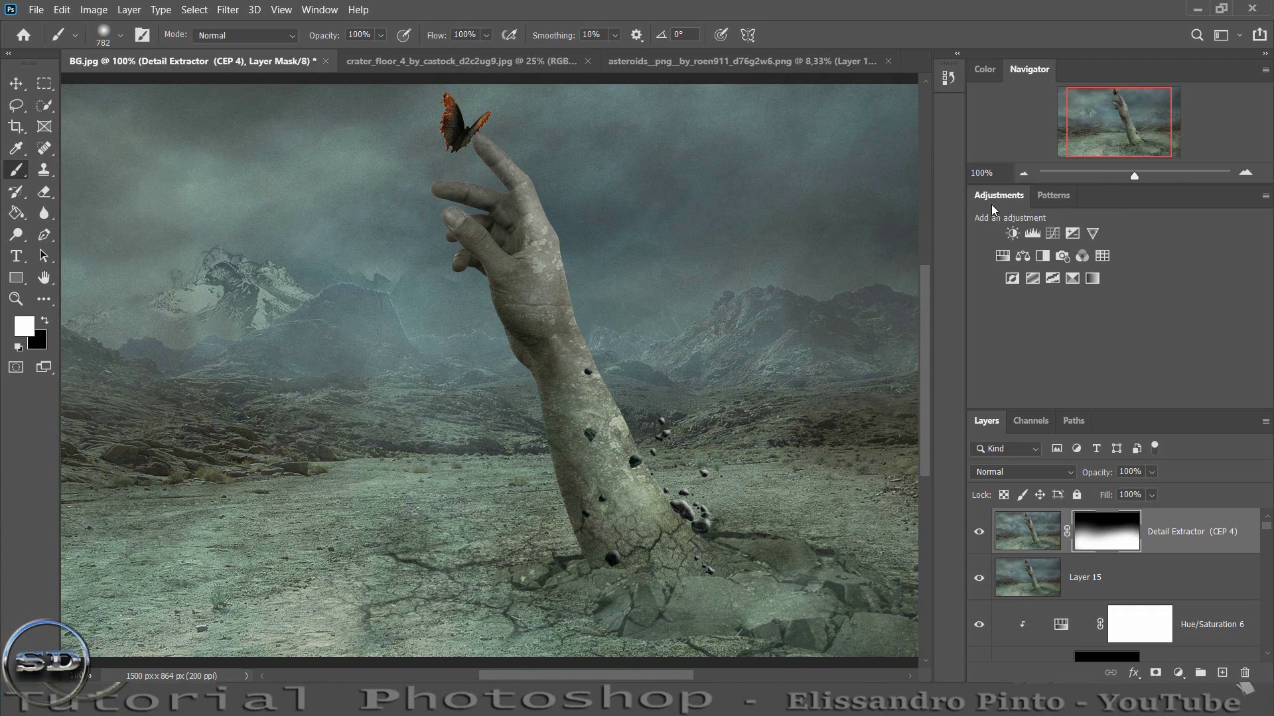
key(ctrl+shift+alt+e)
key(x)
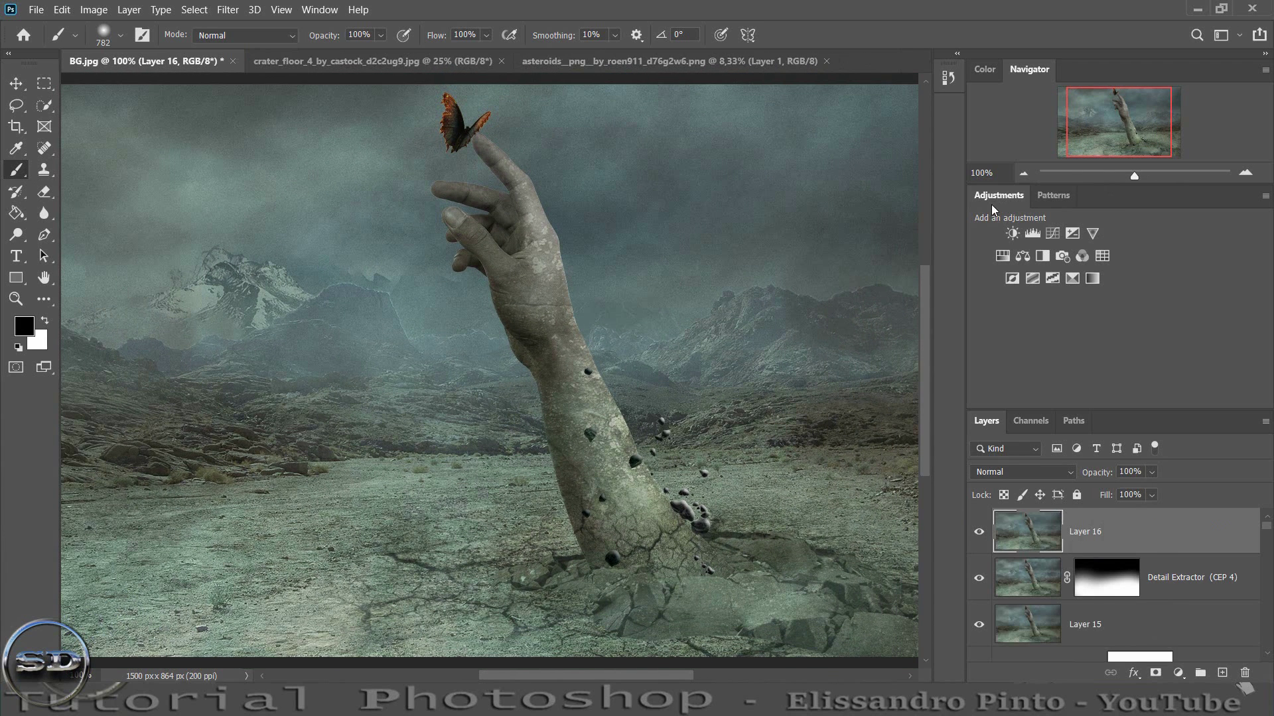
- Apply a 4.1 px High Pass to the merged layer and blend it in Soft Light
click(225, 10)
mouse_move(298, 323)
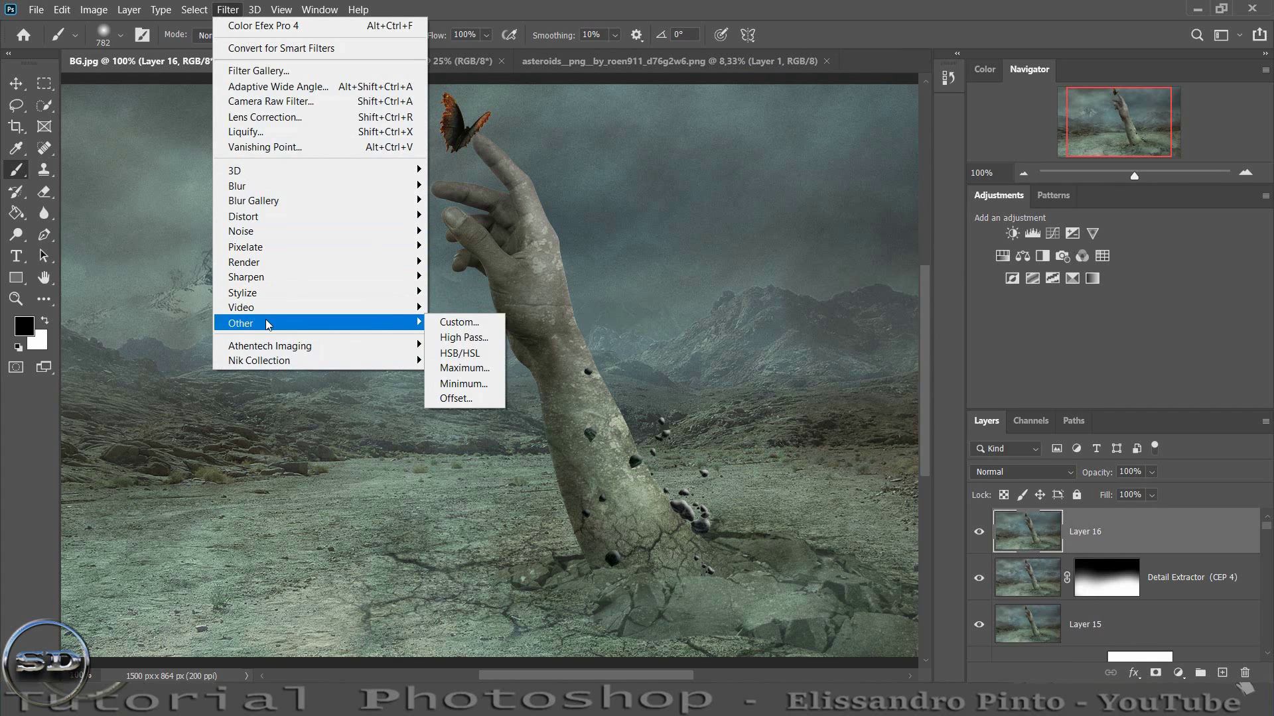
click(464, 337)
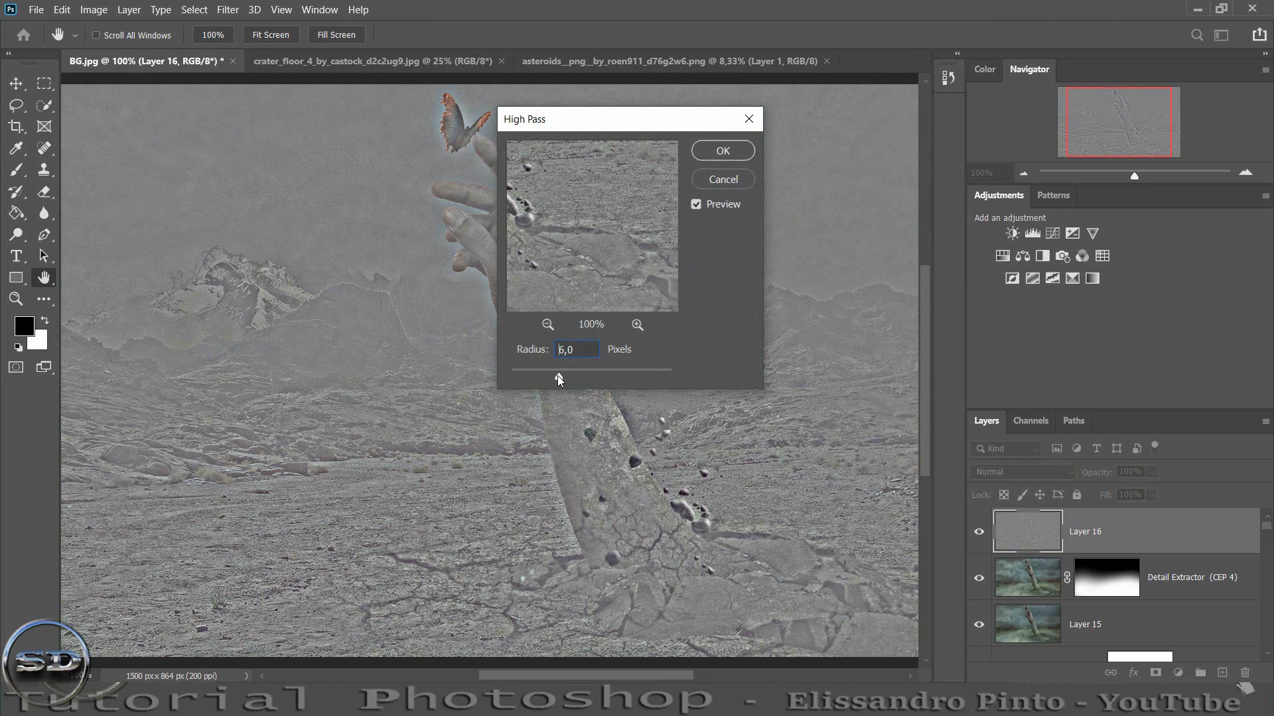
drag(559, 378, 548, 376)
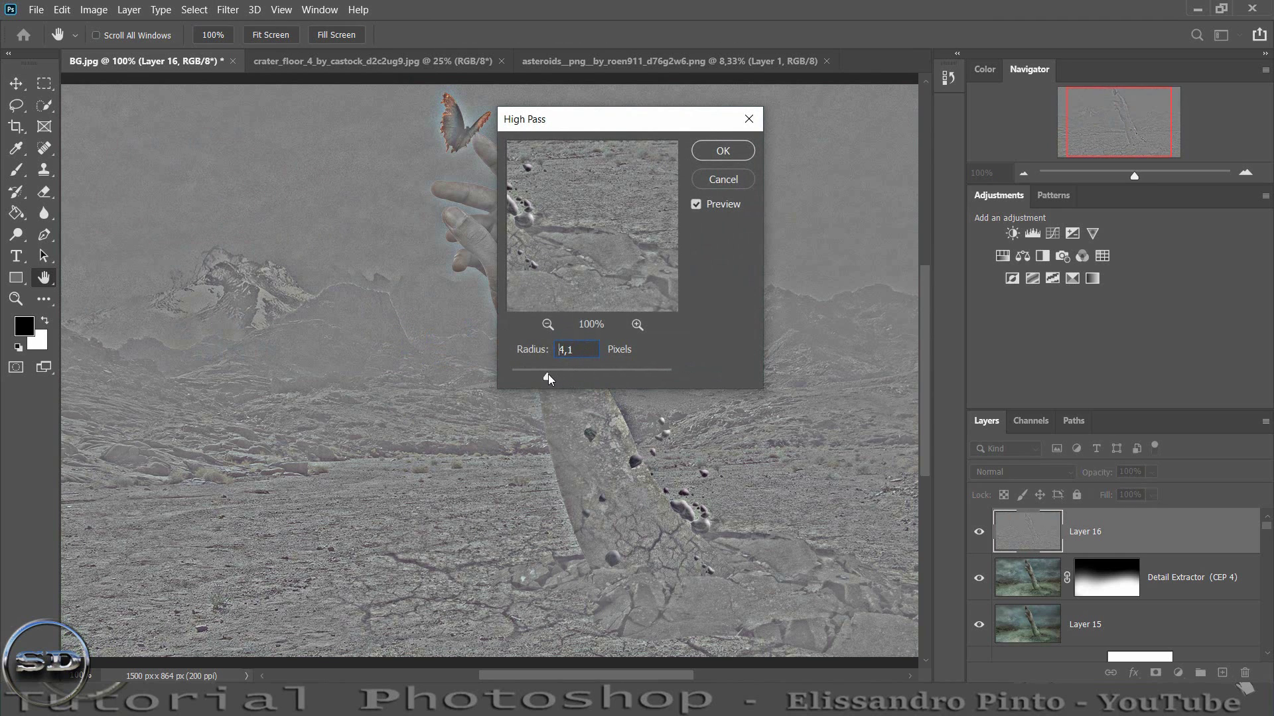
click(723, 150)
key(b)
click(1016, 473)
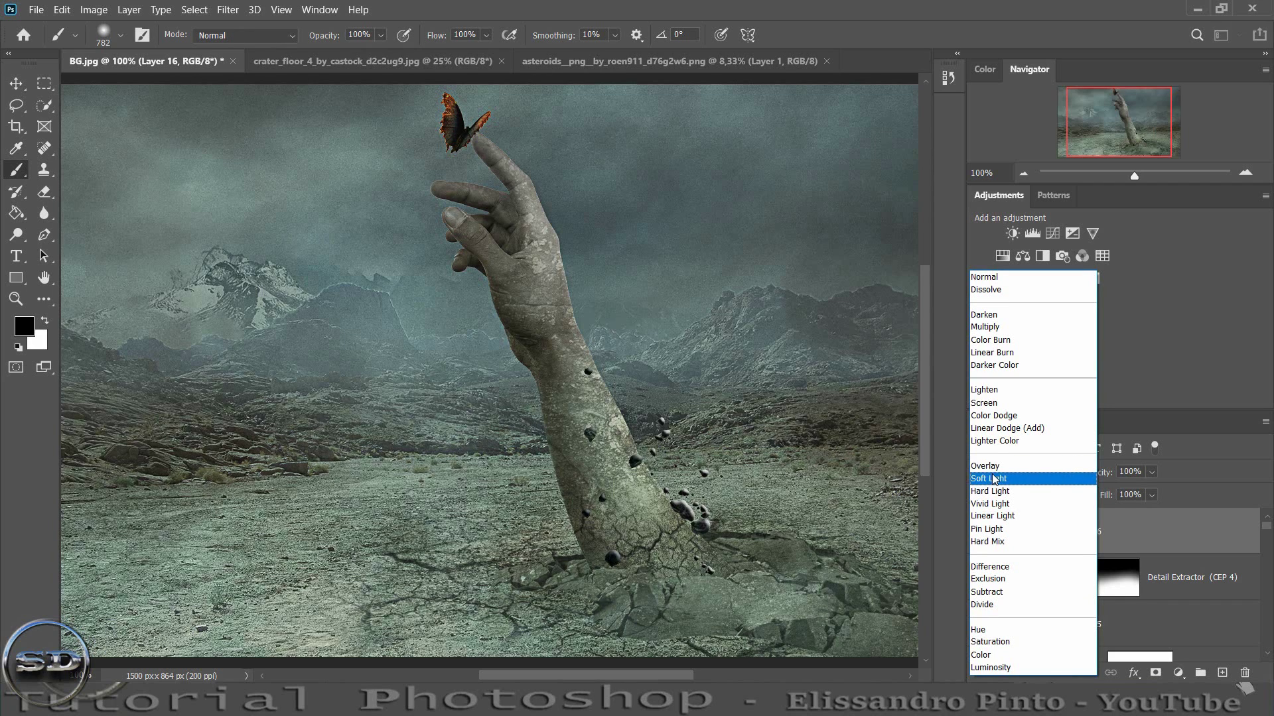
click(993, 479)
click(980, 533)
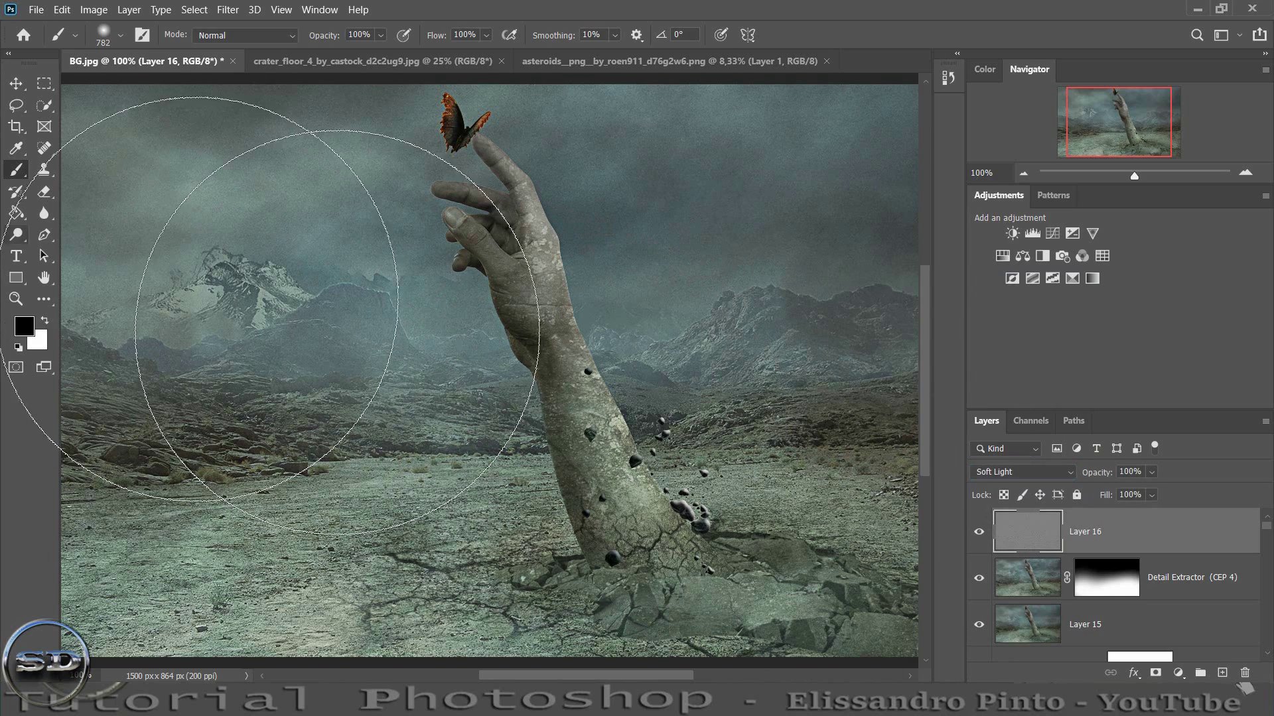
- Give Layer 16 a black mask and paint white to reveal sharpening on the hand and lower arm
click(1155, 672)
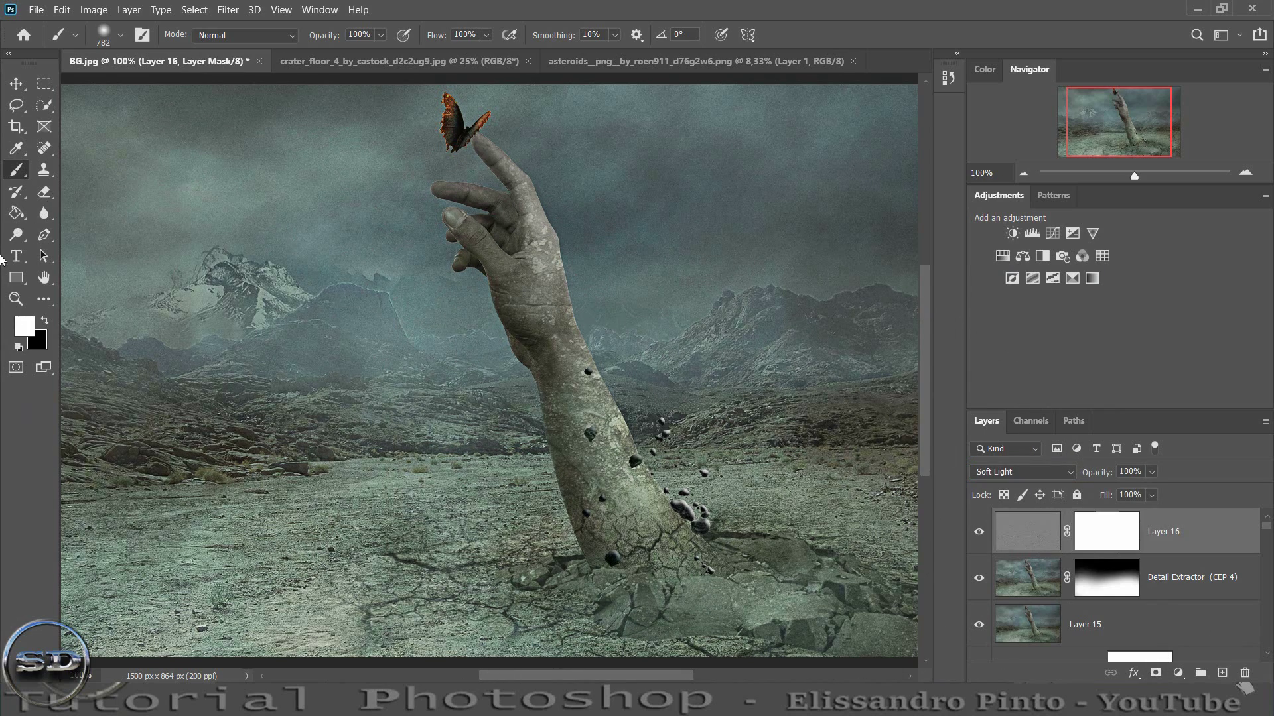
click(44, 321)
click(16, 213)
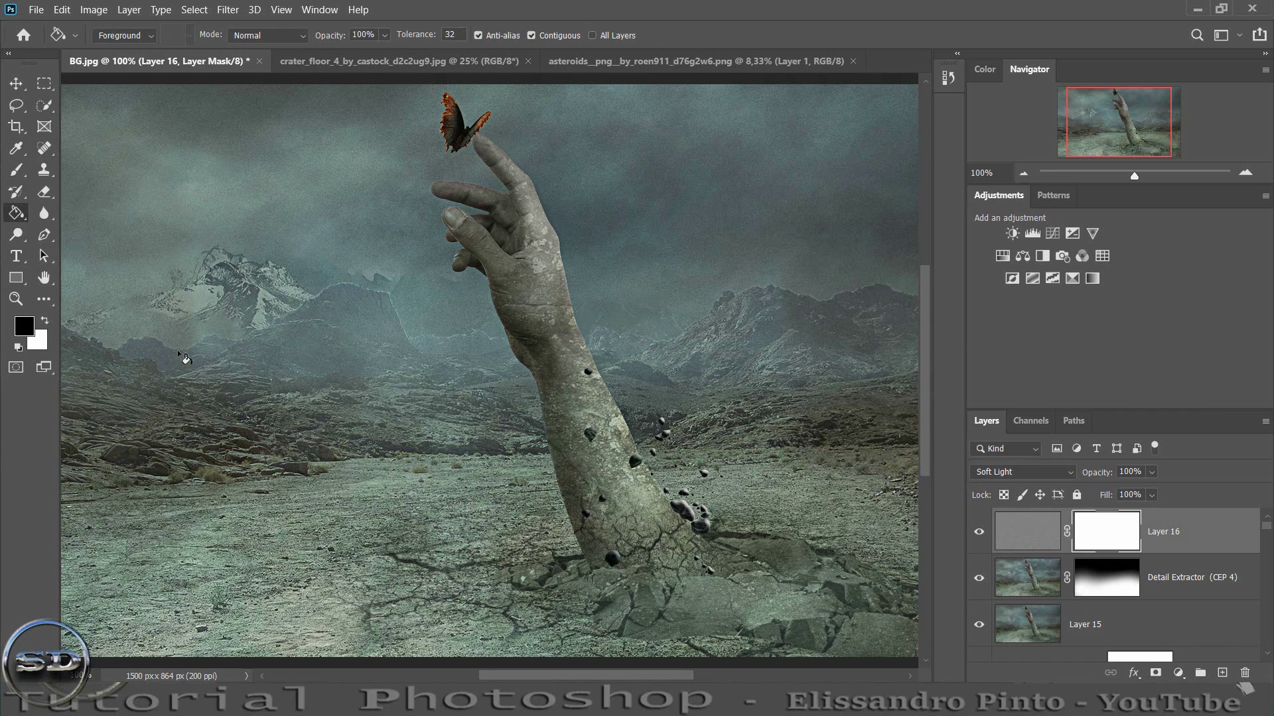
click(185, 358)
click(16, 169)
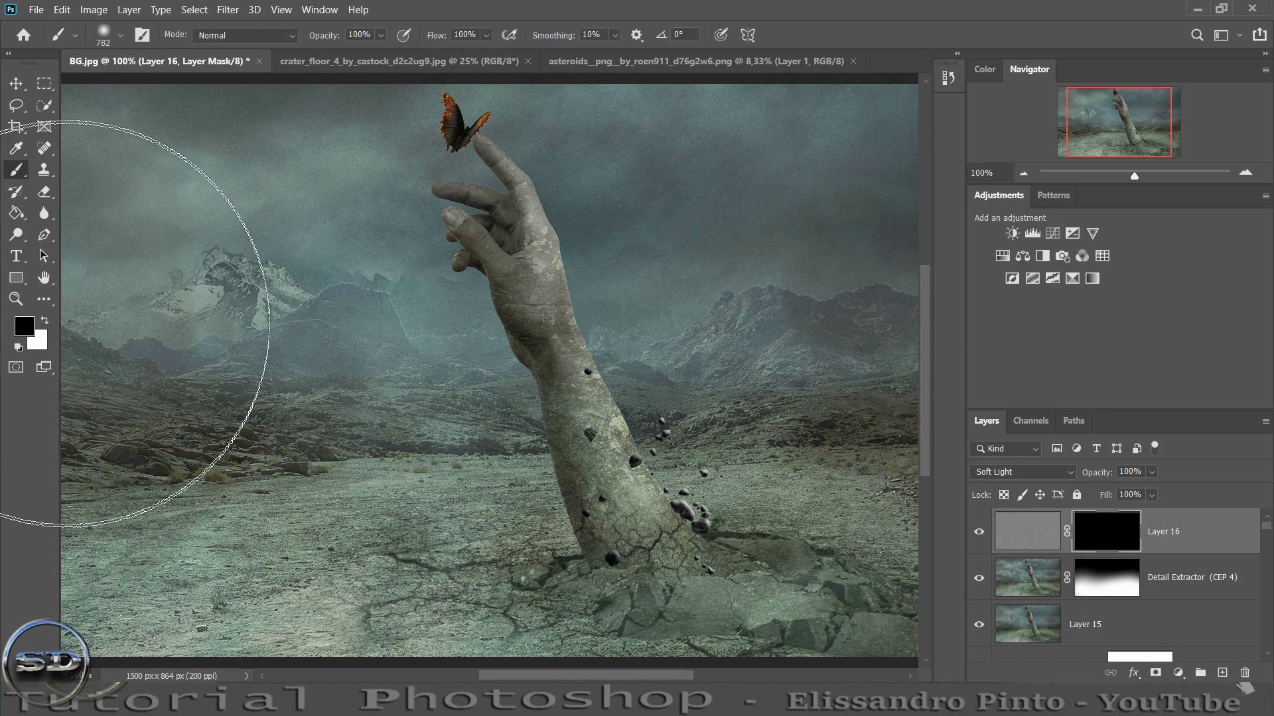
click(45, 321)
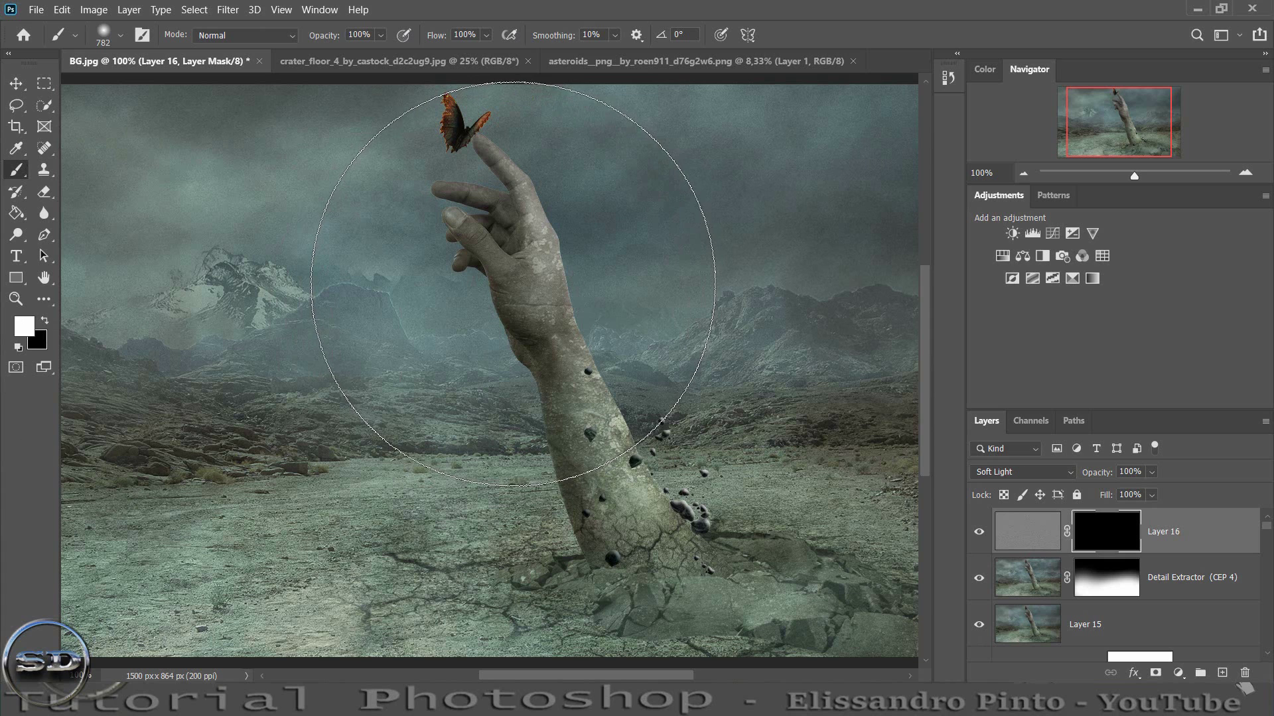
click(513, 283)
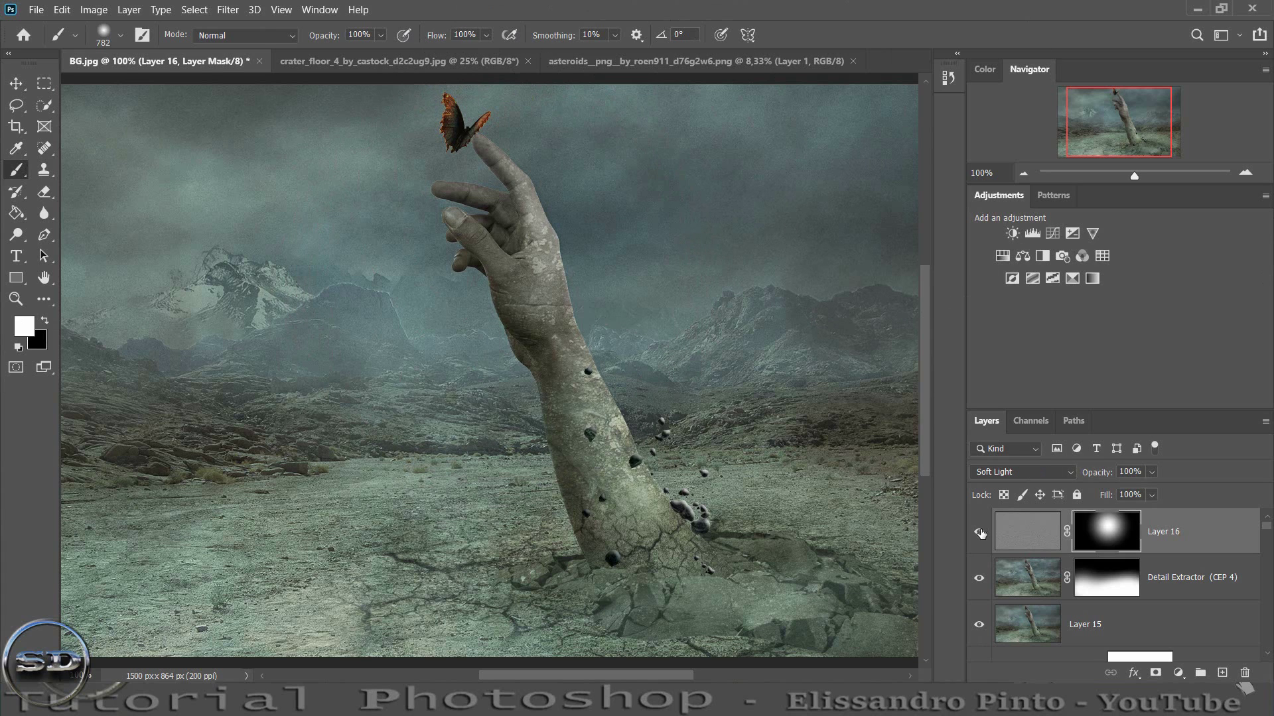
drag(683, 441, 640, 455)
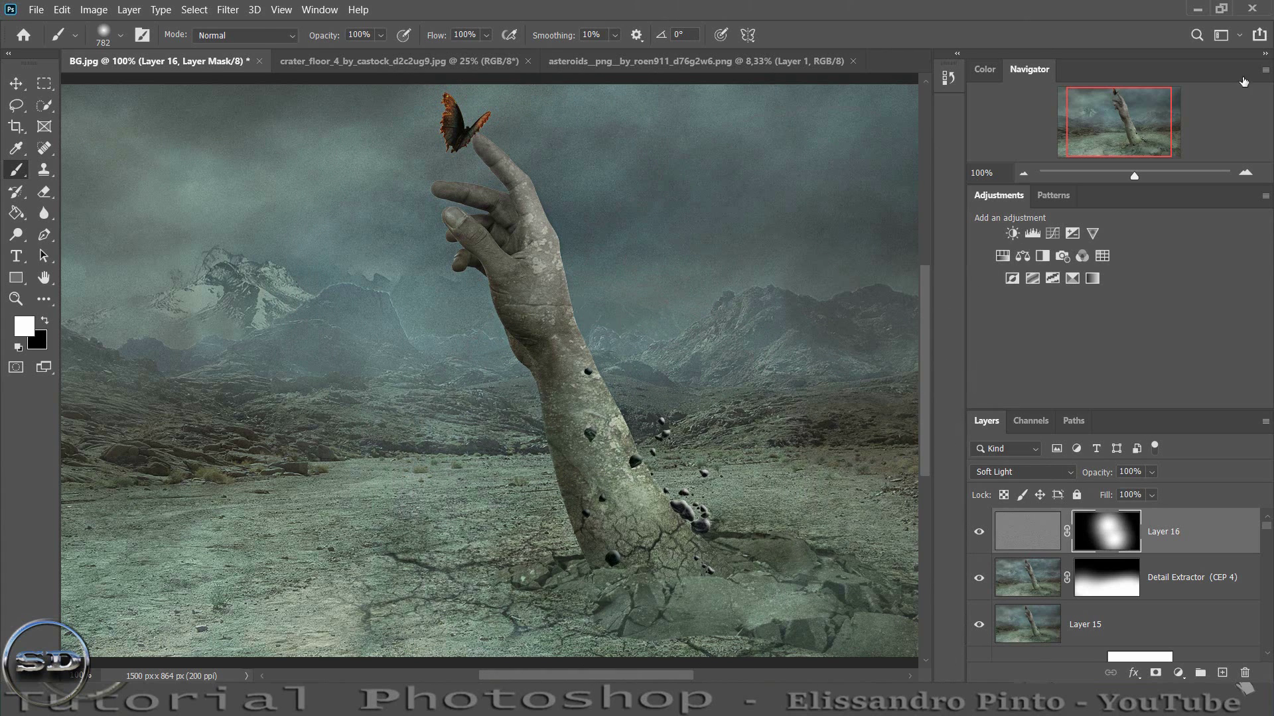
- Set Layer 16 opacity to 72% and stamp visible layers into Layer 17
drag(1134, 176, 1138, 175)
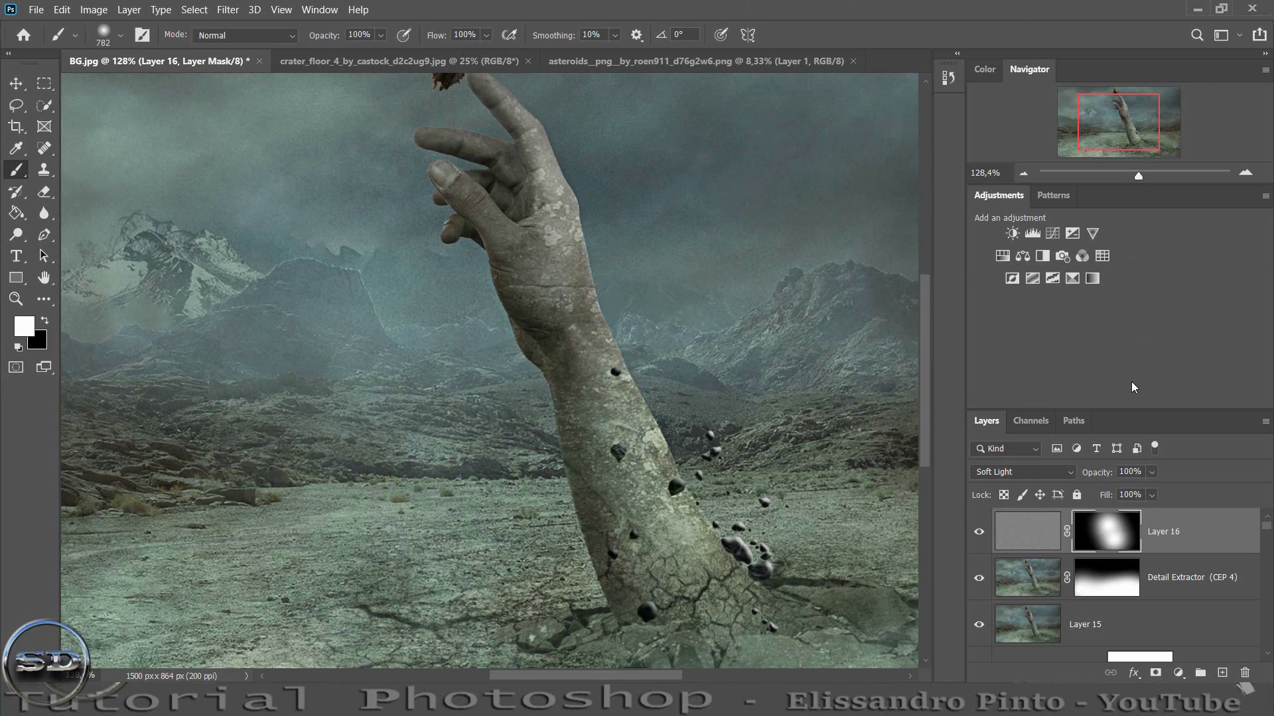
drag(1104, 473, 1098, 473)
drag(1138, 176, 1127, 176)
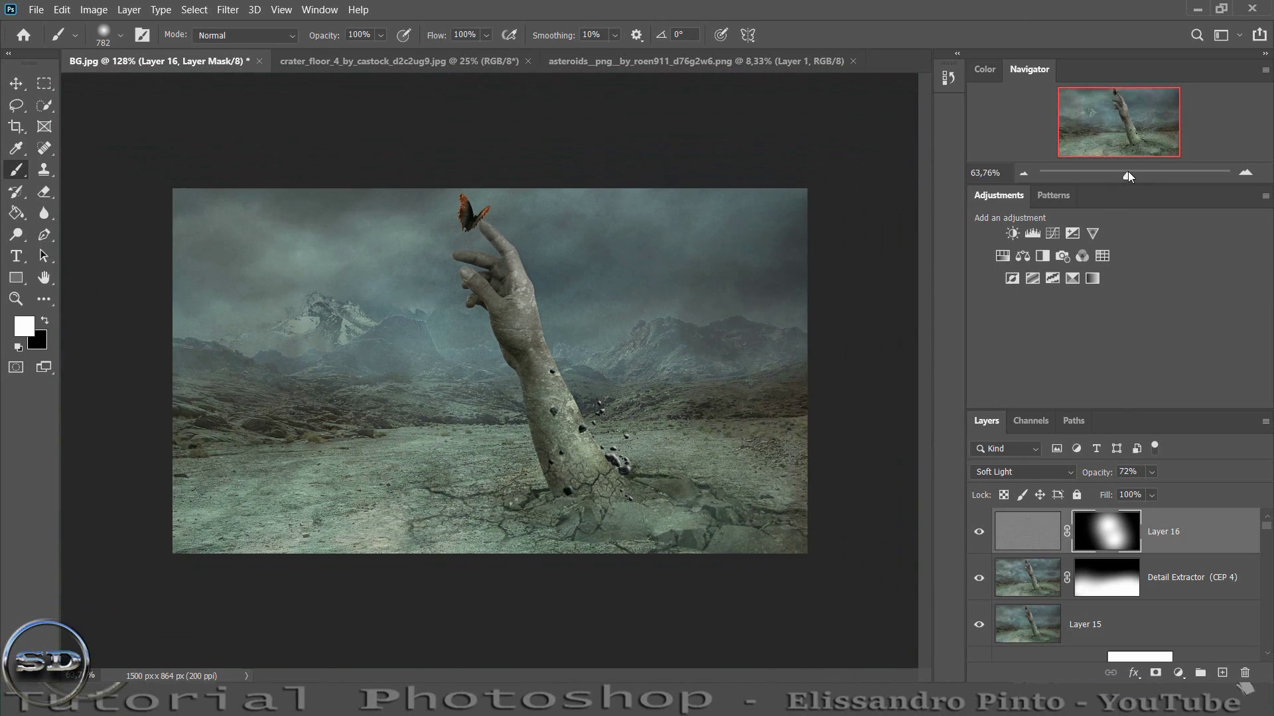
key(ctrl+shift+alt+e)
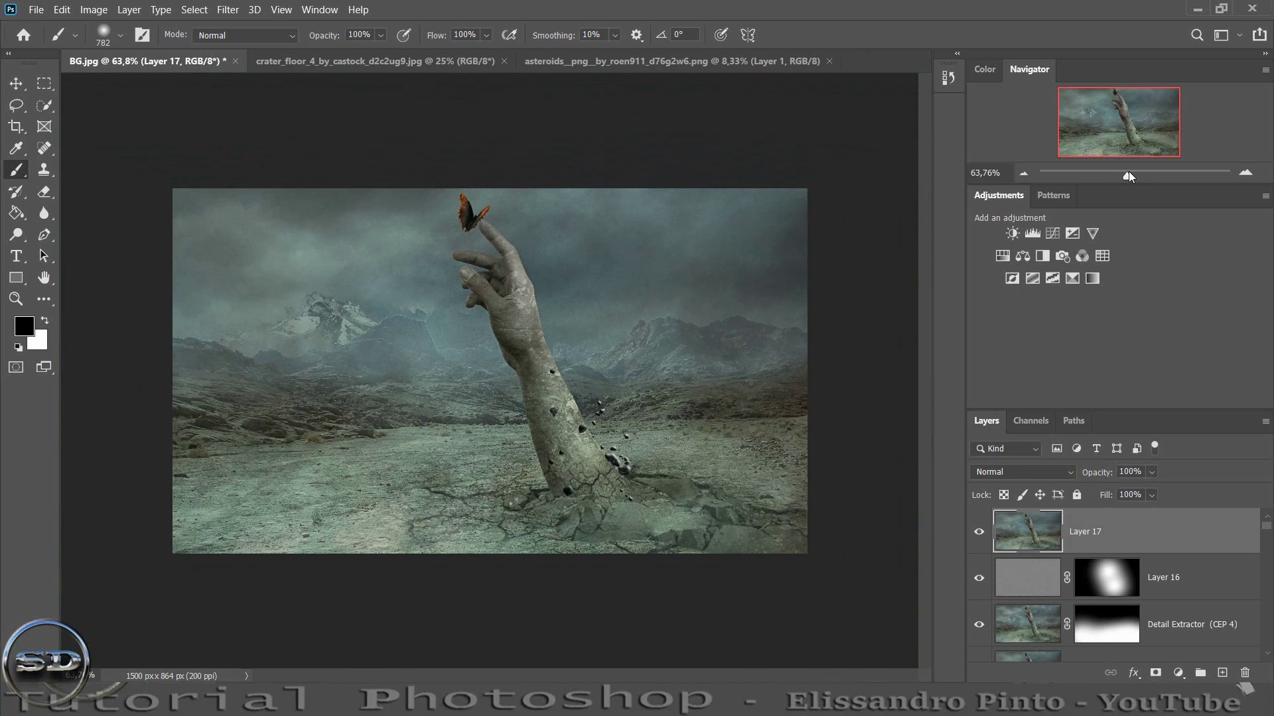
- Apply Color Efex Pro 4 with Classical Soft Focus and Dark Contrasts stacked on the merged layer
click(227, 9)
mouse_move(298, 360)
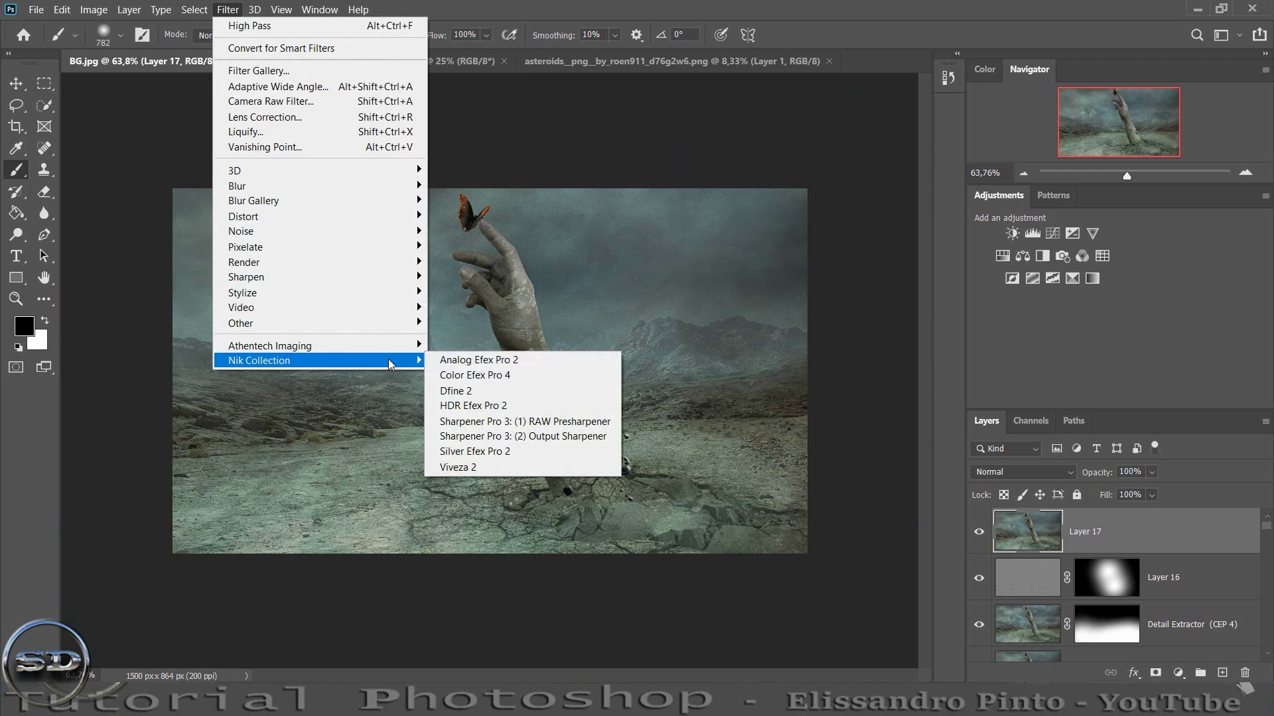
click(492, 377)
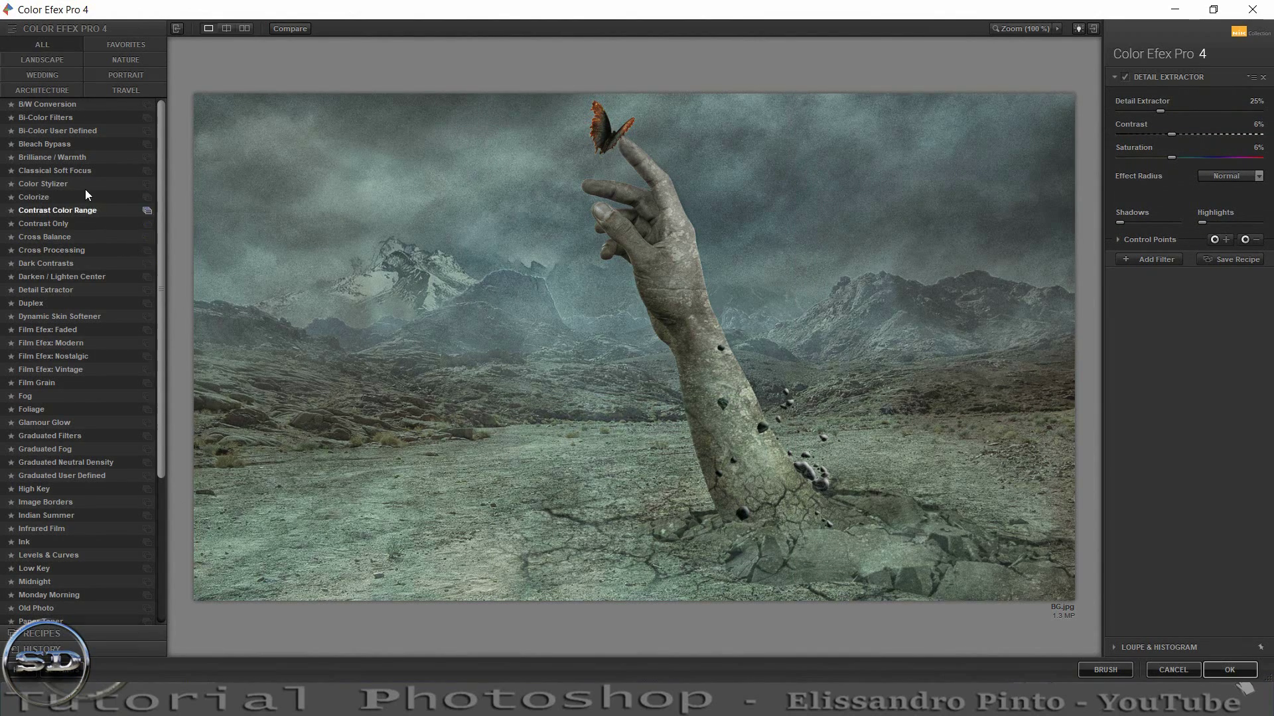
click(77, 171)
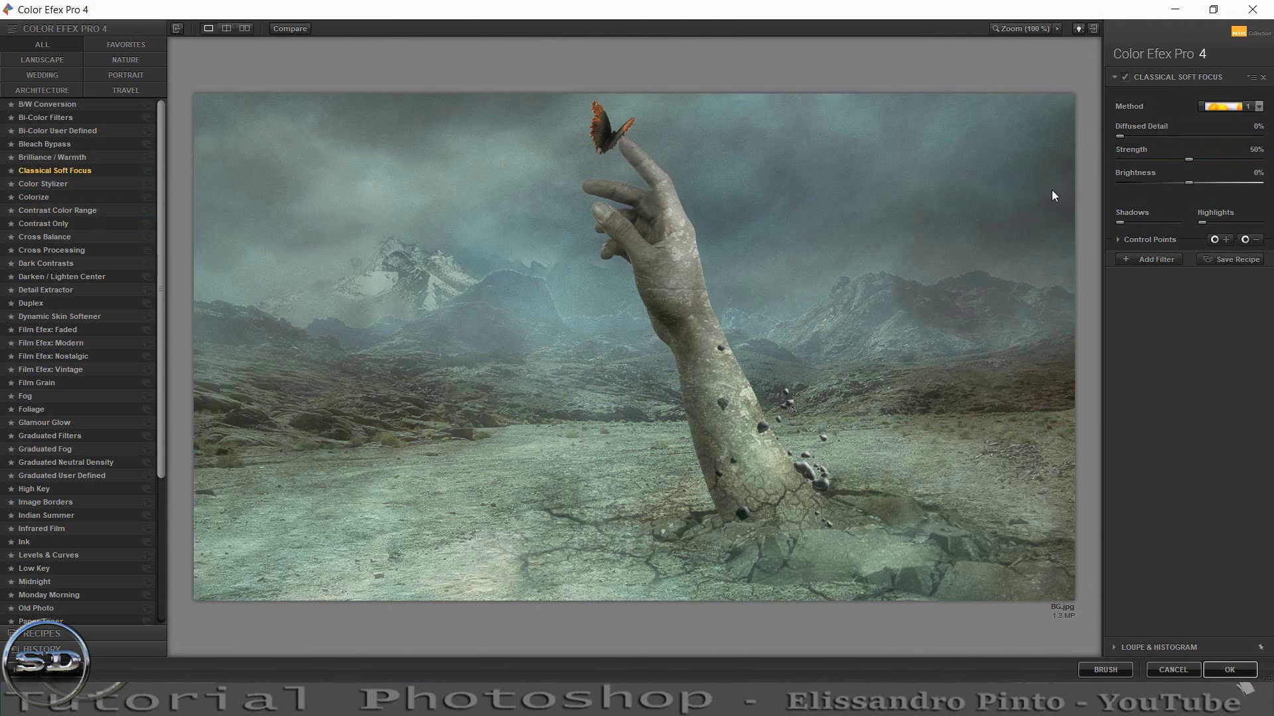
click(1148, 259)
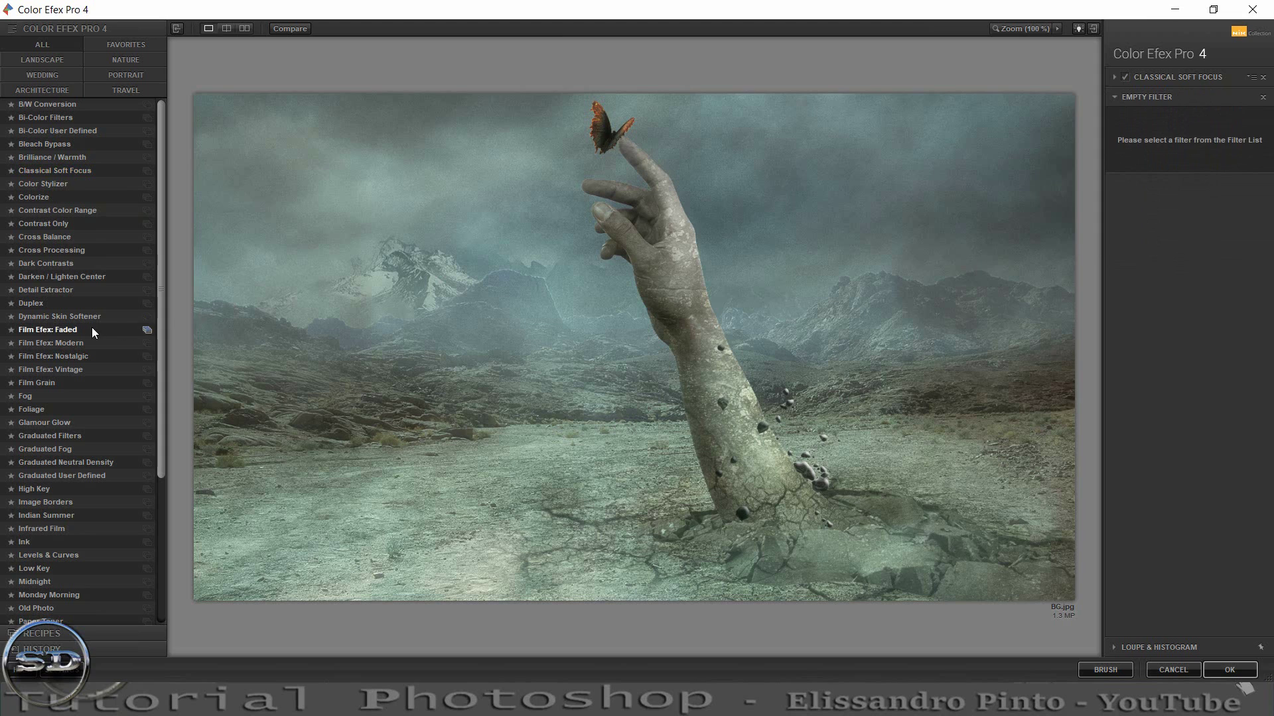
click(33, 279)
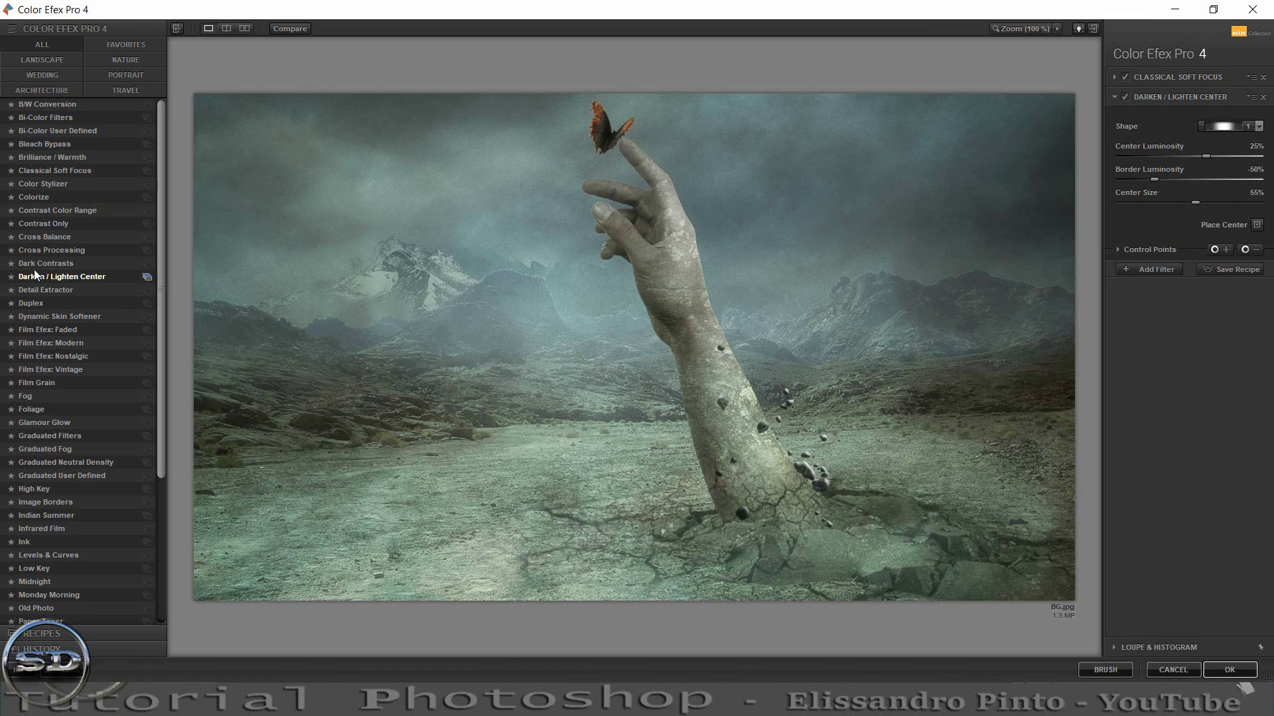
click(36, 265)
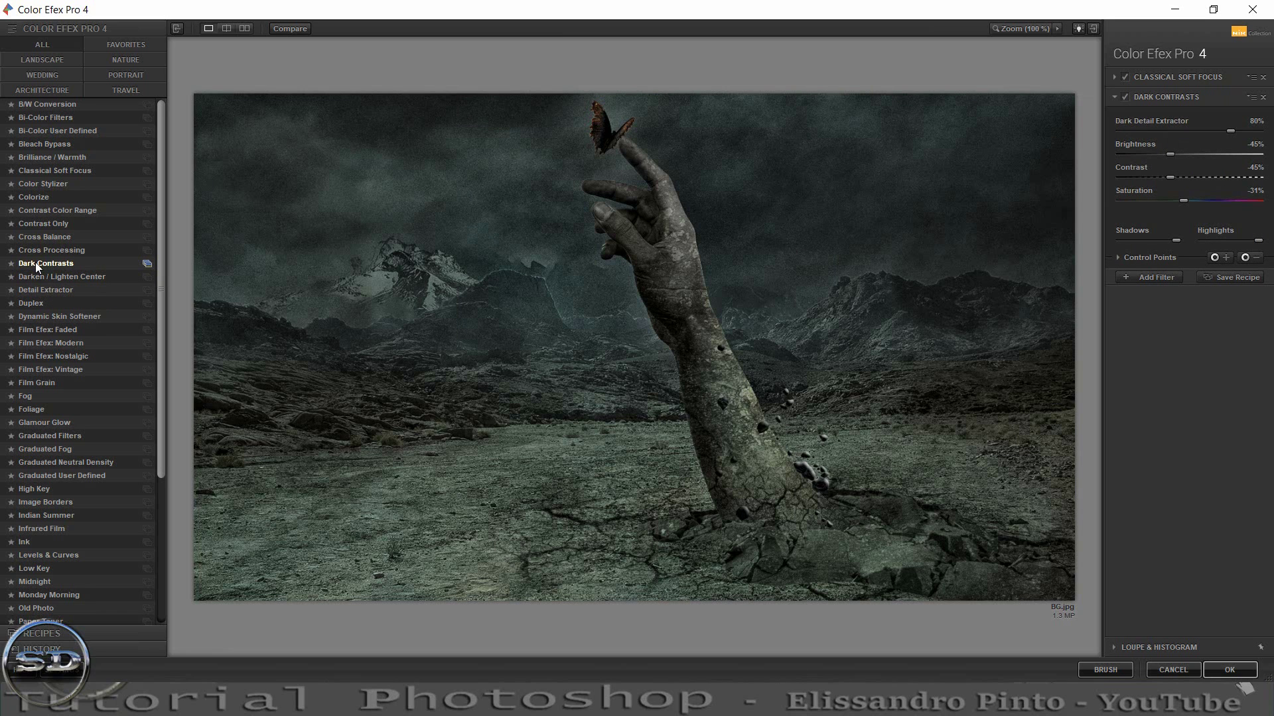
click(1222, 666)
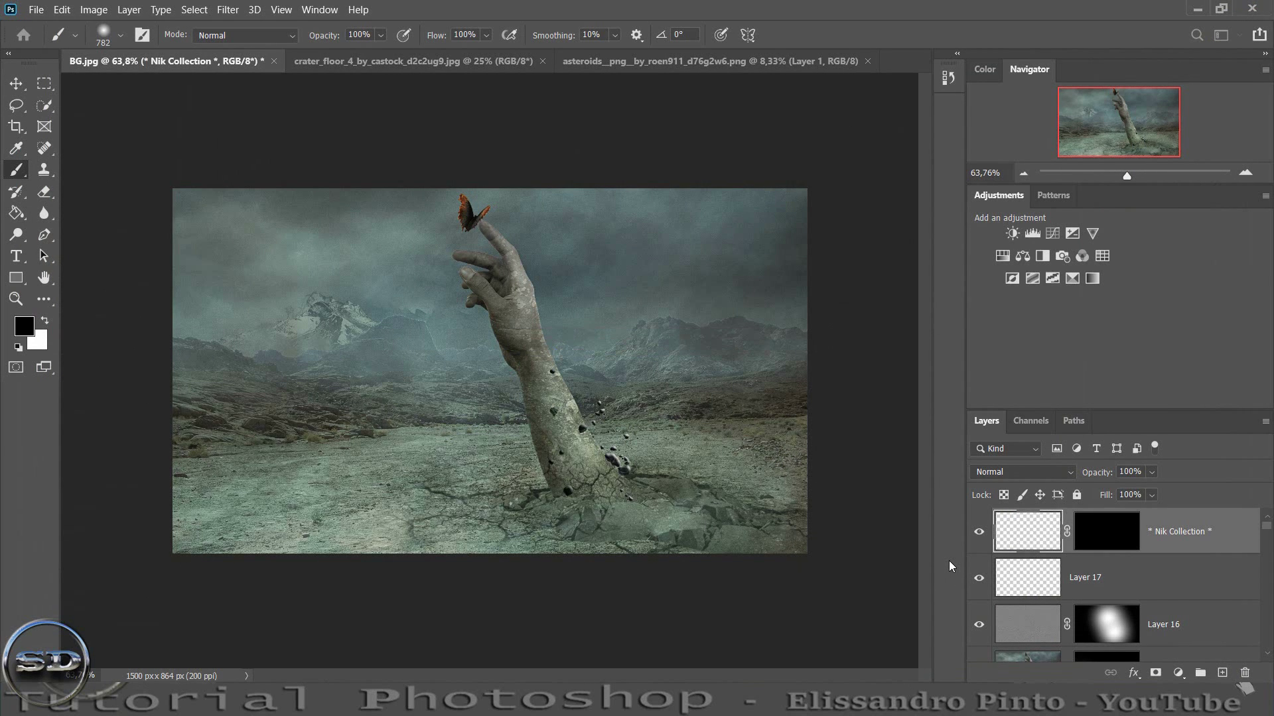
- Load the hand selection and mask the Color Efex Pro 4 layer to show only on the hand
scroll(1119, 565, down, 2)
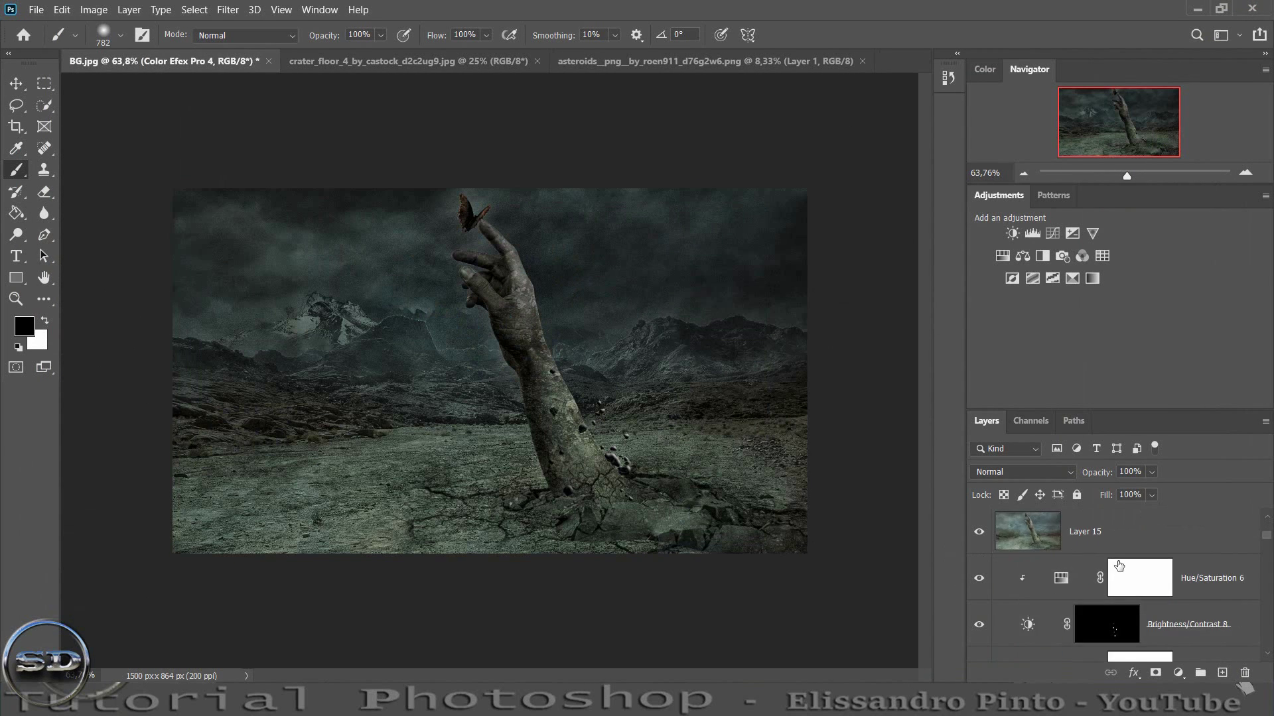
scroll(1119, 565, down, 1)
scroll(1119, 565, down, 1)
scroll(1119, 564, down, 1)
scroll(1119, 564, down, 1)
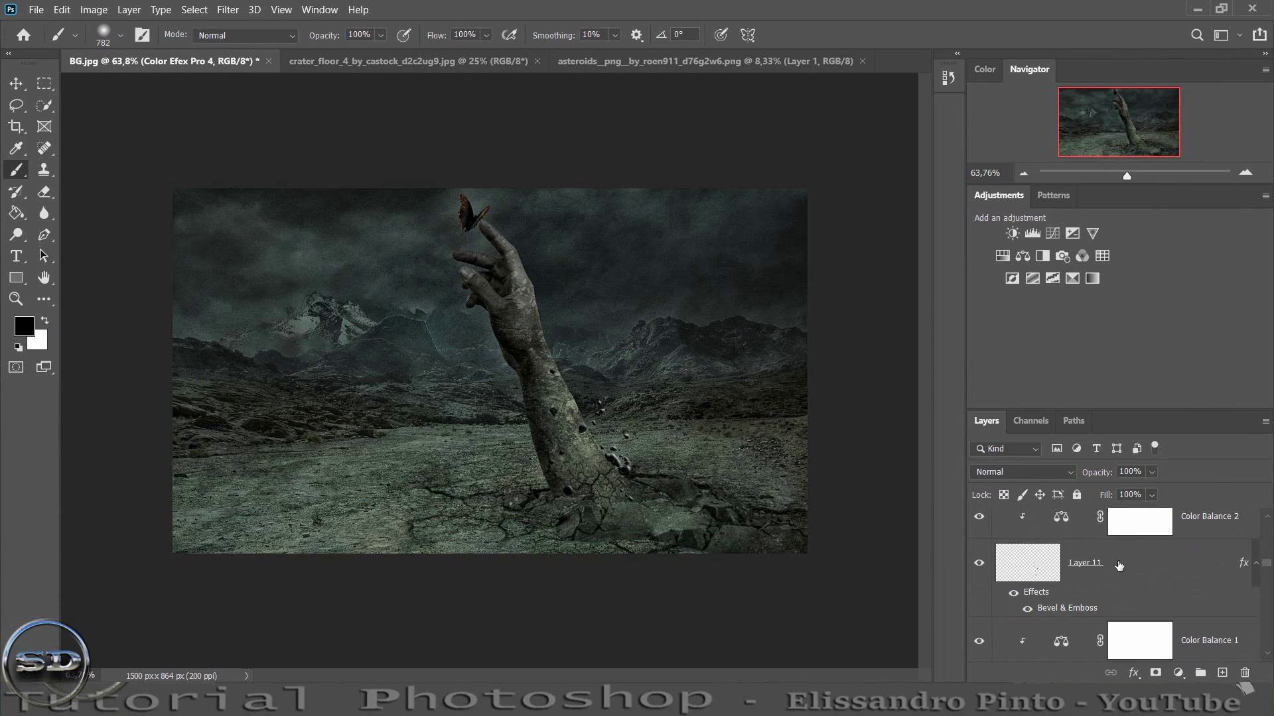
scroll(1119, 565, down, 1)
scroll(1119, 564, down, 2)
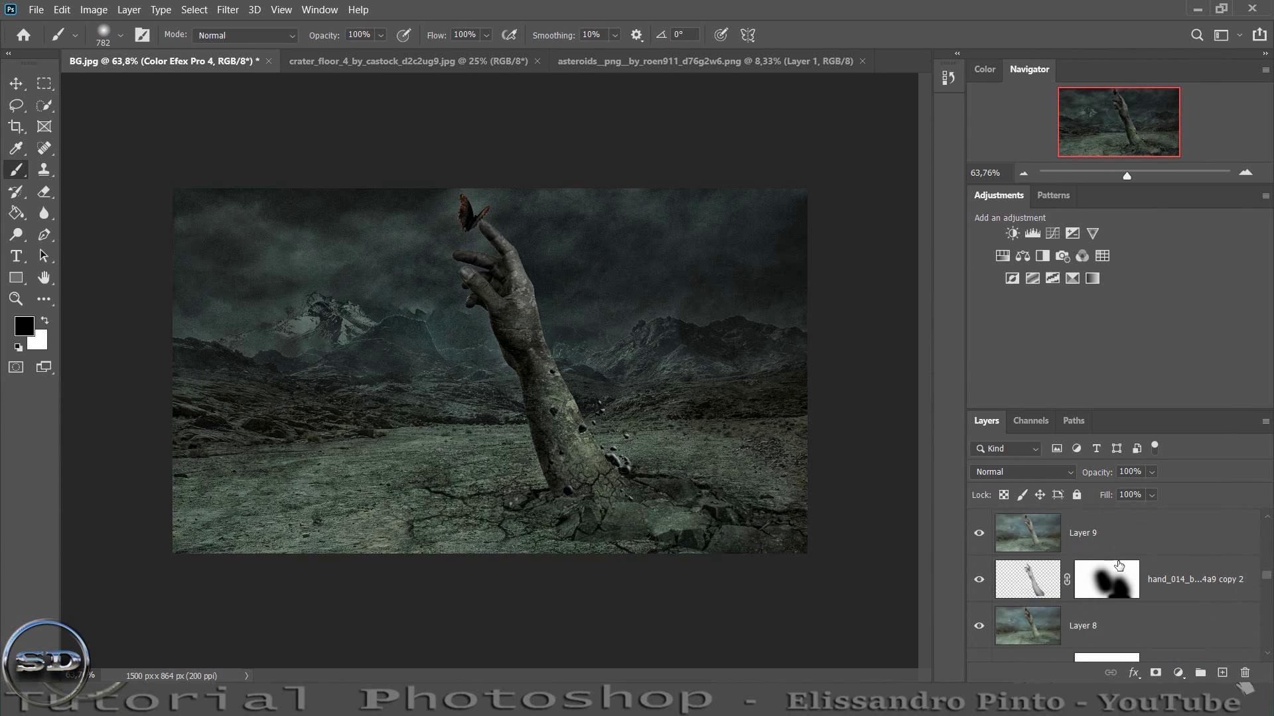
ctrl+click(1028, 589)
scroll(1027, 589, up, 2)
scroll(1027, 589, up, 2)
scroll(1027, 589, up, 2)
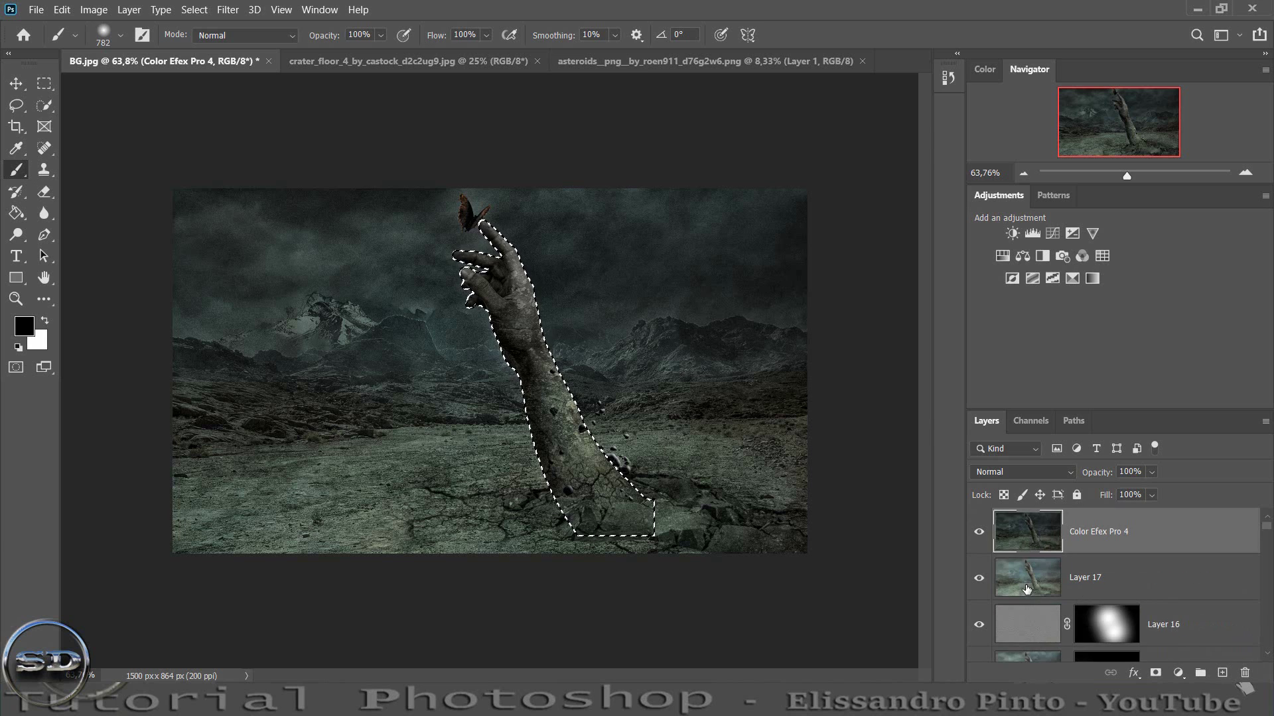
click(195, 10)
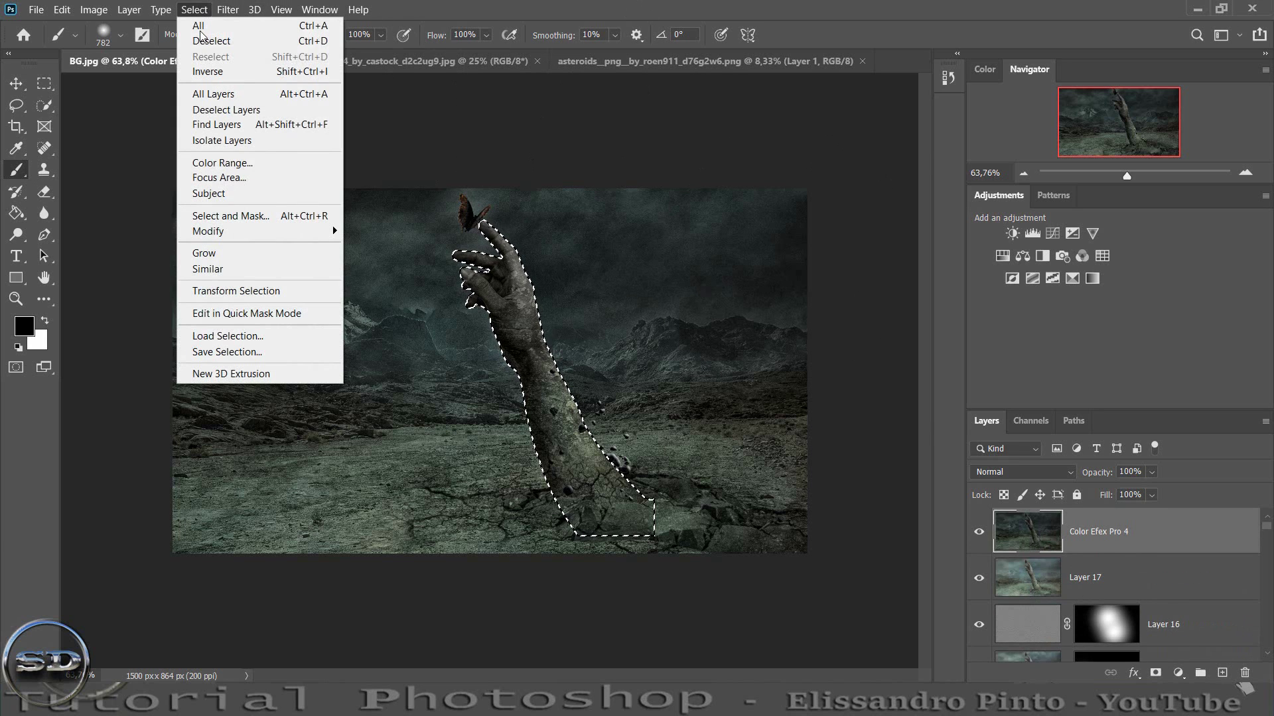
click(207, 71)
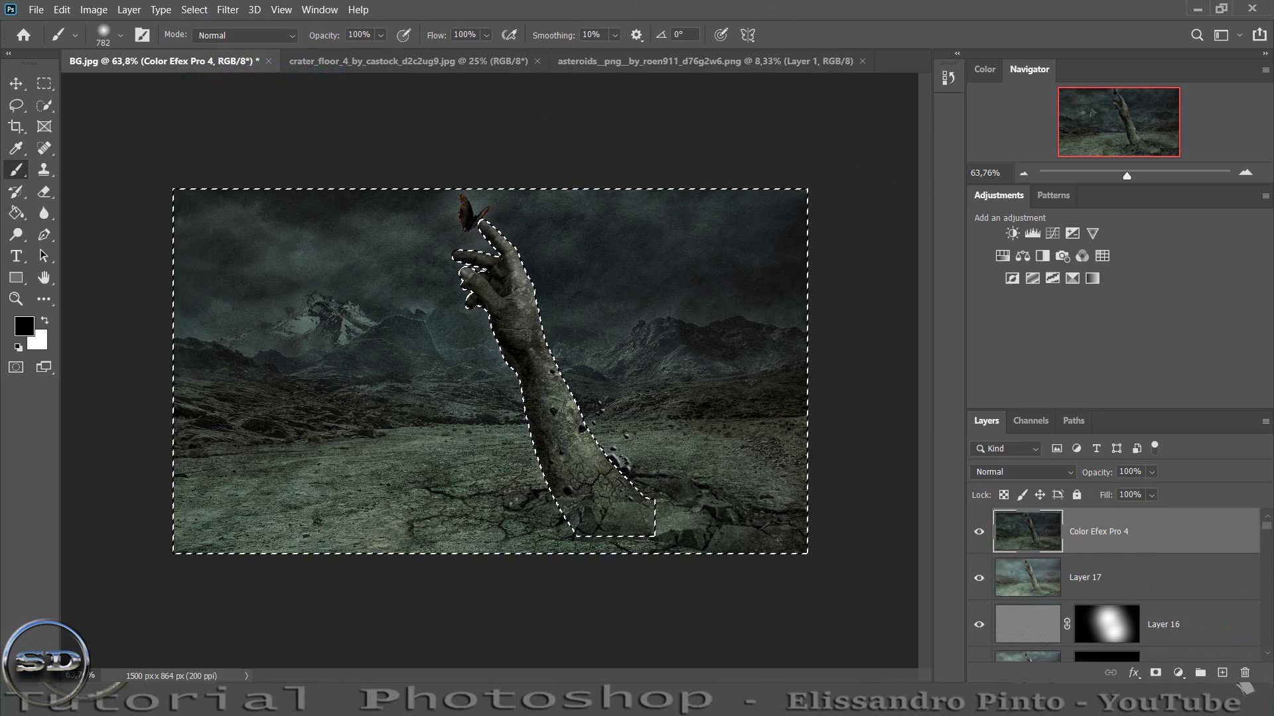
click(1155, 671)
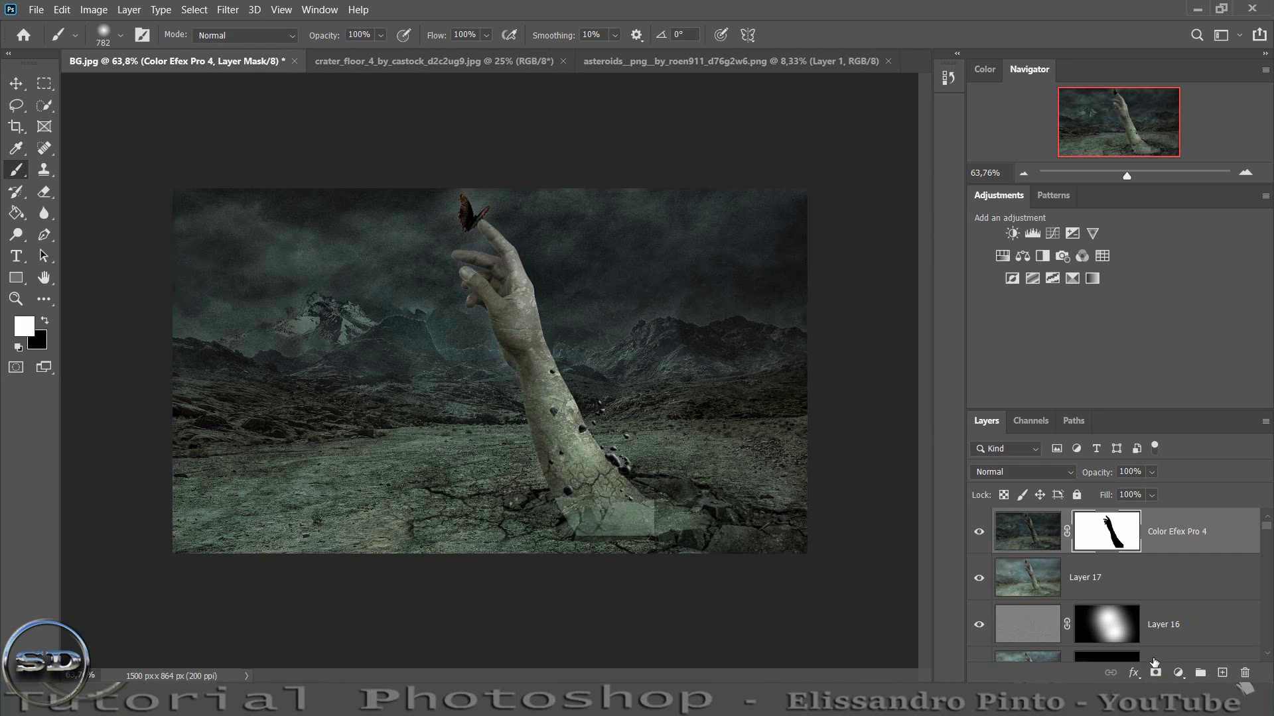
key(ctrl+z)
click(194, 9)
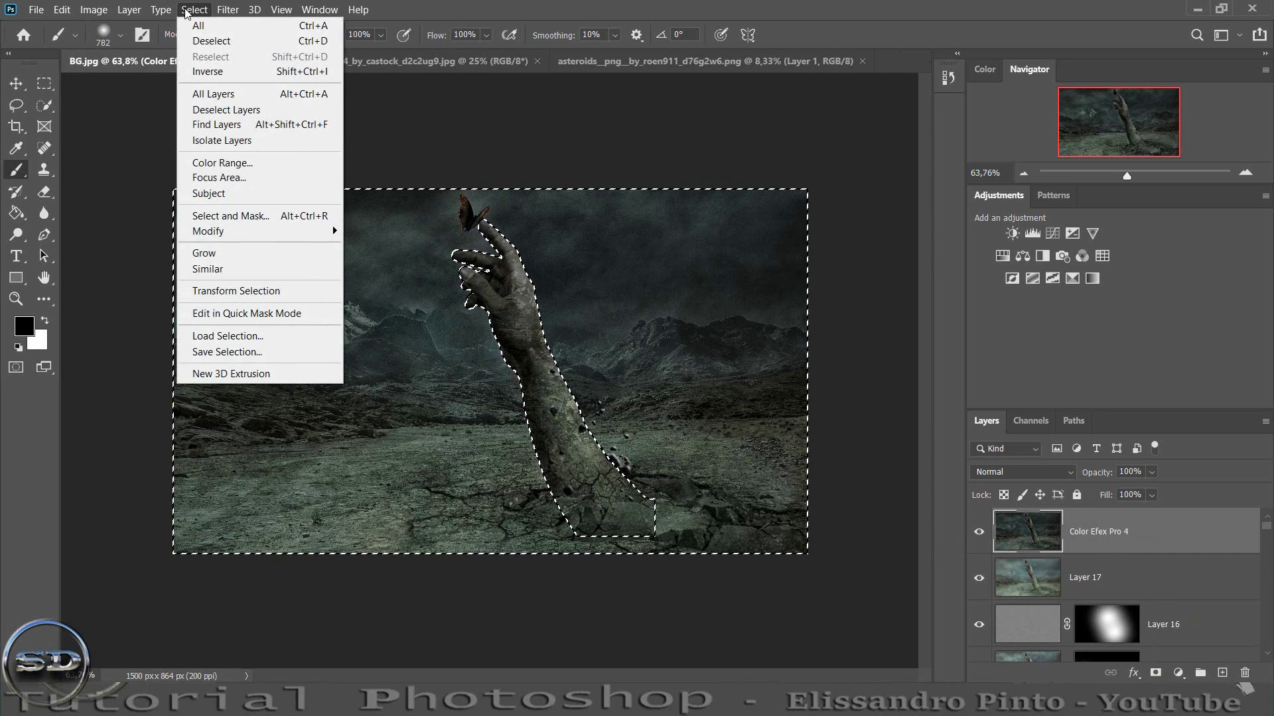
click(207, 71)
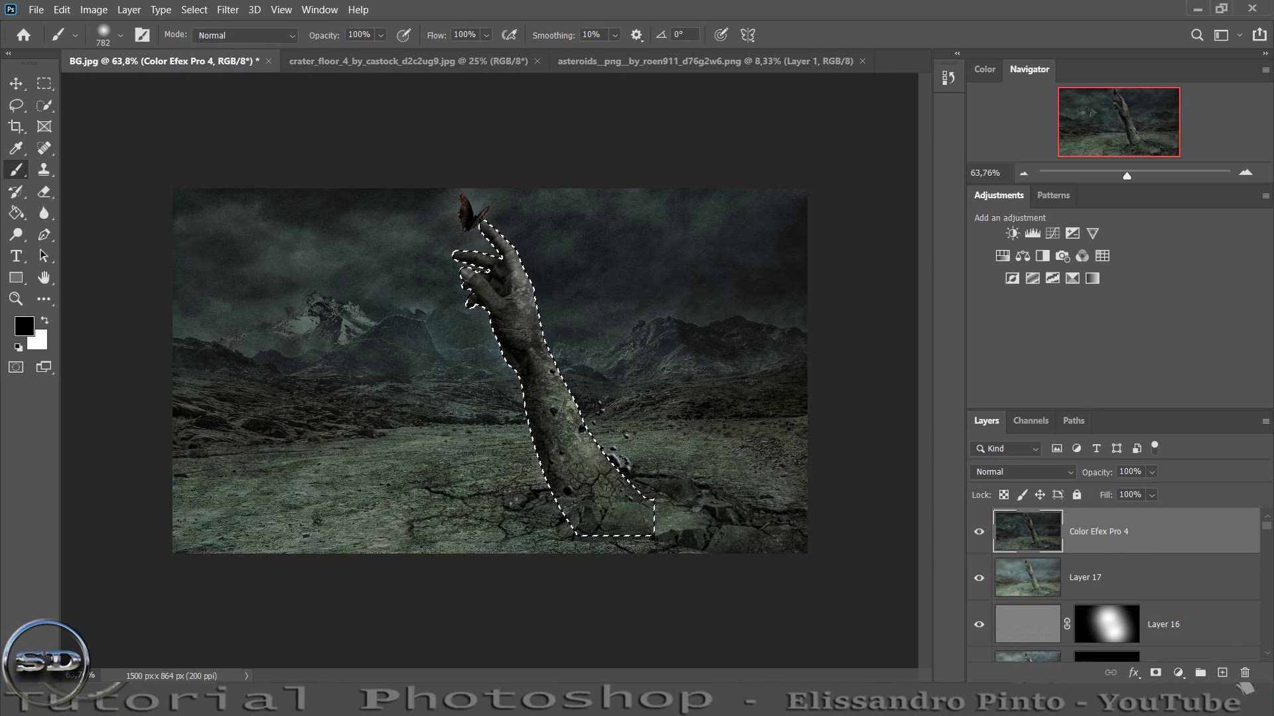
click(1154, 671)
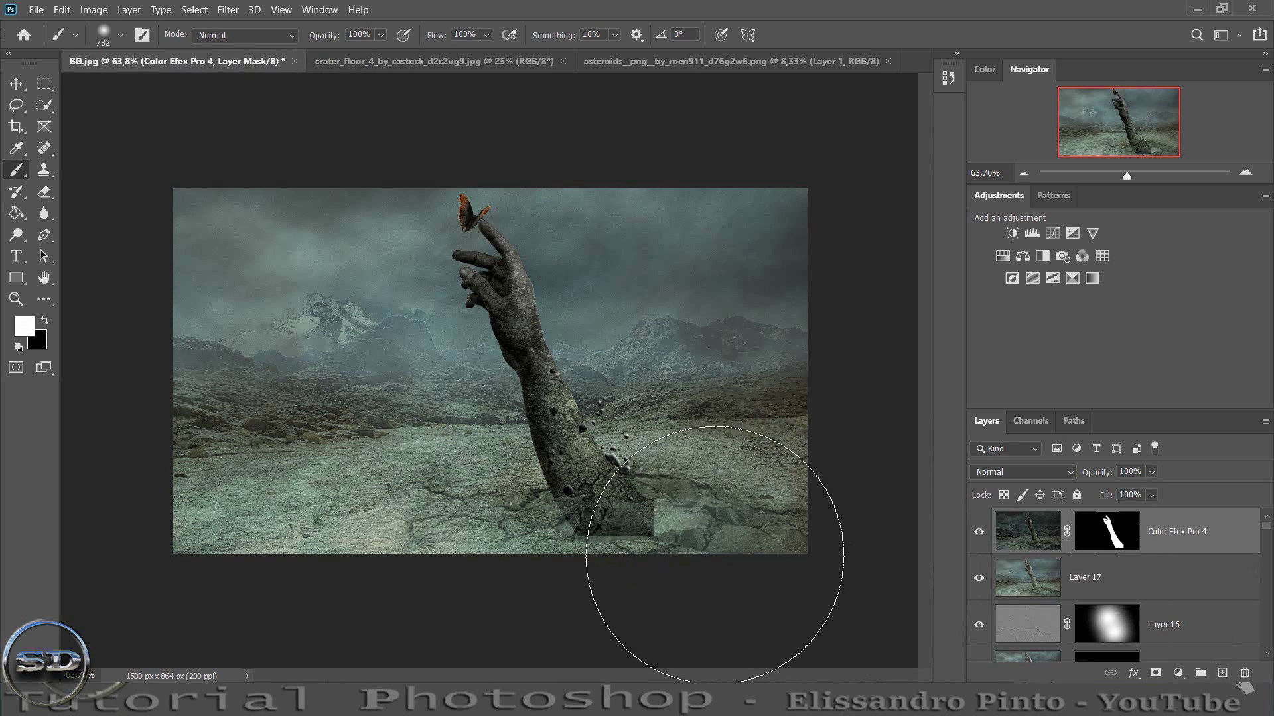
- Reveal the effect around the hand's base, set fill to 59%, and hide it on the ground beside the arm
mouse_move(714, 554)
mouse_down()
mouse_move(691, 597)
mouse_move(767, 568)
mouse_up()
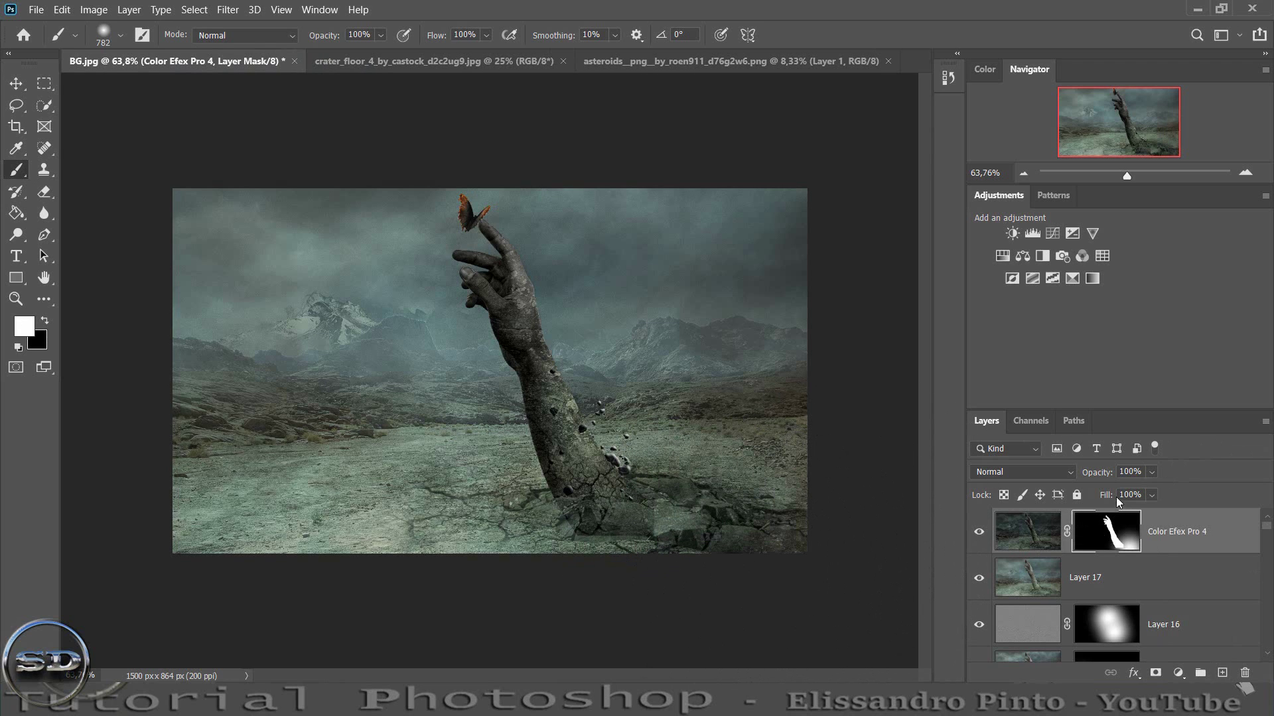
drag(1112, 496, 1075, 496)
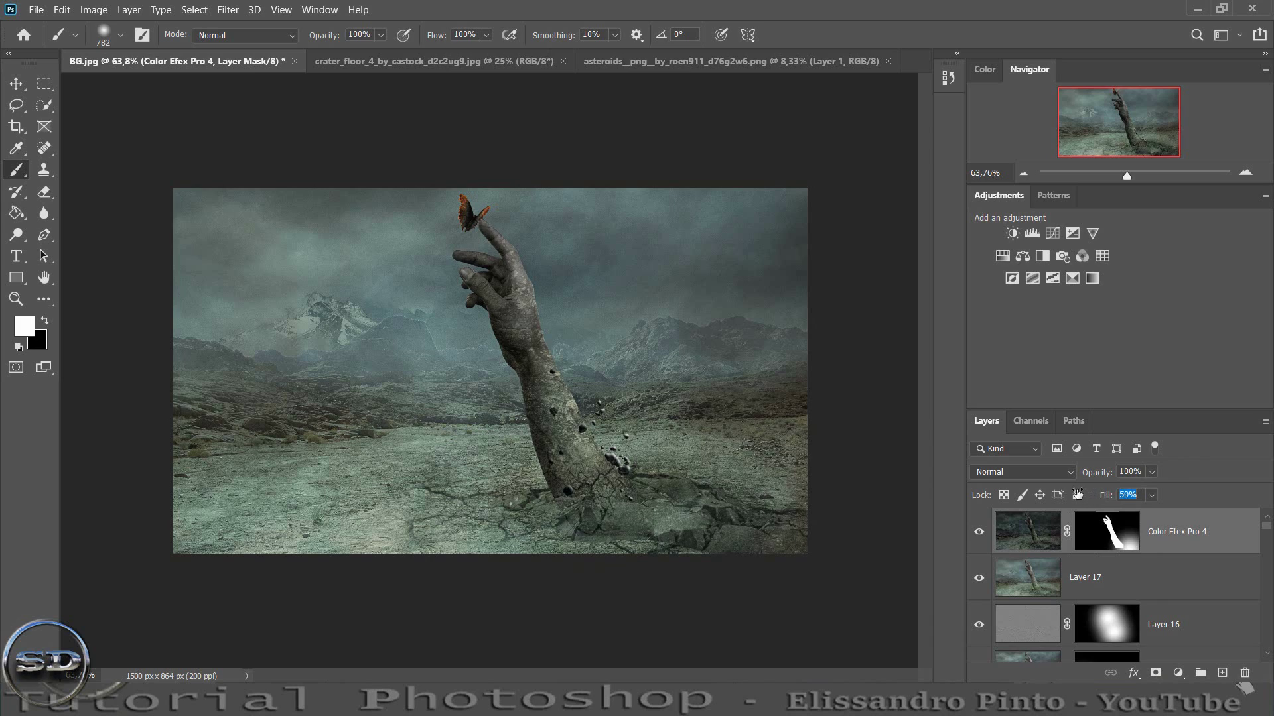
click(1132, 176)
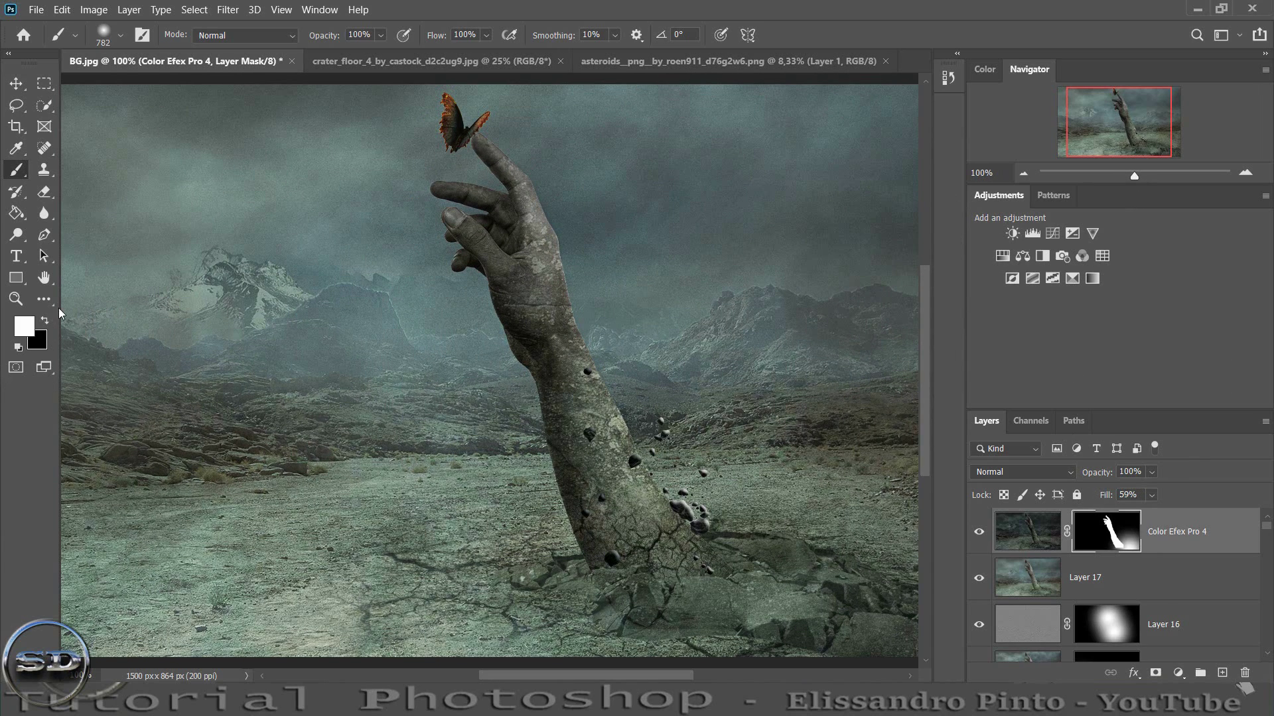
key(x)
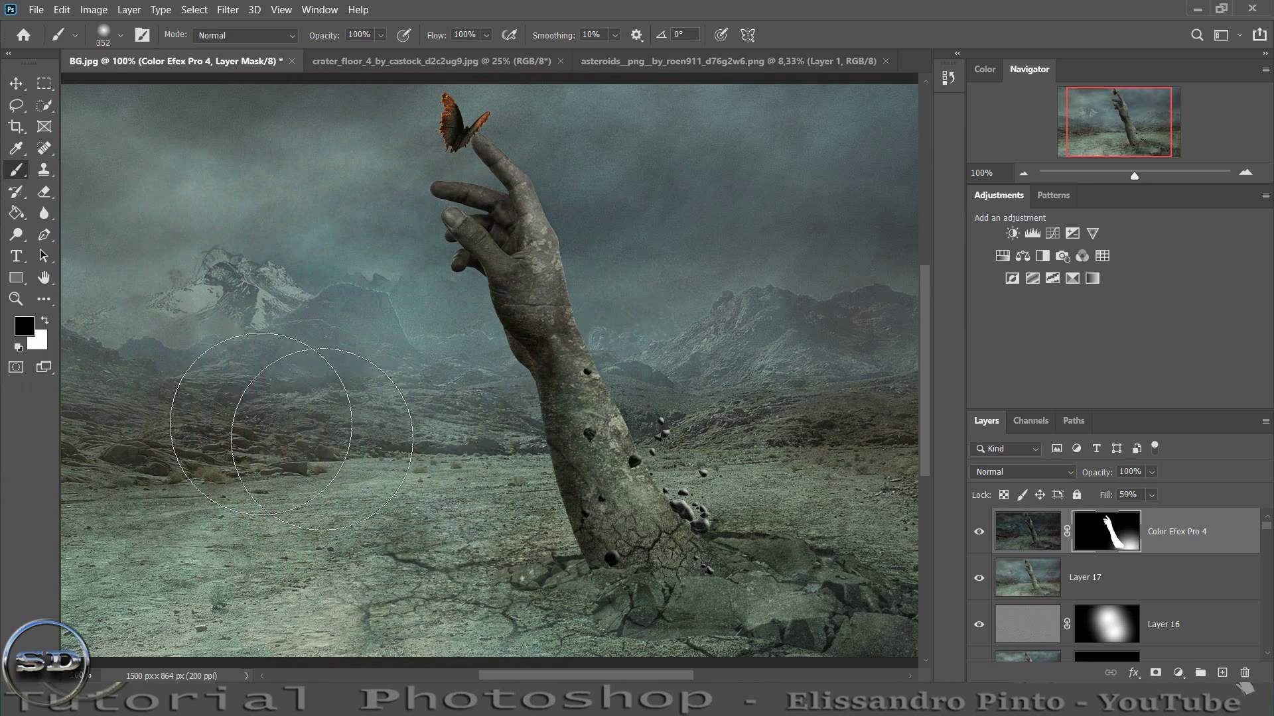
drag(504, 424, 582, 539)
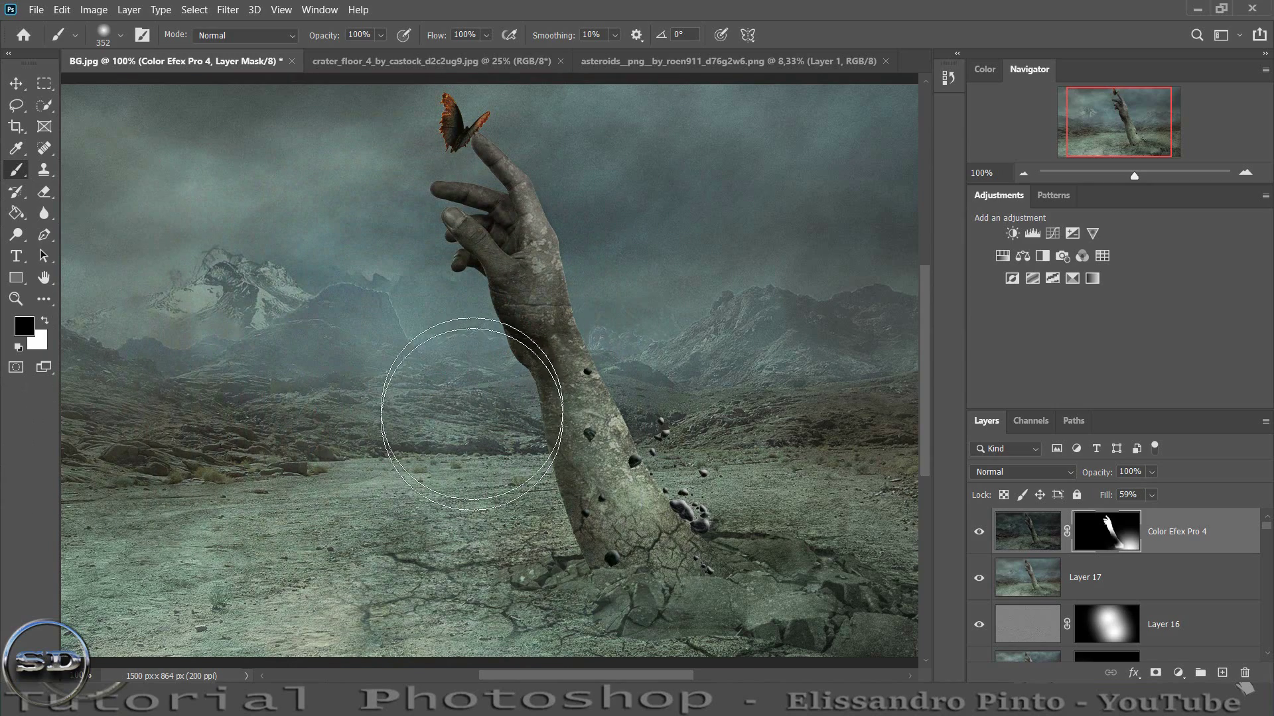
- Compare the Color Efex Pro 4 layer on and off while touching up the mask at the base
click(987, 538)
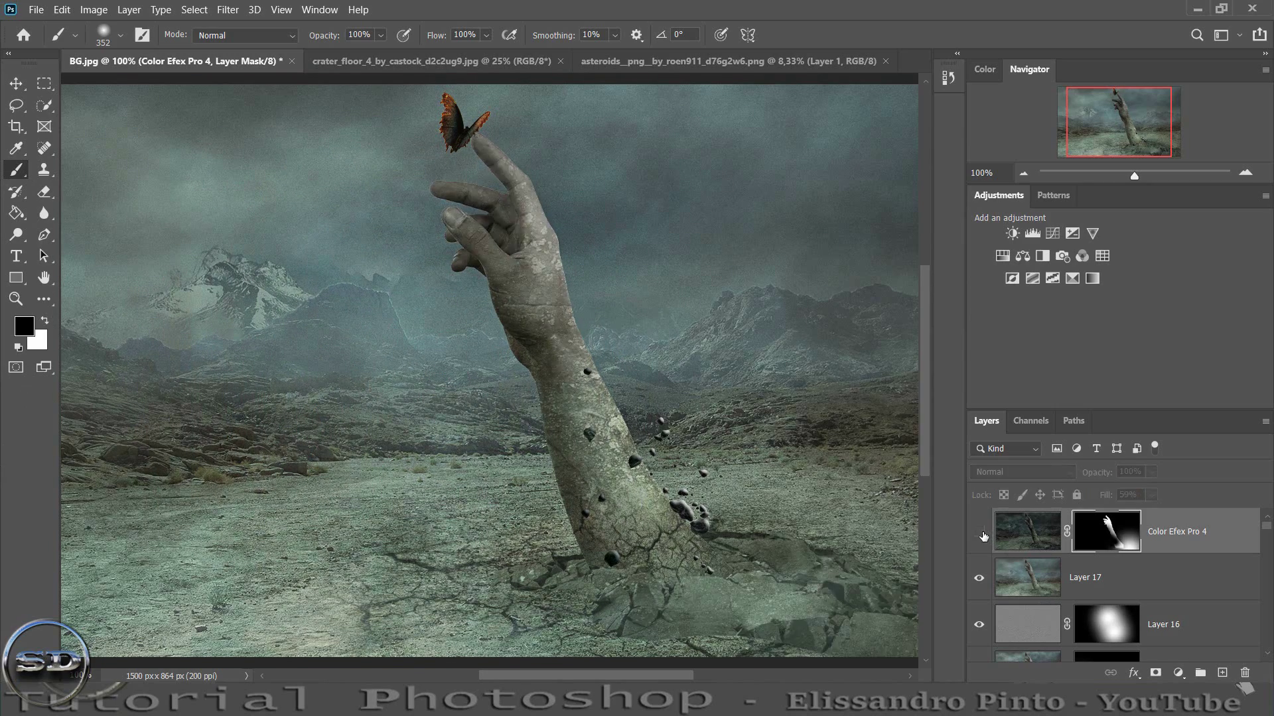
drag(1094, 124, 1099, 124)
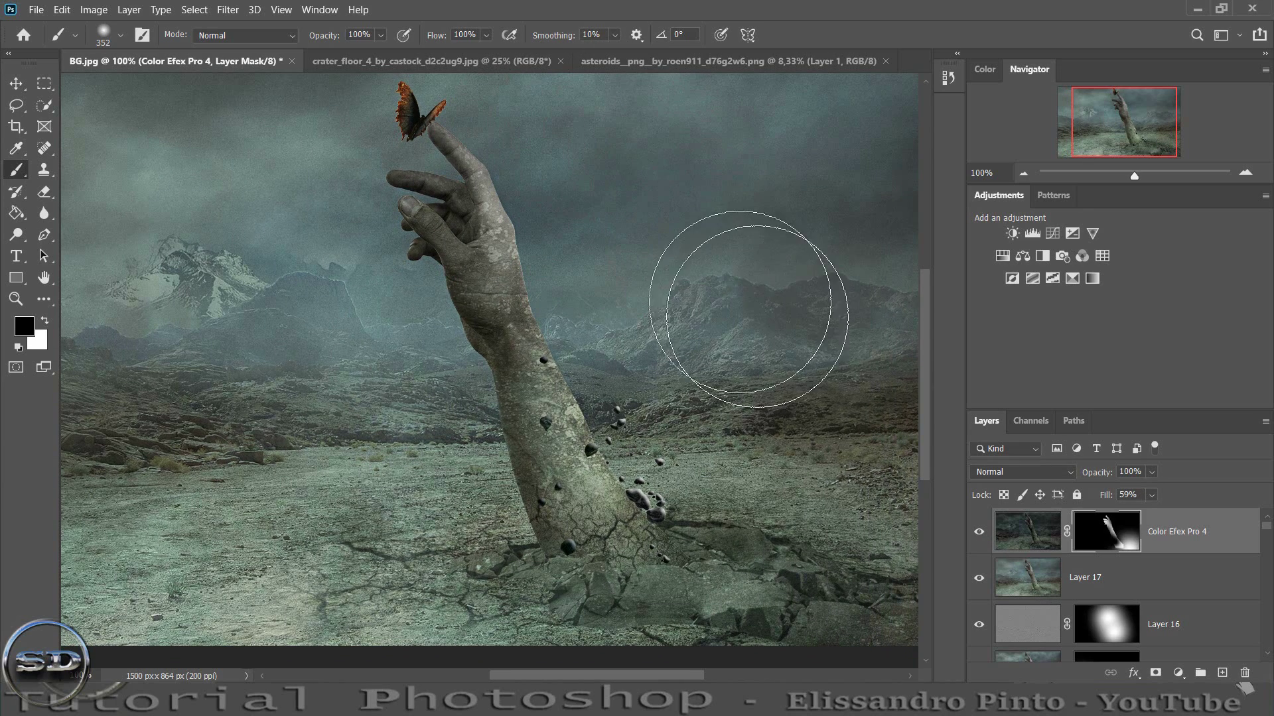
scroll(809, 325, down, 2)
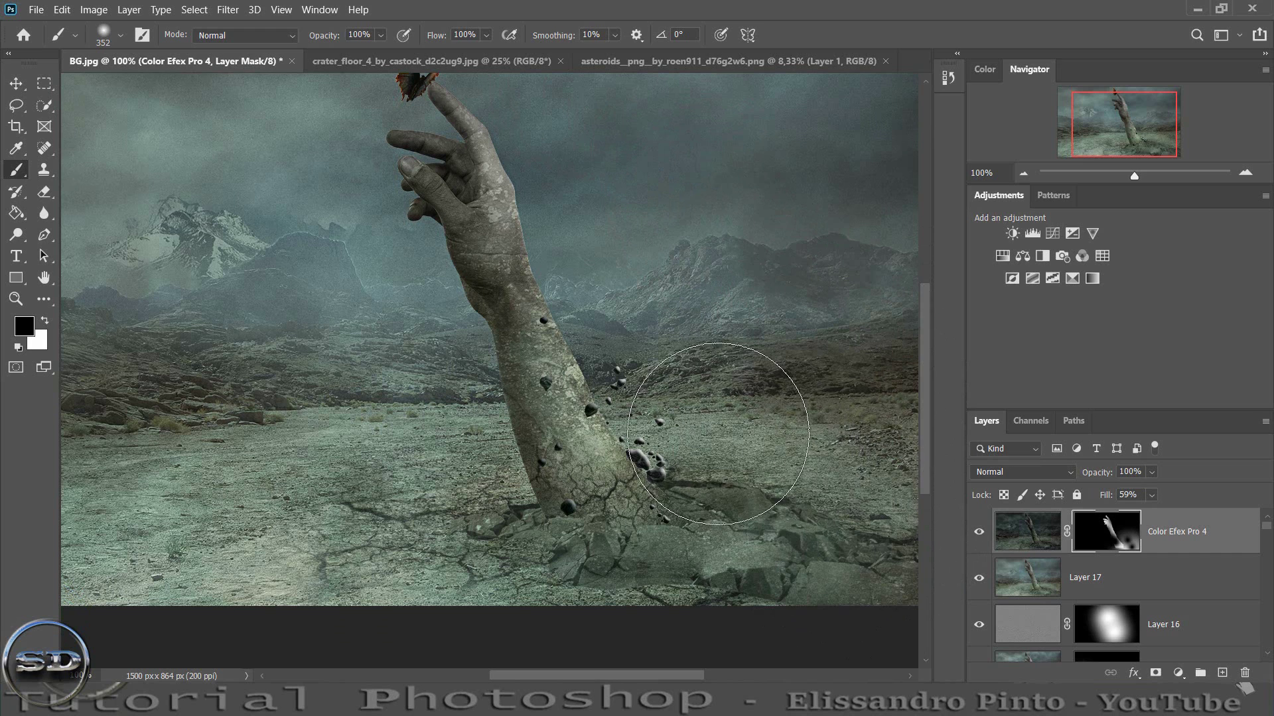
click(978, 532)
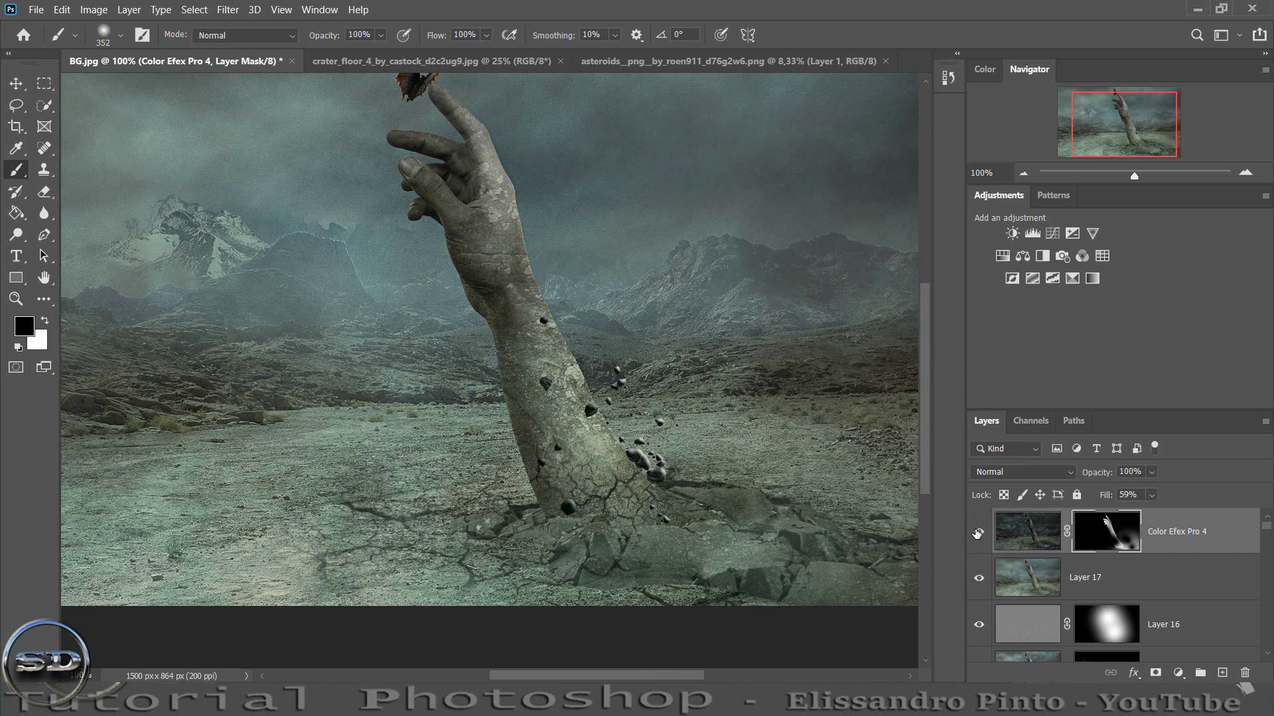
drag(649, 583, 611, 604)
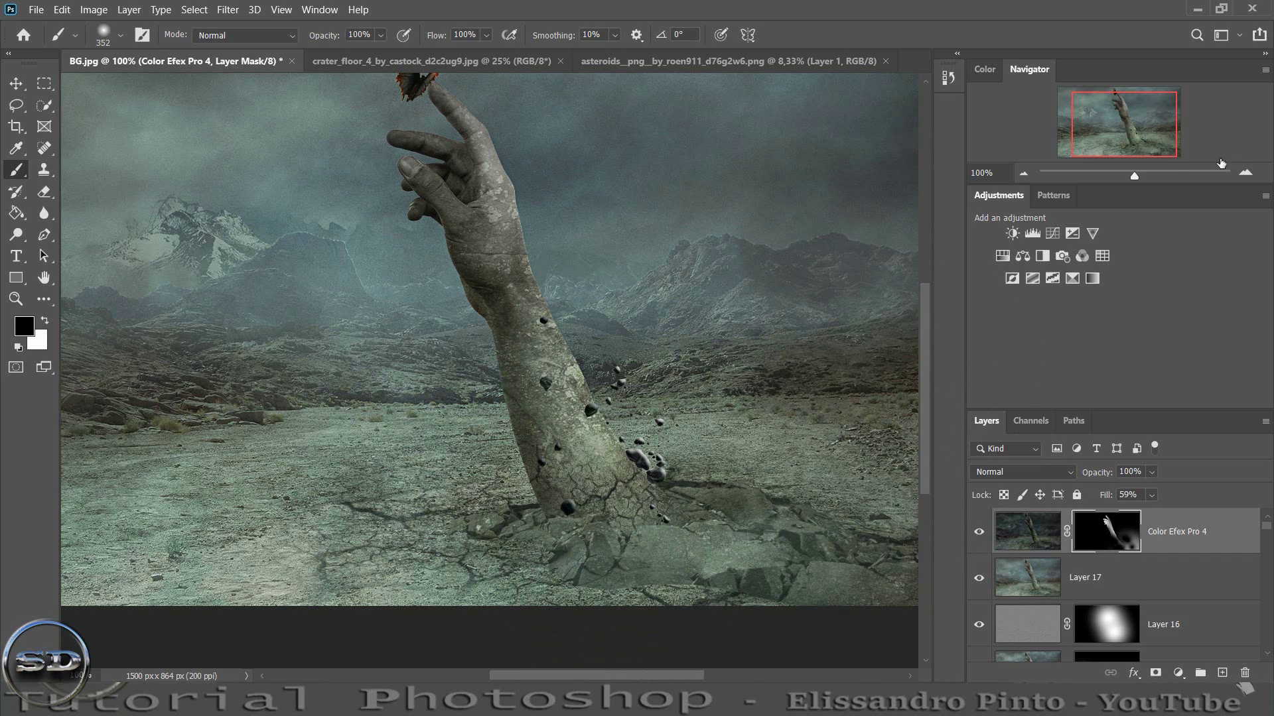
drag(1131, 174, 1129, 174)
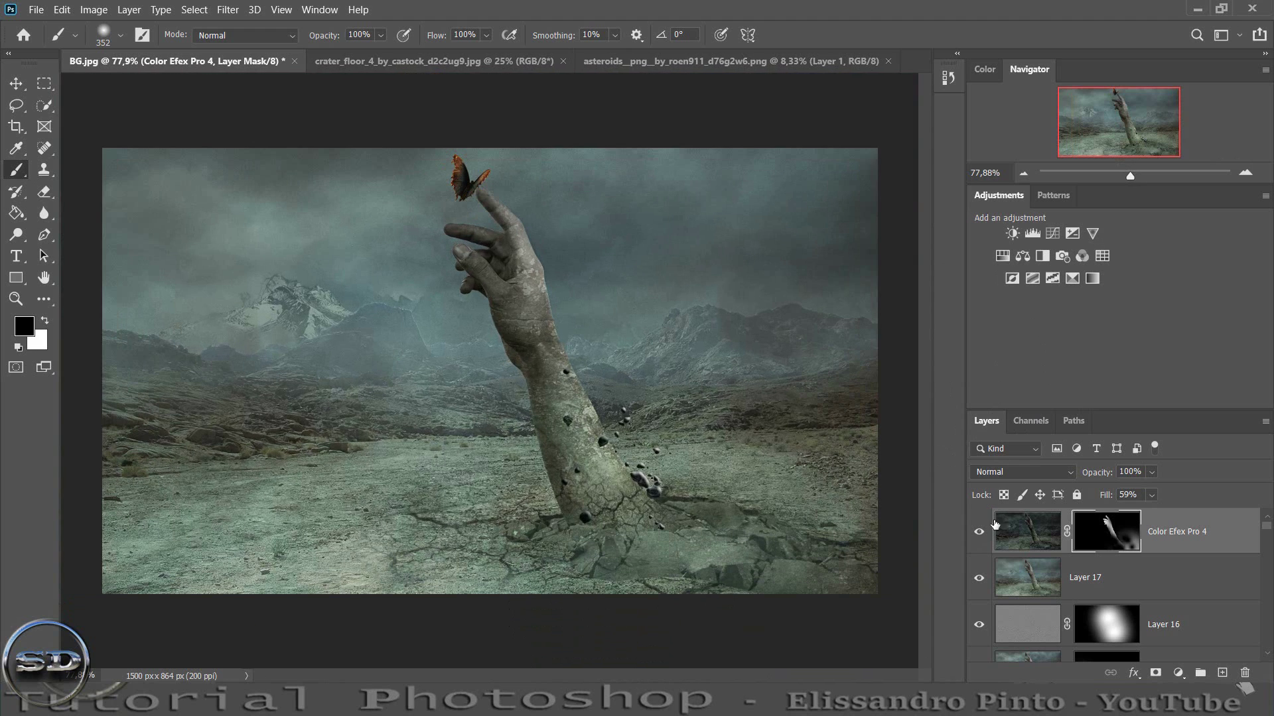
click(979, 533)
- Stamp two merged copies and open Color Efex Pro 4 on the Bi-Color Filters effect
key(ctrl+shift+alt+e)
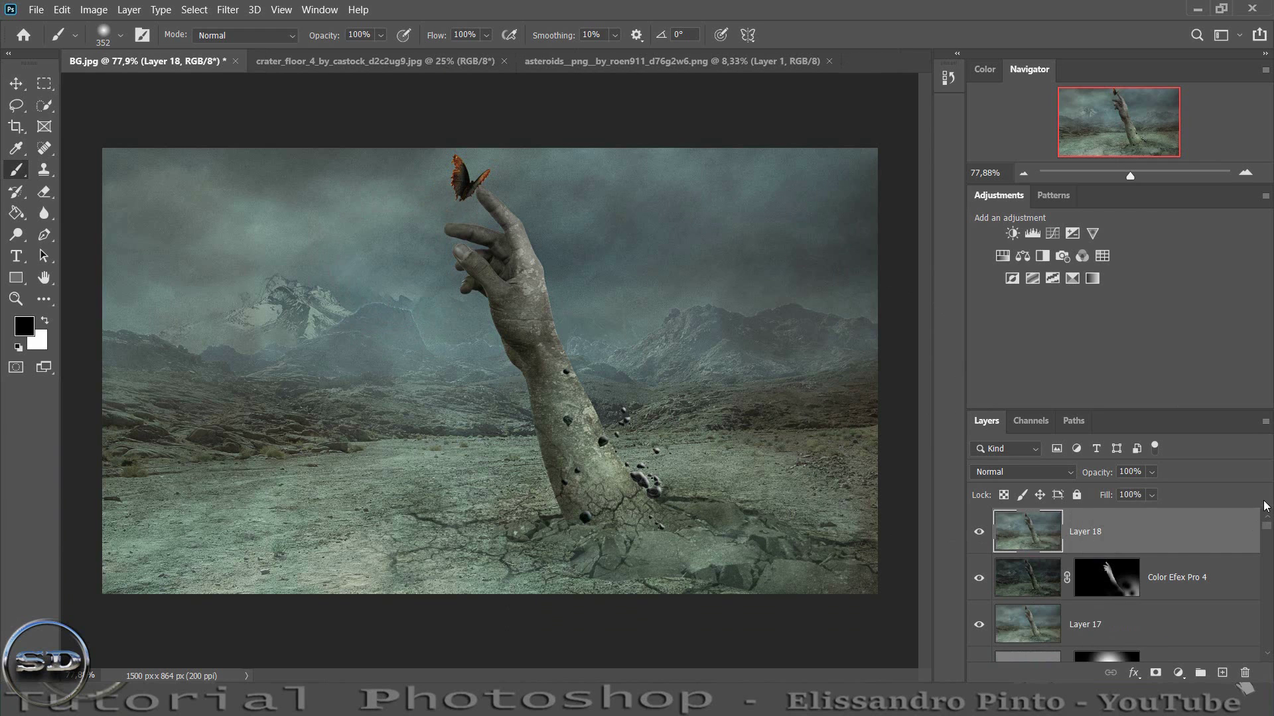
key(ctrl+shift+alt+e)
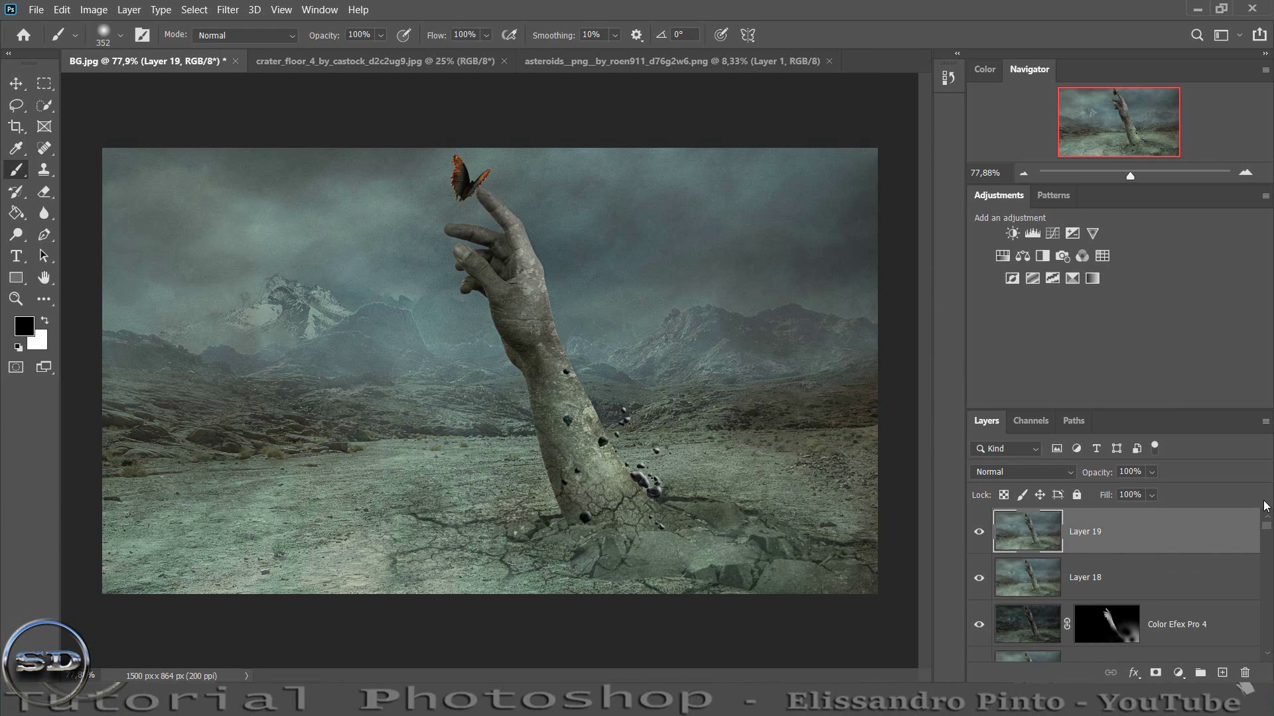
click(227, 10)
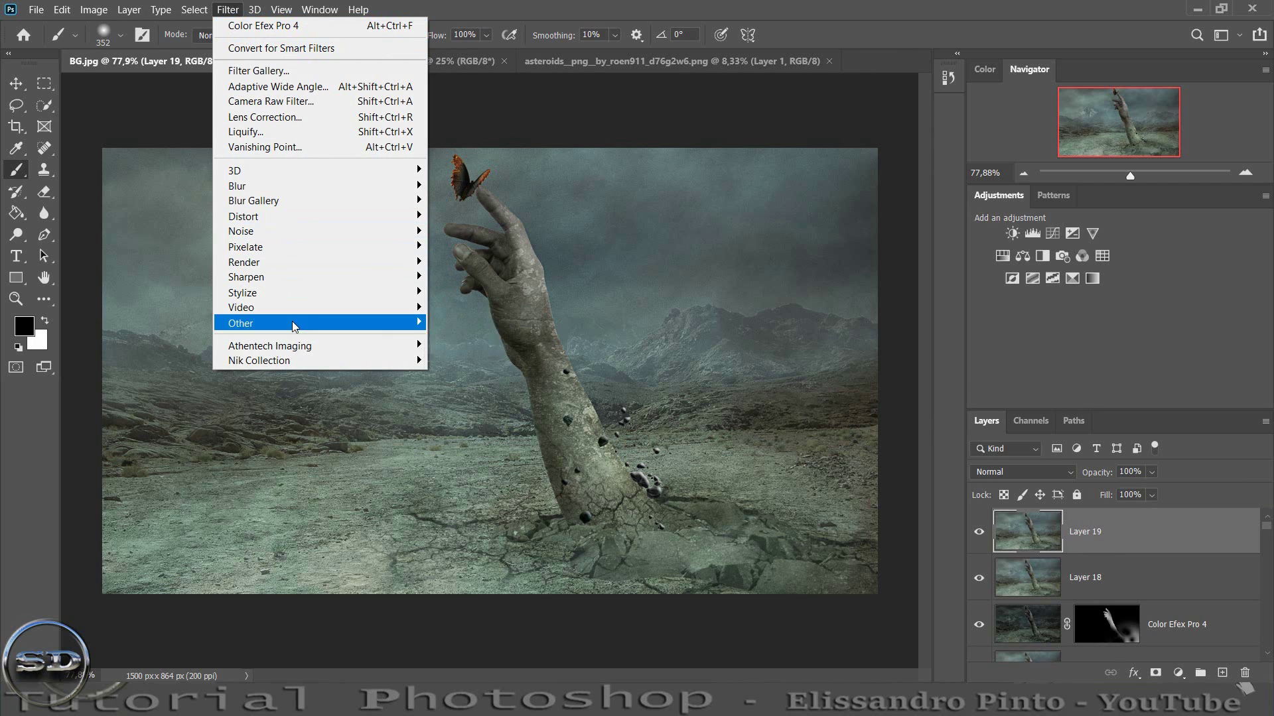
click(524, 373)
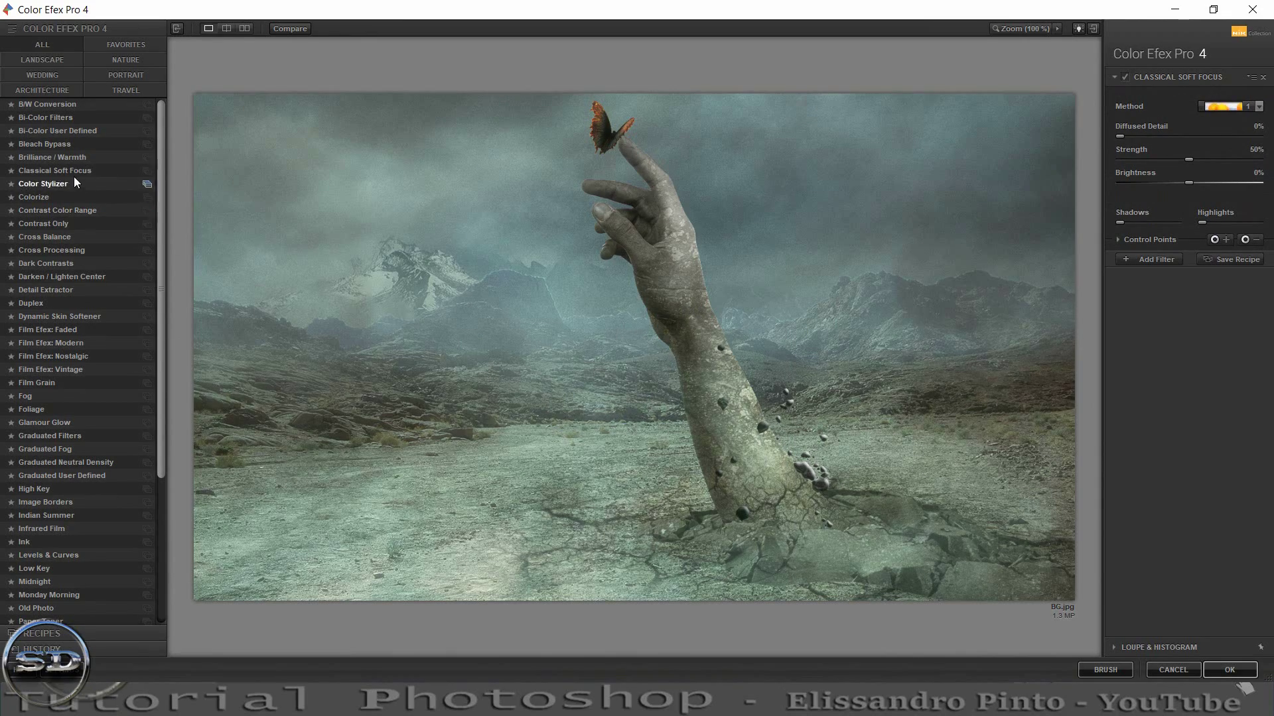
click(57, 130)
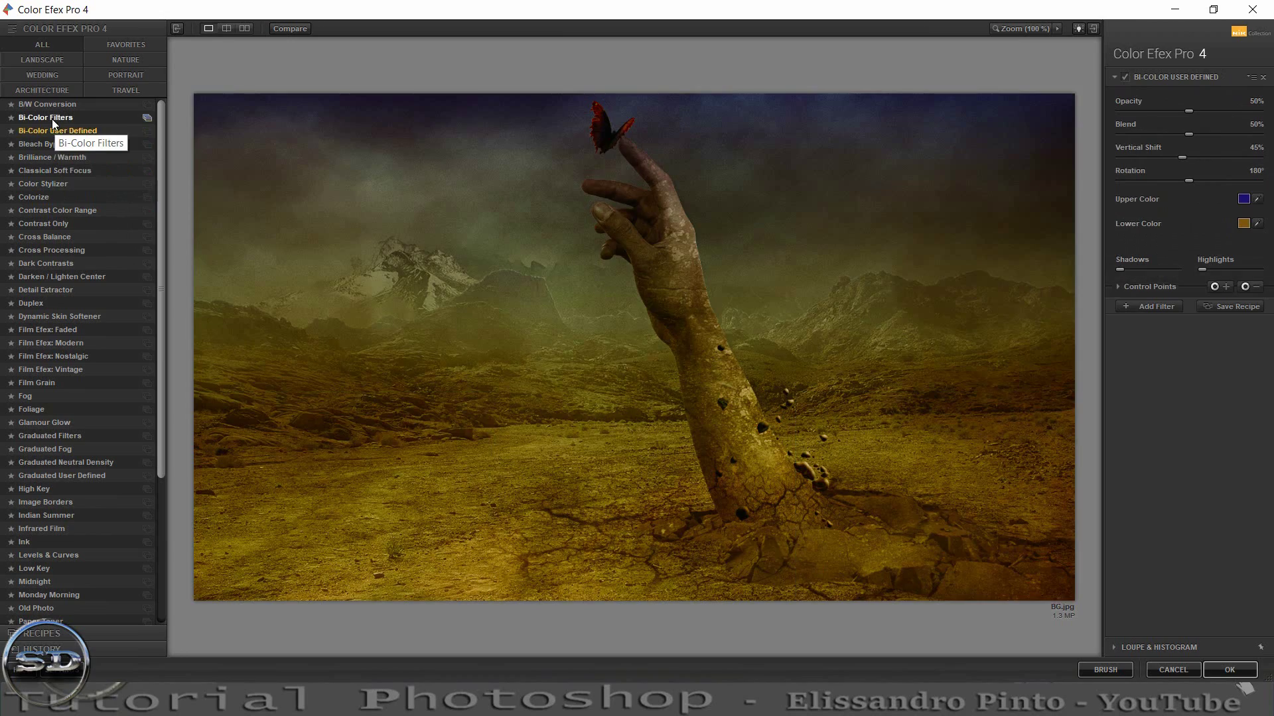
click(51, 118)
- Set Bi-Color Filters to Cool/Warm 1, rotation 0°, higher blend, vertical shift 45%, and apply
click(1214, 106)
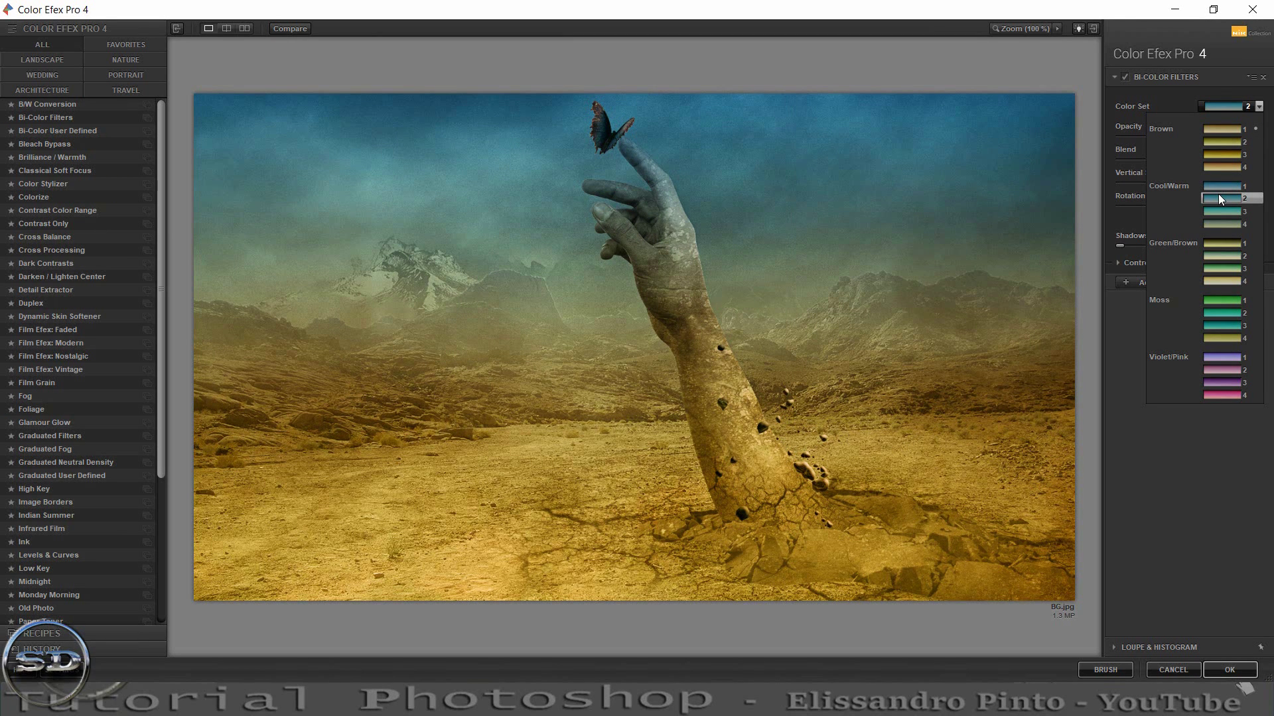
click(1217, 188)
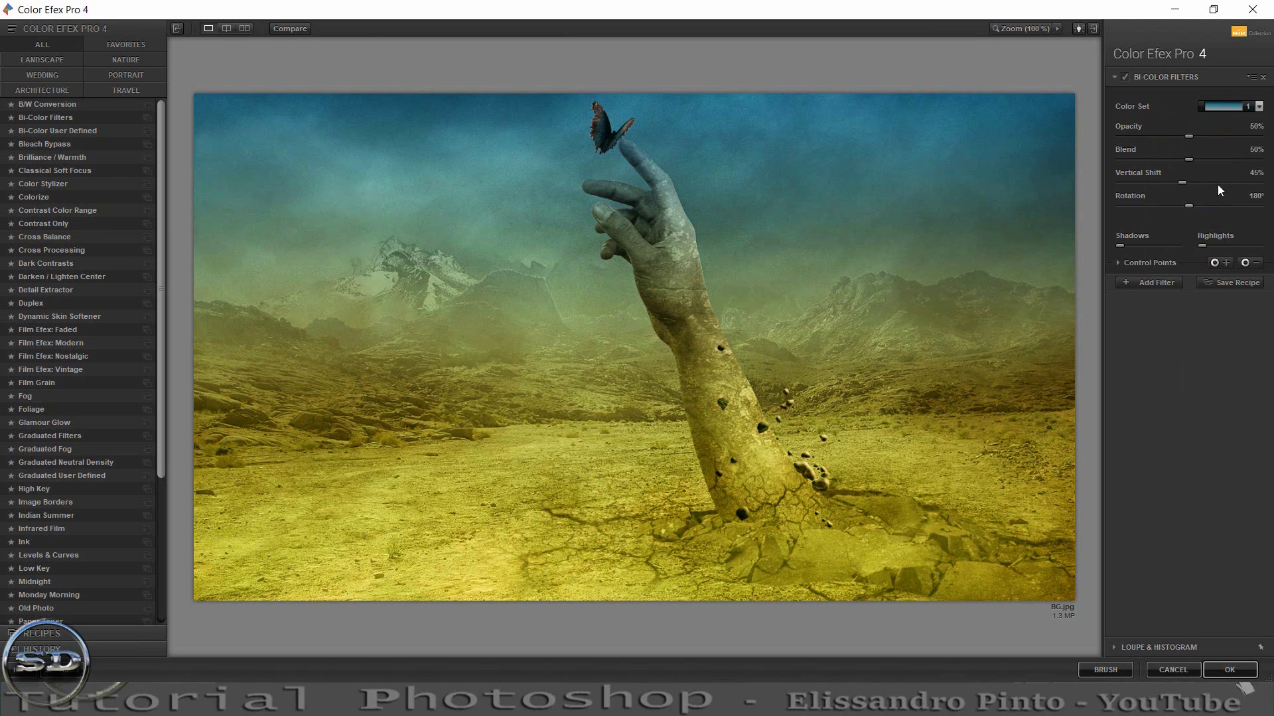
drag(1190, 203, 1191, 206)
click(1198, 204)
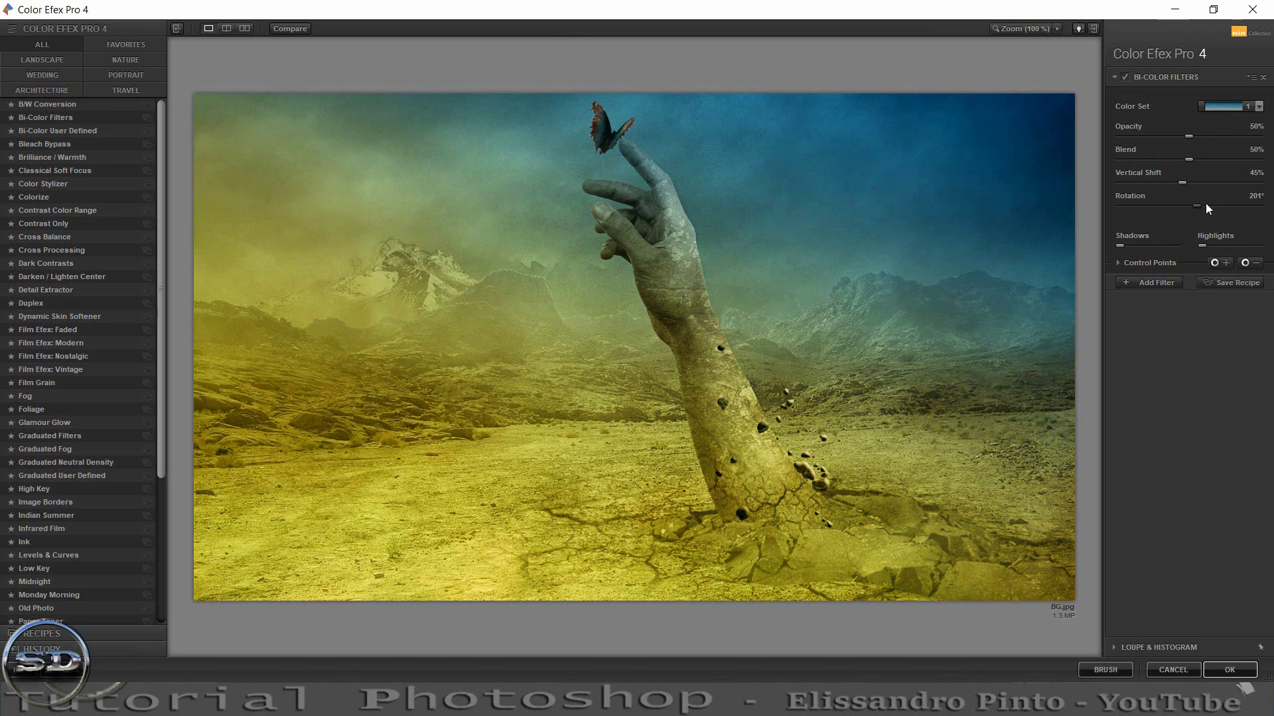
drag(1204, 203, 1215, 206)
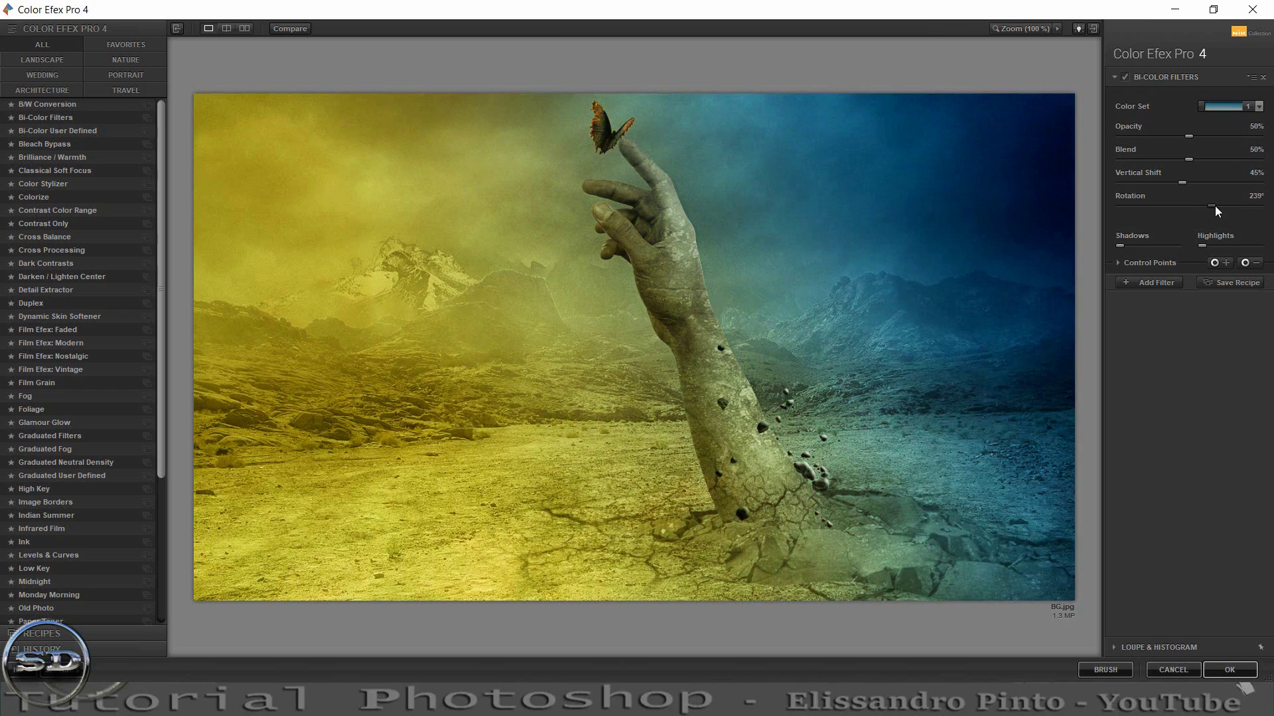
drag(1215, 205, 1109, 203)
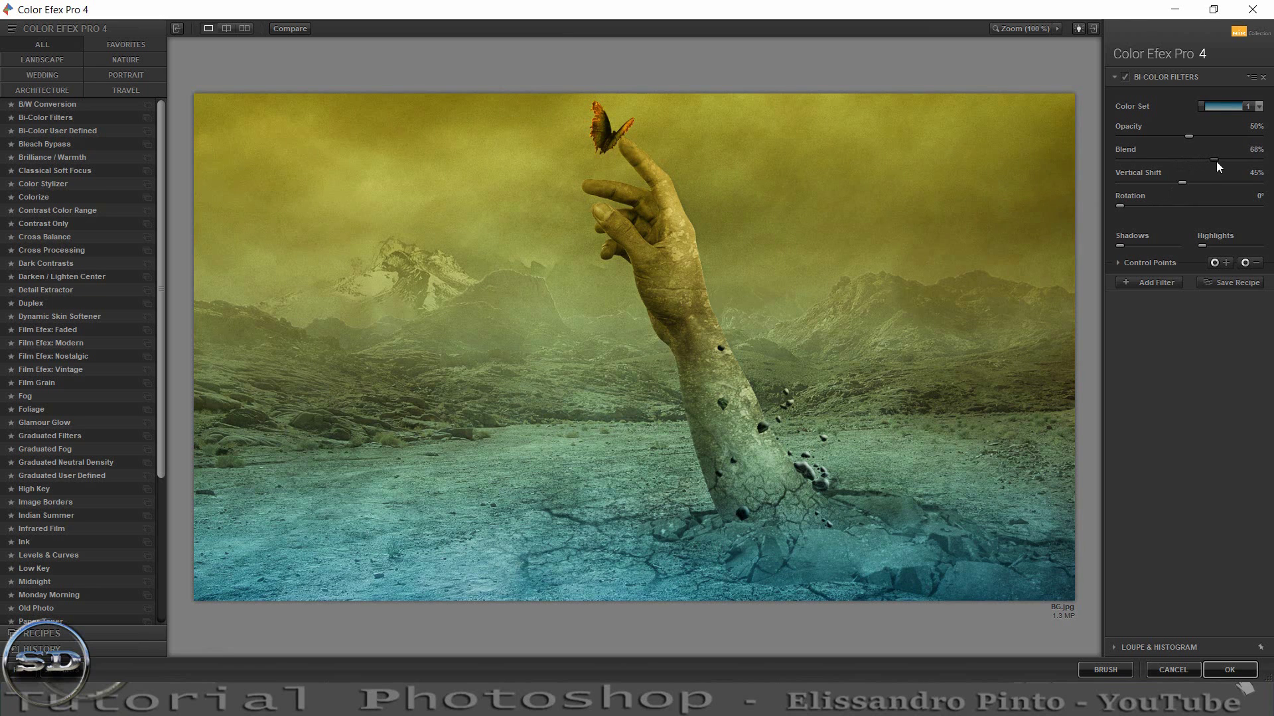
drag(1217, 162, 1268, 166)
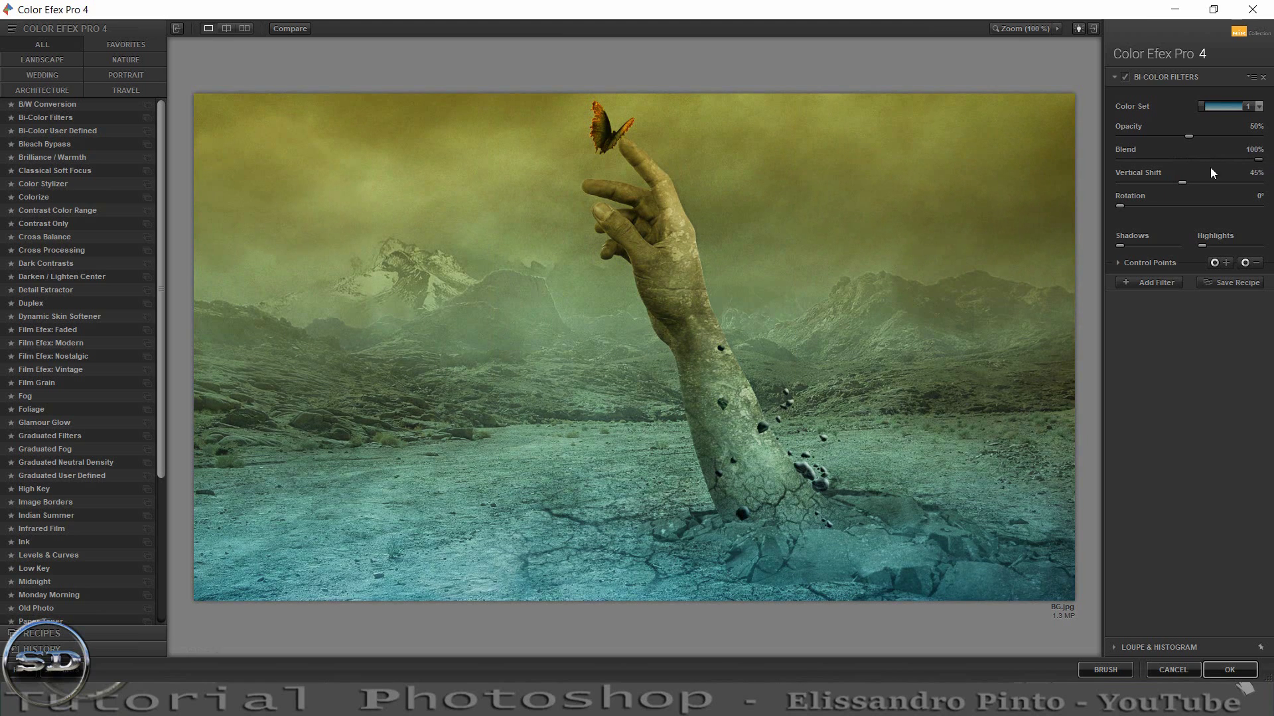
mouse_move(1189, 180)
mouse_down()
mouse_move(1208, 176)
mouse_move(1197, 179)
mouse_up()
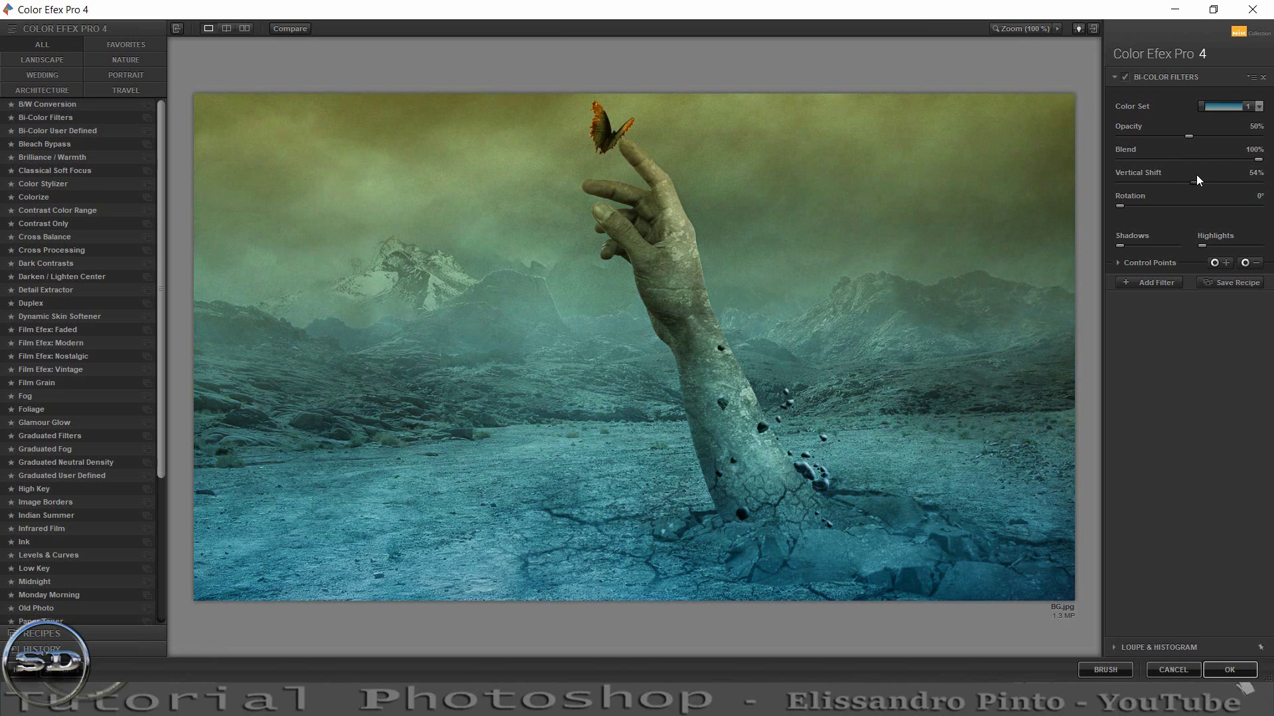
drag(1198, 179, 1186, 179)
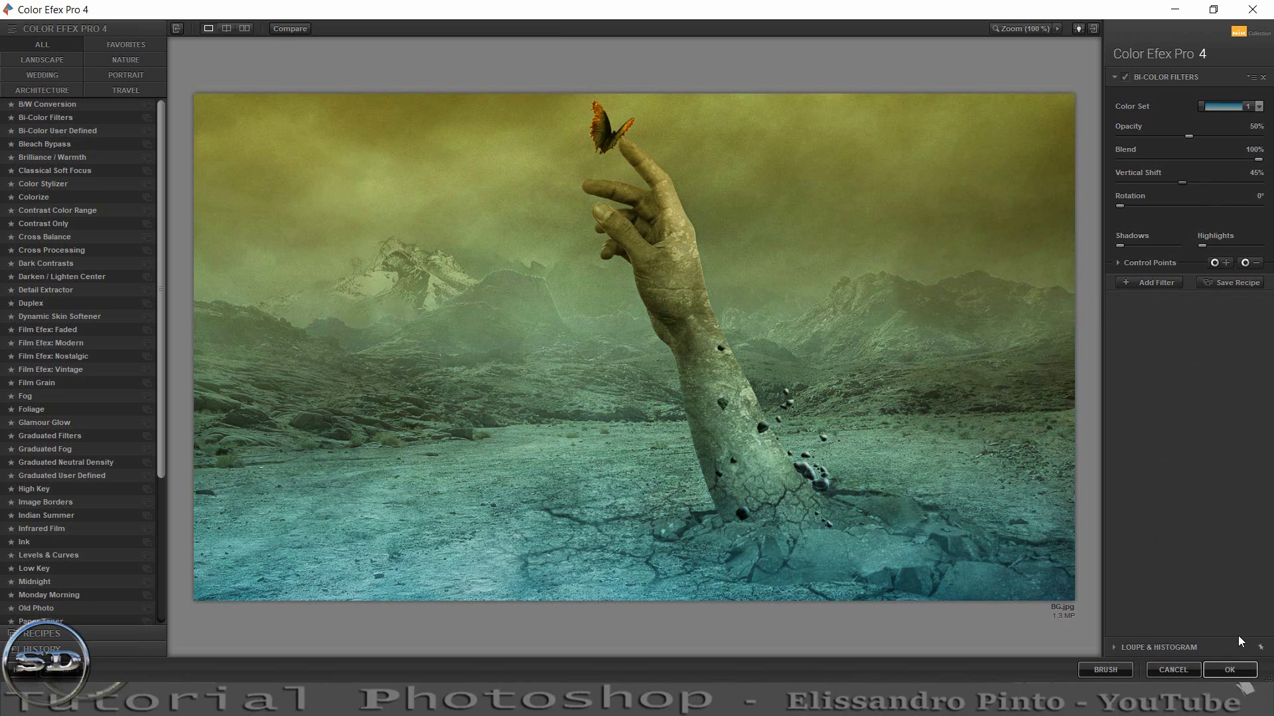
click(1230, 670)
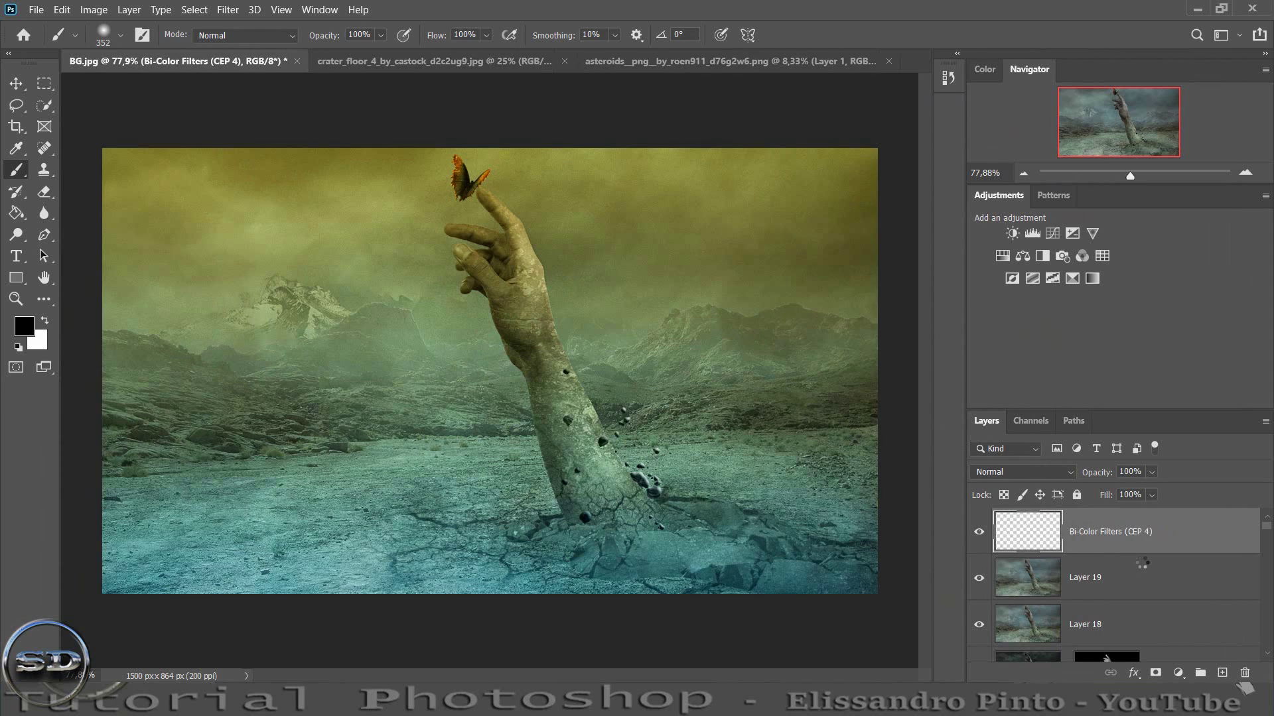
- Mask the Bi-Color Filters layer black and paint white to reveal the teal grade on the ground
click(1155, 672)
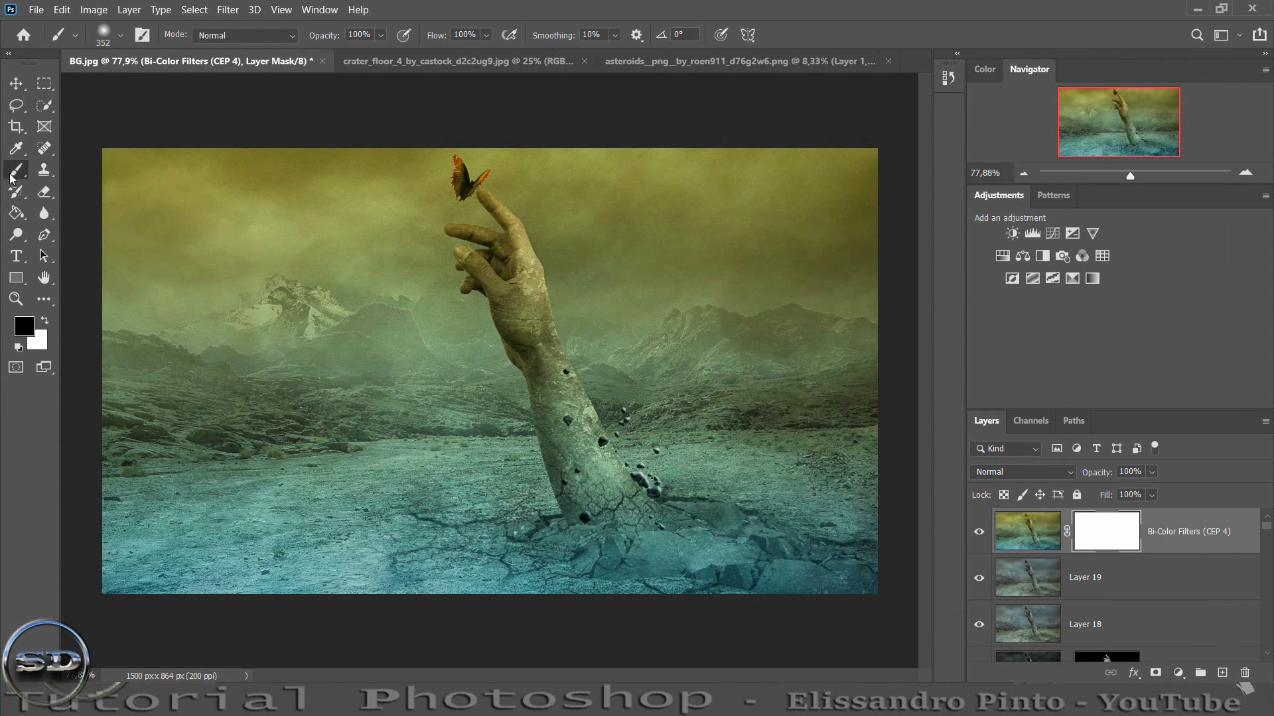
click(16, 213)
click(275, 319)
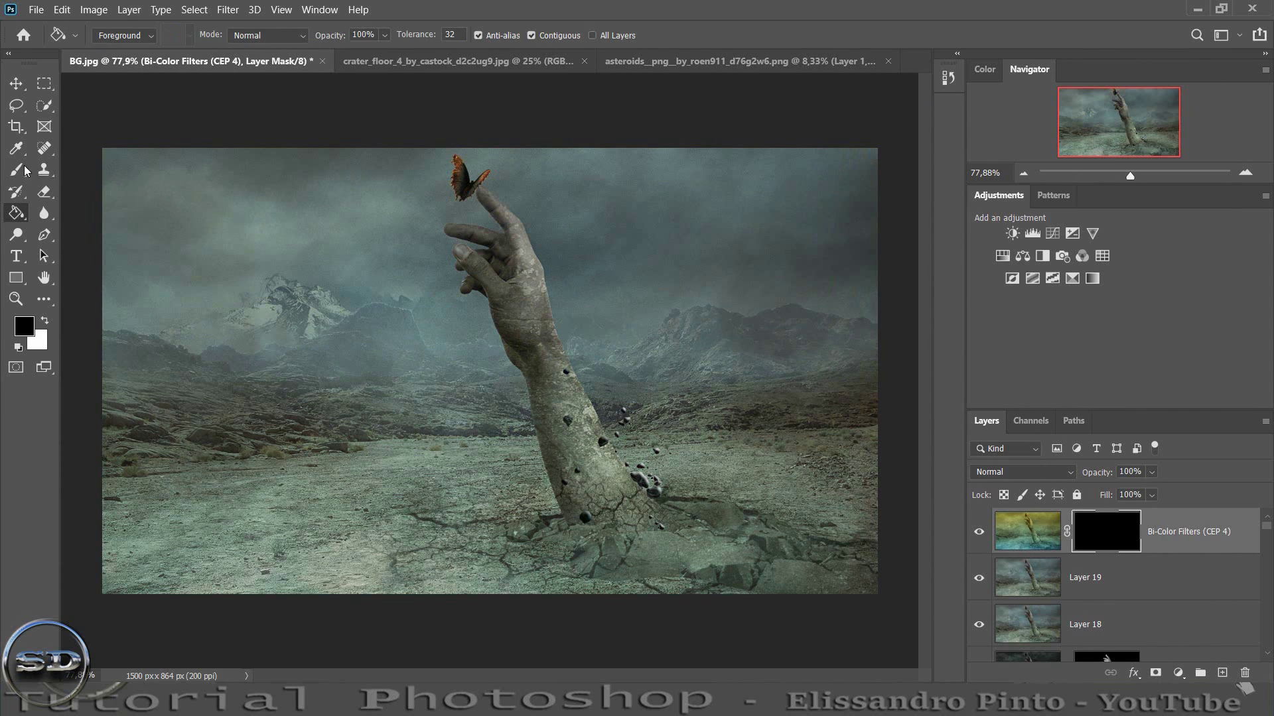
click(19, 170)
click(44, 322)
mouse_move(199, 441)
mouse_down()
mouse_move(128, 511)
mouse_move(307, 555)
mouse_move(484, 526)
mouse_move(716, 535)
mouse_move(725, 426)
mouse_move(312, 398)
mouse_move(63, 426)
mouse_move(274, 520)
mouse_up()
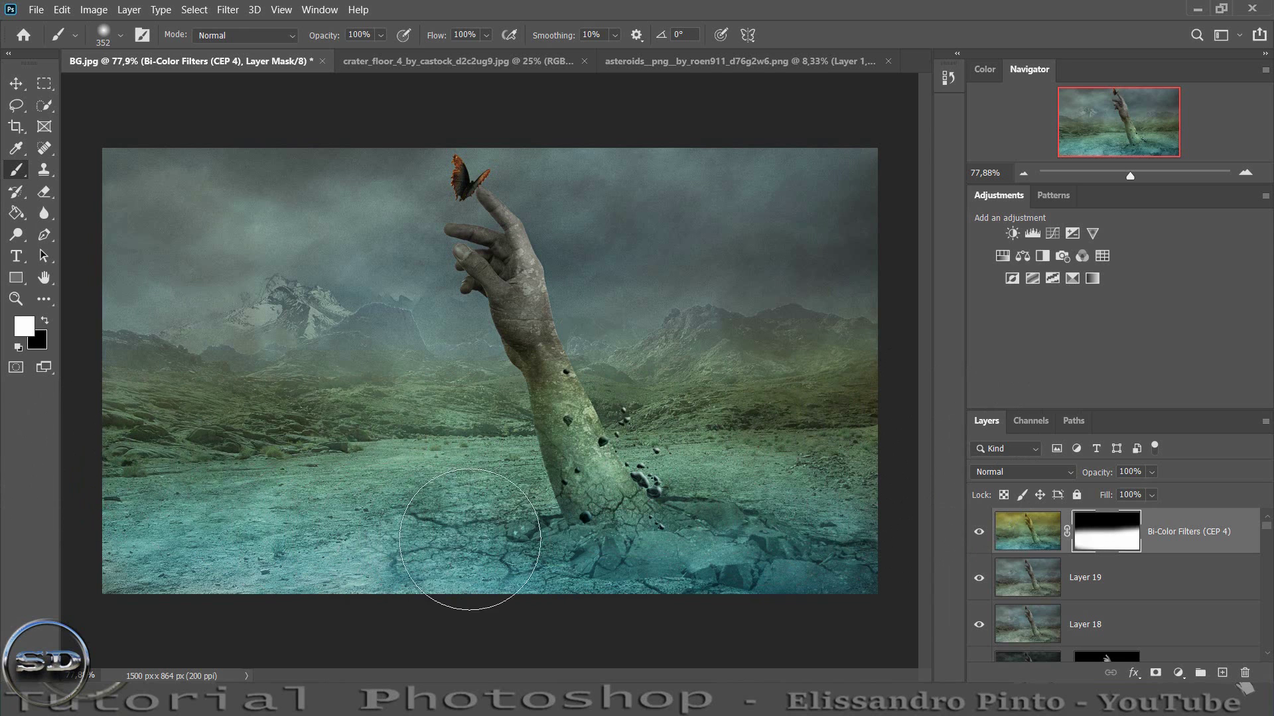
mouse_move(506, 318)
mouse_down()
mouse_move(530, 300)
mouse_move(427, 242)
mouse_move(455, 156)
mouse_move(507, 256)
mouse_move(586, 290)
mouse_move(830, 316)
mouse_up()
click(44, 320)
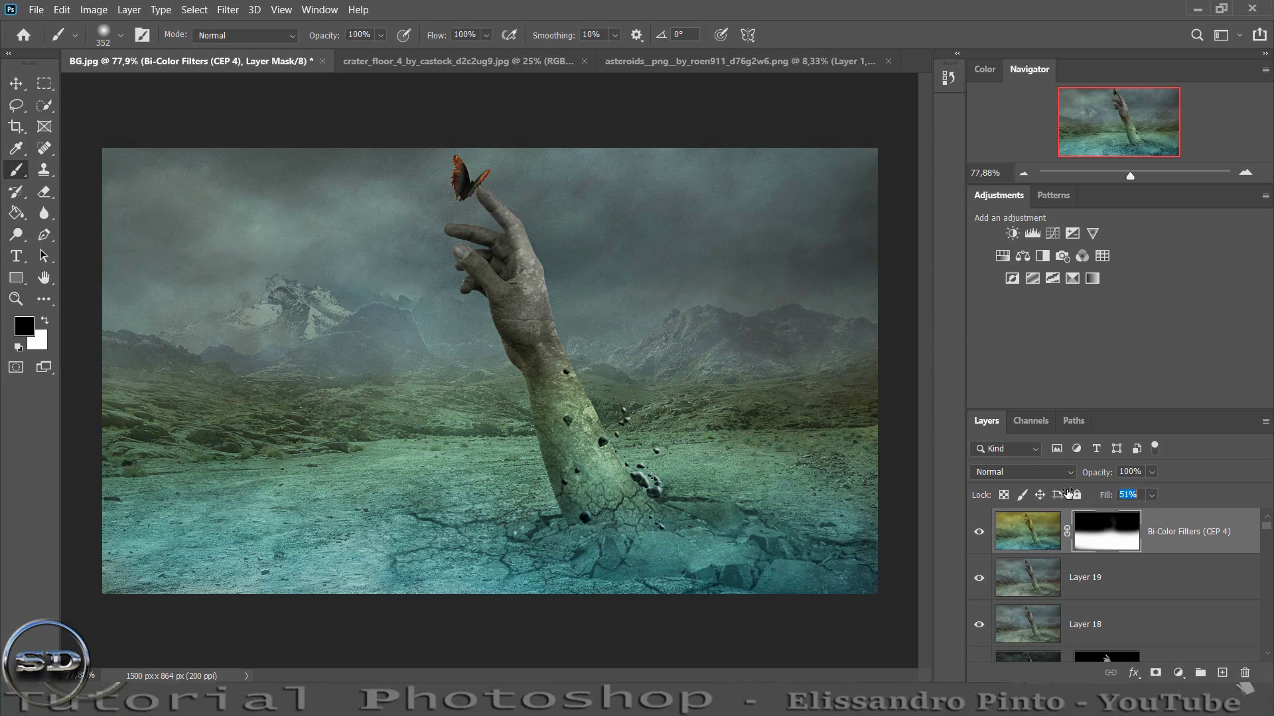
- Lower the Bi-Color Filters layer's fill to 51% and stamp visible layers into Layer 20
mouse_move(1109, 498)
mouse_down()
mouse_move(1061, 498)
mouse_move(1084, 476)
mouse_move(1066, 475)
mouse_up()
click(979, 531)
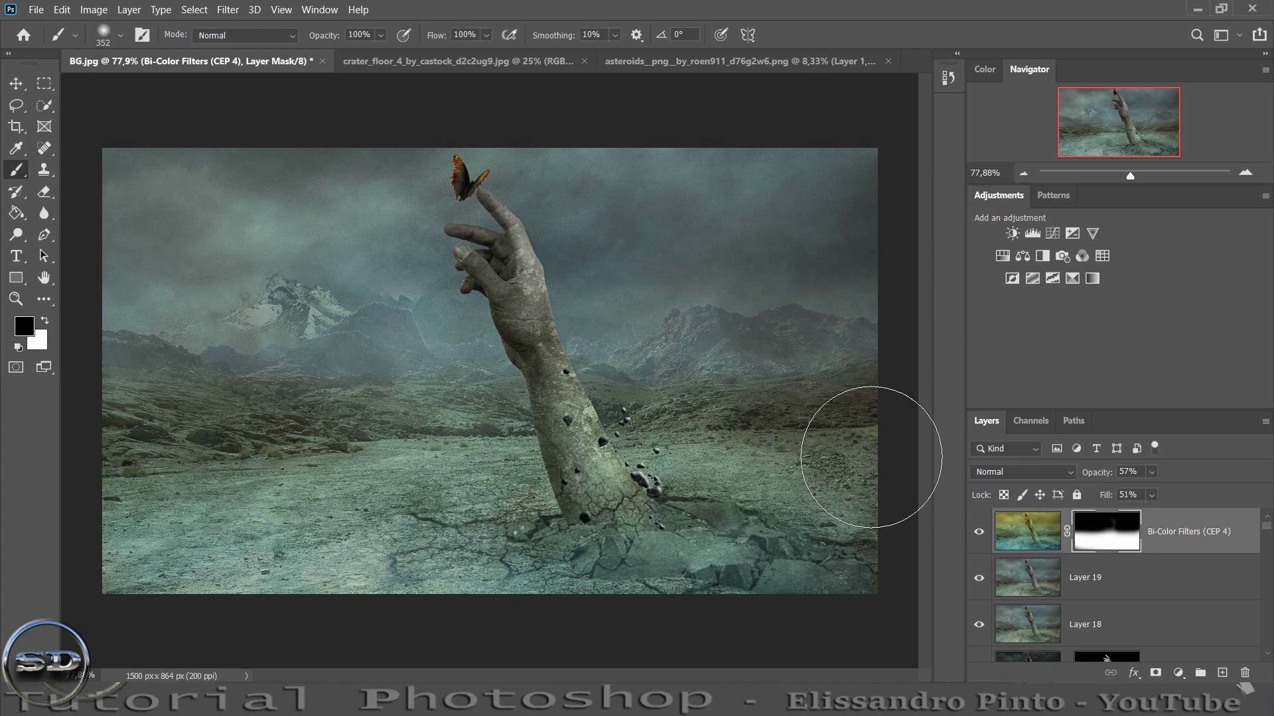
key(ctrl+shift+alt+e)
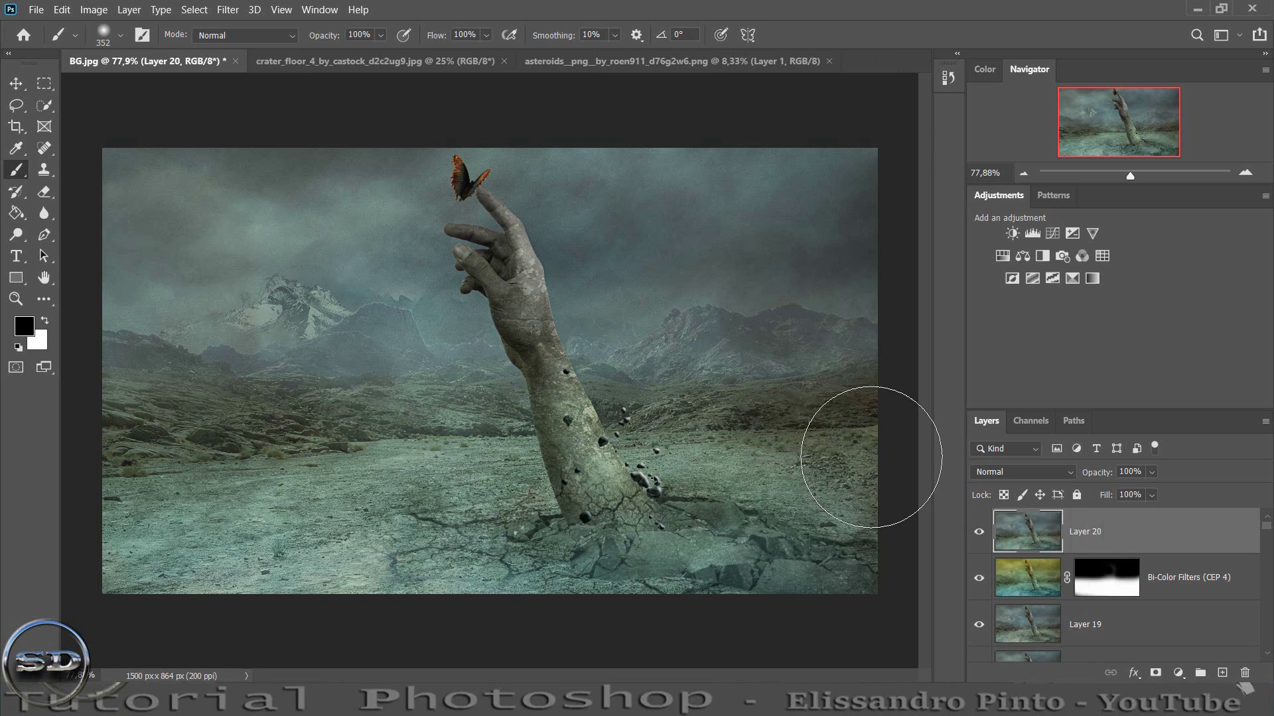
- Run Color Efex Pro 4 on the merged image and preview filters, settling on Cross Balance
click(229, 10)
mouse_move(258, 360)
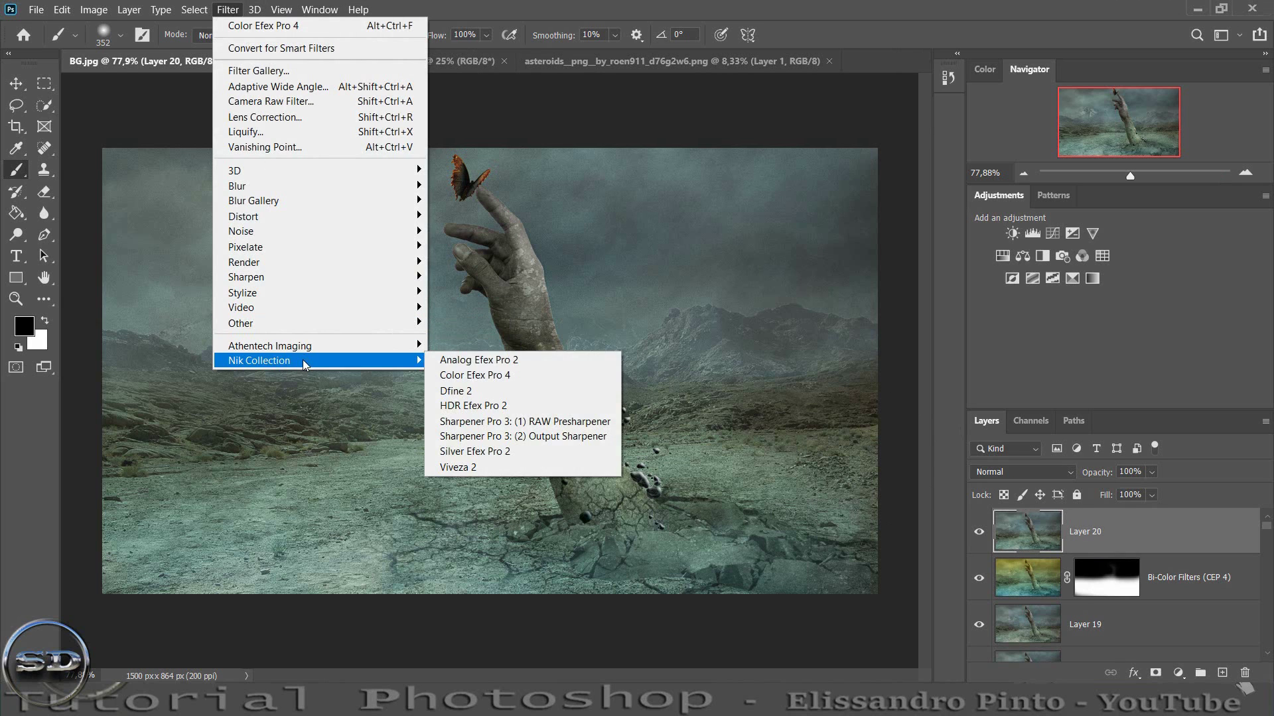
click(461, 375)
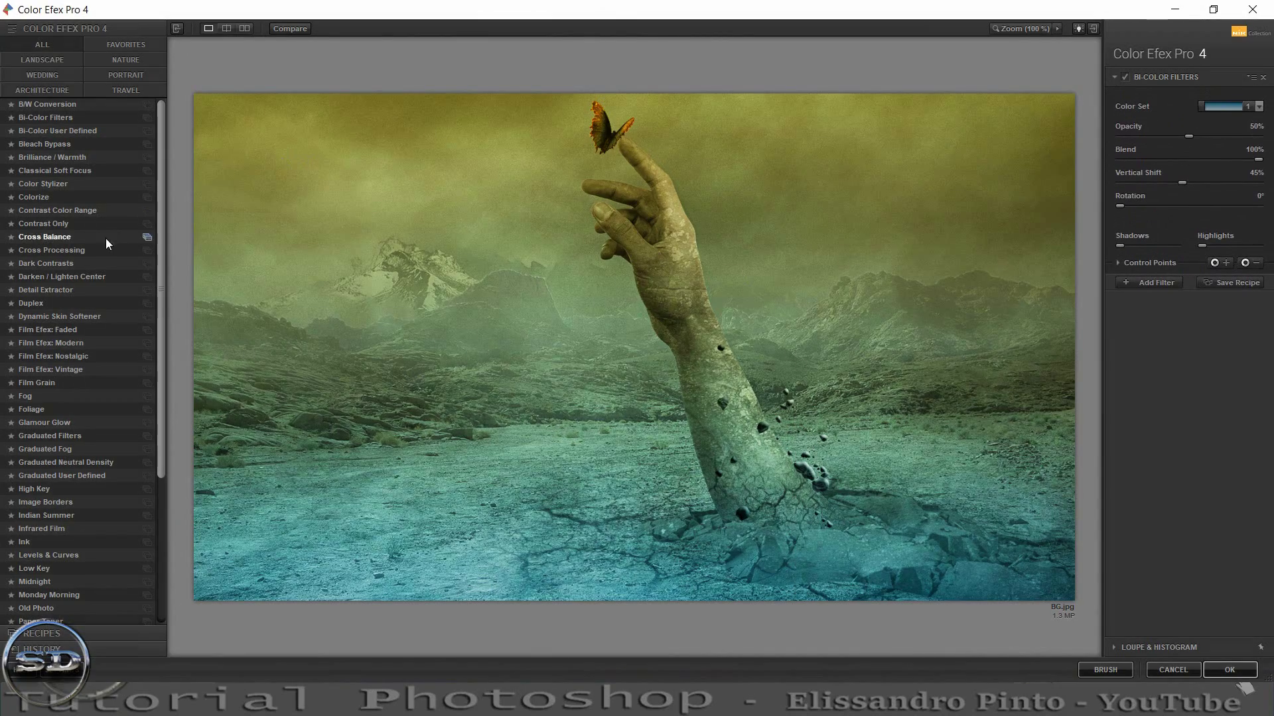
click(34, 172)
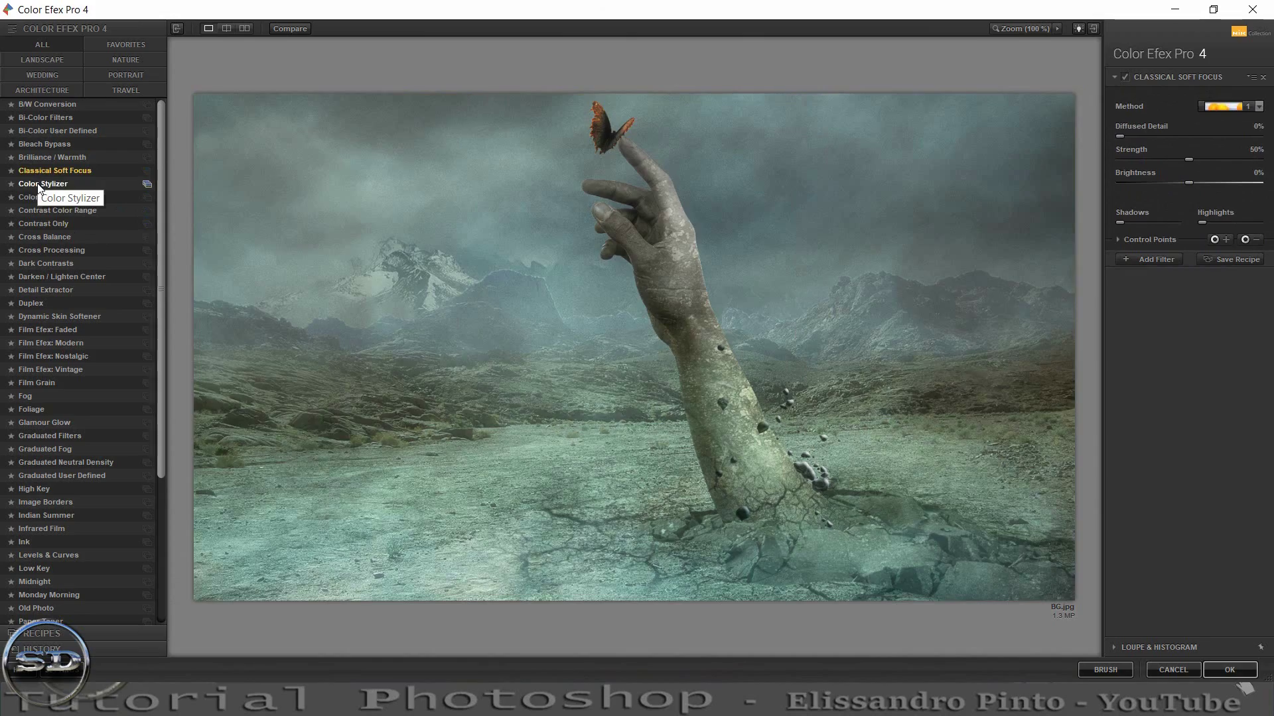
click(37, 183)
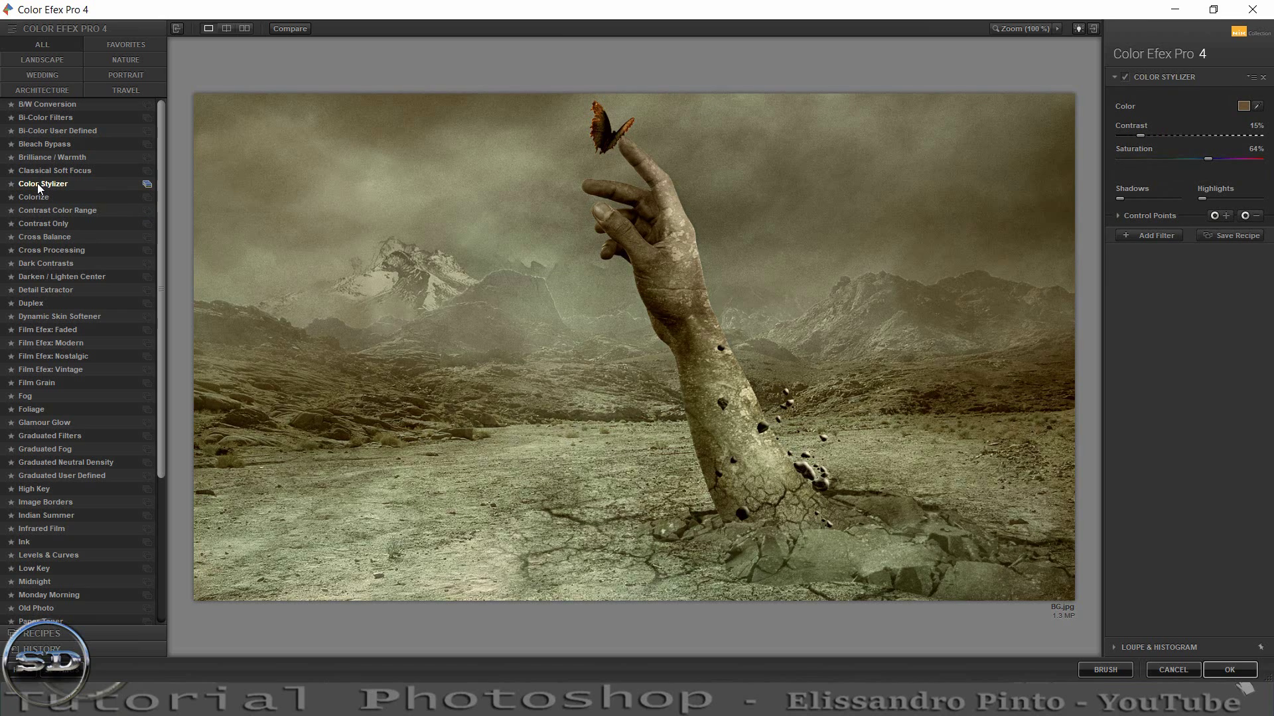
click(42, 197)
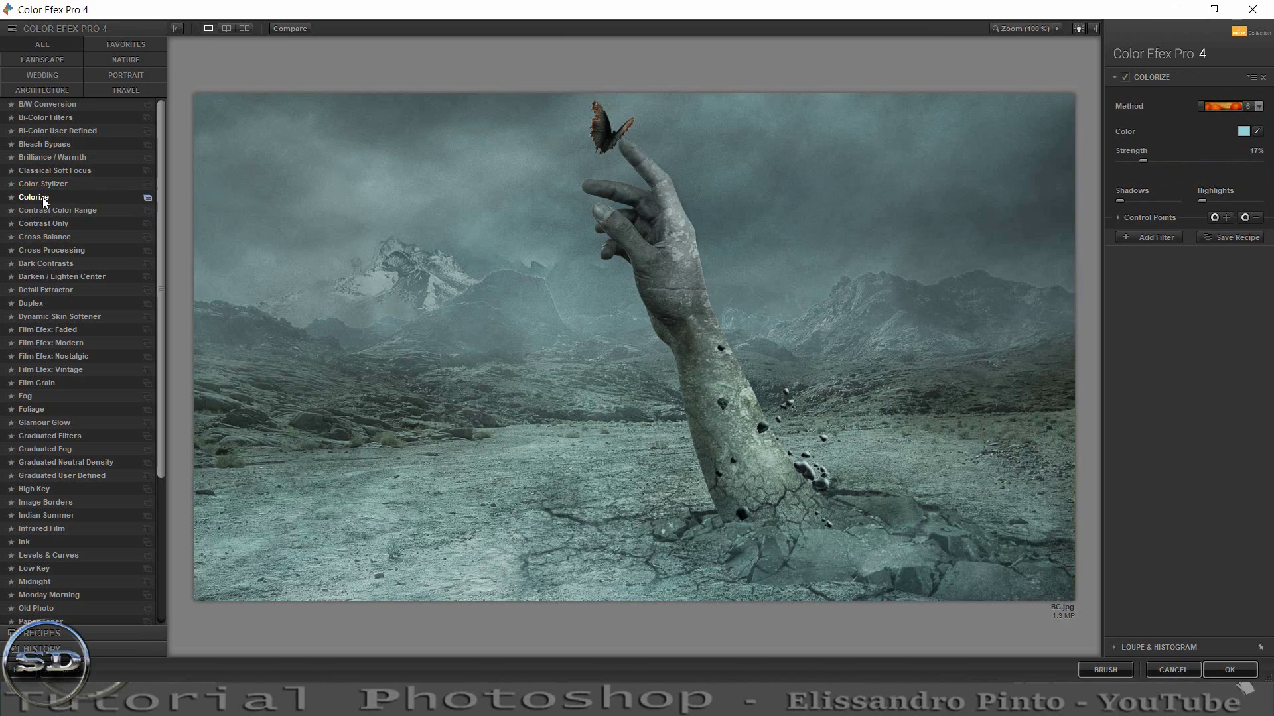
click(43, 210)
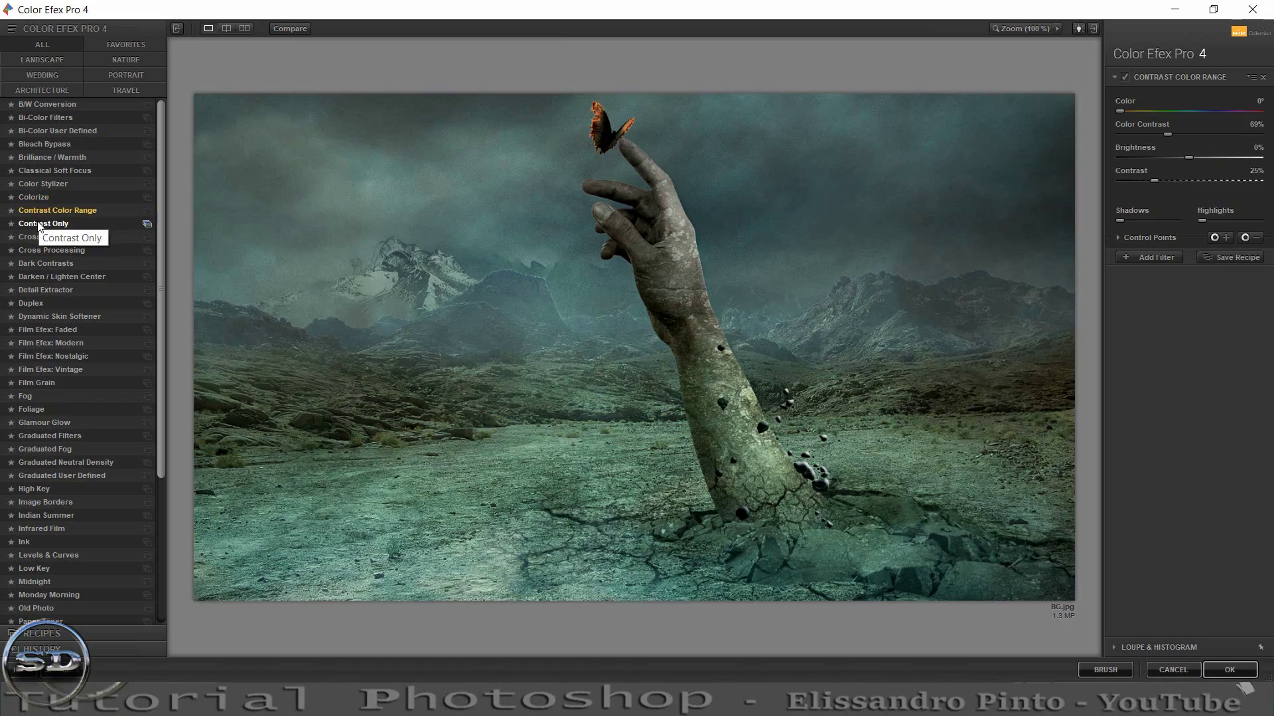
click(38, 225)
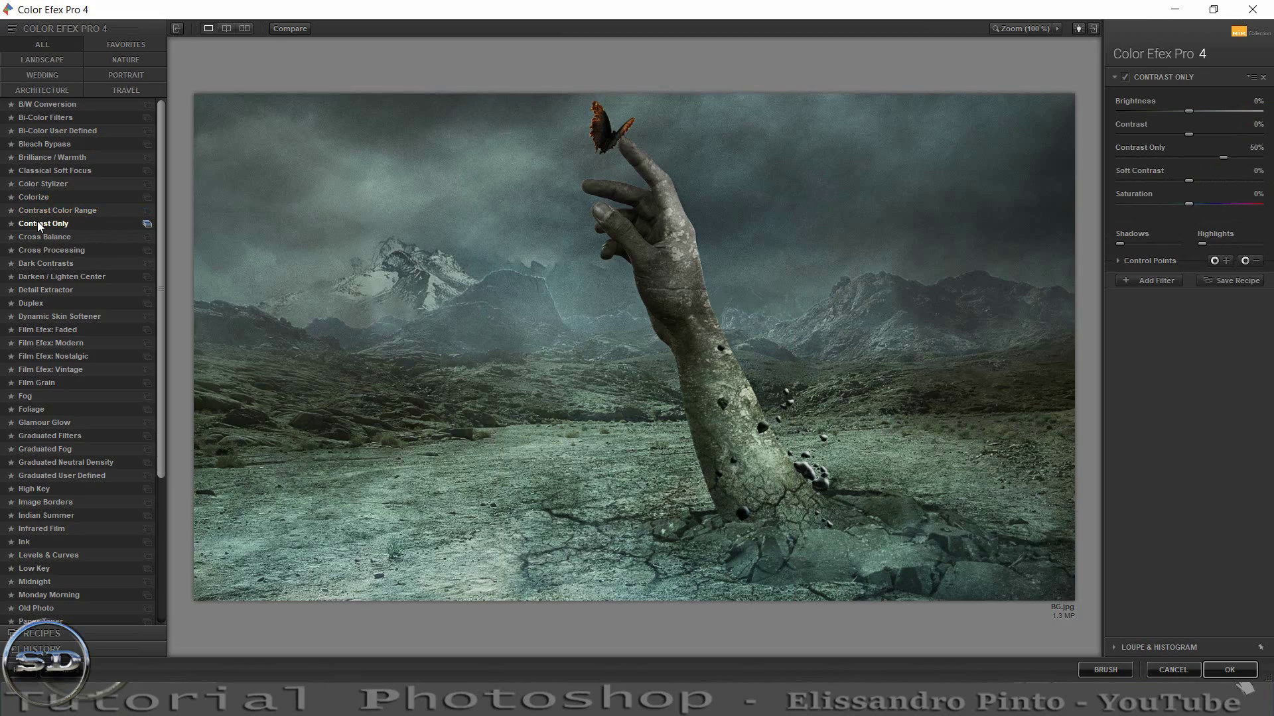
click(33, 239)
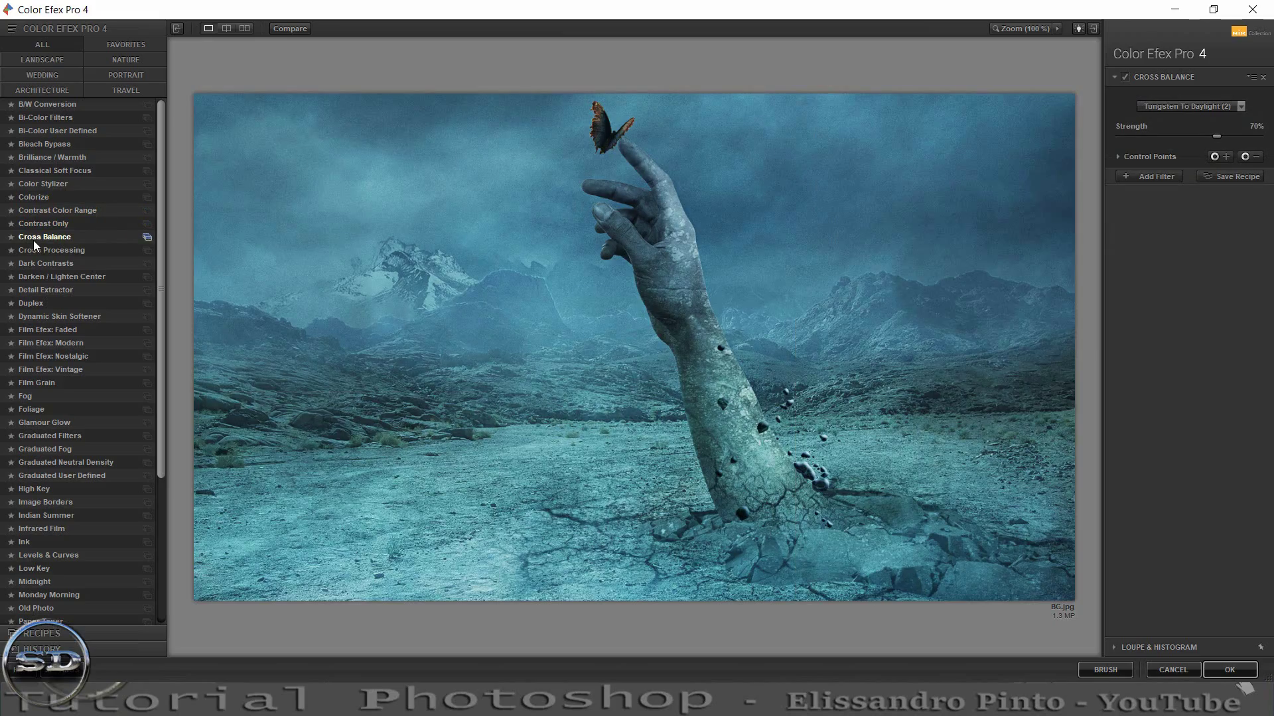
- Set Cross Balance to the Tungsten To Daylight (1) preset with reduced strength
click(1180, 106)
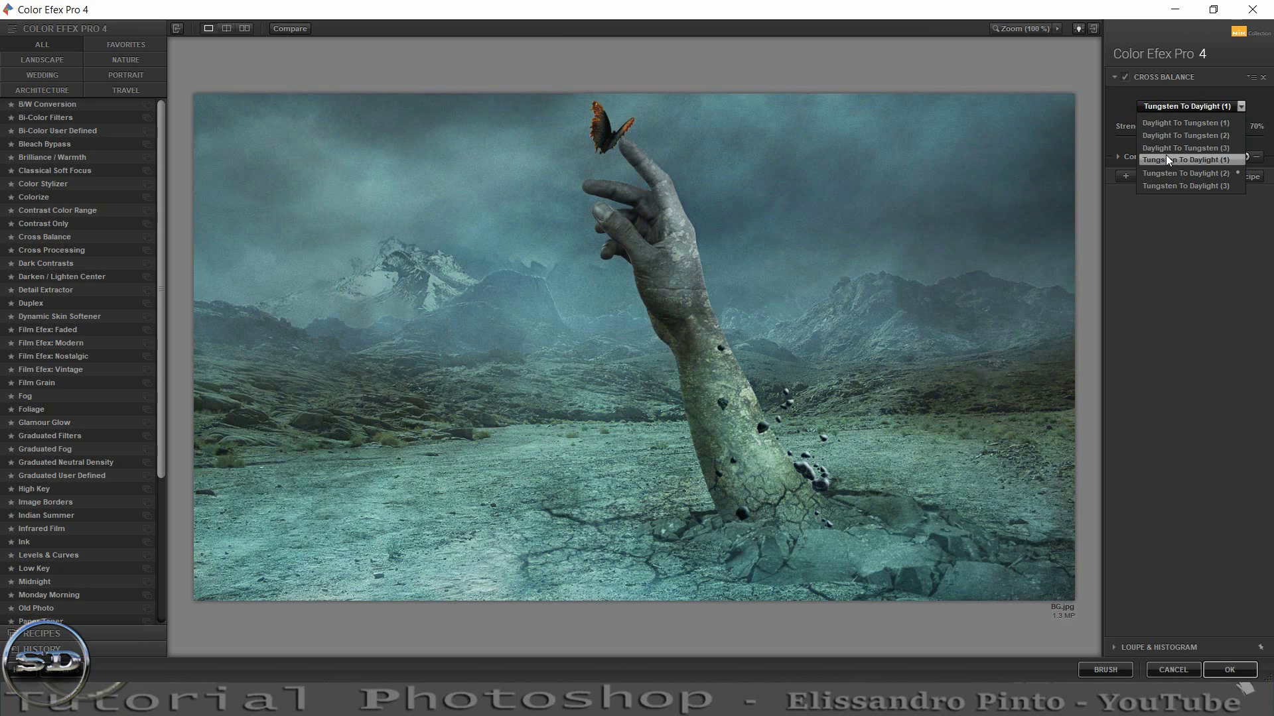
click(1166, 159)
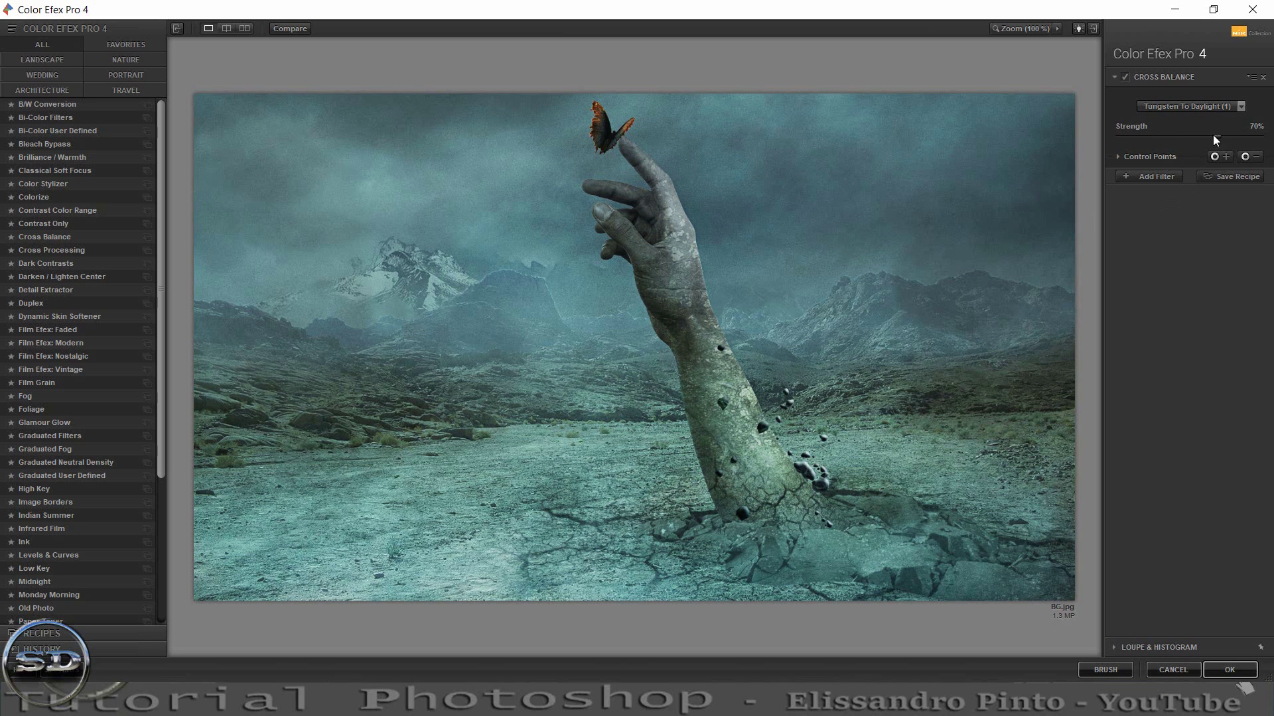
mouse_move(1217, 136)
mouse_down()
mouse_move(1132, 136)
mouse_move(1200, 136)
mouse_up()
- Stack a second Cross Balance filter with Tungsten To Daylight (1) and apply both
click(1141, 176)
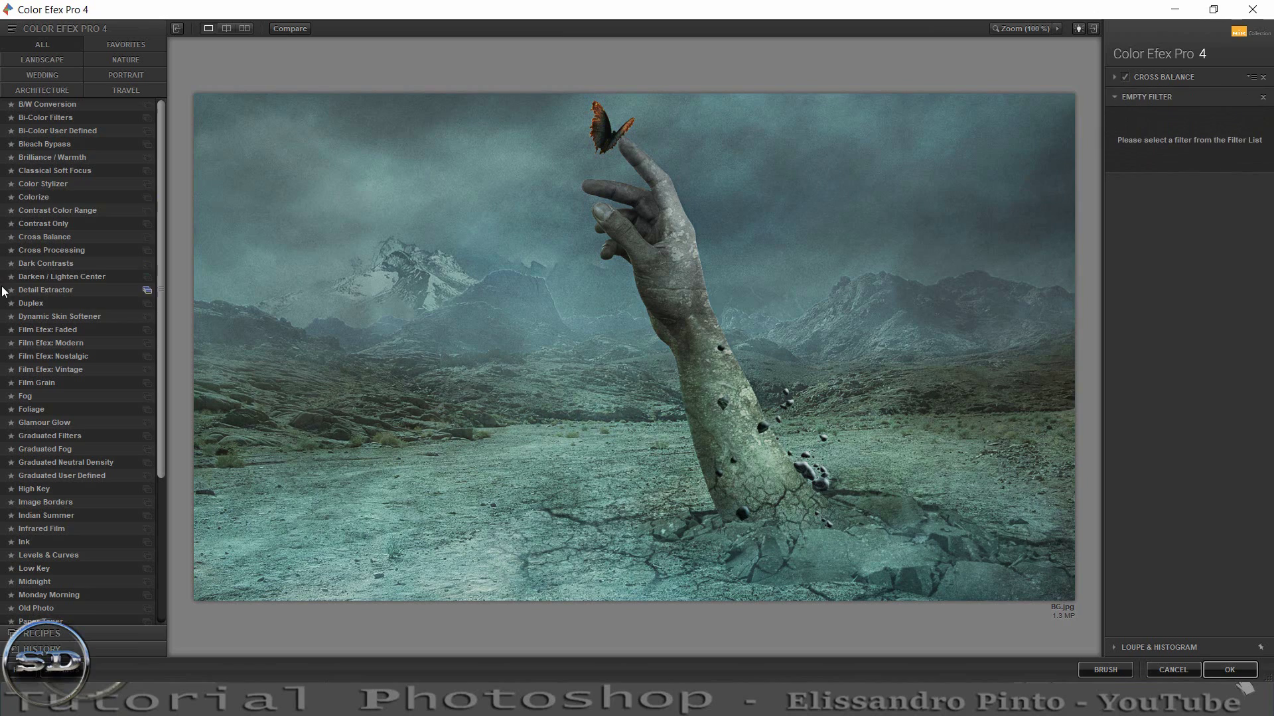
click(37, 240)
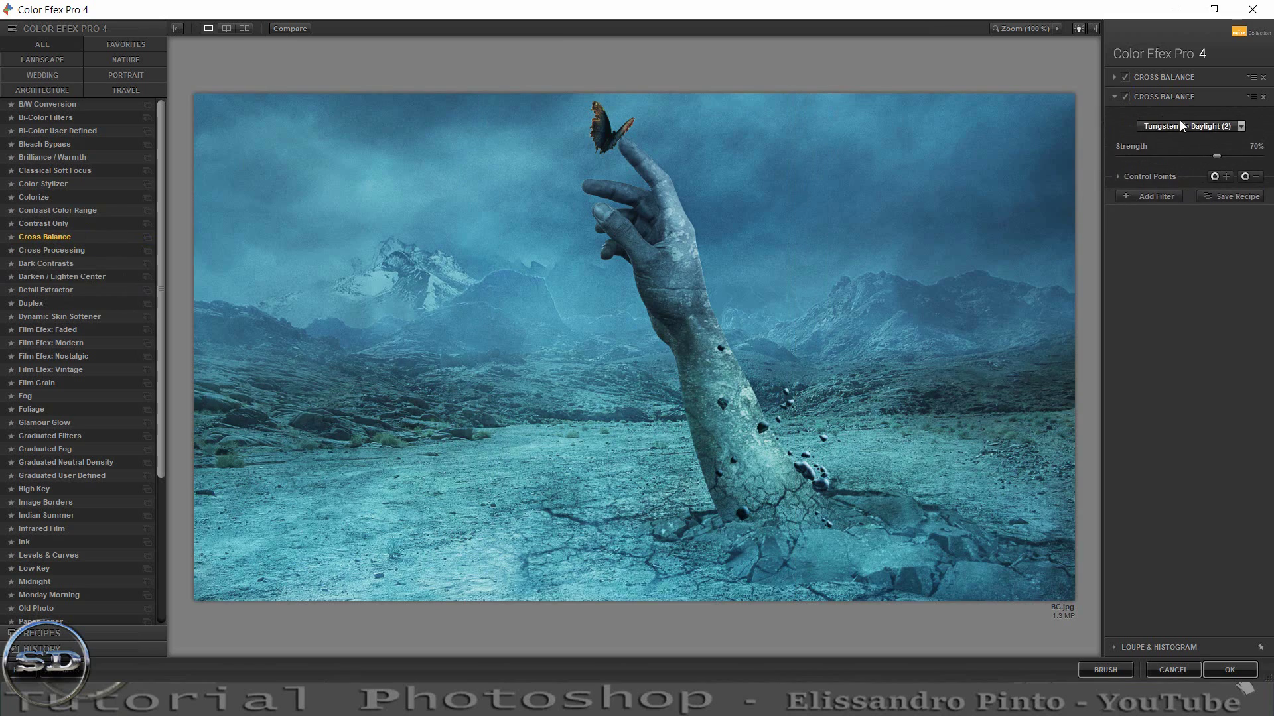
click(1182, 126)
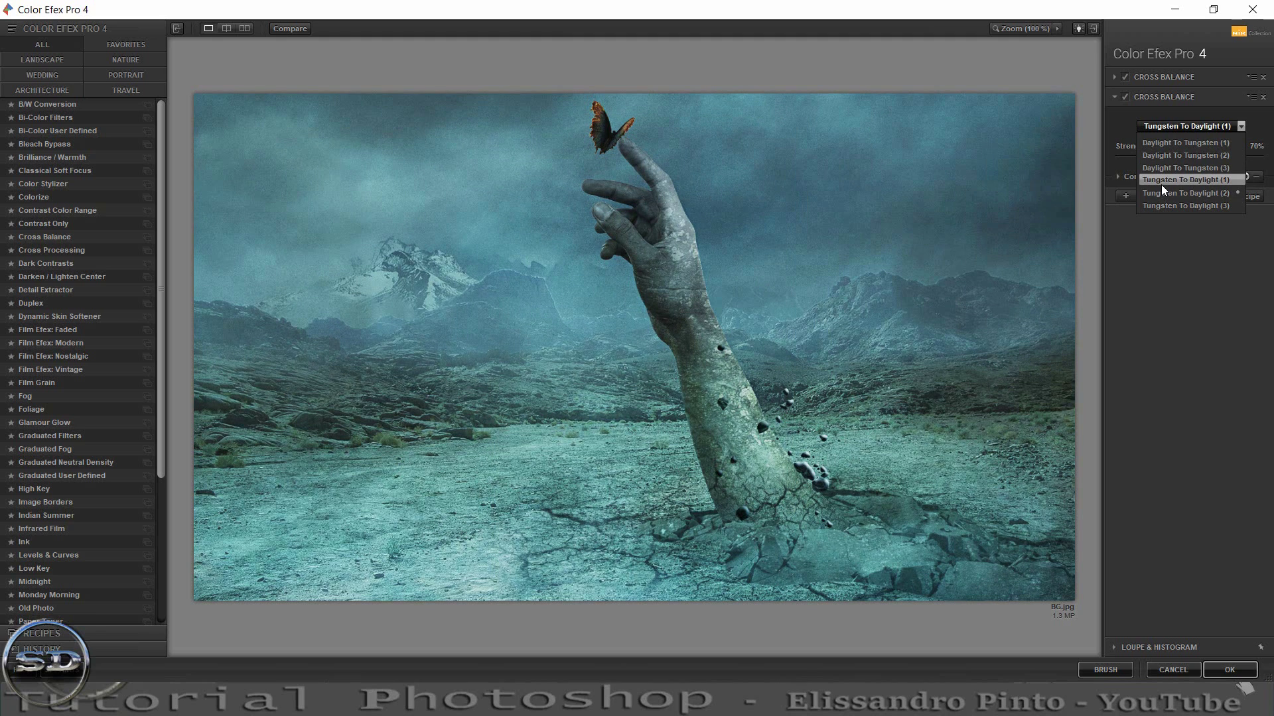
click(1161, 187)
click(1229, 670)
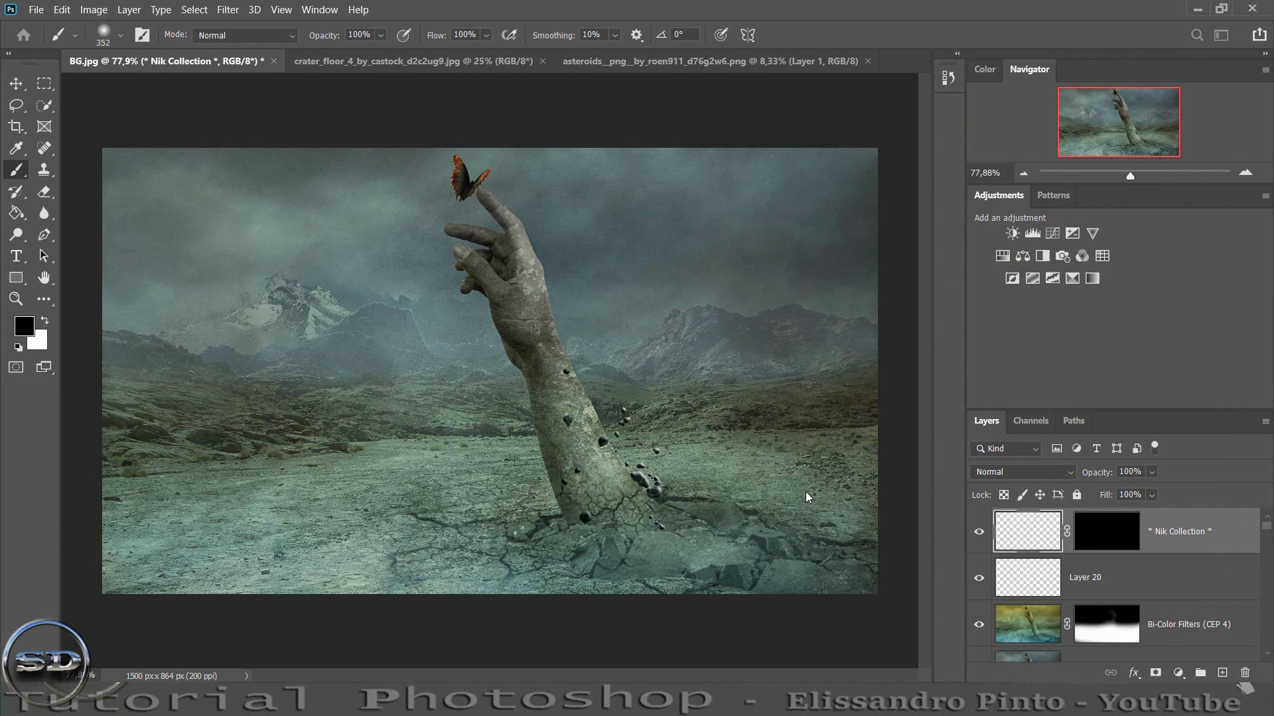
click(1047, 472)
- Blend the Color Efex Pro 4 layer in Overlay and lower its opacity to 31%
click(985, 467)
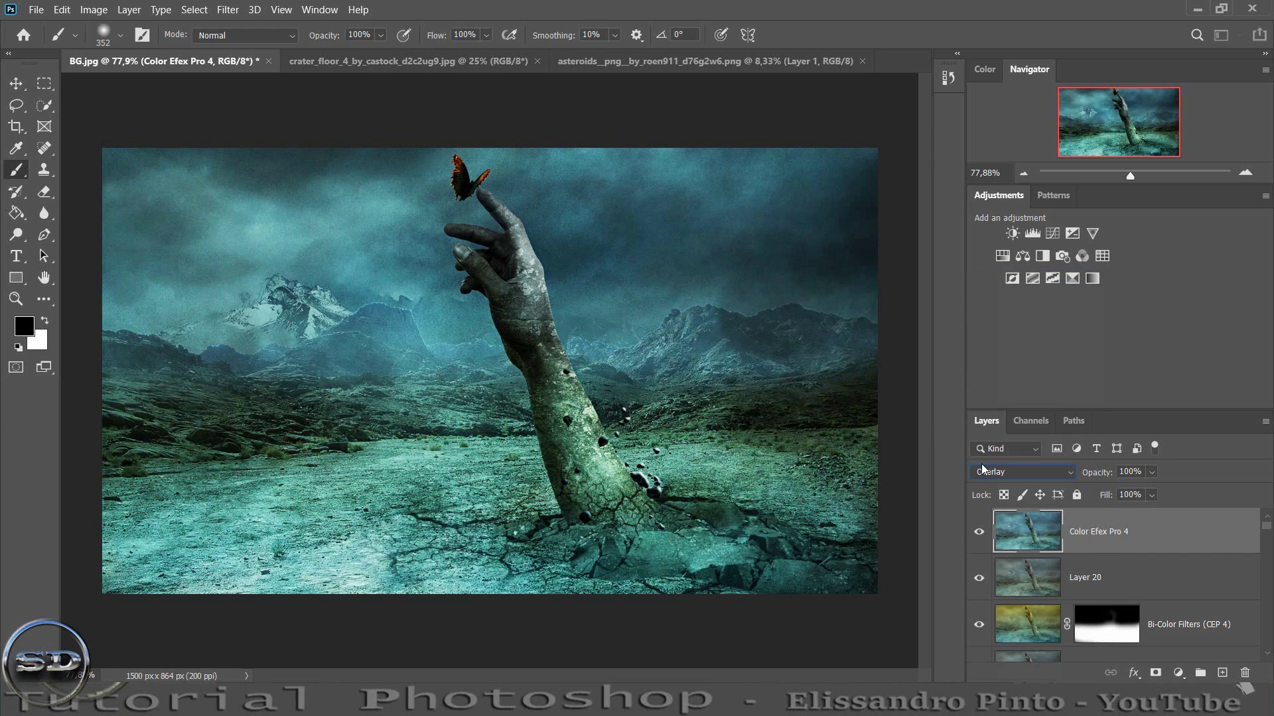
mouse_move(1095, 473)
mouse_down()
mouse_move(1049, 472)
mouse_move(1080, 498)
mouse_up()
click(978, 532)
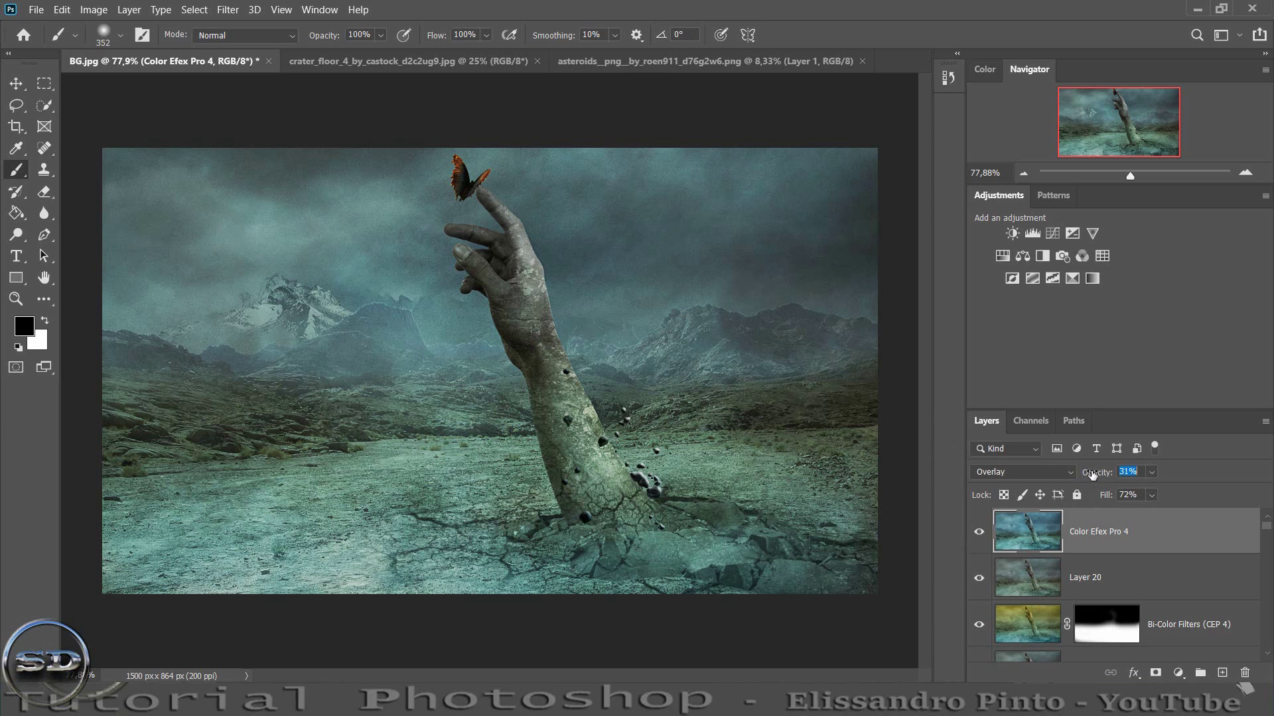
drag(1099, 475, 1088, 475)
- Apply Viveza 2 with slightly adjusted brightness and reduced saturation, then compare the result
click(226, 11)
mouse_move(258, 360)
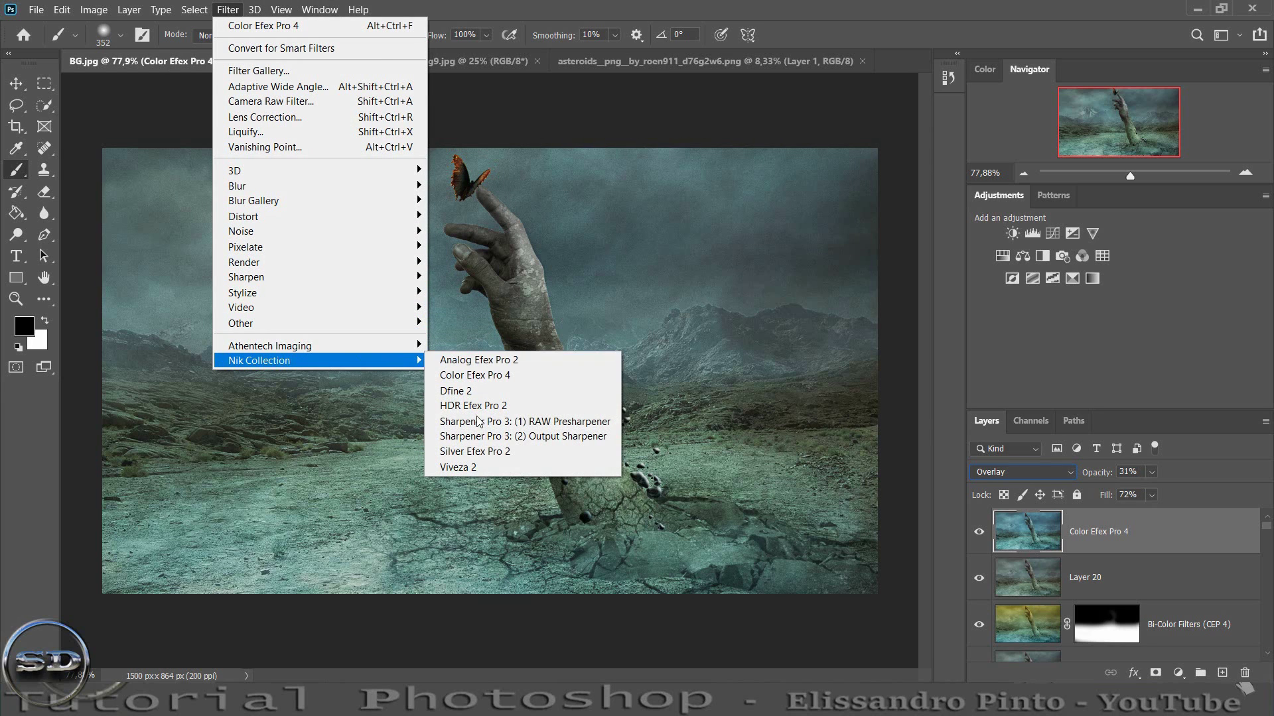
click(455, 468)
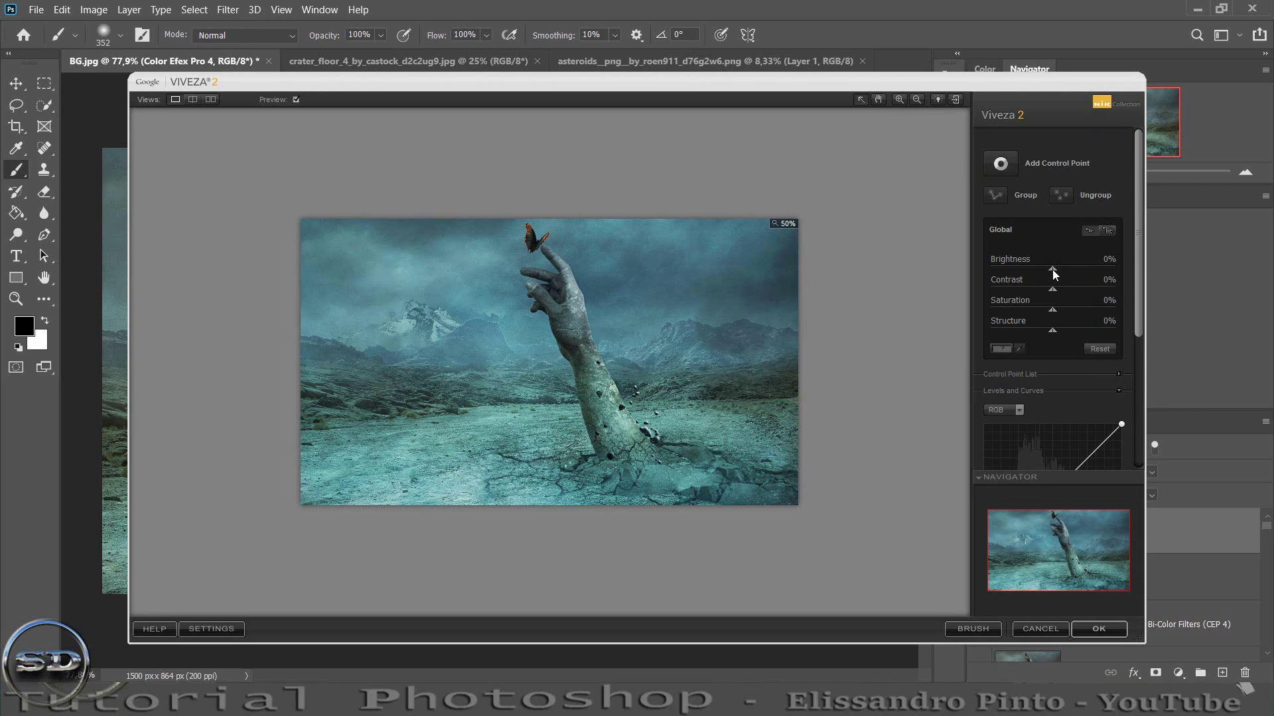
mouse_move(1052, 269)
mouse_down()
mouse_move(1032, 267)
mouse_move(1064, 289)
mouse_move(1044, 267)
mouse_move(1055, 268)
mouse_up()
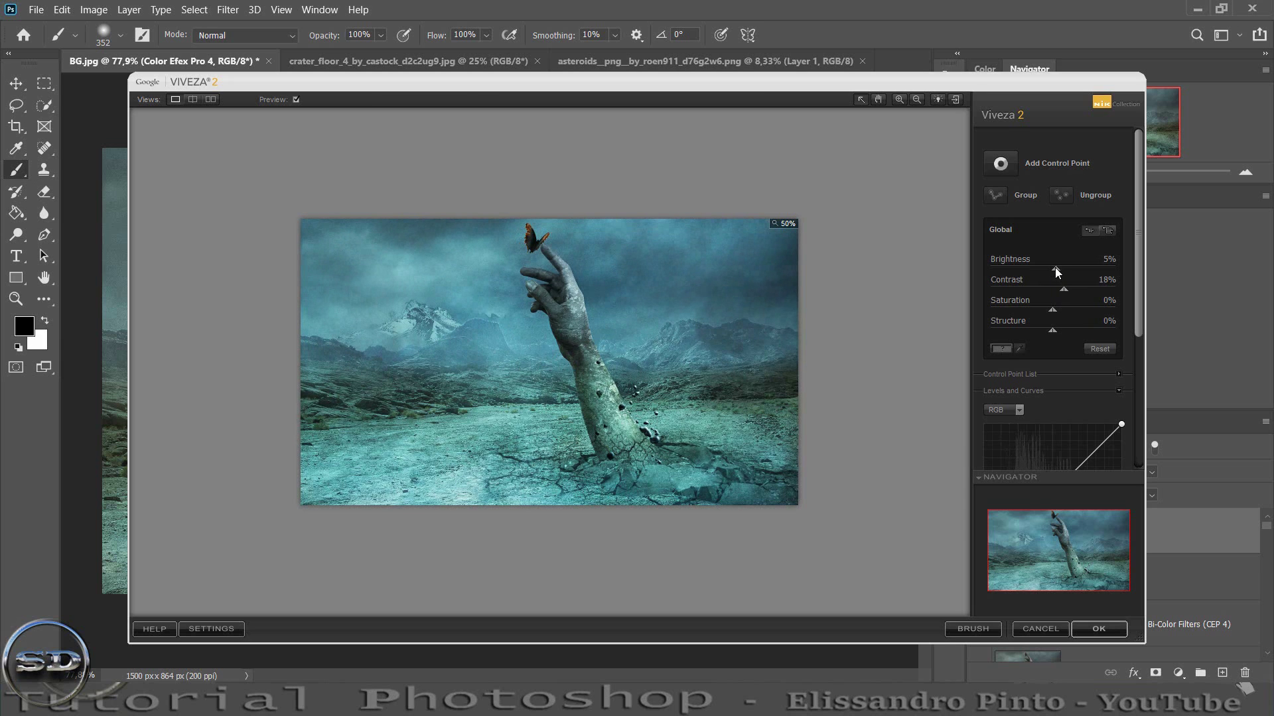
drag(1056, 269, 1059, 269)
mouse_move(1058, 310)
mouse_down()
mouse_move(1044, 312)
mouse_move(1077, 317)
mouse_move(1050, 317)
mouse_up()
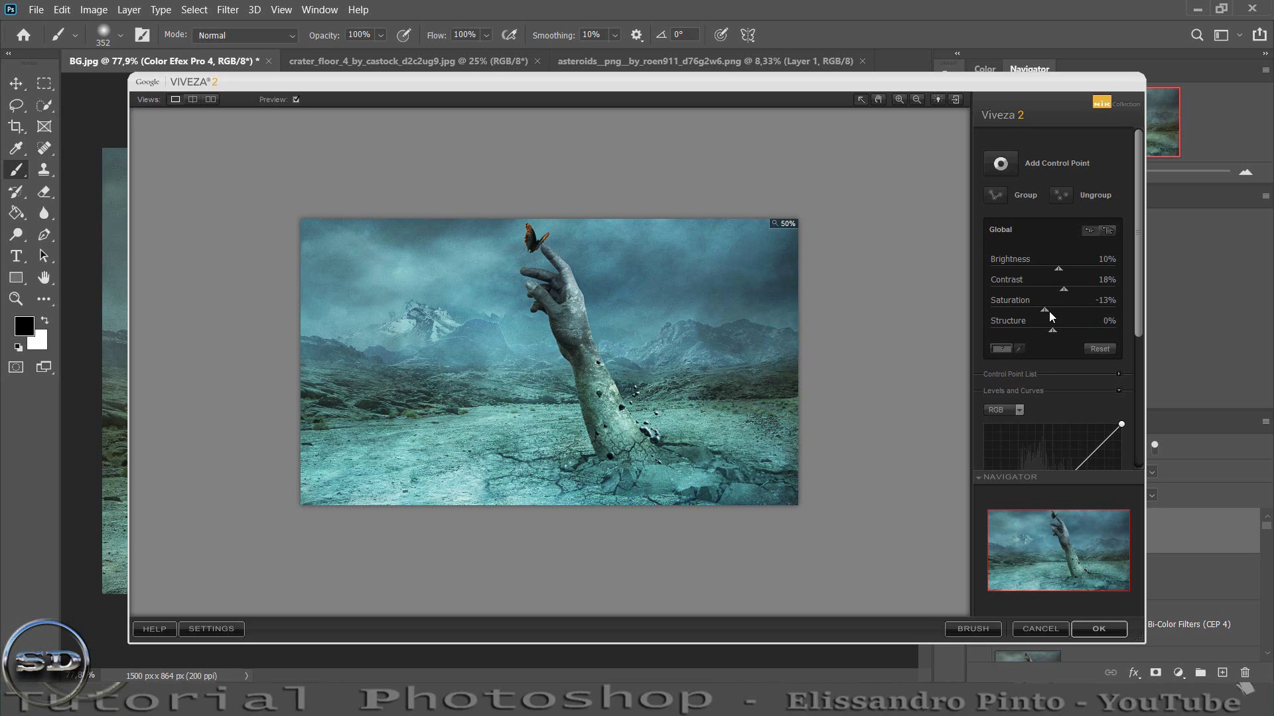
mouse_move(1060, 270)
mouse_down()
mouse_move(1056, 292)
mouse_move(1034, 291)
mouse_move(1067, 296)
mouse_move(1062, 271)
mouse_up()
click(1087, 630)
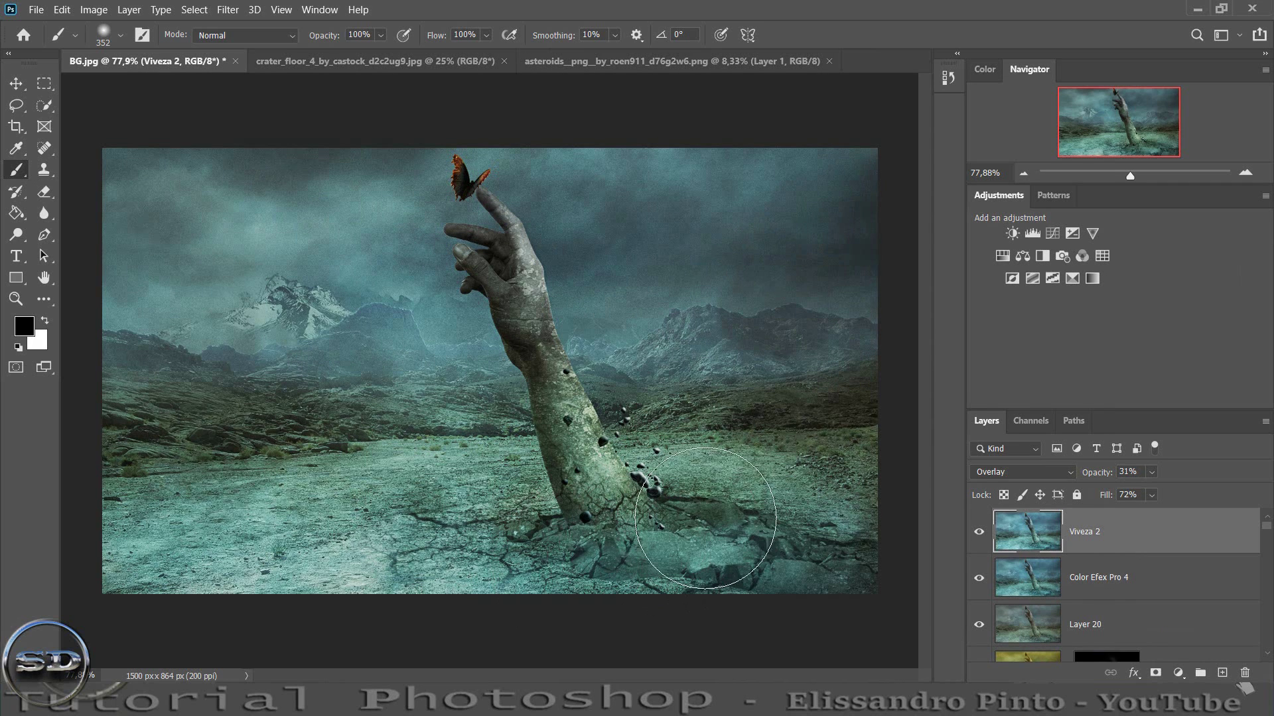
click(979, 531)
- Stamp a merged layer and apply Viveza 2: Brightness 16%, Contrast -24%, Saturation 4%, Structure -33%
key(ctrl+shift+alt+e)
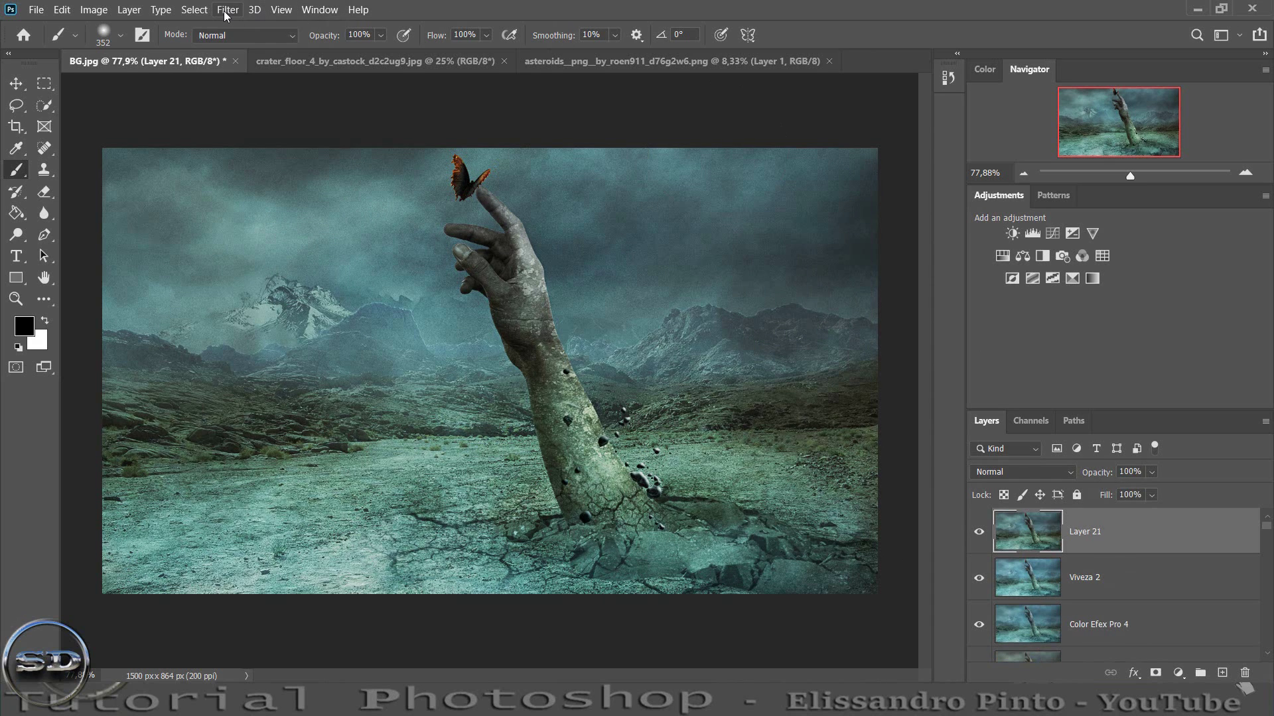
click(228, 9)
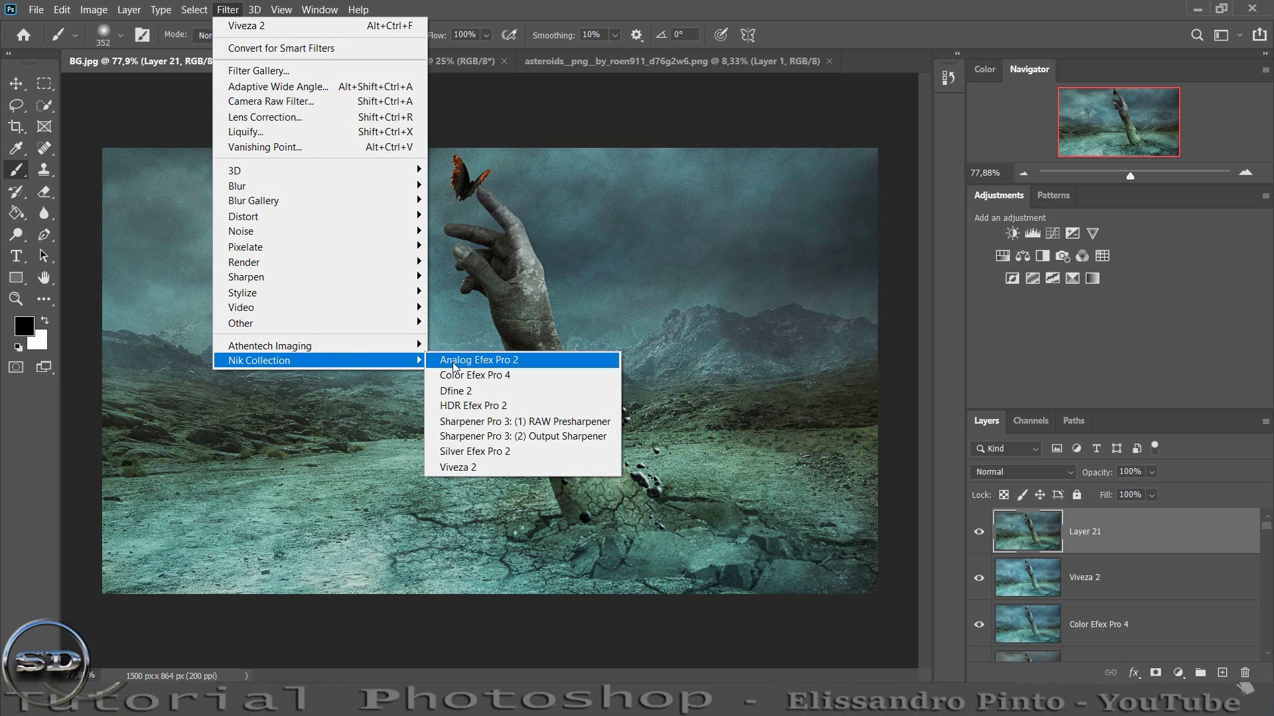
click(482, 469)
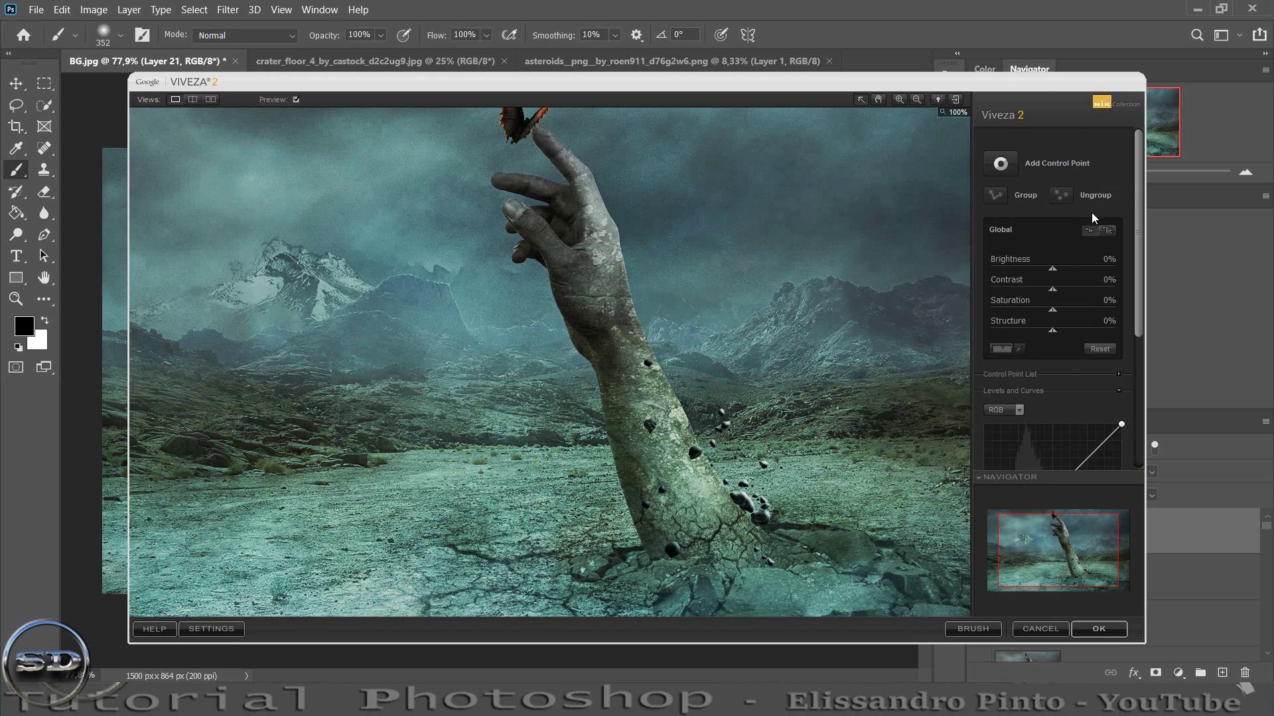
drag(1058, 270, 1067, 272)
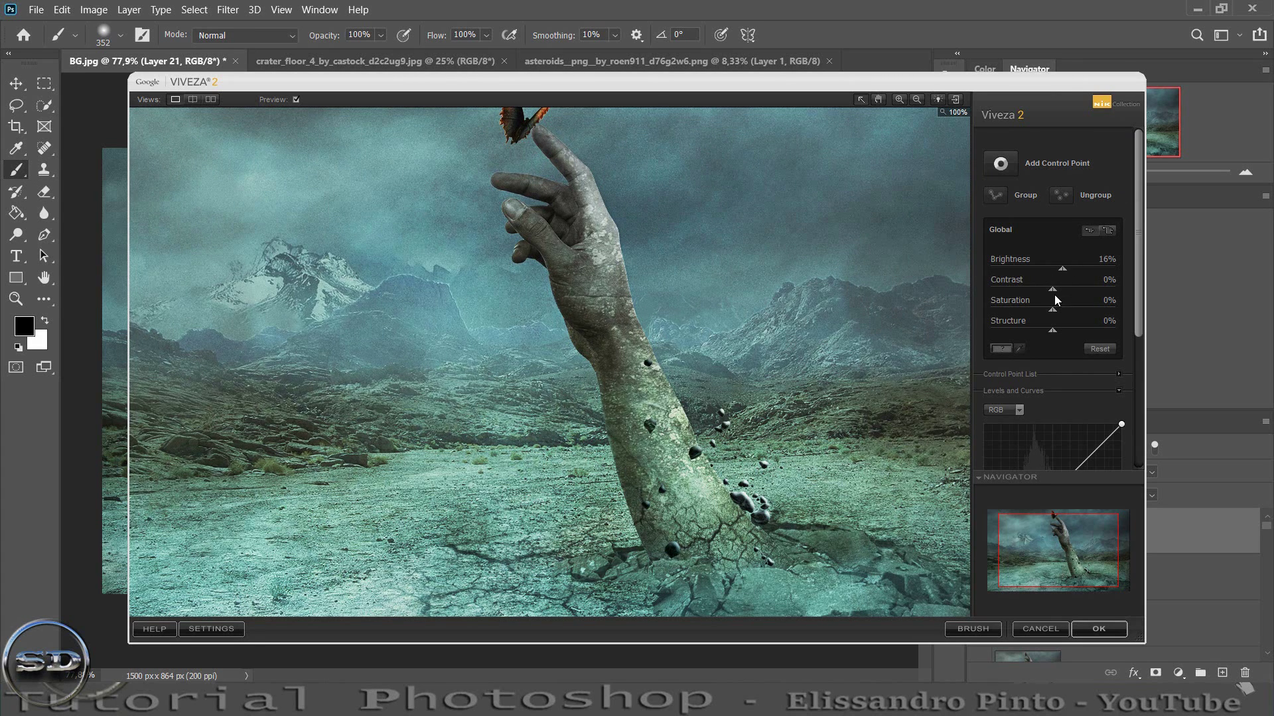
drag(1052, 292, 1038, 292)
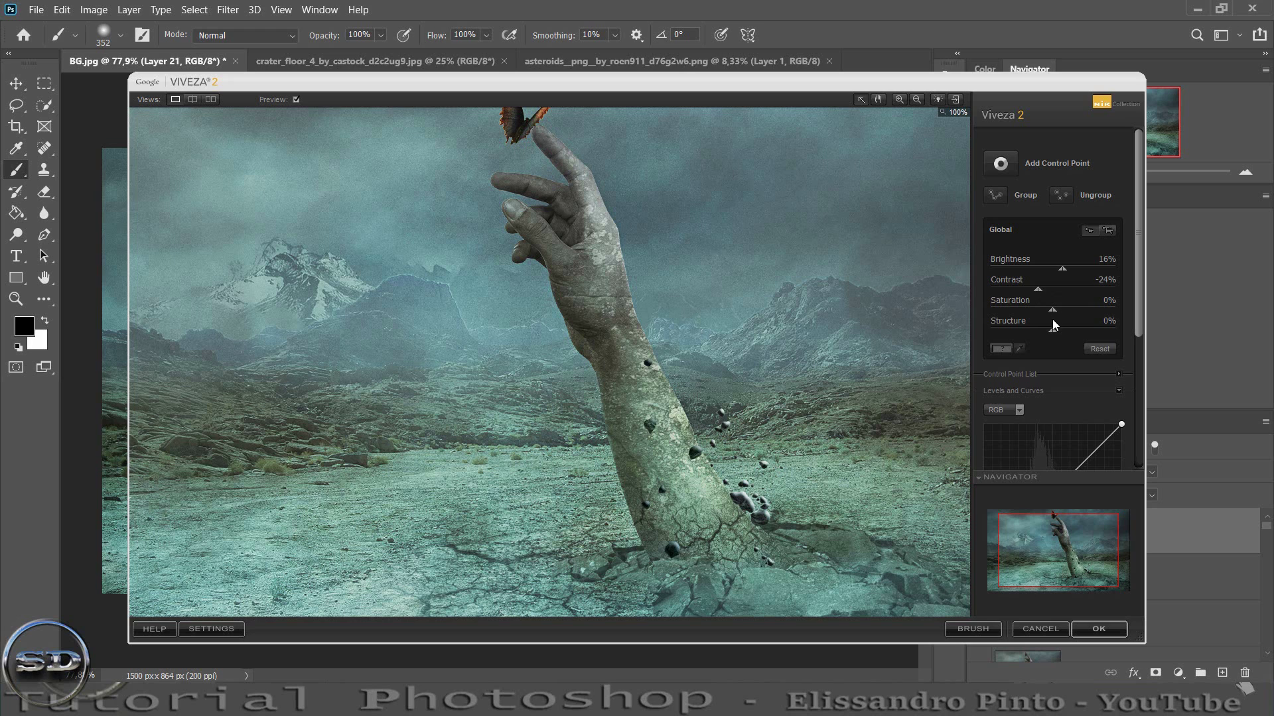
mouse_move(1052, 311)
mouse_down()
mouse_move(1030, 331)
mouse_move(1045, 333)
mouse_move(1013, 339)
mouse_up()
scroll(873, 421, down, 3)
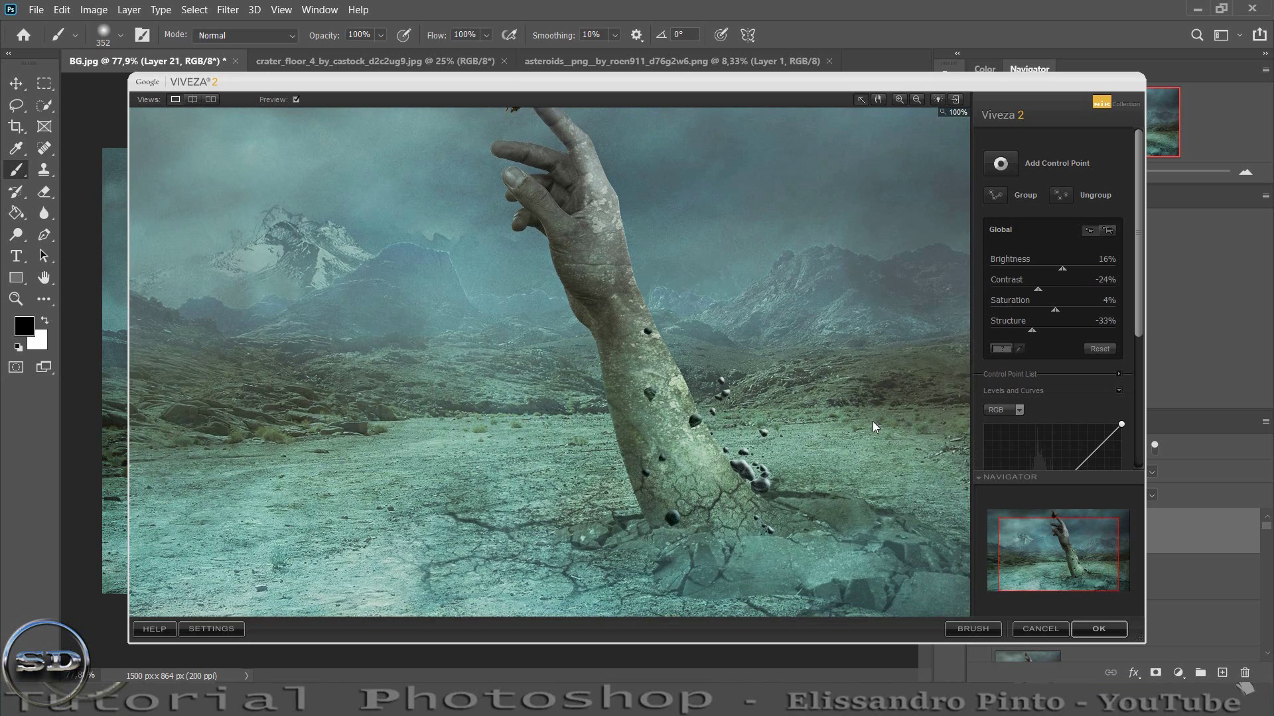
click(1099, 629)
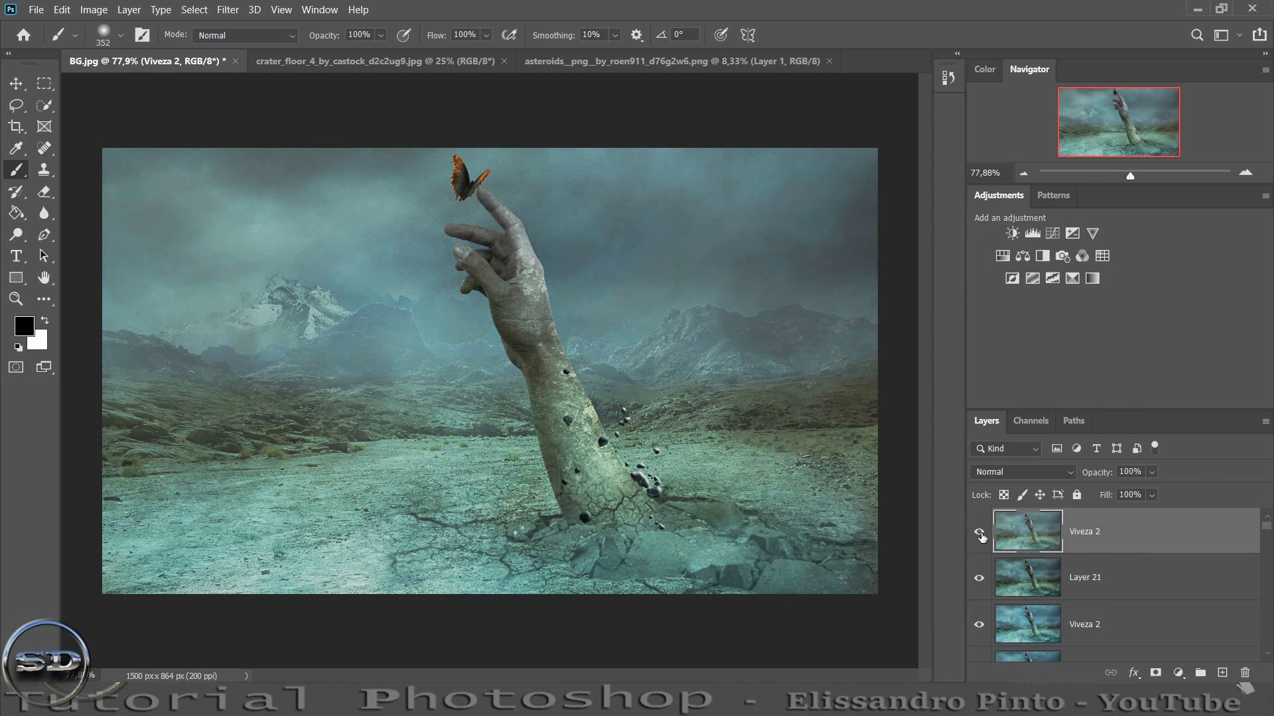
- Fade the Viveza layer to 80% opacity with lower fill, then stamp visible layers
click(980, 535)
drag(1100, 497, 1084, 498)
drag(1098, 475, 1084, 474)
drag(1131, 174, 1143, 178)
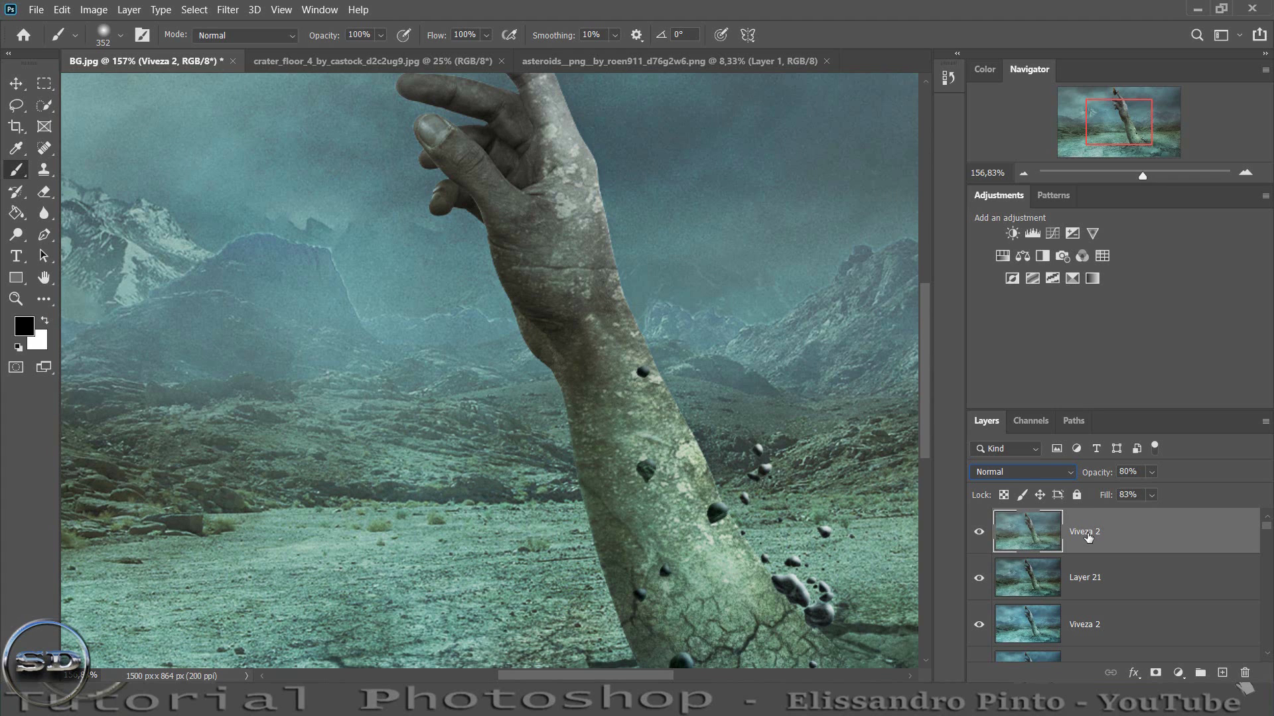
key(ctrl+shift+alt+e)
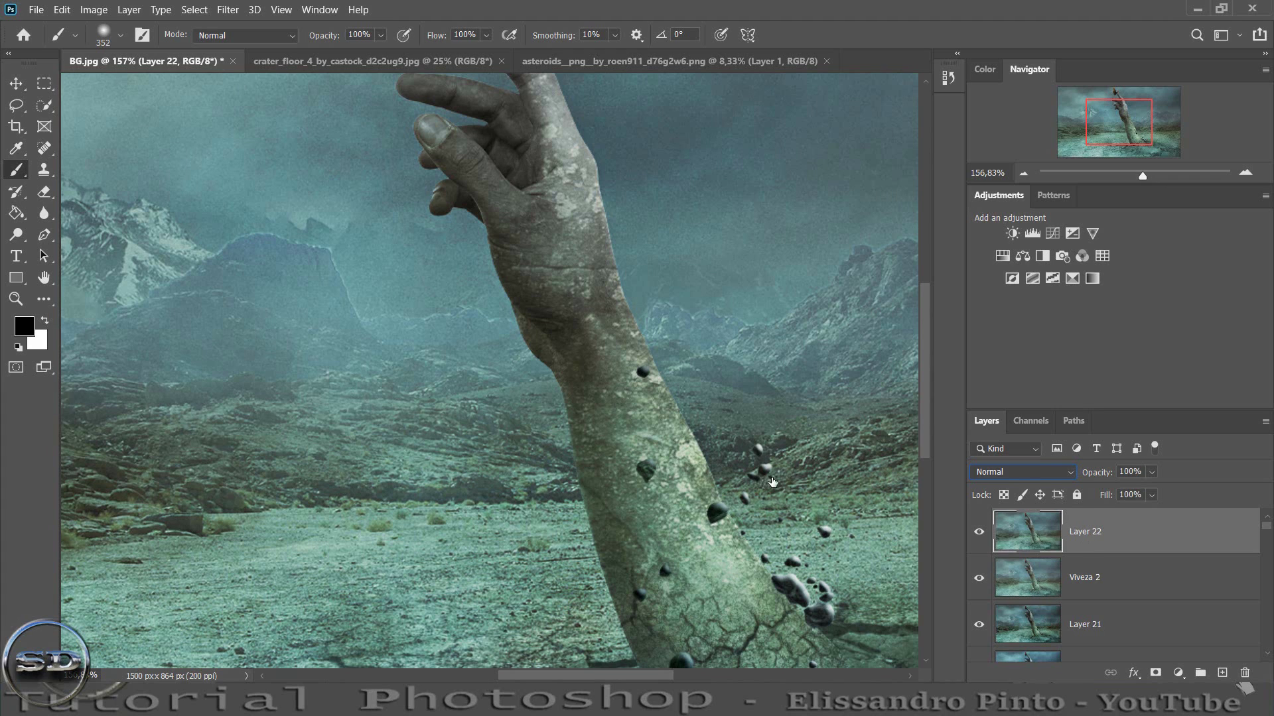
- Blur the arm and hand edges with an enlarged Blur brush, from rocks to fingertip
click(44, 213)
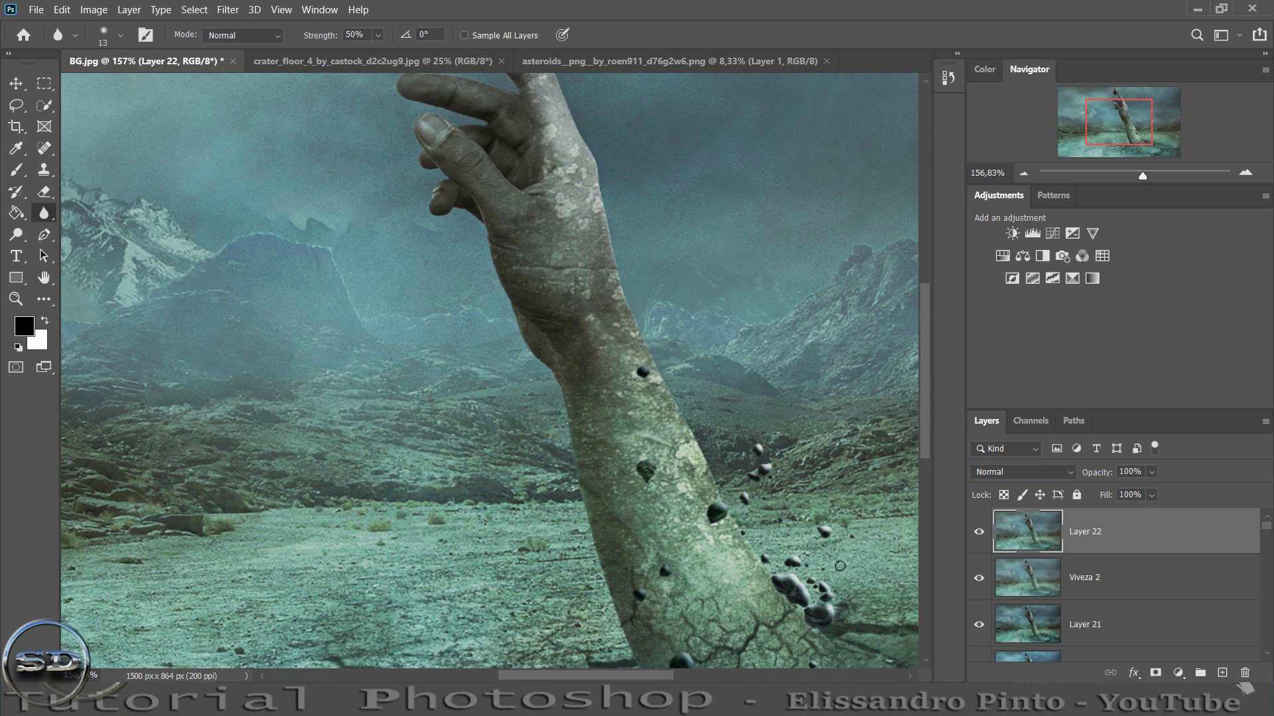
alt+right_click(776, 547)
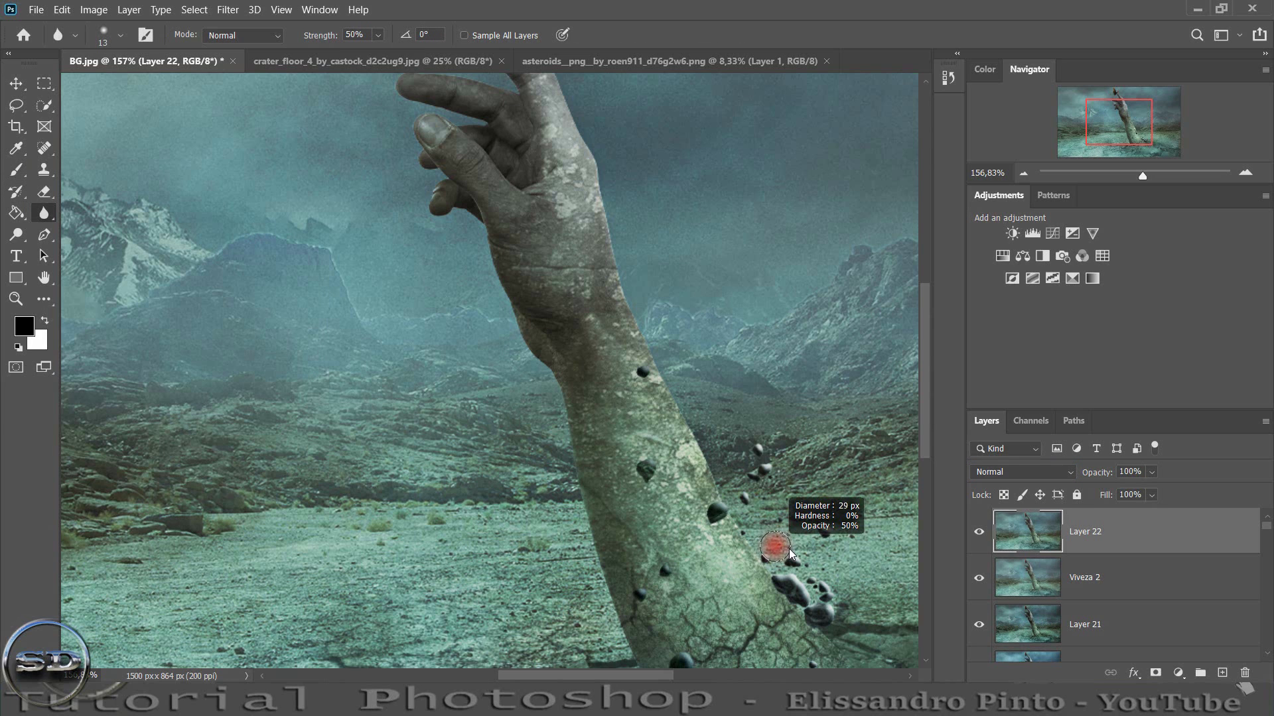
drag(789, 548, 793, 548)
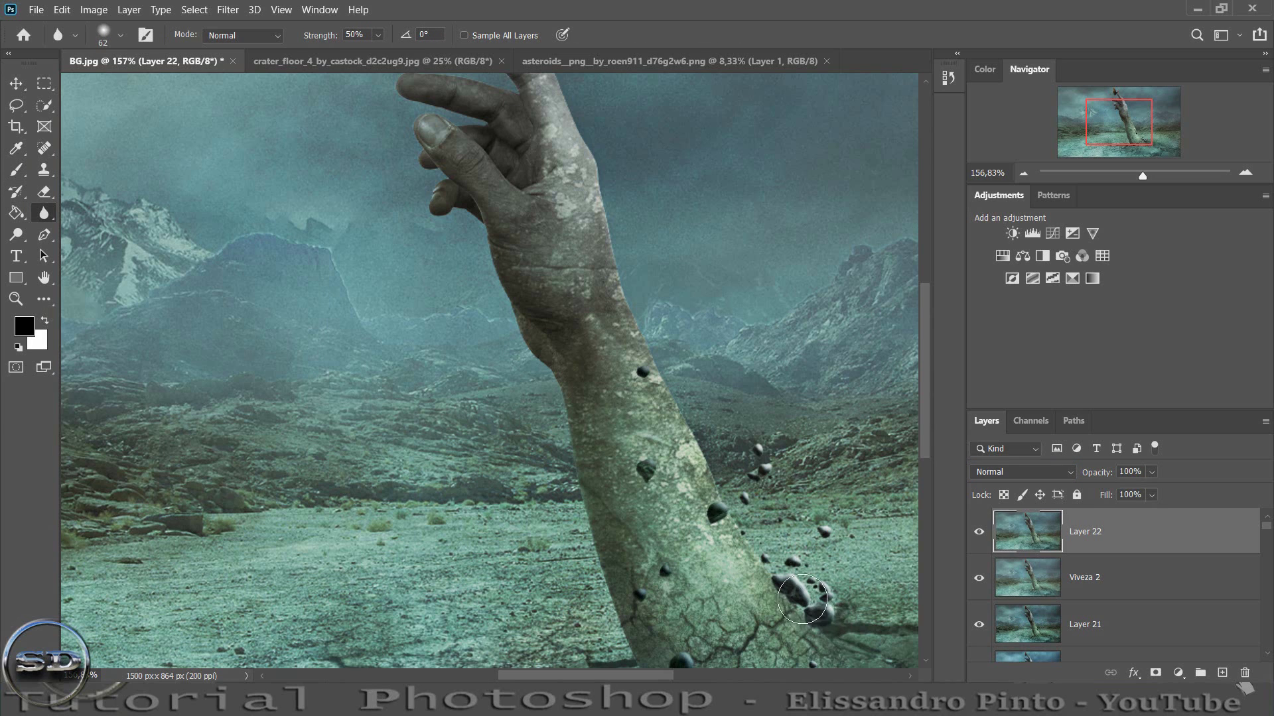
drag(802, 599, 639, 276)
mouse_move(607, 647)
mouse_down()
mouse_move(551, 397)
mouse_move(469, 284)
mouse_up()
scroll(511, 335, up, 2)
scroll(512, 335, up, 3)
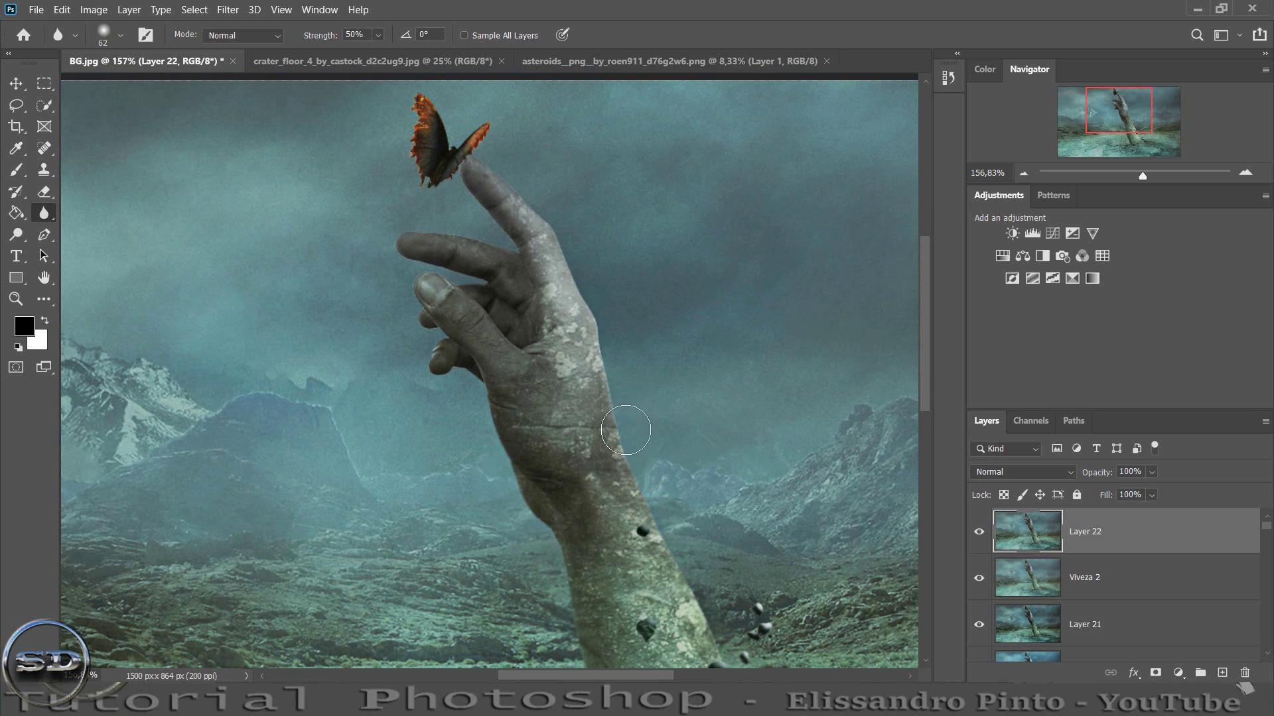
mouse_move(626, 430)
mouse_down()
mouse_move(481, 138)
mouse_move(503, 232)
mouse_move(411, 396)
mouse_up()
scroll(606, 510, down, 2)
scroll(611, 514, down, 2)
scroll(610, 515, down, 1)
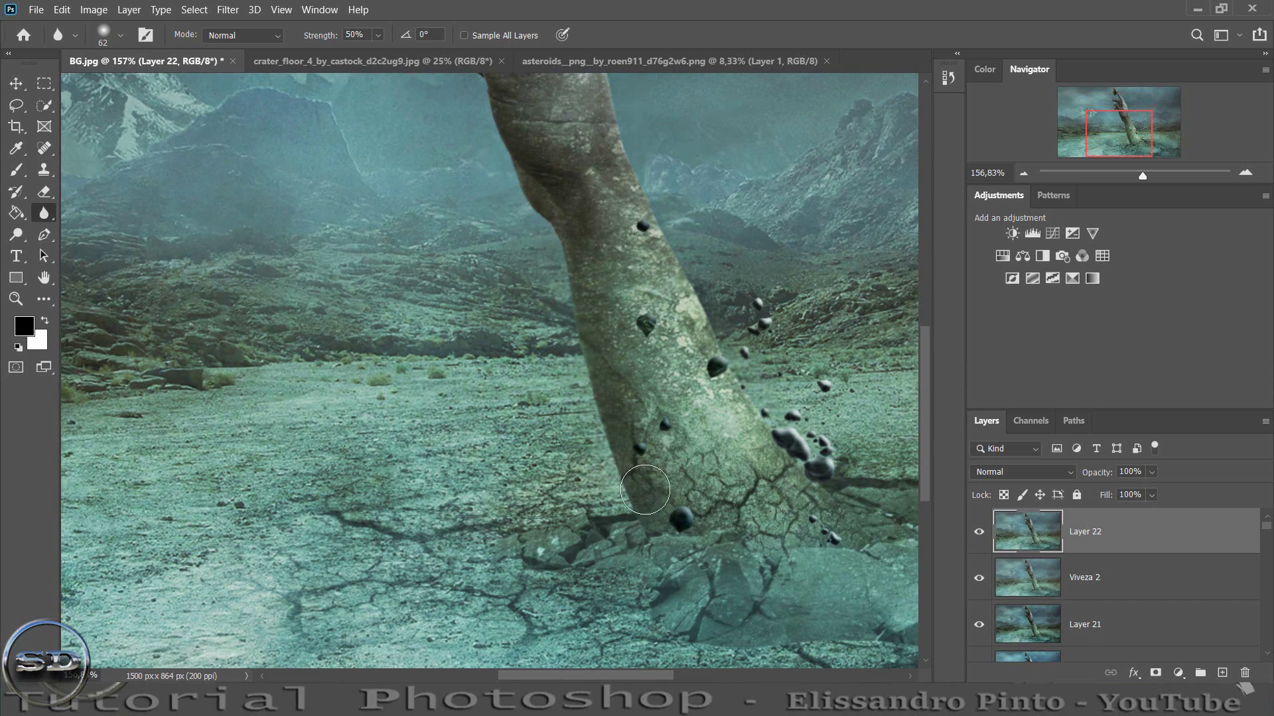
- Reduce the blurred layer's fill and stamp all visible layers into another new layer
drag(1145, 172, 1131, 123)
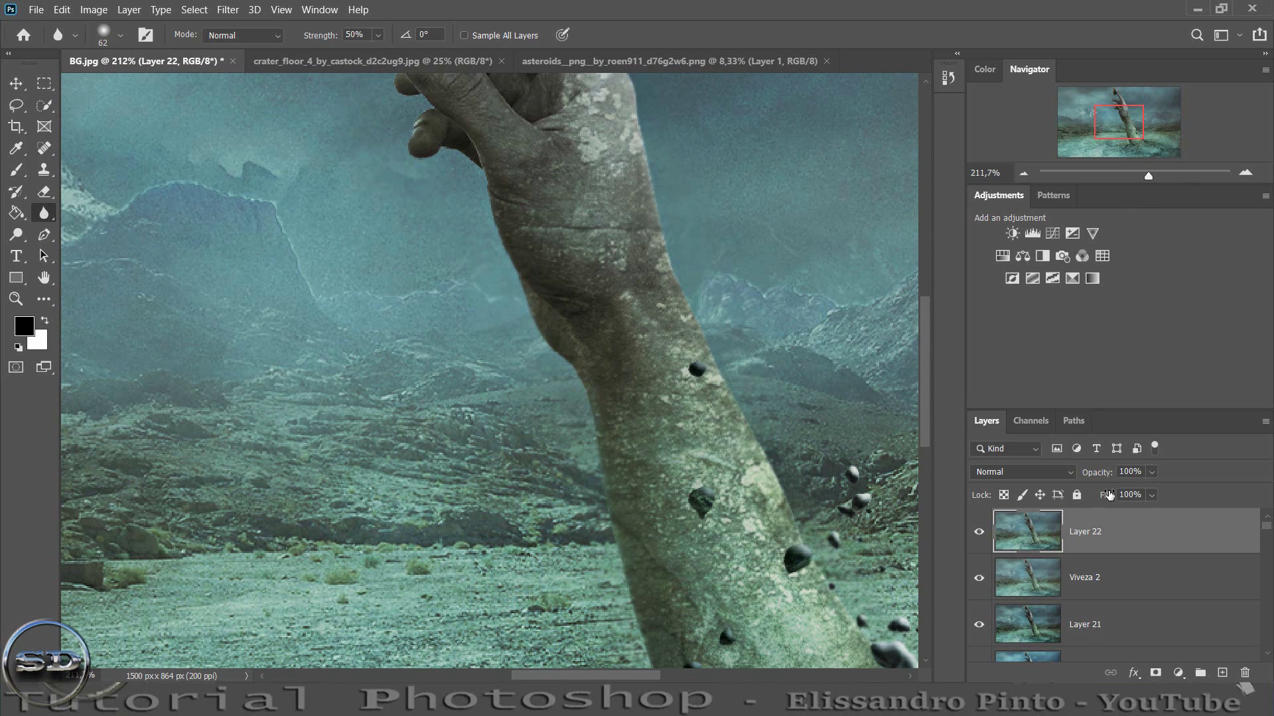
mouse_move(1109, 494)
mouse_down()
mouse_move(1080, 493)
mouse_move(1088, 475)
mouse_up()
drag(1146, 175, 1127, 172)
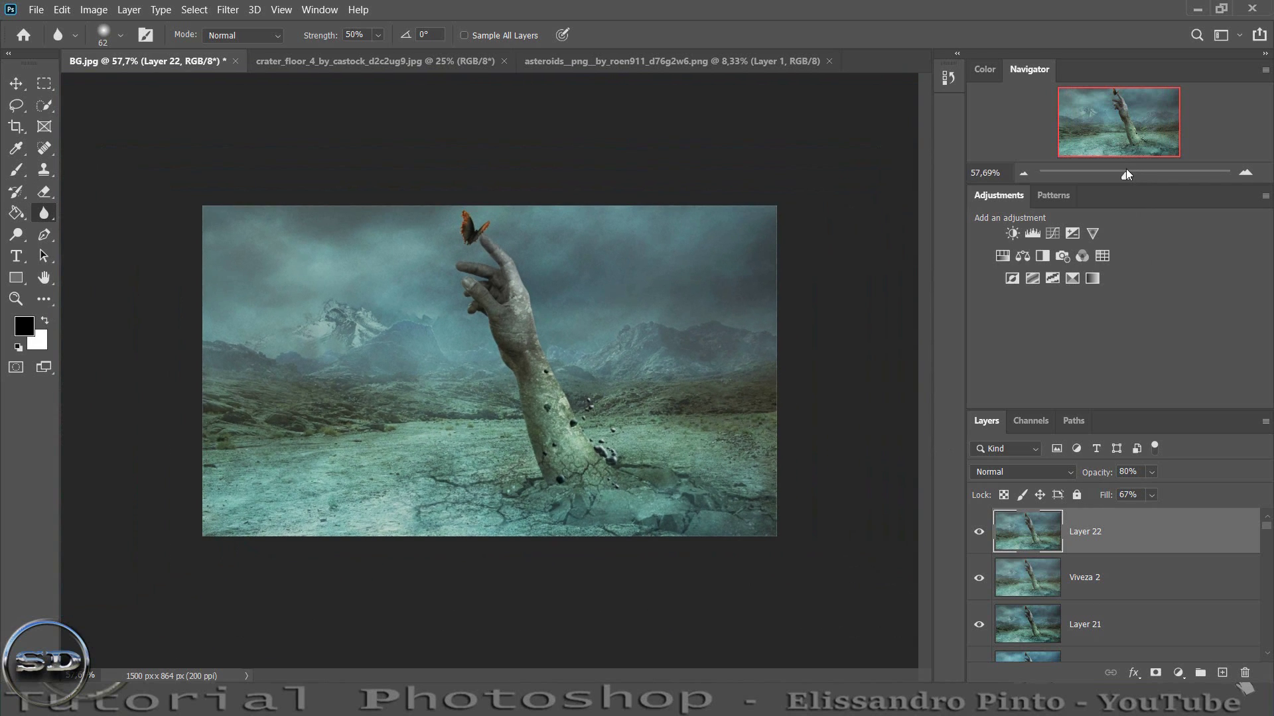
key(ctrl+shift+alt+e)
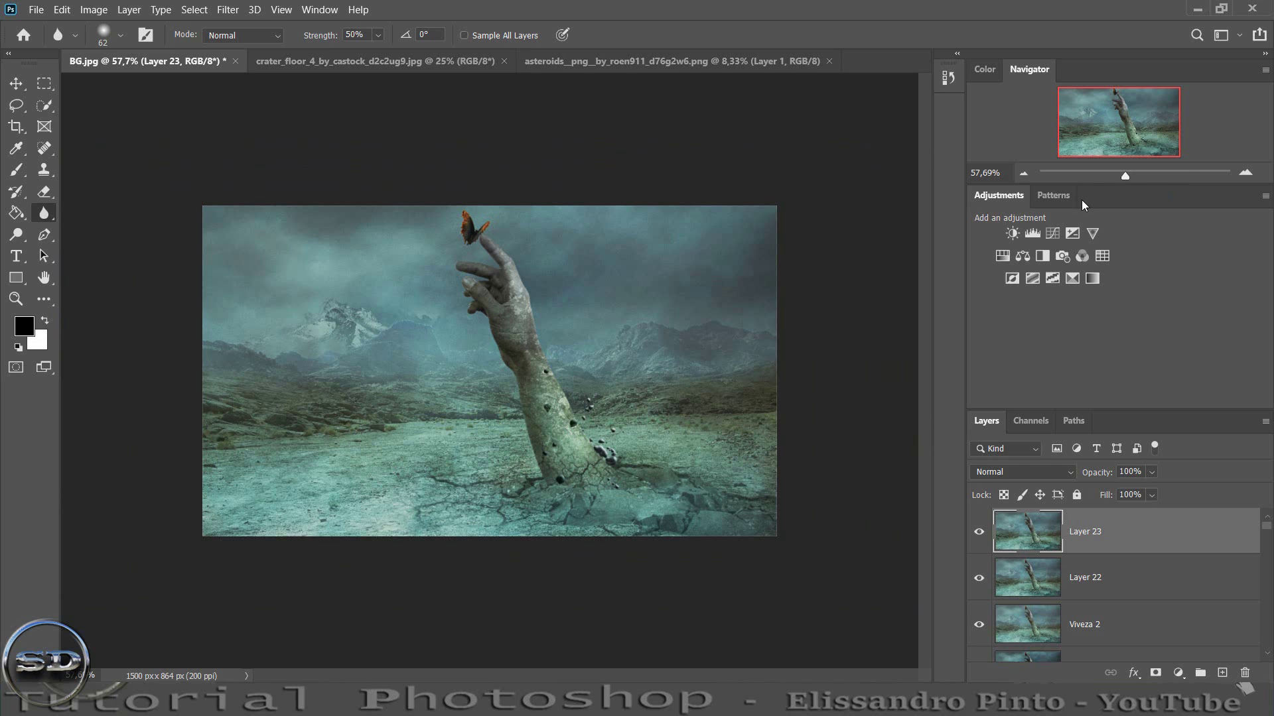
mouse_move(552, 696)
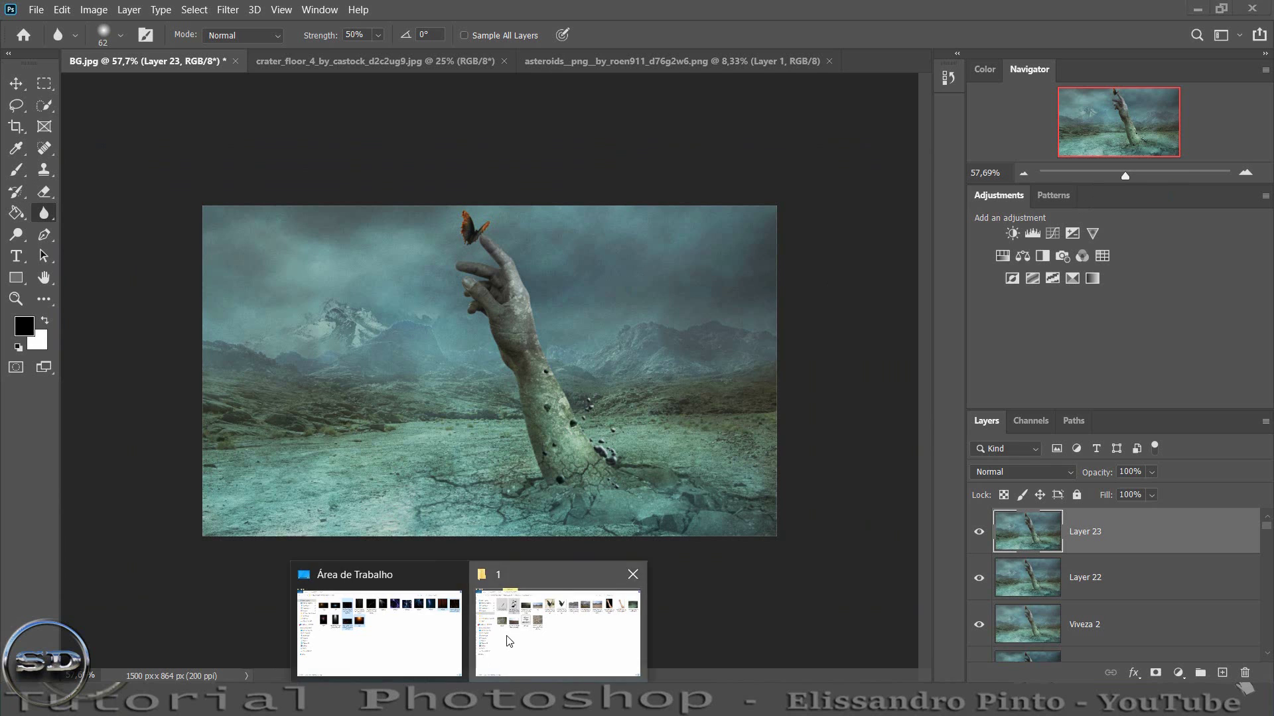
- Drag the Mao image from the desktop folder 1 into the Photoshop composite
click(516, 635)
right_click(774, 455)
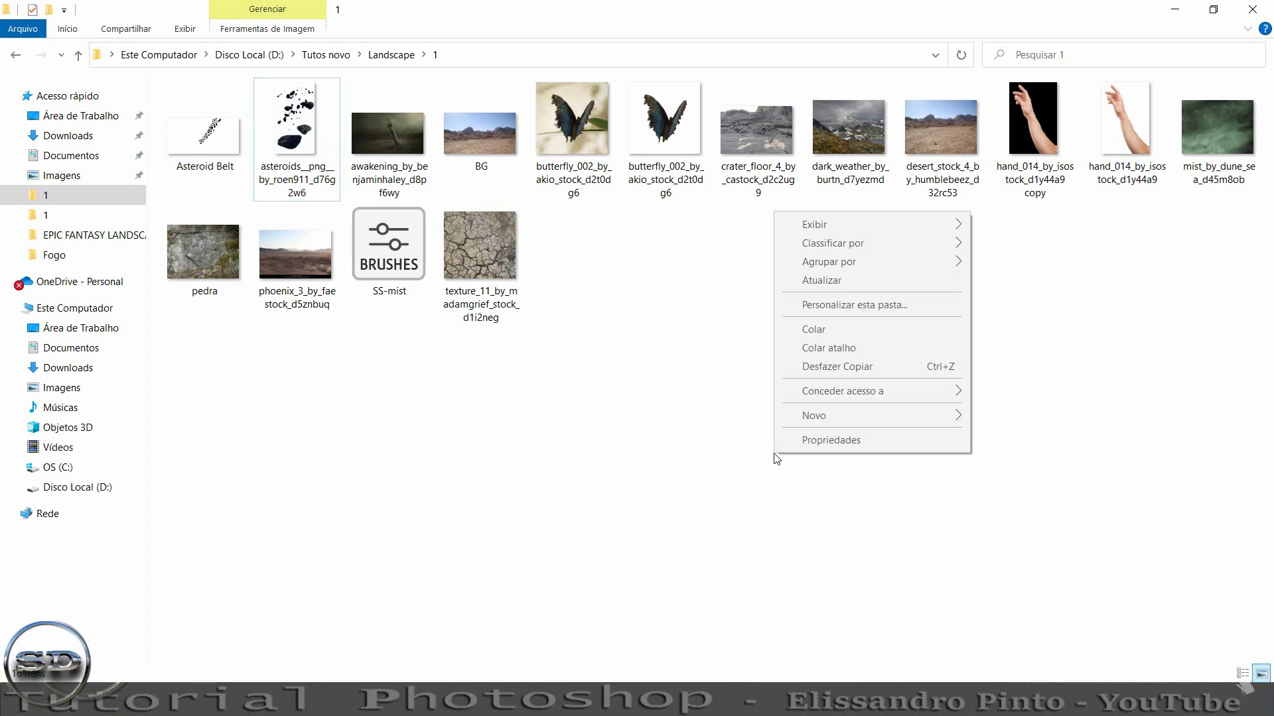
click(843, 281)
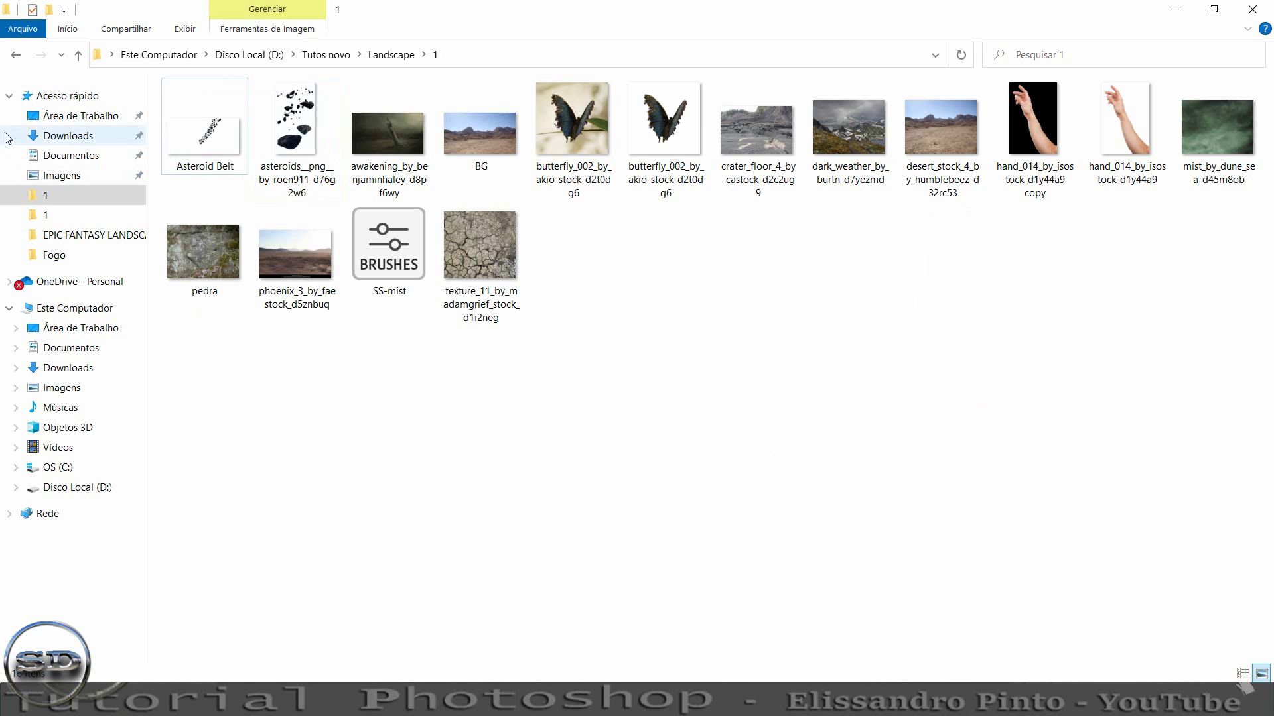
click(75, 119)
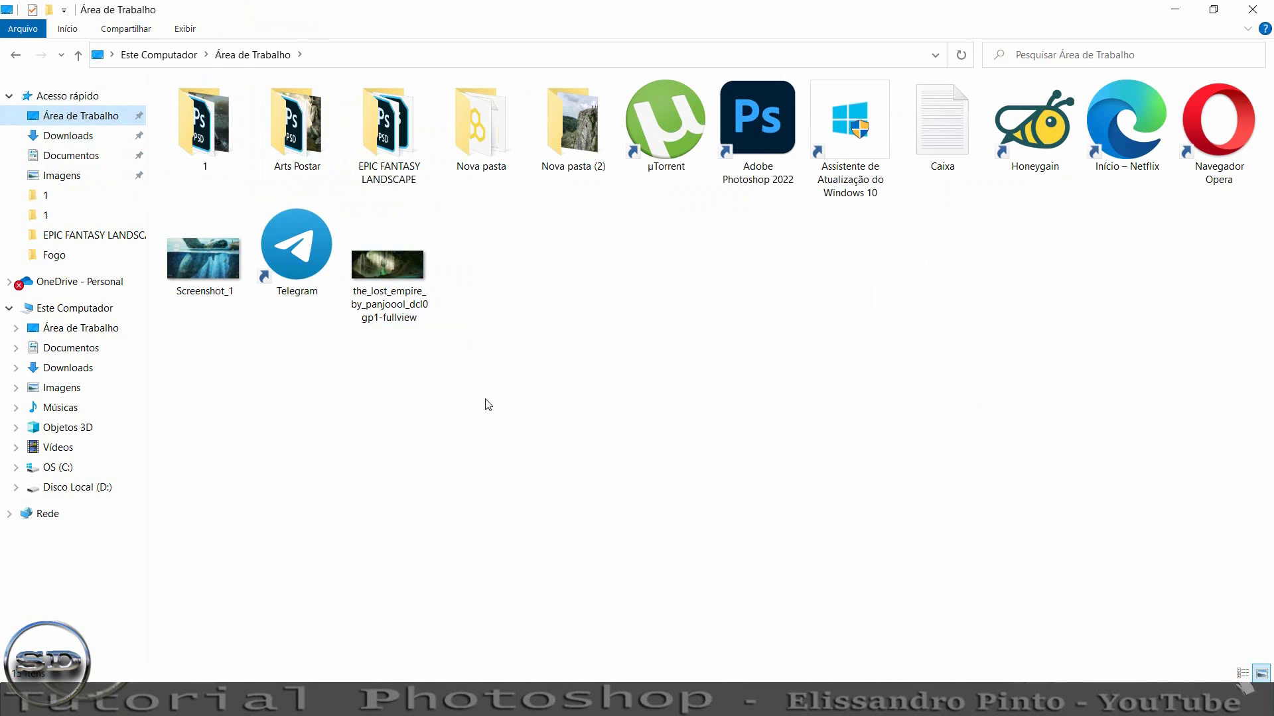
double_click(229, 141)
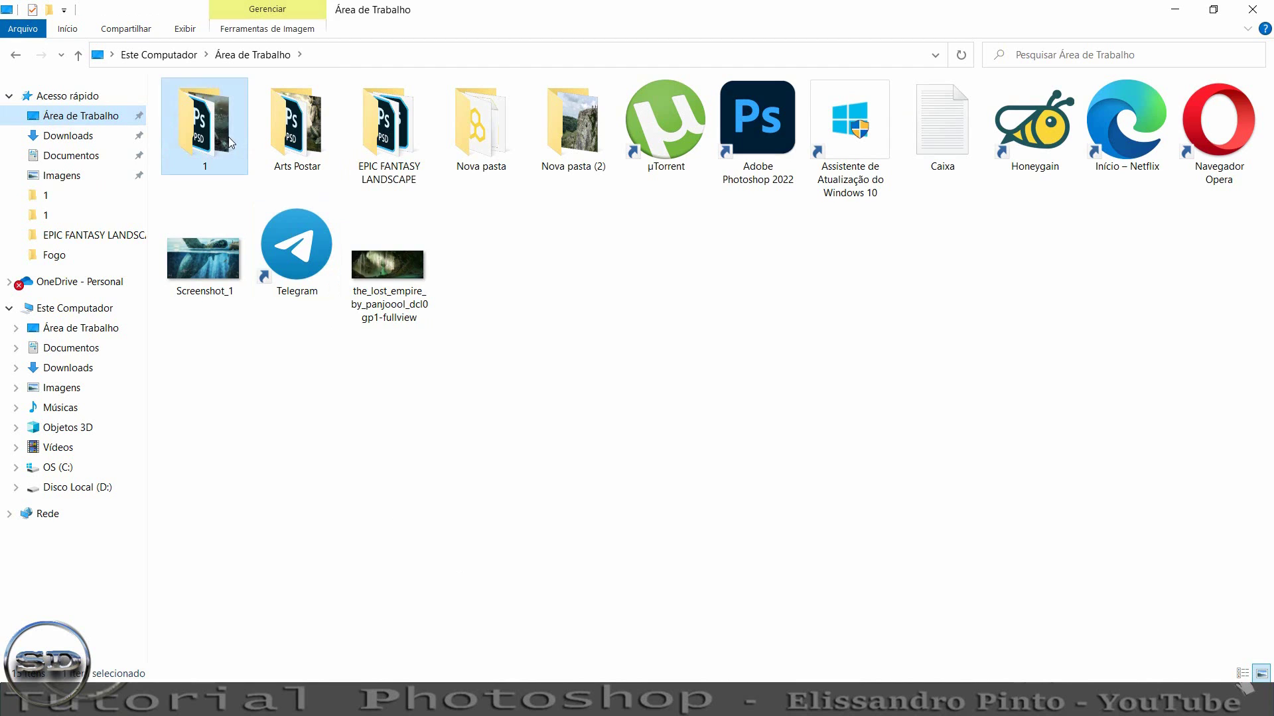
mouse_move(219, 272)
mouse_down()
mouse_move(795, 575)
mouse_move(724, 629)
mouse_move(742, 681)
mouse_move(577, 508)
mouse_up()
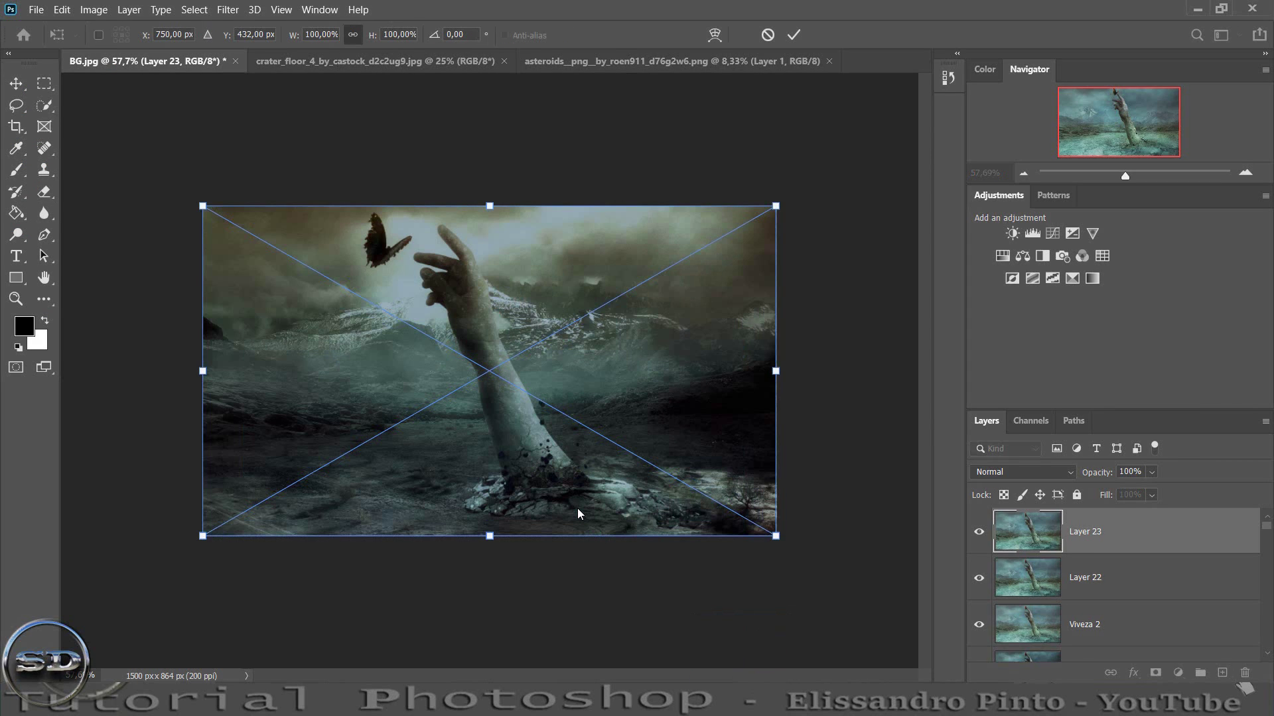
- Commit the placed Mao image, toggle it on and off to compare, then delete its layer
click(794, 35)
click(1132, 175)
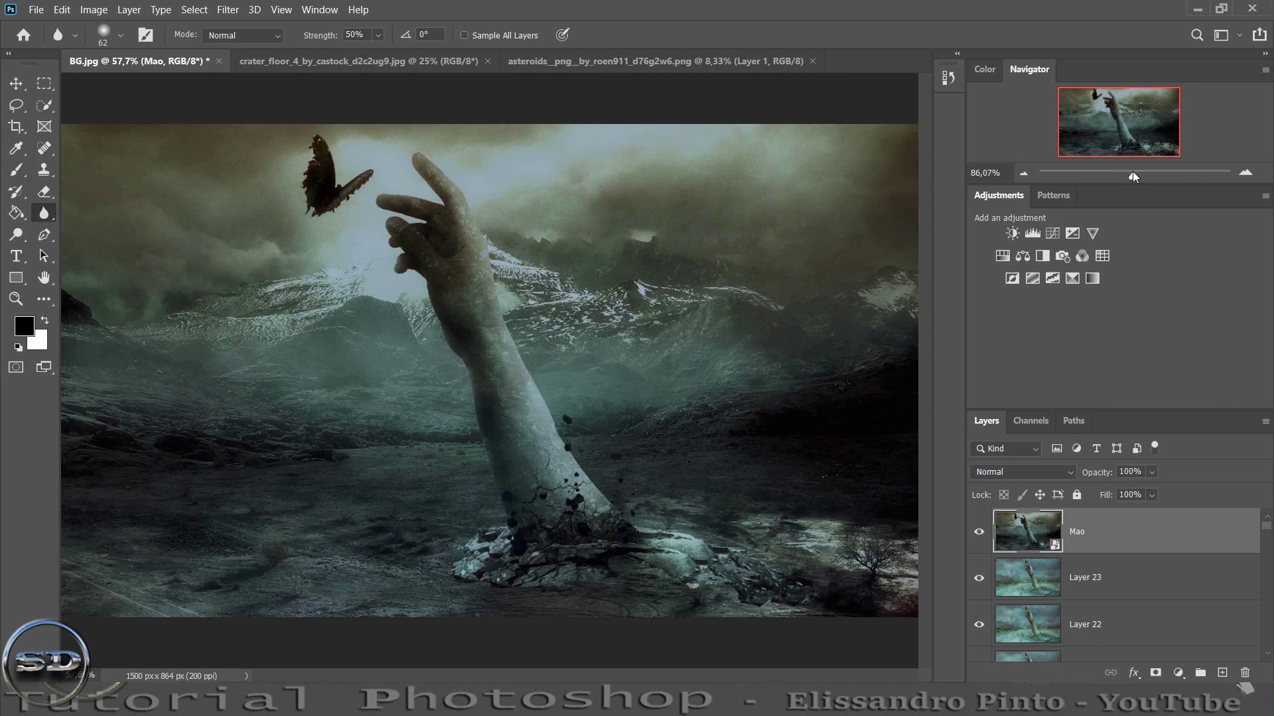
click(979, 532)
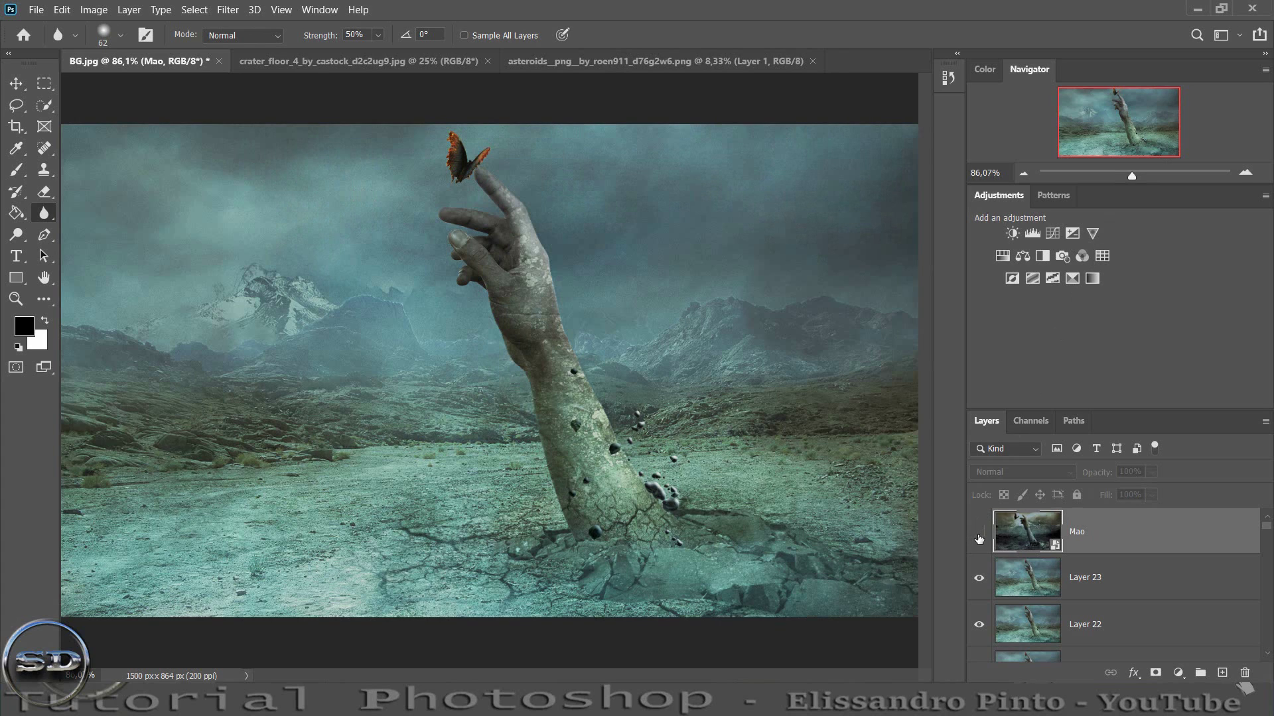
click(978, 533)
click(979, 534)
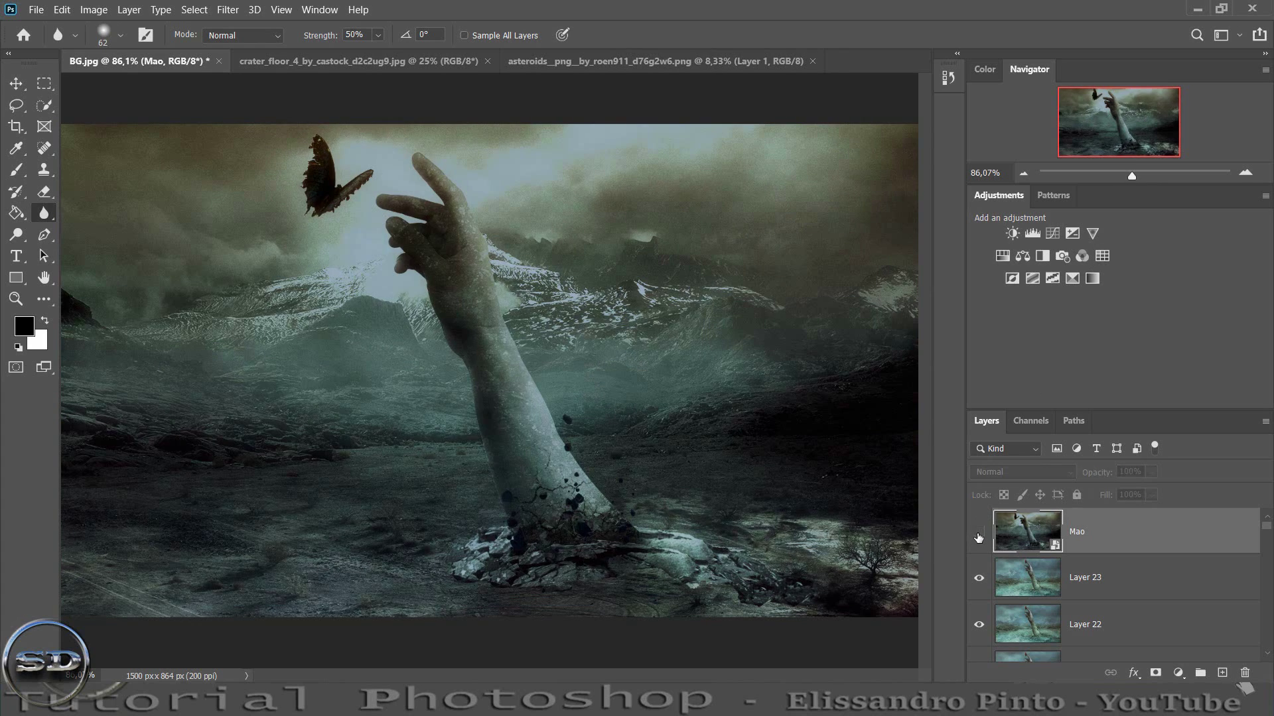
click(978, 534)
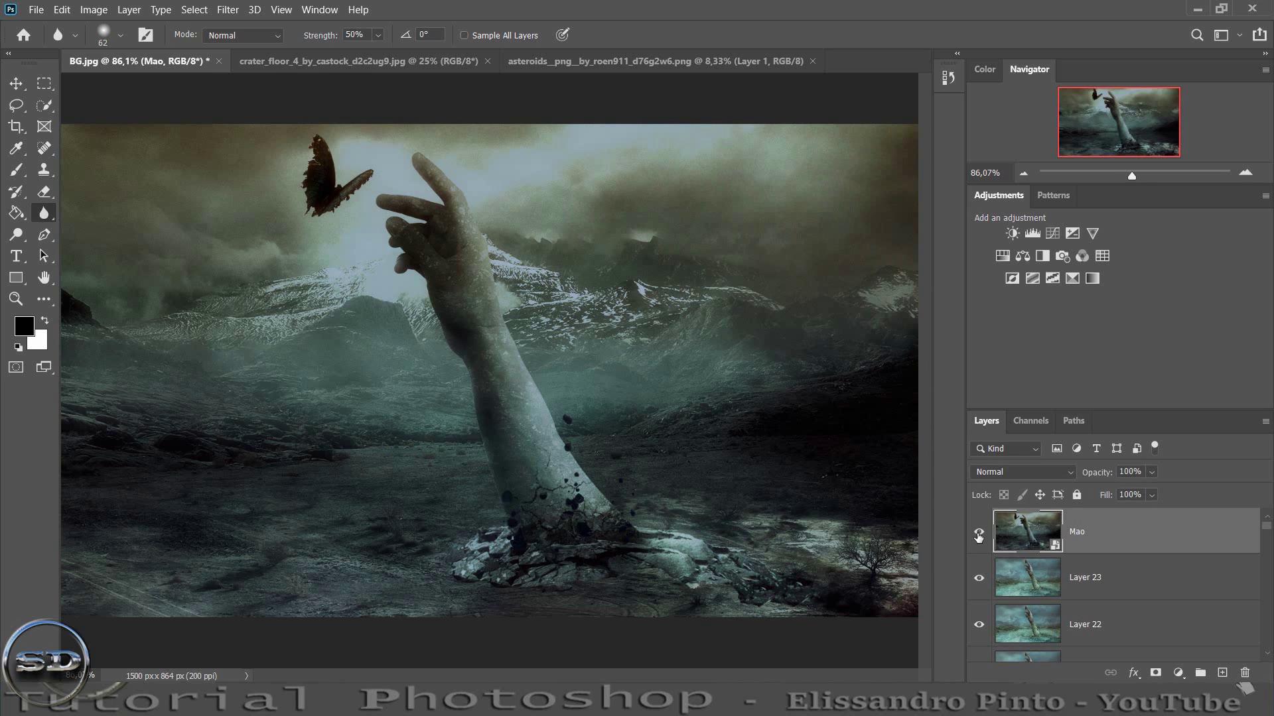
click(979, 534)
drag(1132, 176, 1125, 176)
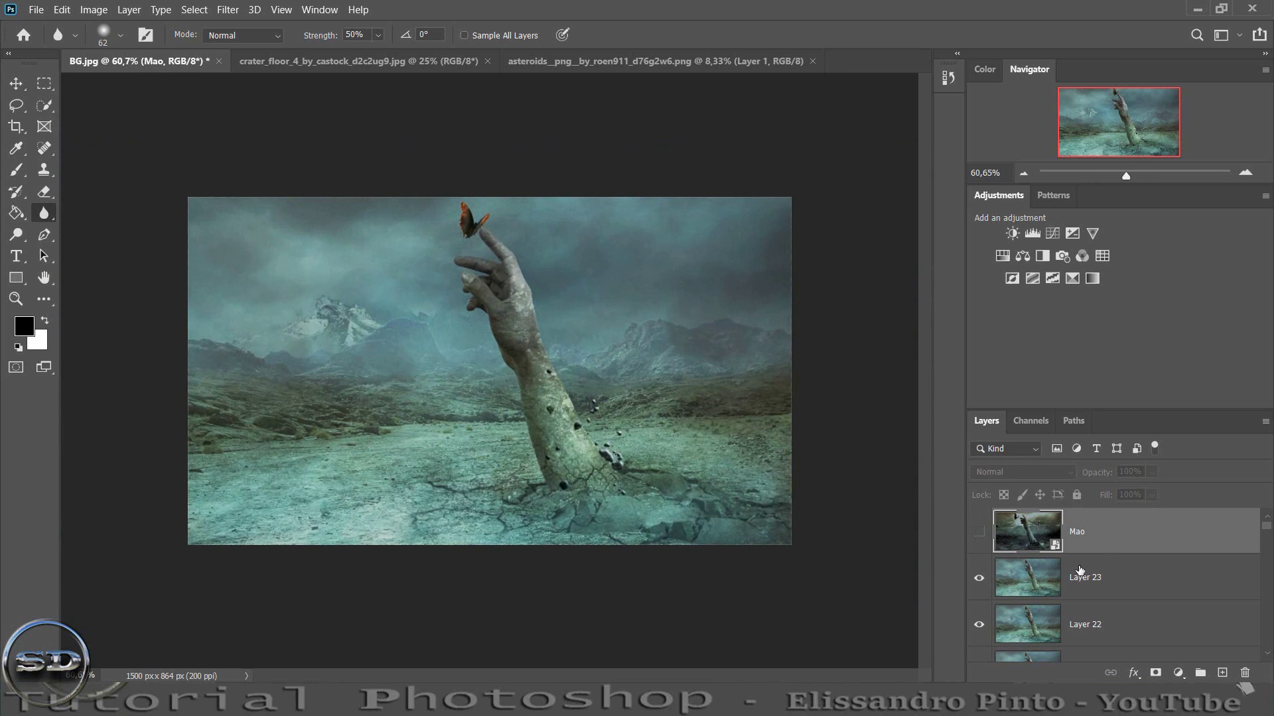
drag(1121, 534, 1244, 672)
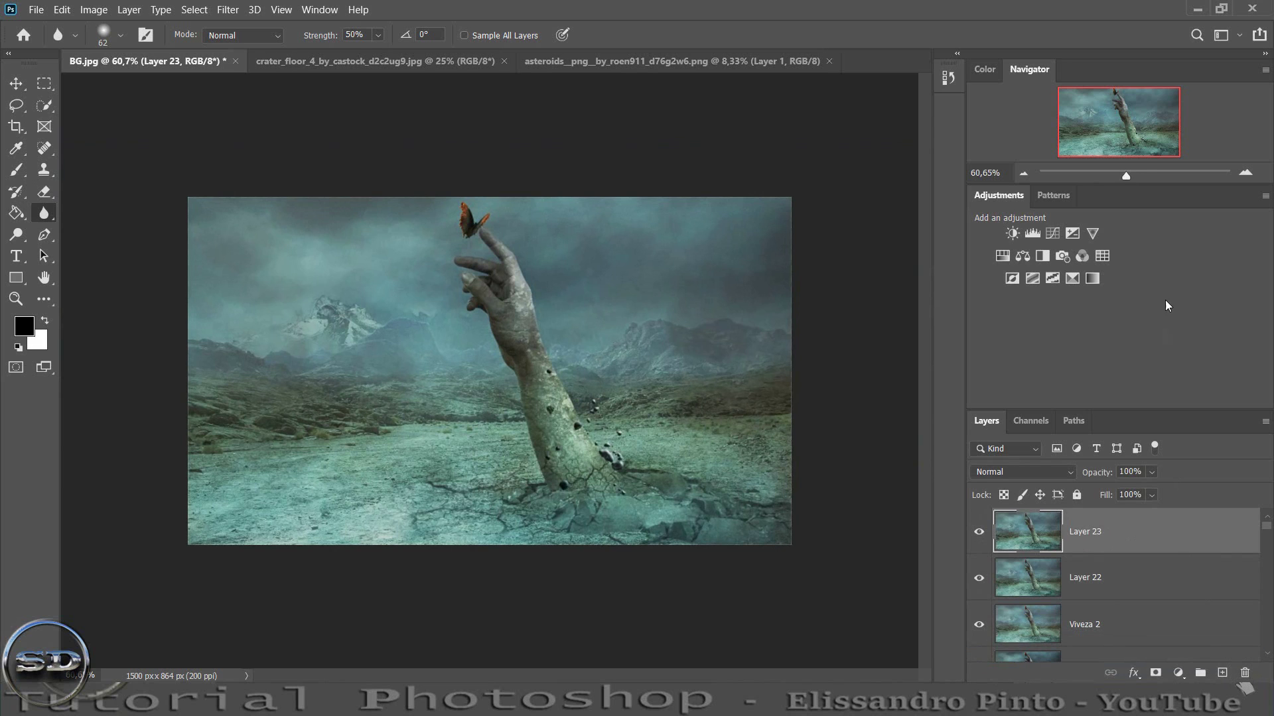
- Add a Curves adjustment that darkens the image with one lowered curve point
click(1054, 233)
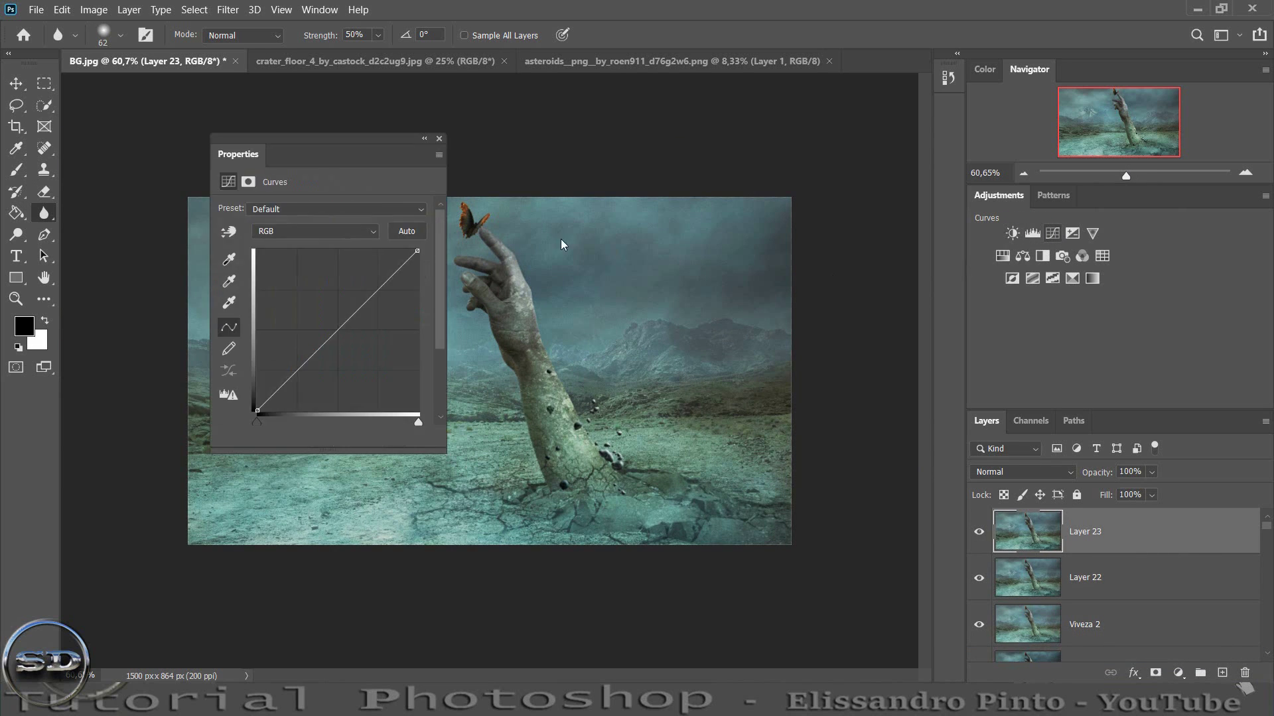
drag(307, 359, 302, 392)
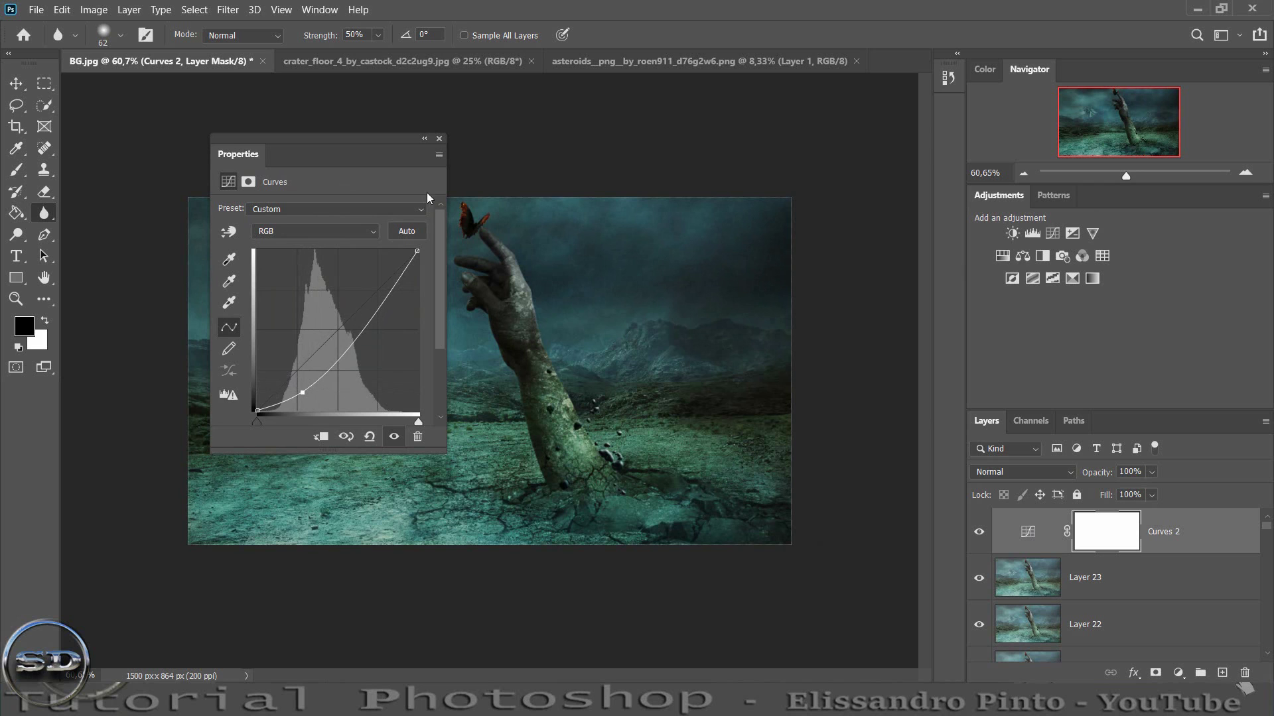
click(439, 139)
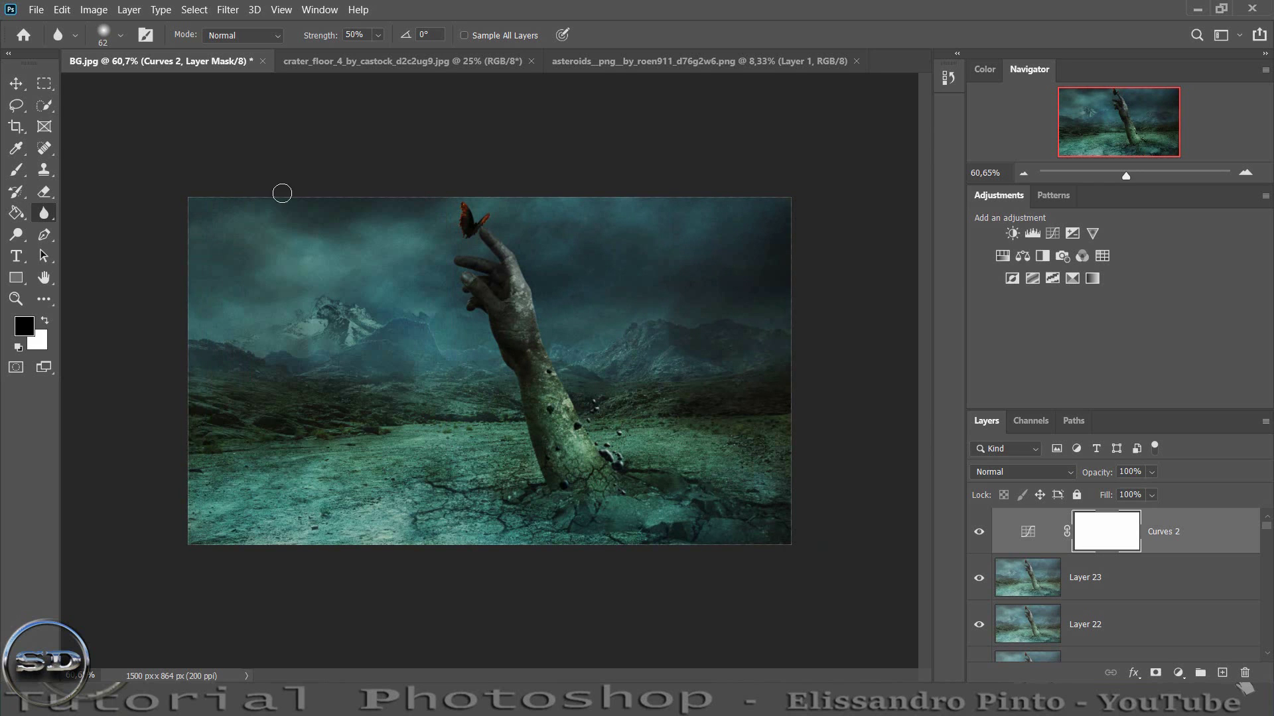
- Paint the Curves mask black over sky and foreground, and set its opacity to 69%
click(16, 170)
mouse_move(170, 341)
mouse_down()
mouse_move(1080, 228)
mouse_move(794, 233)
mouse_move(426, 214)
mouse_up()
drag(457, 318, 792, 351)
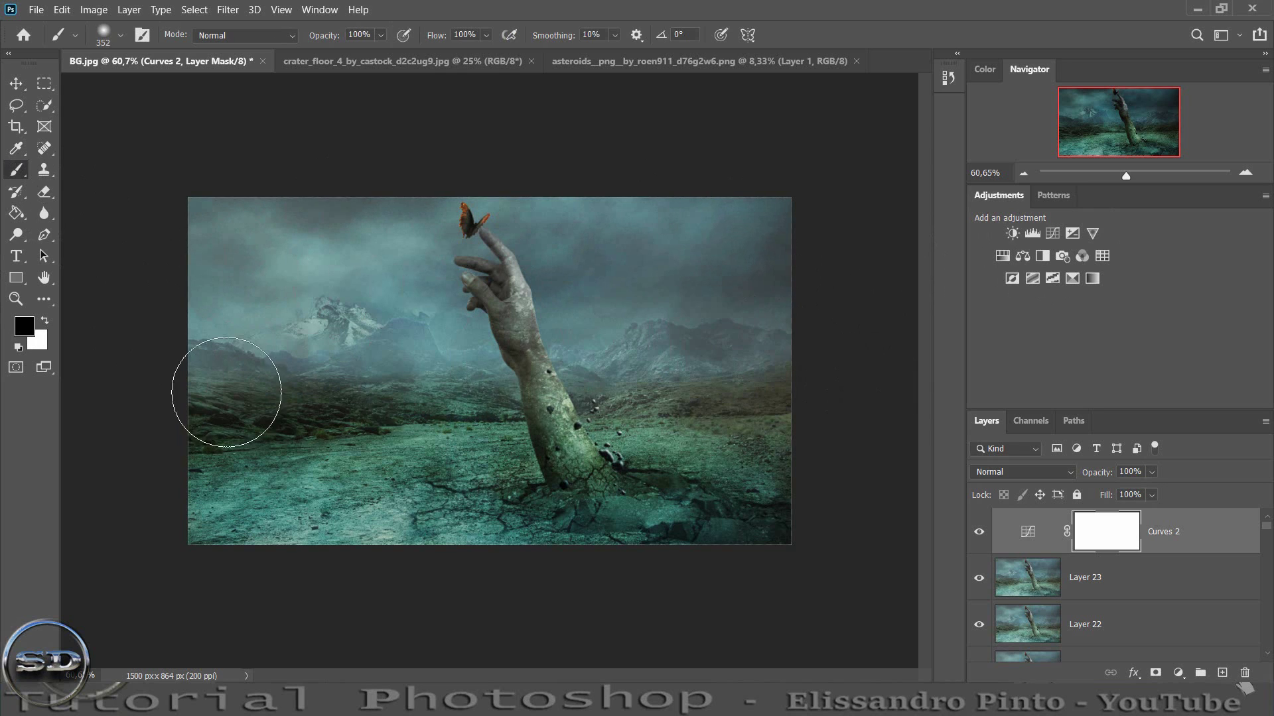
drag(227, 384, 464, 398)
click(979, 532)
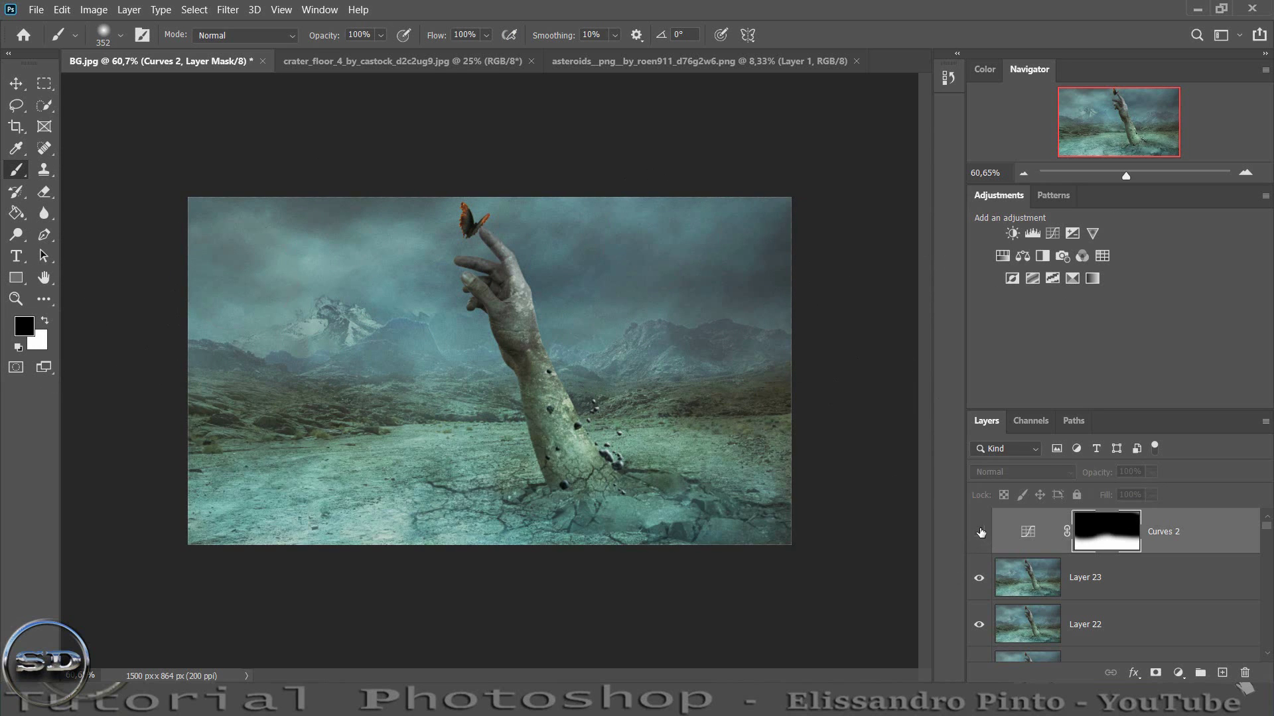
mouse_move(1111, 478)
mouse_down()
mouse_move(1081, 476)
mouse_move(1090, 496)
mouse_up()
- Add a Hue/Saturation adjustment with Saturation at -43
click(1002, 256)
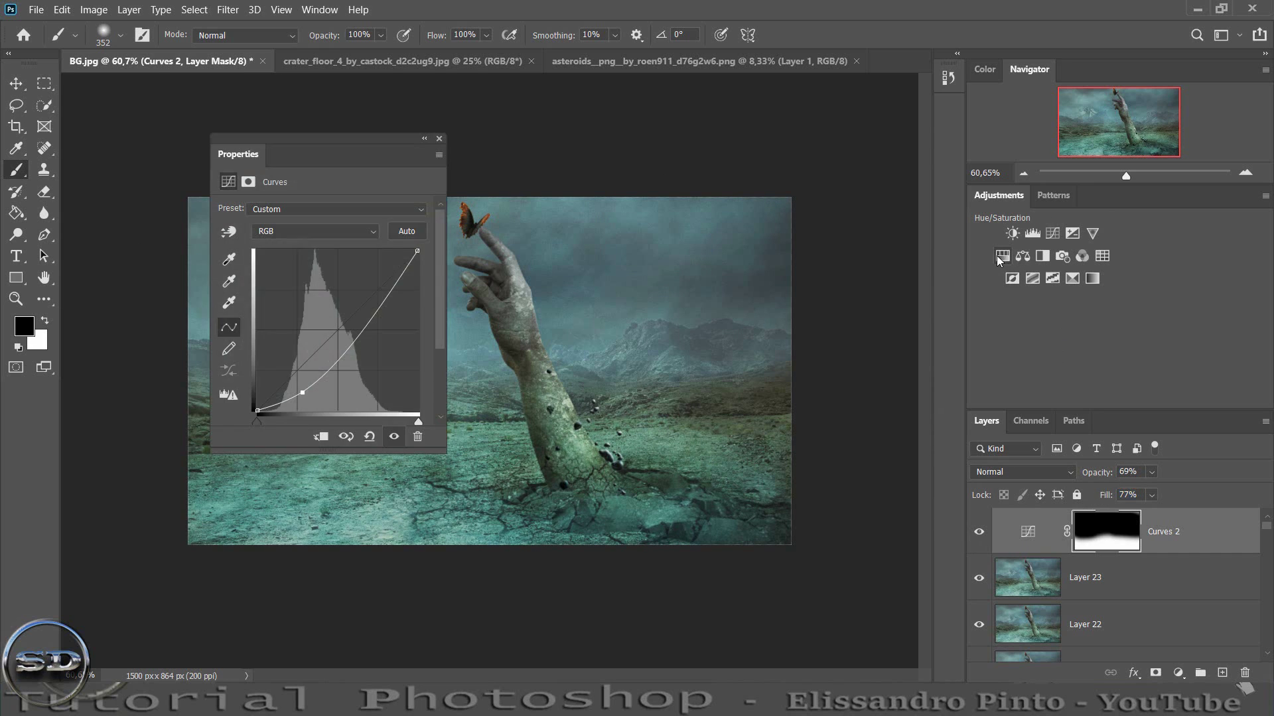
drag(321, 306, 265, 306)
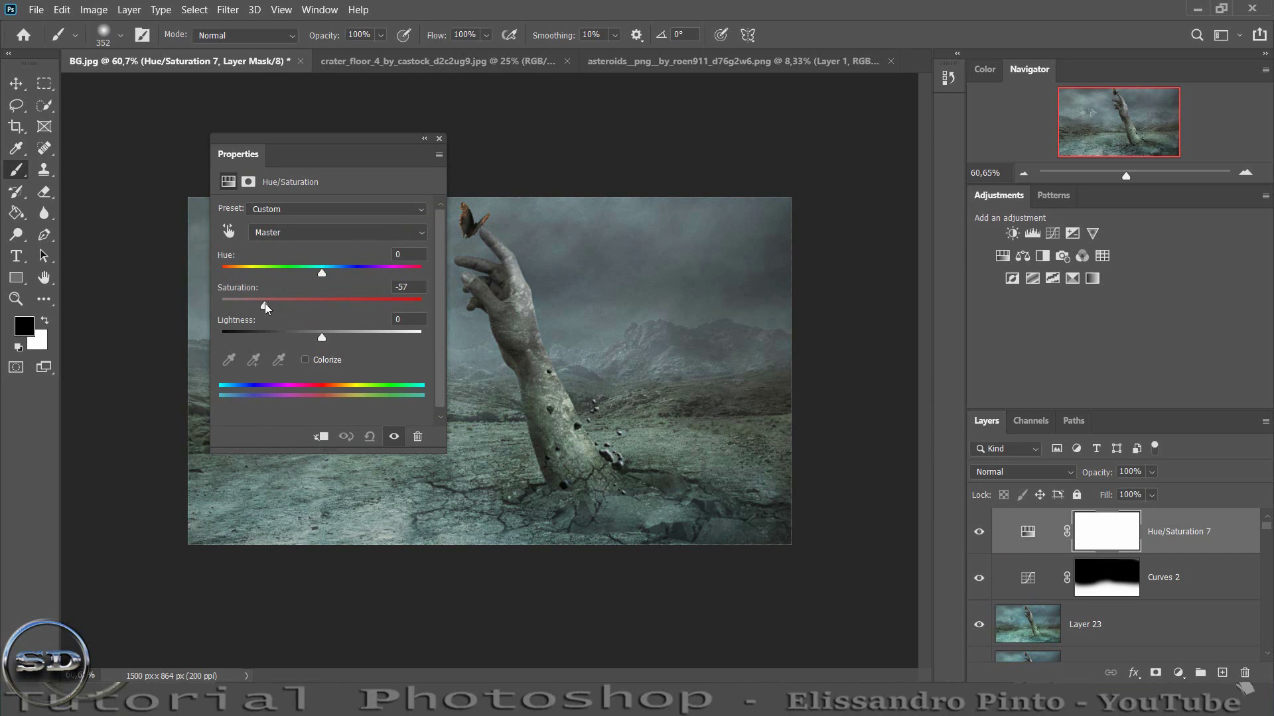
drag(264, 306, 279, 307)
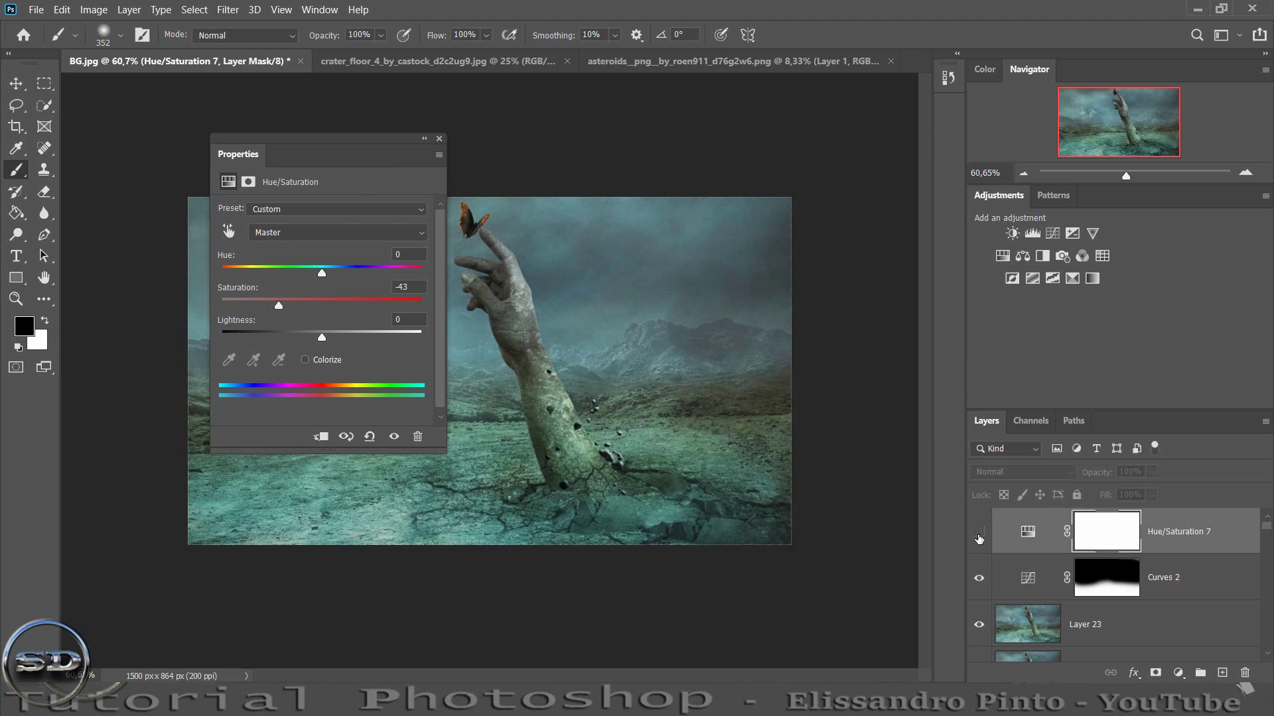
click(439, 140)
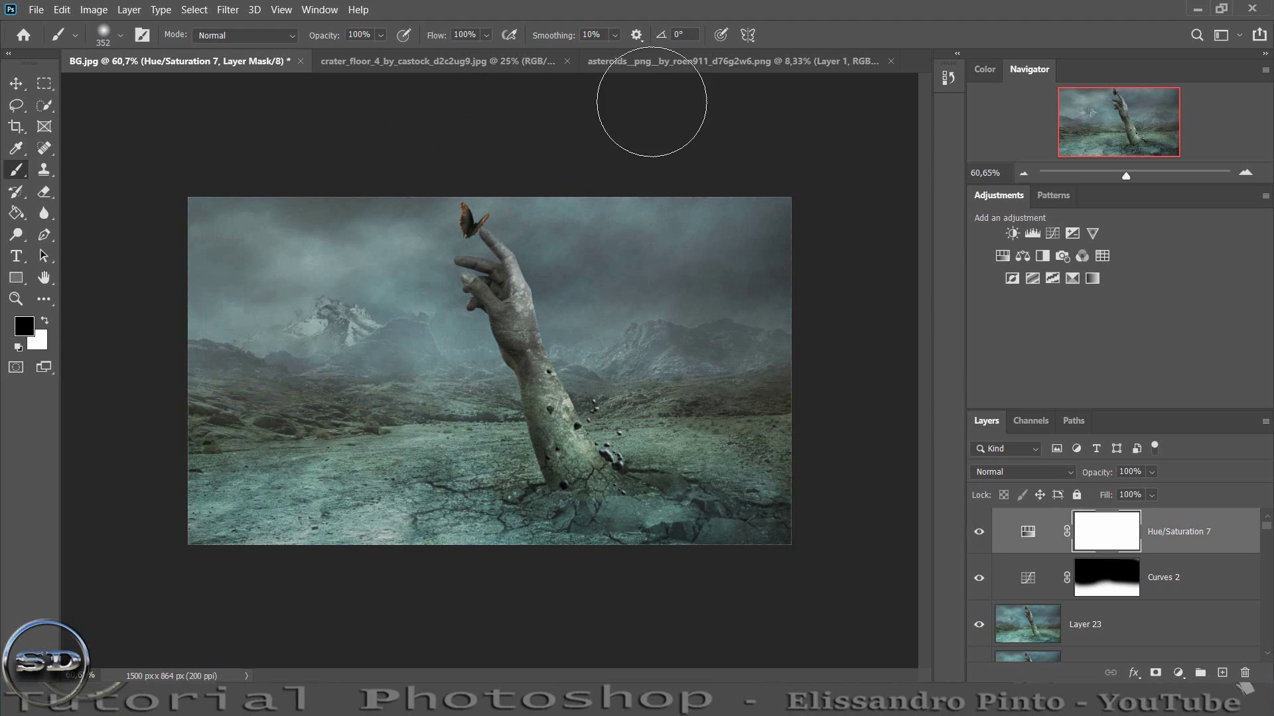
- Compare the desaturation on and off and trial lower fill and opacity on the arm
drag(1138, 174, 1134, 142)
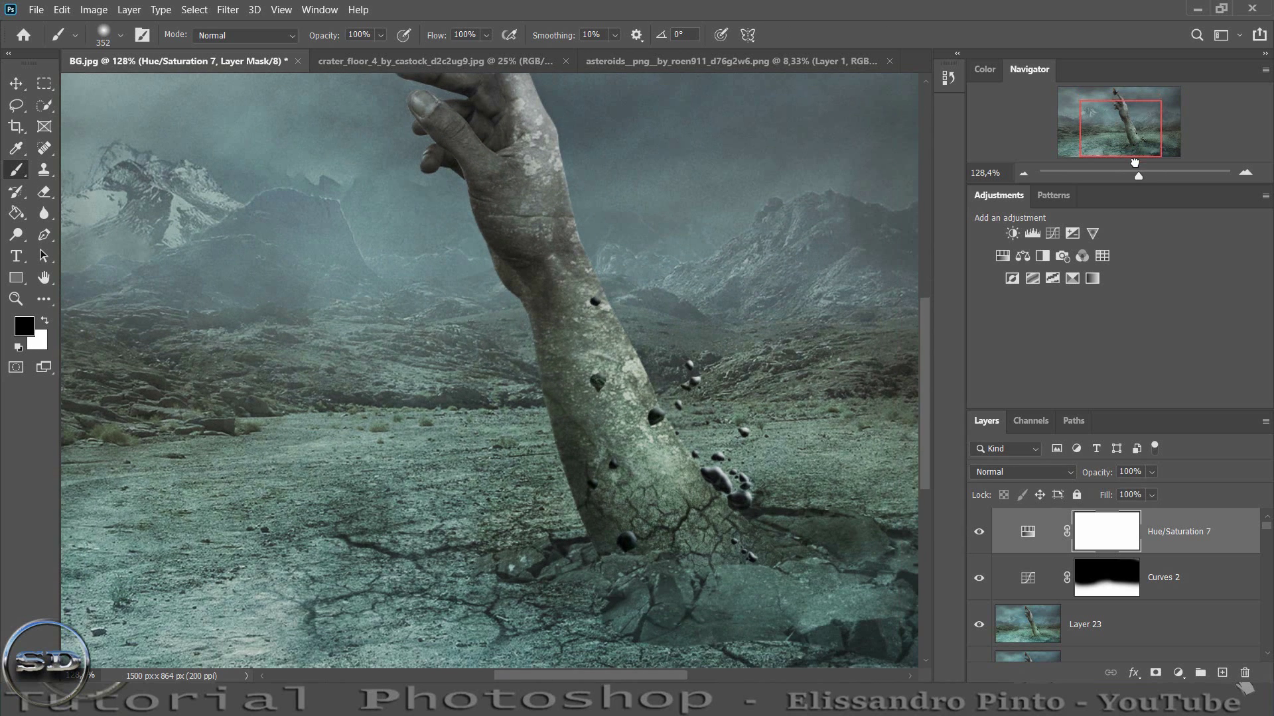
click(978, 531)
mouse_move(1111, 497)
mouse_down()
mouse_move(1091, 498)
mouse_move(1095, 473)
mouse_up()
scroll(868, 229, down, 5)
scroll(868, 228, up, 2)
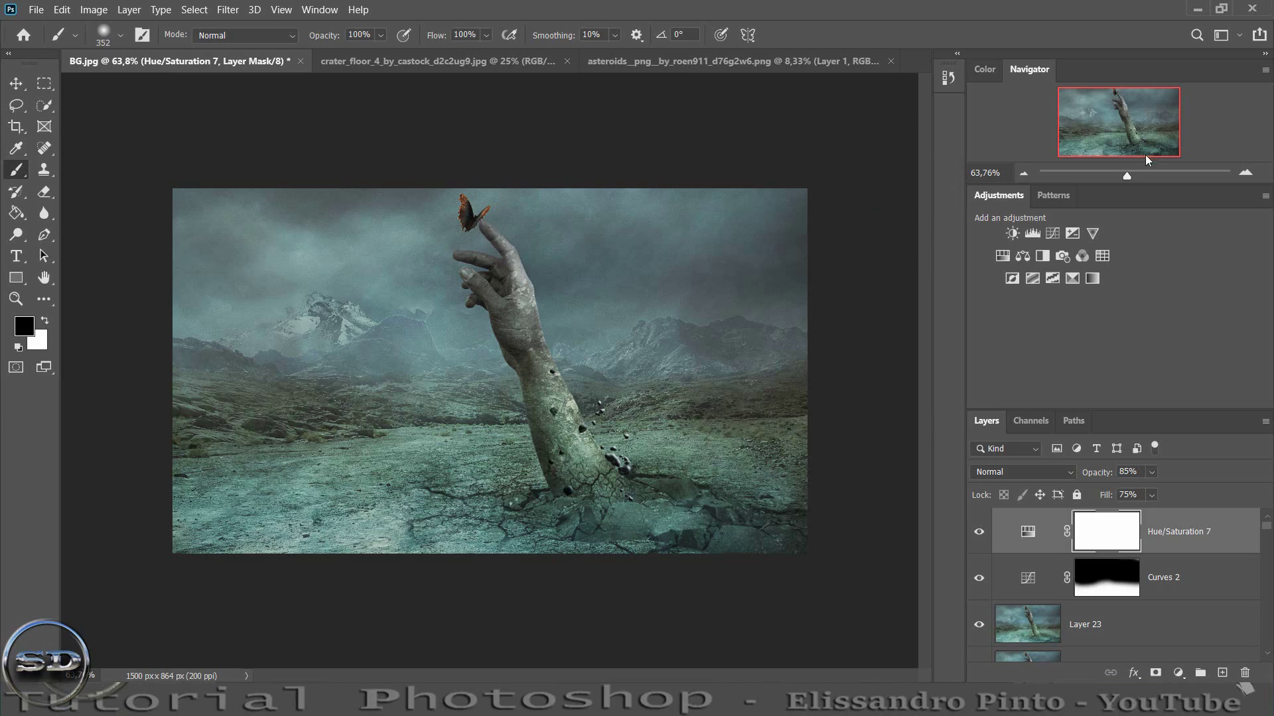
drag(1126, 176, 1156, 175)
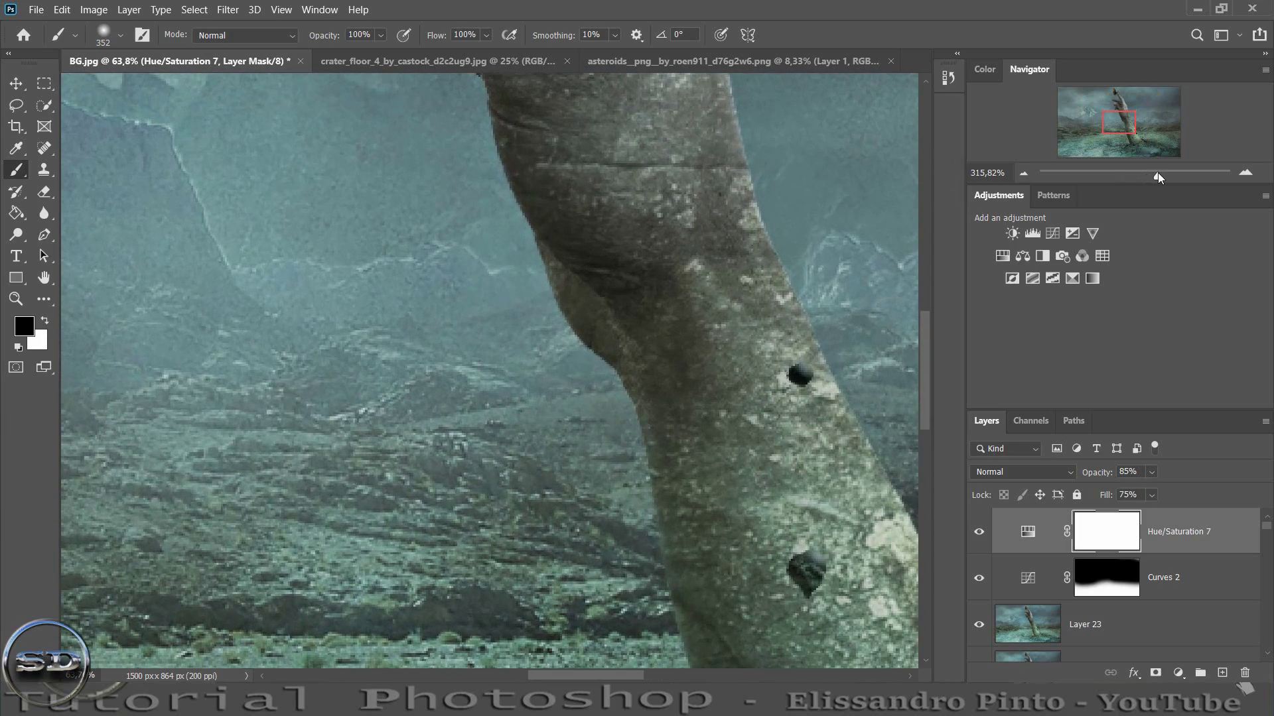
mouse_move(1119, 117)
mouse_down()
mouse_move(1125, 150)
mouse_move(1148, 150)
mouse_move(1120, 150)
mouse_move(1131, 178)
mouse_up()
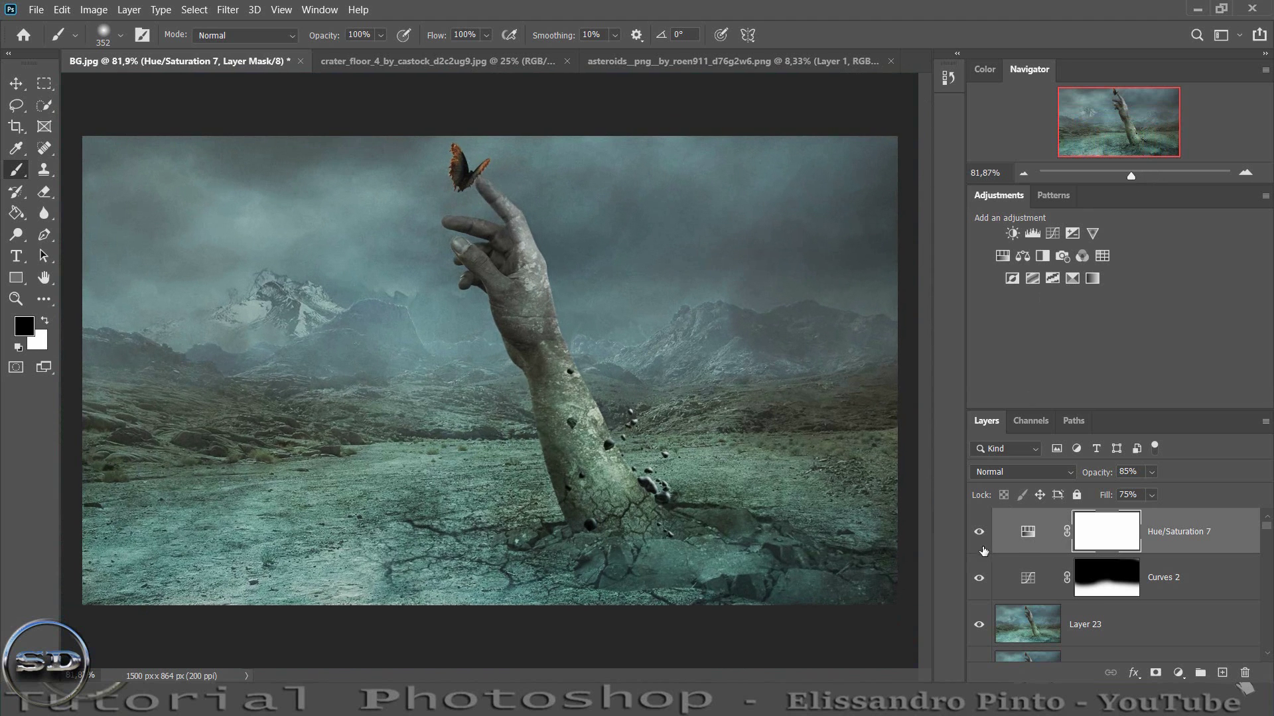
- Reset the Hue/Saturation fill and opacity to 100%, then settle opacity at 67%
drag(1107, 497, 1169, 489)
drag(1096, 475, 1169, 474)
click(978, 532)
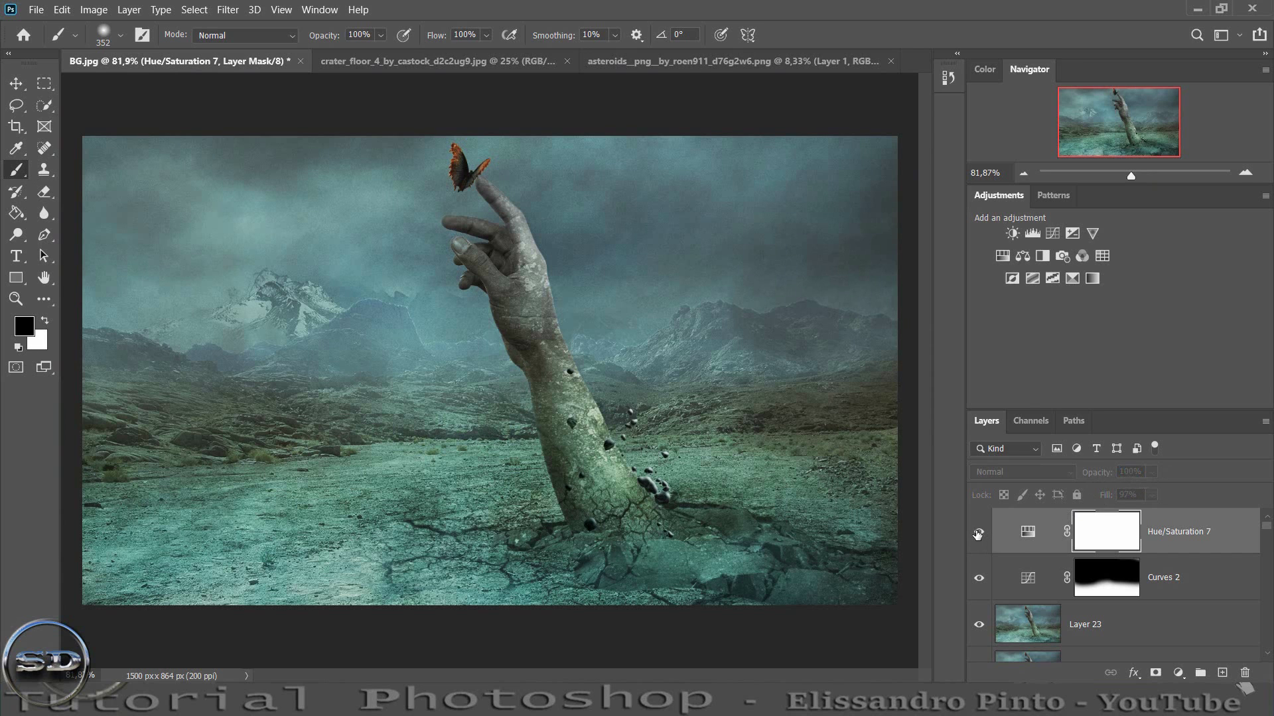
click(977, 534)
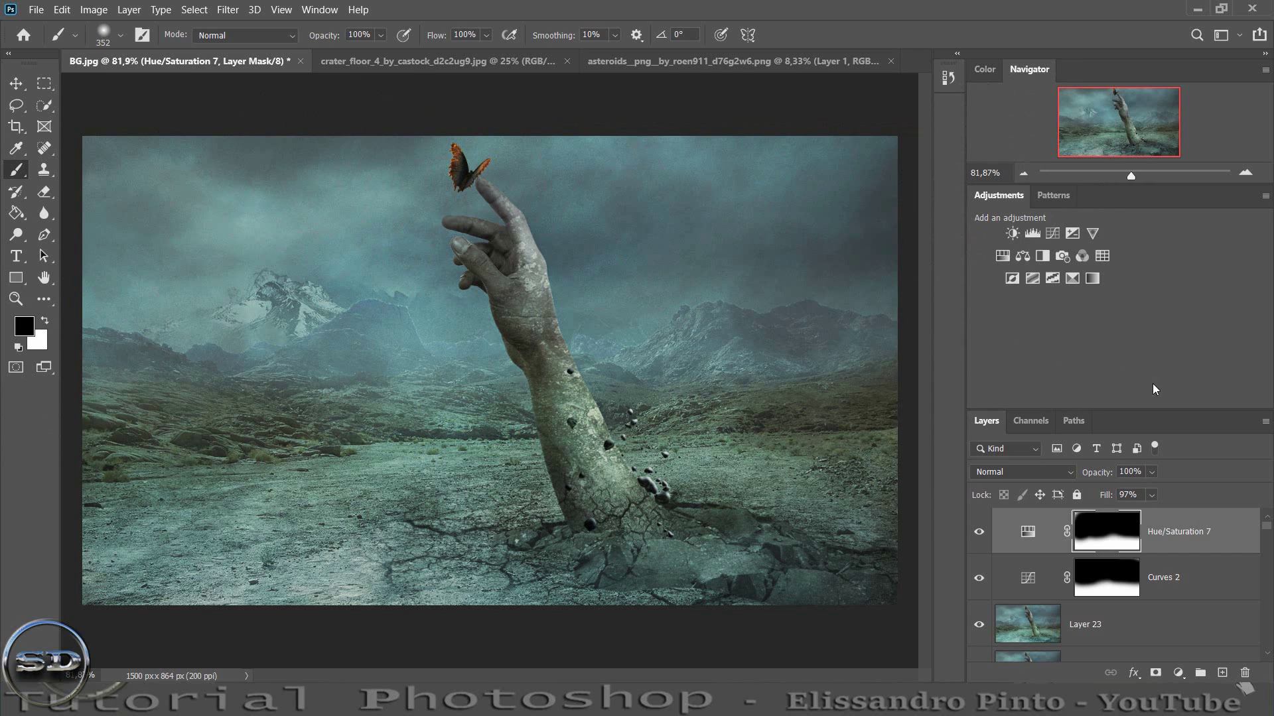
click(980, 533)
drag(1099, 473, 1077, 474)
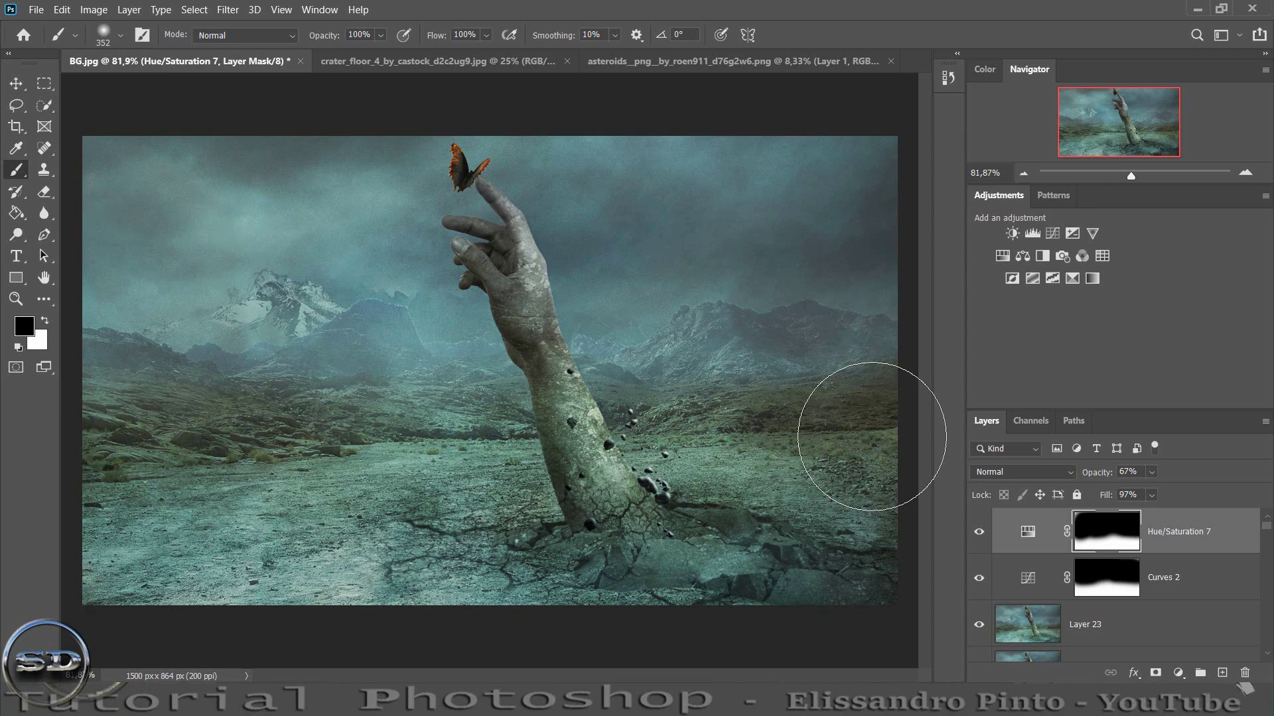
- Paint a soft black shadow at the arm's base on a new layer (53% fill, 92% opacity), then stamp visible layers
click(1222, 673)
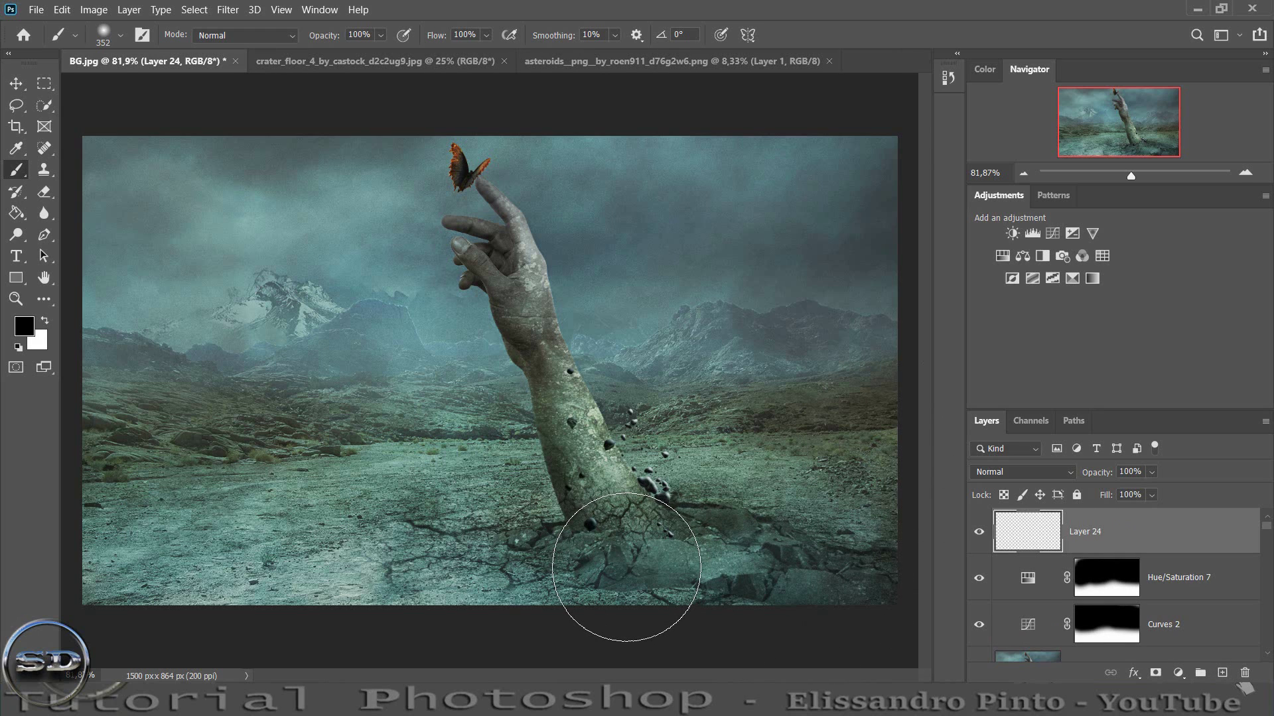
click(624, 544)
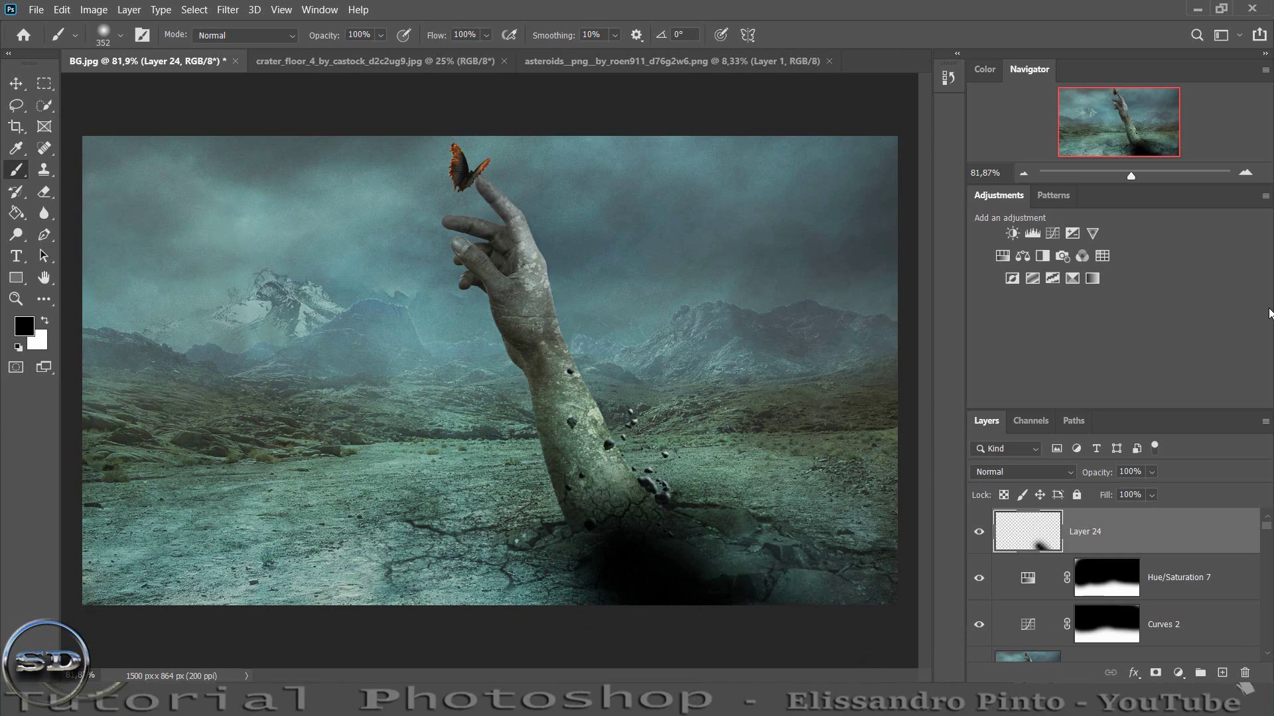
drag(1110, 498, 1073, 499)
key(Down)
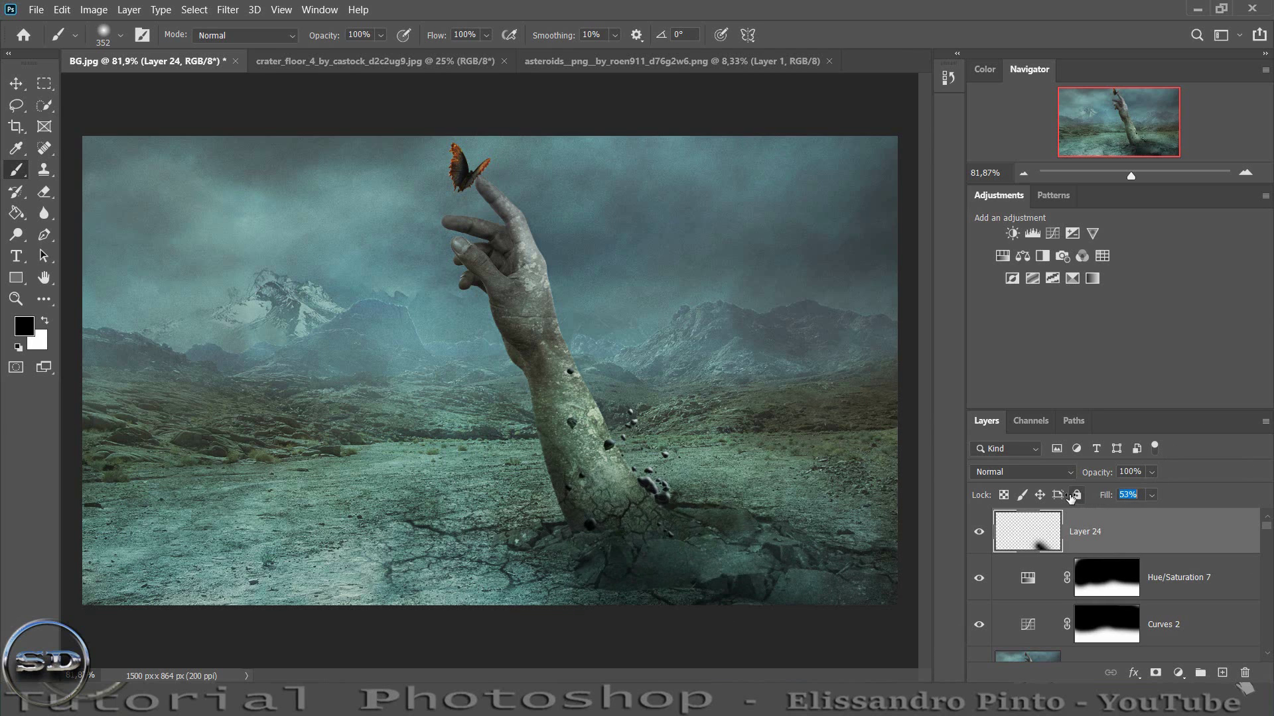
drag(1091, 472, 1084, 473)
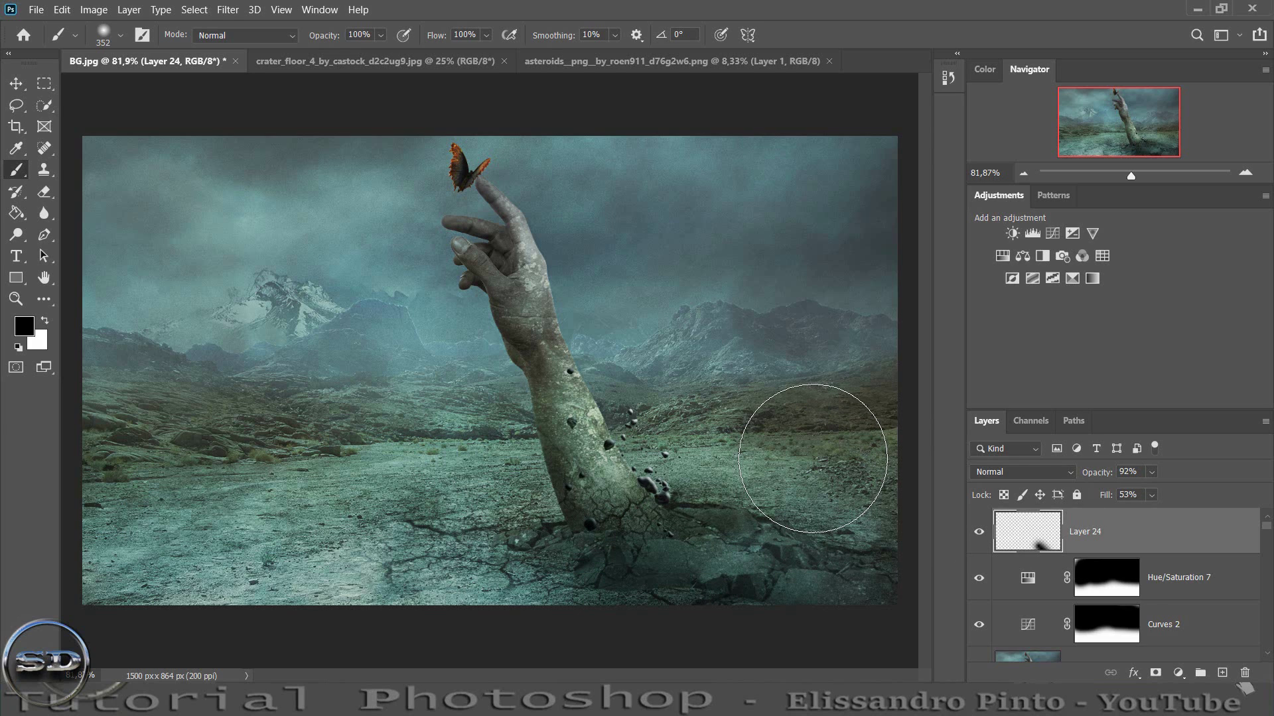
key(ctrl+shift+alt+e)
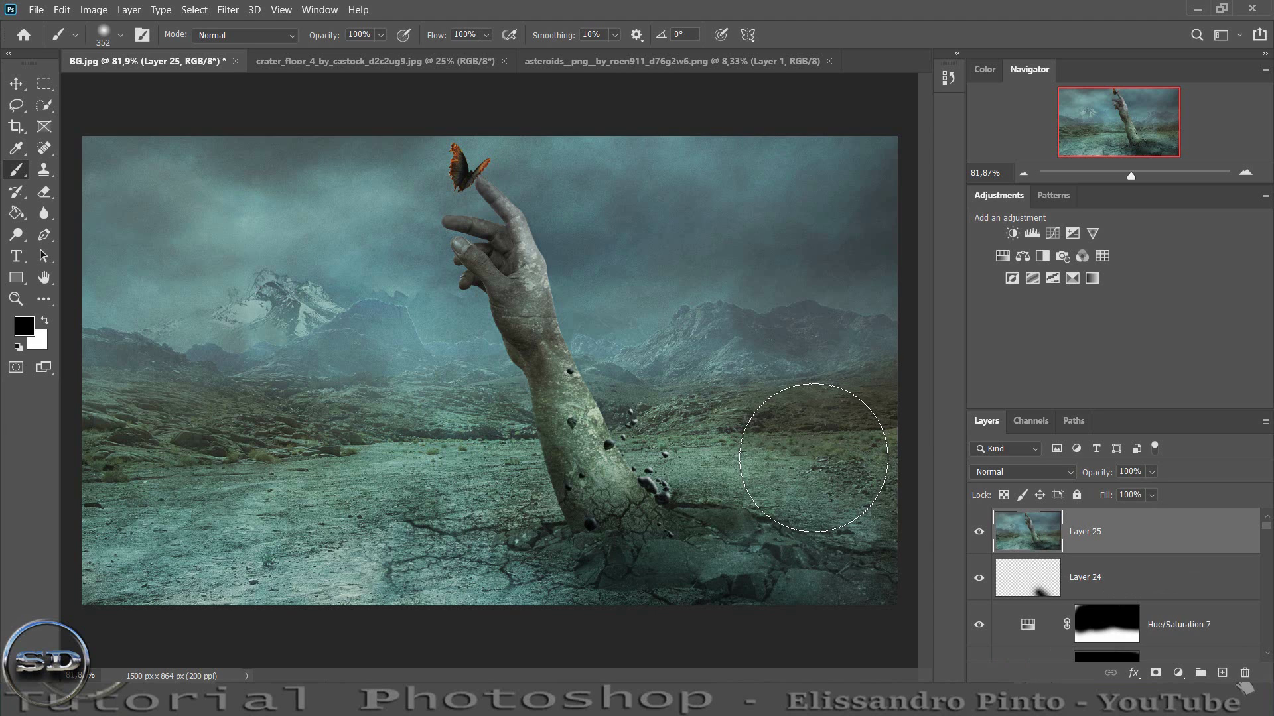
- Crop the image to about 1011 × 864 px around the hand and butterfly, then inspect it
click(16, 126)
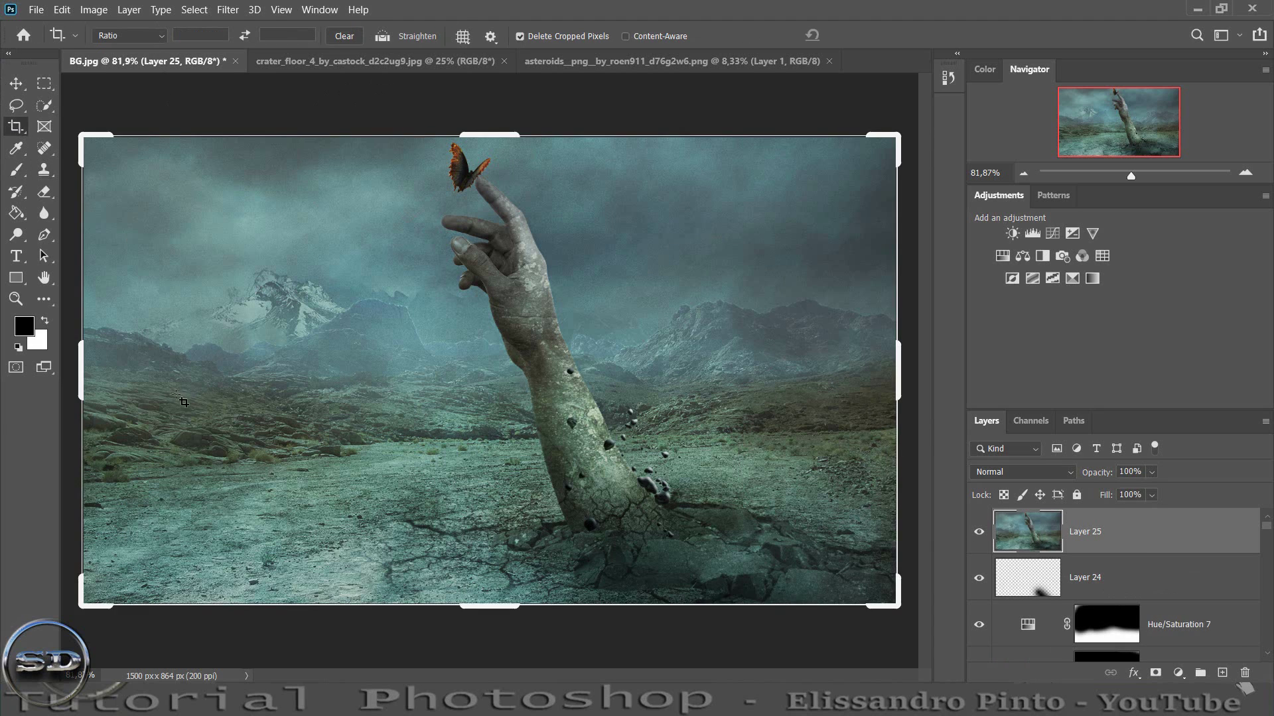
drag(93, 398, 191, 396)
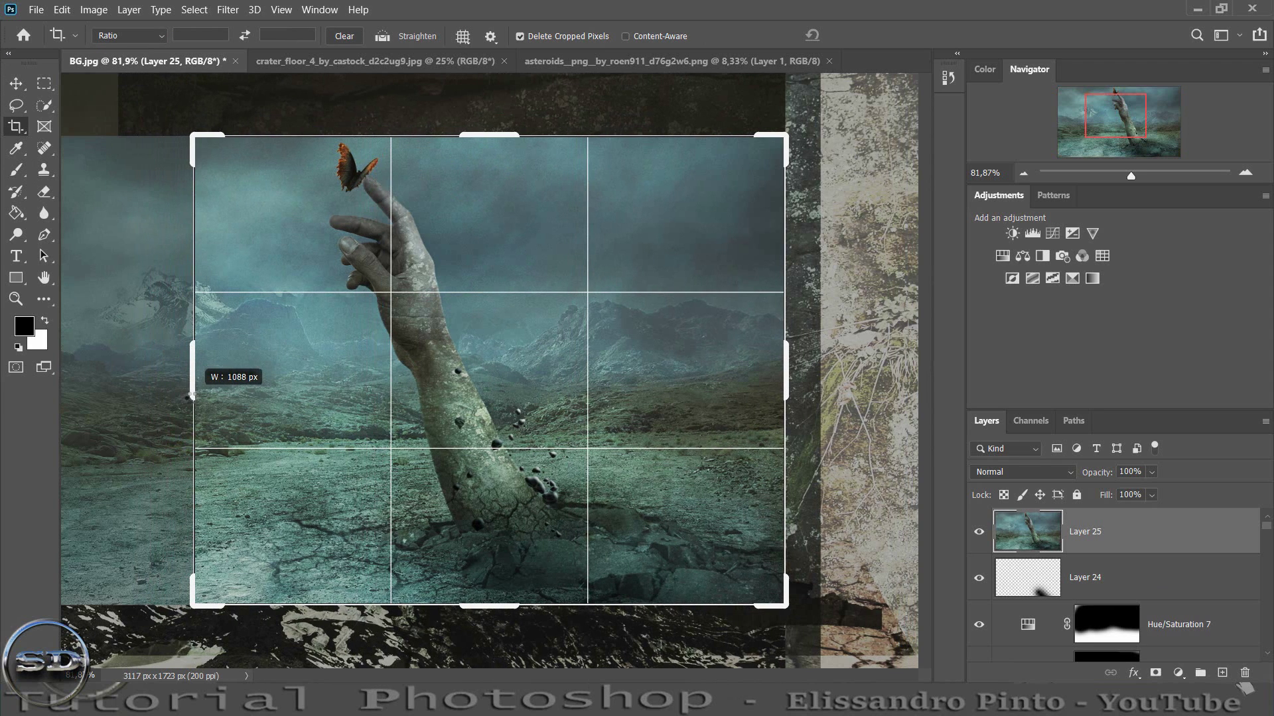
drag(191, 396, 209, 398)
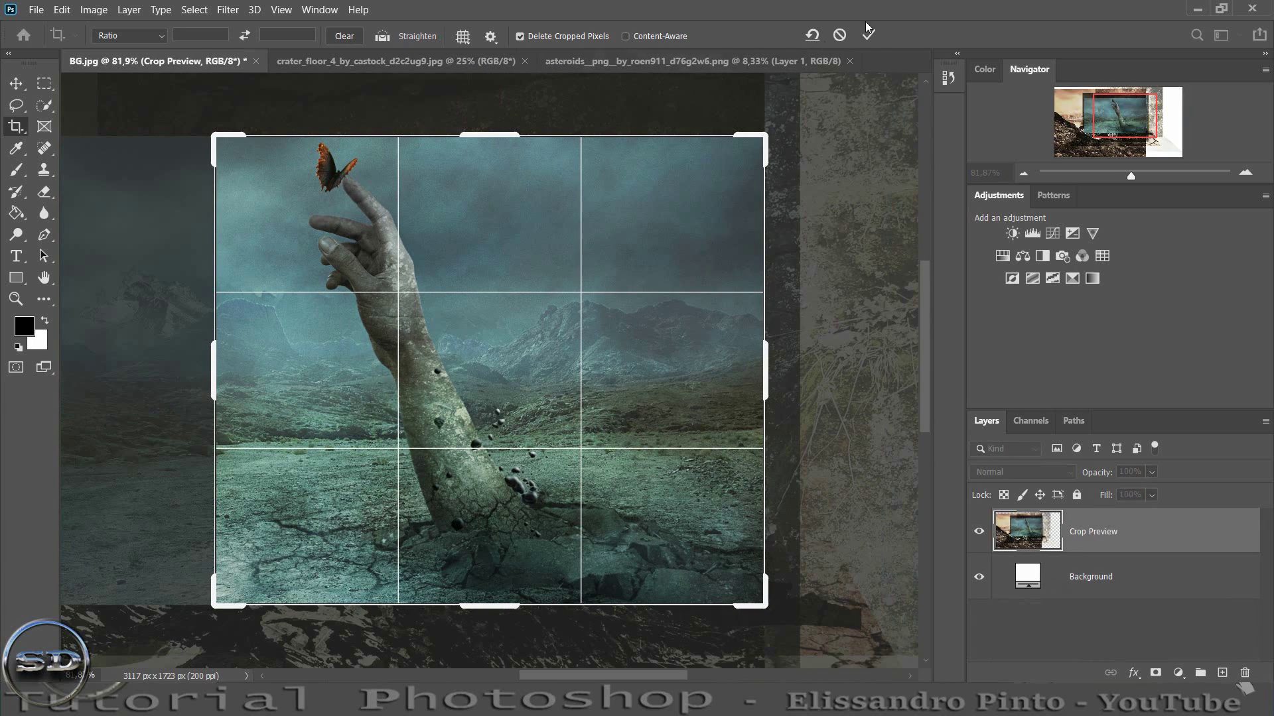
click(873, 35)
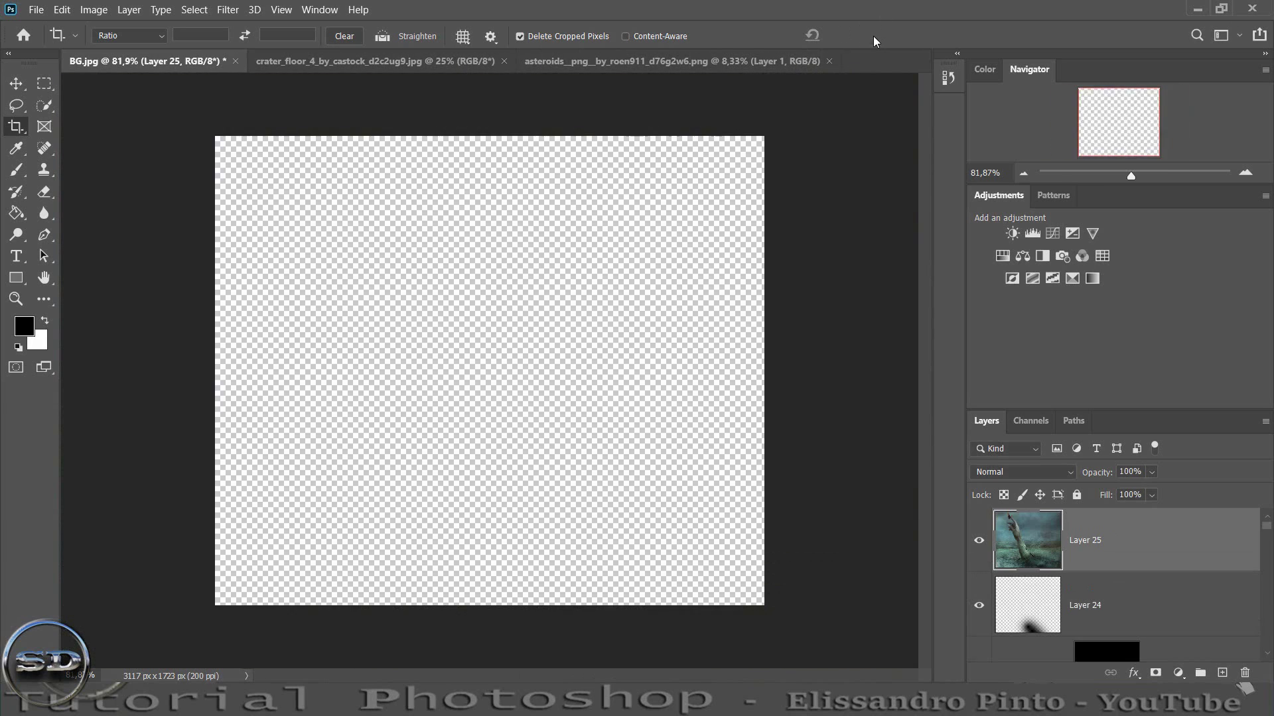
drag(1130, 175, 1143, 176)
mouse_move(1133, 130)
mouse_down()
mouse_move(1106, 112)
mouse_move(1109, 134)
mouse_up()
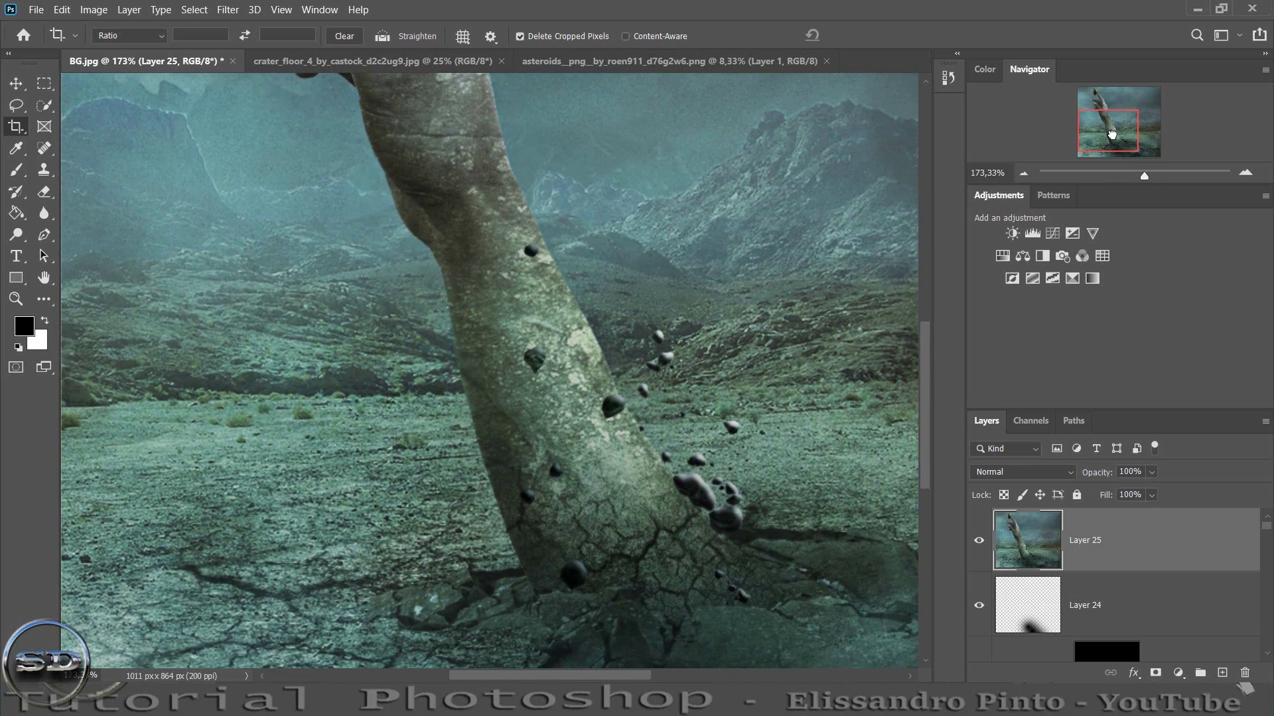
drag(1144, 176, 1132, 176)
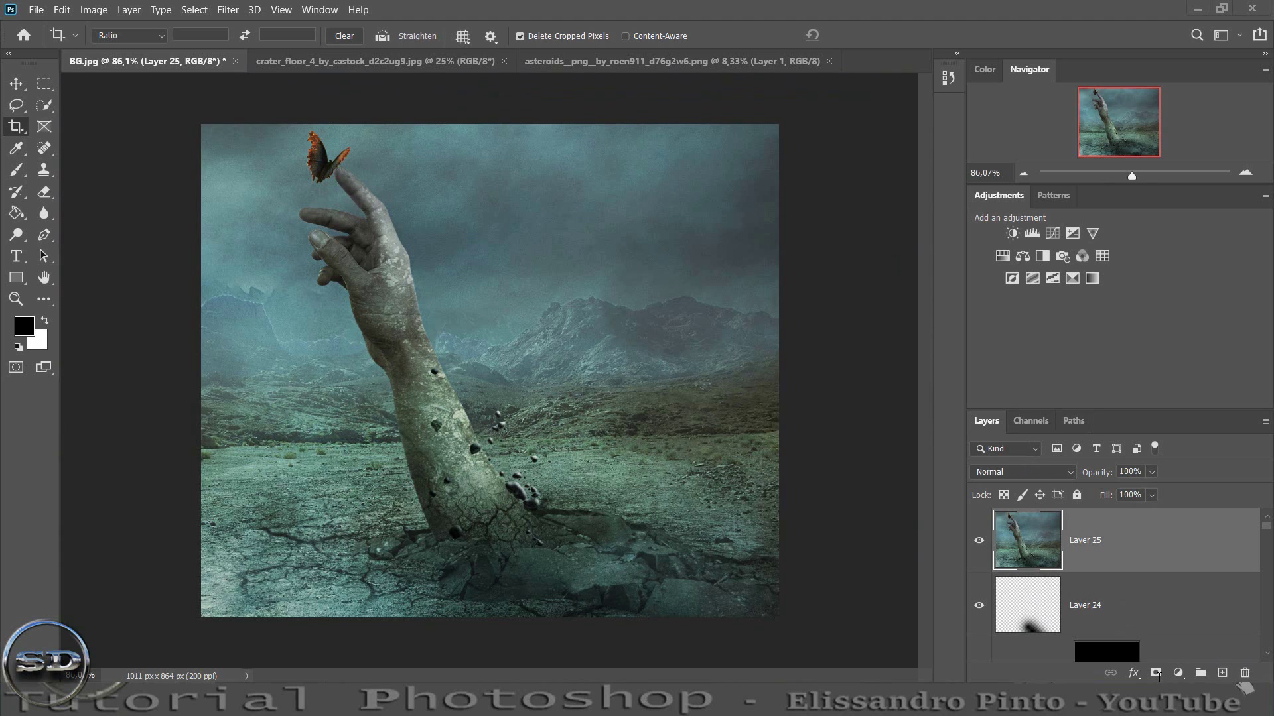
- Add a Color Lookup adjustment and settle on the Candlelight.CUBE LUT after trying 2Strip
click(1179, 672)
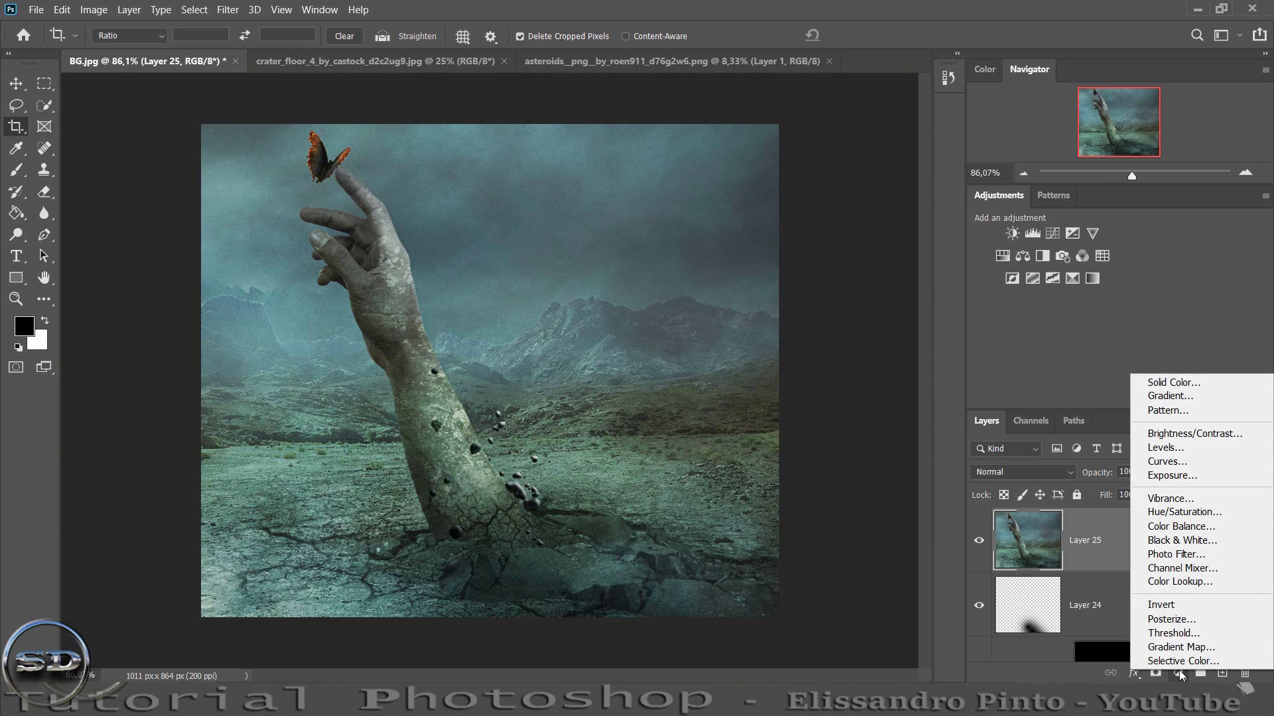
click(1184, 582)
click(316, 208)
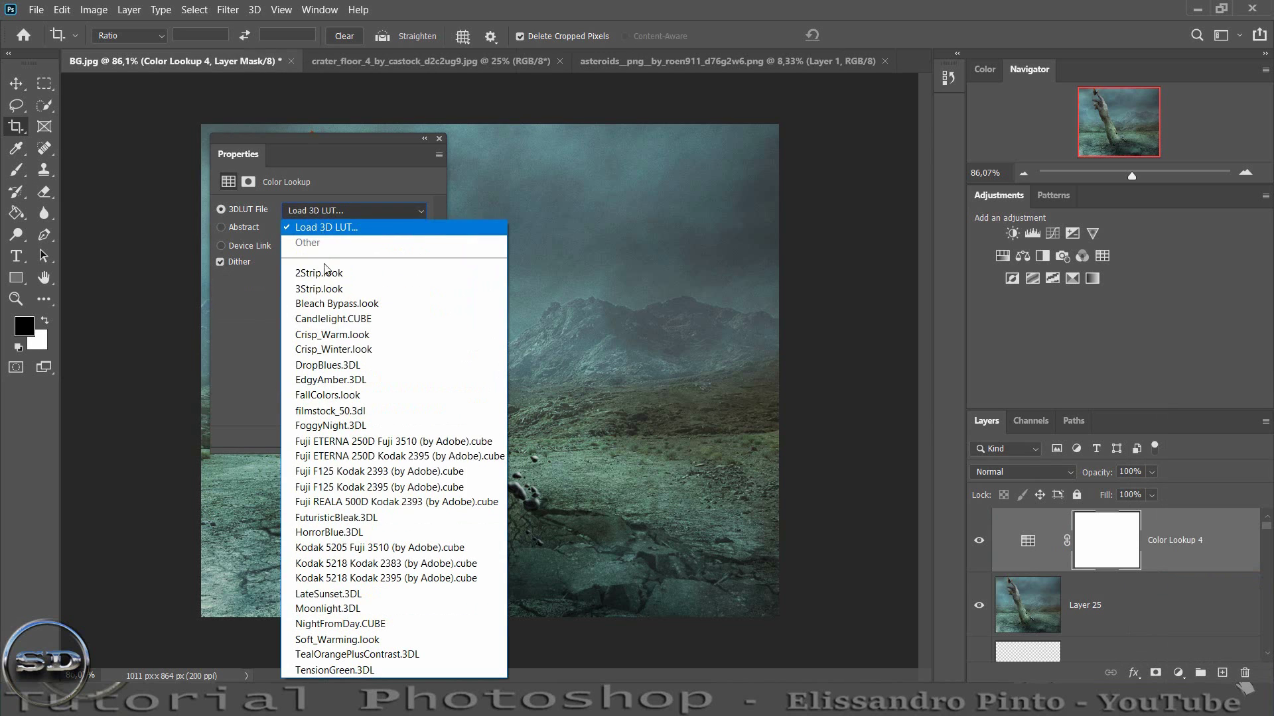
click(326, 273)
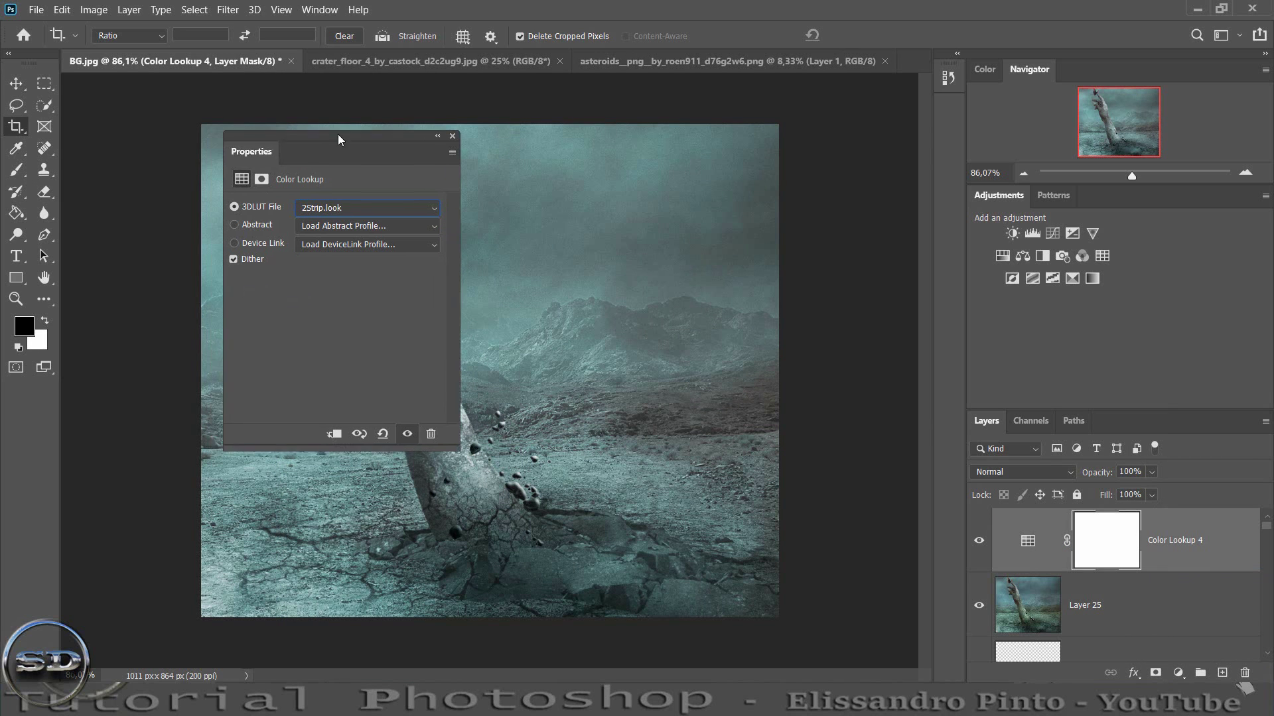
drag(262, 151, 714, 166)
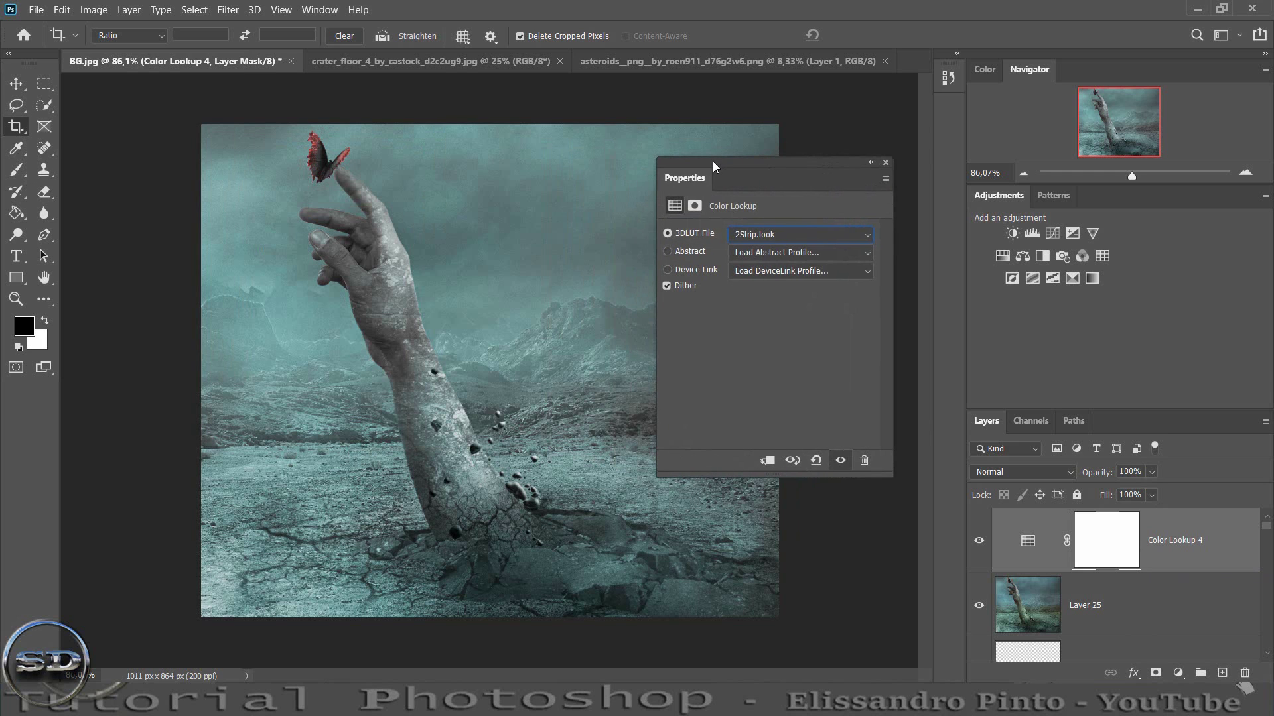
key(Down)
key(Down)
key(Down)
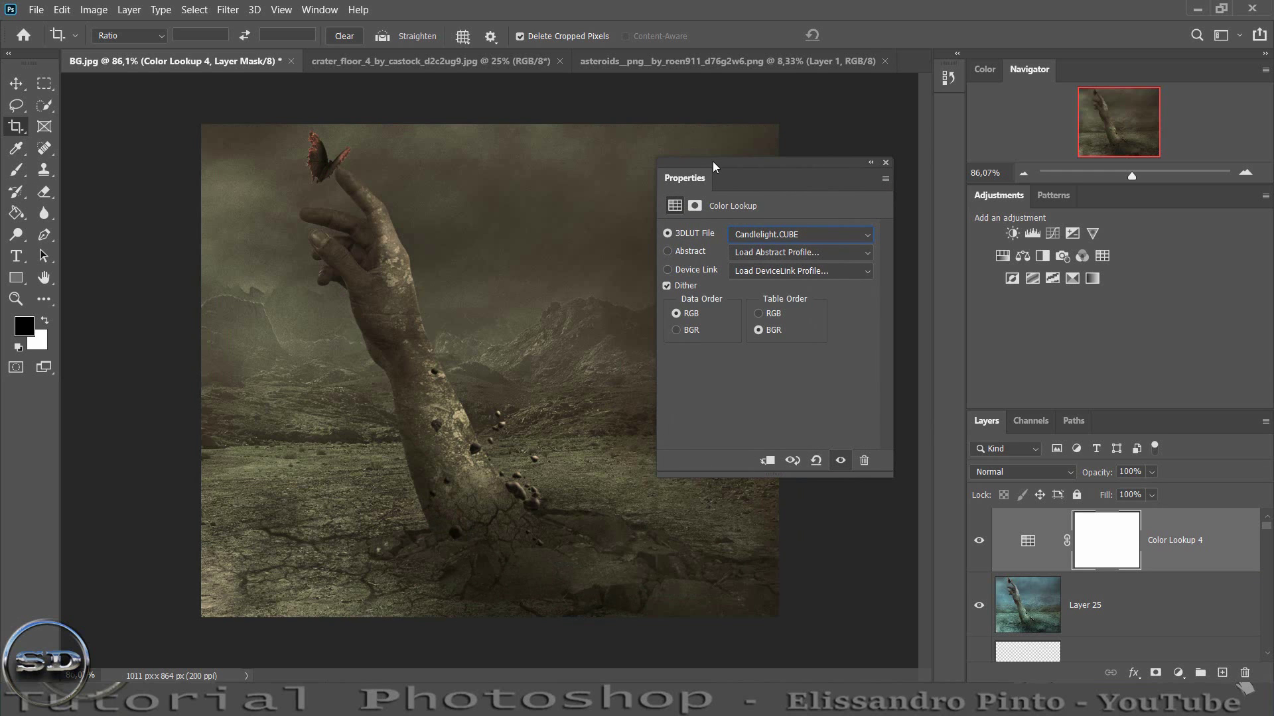
key(Down)
key(Up)
- Set the Color Lookup layer to 62% opacity and 71% fill, comparing it on and off
click(885, 162)
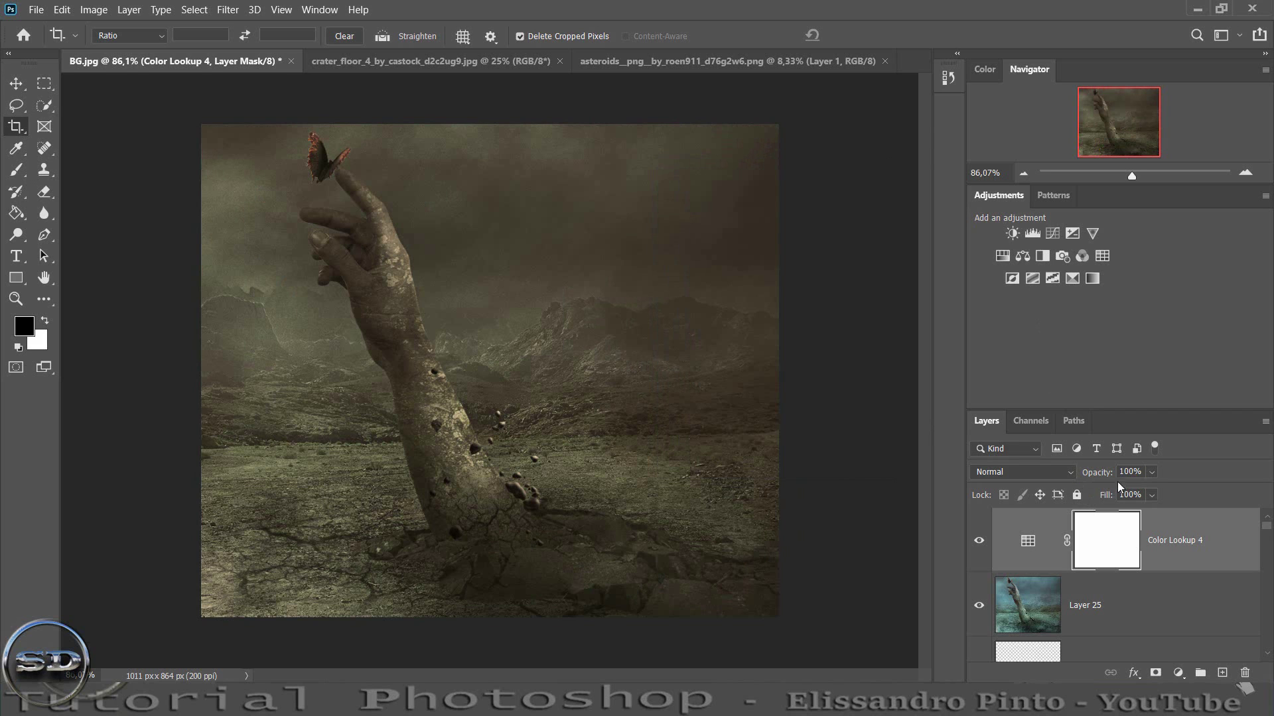
mouse_move(1111, 475)
mouse_down()
mouse_move(1079, 472)
mouse_move(1073, 495)
mouse_up()
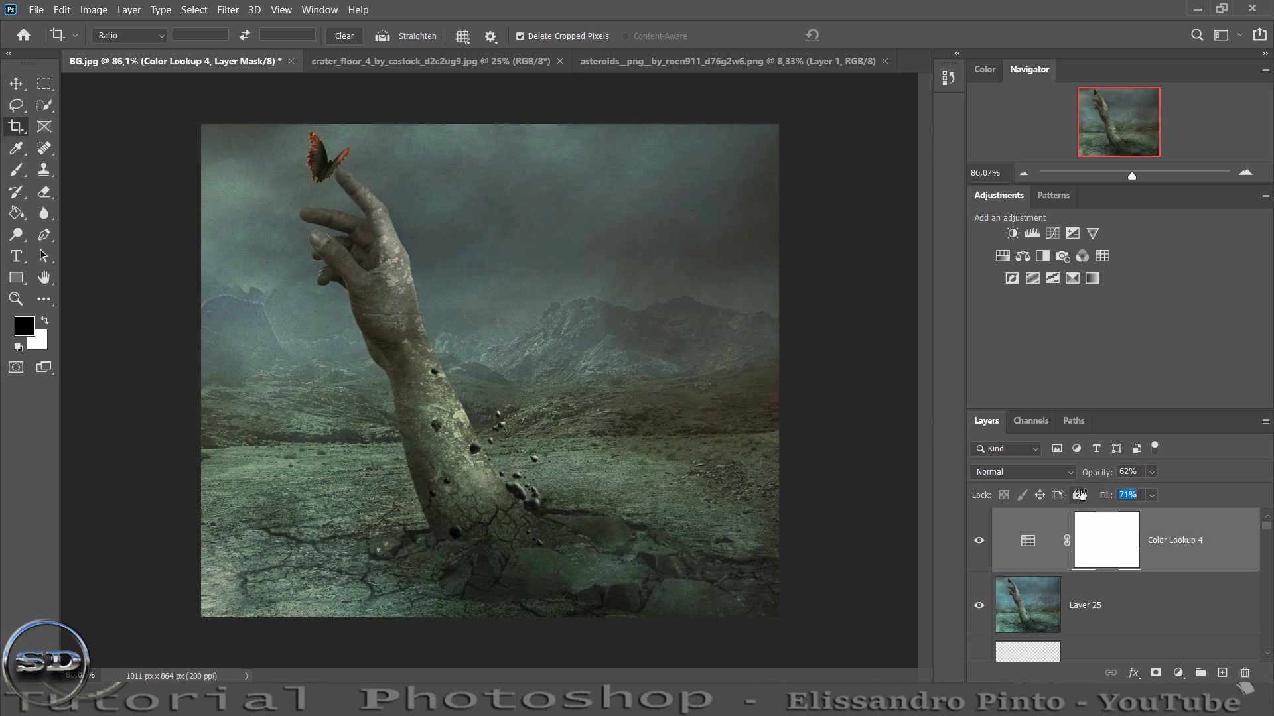
click(978, 541)
drag(1135, 176, 1137, 174)
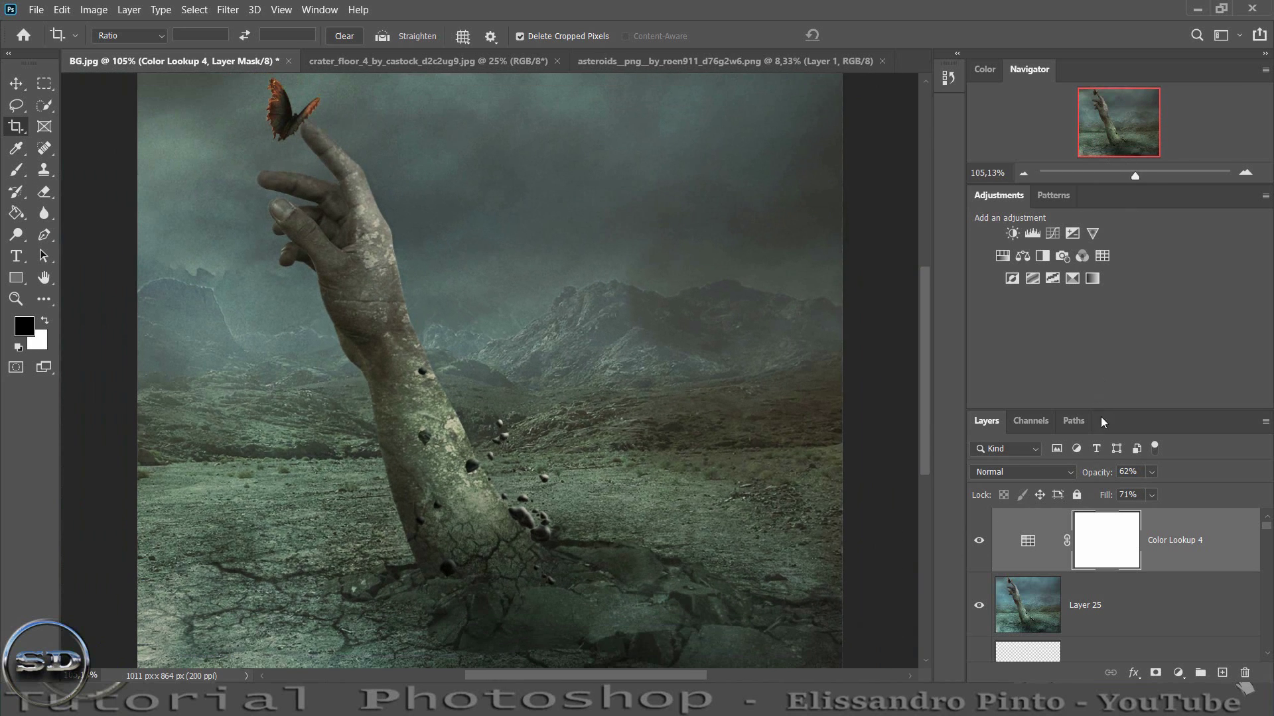
- Drop Color Lookup 4 to 47% opacity and add a Color Balance layer shifting midtones cyan
drag(1096, 472, 1084, 471)
click(1023, 256)
mouse_move(746, 270)
mouse_down()
mouse_move(718, 272)
mouse_move(748, 275)
mouse_up()
mouse_move(747, 326)
mouse_down()
mouse_move(728, 326)
mouse_move(744, 330)
mouse_move(755, 299)
mouse_move(744, 302)
mouse_up()
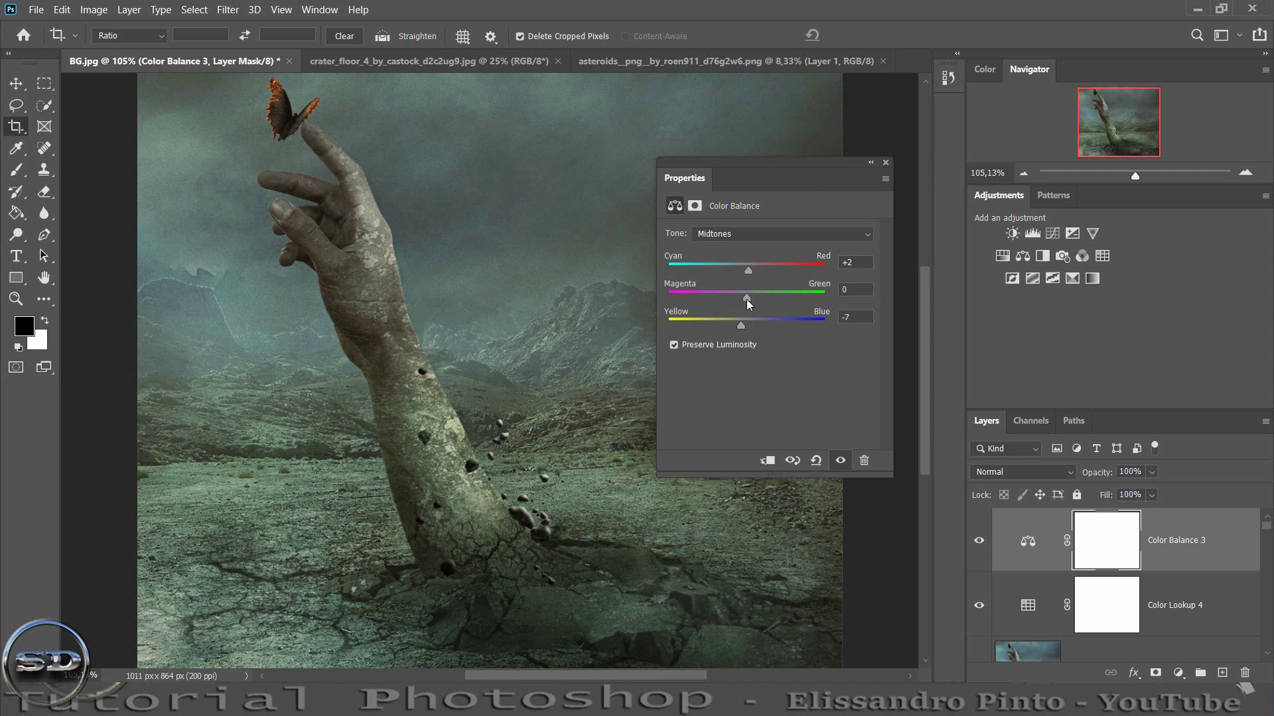
- Push the shadows toward cyan and yellow and shift the highlights' cyan-red balance
click(738, 234)
click(736, 244)
mouse_move(742, 269)
mouse_down()
mouse_move(723, 274)
mouse_move(752, 277)
mouse_up()
drag(748, 325, 740, 324)
click(744, 235)
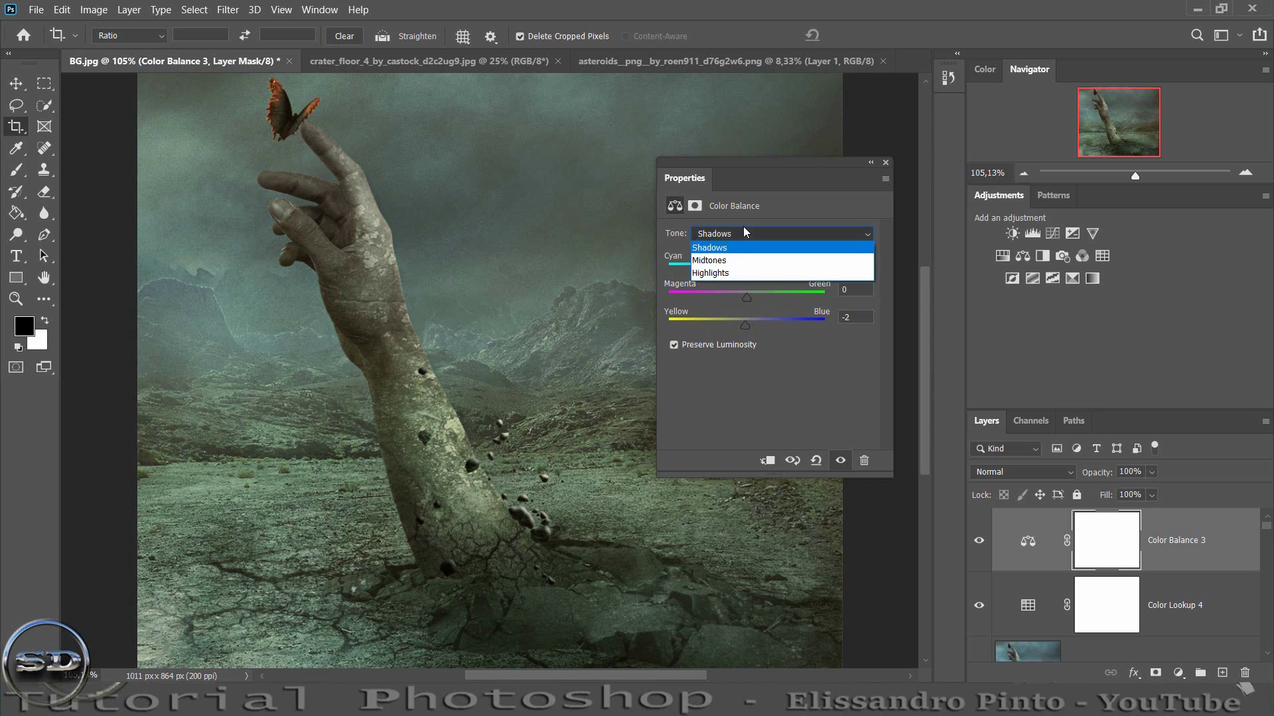
click(727, 273)
mouse_move(746, 272)
mouse_down()
mouse_move(711, 284)
mouse_move(723, 284)
mouse_move(732, 325)
mouse_move(768, 324)
mouse_move(750, 323)
mouse_up()
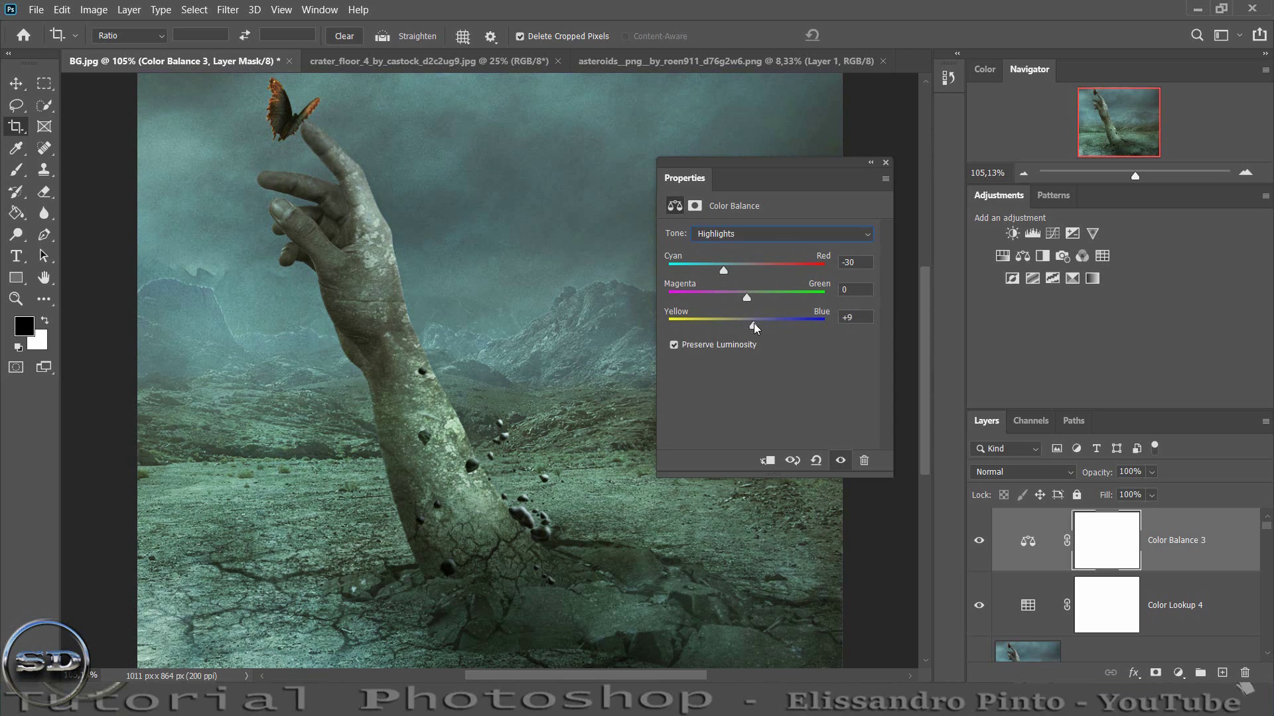
- Set the Color Balance layer to 70% fill and 82% opacity after comparing it on and off
click(885, 162)
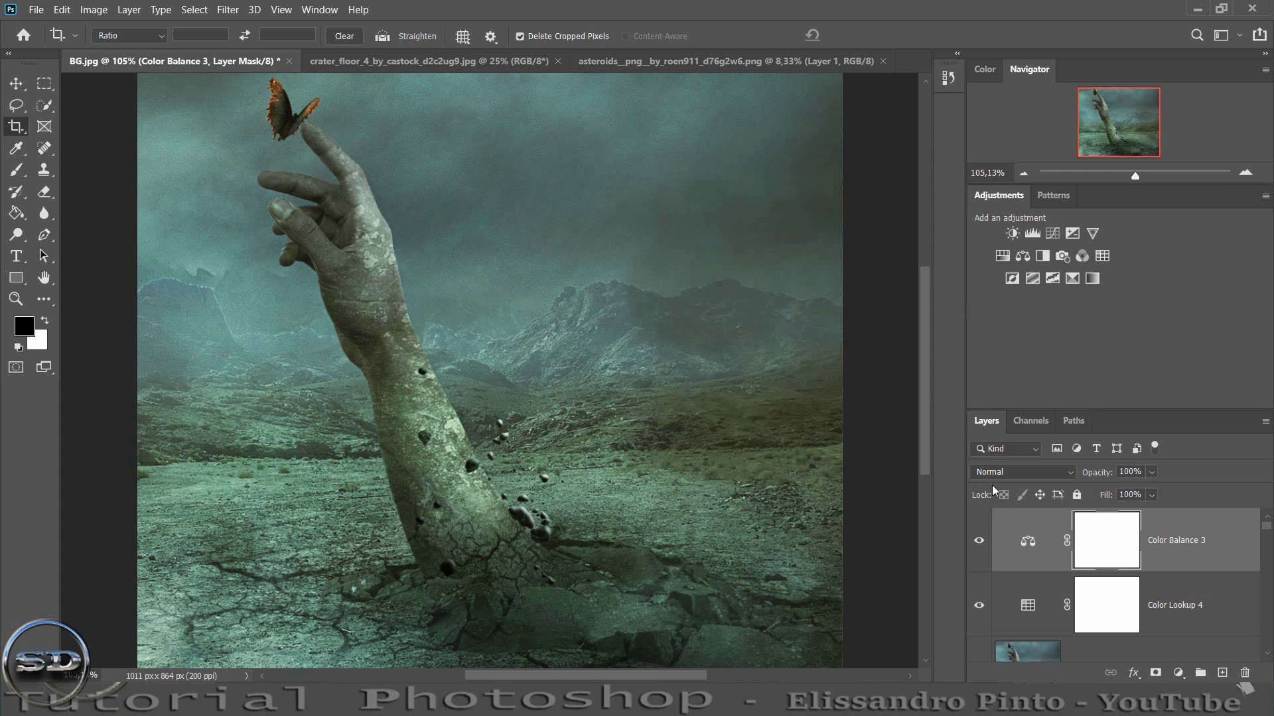
click(979, 540)
click(979, 542)
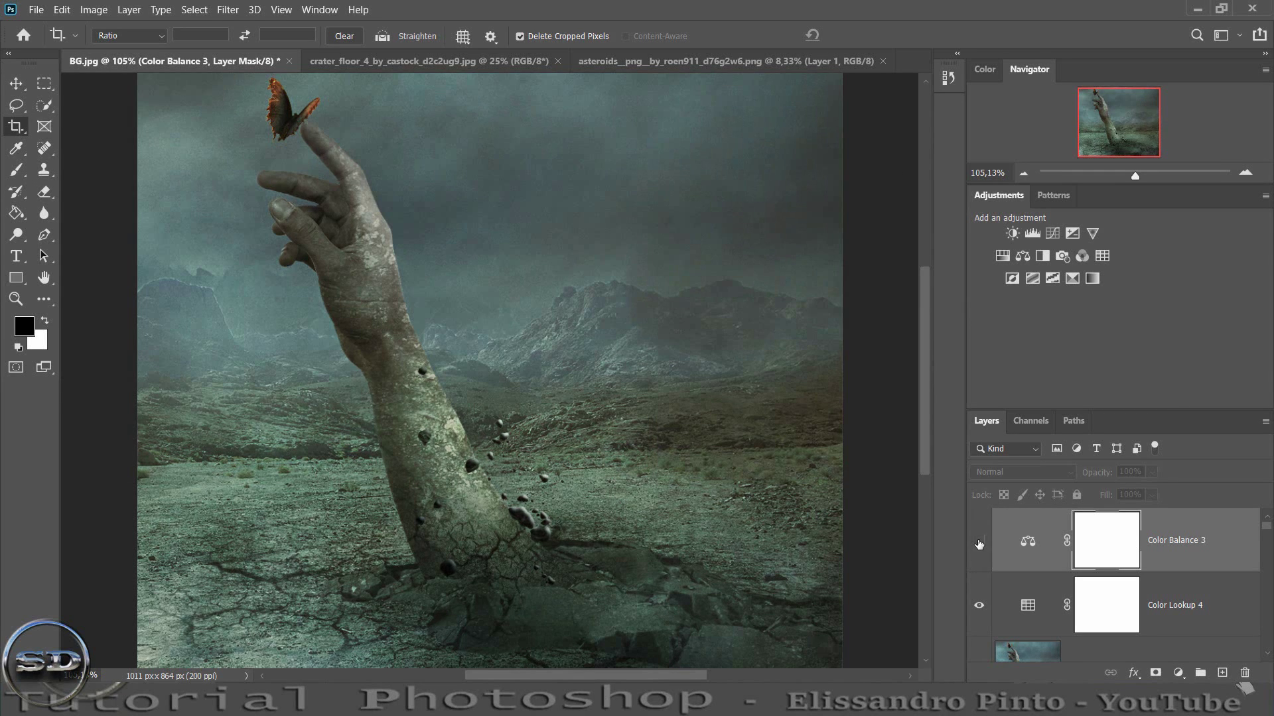
click(979, 542)
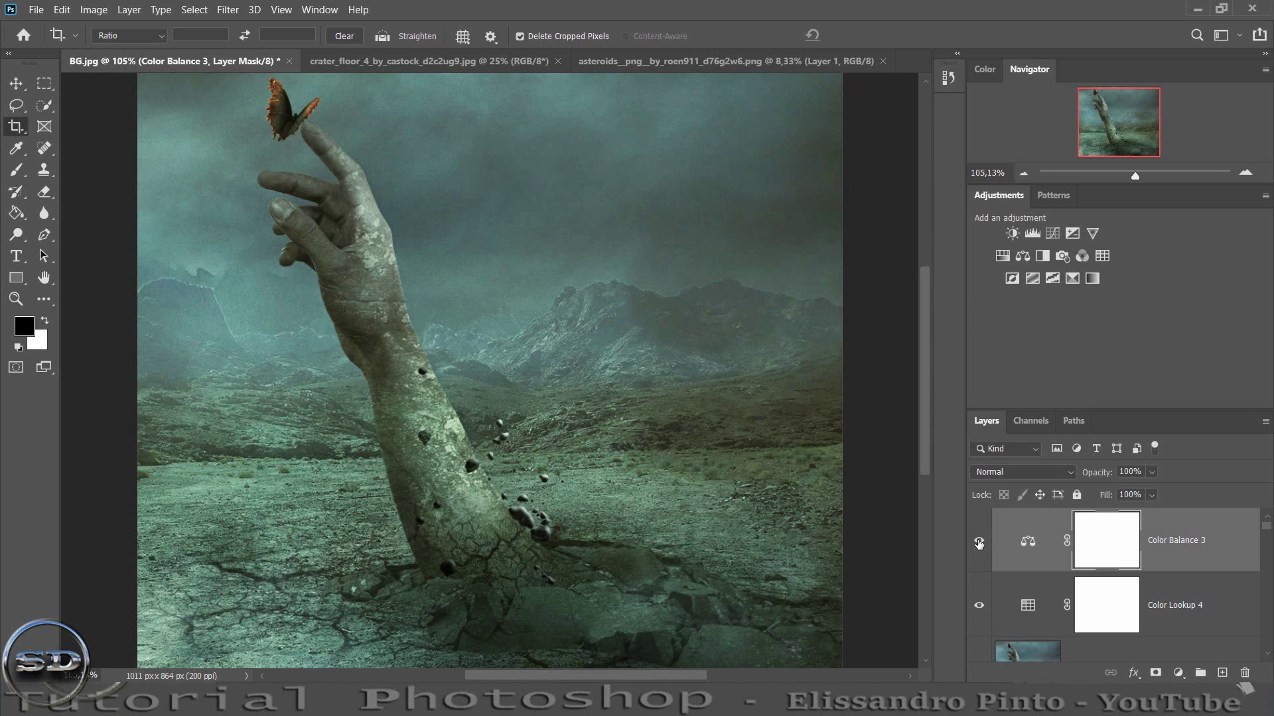
click(979, 540)
mouse_move(1104, 501)
mouse_down()
mouse_move(1081, 499)
mouse_move(1088, 476)
mouse_up()
click(979, 541)
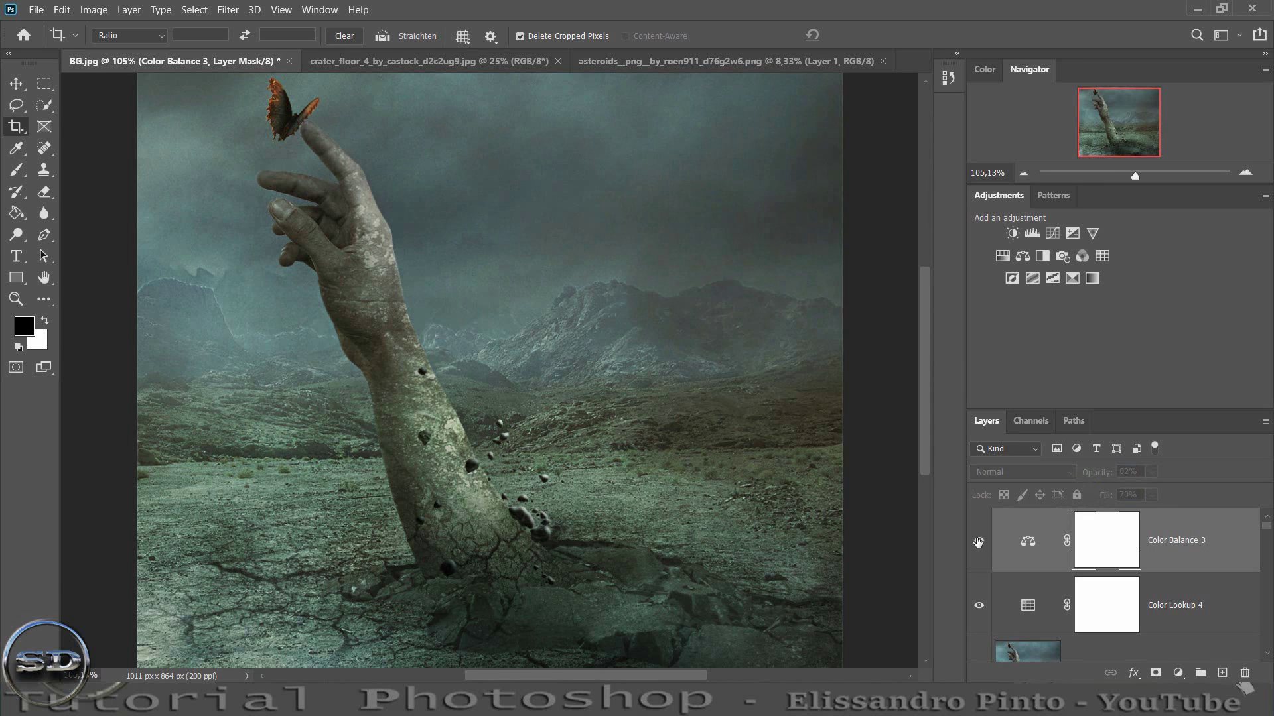
mouse_move(1135, 176)
mouse_down()
mouse_move(1147, 186)
mouse_move(1132, 180)
mouse_up()
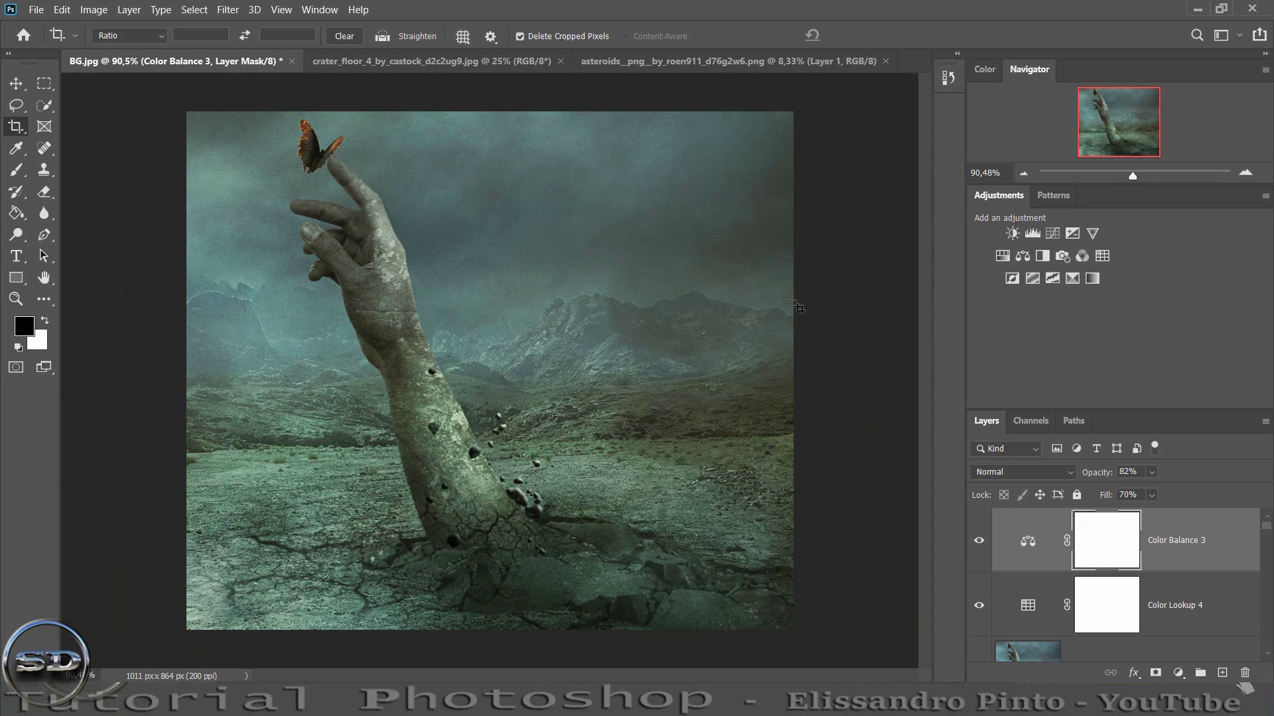
- Stamp visible layers, then reselect the Candlelight LUT in the Color Lookup settings
key(ctrl+shift+alt+e)
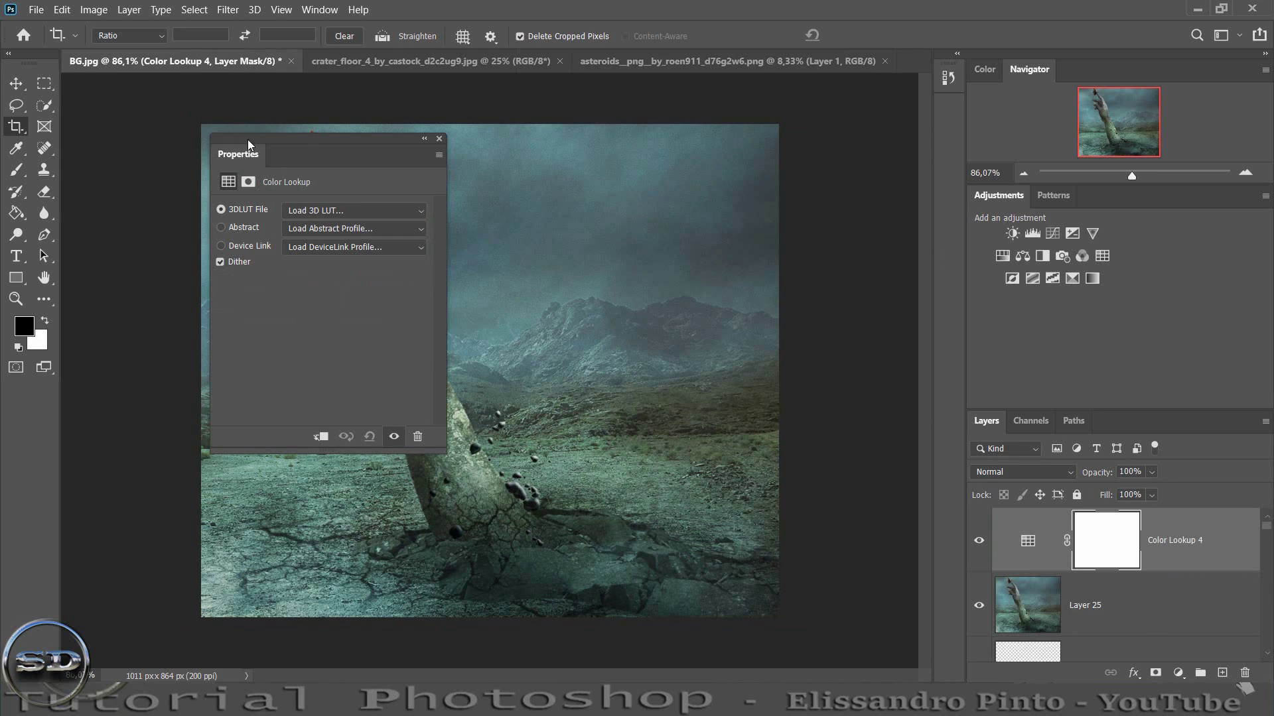
click(315, 209)
click(325, 273)
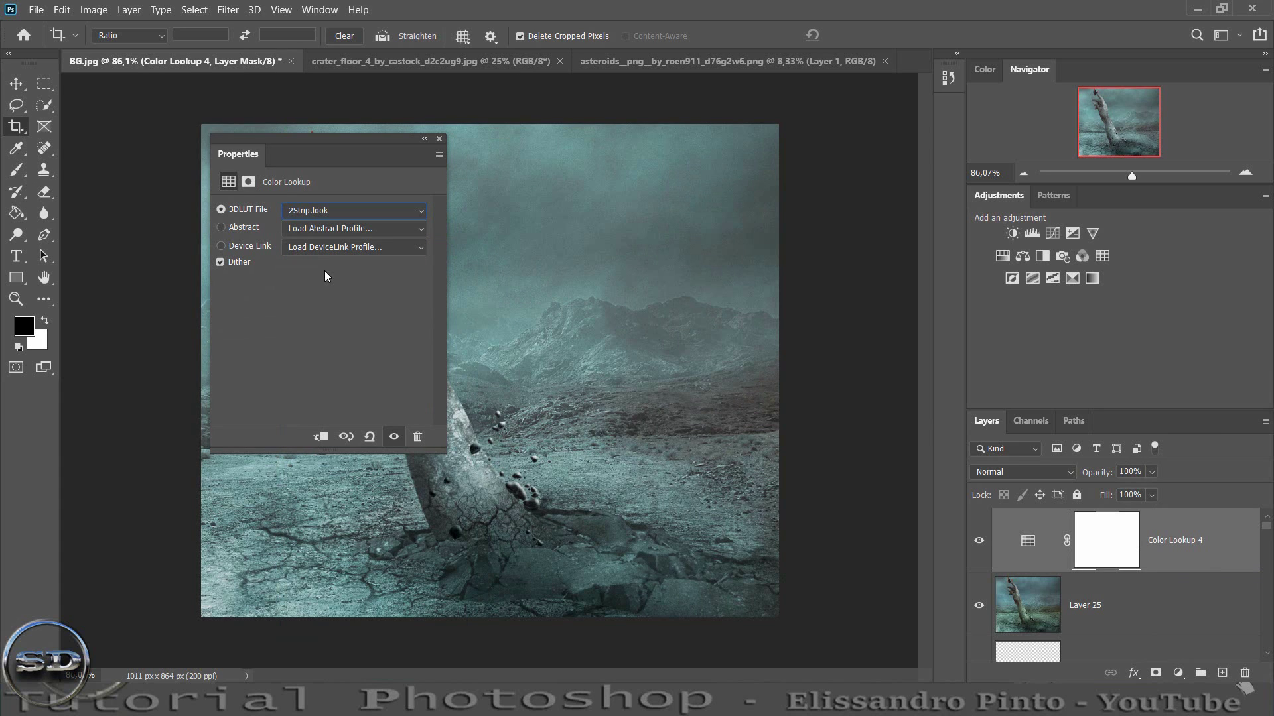
drag(268, 137, 714, 164)
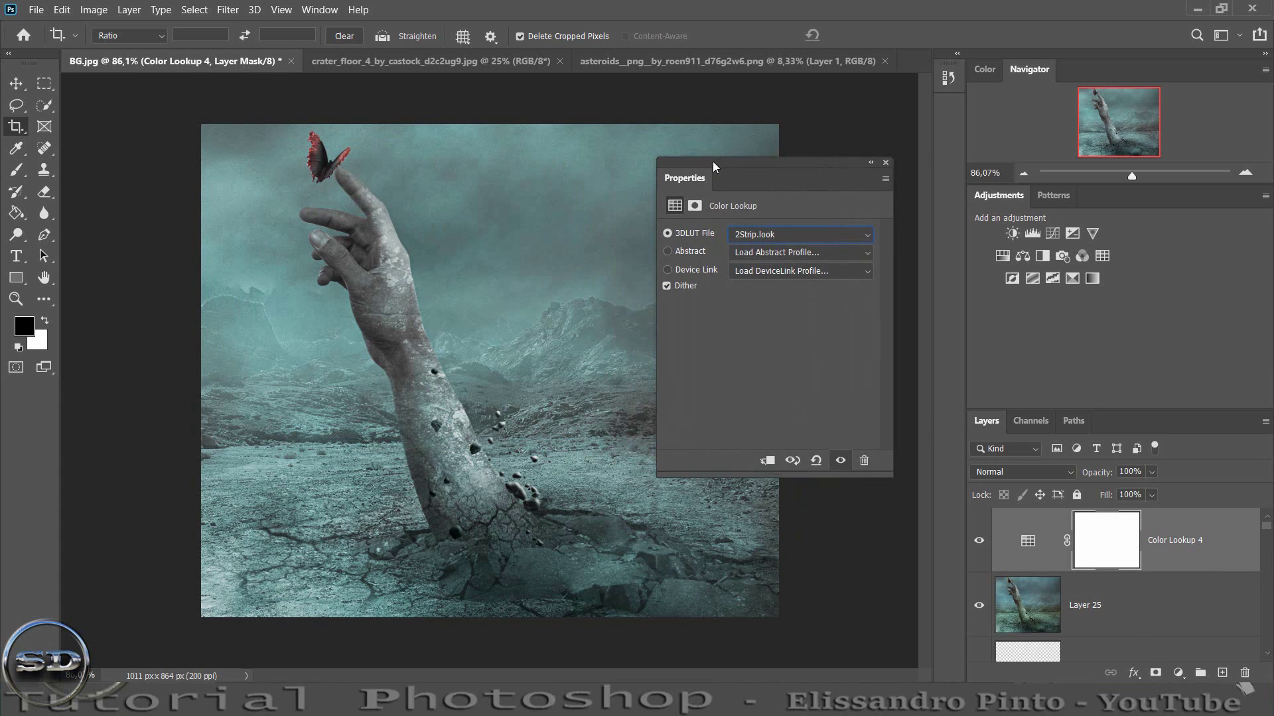
key(Down)
key(Down)
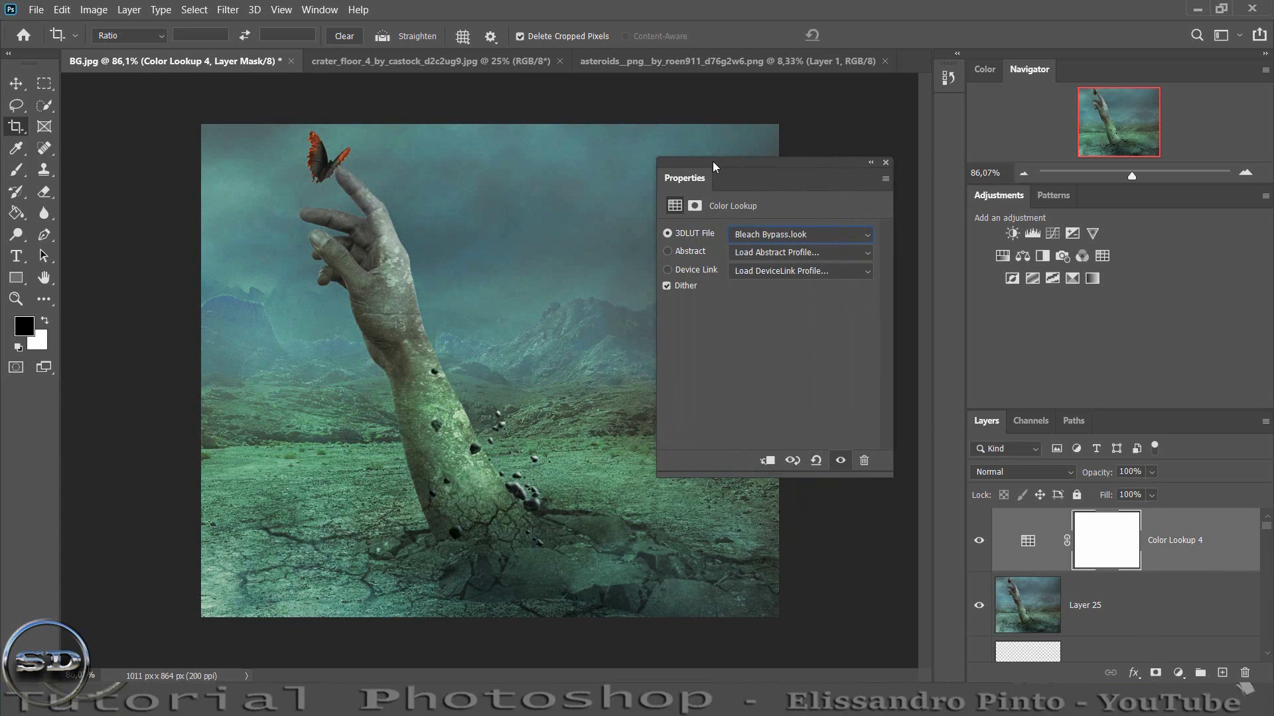
key(Down)
key(Down)
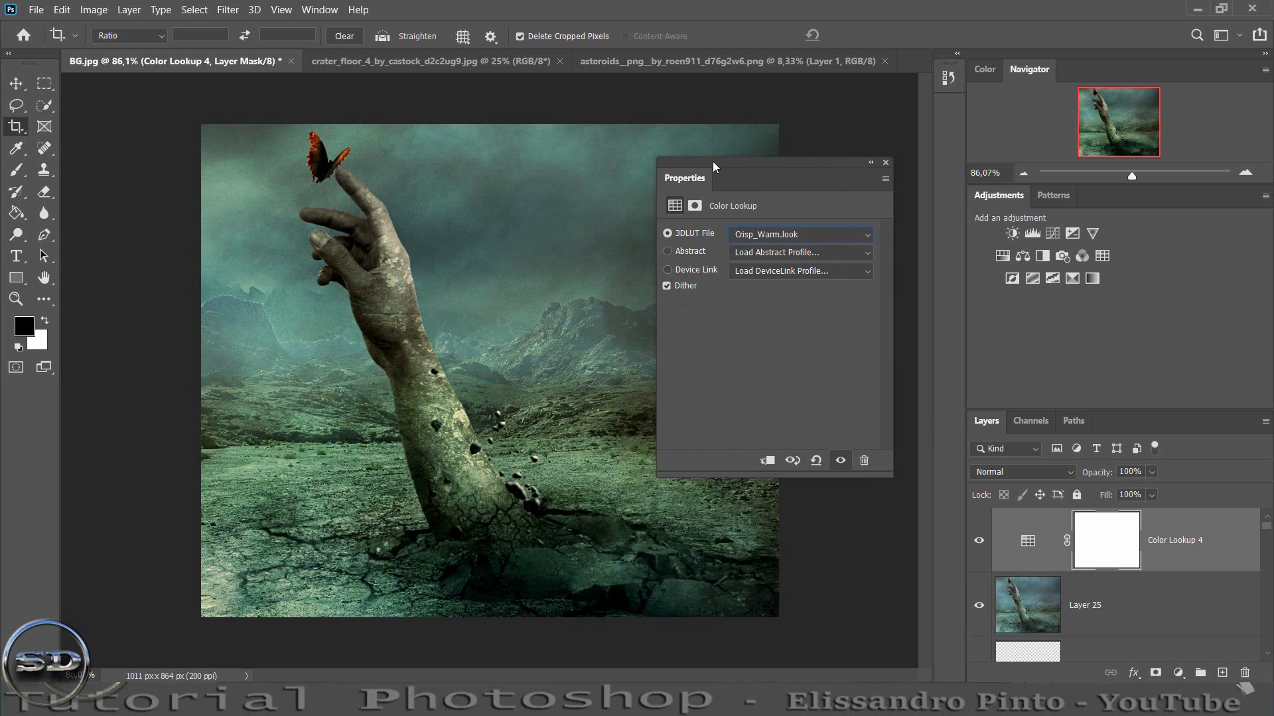
key(Up)
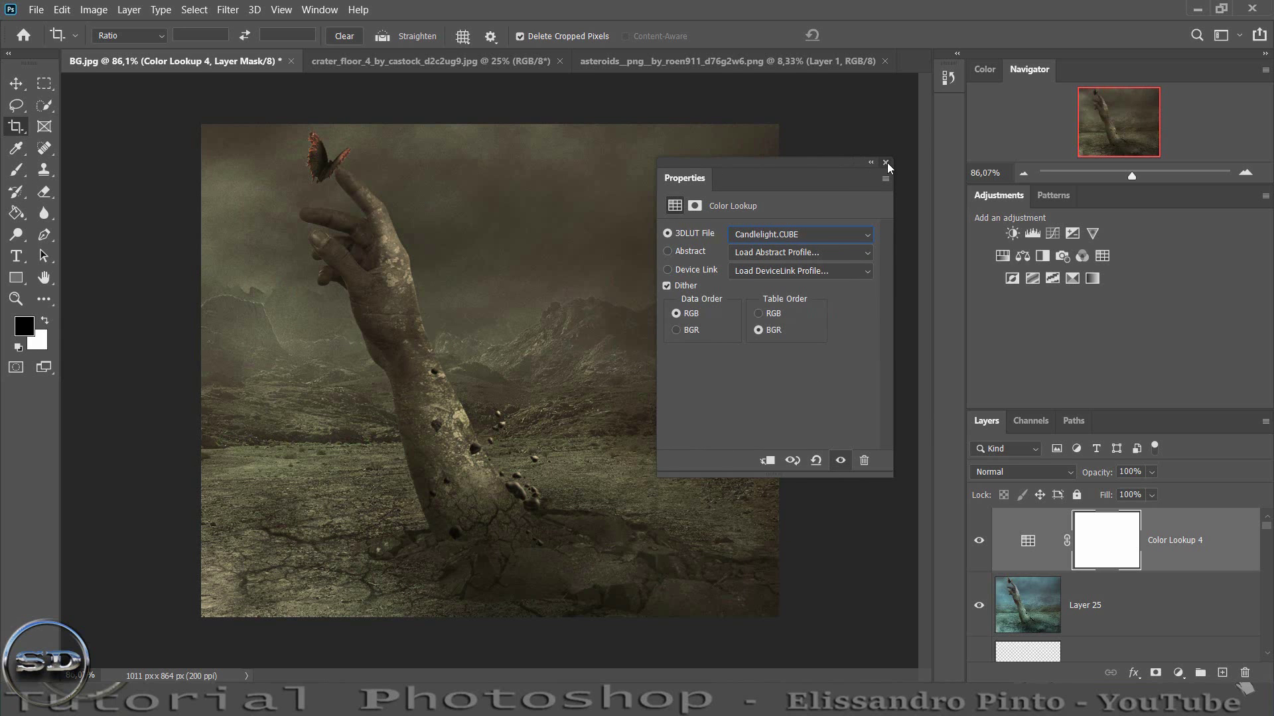
- Set the Color Lookup opacity to 47% after comparing the grade on and off
click(886, 162)
mouse_move(1111, 475)
mouse_down()
mouse_move(1081, 474)
mouse_move(1068, 495)
mouse_up()
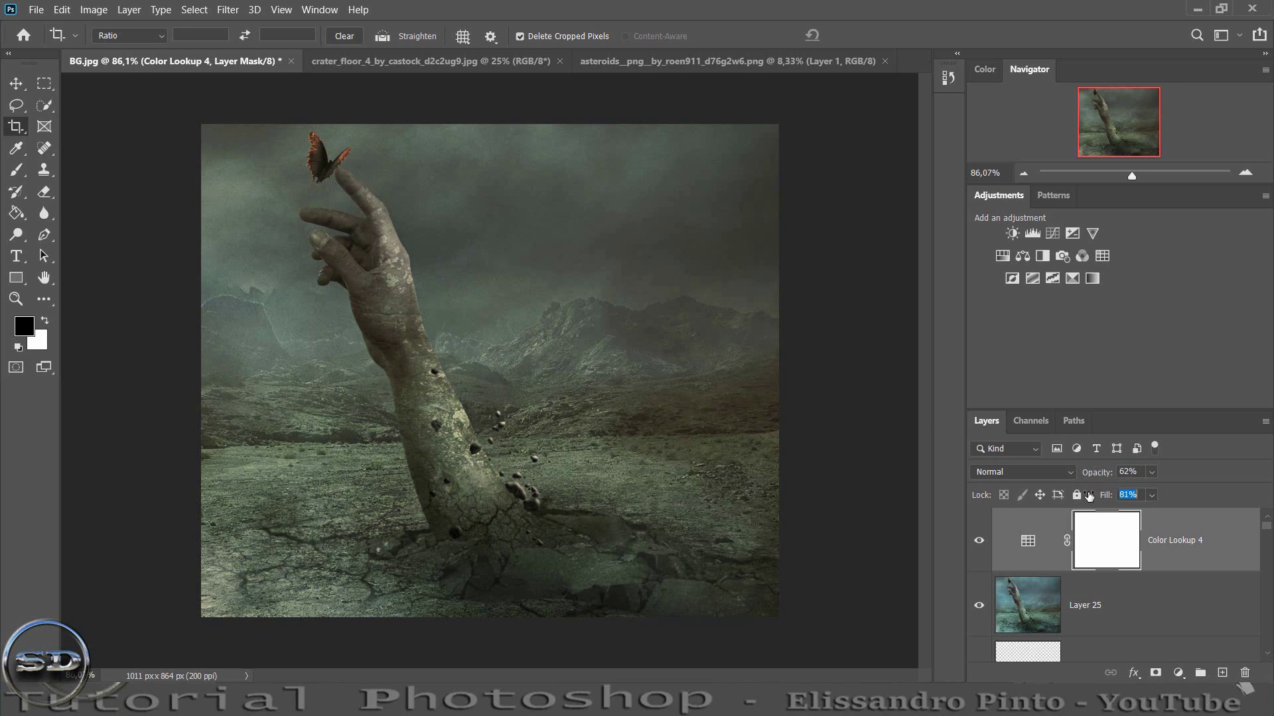
click(980, 544)
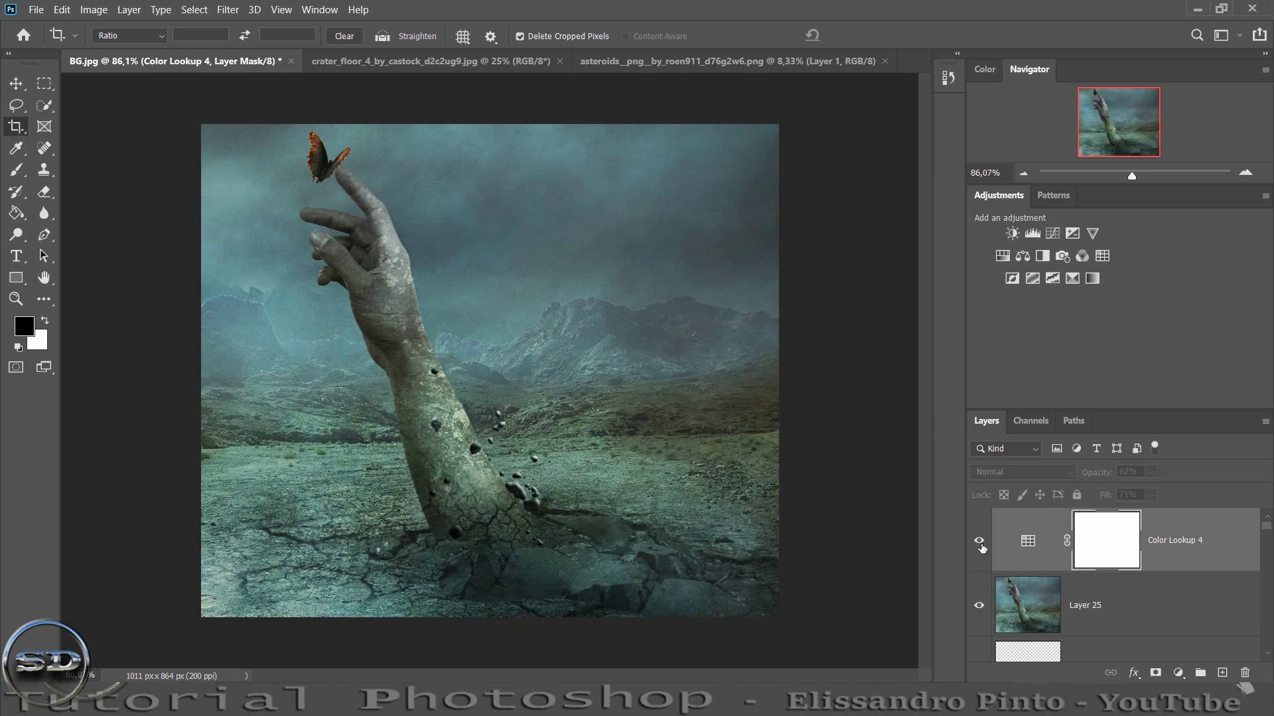
drag(1131, 175, 1134, 174)
drag(1096, 477, 1083, 476)
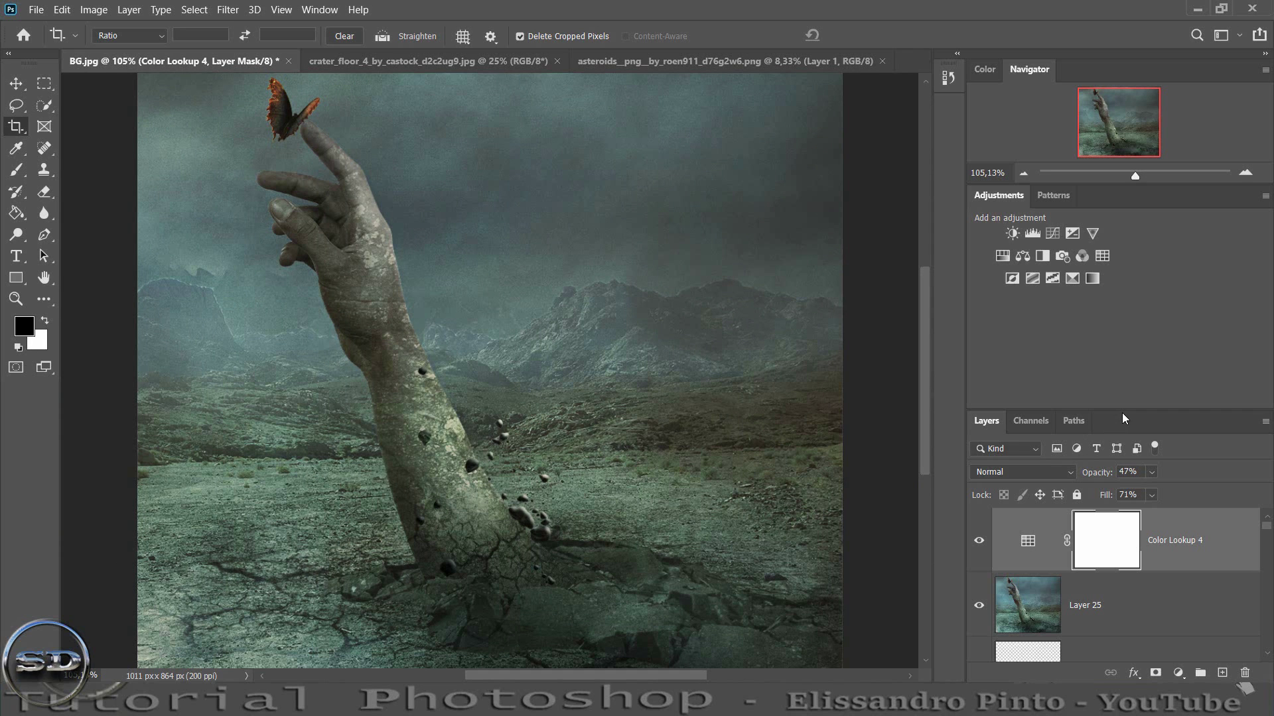
- Add a Color Balance layer, nudging midtones toward cyan, red and yellow, and shadows toward cyan and yellow
click(1022, 255)
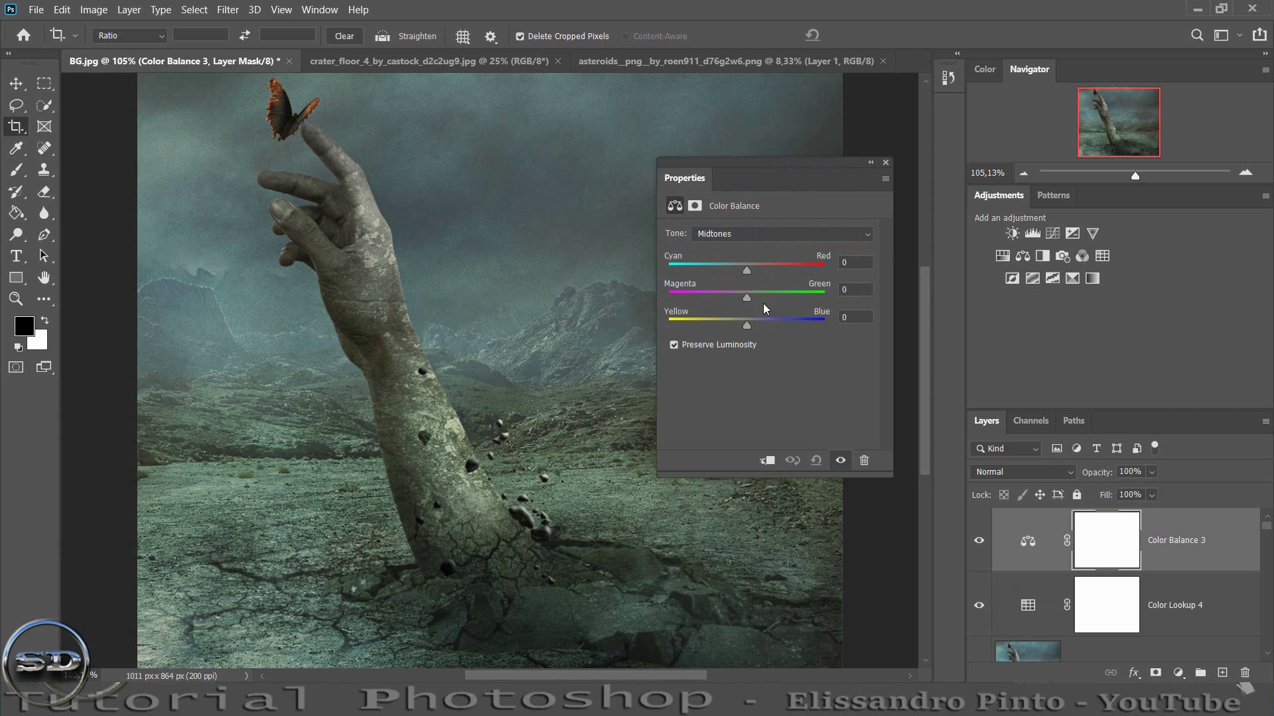
mouse_move(744, 273)
mouse_down()
mouse_move(718, 272)
mouse_move(759, 275)
mouse_move(749, 274)
mouse_up()
mouse_move(747, 326)
mouse_down()
mouse_move(734, 327)
mouse_move(746, 300)
mouse_up()
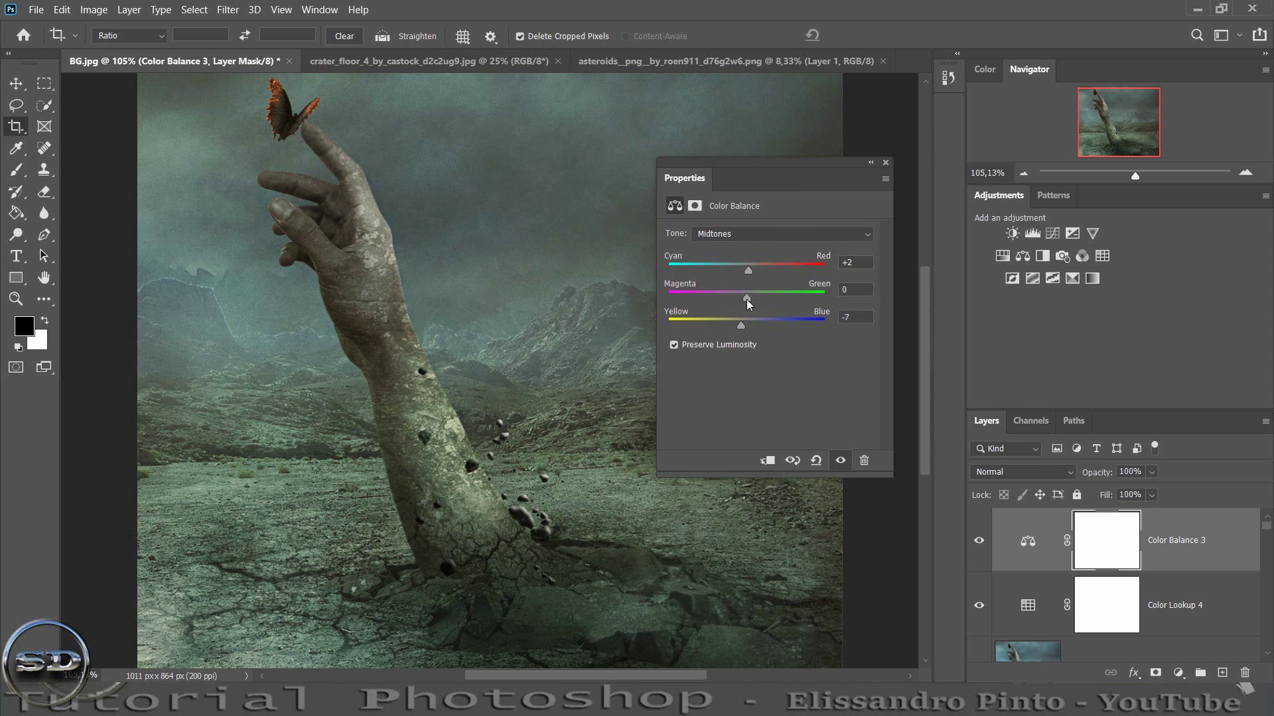
click(729, 233)
mouse_move(742, 269)
mouse_down()
mouse_move(722, 274)
mouse_move(747, 276)
mouse_up()
drag(747, 325, 736, 324)
- Shift the Color Balance highlights' cyan-red balance and tint them toward yellow
click(742, 232)
click(727, 272)
mouse_move(747, 270)
mouse_down()
mouse_move(710, 281)
mouse_move(723, 284)
mouse_up()
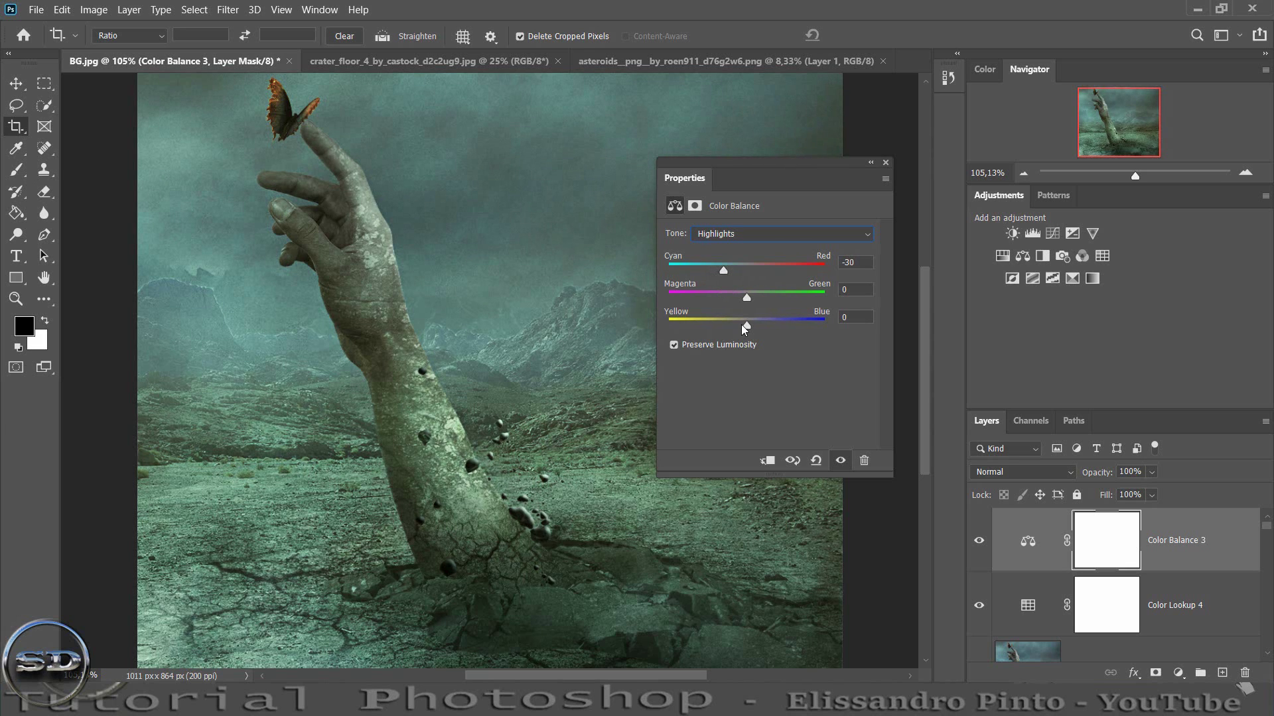
mouse_move(745, 325)
mouse_down()
mouse_move(732, 326)
mouse_move(761, 331)
mouse_up()
drag(766, 325, 749, 324)
click(886, 163)
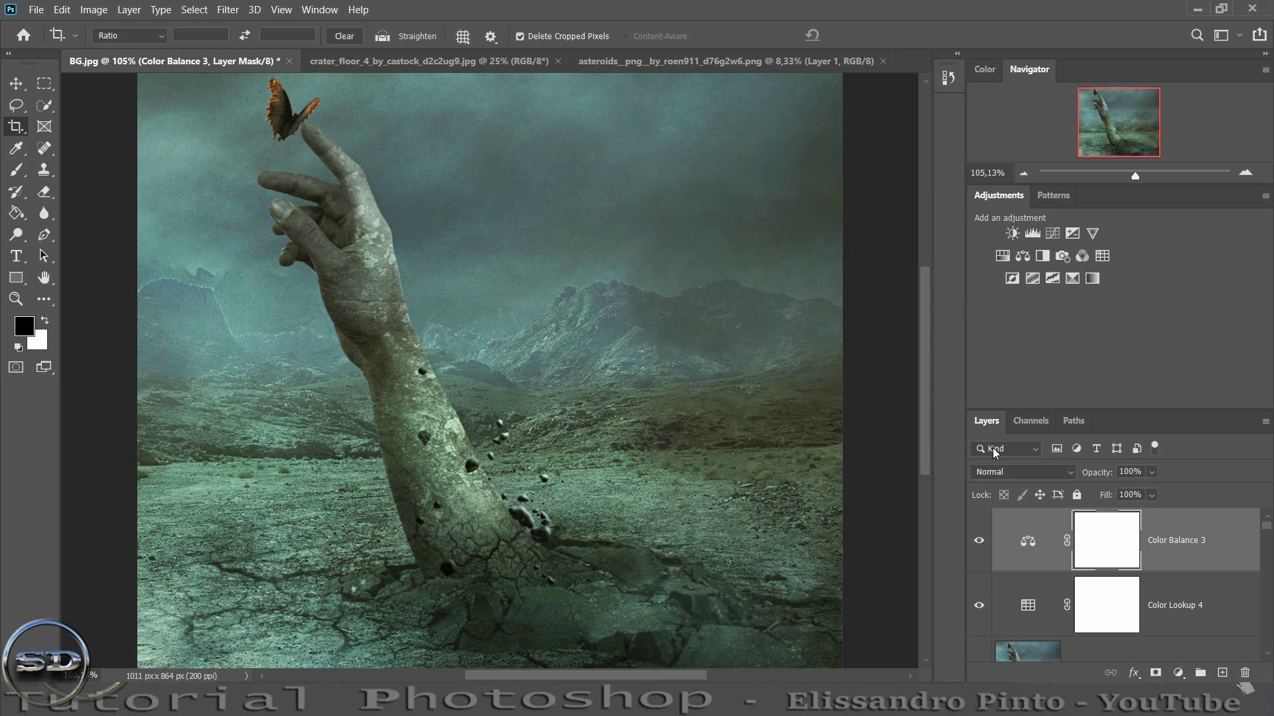
- Set Color Balance 3 to 70% fill and 82% opacity, then stamp visible layers into Layer 26
click(979, 542)
click(979, 544)
click(979, 543)
click(979, 542)
mouse_move(1107, 501)
mouse_down()
mouse_move(1085, 500)
mouse_move(1081, 477)
mouse_up()
click(979, 542)
mouse_move(1135, 176)
mouse_down()
mouse_move(1149, 182)
mouse_move(1133, 177)
mouse_up()
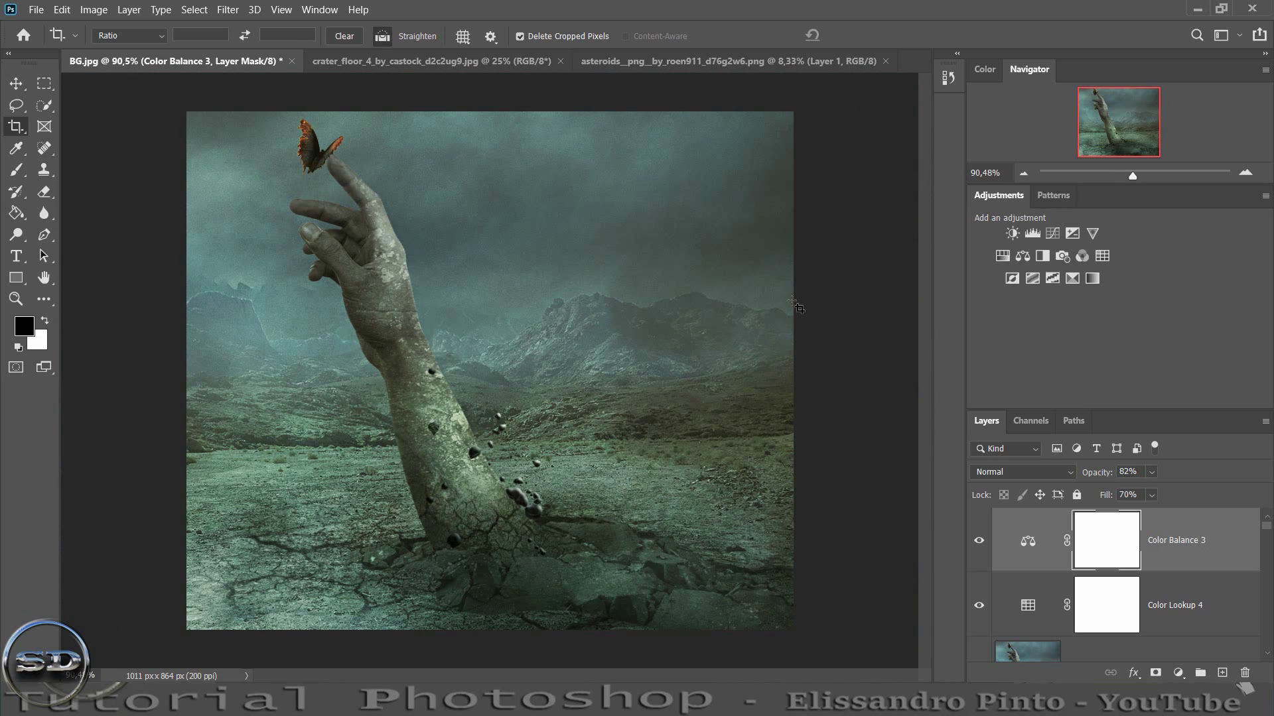
key(ctrl+shift+alt+e)
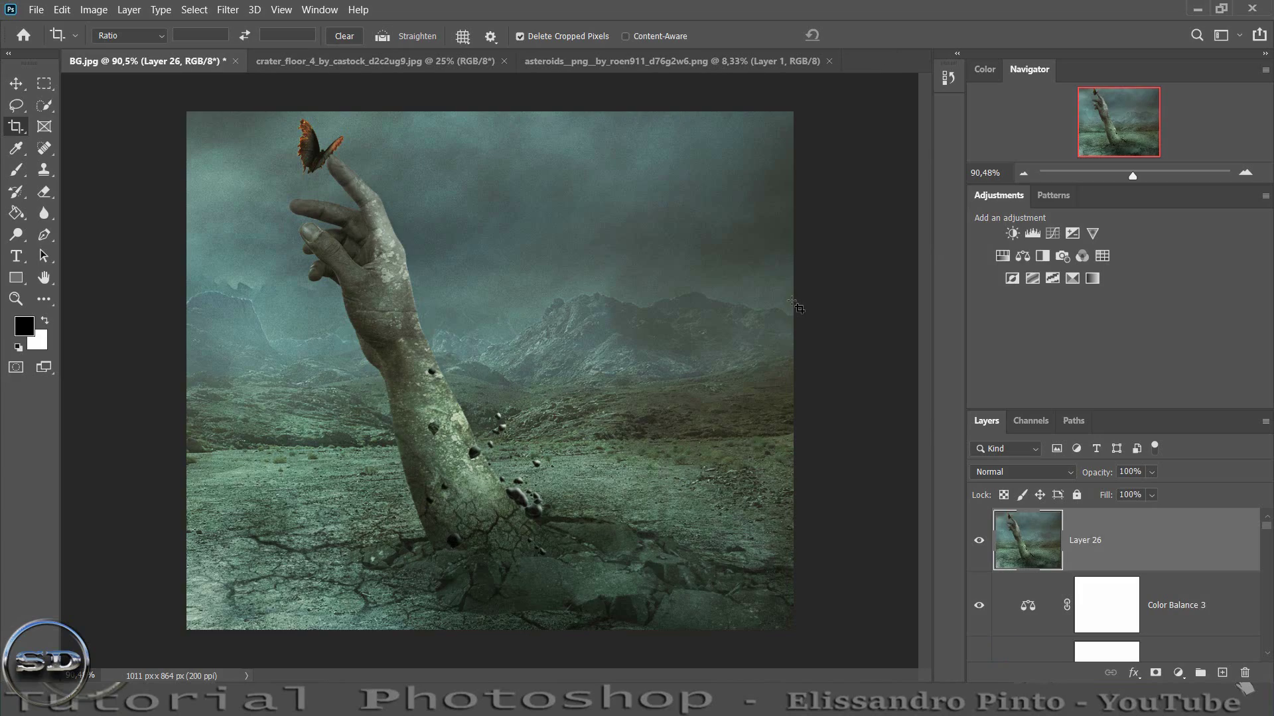